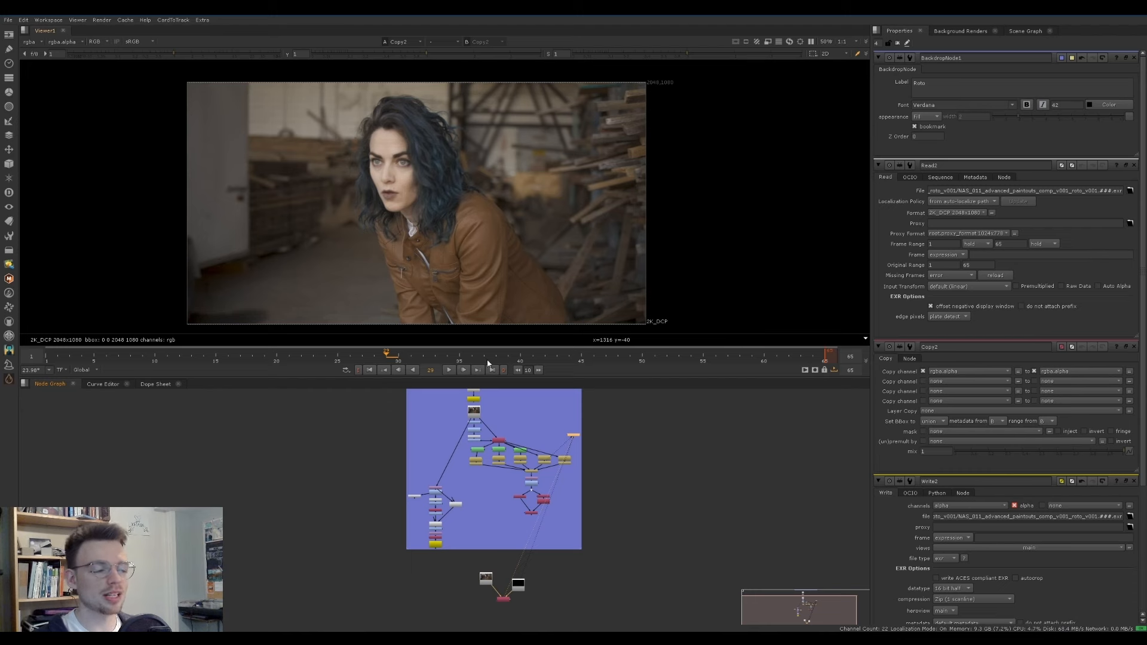
# Step: Add a CameraTracker [3D] node in the empty area below the Copy2 node
pyautogui.moveTo(499, 550); pyautogui.dragTo(518, 466, button='middle')
pyautogui.scroll(3, 517, 472)
pyautogui.scroll(2, 525, 487)
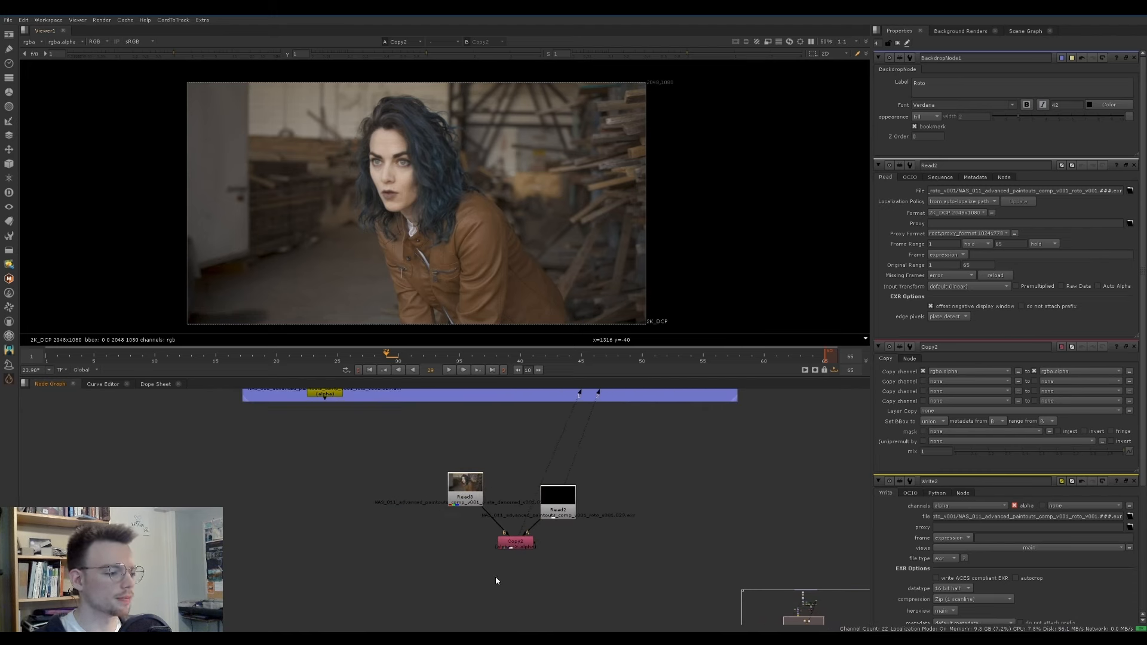
pyautogui.press('Tab')
pyautogui.write('cameratr')
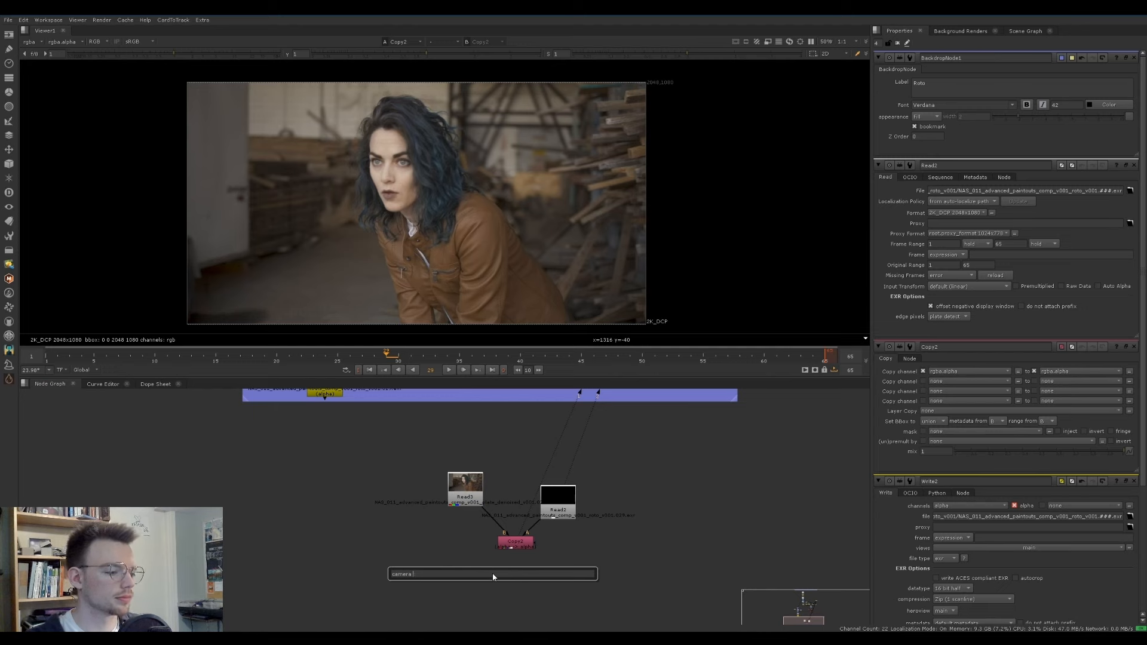
pyautogui.press('Down')
pyautogui.press('Down')
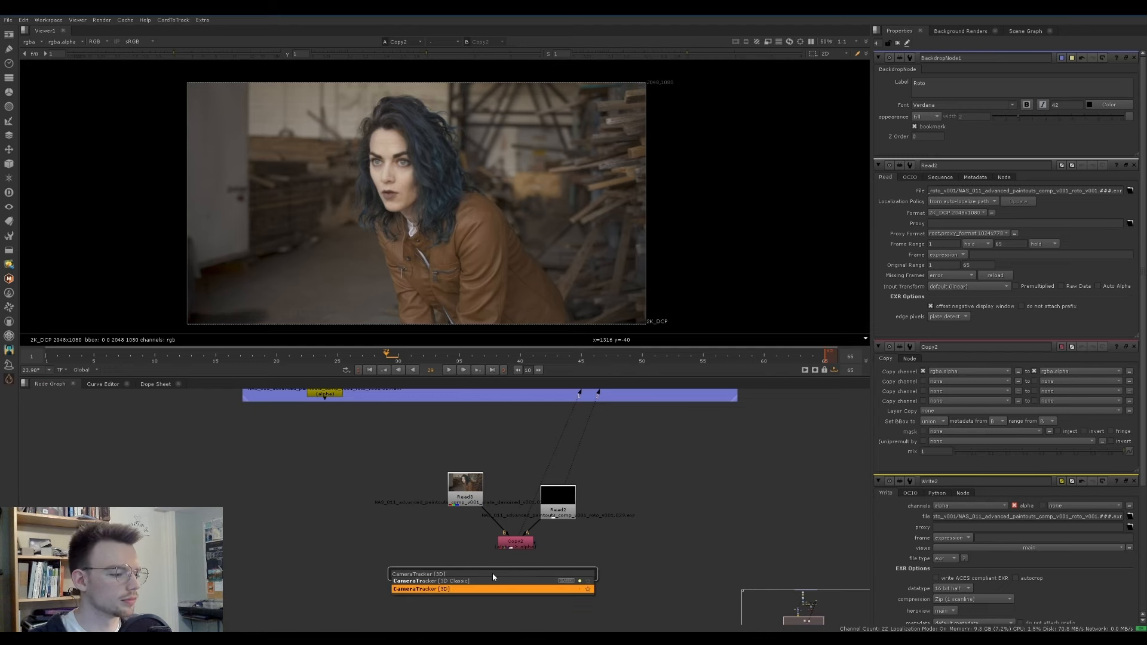
pyautogui.press('Return')
# Step: Connect CameraTracker1's Source input to the denoised plate Read3 and its Mask input to the roto Read2
pyautogui.scroll(1, 481, 555)
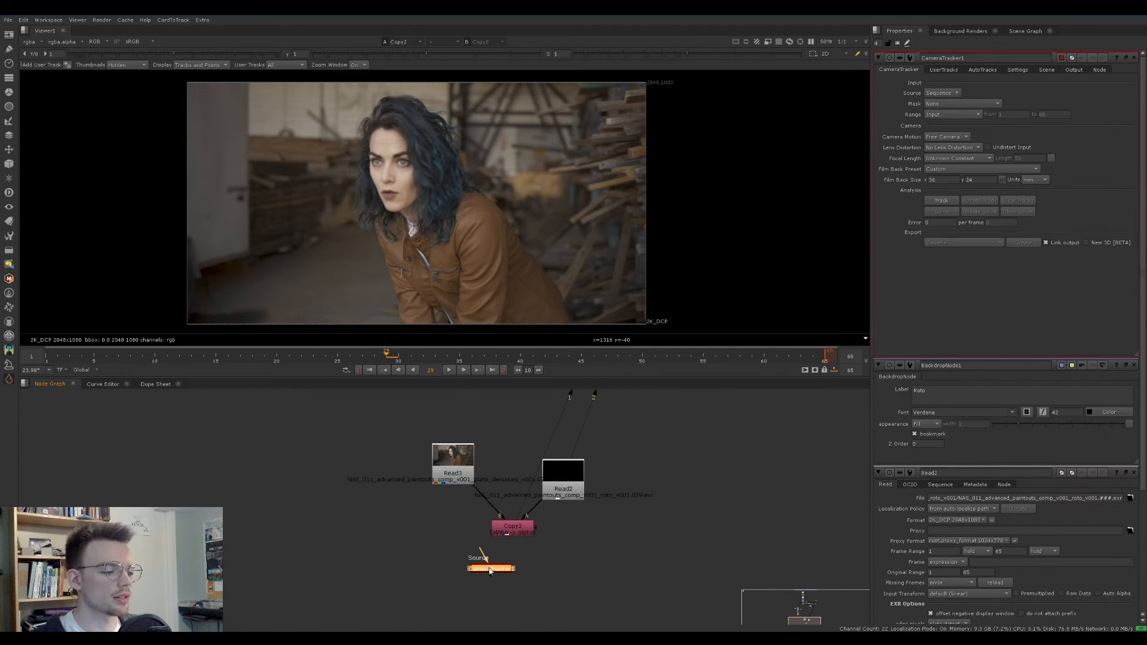
pyautogui.moveTo(490, 571); pyautogui.dragTo(451, 474)
pyautogui.moveTo(434, 549); pyautogui.dragTo(458, 465)
pyautogui.moveTo(439, 563); pyautogui.dragTo(453, 526)
pyautogui.scroll(4, 499, 478)
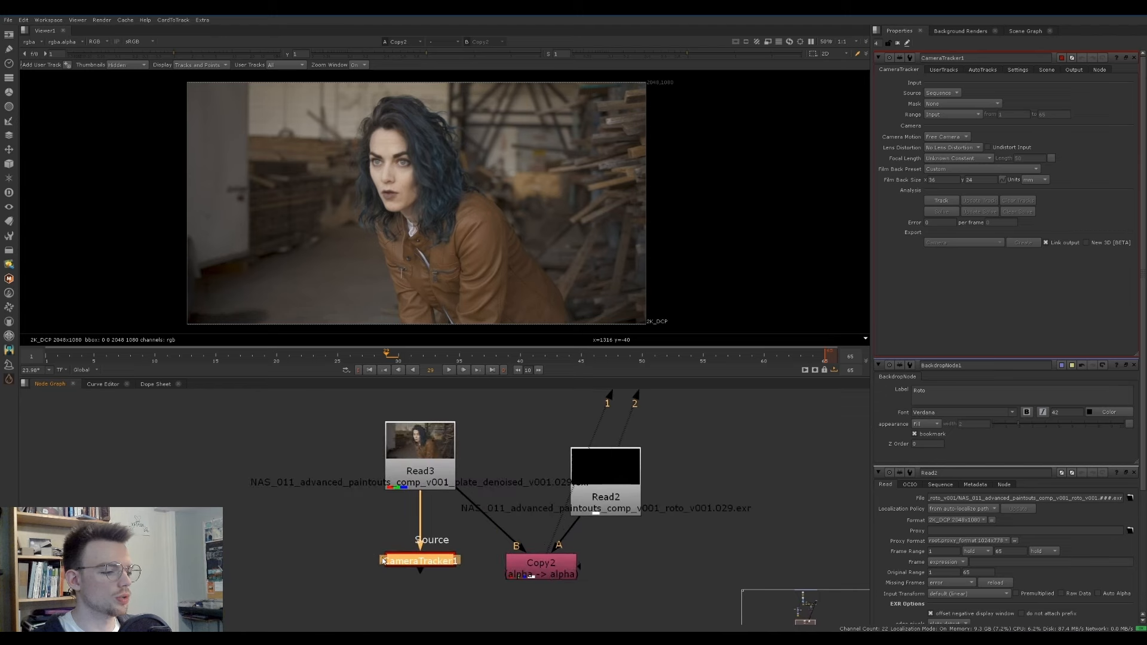
pyautogui.moveTo(382, 561); pyautogui.dragTo(584, 472)
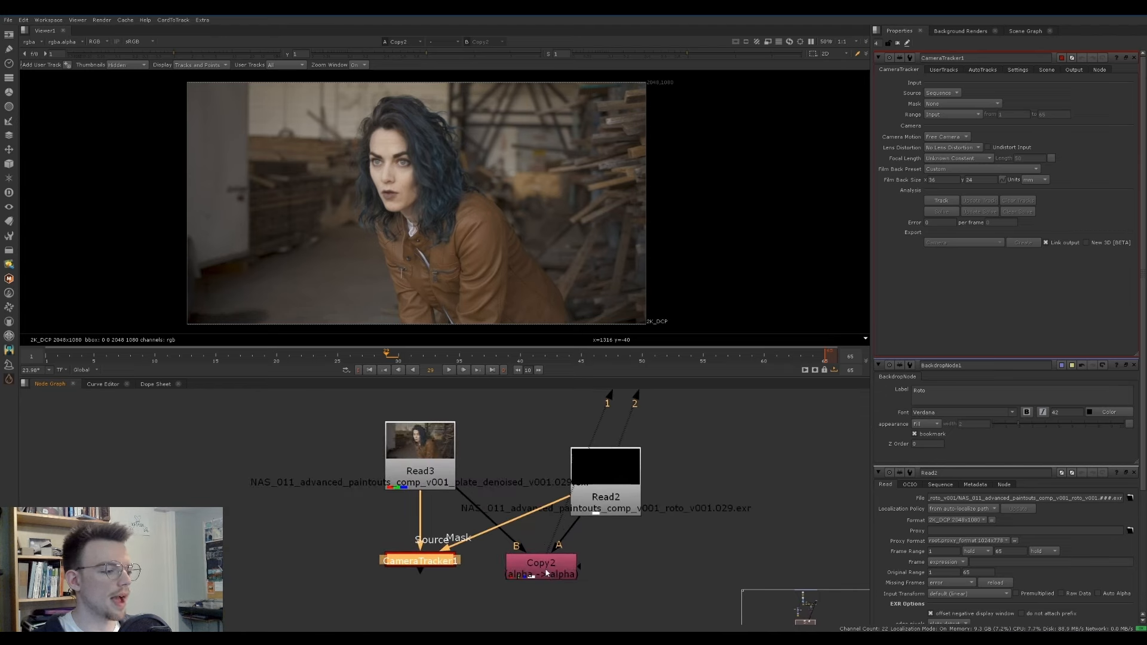
# Step: Delete the Copy2 node and move the roto Read2 node beside CameraTracker1
pyautogui.moveTo(546, 569); pyautogui.dragTo(591, 566)
pyautogui.press('Delete')
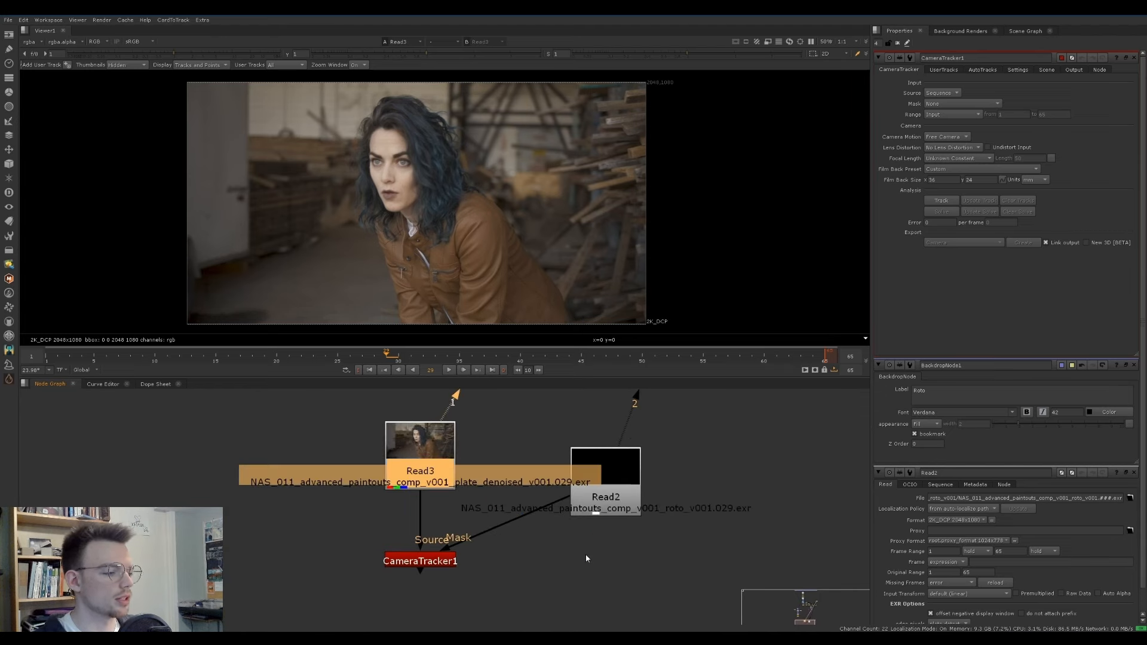
pyautogui.moveTo(603, 502); pyautogui.dragTo(655, 581)
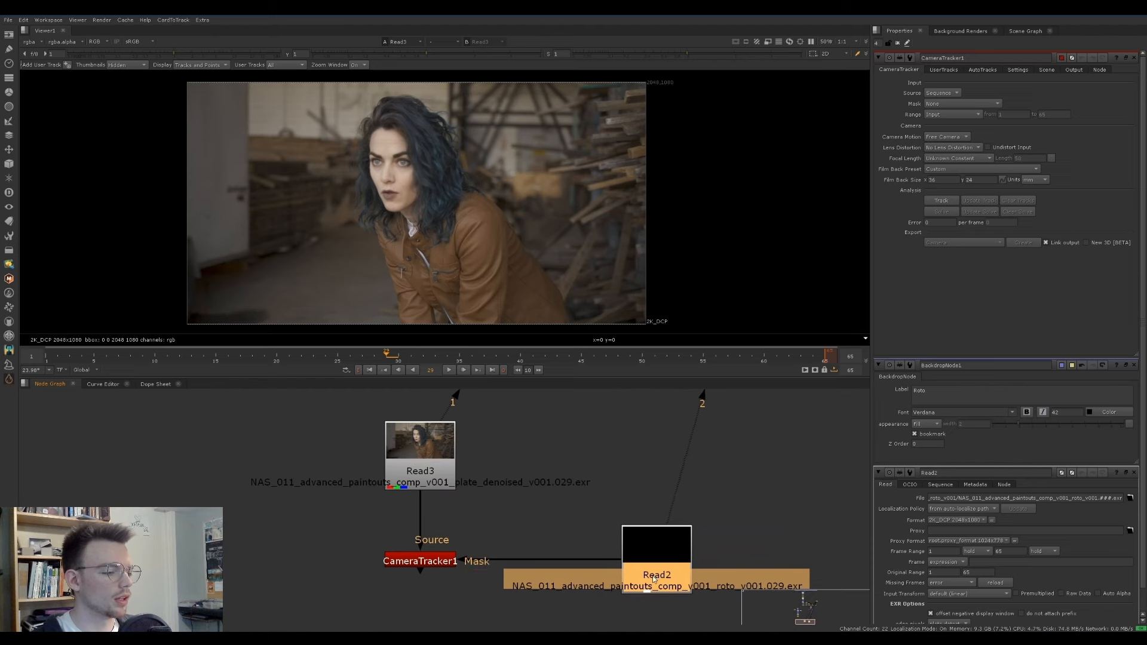
# Step: View CameraTracker1 and set its mask to Mask Alpha and its lens distortion to Unknown Lens
pyautogui.click(420, 561)
pyautogui.press('1')
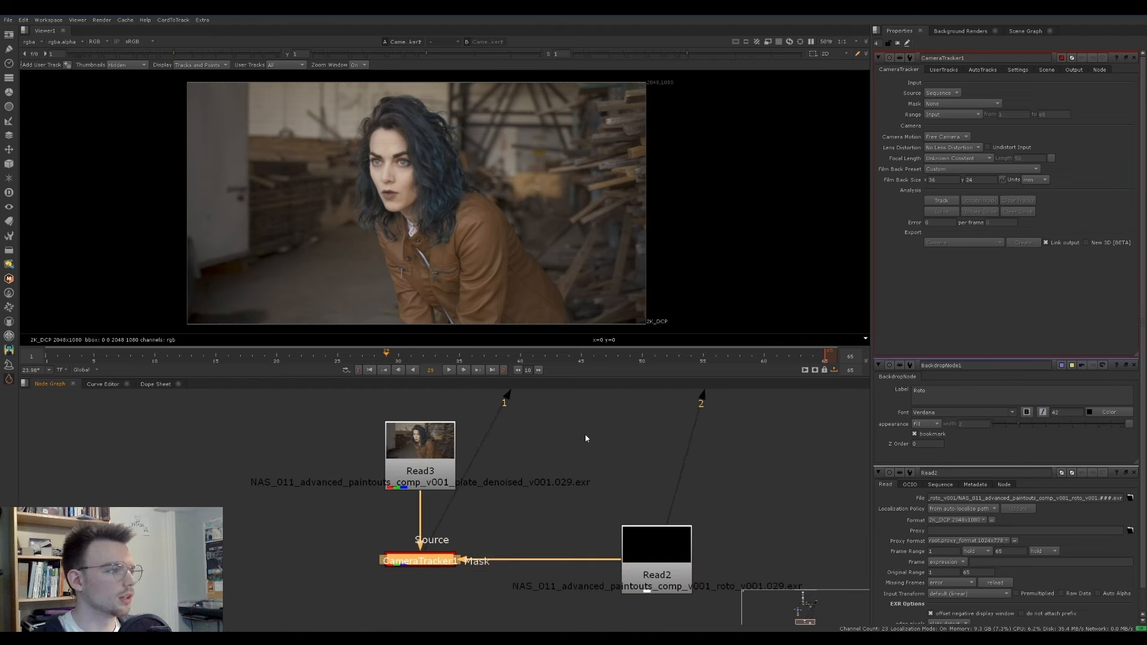
pyautogui.click(943, 103)
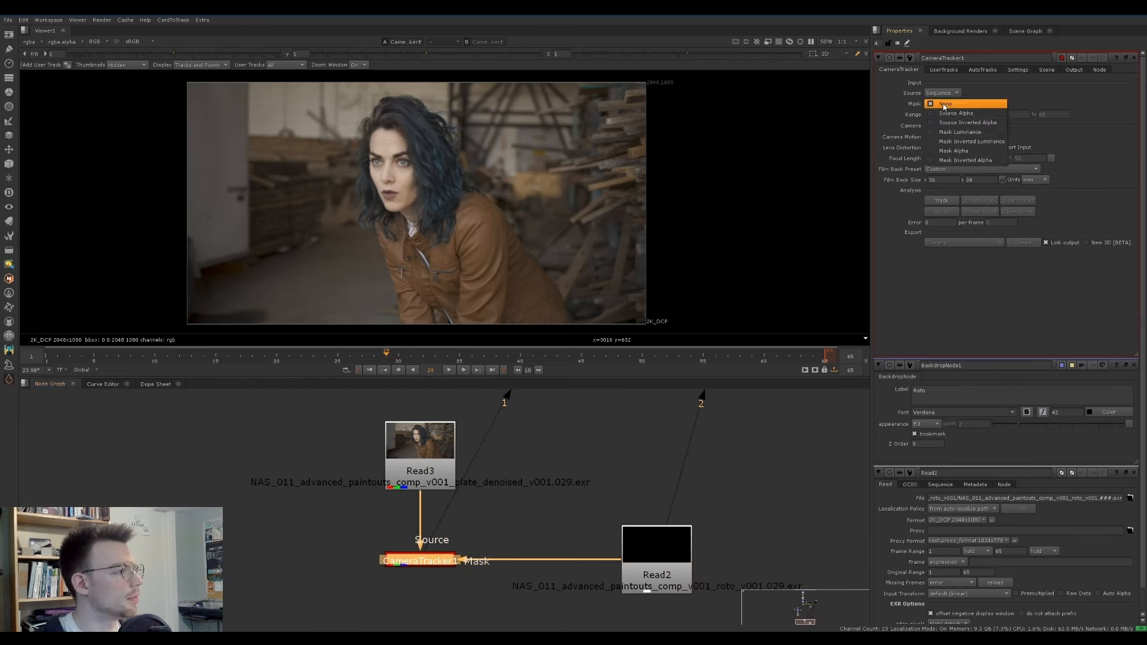
pyautogui.click(956, 152)
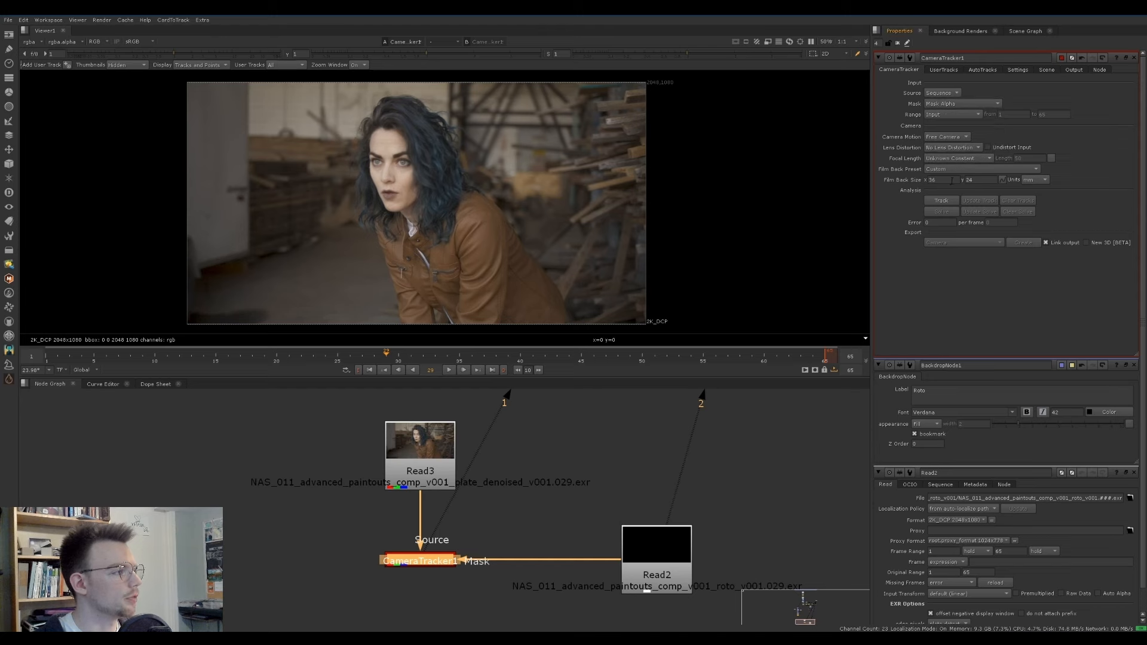
pyautogui.click(932, 147)
pyautogui.click(942, 159)
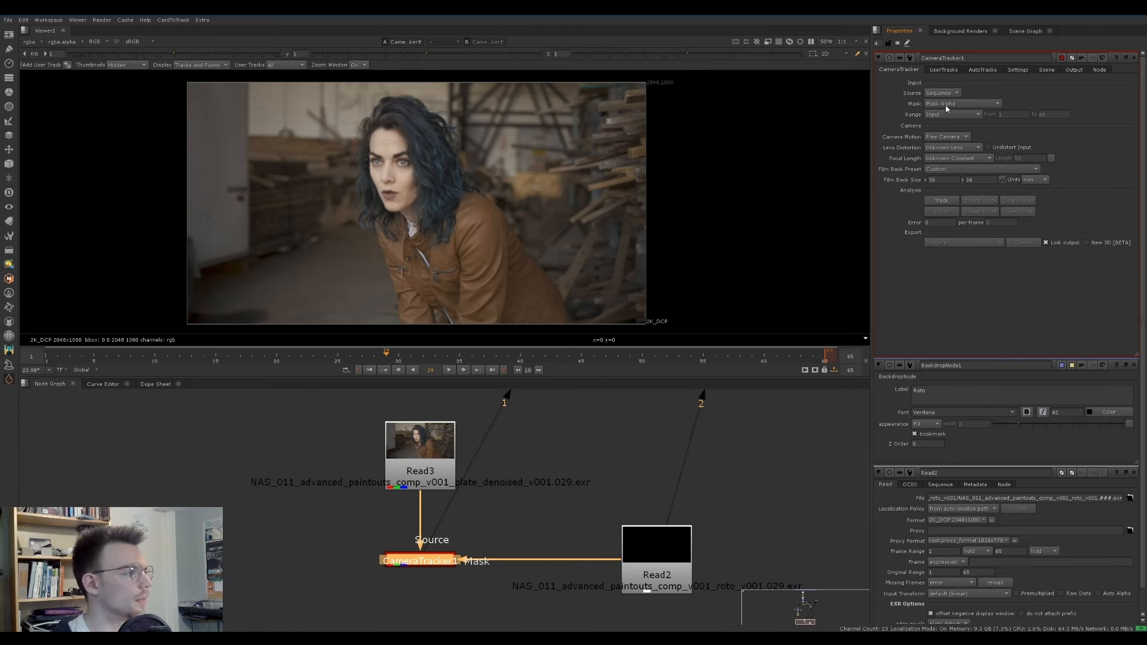
# Step: Set the camera tracker's number of features to 1000
pyautogui.click(1018, 70)
pyautogui.moveTo(954, 114)
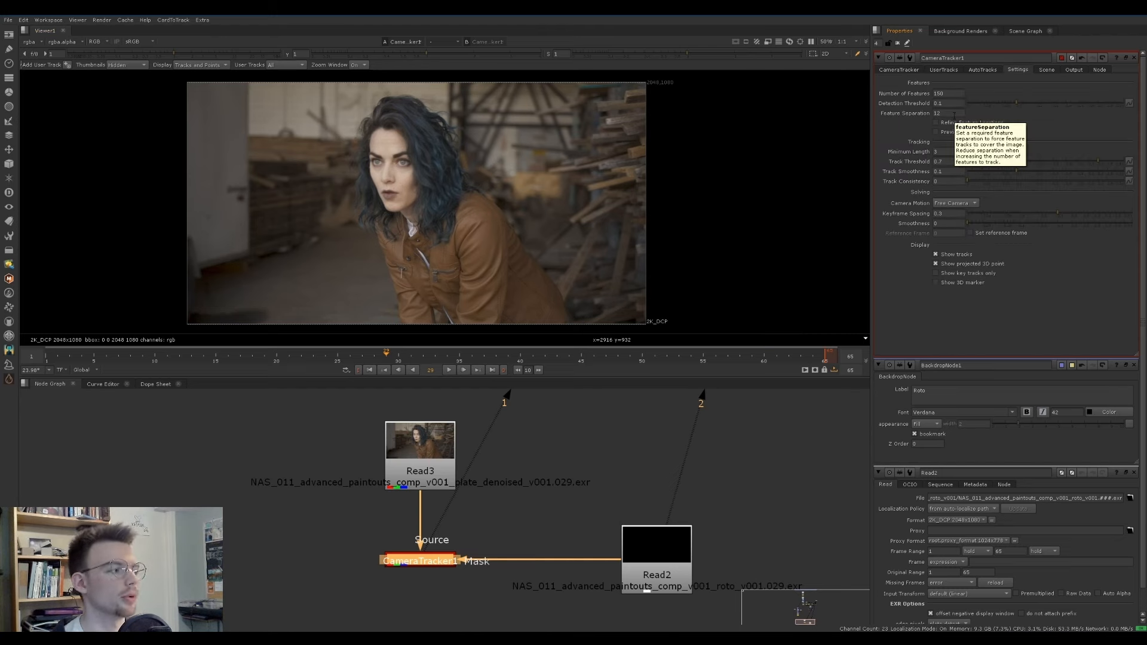
pyautogui.click(963, 93)
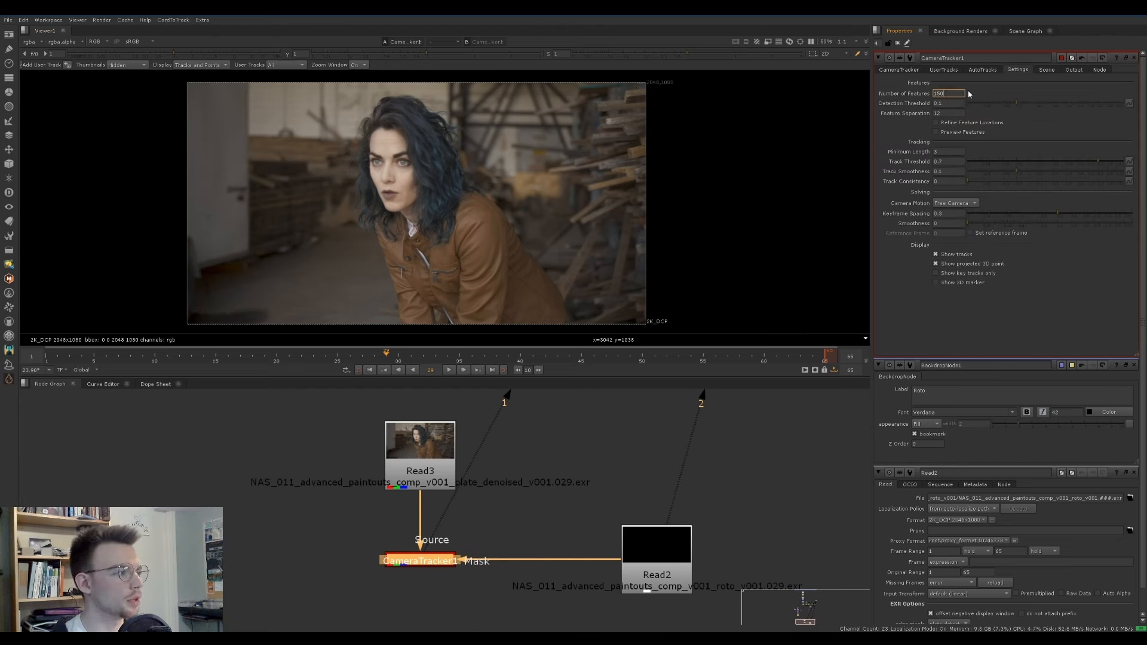
pyautogui.moveTo(949, 94); pyautogui.dragTo(885, 95)
pyautogui.write('1000')
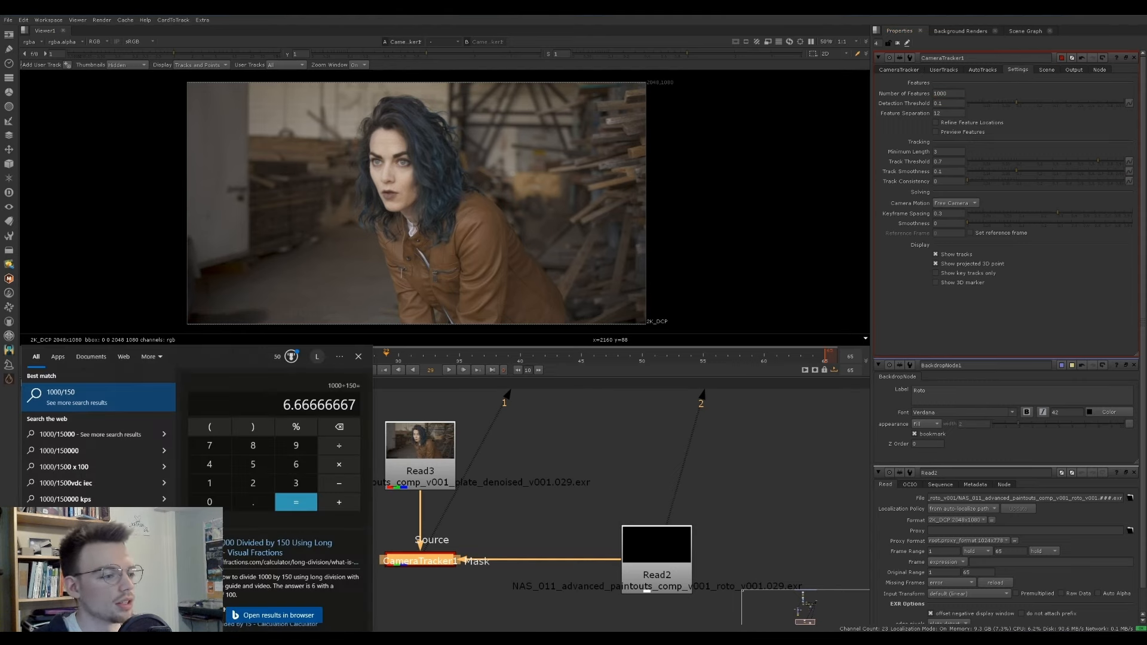
pyautogui.click(615, 463)
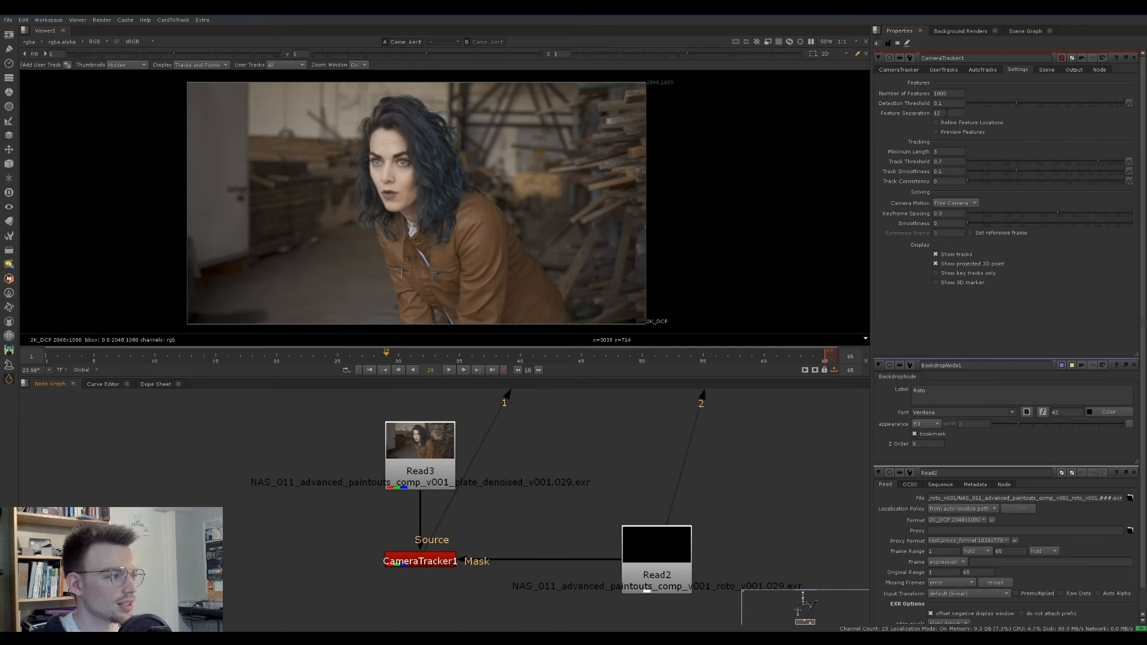
# Step: Set the tracker's feature separation to 2 and turn on the feature preview
pyautogui.doubleClick(946, 113)
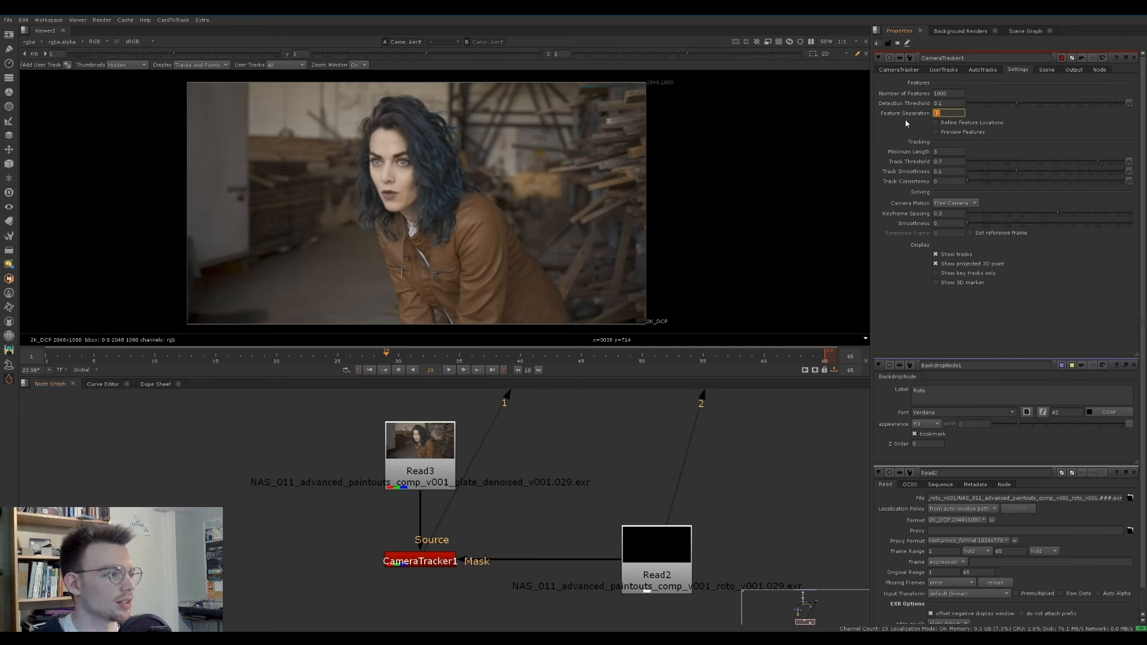
pyautogui.write('8')
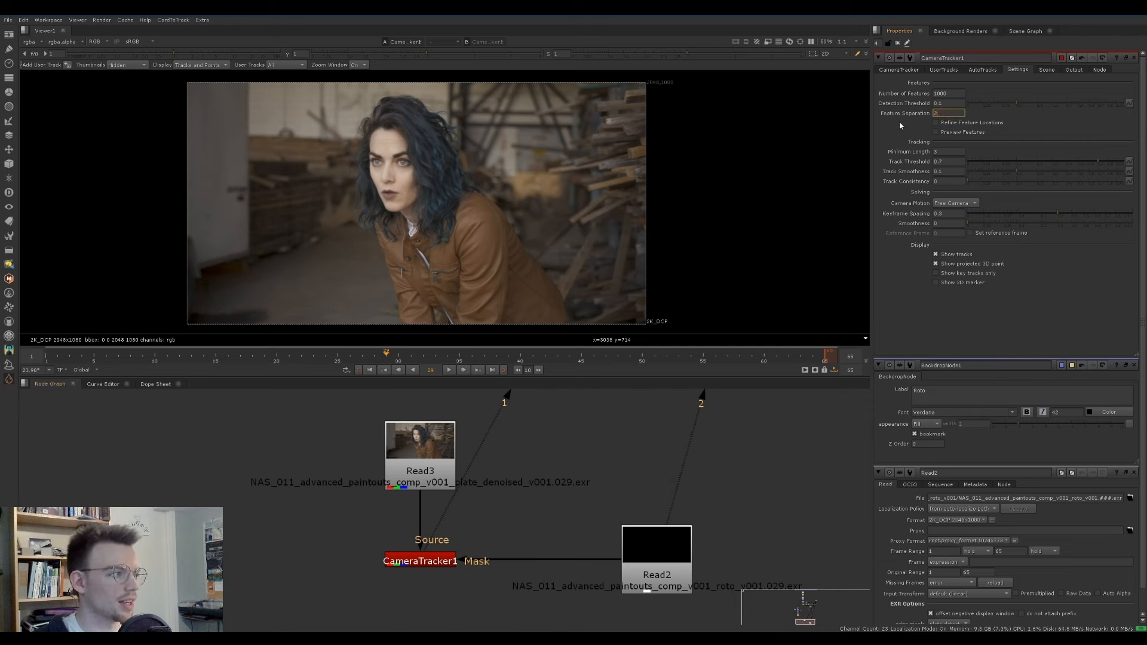
pyautogui.press('Return')
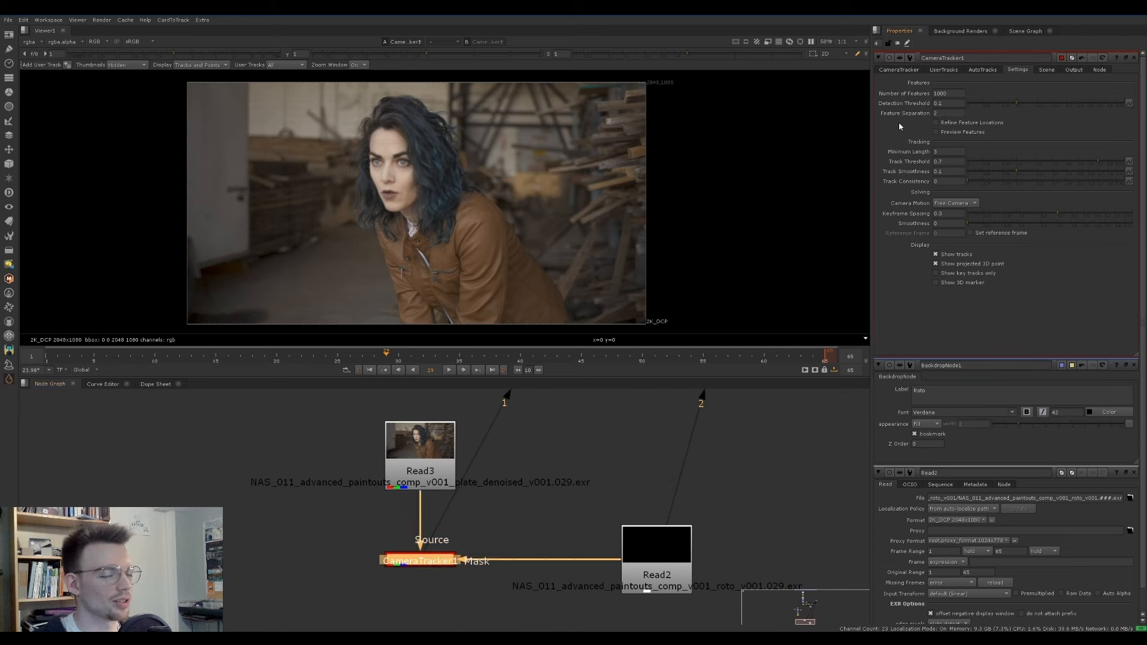
pyautogui.click(951, 132)
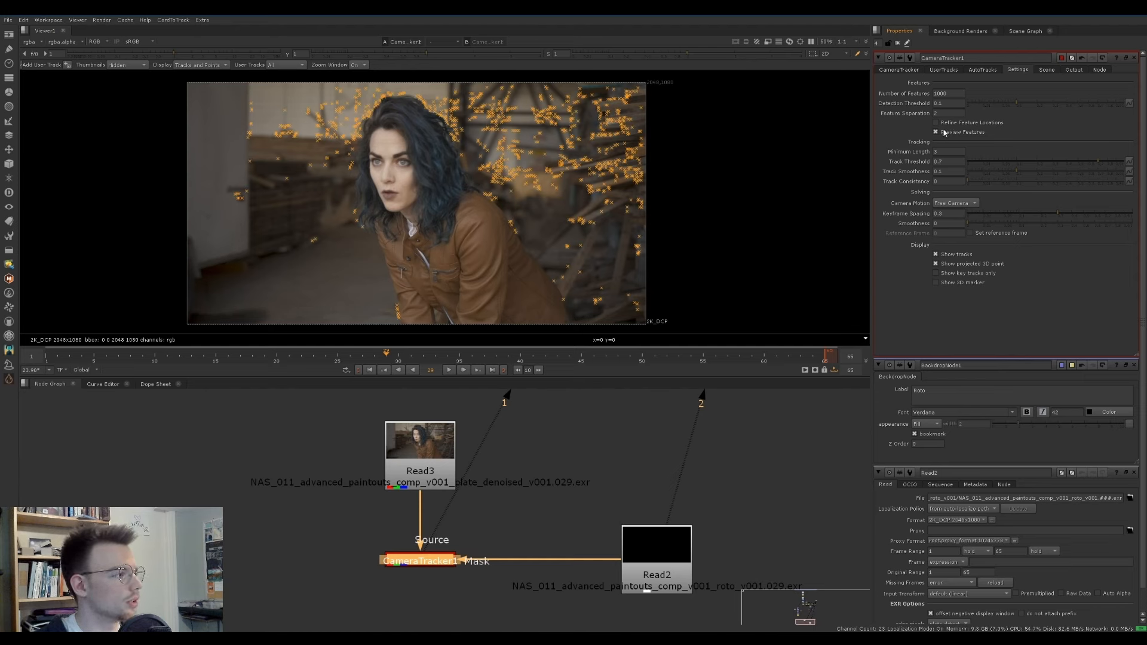
# Step: Insert a FilterErode node between the roto Read2 and the tracker's Mask input and set its size to -34
pyautogui.moveTo(548, 511); pyautogui.dragTo(465, 508, button='middle')
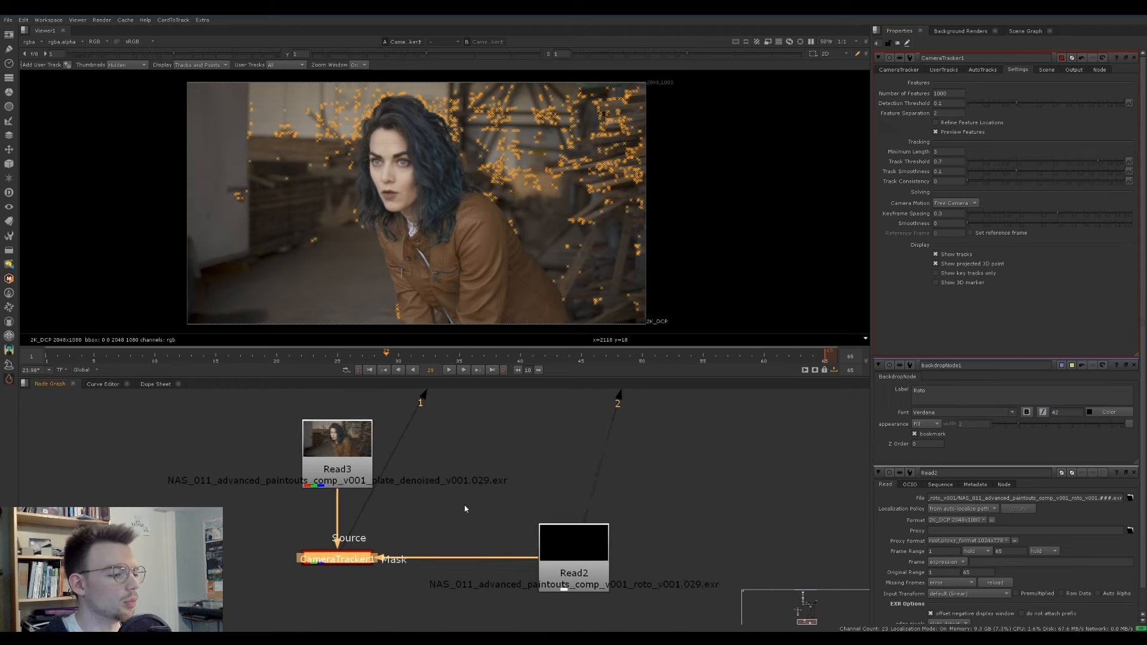
pyautogui.scroll(-3, 465, 508)
pyautogui.press('Tab')
pyautogui.write('er')
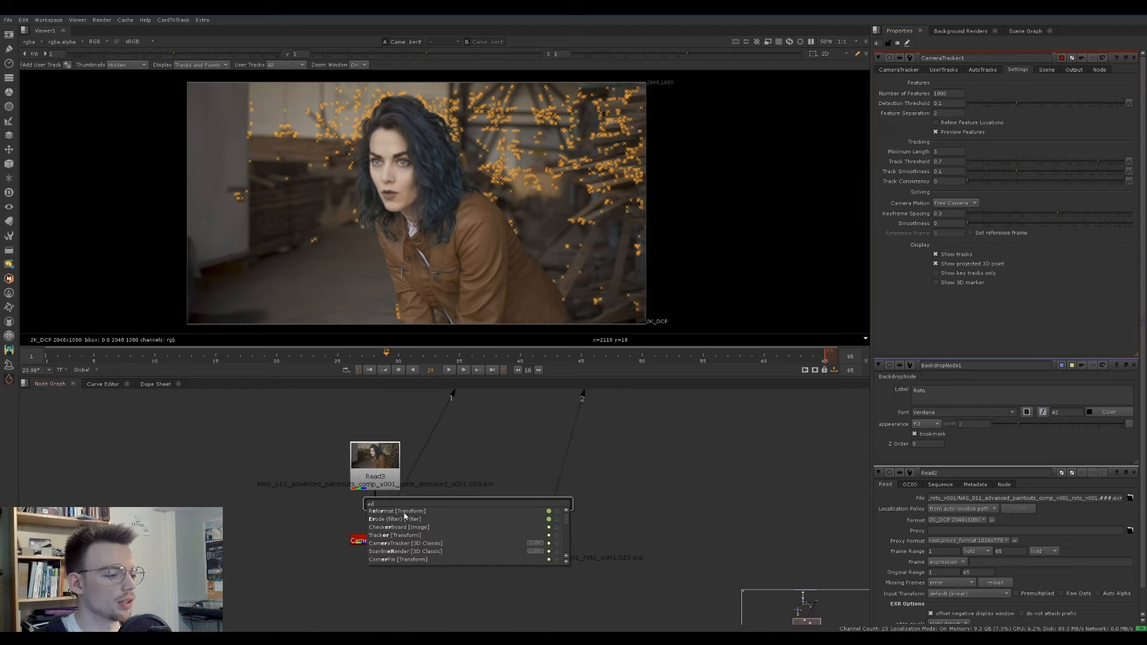
pyautogui.click(405, 519)
pyautogui.moveTo(455, 506); pyautogui.dragTo(456, 538)
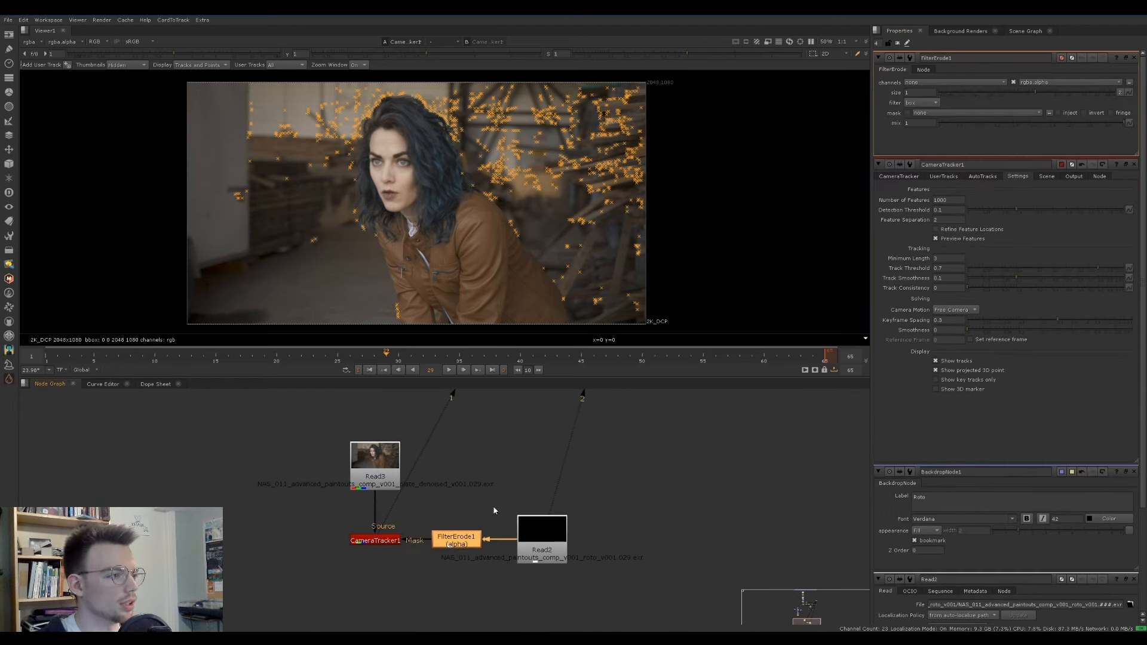
pyautogui.moveTo(1039, 92); pyautogui.dragTo(977, 102)
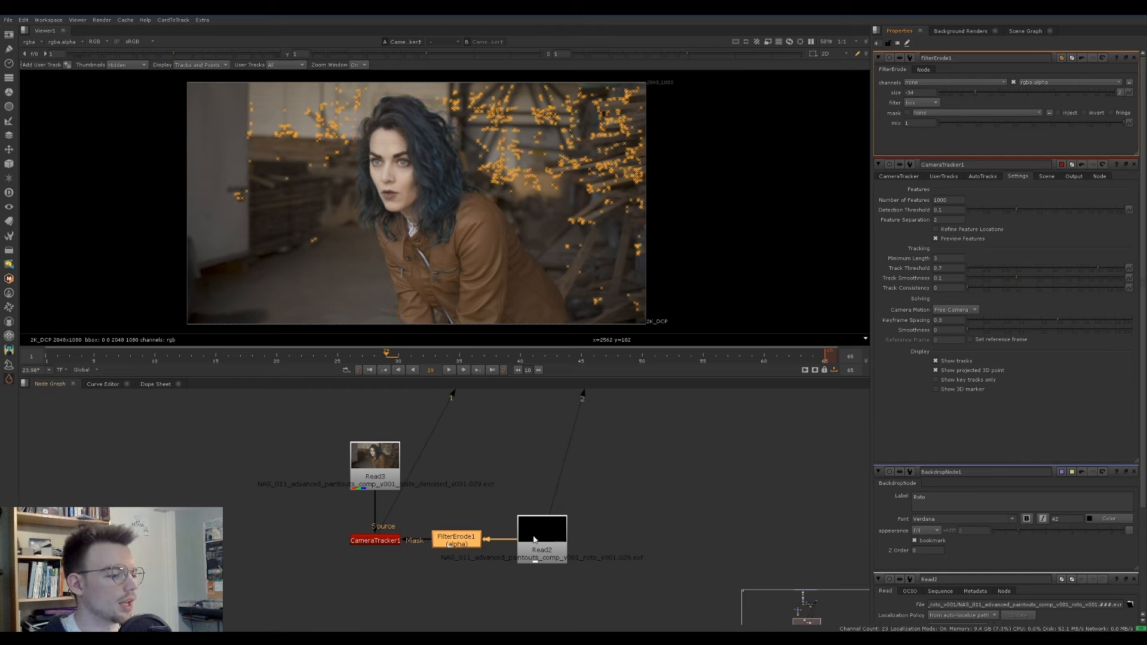
# Step: Lower CameraTracker1's detection threshold to 0.03 and enable Refine Feature Locations
pyautogui.doubleClick(388, 540)
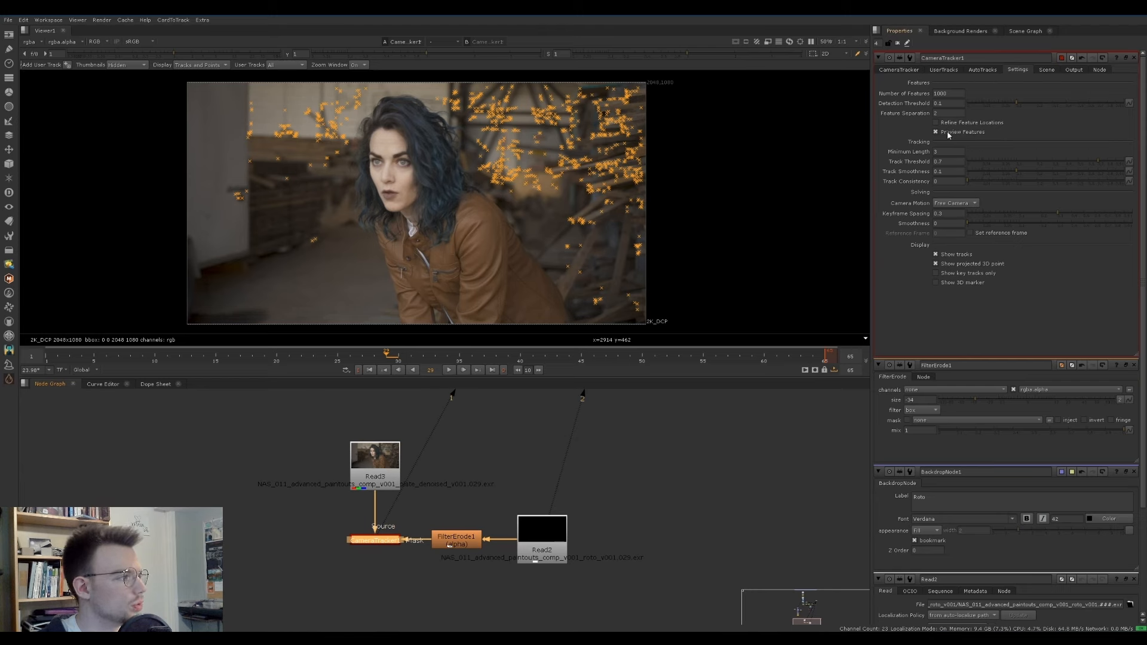
pyautogui.moveTo(1010, 102); pyautogui.dragTo(995, 101)
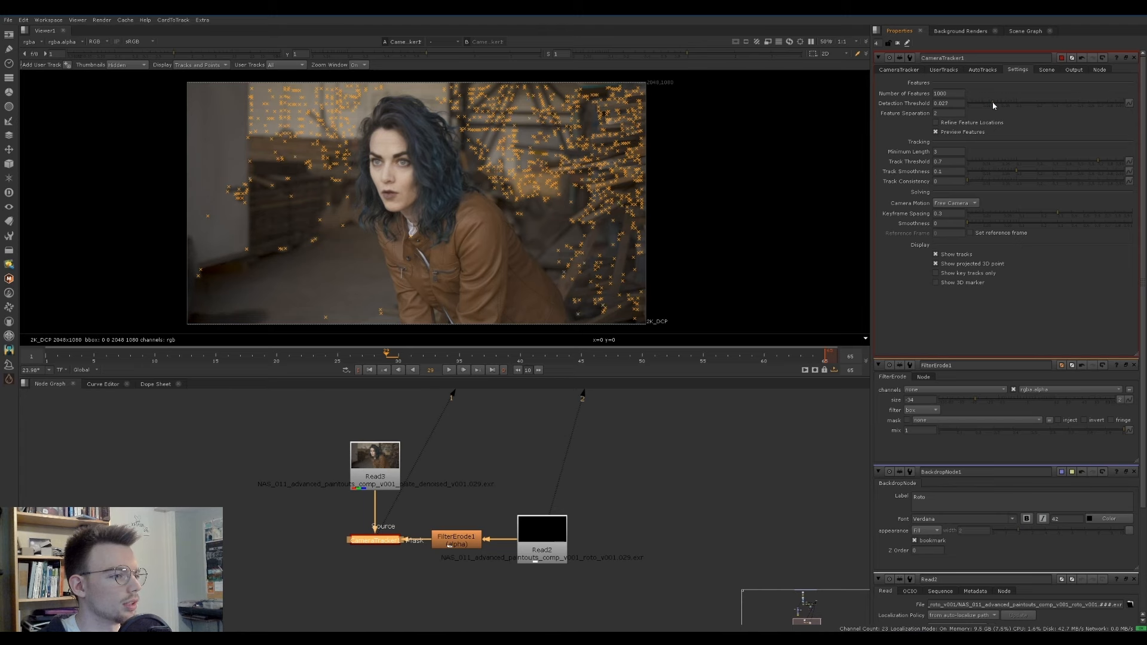
pyautogui.click(936, 122)
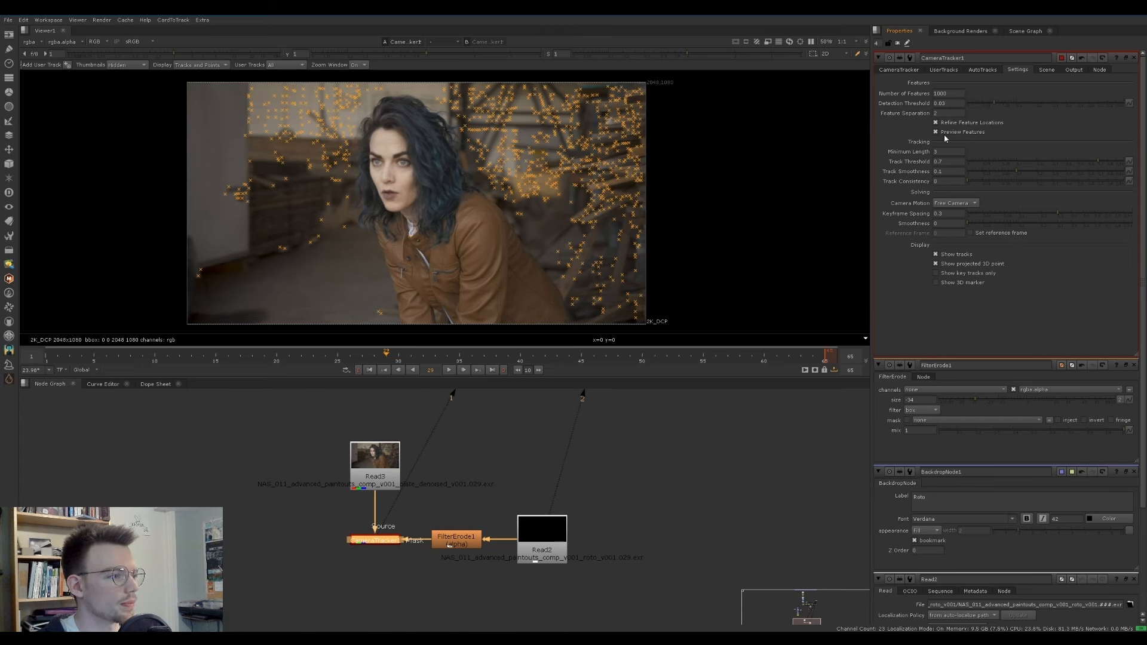
# Step: Turn off the feature preview and start tracking the sequence with CameraTracker1
pyautogui.click(944, 134)
pyautogui.click(899, 69)
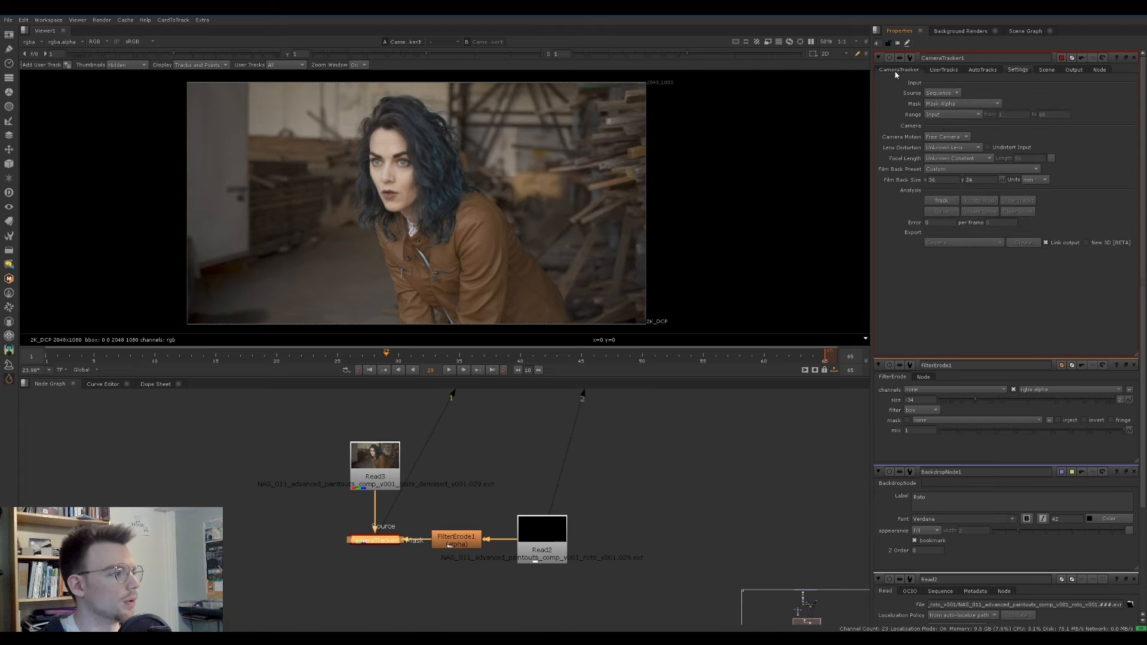
pyautogui.click(942, 200)
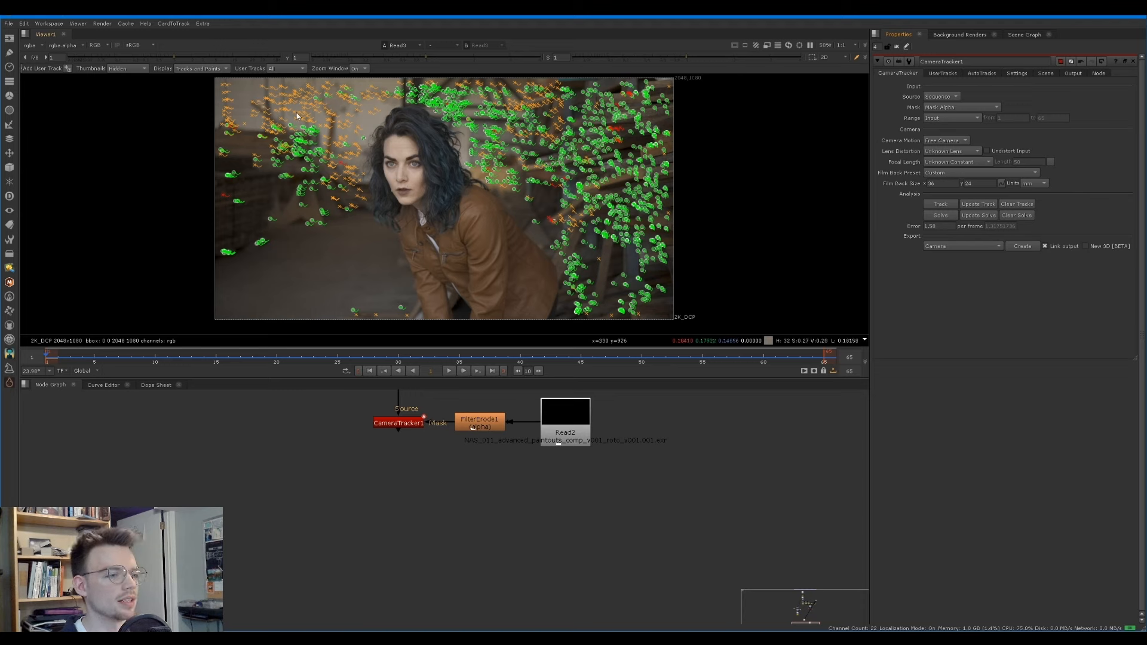
# Step: Scrub the tracked shot to frame 17 and examine the solve error in the AutoTracks settings
pyautogui.moveTo(282, 359); pyautogui.dragTo(240, 354)
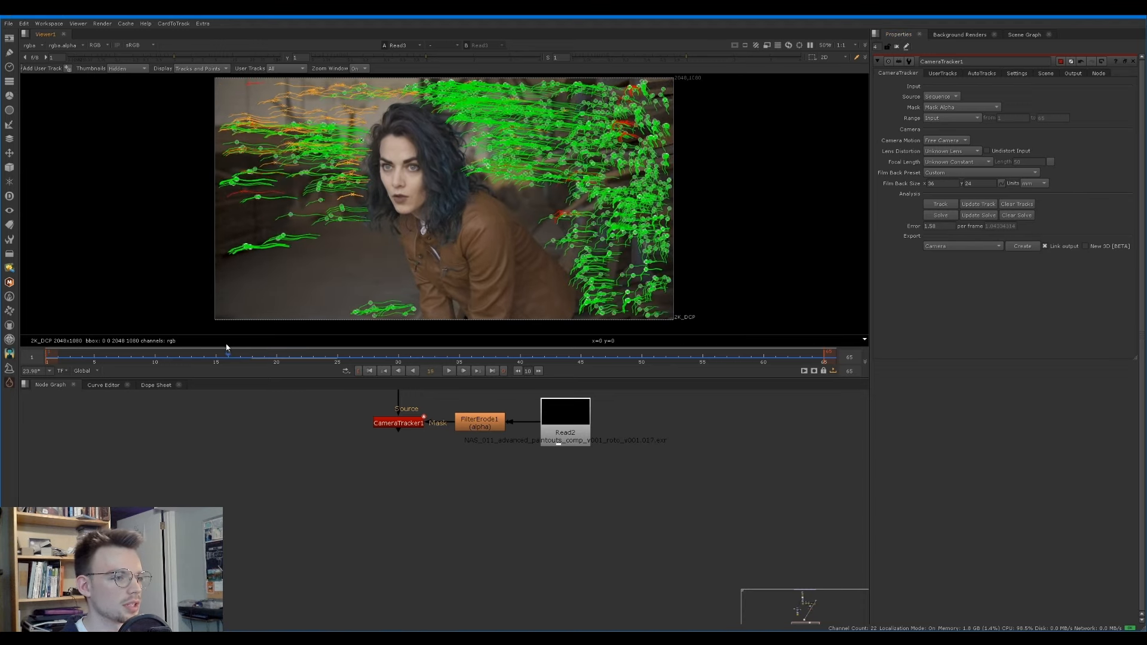
pyautogui.click(943, 73)
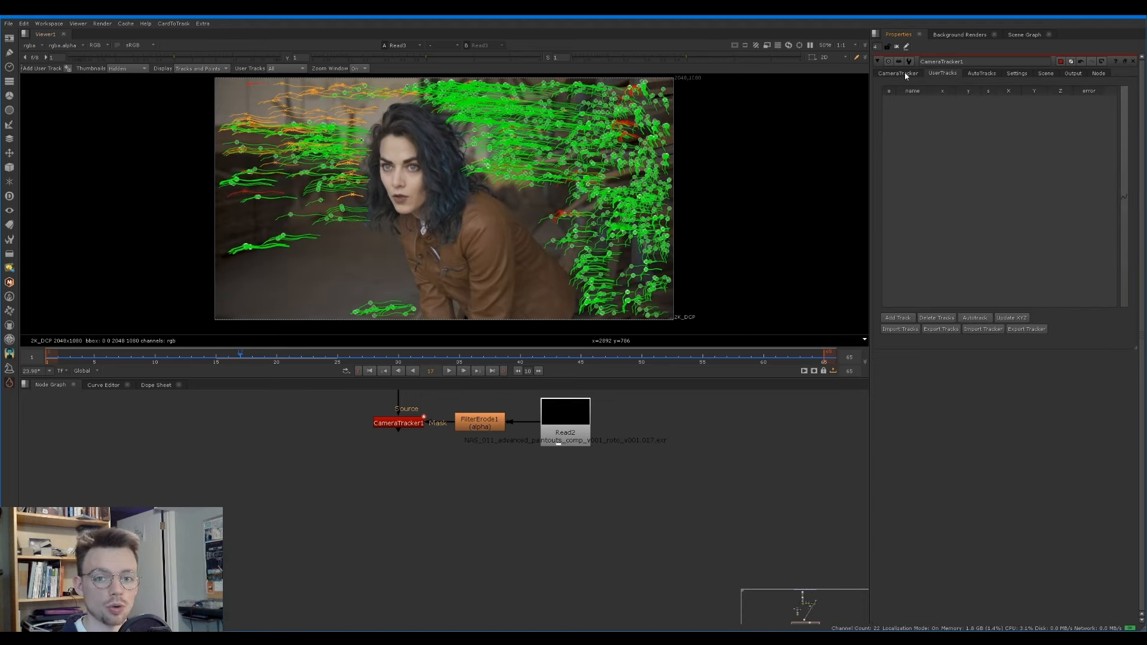
pyautogui.click(982, 73)
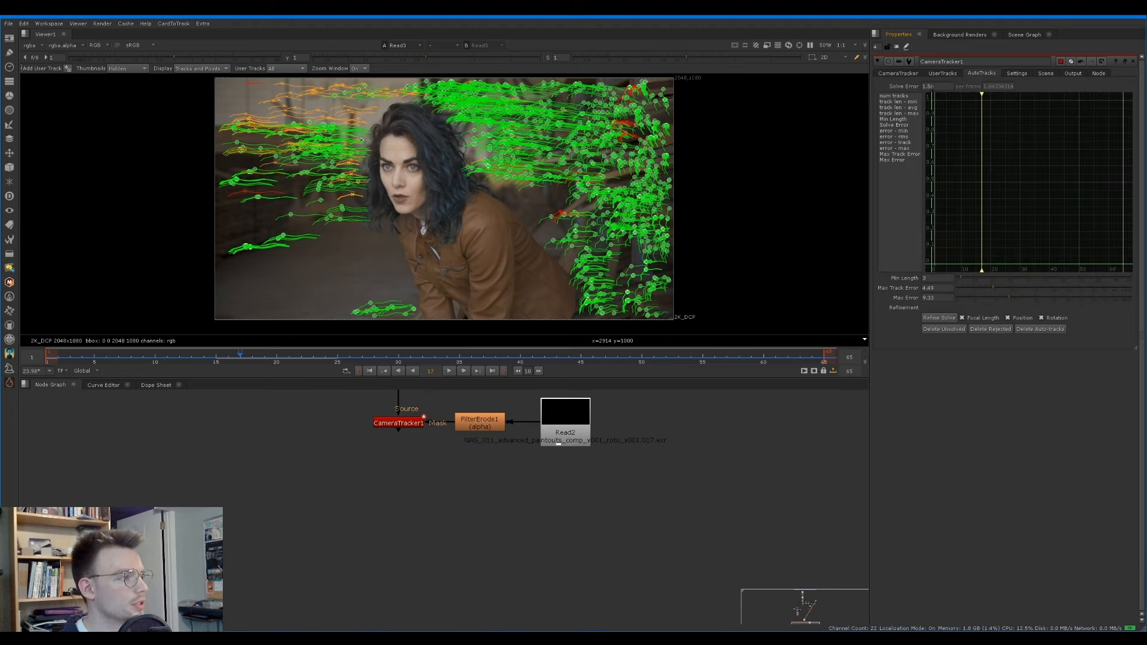
pyautogui.doubleClick(930, 86)
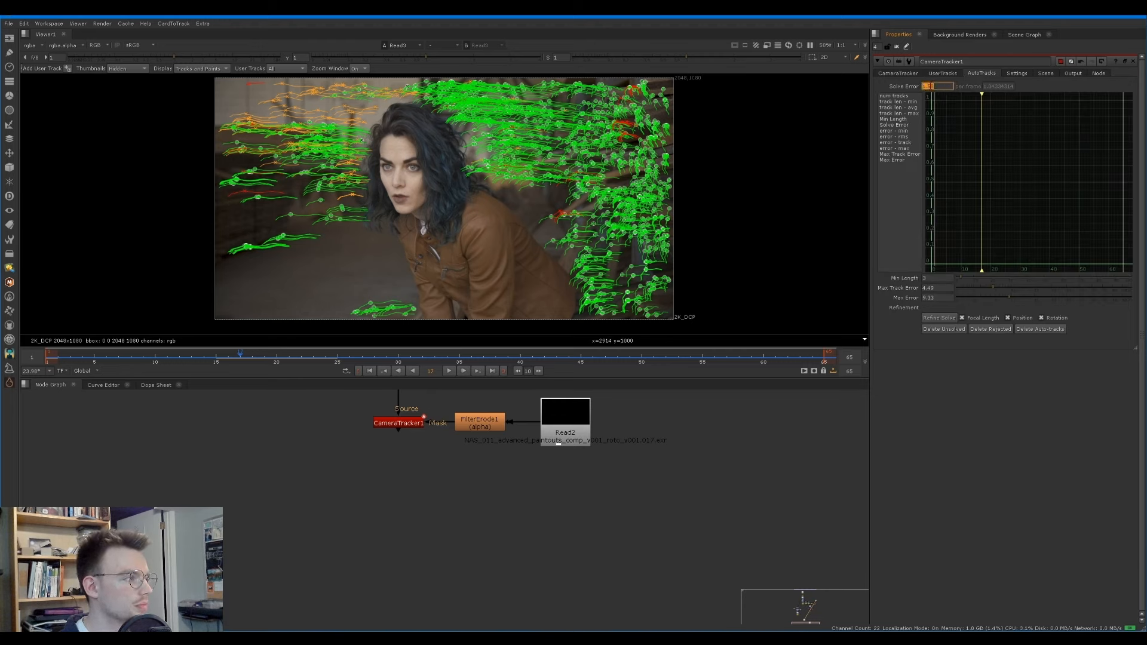
pyautogui.click(893, 210)
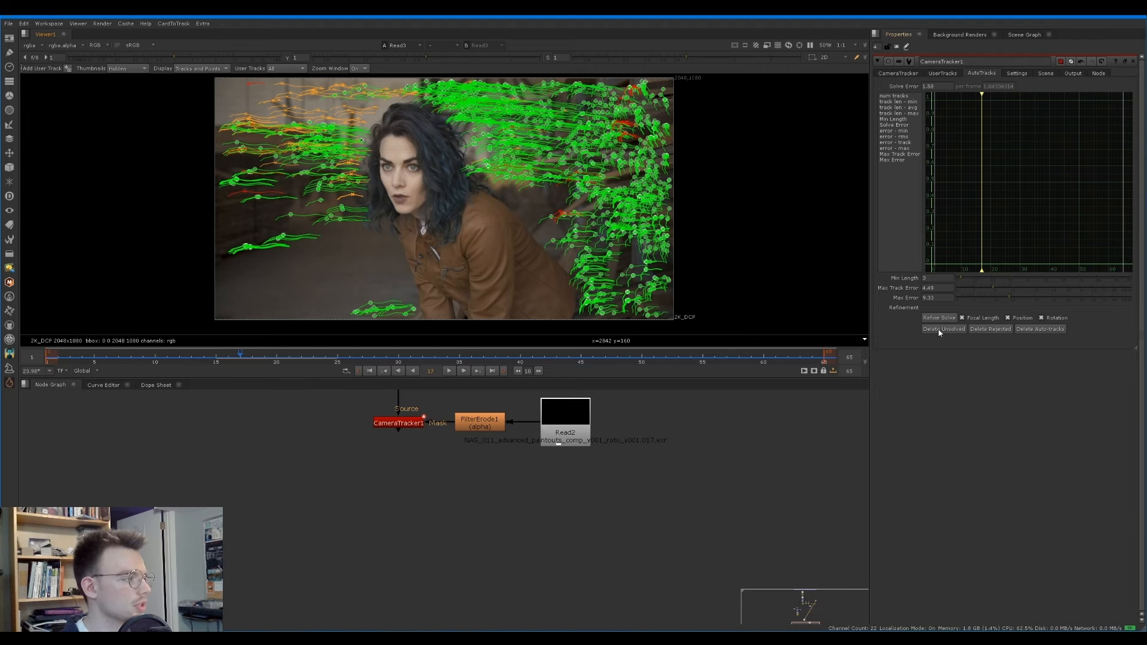
# Step: Delete the rejected tracks from the camera solve
pyautogui.click(992, 329)
pyautogui.click(622, 334)
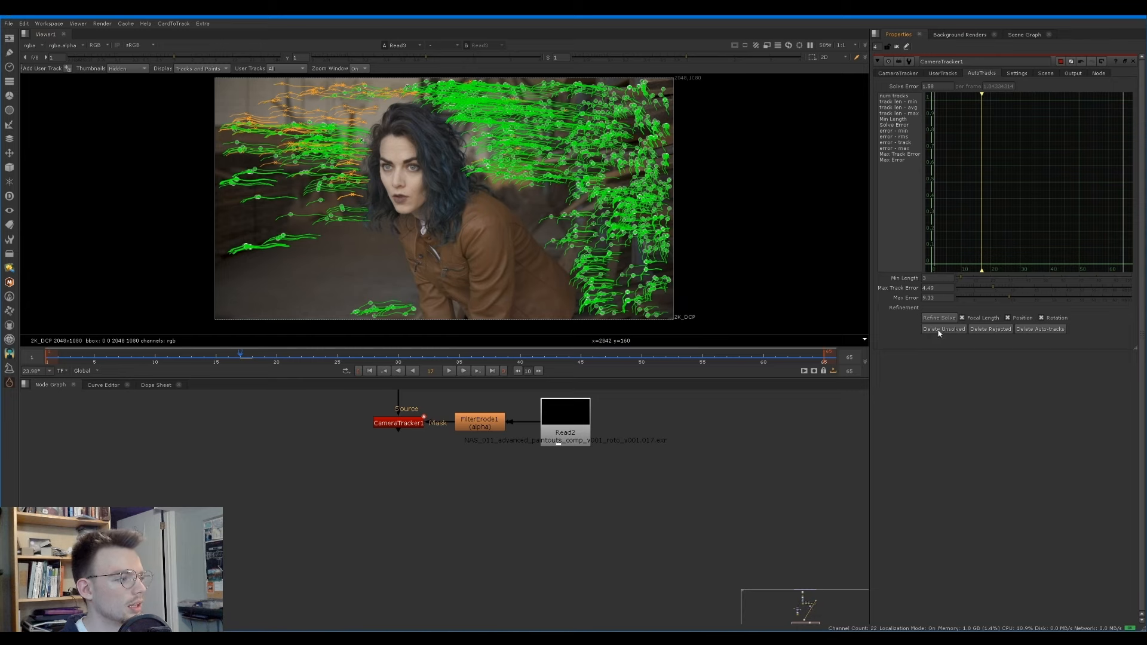
# Step: Delete the unsolved tracks, and raise Min Length to 12 and delete the tracks it rejects
pyautogui.click(944, 329)
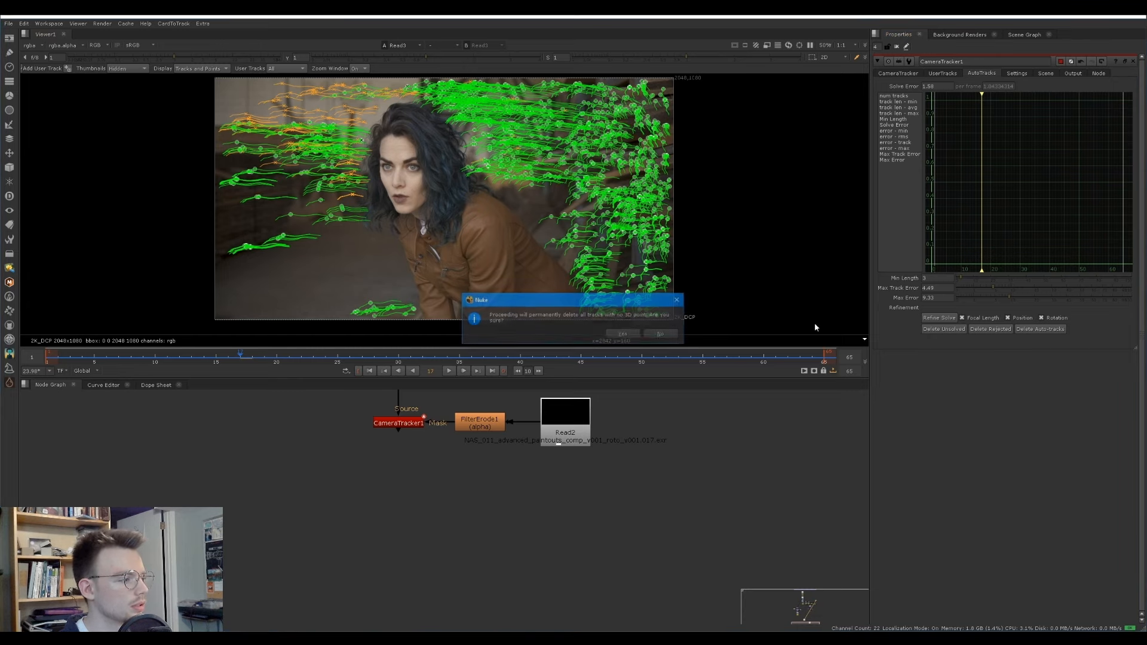
pyautogui.click(619, 337)
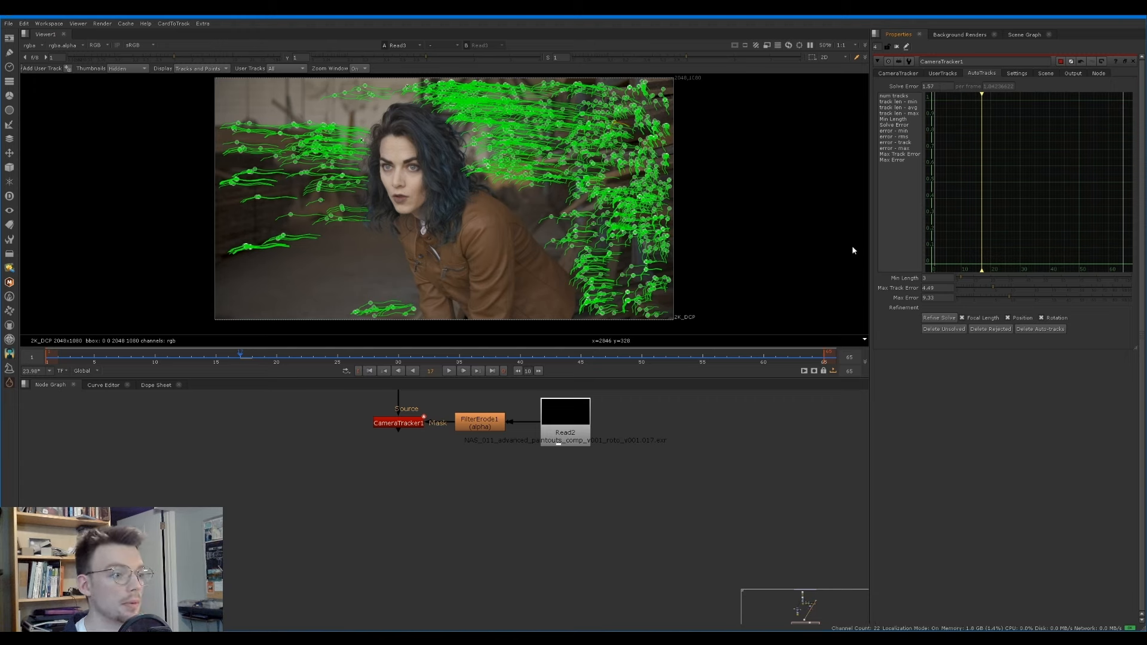
pyautogui.moveTo(962, 282); pyautogui.dragTo(979, 281)
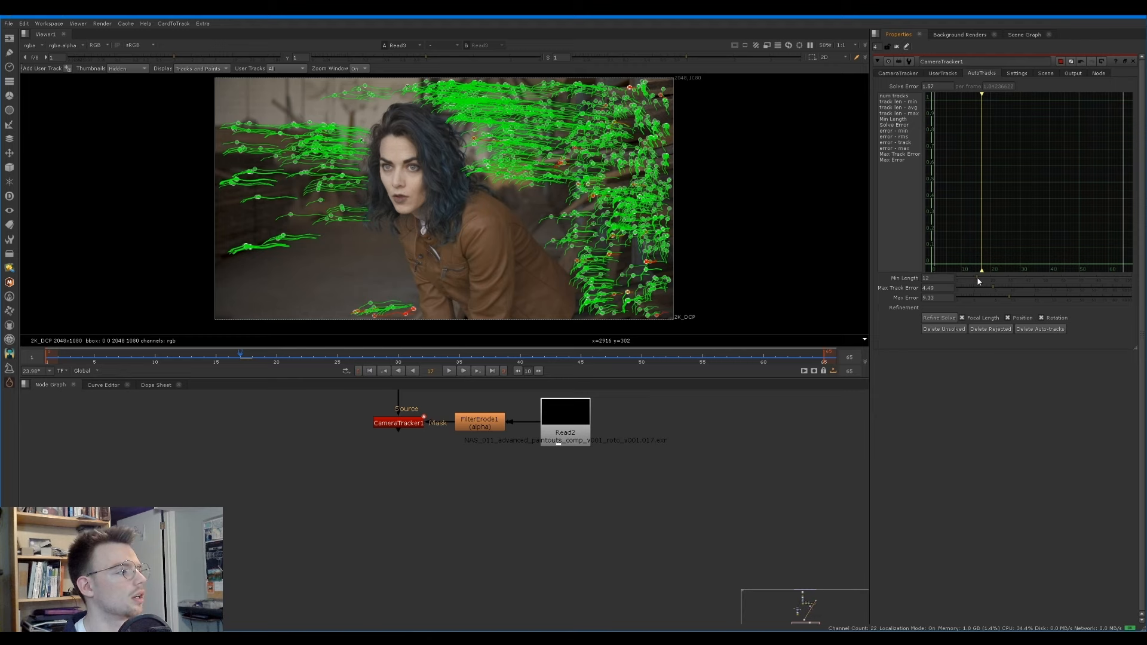
pyautogui.click(989, 329)
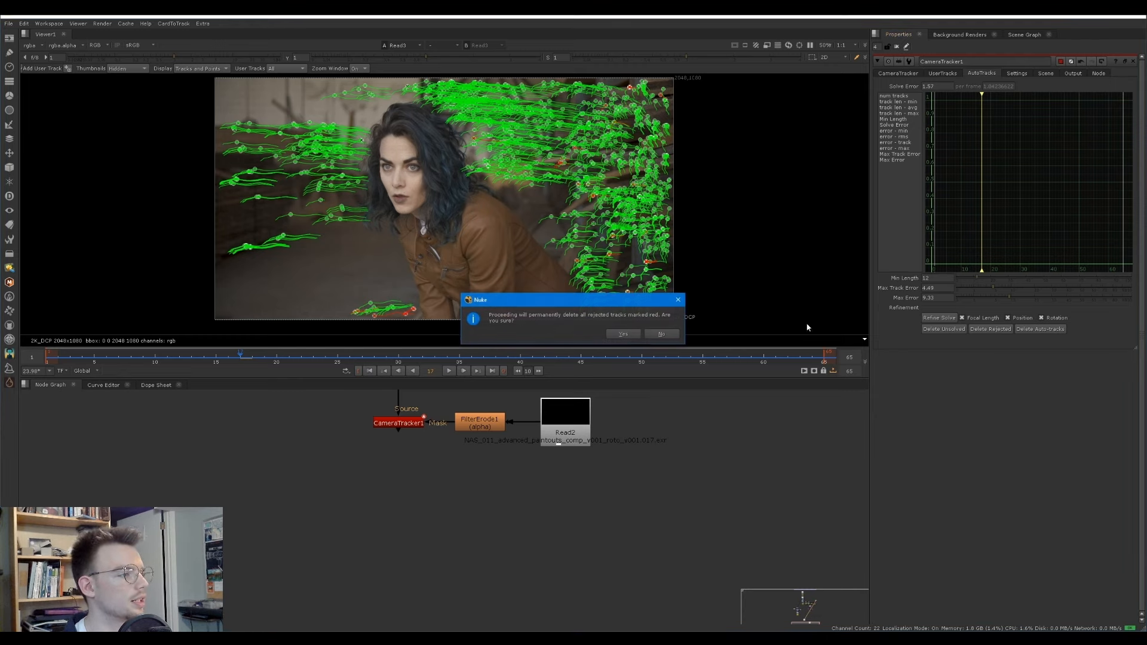
pyautogui.click(630, 334)
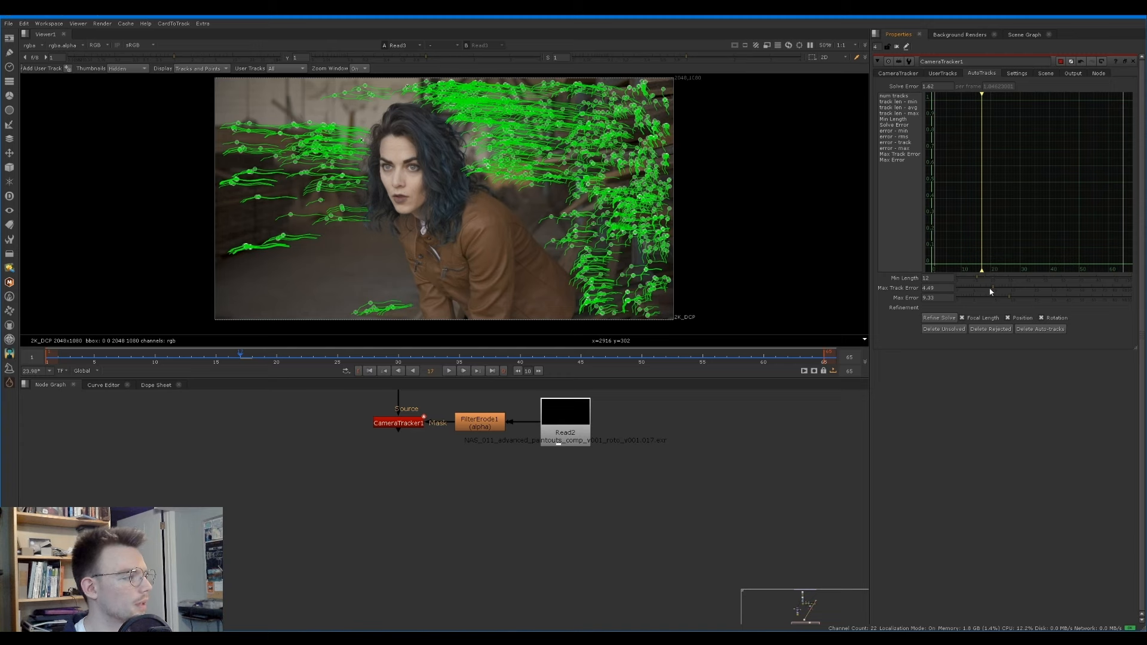
# Step: Lower Max Track Error to 2.7 and then 1.8, and Max Error to 6.2 and then 5, deleting the rejected tracks each time
pyautogui.moveTo(1008, 301); pyautogui.dragTo(986, 290)
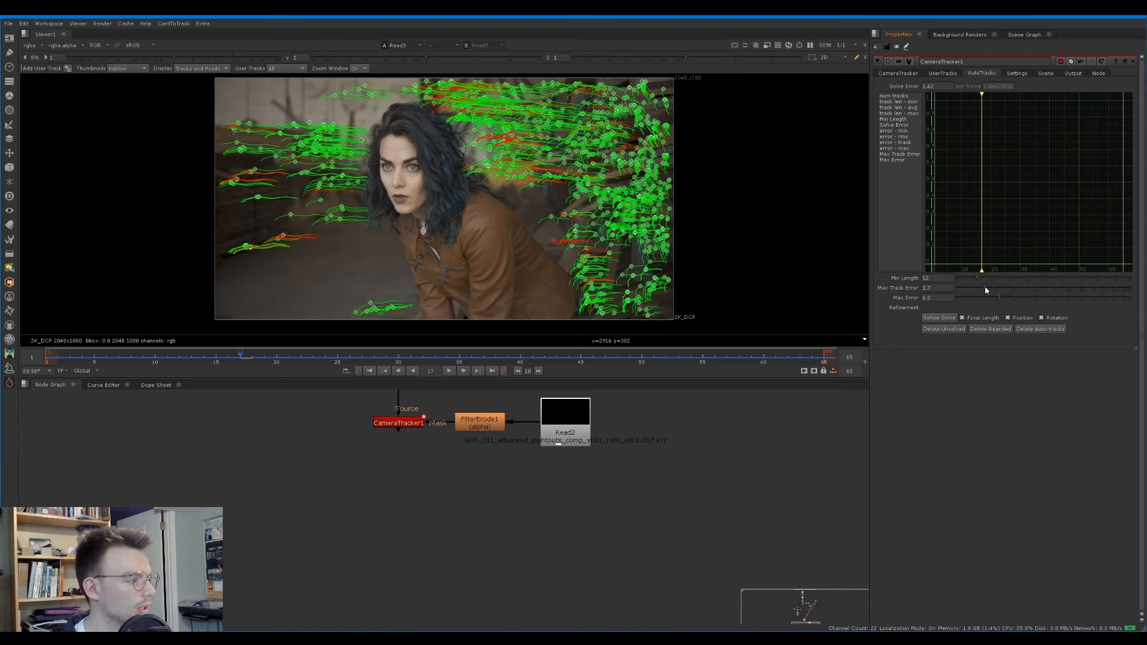
pyautogui.click(980, 329)
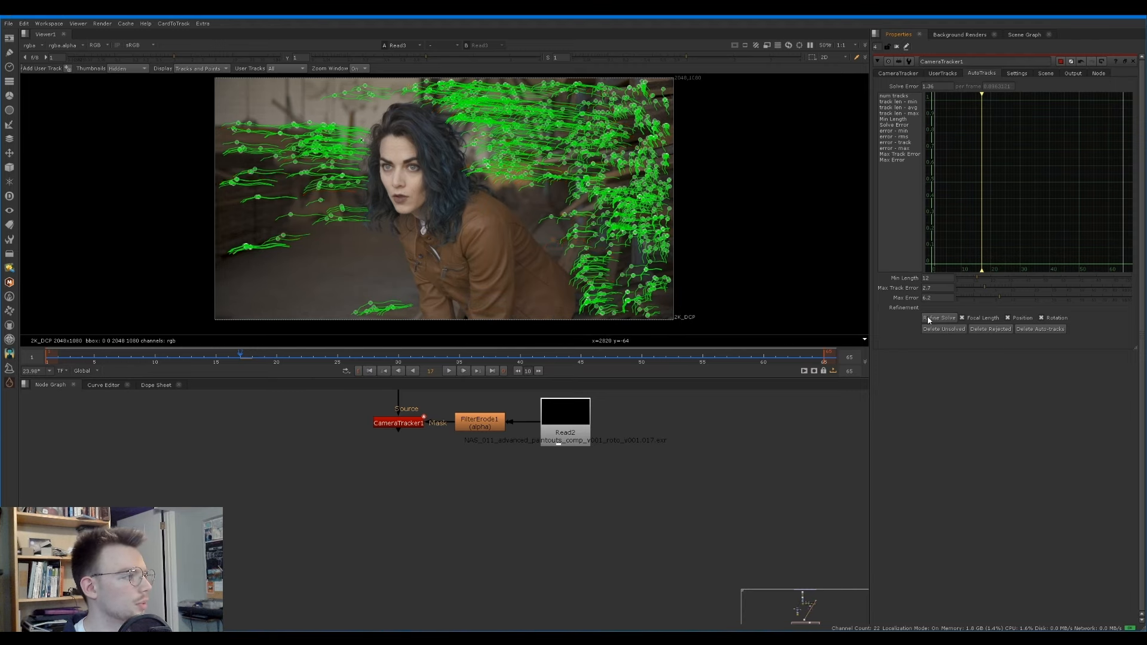
pyautogui.moveTo(985, 288); pyautogui.dragTo(997, 300)
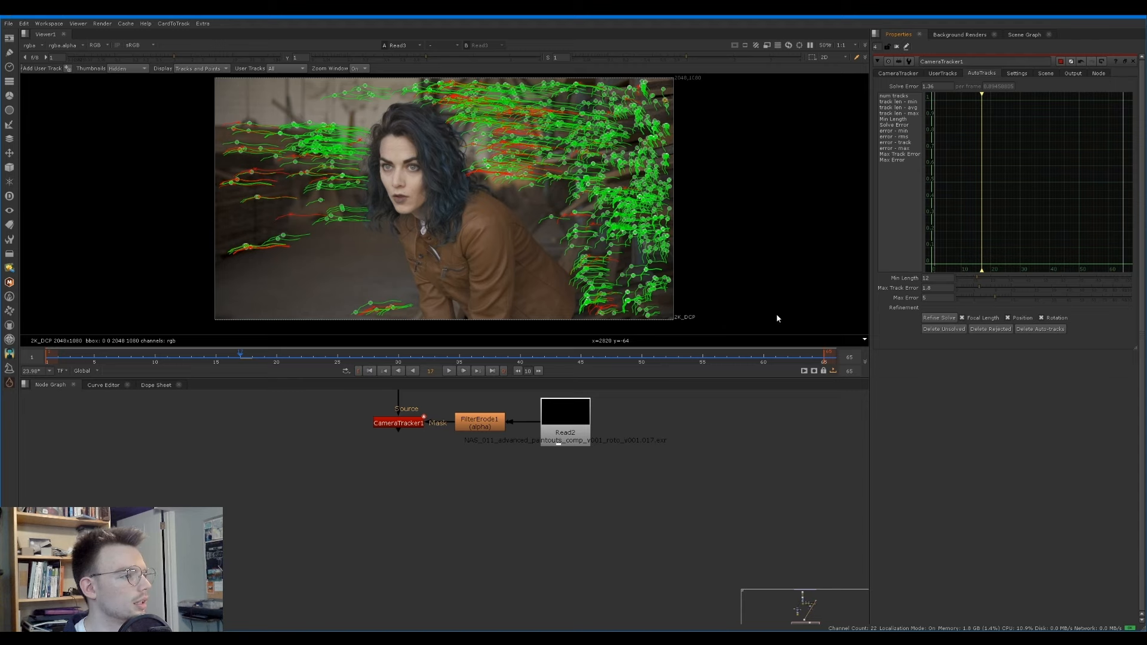
pyautogui.click(940, 330)
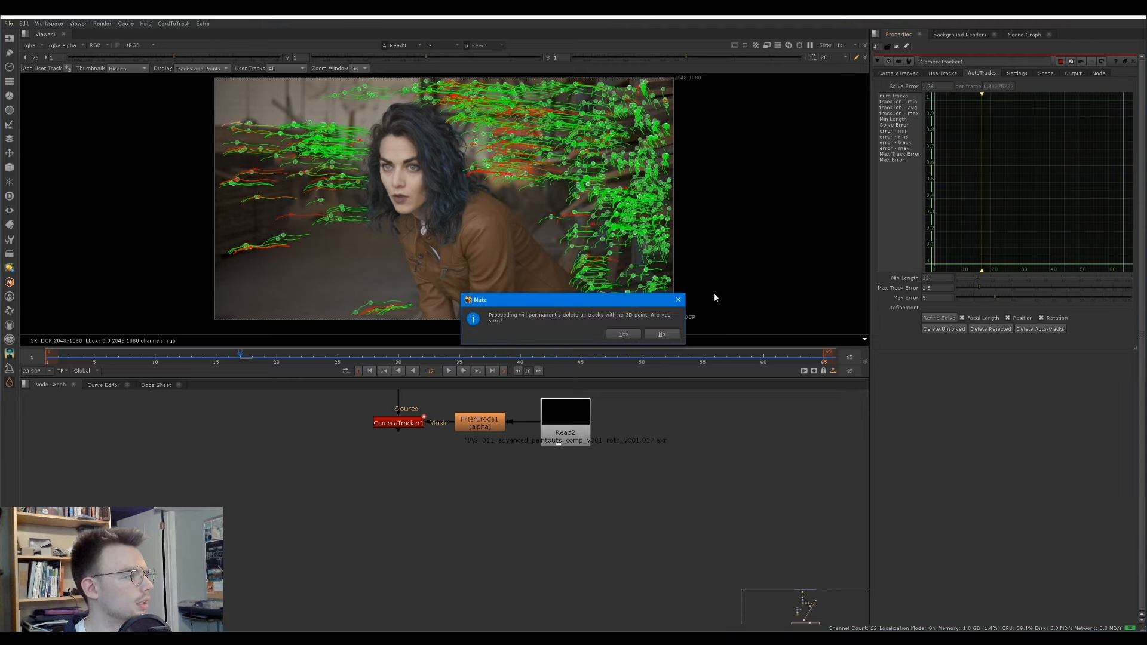
pyautogui.click(656, 334)
pyautogui.click(990, 329)
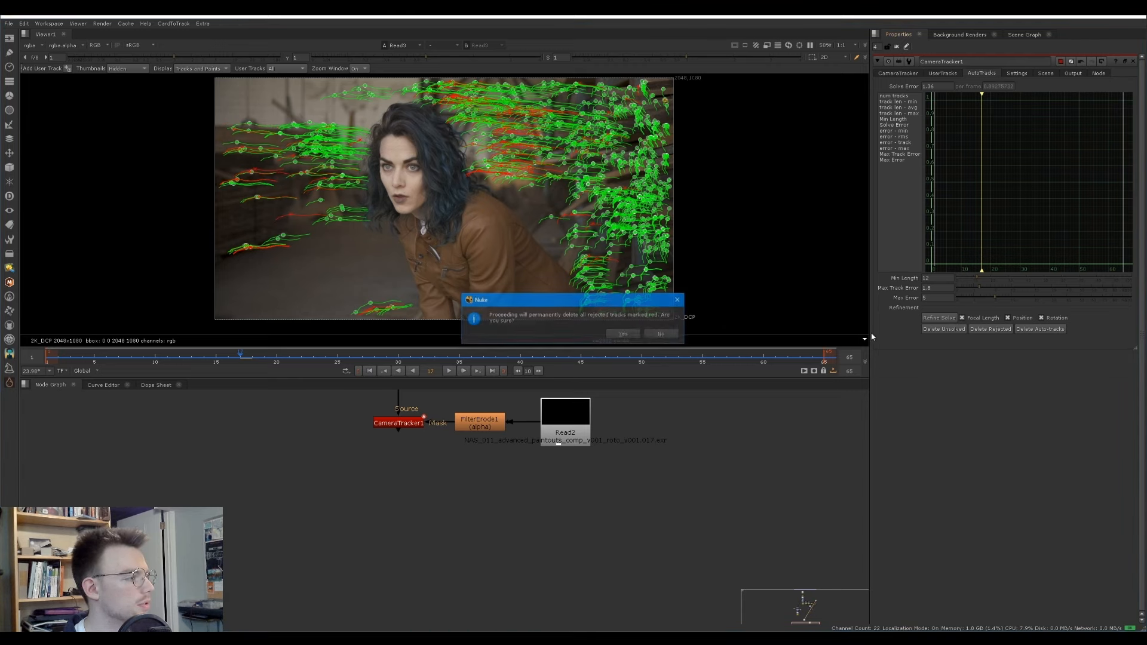
pyautogui.click(622, 334)
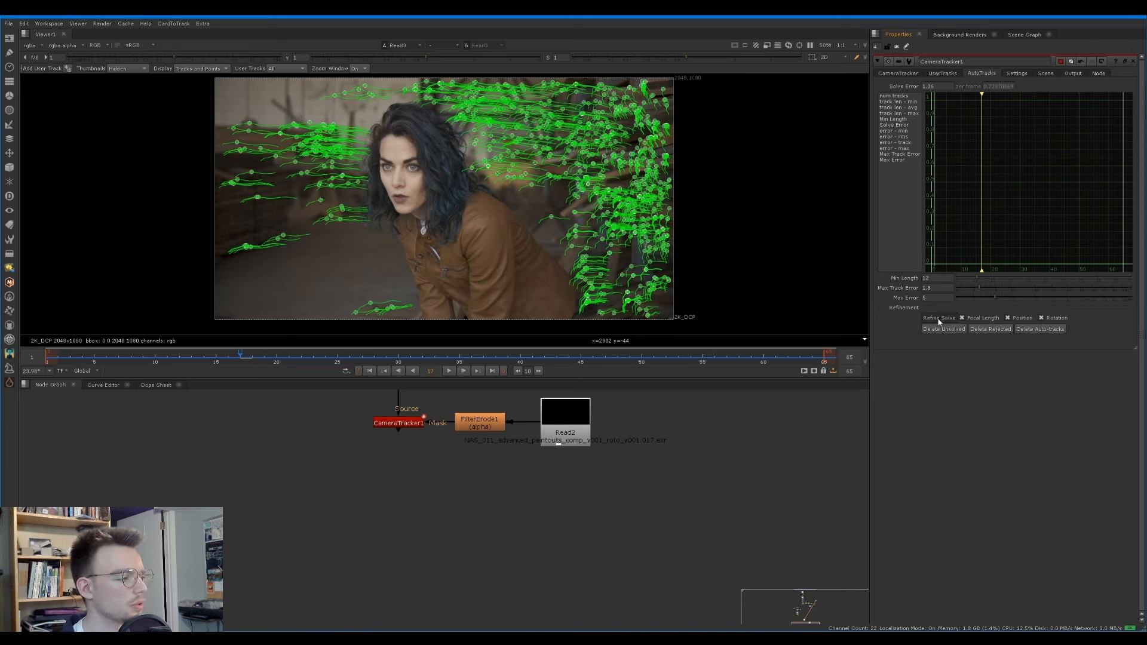
# Step: Refine the solve, and lower Max Error to 4.4 and then 3.7, deleting the rejected tracks each time
pyautogui.click(940, 319)
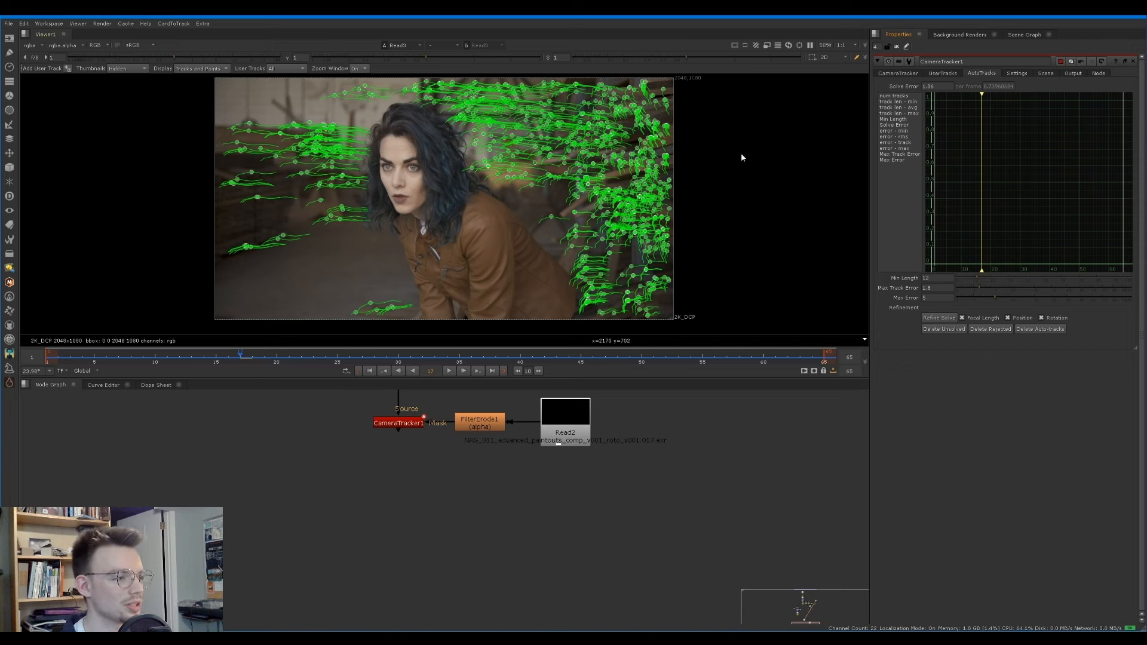
pyautogui.click(995, 299)
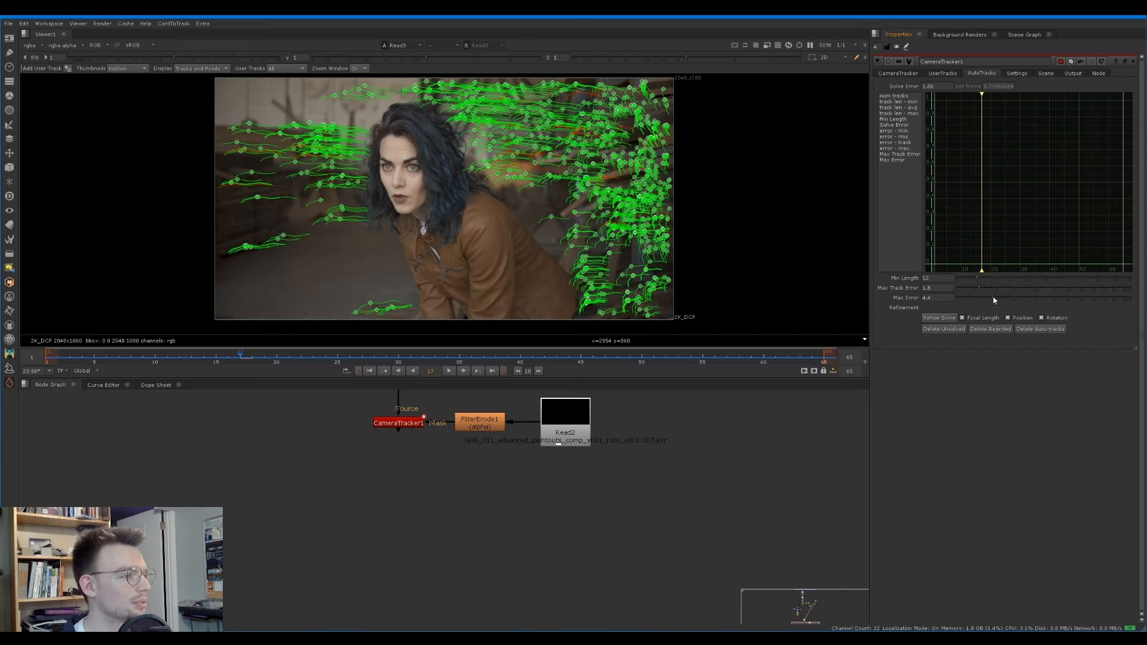
pyautogui.click(990, 330)
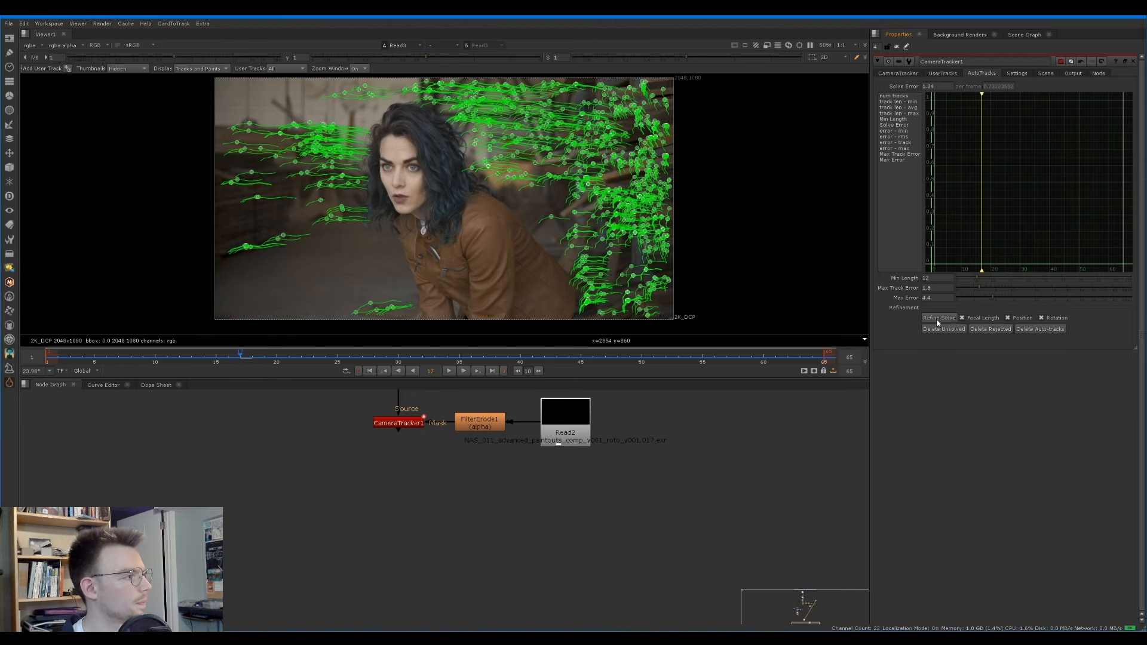
pyautogui.click(990, 298)
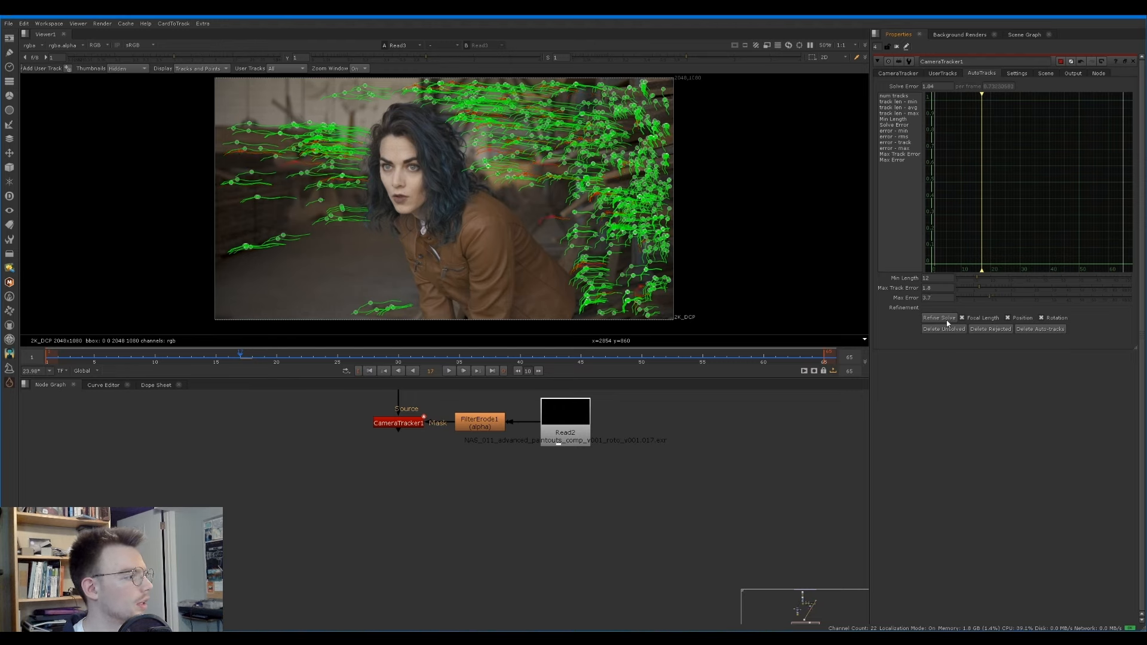
pyautogui.click(990, 330)
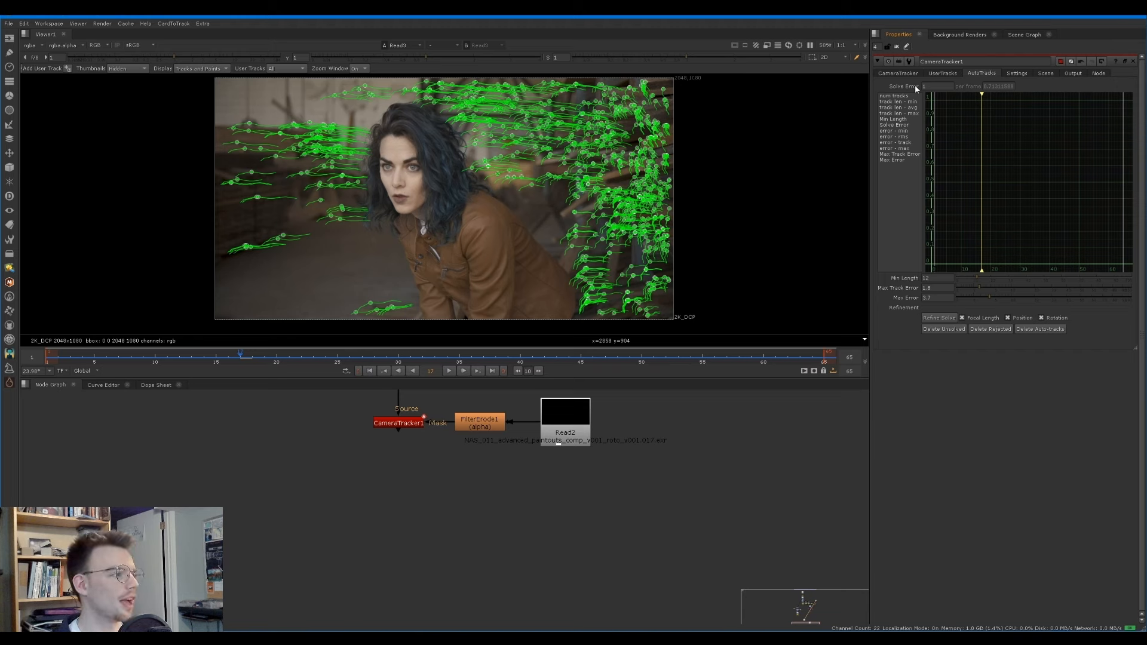
# Step: Export a Point cloud node from CameraTracker1's main settings
pyautogui.click(916, 73)
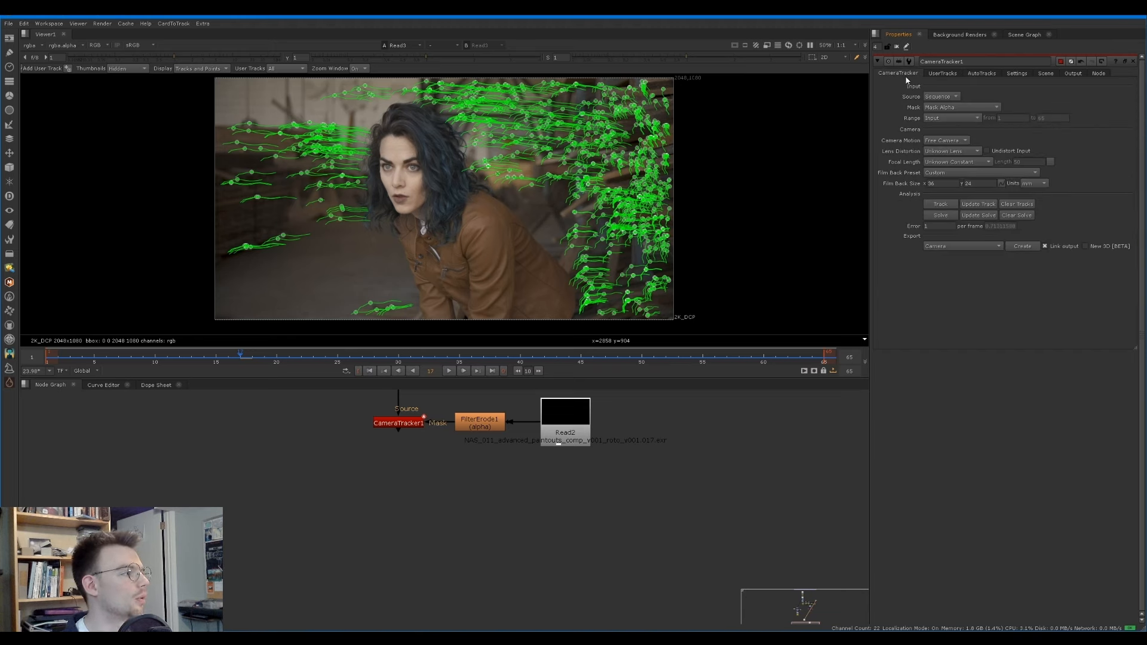
pyautogui.click(942, 250)
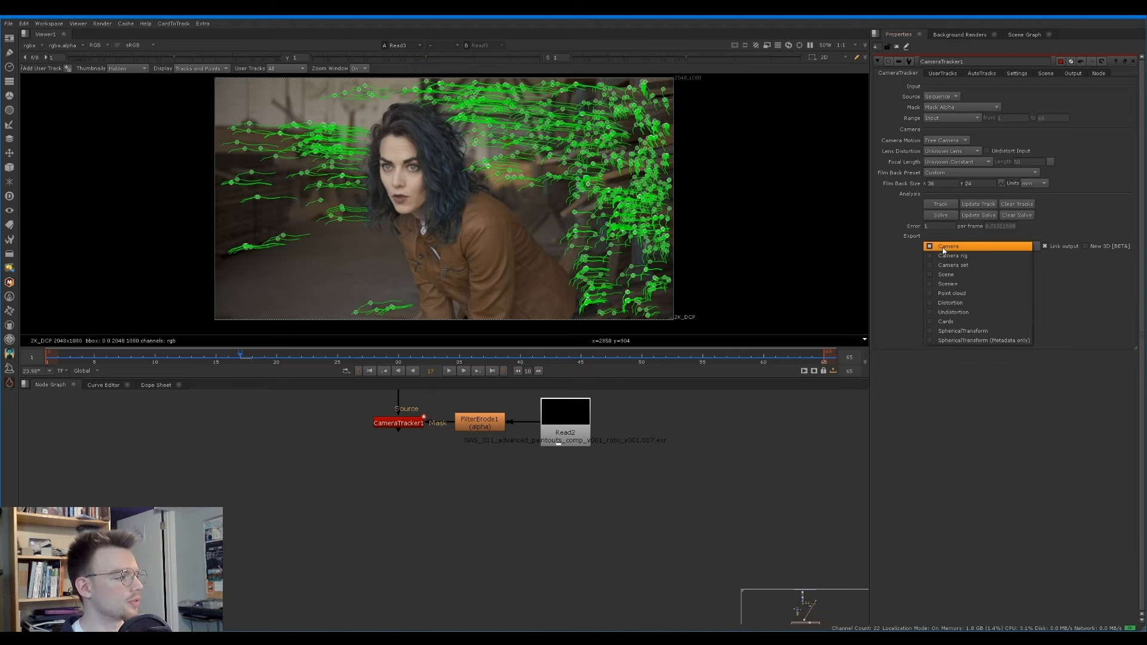
pyautogui.click(988, 295)
pyautogui.click(1022, 246)
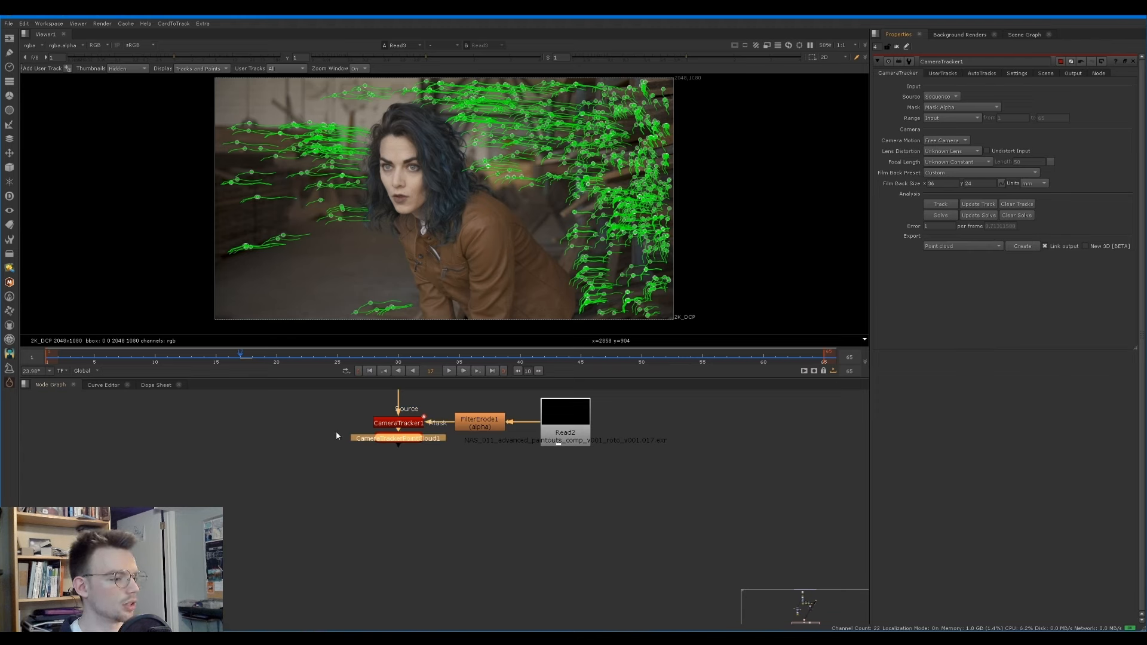
# Step: Export an Undistortion node and a linked Camera from CameraTracker1
pyautogui.click(959, 247)
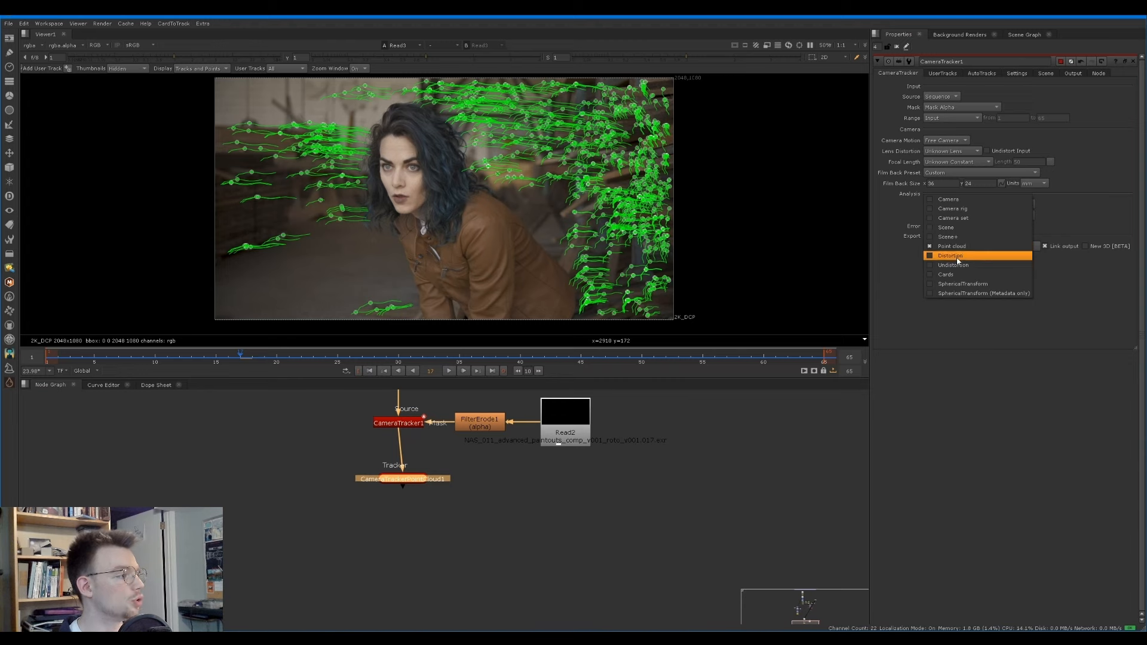
pyautogui.click(956, 264)
pyautogui.click(1022, 246)
pyautogui.click(960, 247)
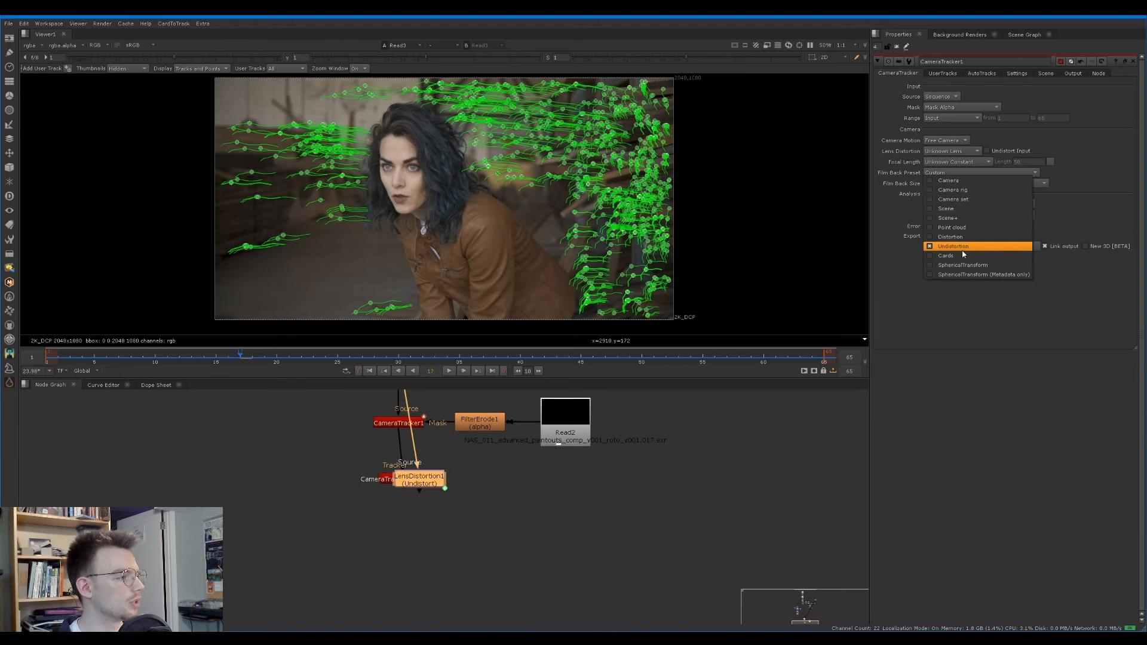
pyautogui.click(948, 181)
pyautogui.click(1022, 247)
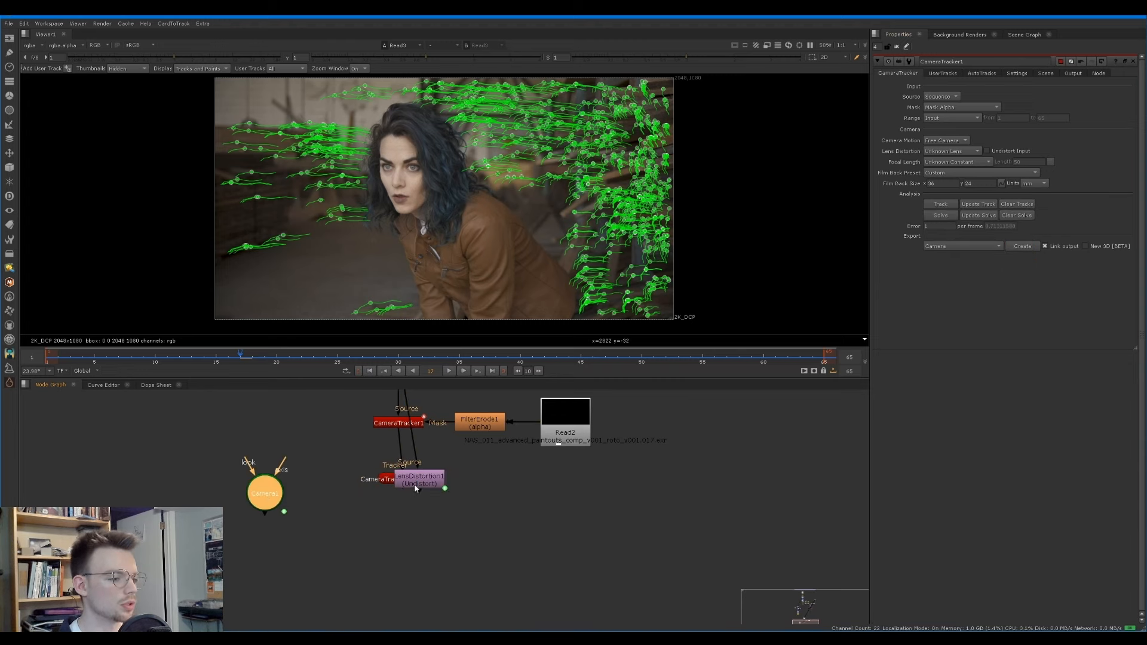
# Step: Arrange the exported nodes, placing LensDistortion1 above Camera1 beside the tracker and the point cloud directly below CameraTracker1
pyautogui.moveTo(418, 484); pyautogui.dragTo(245, 455)
pyautogui.moveTo(403, 496); pyautogui.dragTo(427, 509, button='middle')
pyautogui.moveTo(290, 512); pyautogui.dragTo(284, 525)
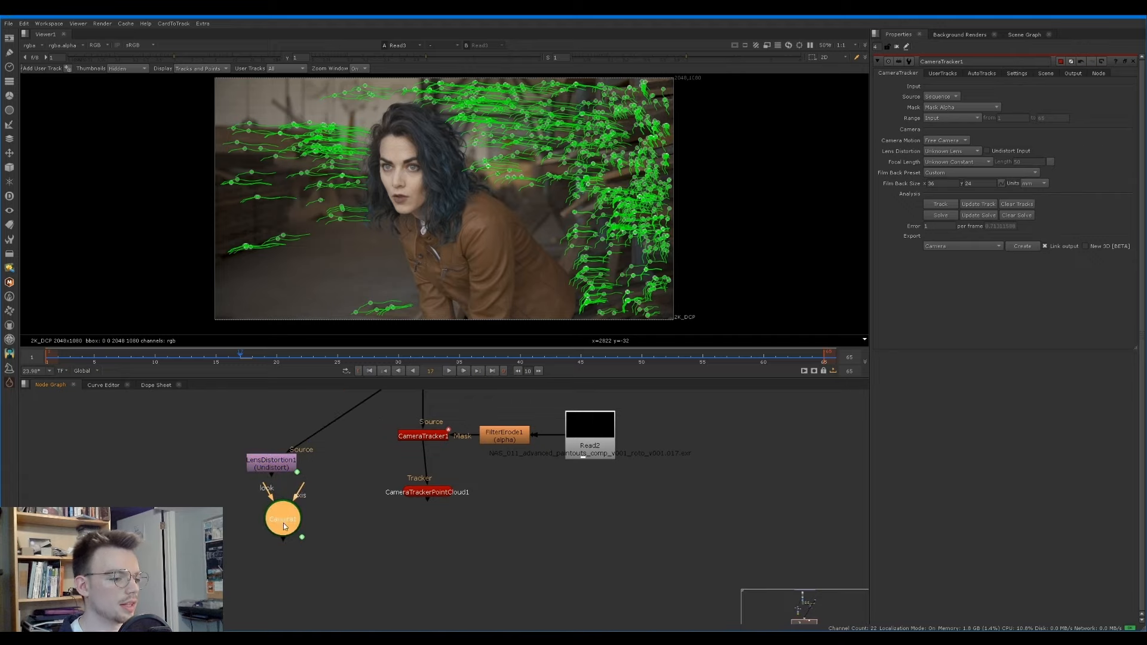
pyautogui.moveTo(426, 492); pyautogui.dragTo(423, 501)
# Step: Switch the viewer to 3D and orbit the point cloud to examine how well it represents the scene
pyautogui.press('Tab')
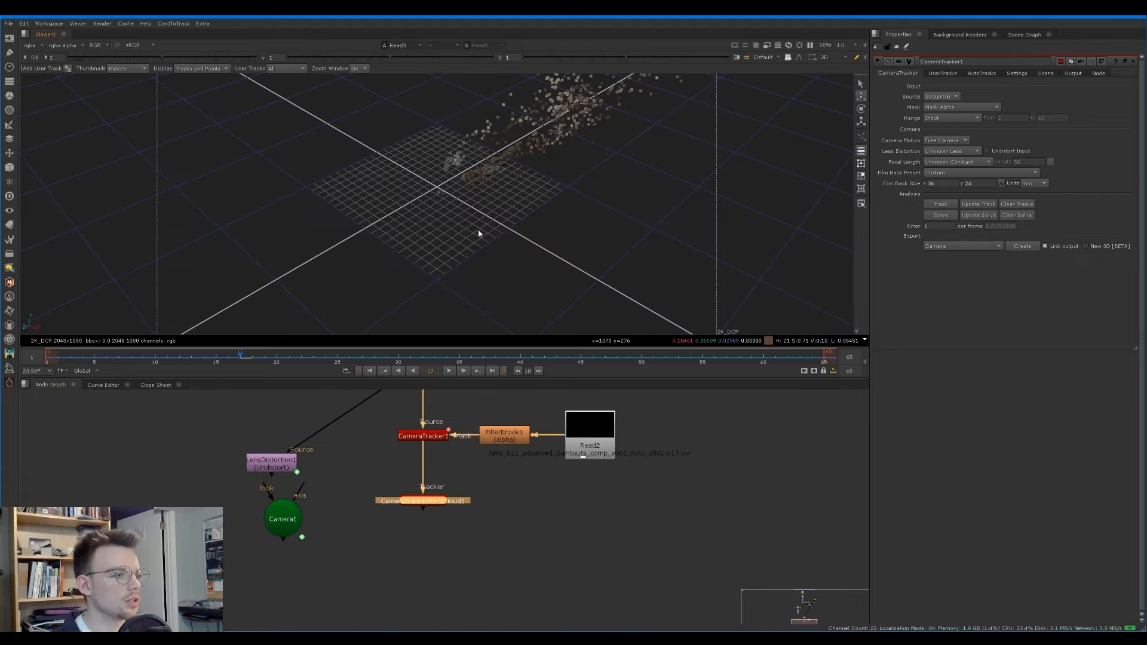
pyautogui.keyDown('ctrl'); pyautogui.moveTo(479, 234); pyautogui.dragTo(492, 272); pyautogui.keyUp('ctrl')
pyautogui.scroll(4, 400, 251)
pyautogui.press('Left')
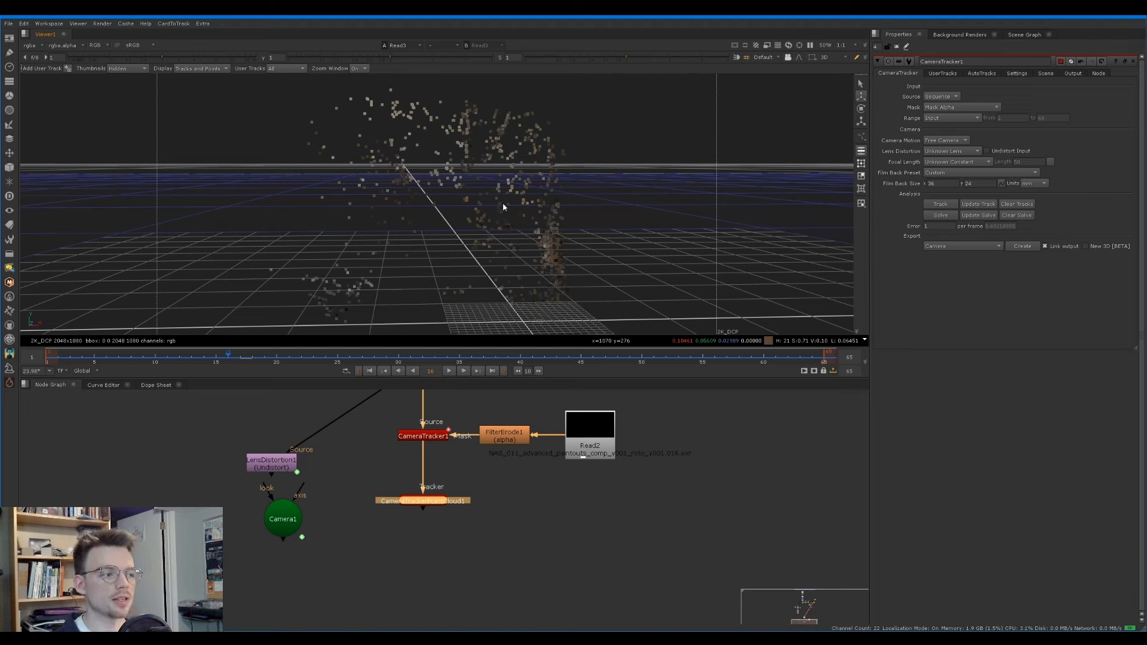
pyautogui.keyDown('ctrl'); pyautogui.moveTo(503, 206); pyautogui.dragTo(484, 194); pyautogui.keyUp('ctrl')
pyautogui.press('Left')
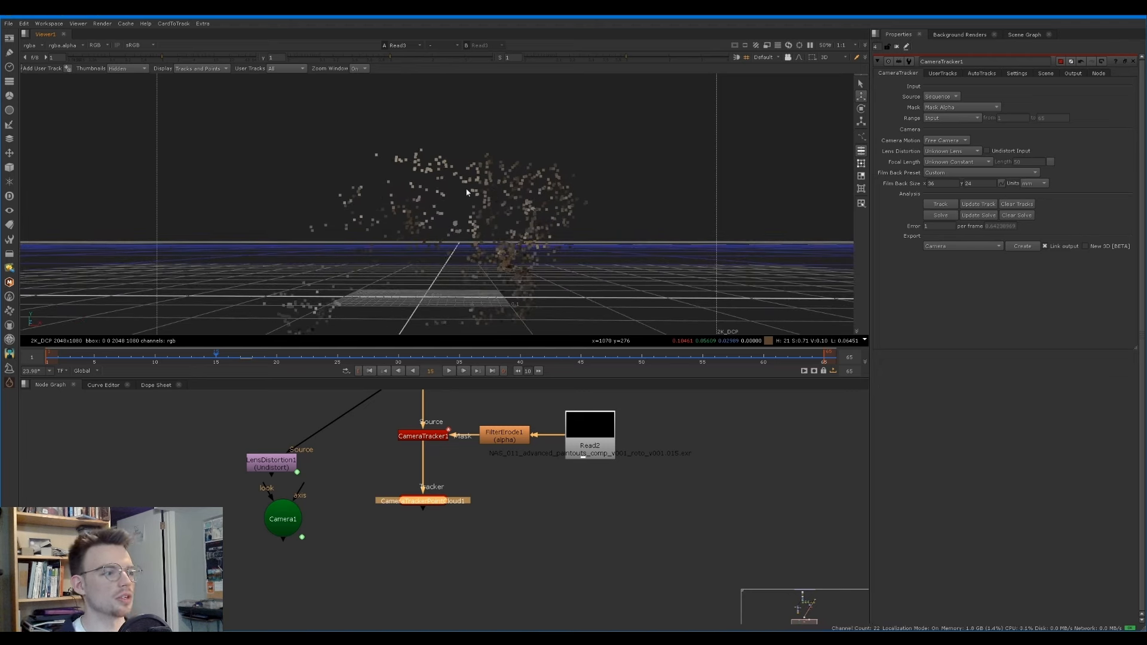
pyautogui.keyDown('ctrl'); pyautogui.moveTo(467, 192); pyautogui.dragTo(426, 206); pyautogui.keyUp('ctrl')
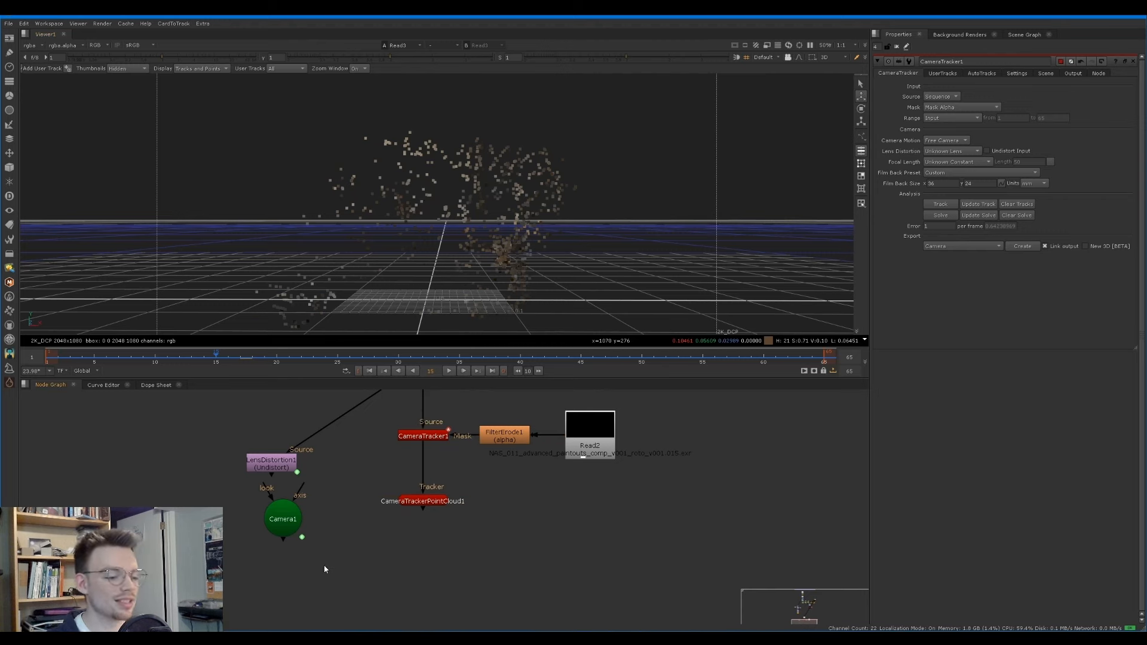
# Step: Add a ScanlineRender node below the point cloud and connect Camera1 to its cam input and the point cloud to obj/scn
pyautogui.press('Tab')
pyautogui.write('scan')
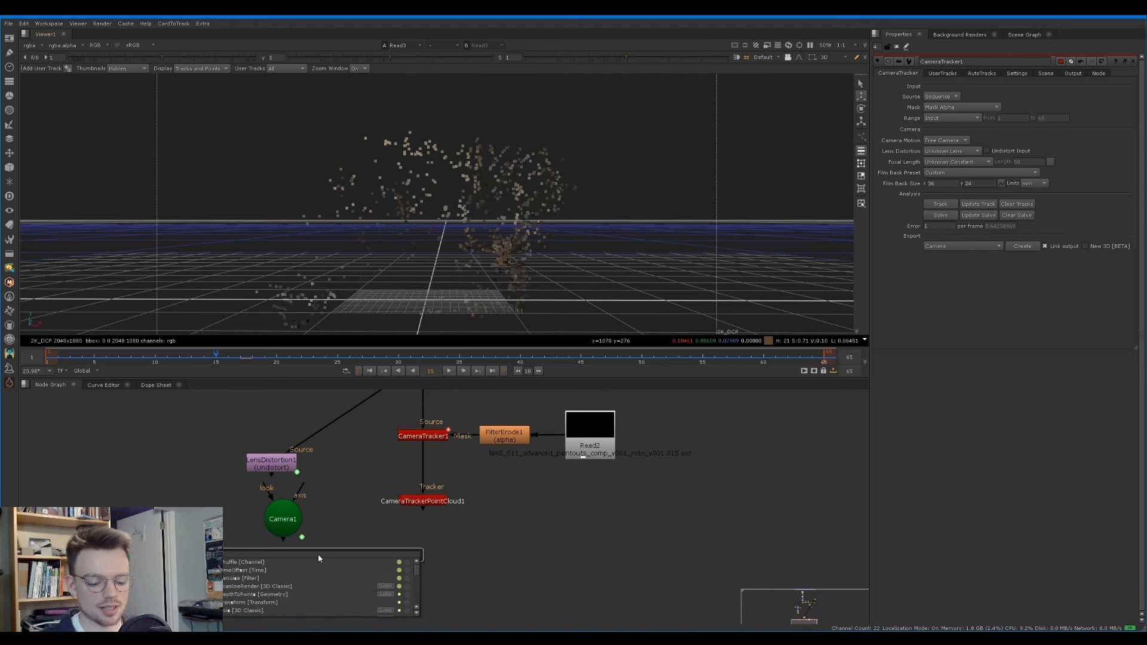
pyautogui.press('Return')
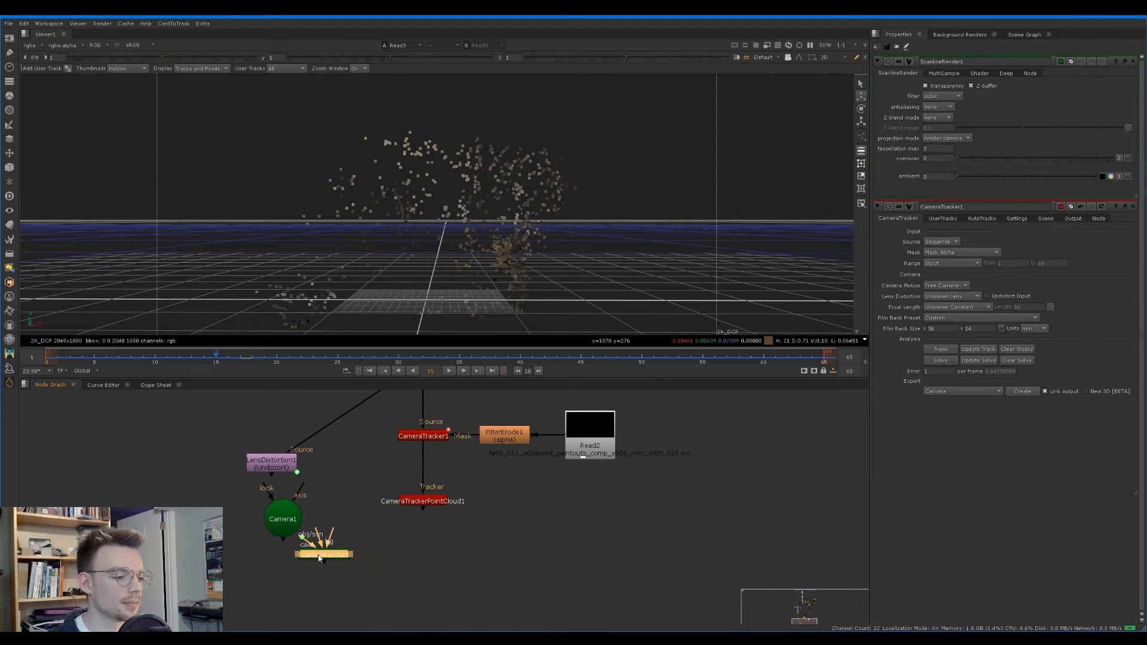
pyautogui.click(313, 544)
pyautogui.moveTo(318, 553); pyautogui.dragTo(277, 526)
pyautogui.moveTo(353, 543); pyautogui.dragTo(422, 503)
pyautogui.moveTo(360, 567); pyautogui.dragTo(428, 567)
# Step: View ScanlineRender1's output and scrub to frame 55 to check the rendered points' motion
pyautogui.press('1')
pyautogui.click(130, 354)
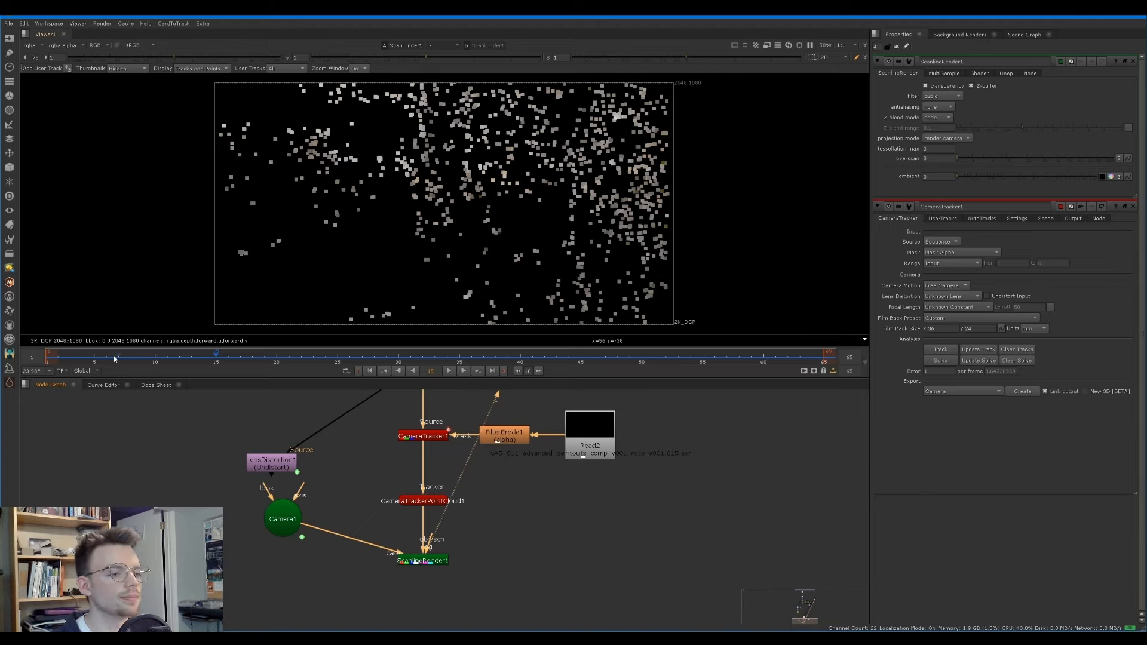
pyautogui.moveTo(149, 353); pyautogui.dragTo(703, 323)
# Step: Add a Reformat node of type scale at 0.25 and connect it to ScanlineRender1's bg input
pyautogui.scroll(2, 526, 484)
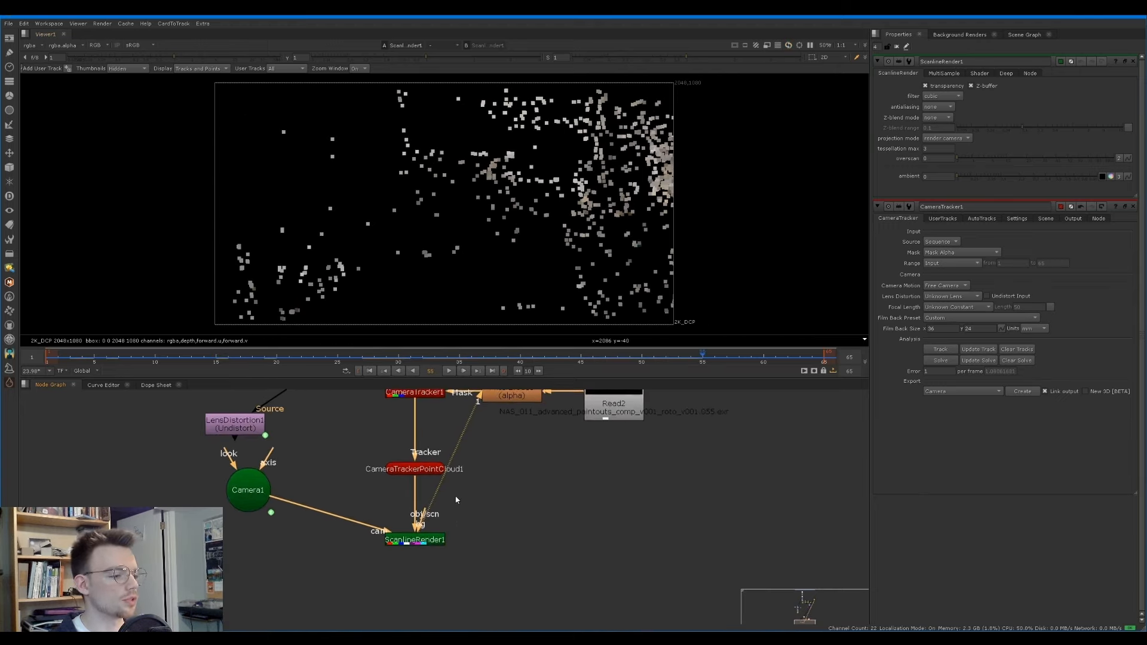
pyautogui.click(508, 502)
pyautogui.press('Tab')
pyautogui.write('ref')
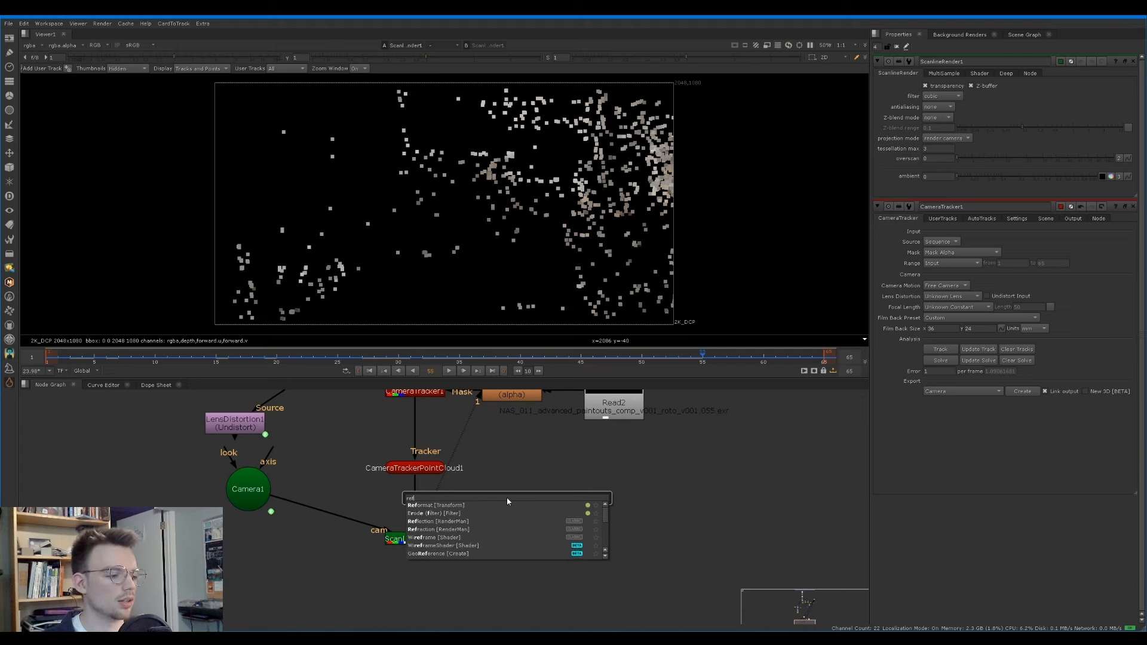
pyautogui.press('Return')
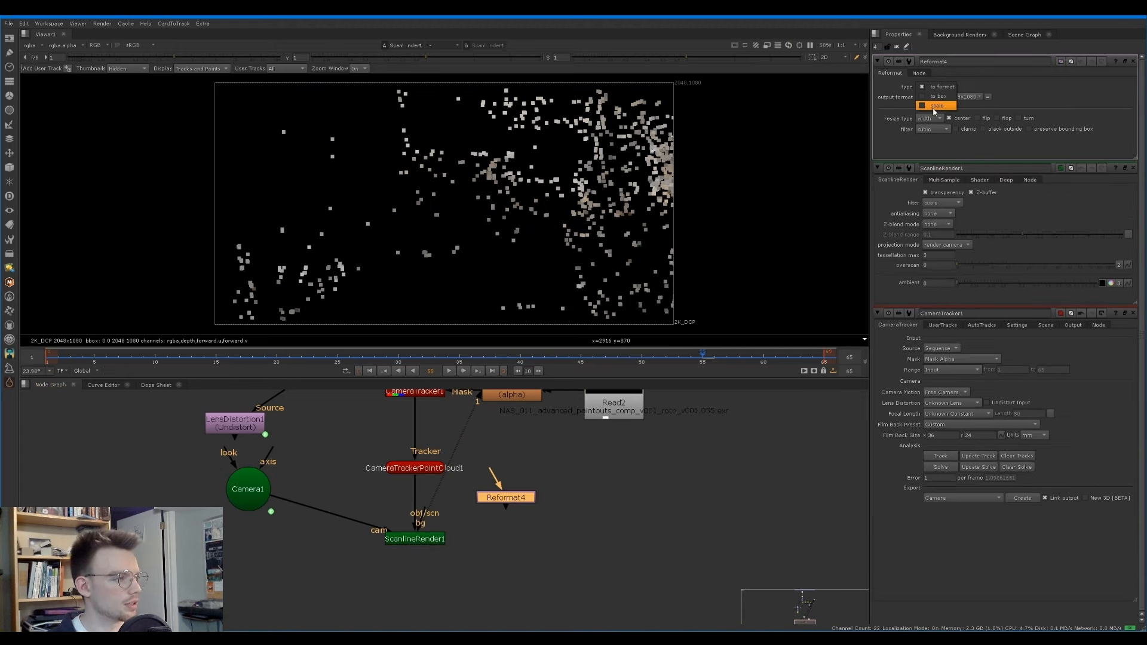
pyautogui.click(932, 100)
pyautogui.write('0.25')
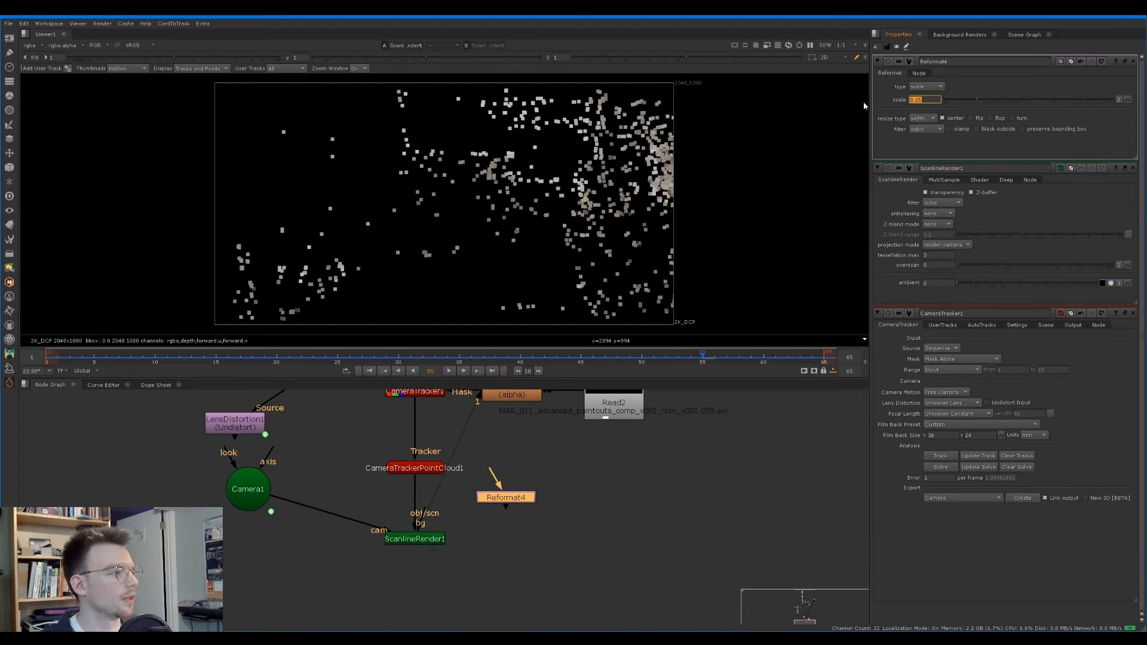
pyautogui.moveTo(421, 518); pyautogui.dragTo(509, 498)
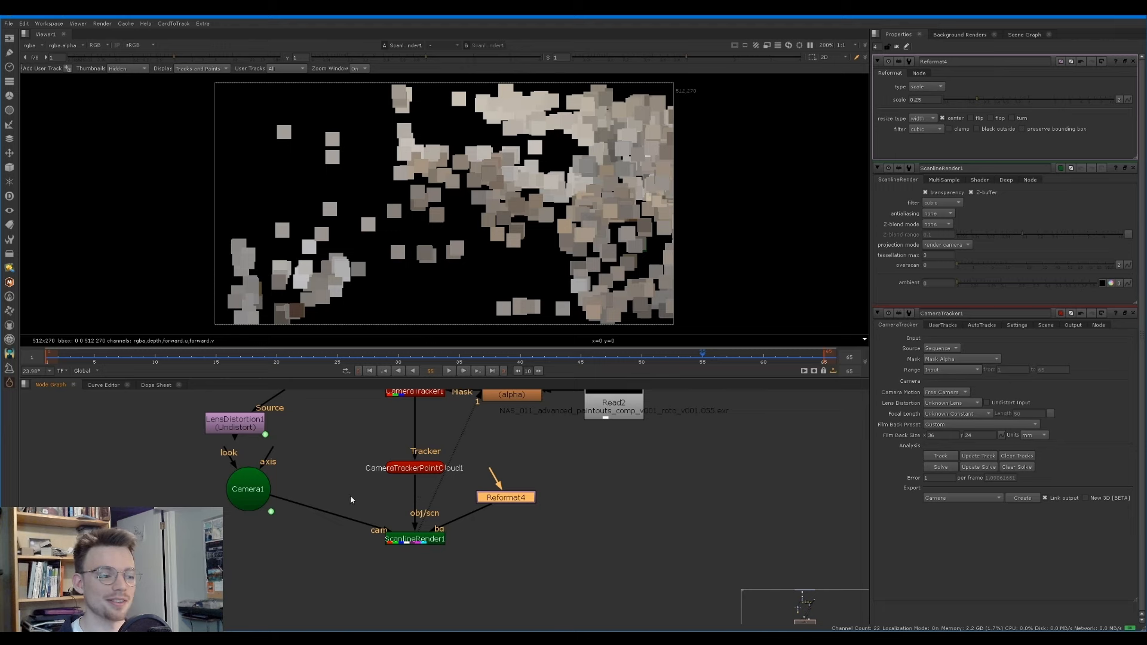
# Step: Move Camera1 aside in the node graph and set CameraTrackerPointCloud1's point size to 1
pyautogui.moveTo(247, 489); pyautogui.dragTo(271, 505)
pyautogui.doubleClick(415, 468)
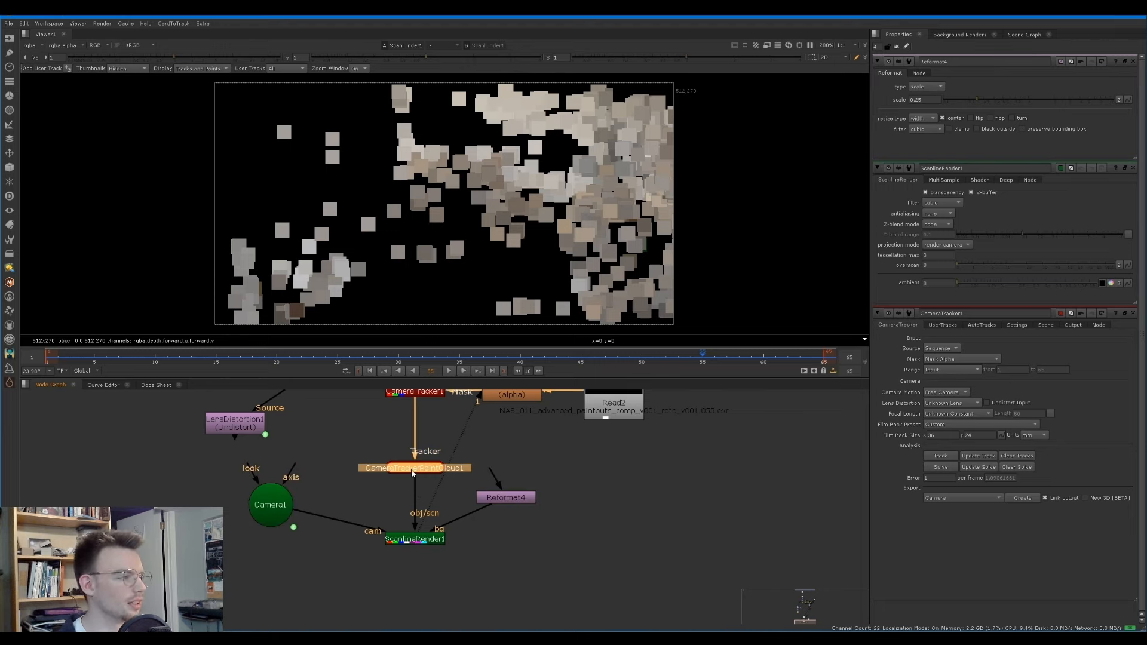
pyautogui.moveTo(1003, 118); pyautogui.dragTo(960, 120)
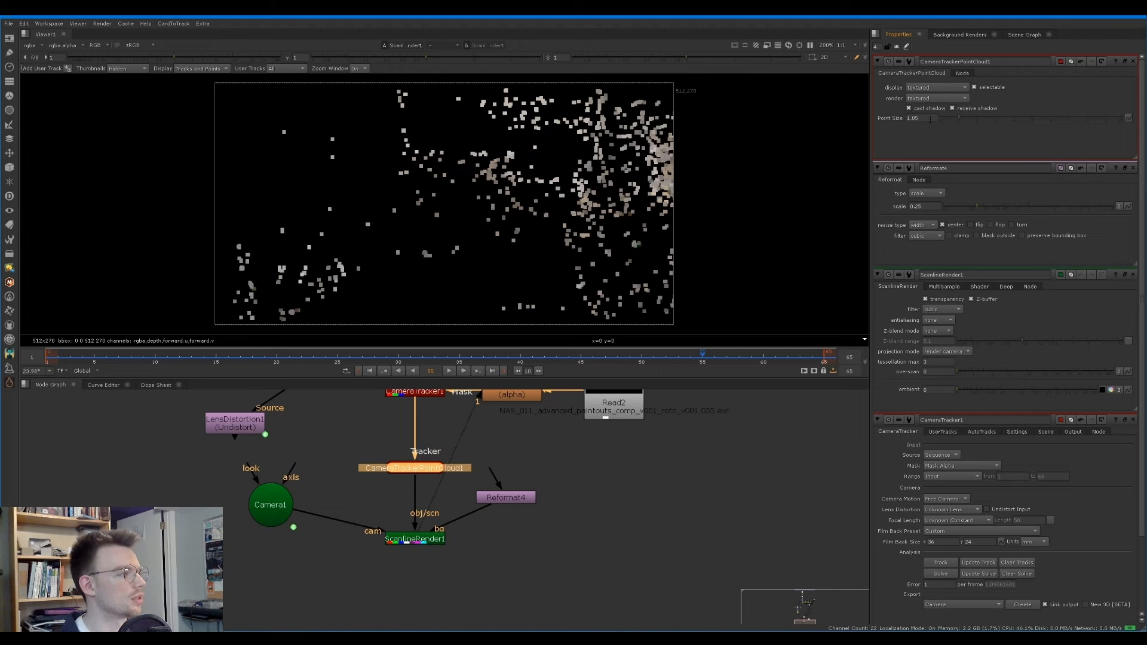
pyautogui.doubleClick(930, 120)
pyautogui.write('1')
pyautogui.click(706, 411)
# Step: Add an Inpaint node below ScanlineRender1, connect the render to its Source input, and view its output
pyautogui.moveTo(588, 500); pyautogui.dragTo(585, 483, button='middle')
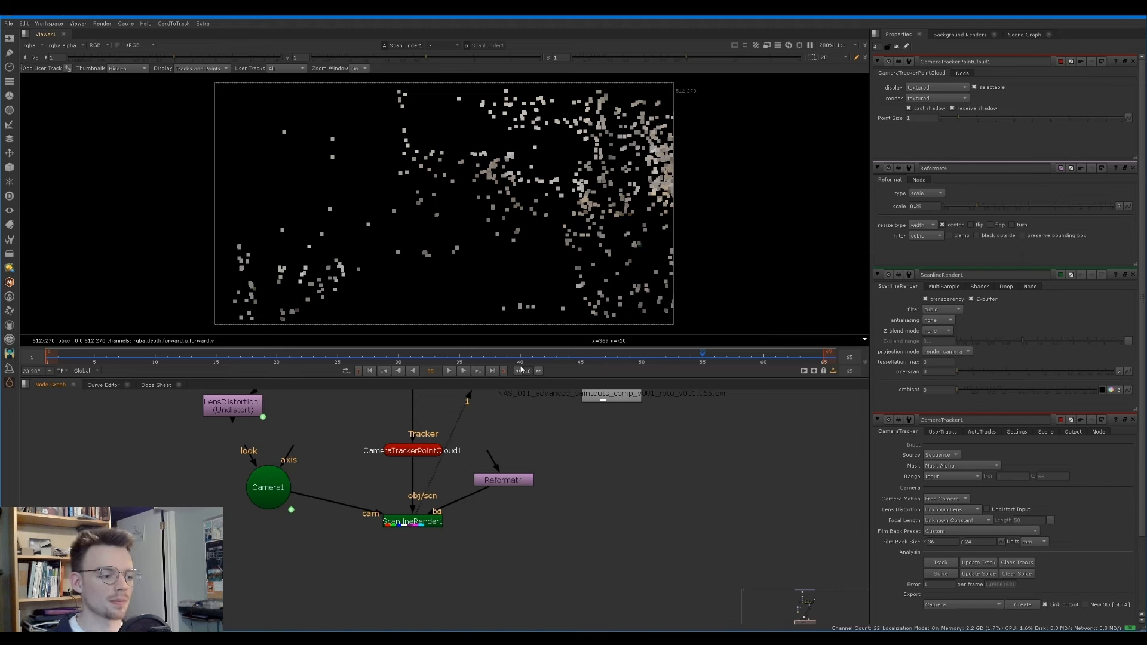
pyautogui.moveTo(425, 556); pyautogui.dragTo(428, 503, button='middle')
pyautogui.press('Tab')
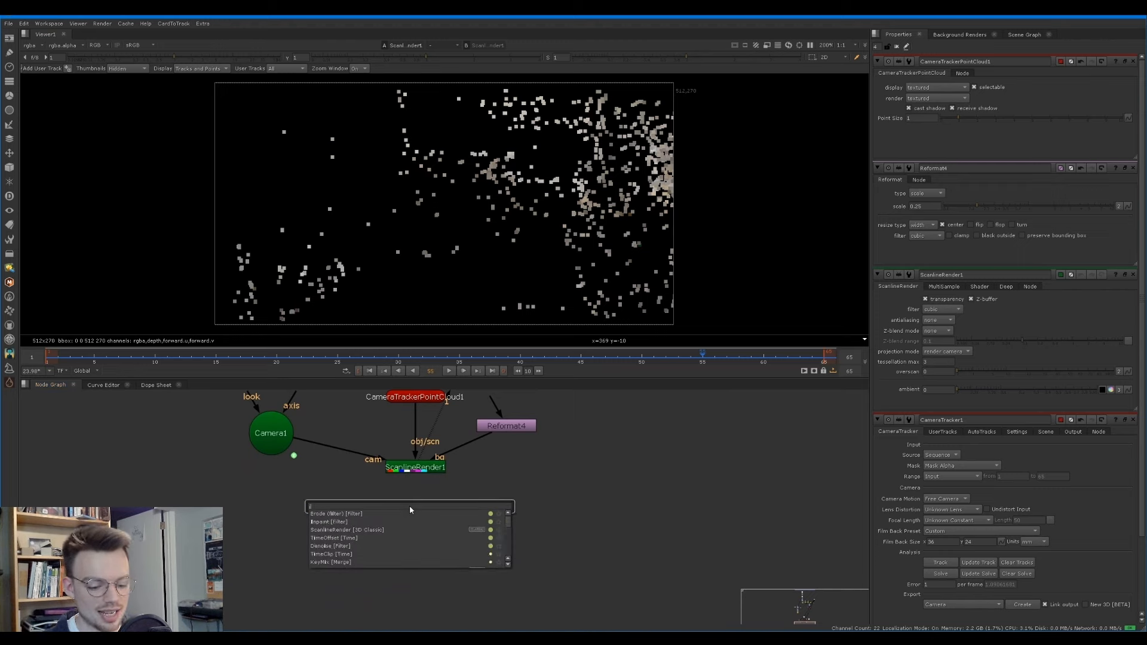
pyautogui.write('inpaint')
pyautogui.press('Return')
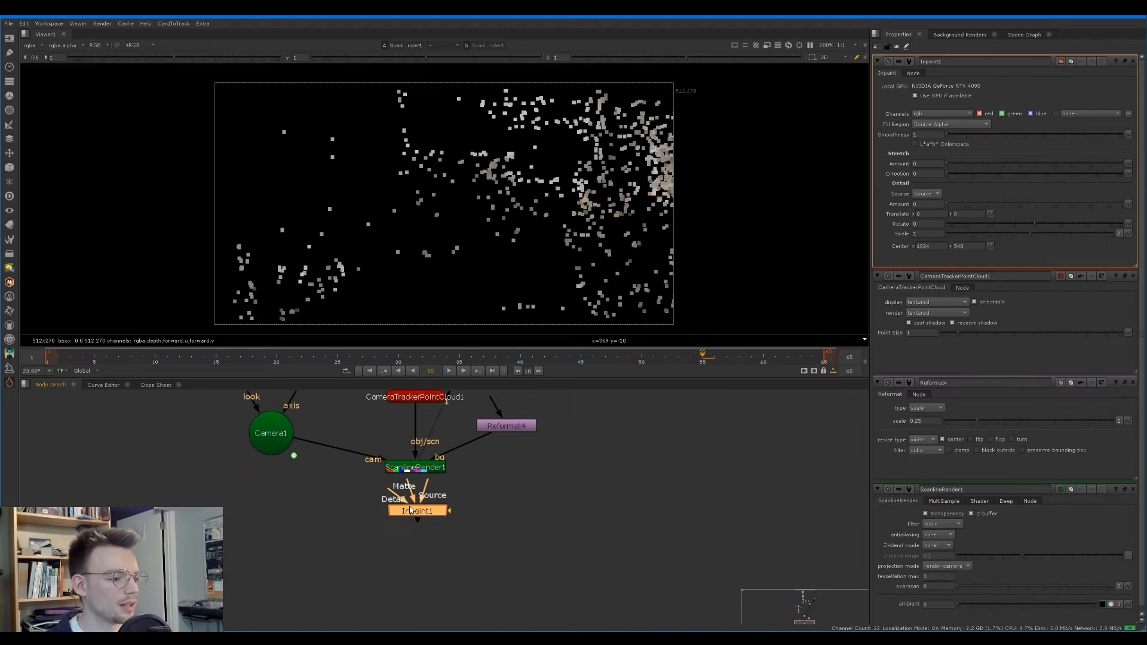
pyautogui.moveTo(423, 509); pyautogui.dragTo(423, 517)
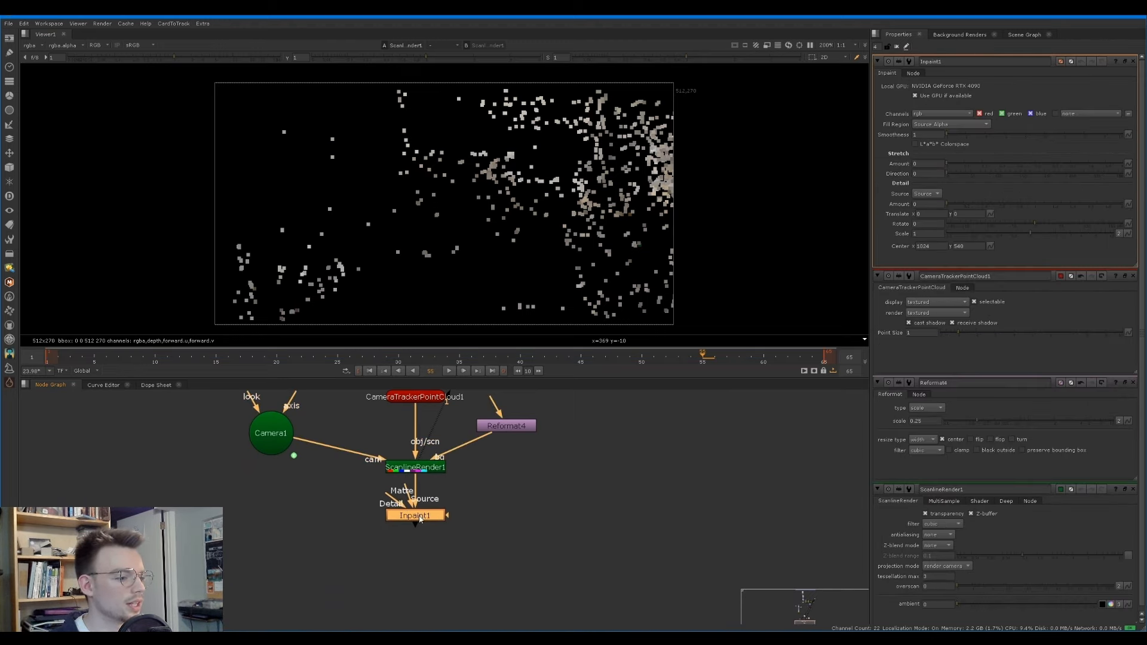
pyautogui.press('1')
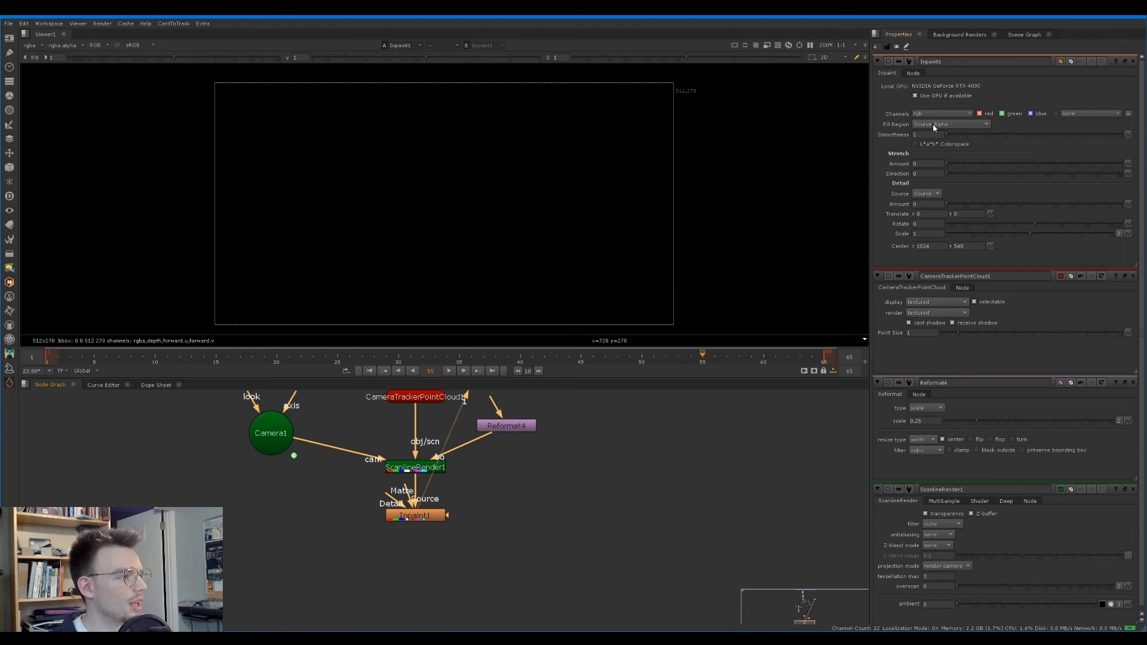
# Step: Set Inpaint1's fill region to Source Inverted Alpha, view the depth layer, and set the node's channels to depth
pyautogui.click(934, 124)
pyautogui.click(937, 133)
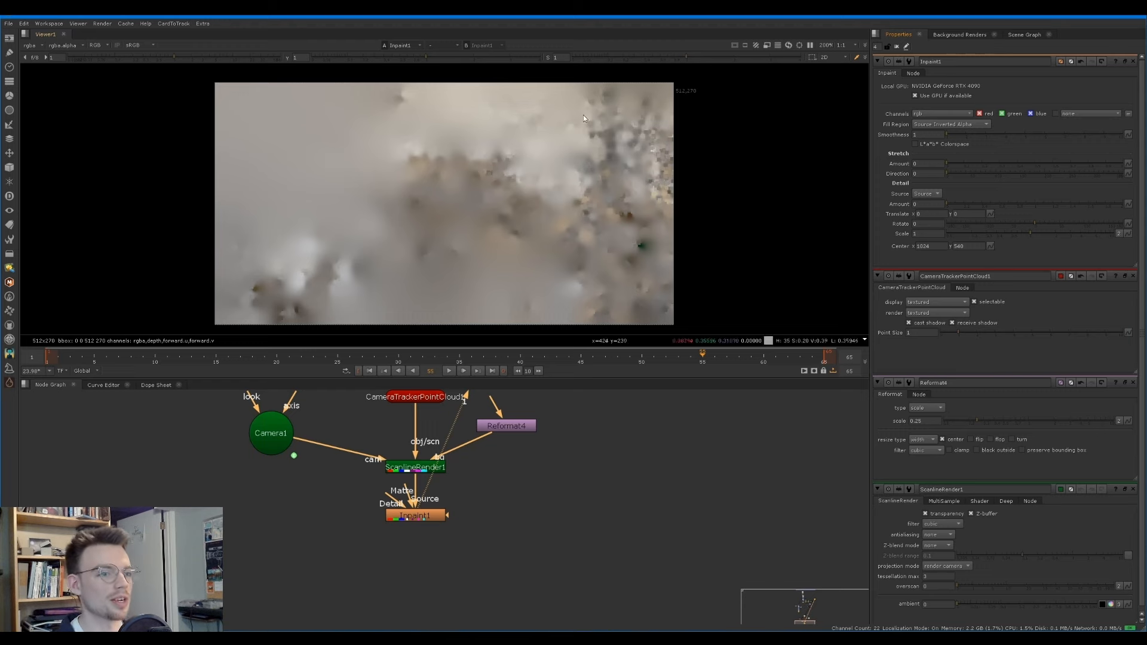
pyautogui.click(30, 46)
pyautogui.click(43, 93)
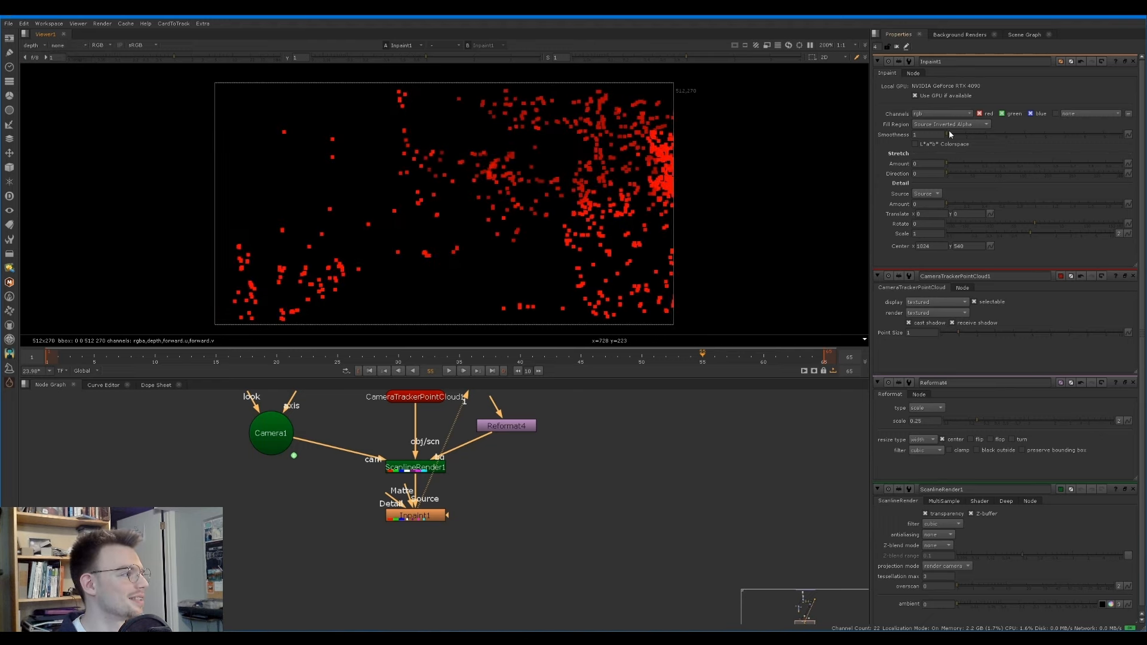
pyautogui.click(935, 116)
pyautogui.click(929, 169)
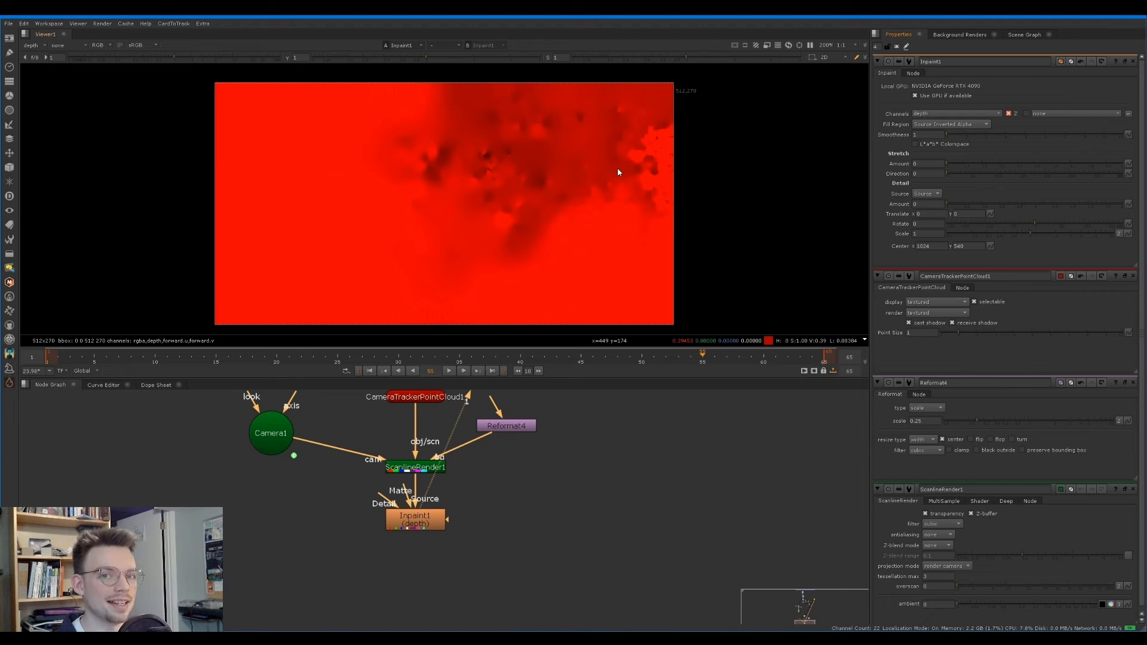
# Step: Reposition Camera1 in the node graph and add an unconnected DepthToPoints node below it
pyautogui.moveTo(421, 540); pyautogui.dragTo(456, 548, button='middle')
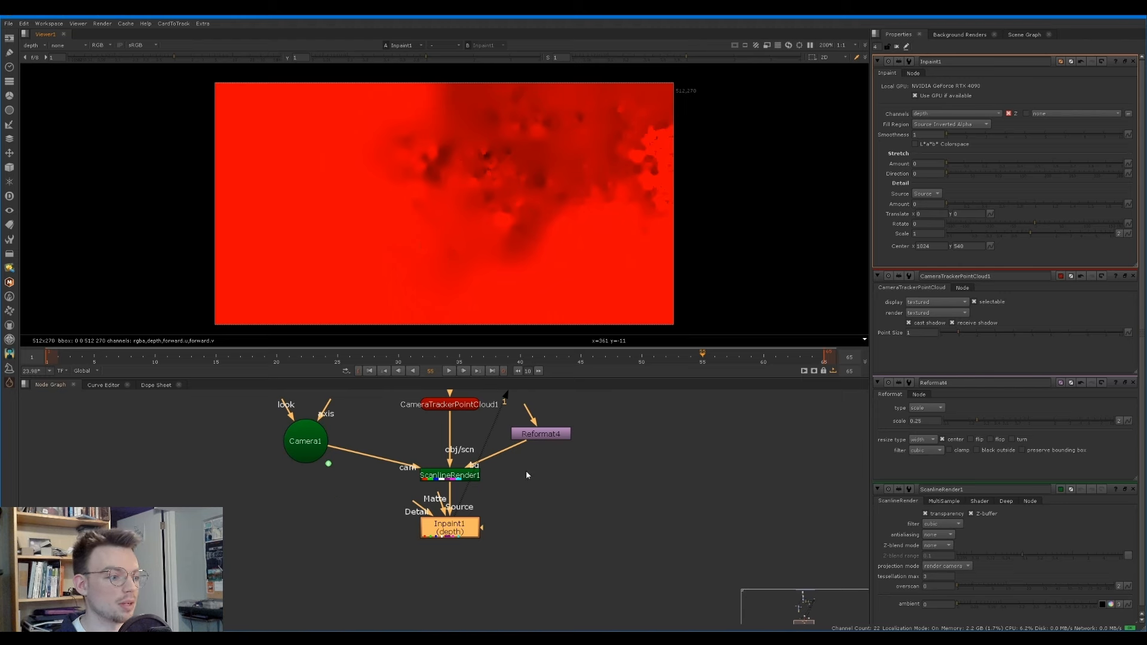
pyautogui.moveTo(526, 471); pyautogui.dragTo(533, 502, button='middle')
pyautogui.moveTo(319, 475); pyautogui.dragTo(306, 502)
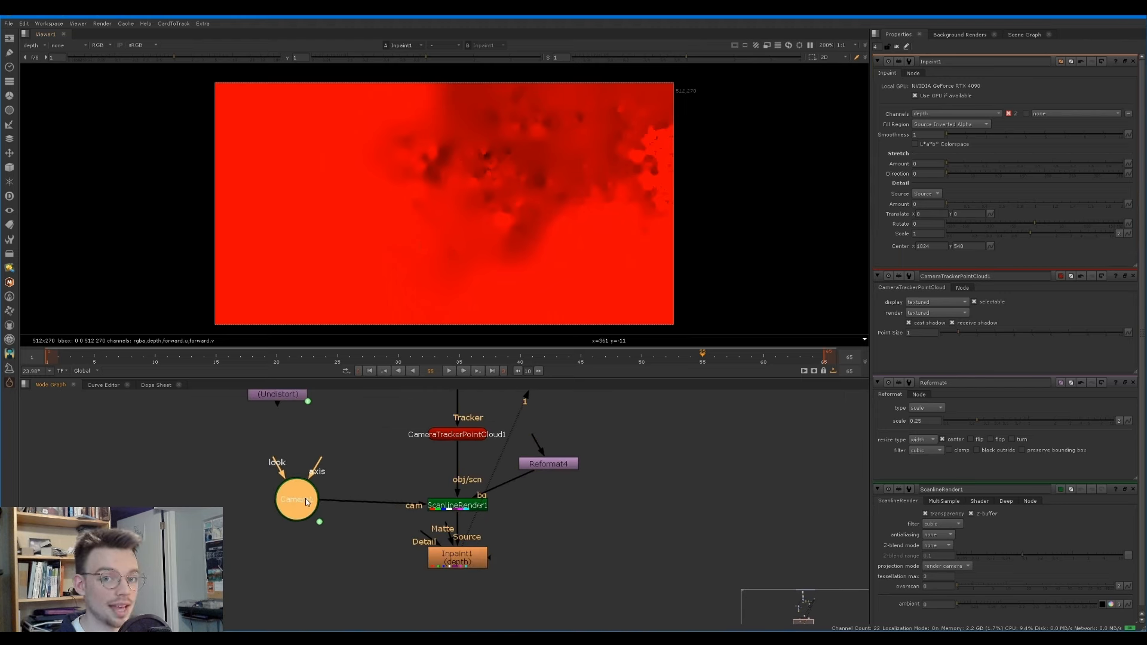
pyautogui.moveTo(331, 497); pyautogui.dragTo(346, 472, button='middle')
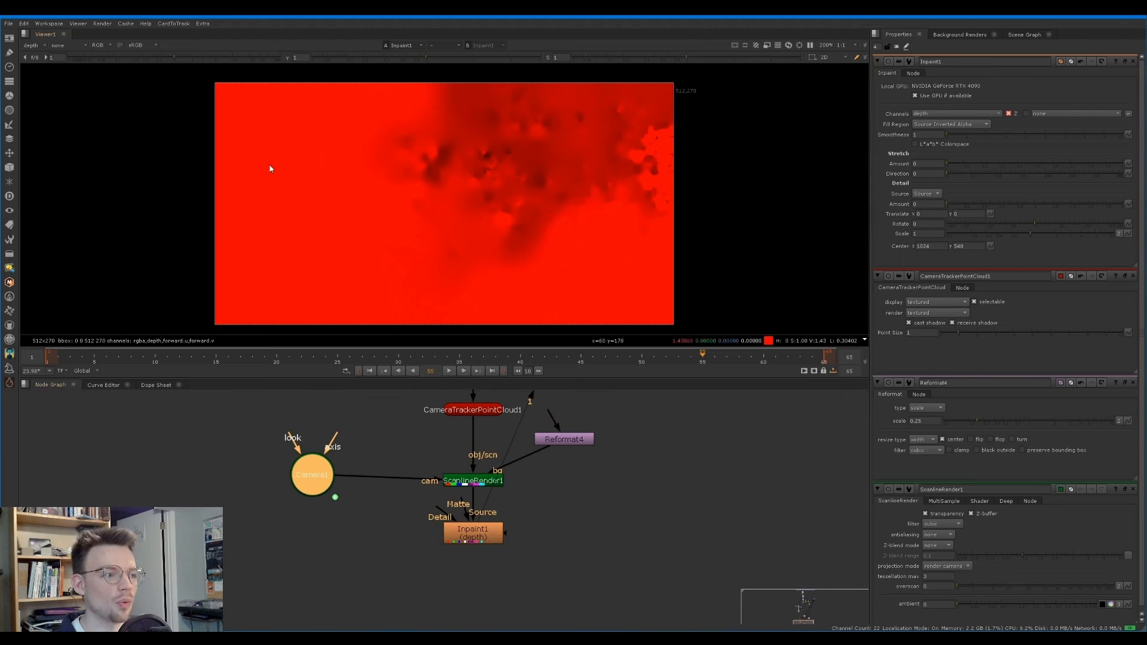
pyautogui.click(487, 583)
pyautogui.moveTo(389, 573); pyautogui.dragTo(403, 529, button='middle')
pyautogui.press('Tab')
pyautogui.write('depth')
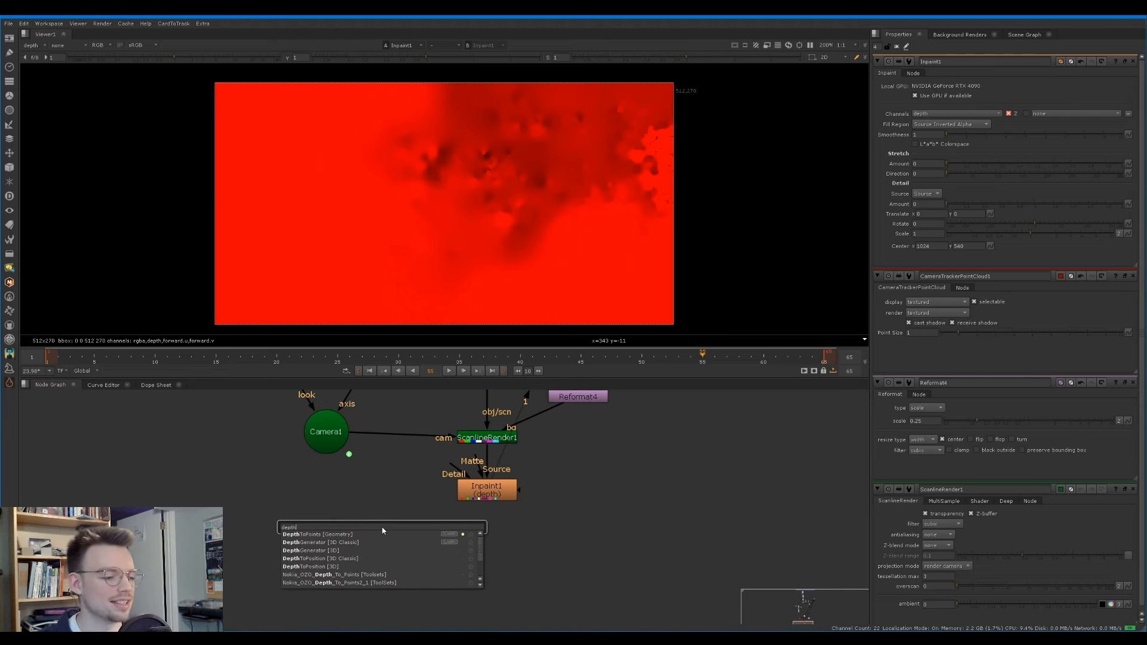
pyautogui.press('Return')
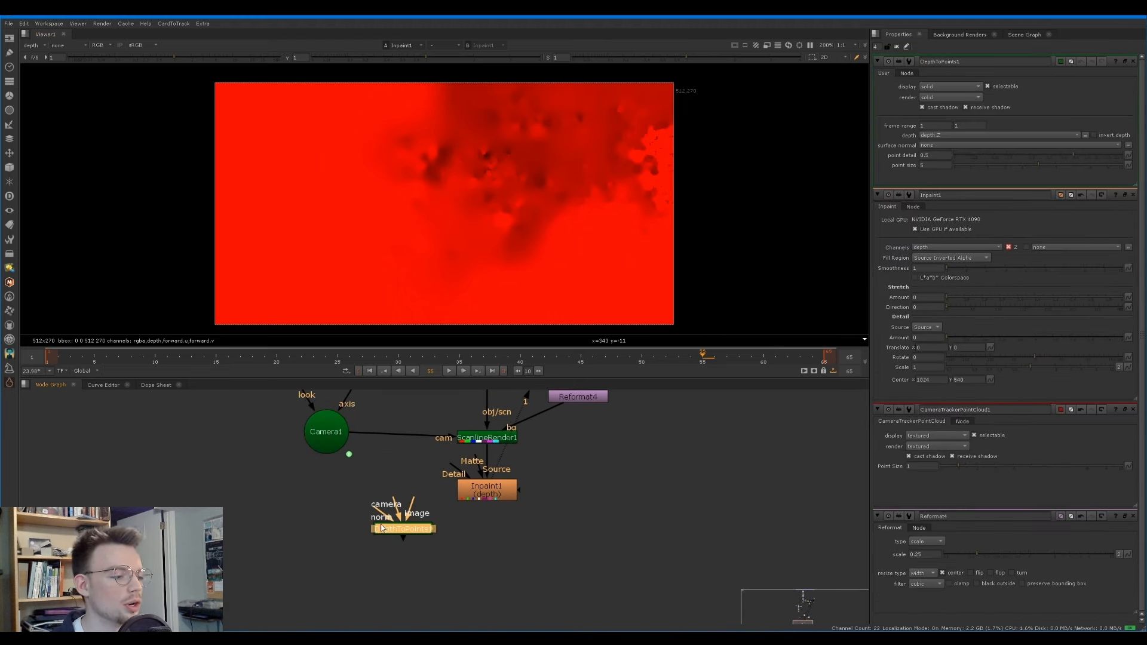
# Step: Connect DepthToPoints1's camera input to Camera1 and its image input to Inpaint1, placing the node beneath both
pyautogui.moveTo(333, 440); pyautogui.dragTo(329, 445)
pyautogui.moveTo(376, 472); pyautogui.dragTo(389, 480, button='middle')
pyautogui.moveTo(408, 518); pyautogui.dragTo(341, 457)
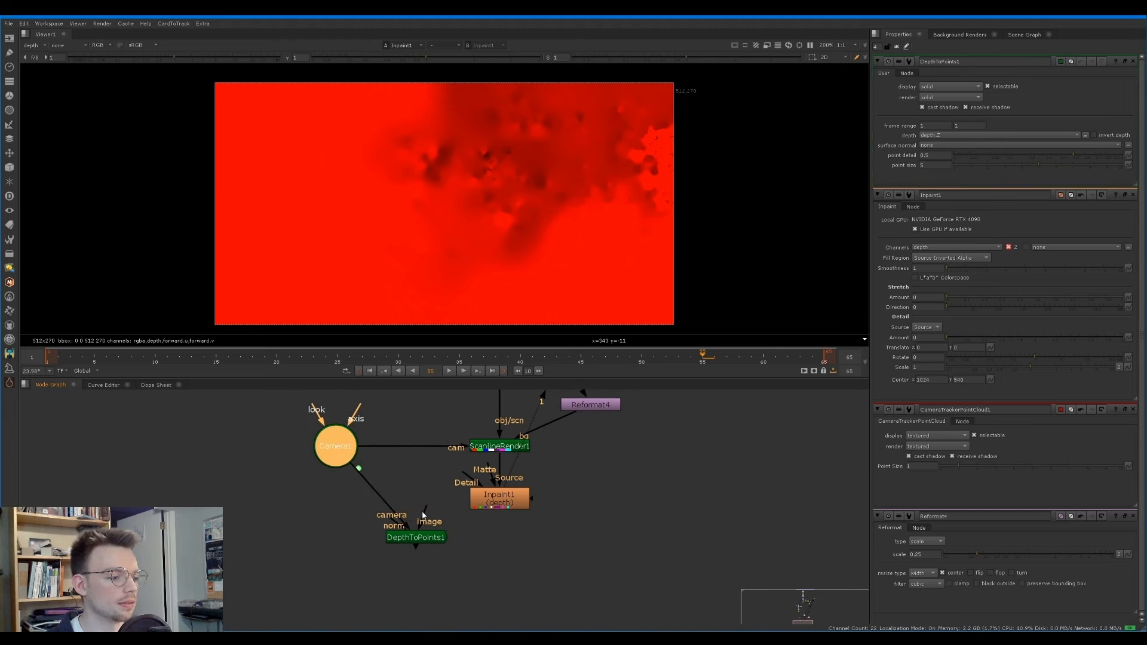
pyautogui.moveTo(425, 516); pyautogui.dragTo(496, 501)
pyautogui.moveTo(407, 541); pyautogui.dragTo(397, 564)
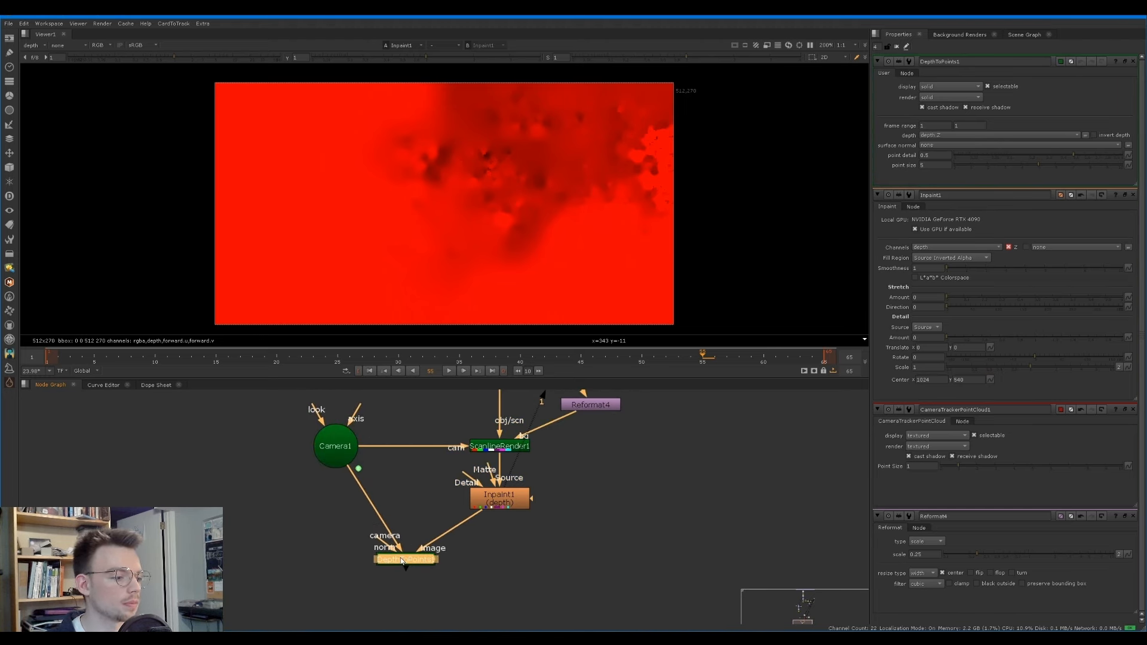
# Step: Set Inpaint1's channels to all
pyautogui.doubleClick(500, 498)
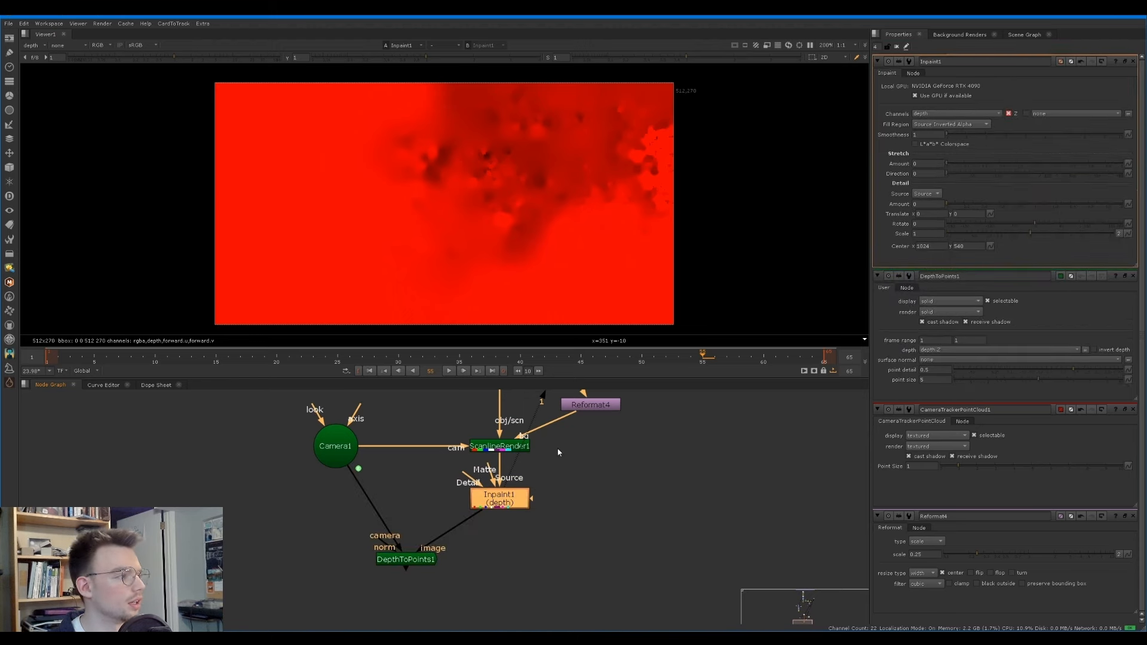
pyautogui.click(941, 113)
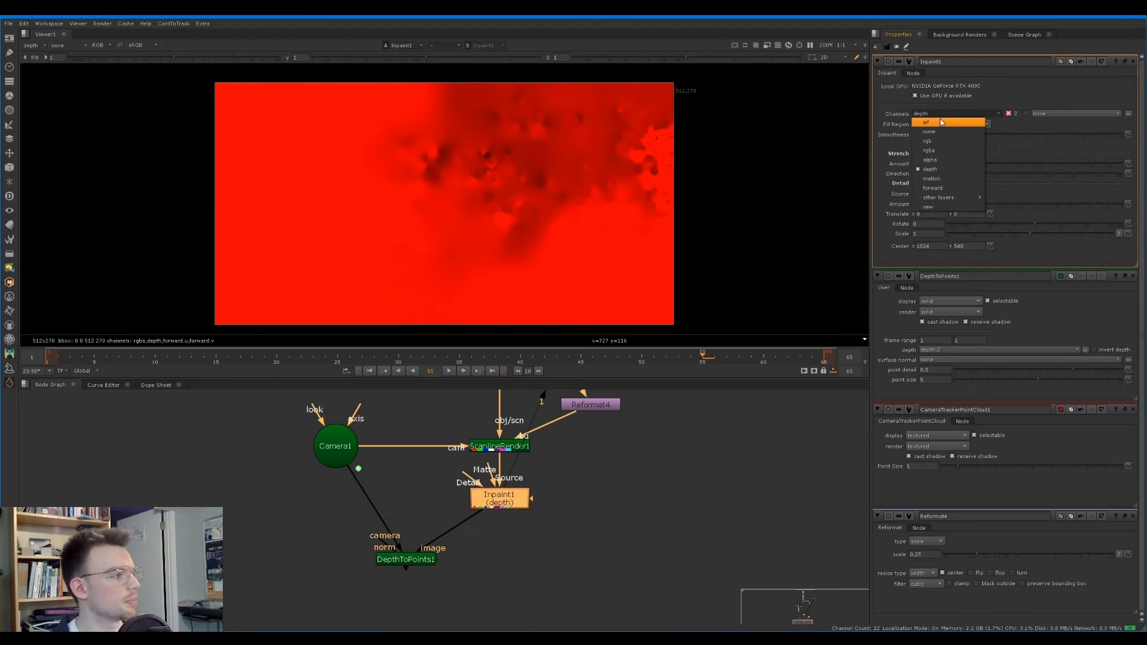
pyautogui.click(942, 122)
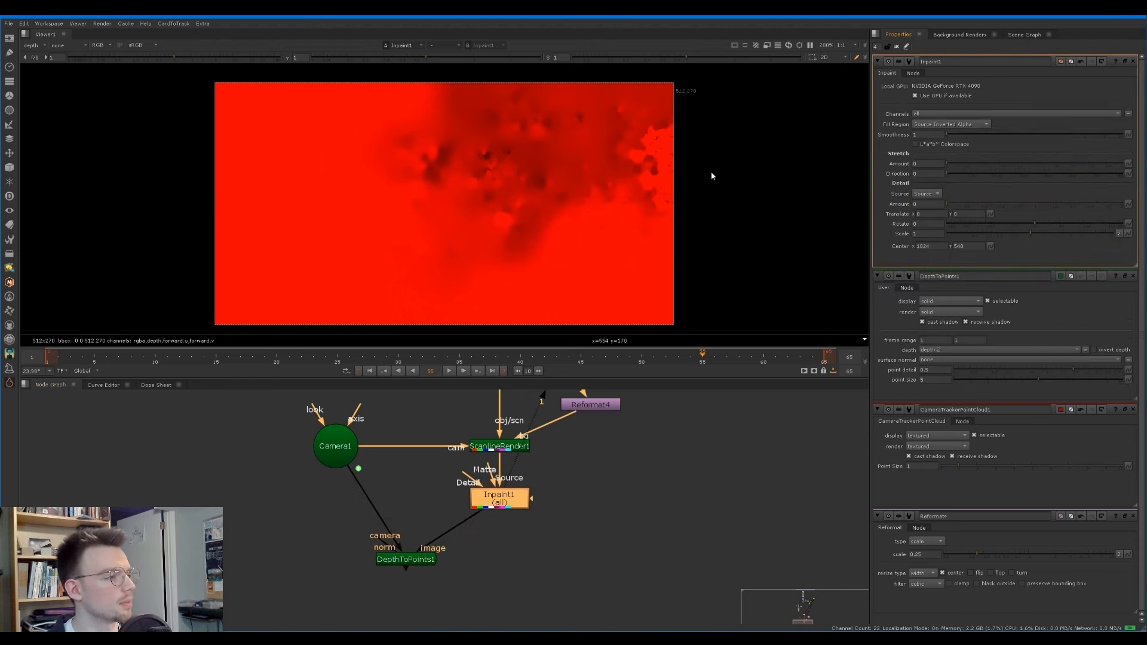
# Step: Switch the viewer to 3D and orbit to examine the surface of points generated from the inpainted depth
pyautogui.press('Tab')
pyautogui.keyDown('ctrl'); pyautogui.moveTo(522, 207); pyautogui.dragTo(468, 239); pyautogui.keyUp('ctrl')
pyautogui.keyDown('ctrl'); pyautogui.moveTo(463, 239); pyautogui.dragTo(438, 219); pyautogui.keyUp('ctrl')
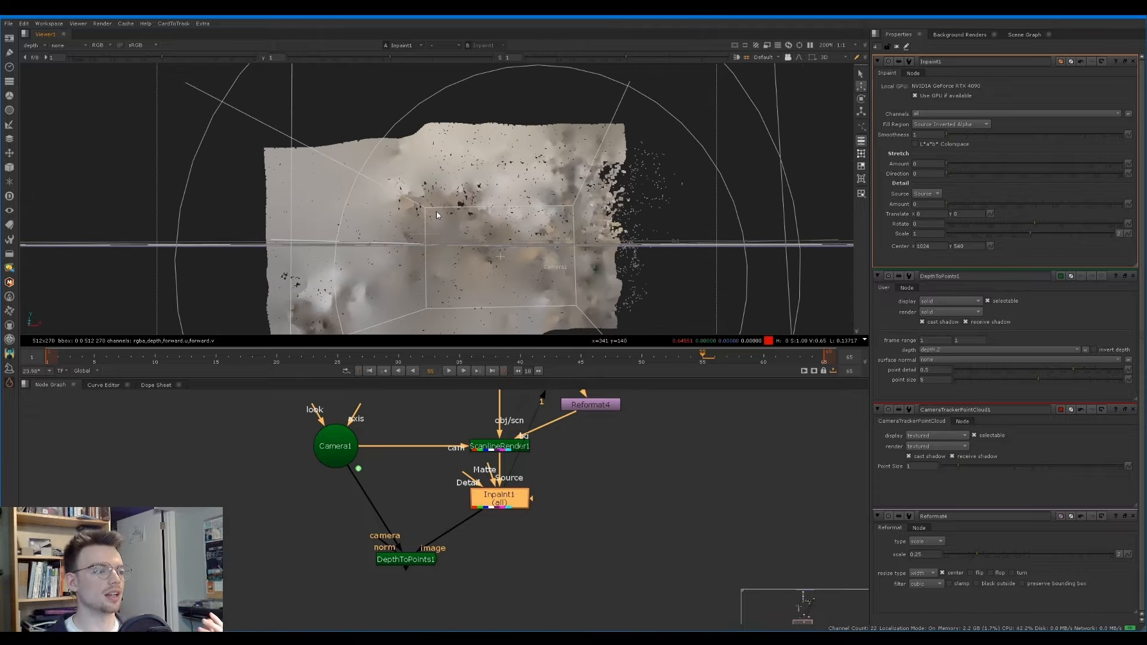
pyautogui.moveTo(583, 199)
pyautogui.keyDown('ctrl'); pyautogui.mouseDown()
pyautogui.moveTo(585, 208)
pyautogui.moveTo(587, 199)
pyautogui.mouseUp(); pyautogui.keyUp('ctrl')
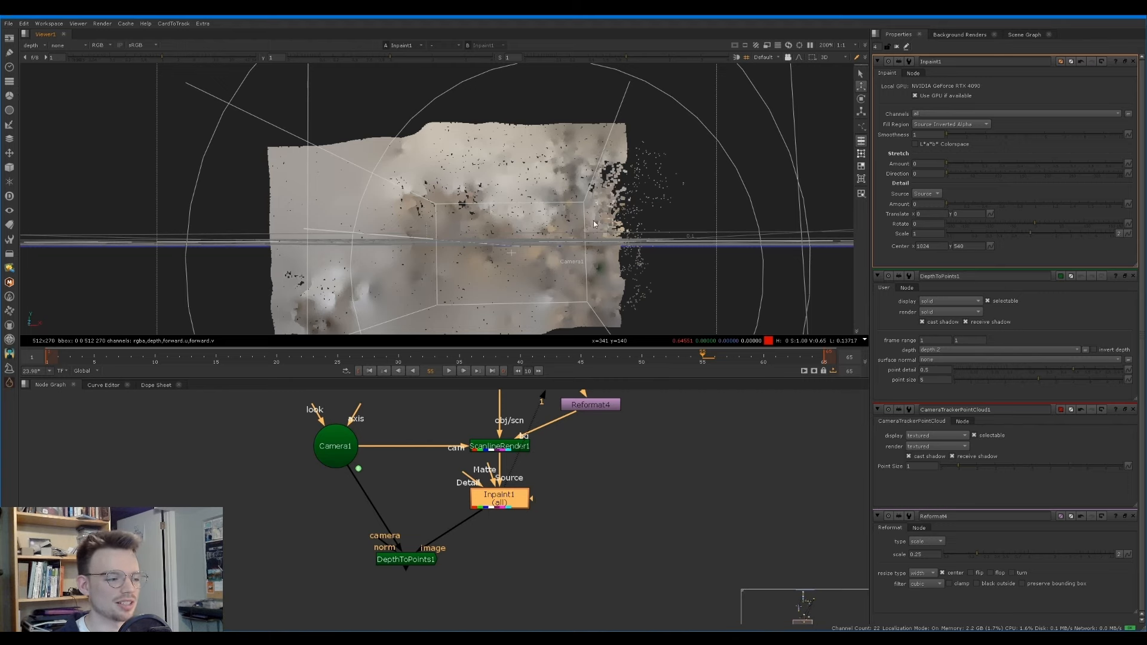
# Step: Insert a Copy node between Inpaint1 and DepthToPoints1 and connect its free input to the denoised plate's Read node
pyautogui.scroll(-1, 531, 501)
pyautogui.press('k')
pyautogui.moveTo(392, 548); pyautogui.dragTo(516, 602)
pyautogui.scroll(-2, 518, 576)
pyautogui.moveTo(518, 568); pyautogui.dragTo(515, 585, button='middle')
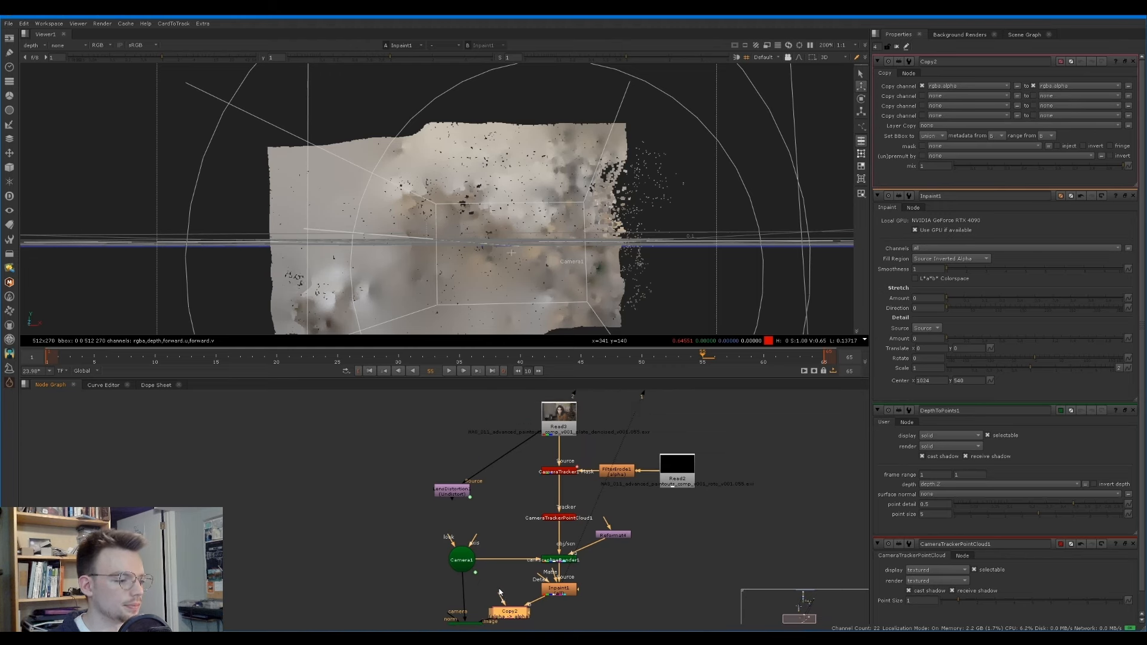
pyautogui.moveTo(501, 594); pyautogui.dragTo(548, 429)
pyautogui.moveTo(500, 477); pyautogui.dragTo(501, 411, button='middle')
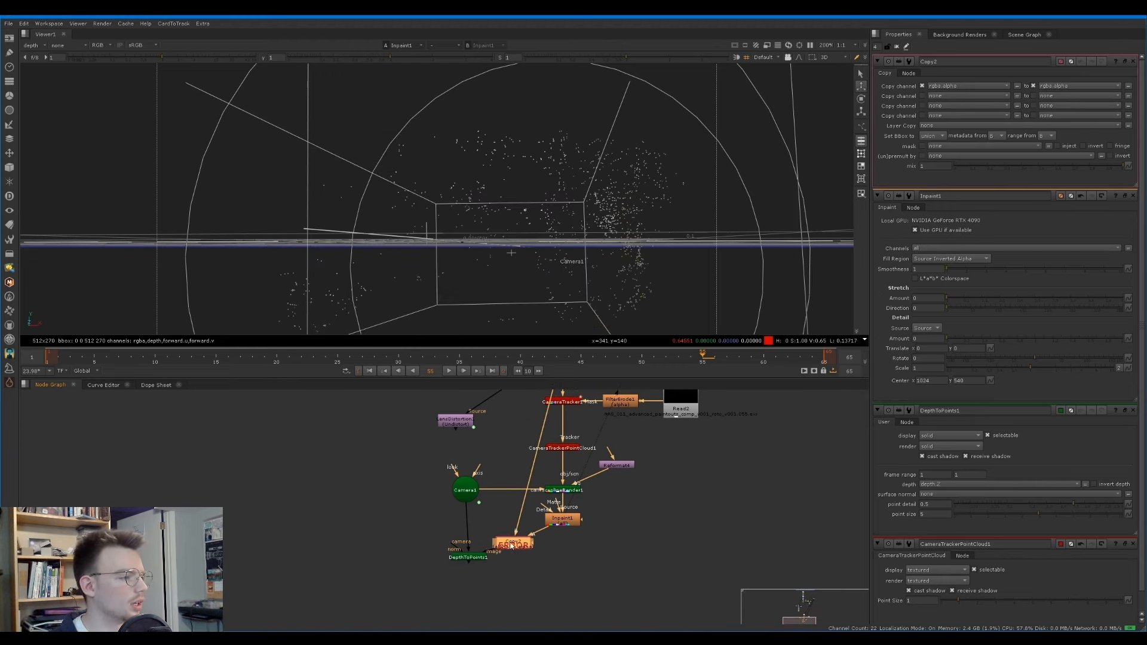
# Step: Set Copy2 to copy depth.Z to depth.Z
pyautogui.click(964, 86)
pyautogui.click(956, 142)
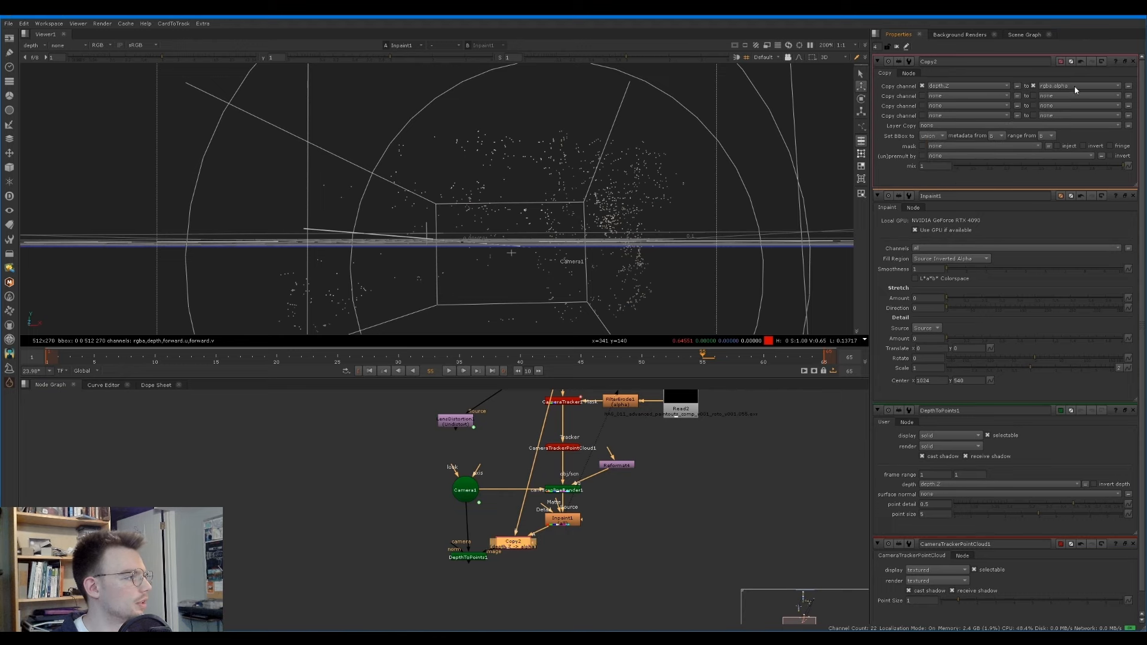
pyautogui.click(1070, 86)
pyautogui.click(1067, 142)
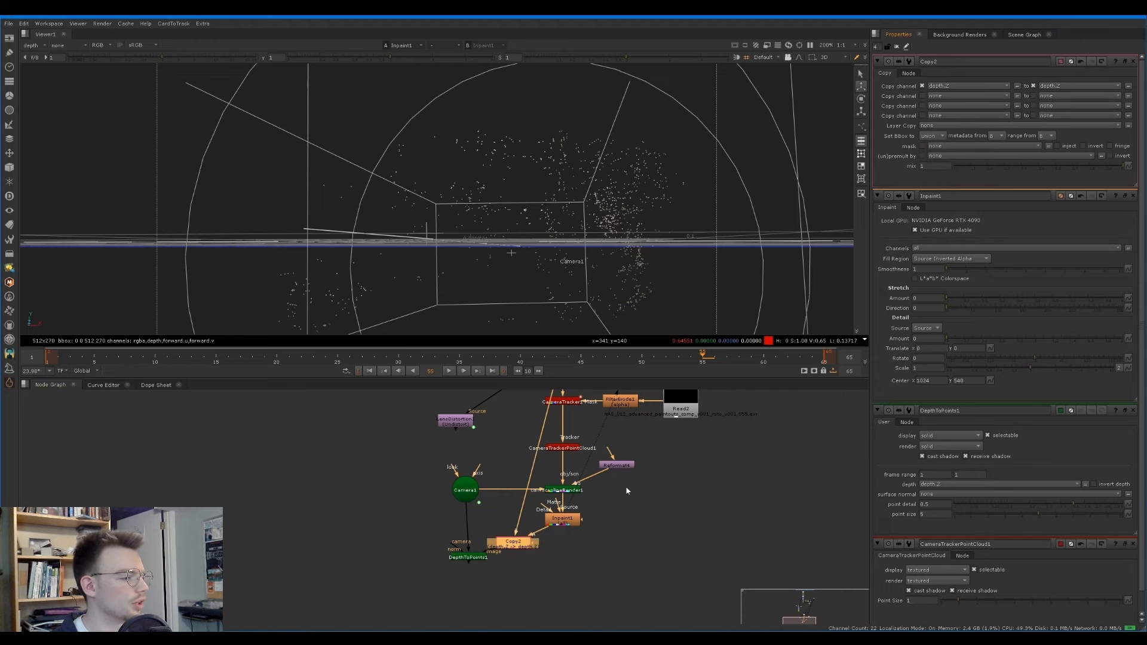
# Step: Duplicate Reformat4 onto the connection between the denoised plate and Copy2, and orbit the 3D points to check their alignment
pyautogui.click(570, 524)
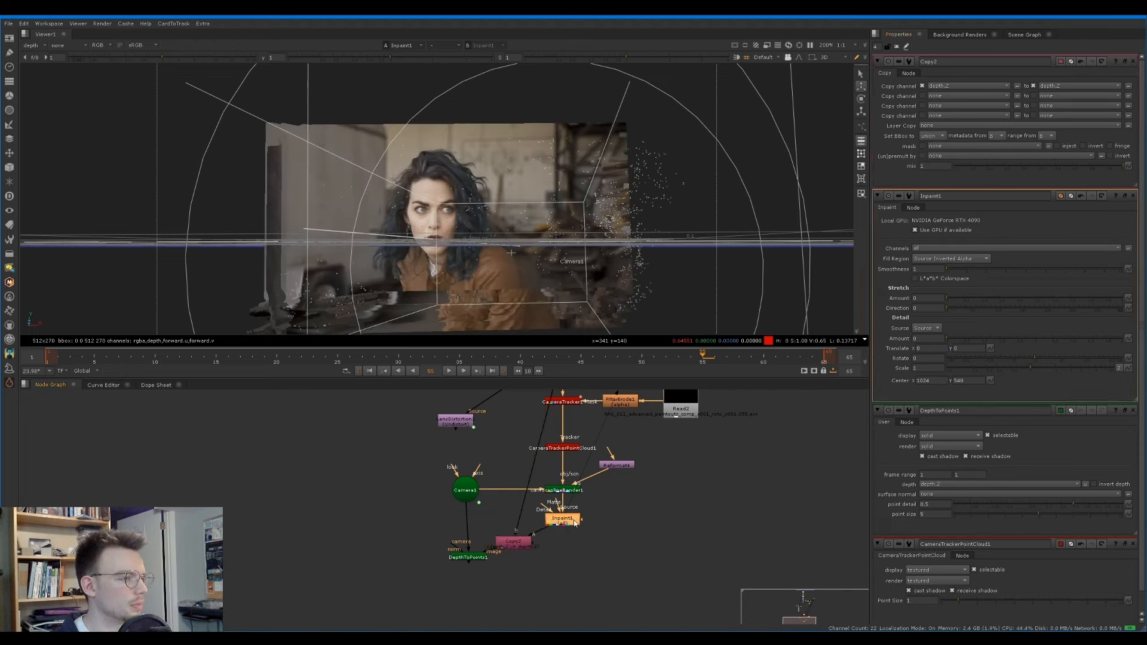
pyautogui.click(516, 546)
pyautogui.moveTo(517, 547); pyautogui.dragTo(505, 591, button='middle')
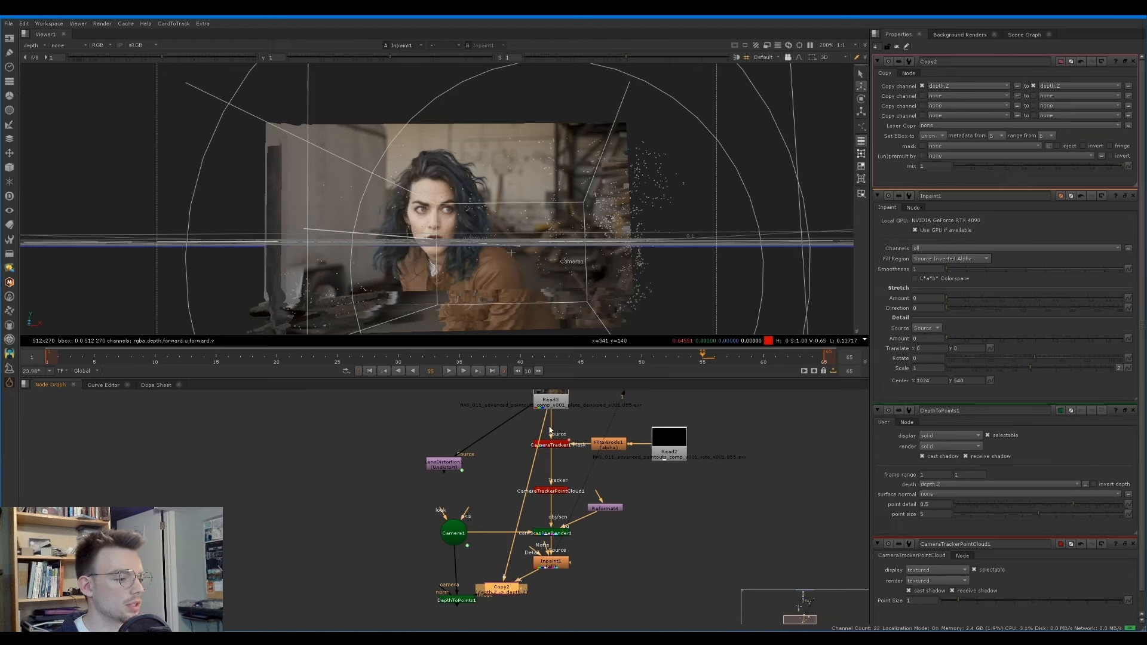
pyautogui.click(602, 512)
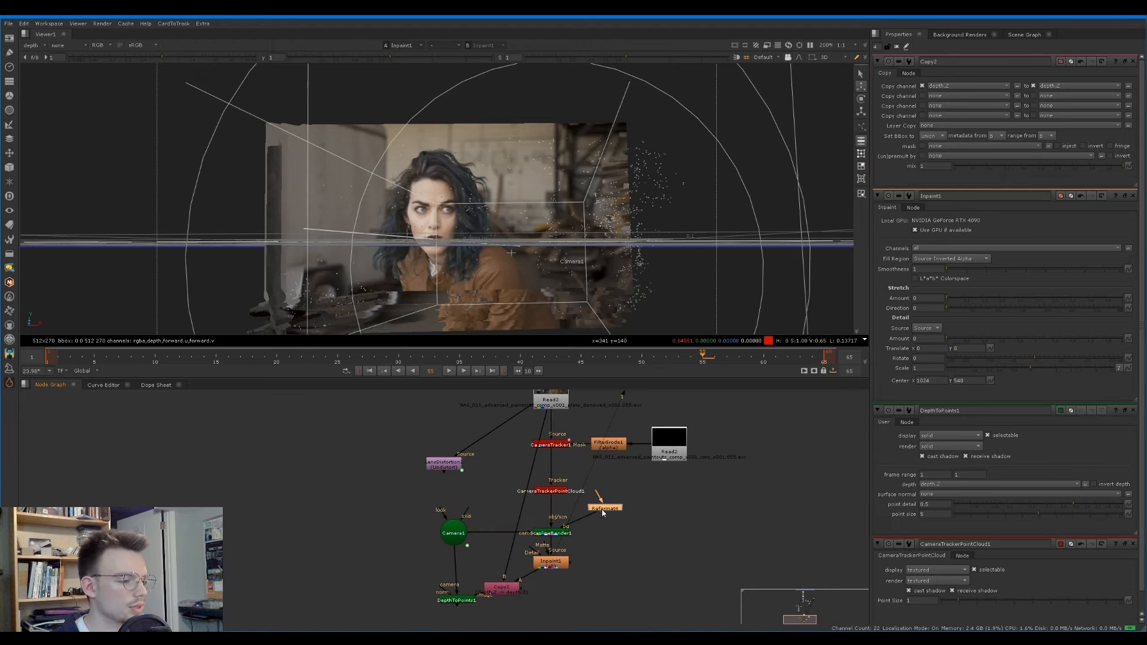
pyautogui.click(512, 512)
pyautogui.hotkey('ctrl', 'v')
pyautogui.moveTo(512, 513)
pyautogui.mouseDown()
pyautogui.moveTo(522, 513)
pyautogui.moveTo(513, 513)
pyautogui.mouseUp()
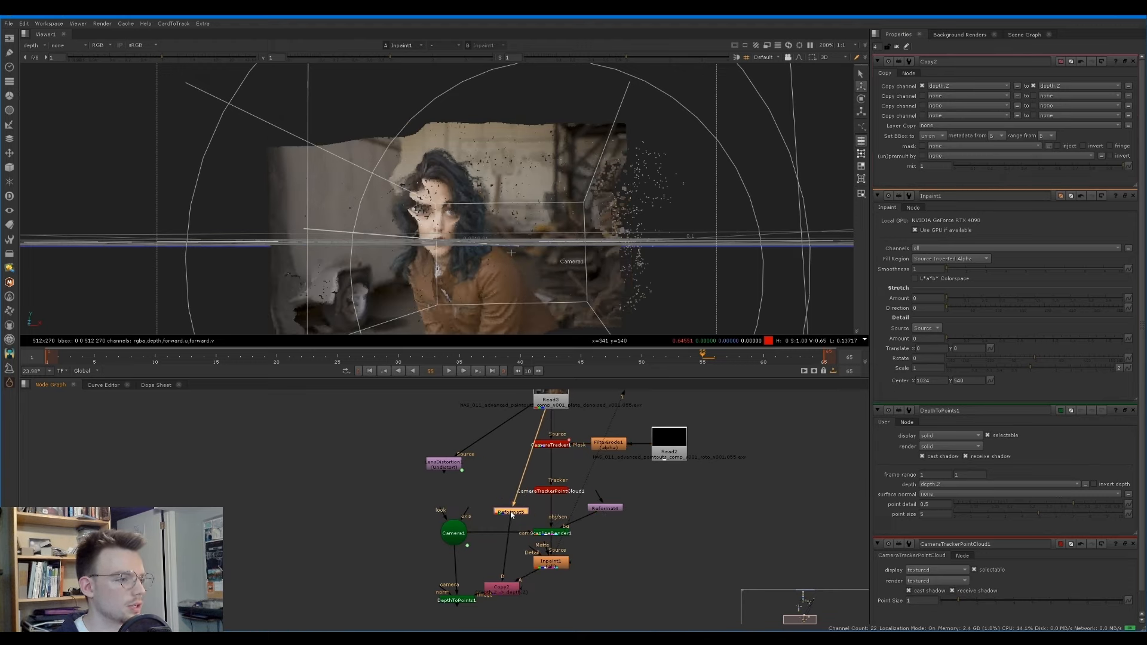
pyautogui.moveTo(486, 247)
pyautogui.keyDown('ctrl'); pyautogui.mouseDown()
pyautogui.moveTo(470, 245)
pyautogui.moveTo(486, 232)
pyautogui.moveTo(508, 245)
pyautogui.moveTo(490, 258)
pyautogui.moveTo(479, 244)
pyautogui.mouseUp(); pyautogui.keyUp('ctrl')
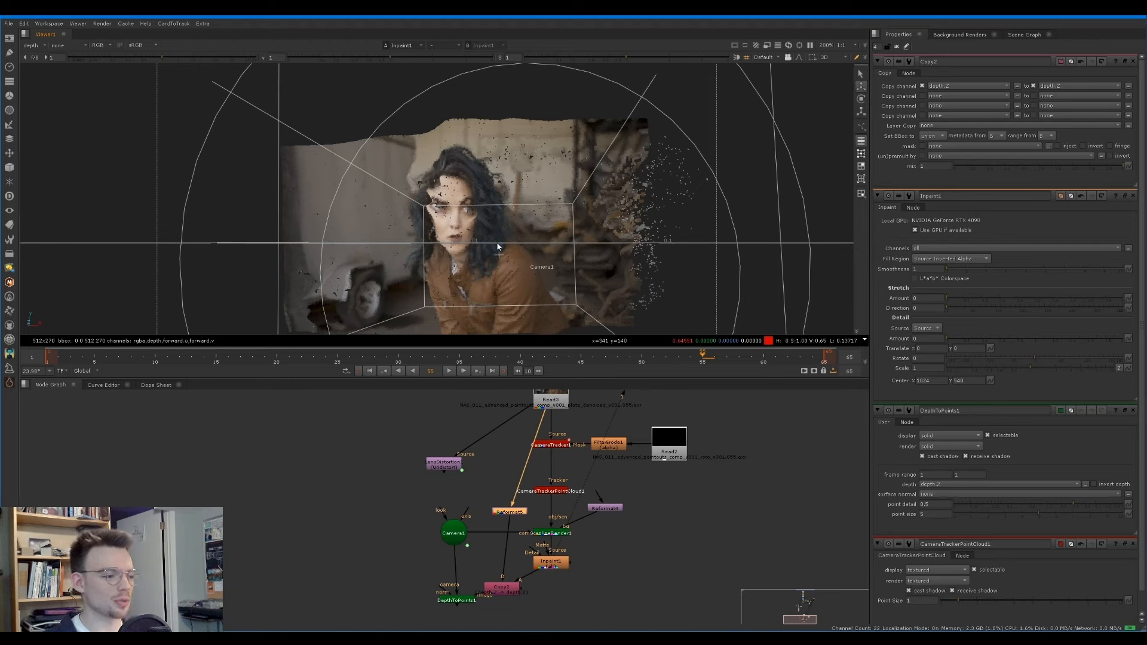
# Step: Paste a copy of ScanlineRender1 below DepthToPoints1, connect it to Camera1 and the DepthToPoints1 geometry, and view its output
pyautogui.doubleClick(551, 444)
pyautogui.moveTo(457, 607); pyautogui.dragTo(471, 536, button='middle')
pyautogui.moveTo(470, 531); pyautogui.dragTo(467, 532)
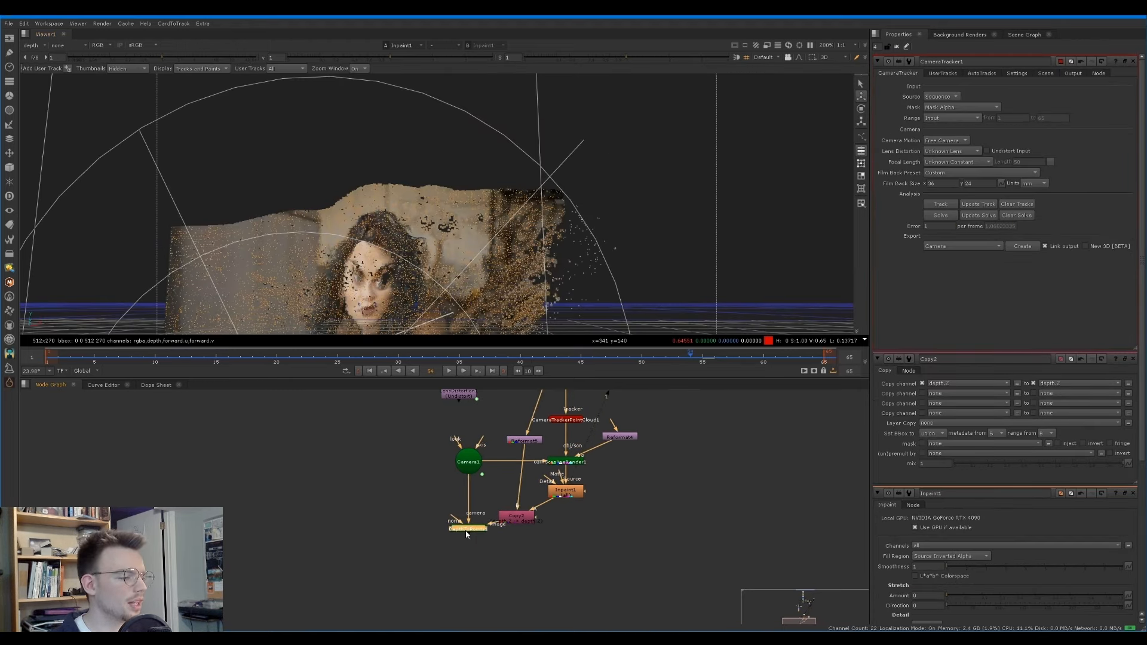
pyautogui.click(567, 462)
pyautogui.hotkey('ctrl', 'c')
pyautogui.click(529, 560)
pyautogui.hotkey('ctrl', 'v')
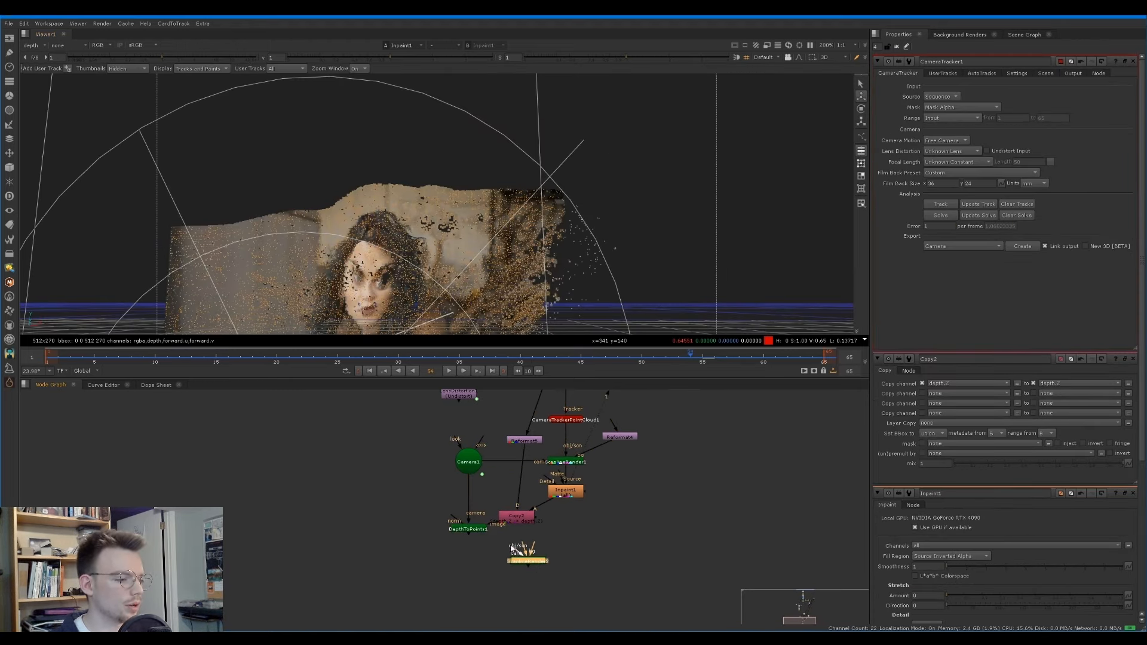
pyautogui.moveTo(526, 552); pyautogui.dragTo(469, 530)
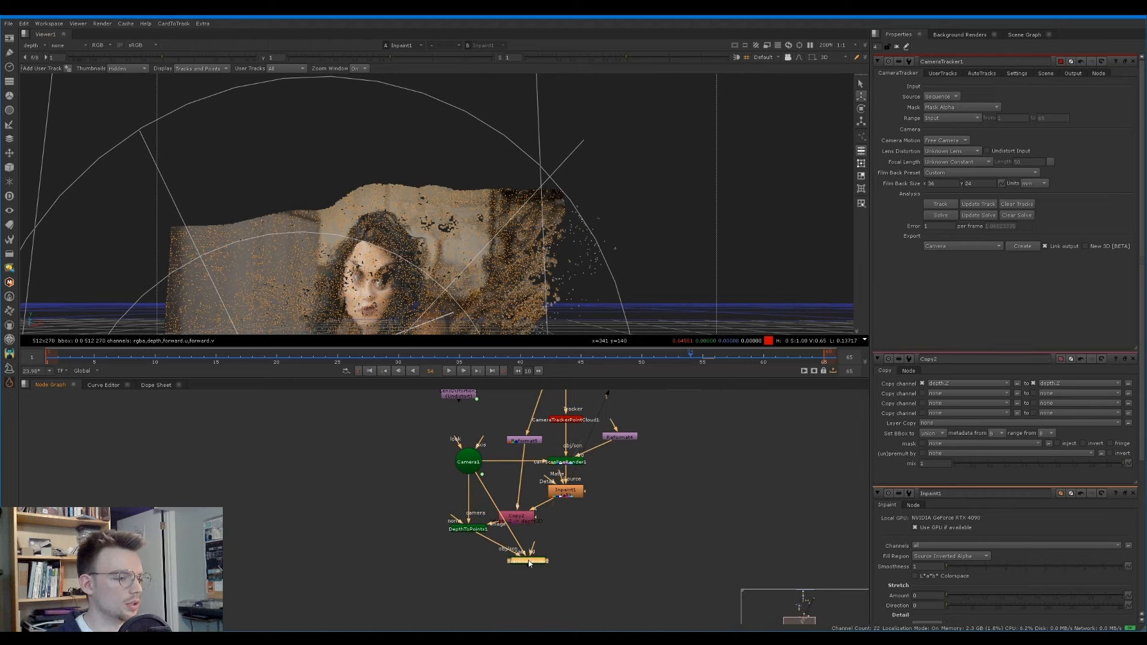
pyautogui.press('1')
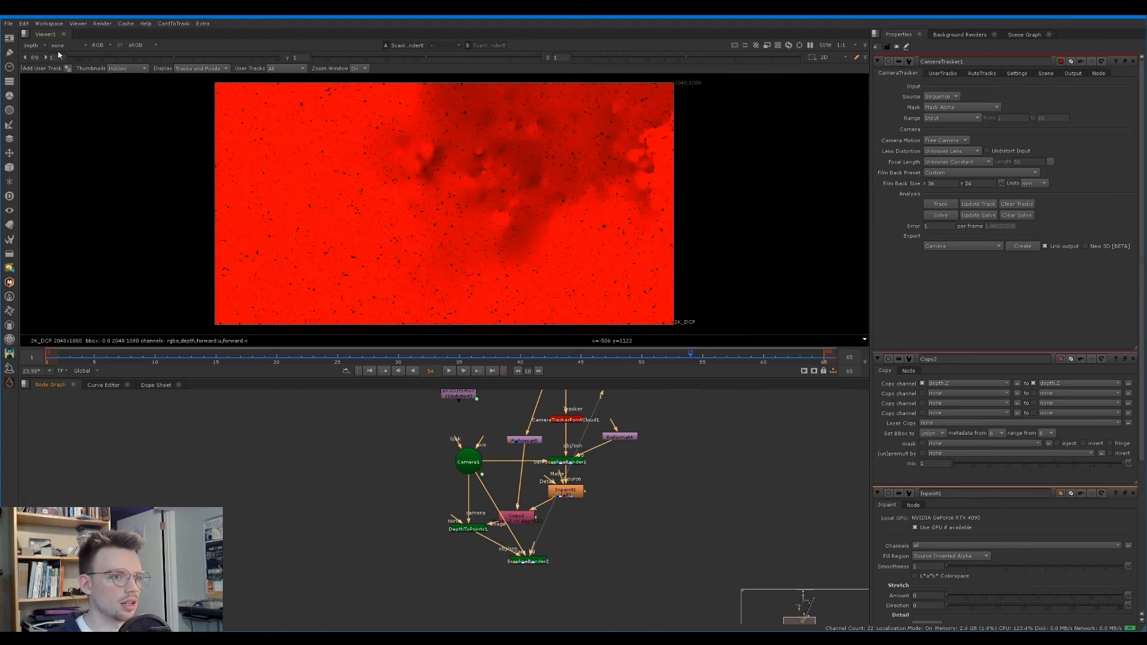
# Step: Switch the viewer from the depth layer to rgba and examine the rendered points on the woman's face
pyautogui.click(35, 46)
pyautogui.click(40, 74)
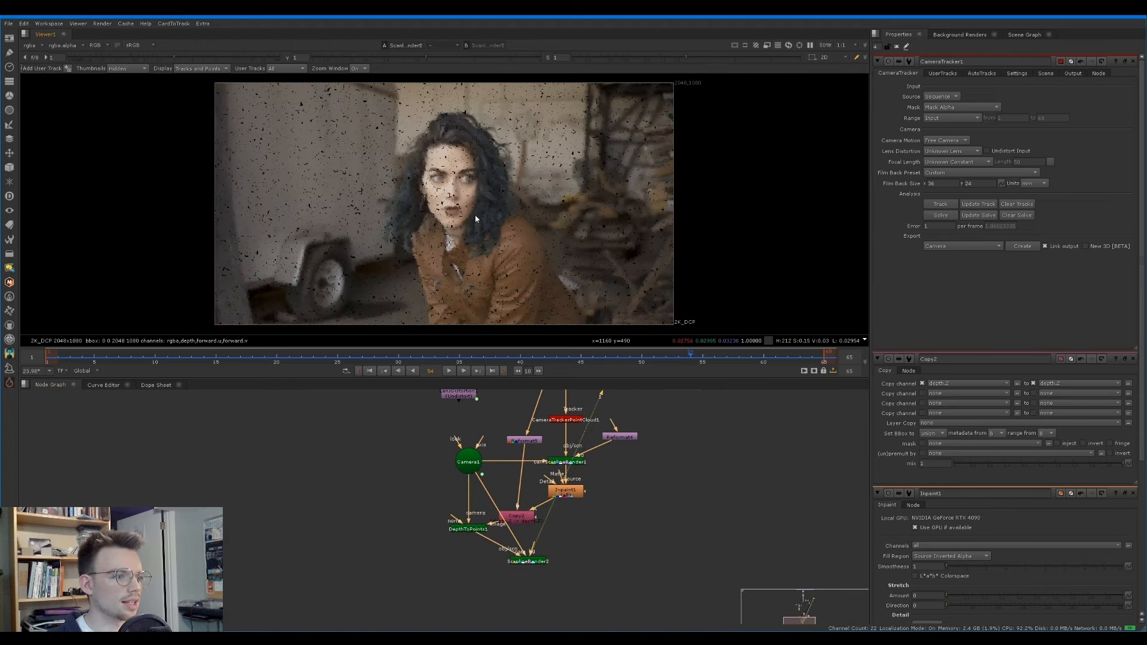
pyautogui.scroll(3, 452, 178)
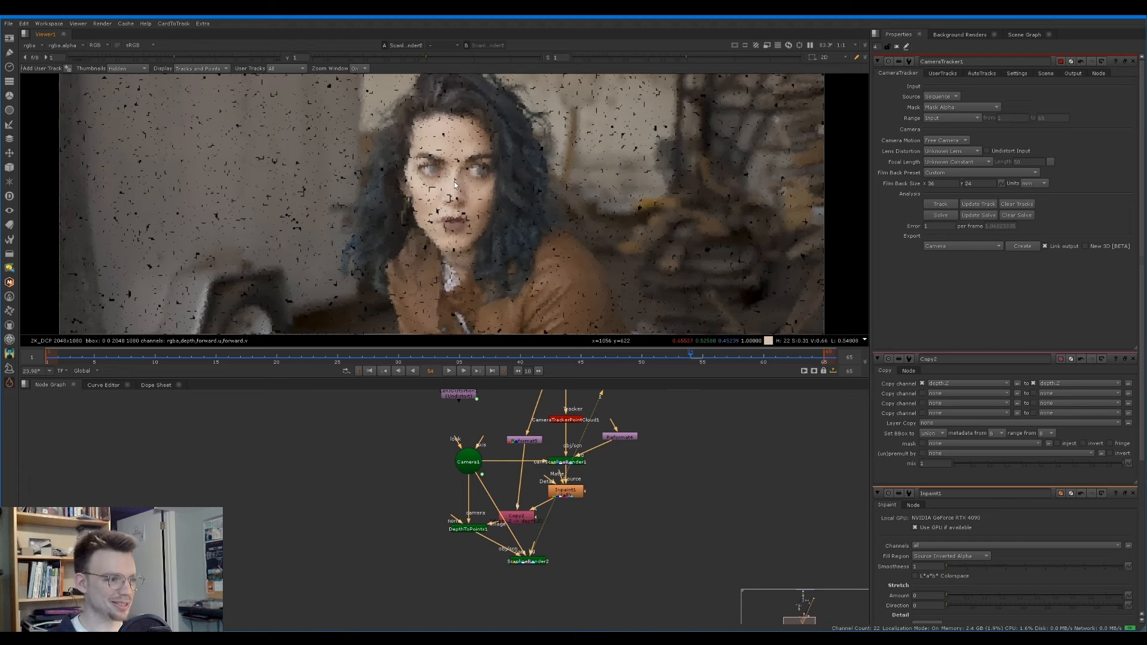
# Step: Open DepthToPoints1 and set its point detail to 1 and its point size to about 1.6
pyautogui.doubleClick(468, 529)
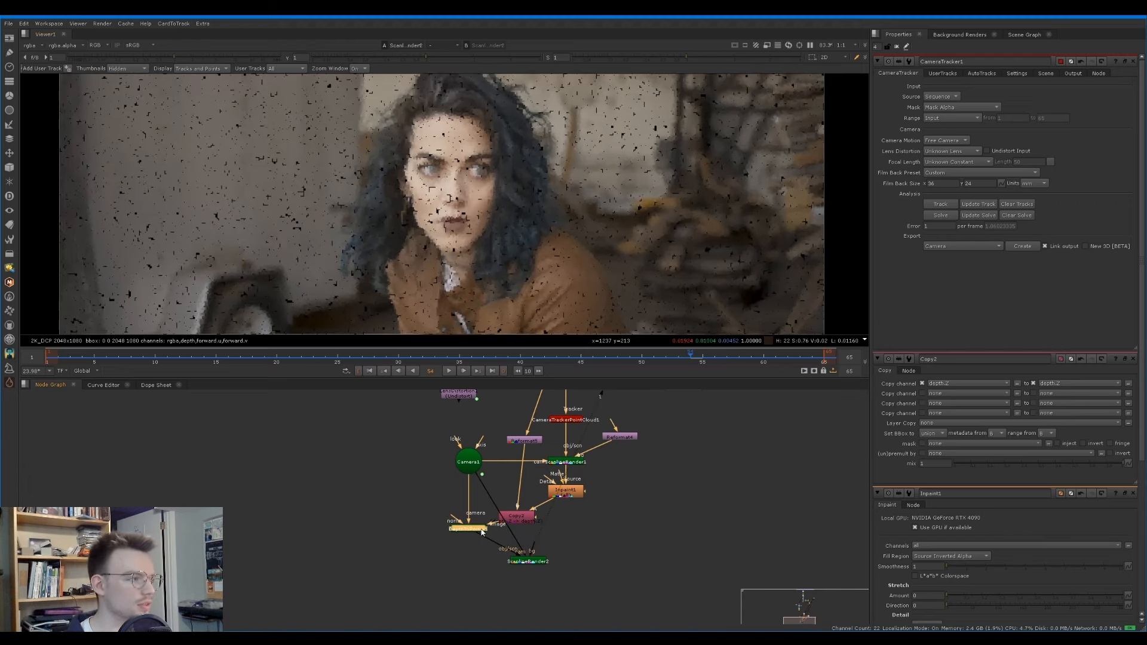
pyautogui.moveTo(1047, 172); pyautogui.dragTo(1005, 168)
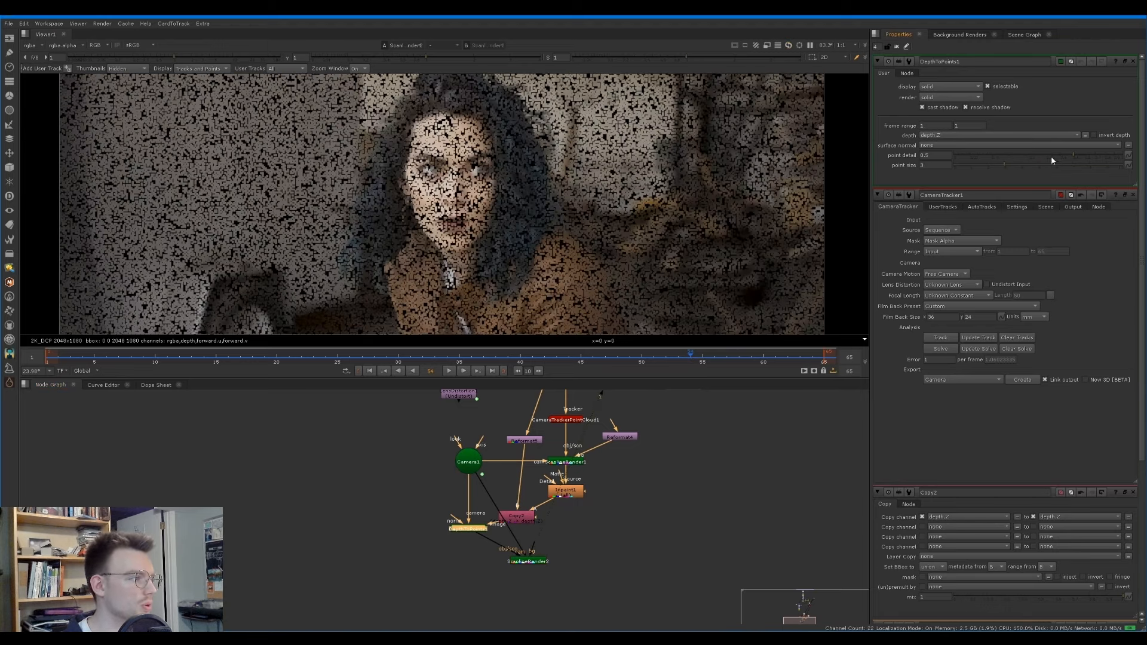
pyautogui.click(1088, 156)
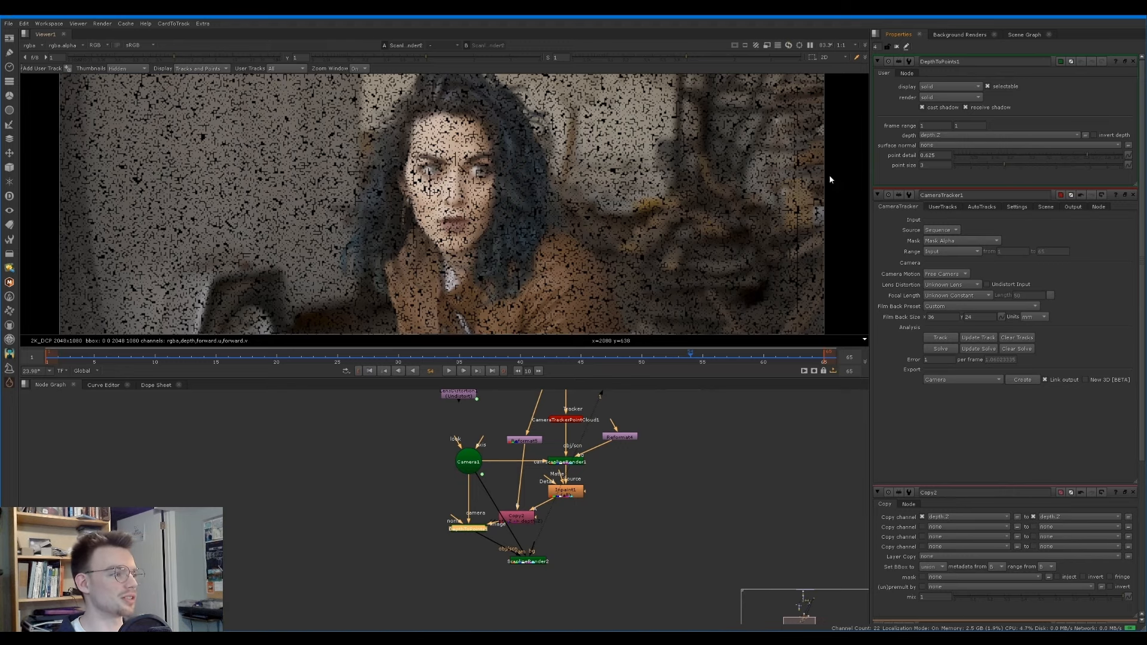
pyautogui.scroll(-2, 671, 180)
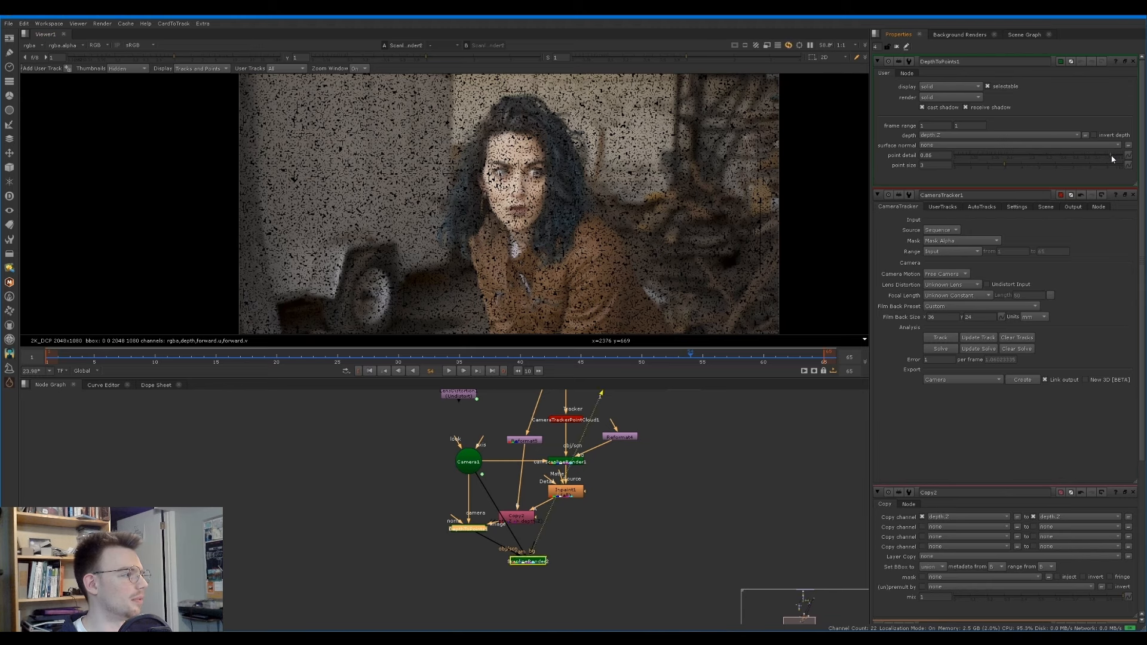
pyautogui.click(1114, 156)
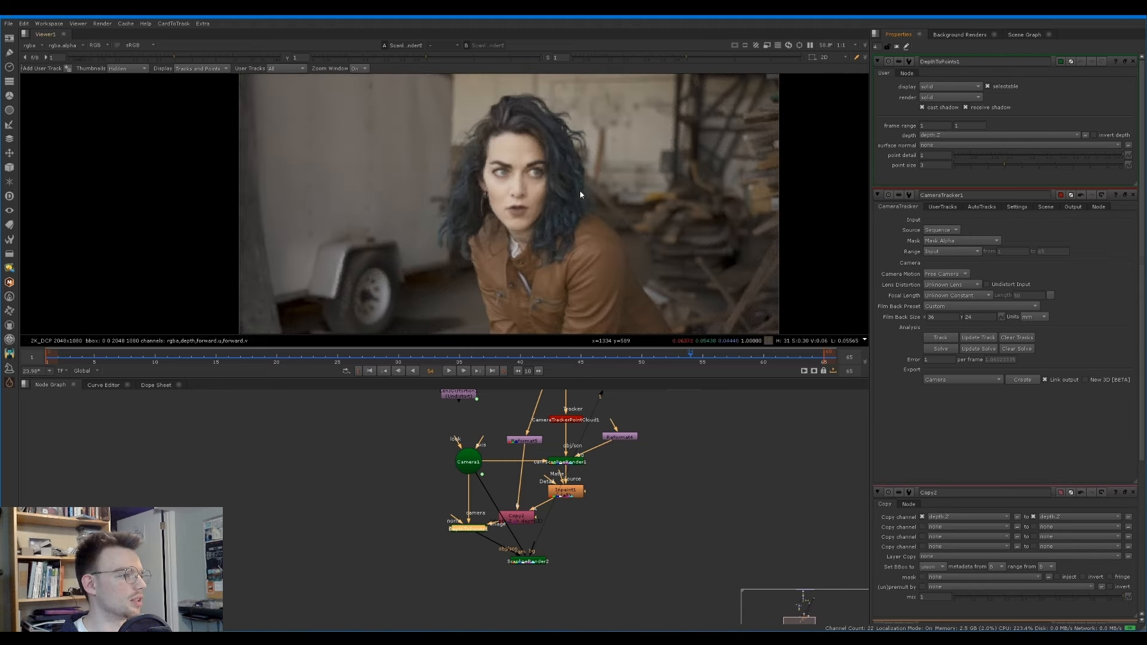
pyautogui.moveTo(992, 165); pyautogui.dragTo(981, 170)
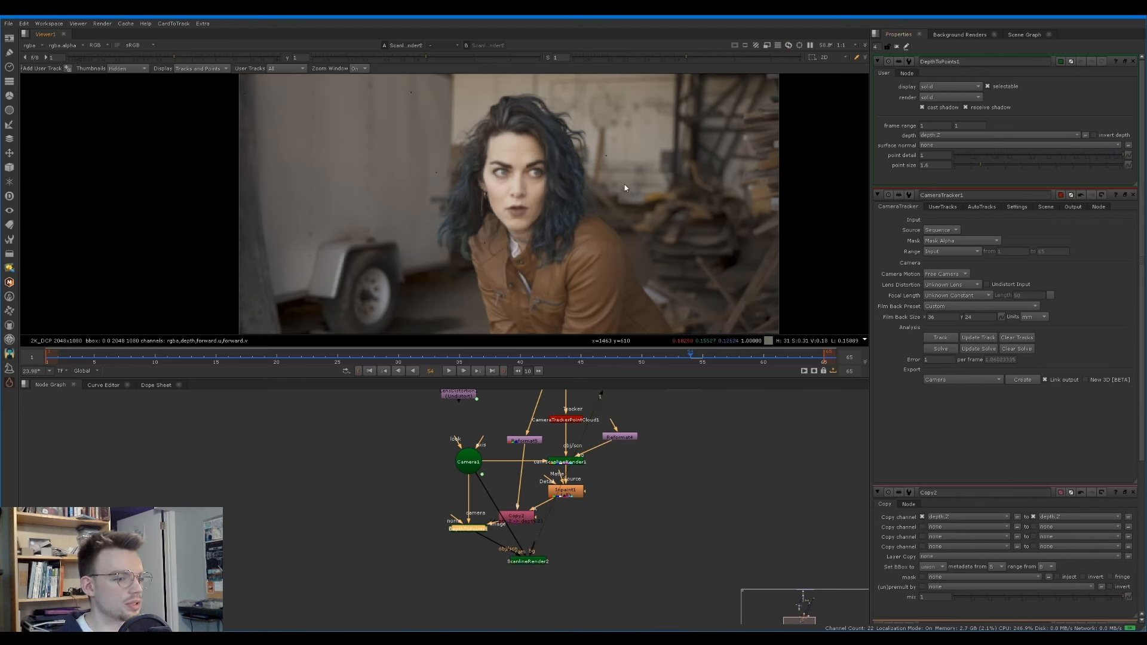
# Step: Play the rendered points through the shot, stop near the start, and inspect the gaps around the woman's face
pyautogui.press('l')
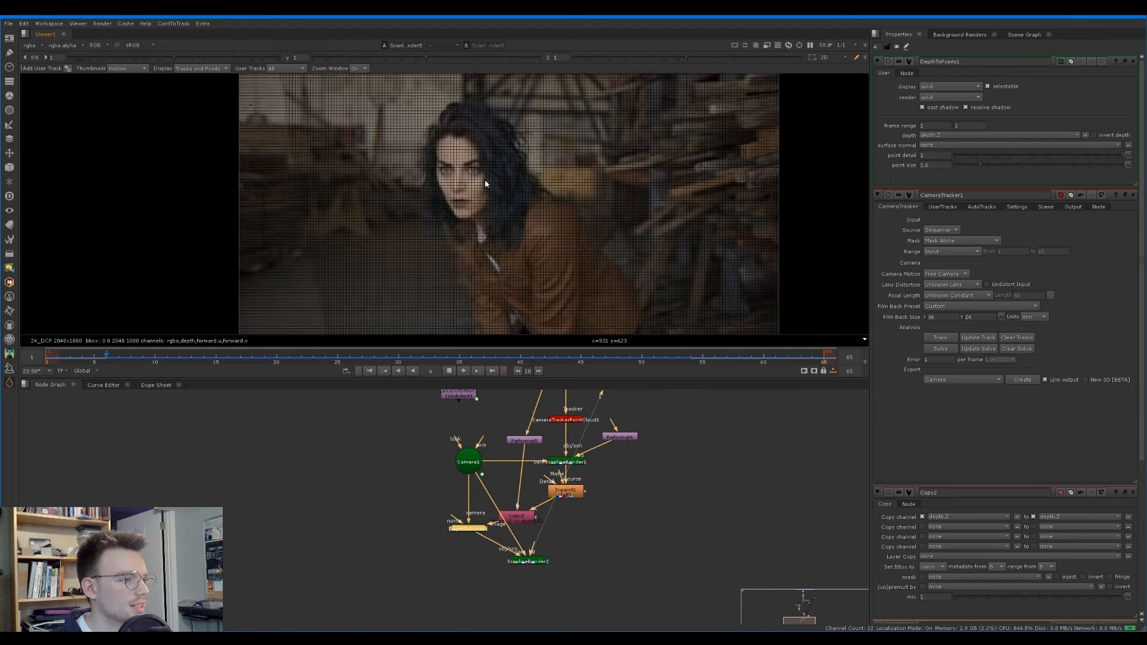
pyautogui.press('k')
pyautogui.scroll(5, 472, 179)
pyautogui.scroll(-5, 473, 186)
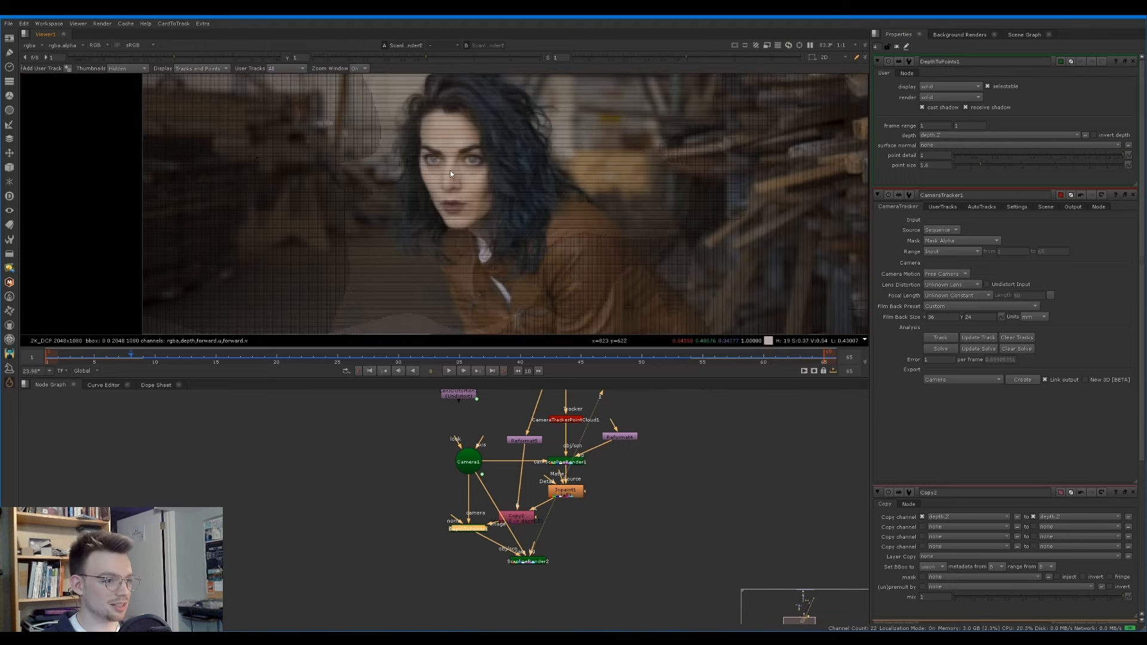
pyautogui.scroll(2, 453, 174)
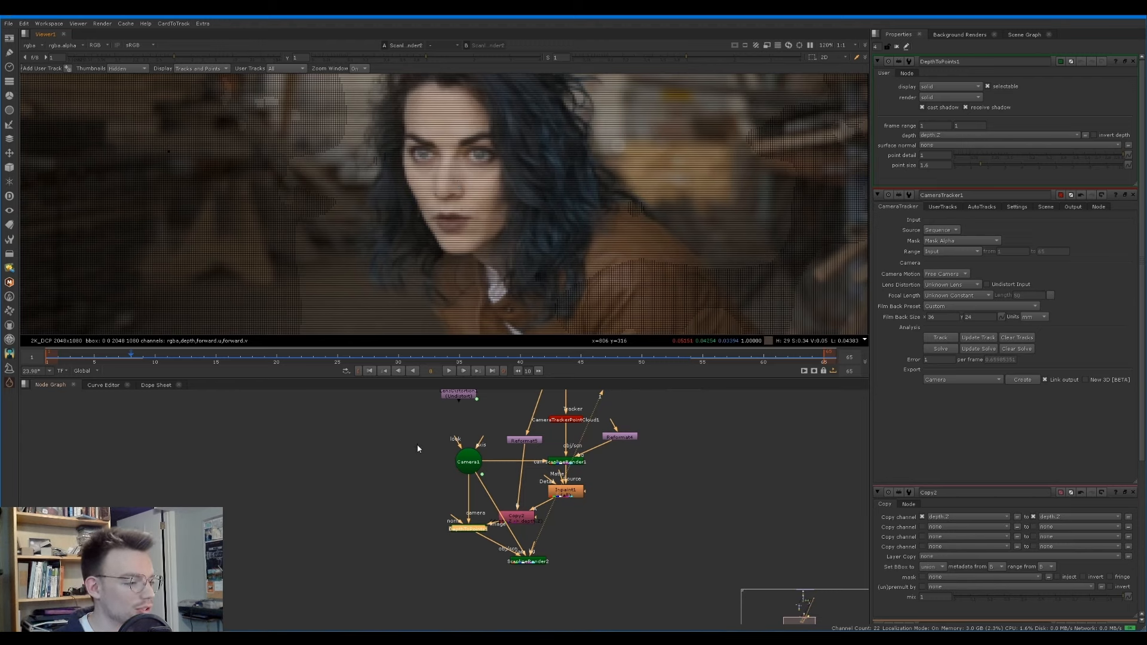
# Step: Duplicate Camera1 and delete the translate and rotate animation on the copy so it holds the current frame
pyautogui.click(468, 461)
pyautogui.hotkey('ctrl', 'c')
pyautogui.hotkey('ctrl', 'v')
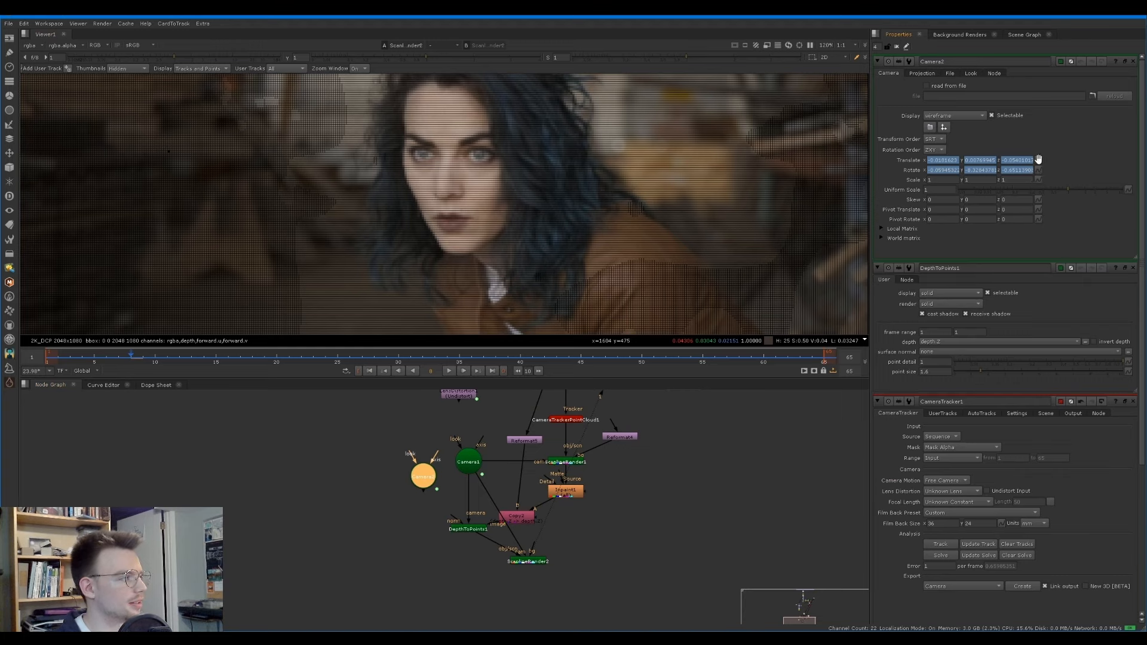
pyautogui.click(1038, 160)
pyautogui.click(1050, 183)
pyautogui.press('Return')
pyautogui.click(1040, 171)
pyautogui.click(1055, 195)
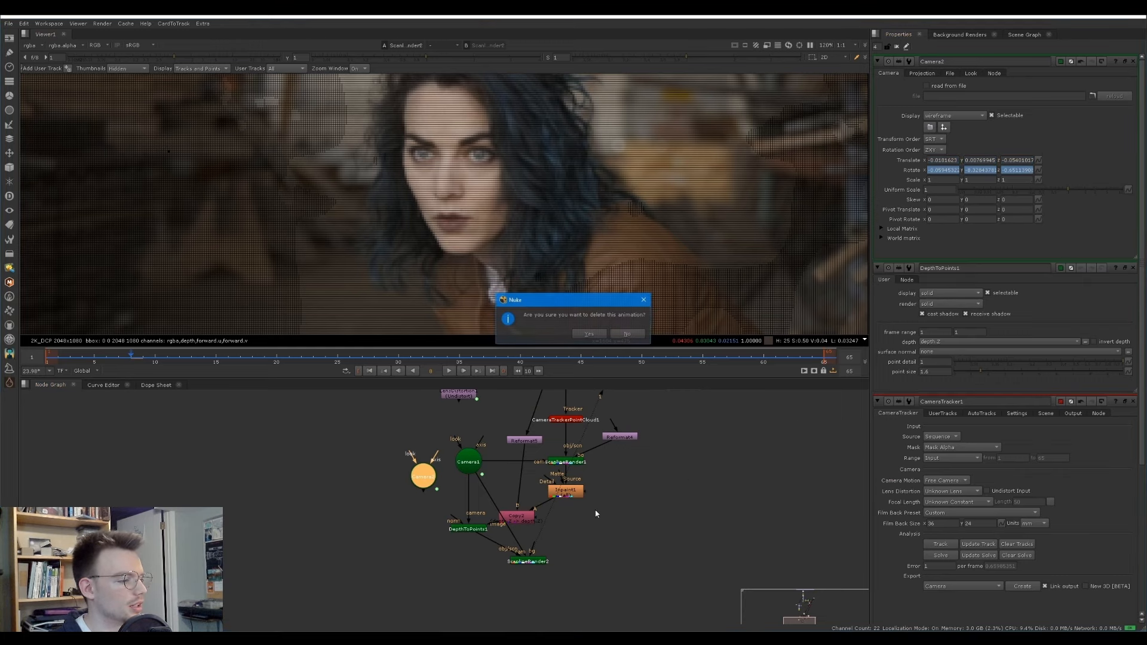
pyautogui.press('Return')
# Step: Connect ScanlineRender2 to the static camera copy, play the shot, and inspect the points behind and beside the woman
pyautogui.moveTo(484, 483); pyautogui.dragTo(431, 480)
pyautogui.click(528, 562)
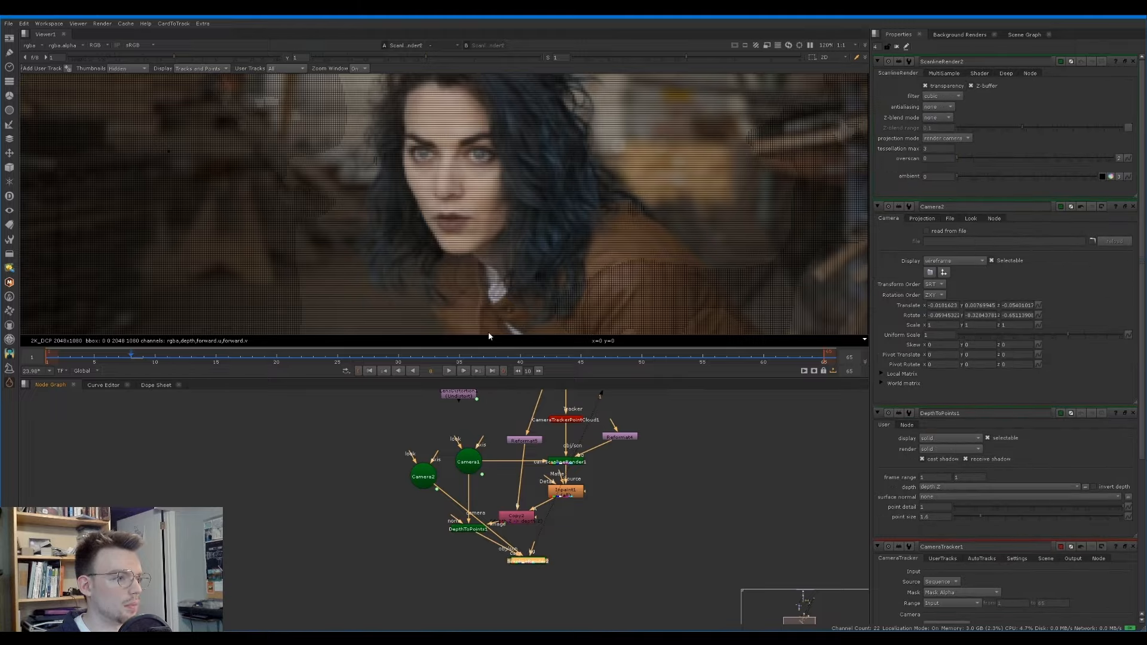
pyautogui.press('l')
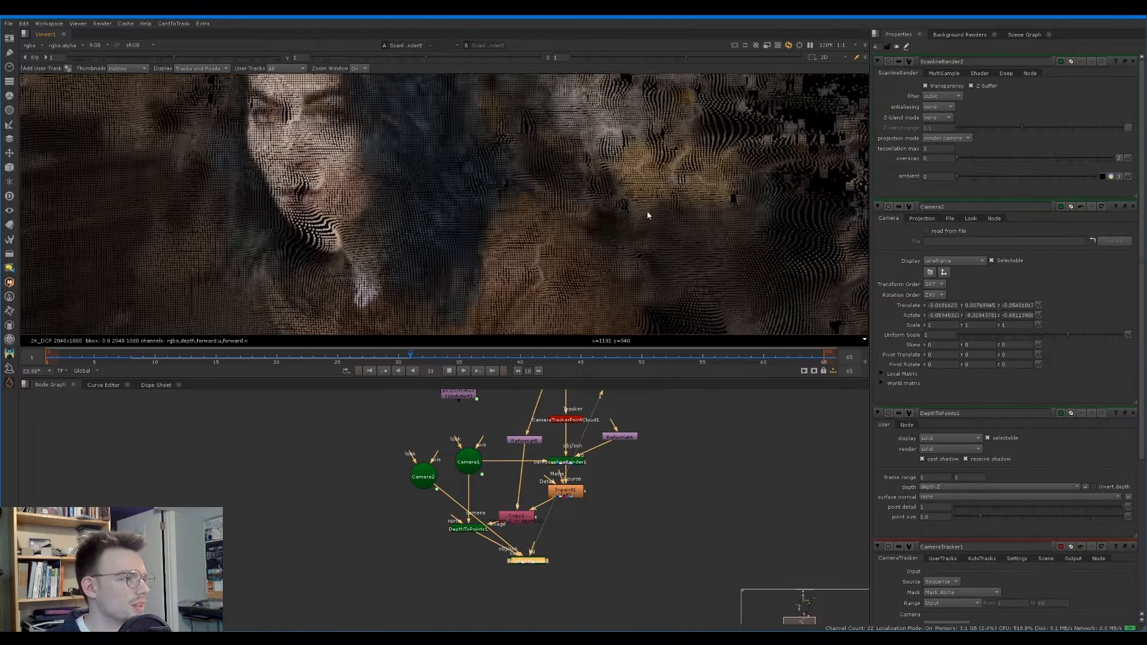
pyautogui.press('k')
pyautogui.scroll(1, 669, 200)
pyautogui.moveTo(759, 141); pyautogui.dragTo(555, 182, button='middle')
pyautogui.moveTo(642, 138); pyautogui.dragTo(584, 231, button='middle')
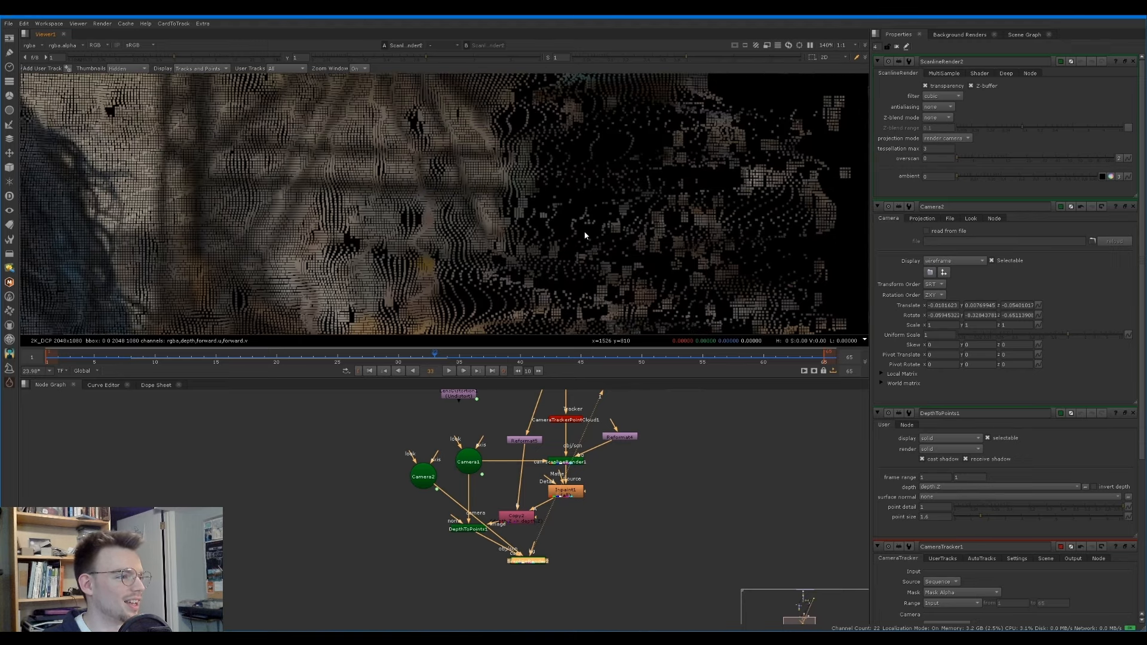
pyautogui.scroll(-3, 583, 231)
pyautogui.moveTo(495, 246); pyautogui.dragTo(598, 175, button='middle')
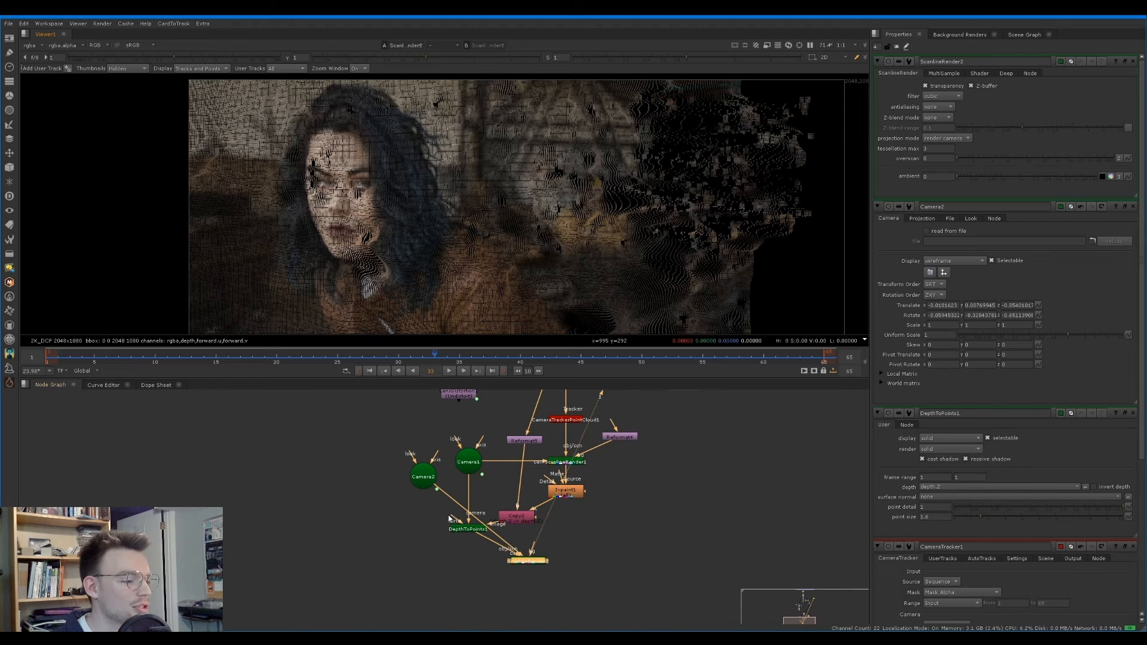
# Step: Move DepthToPoints1 slightly lower under Camera1 and delete ScanlineRender2 and Camera2
pyautogui.moveTo(463, 531); pyautogui.dragTo(464, 544)
pyautogui.moveTo(424, 478); pyautogui.dragTo(616, 536)
pyautogui.moveTo(528, 564); pyautogui.dragTo(536, 559)
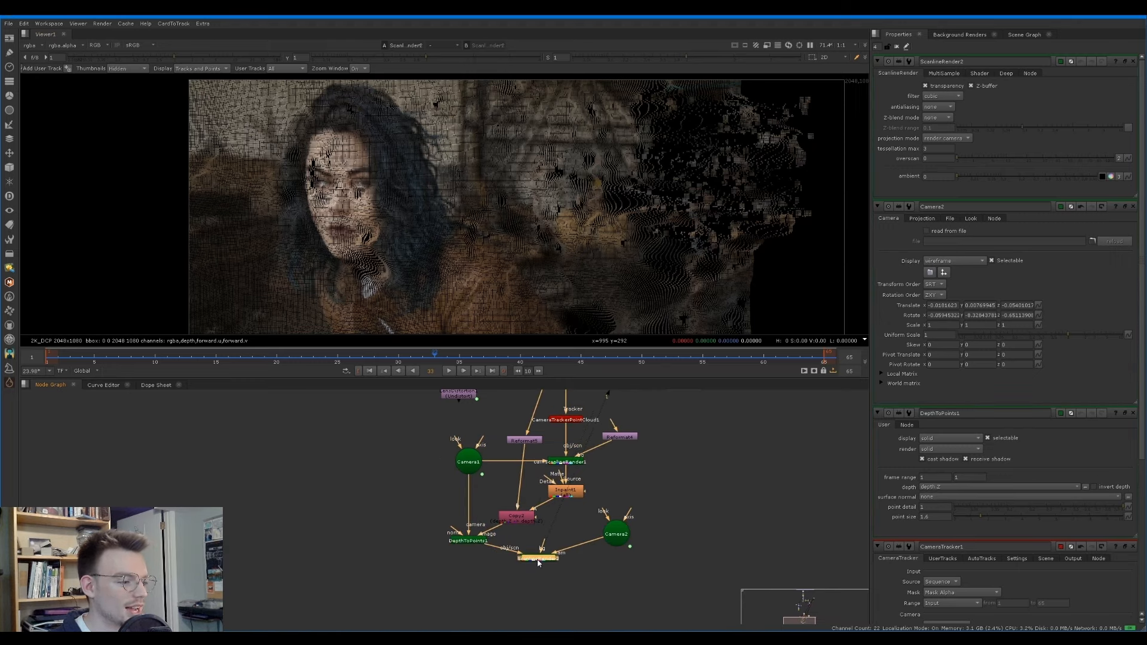
pyautogui.press('Delete')
pyautogui.click(616, 540)
pyautogui.press('Delete')
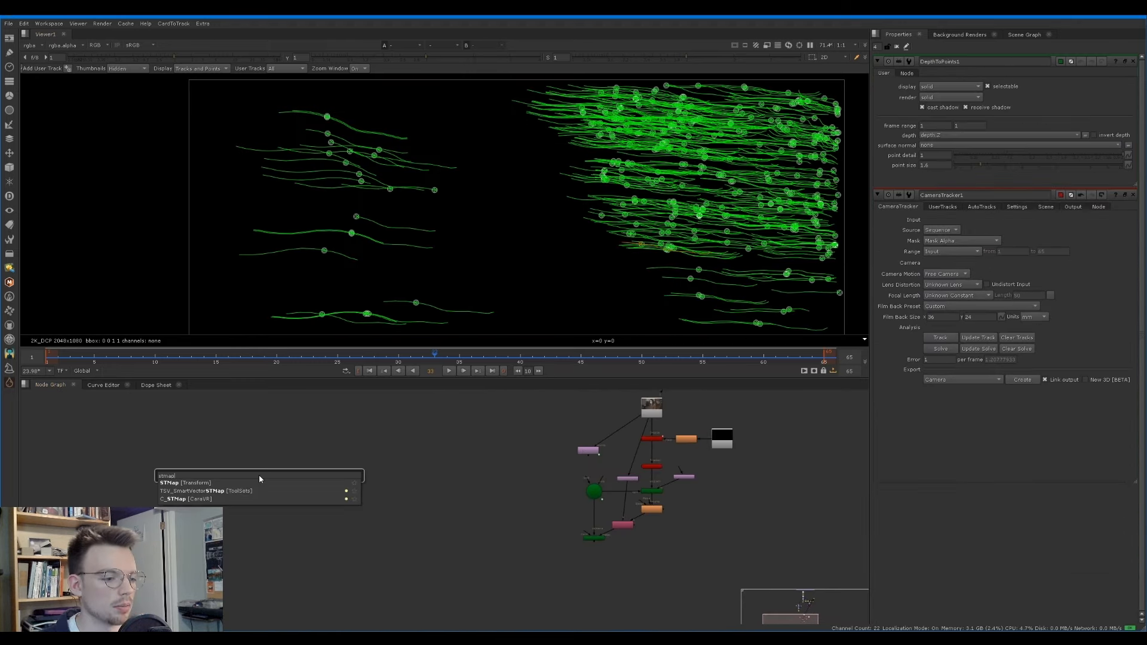
# Step: Insert the TSV_SmartVectorSTMap toolset in the empty area beside the node tree
pyautogui.press('Down')
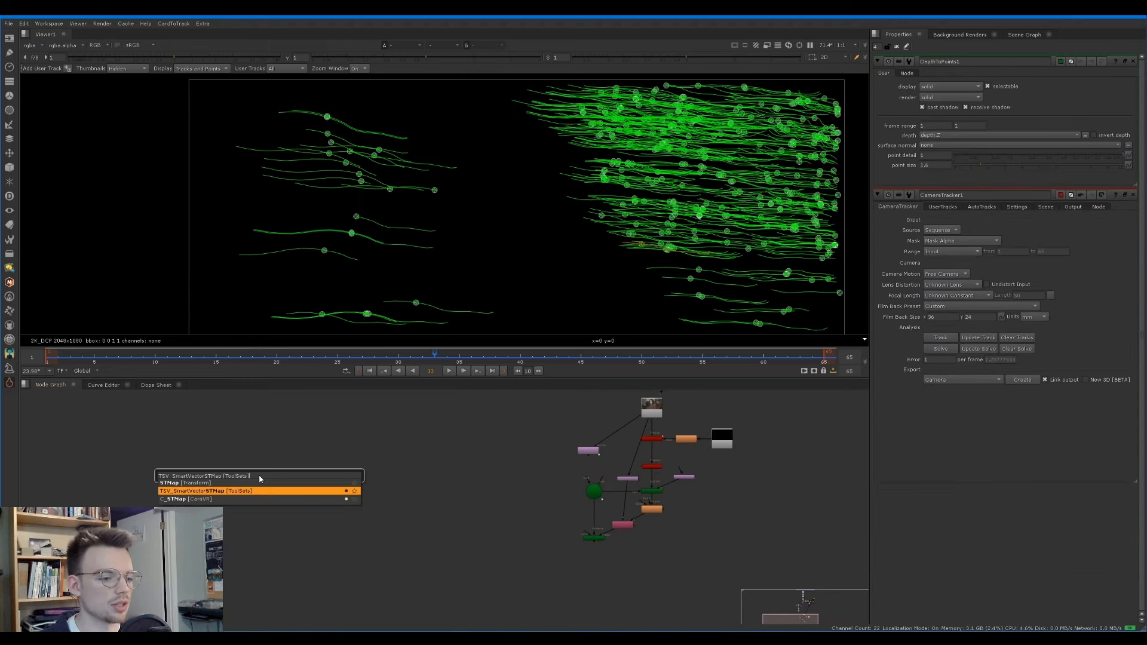
pyautogui.press('Return')
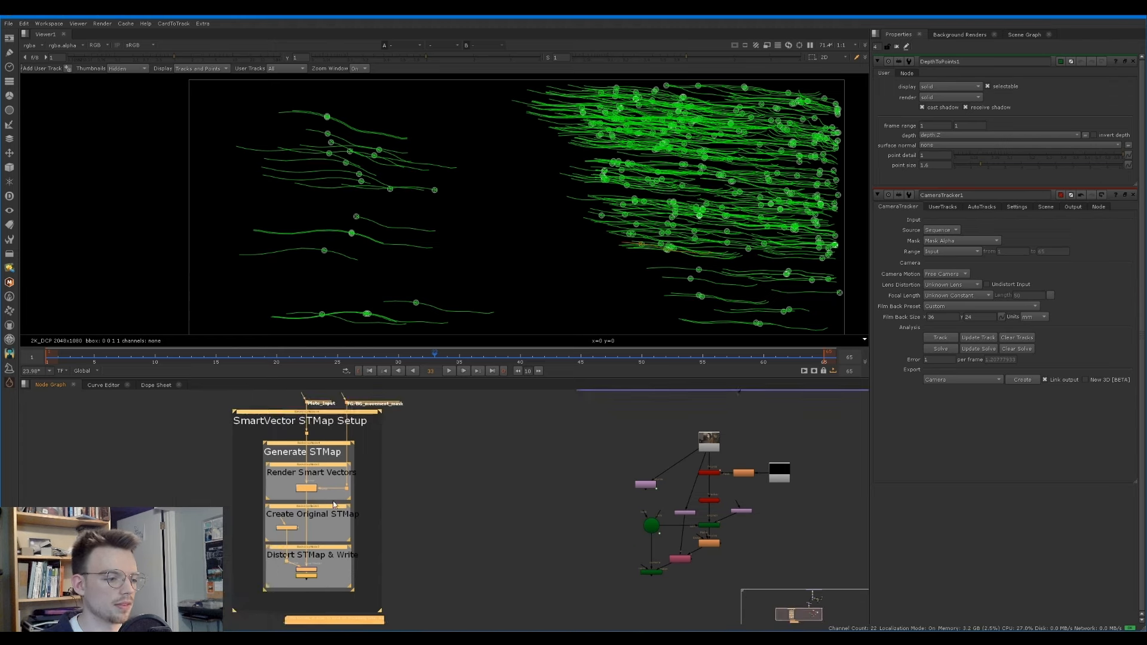
pyautogui.scroll(-1, 333, 472)
pyautogui.moveTo(364, 486); pyautogui.dragTo(380, 461, button='middle')
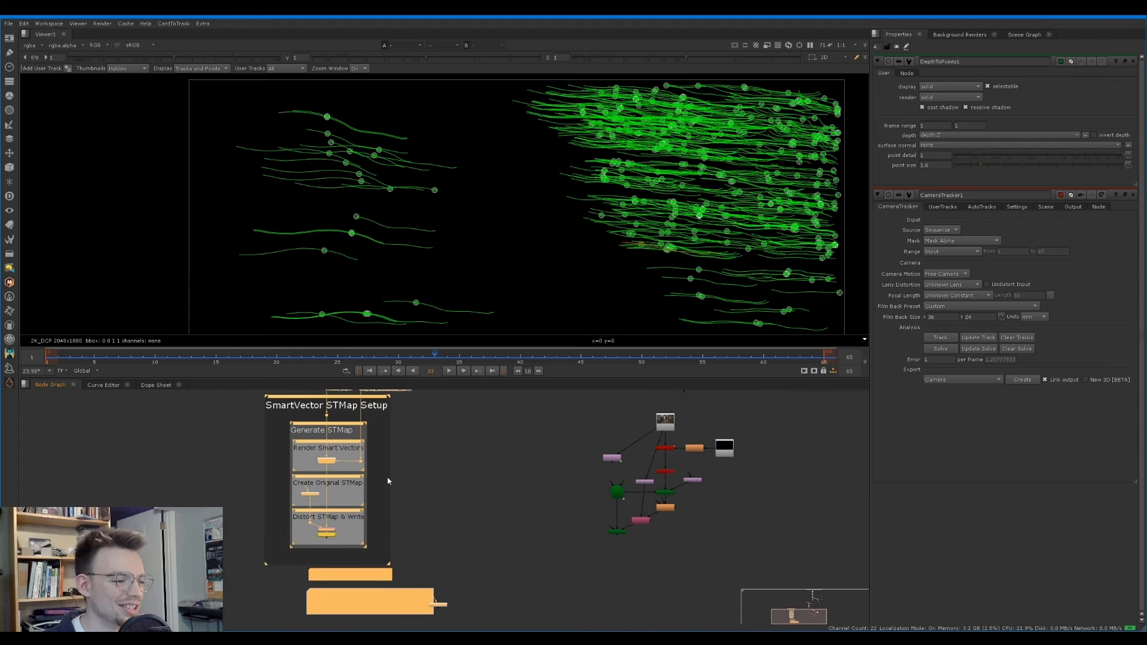
pyautogui.click(388, 481)
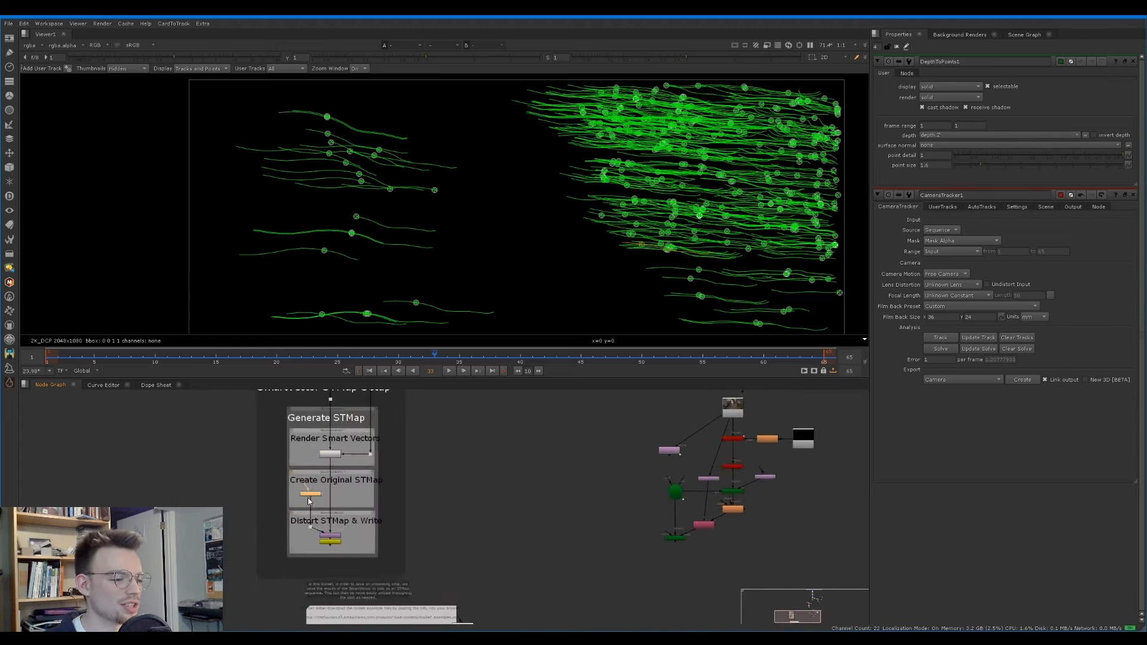
# Step: Pull the Create Original STMap Expression node out of the toolset and delete the rest of the SmartVector STMap setup
pyautogui.scroll(5, 315, 494)
pyautogui.scroll(-5, 662, 455)
pyautogui.scroll(-3, 662, 456)
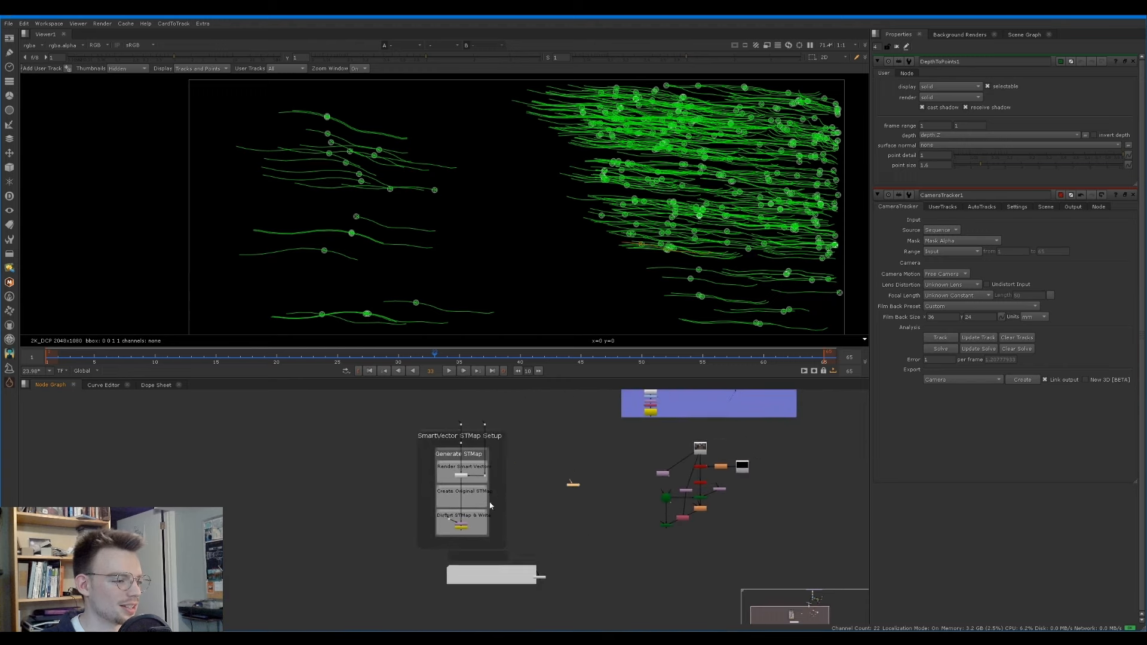
pyautogui.moveTo(349, 616); pyautogui.dragTo(541, 431)
pyautogui.press('Delete')
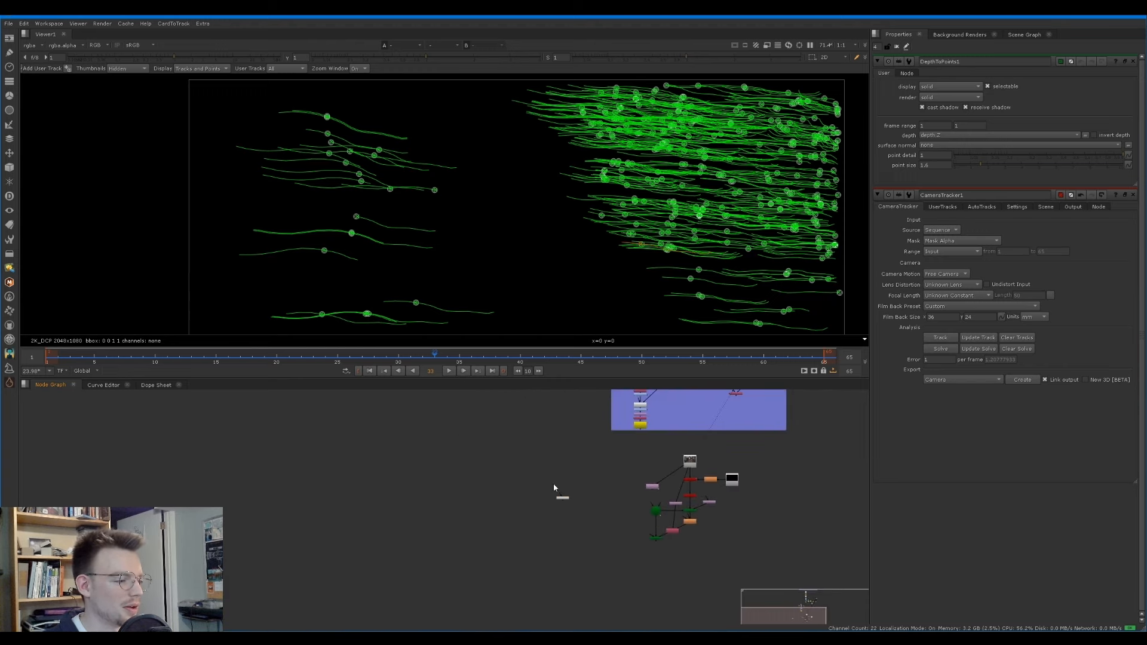
# Step: Open Expression1 to review its red and green channel expressions, and view its full output in the viewer
pyautogui.scroll(5, 561, 493)
pyautogui.moveTo(582, 505); pyautogui.dragTo(474, 462, button='middle')
pyautogui.doubleClick(462, 477)
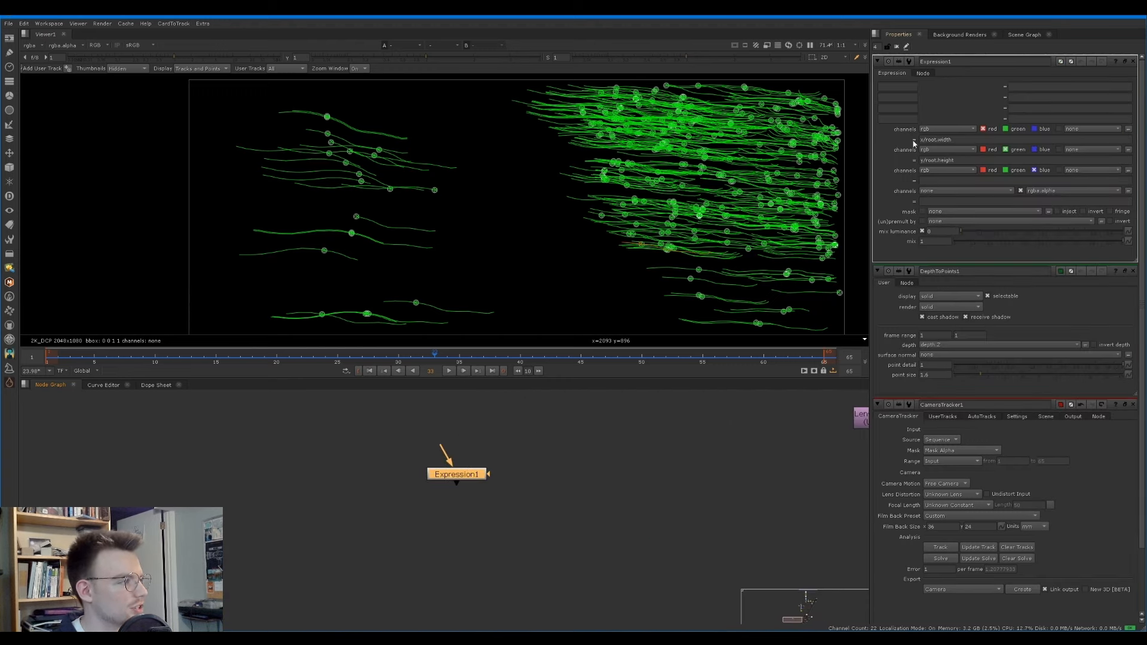
pyautogui.moveTo(956, 140); pyautogui.dragTo(899, 163)
pyautogui.click(530, 501)
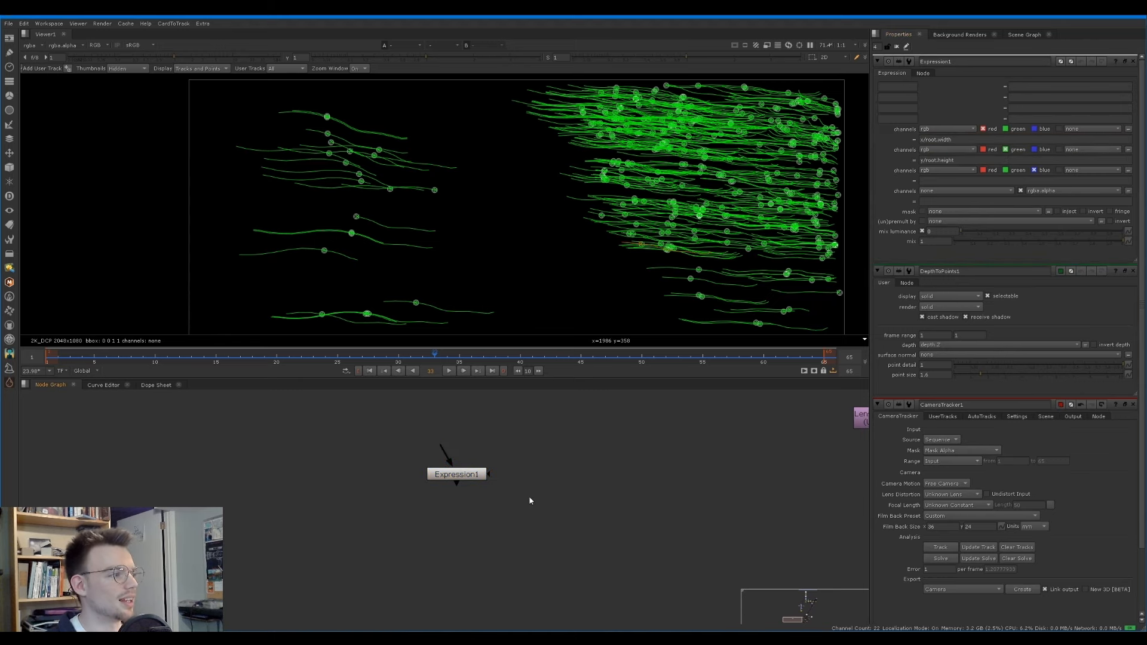
pyautogui.click(459, 479)
pyautogui.press('1')
pyautogui.press('f')
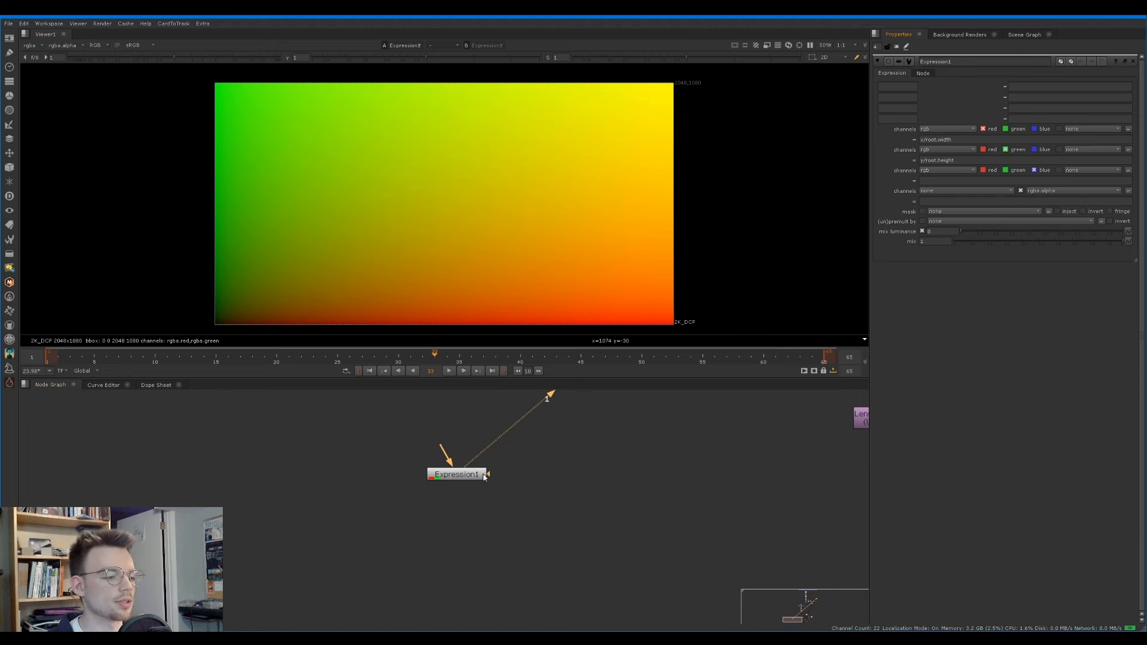
# Step: Place Expression1 in the open area of the node graph, well clear of the LensDistortion1 and Camera1 nodes
pyautogui.moveTo(475, 479); pyautogui.dragTo(345, 469, button='middle')
pyautogui.scroll(-1, 344, 469)
pyautogui.moveTo(331, 467); pyautogui.dragTo(510, 467)
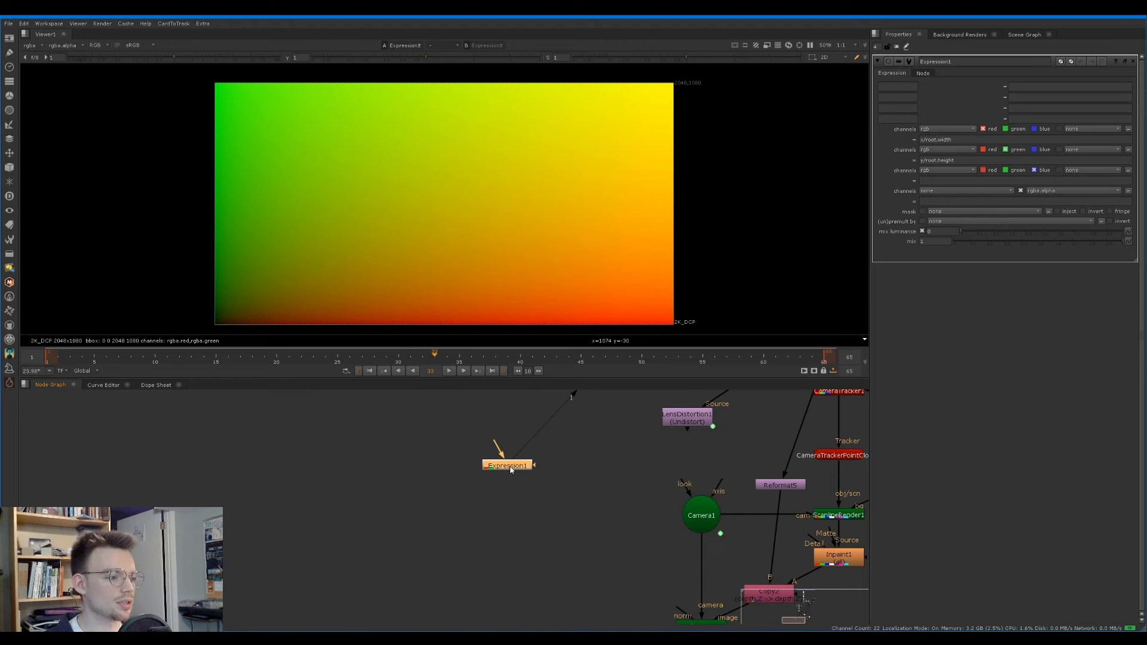
pyautogui.moveTo(511, 470); pyautogui.dragTo(444, 472)
pyautogui.moveTo(469, 462); pyautogui.dragTo(427, 453, button='middle')
pyautogui.moveTo(413, 461); pyautogui.dragTo(340, 456)
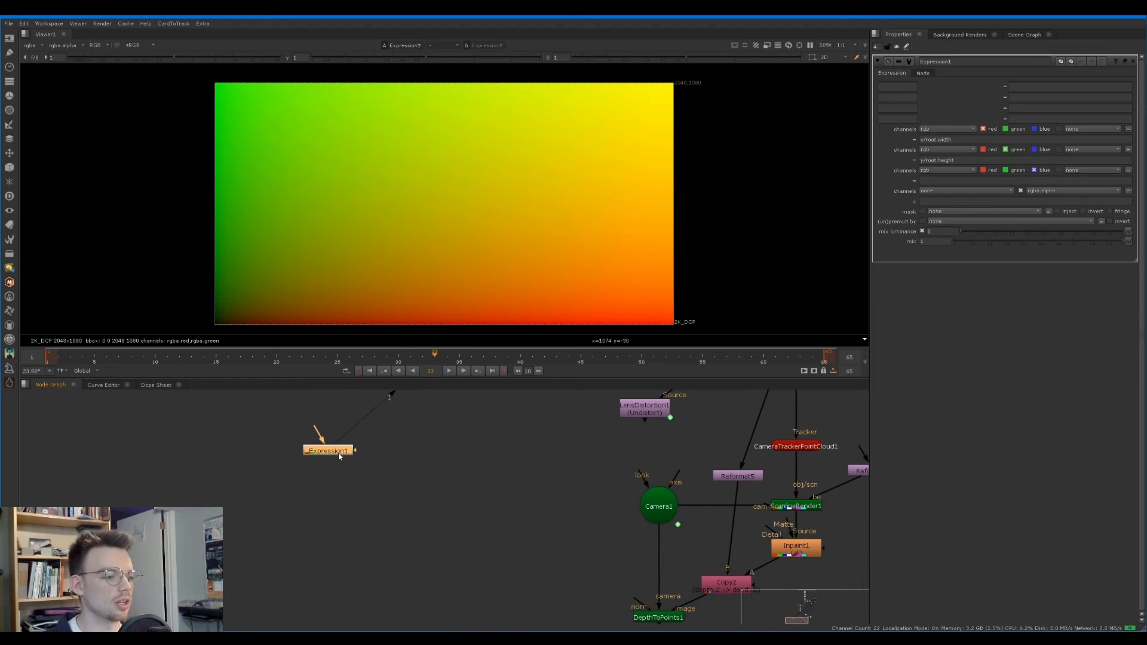
# Step: Add a Transform after Expression1 with scale 0.54, translate about -234, 162, rotate about -4 and skew X about 1.01
pyautogui.press('t')
pyautogui.moveTo(990, 105)
pyautogui.mouseDown()
pyautogui.moveTo(1020, 107)
pyautogui.moveTo(1010, 107)
pyautogui.mouseUp()
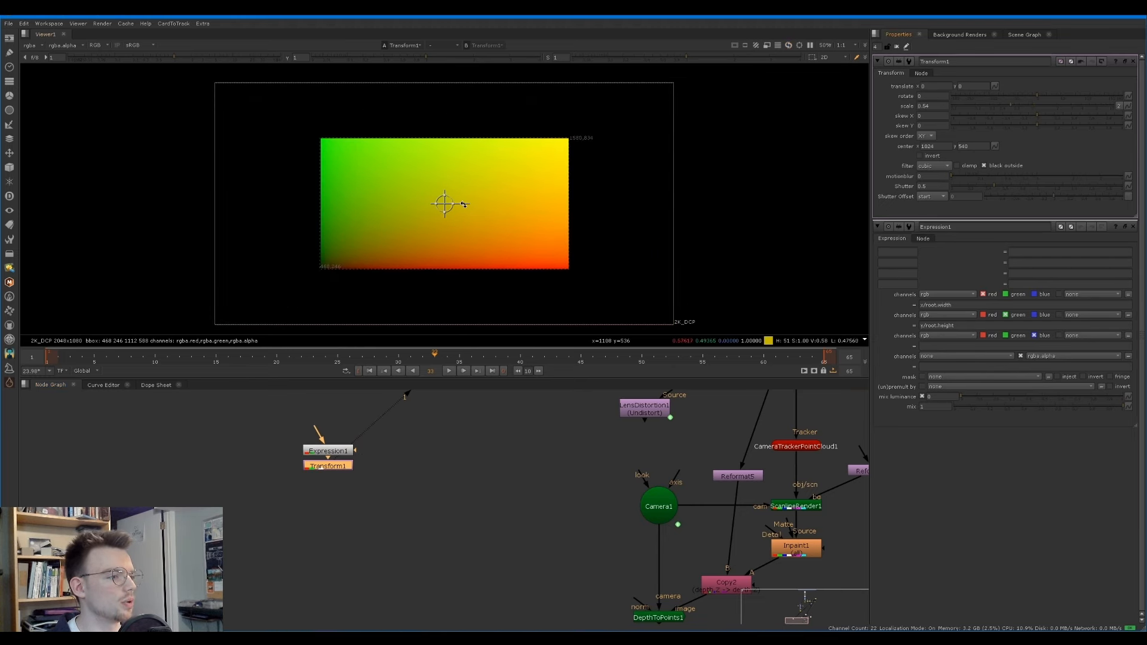
pyautogui.moveTo(456, 203); pyautogui.dragTo(392, 168)
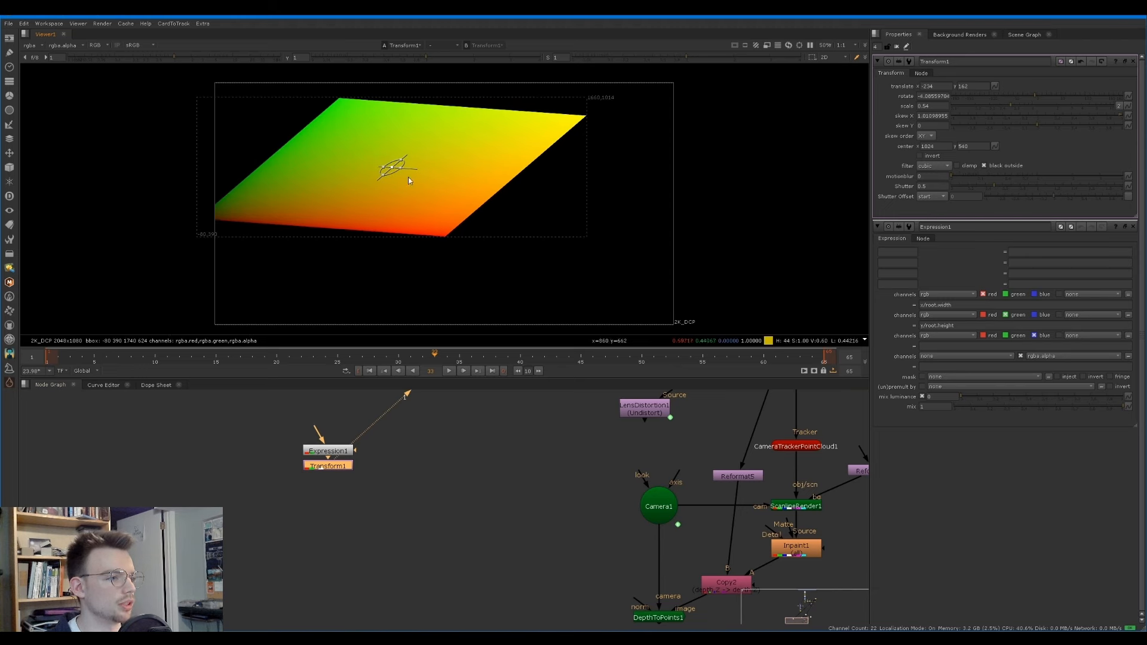
# Step: Add a C_STMap node beside Transform1
pyautogui.click(496, 452)
pyautogui.press('Tab')
pyautogui.write('c')
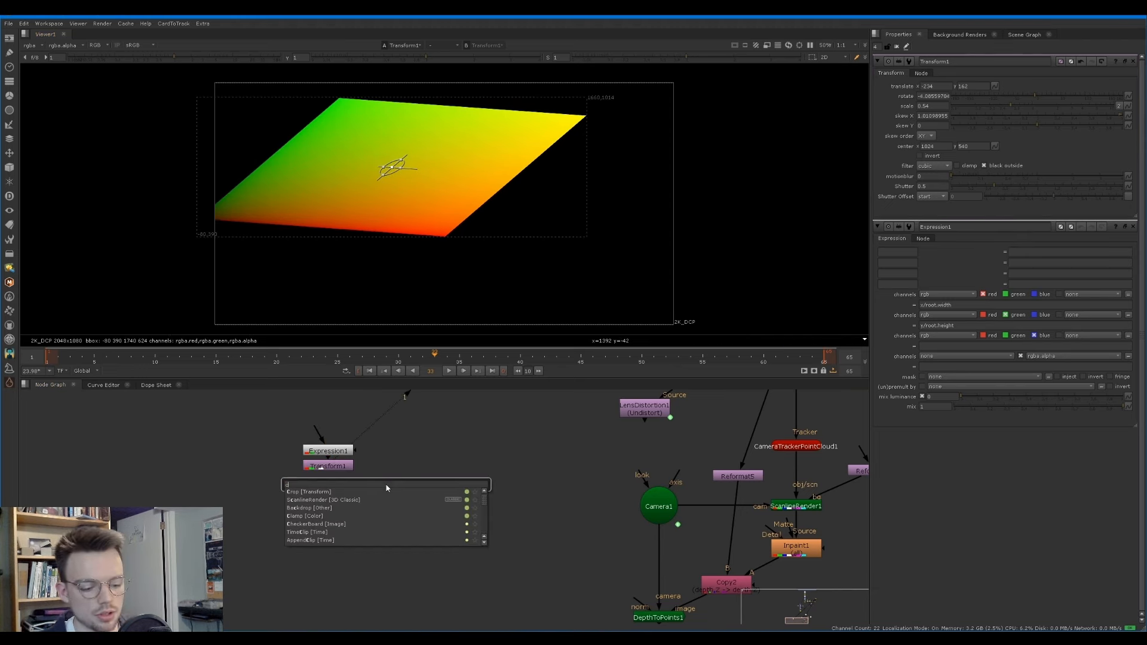
pyautogui.write('_stmap')
pyautogui.press('Return')
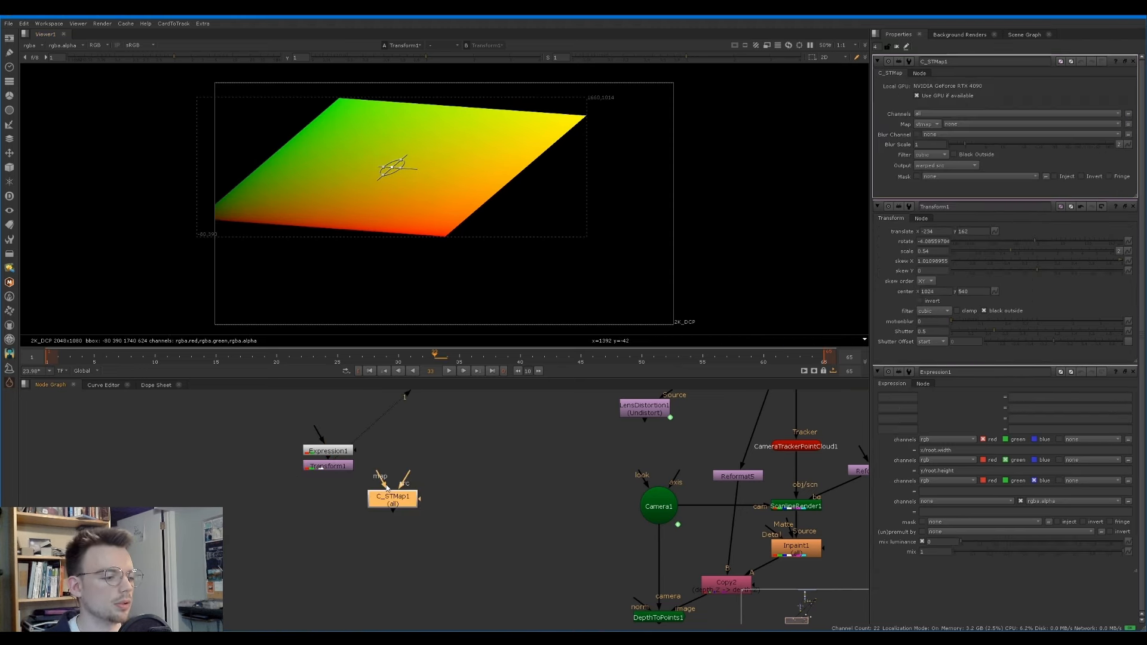
# Step: Connect C_STMap1's map input to Transform1 and set its map layer to rgb
pyautogui.scroll(-2, 435, 467)
pyautogui.moveTo(435, 468); pyautogui.dragTo(419, 518, button='middle')
pyautogui.moveTo(378, 524); pyautogui.dragTo(347, 519)
pyautogui.click(952, 124)
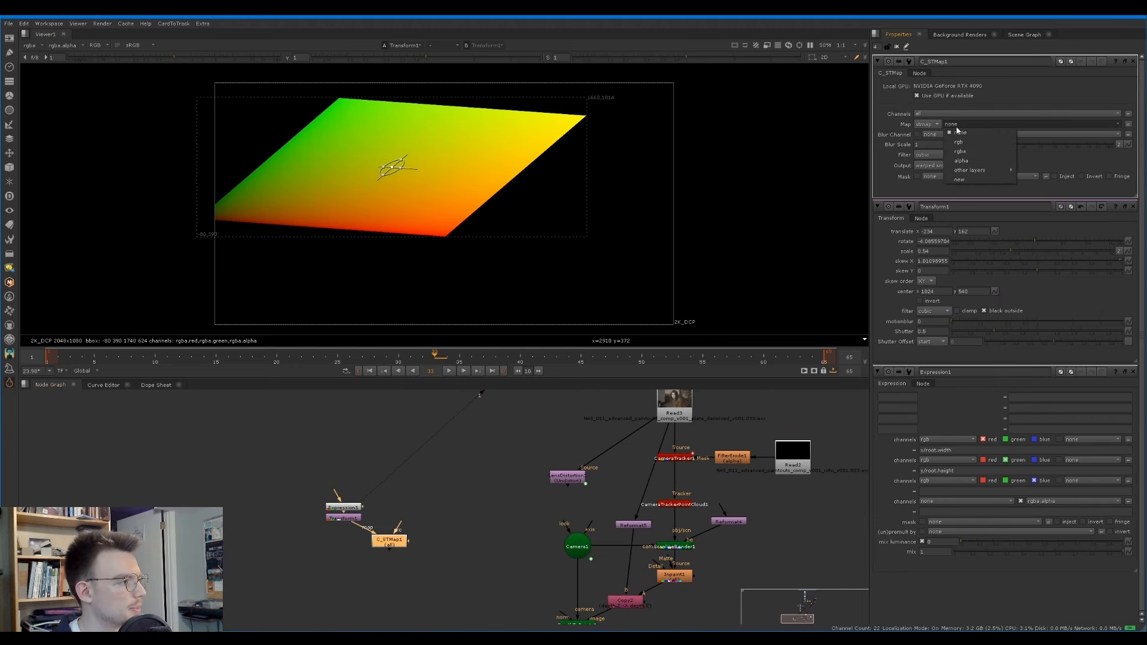
pyautogui.click(964, 147)
pyautogui.scroll(-1, 438, 480)
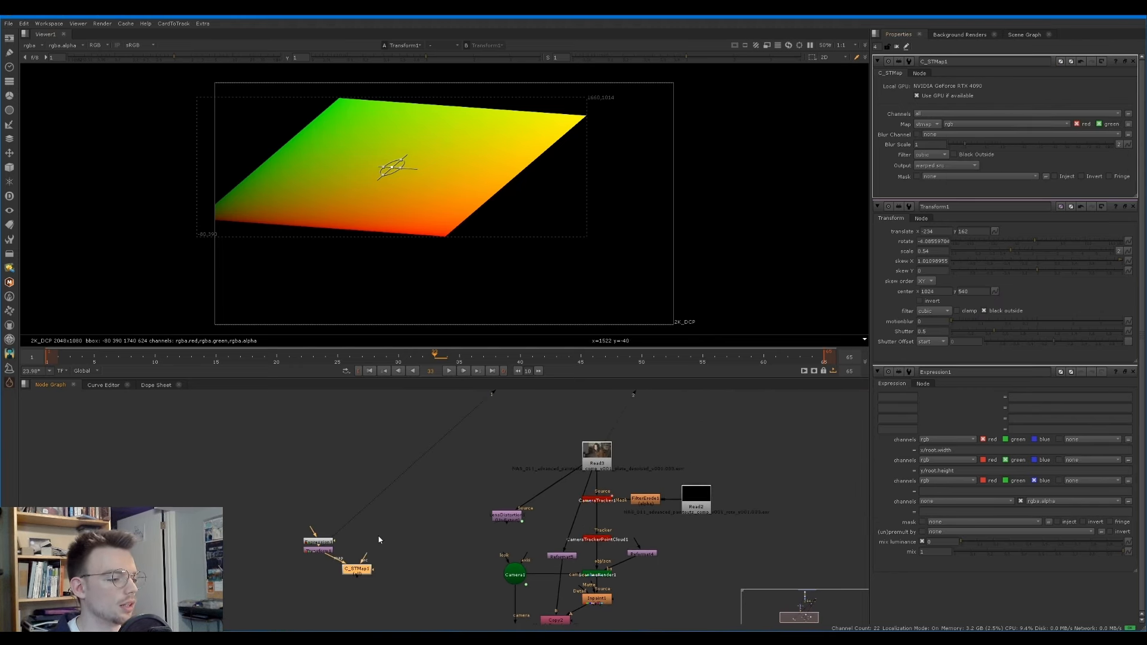
# Step: Connect C_STMap1's source input to the Read3 plate and show the warped result in the viewer
pyautogui.moveTo(365, 557); pyautogui.dragTo(601, 458)
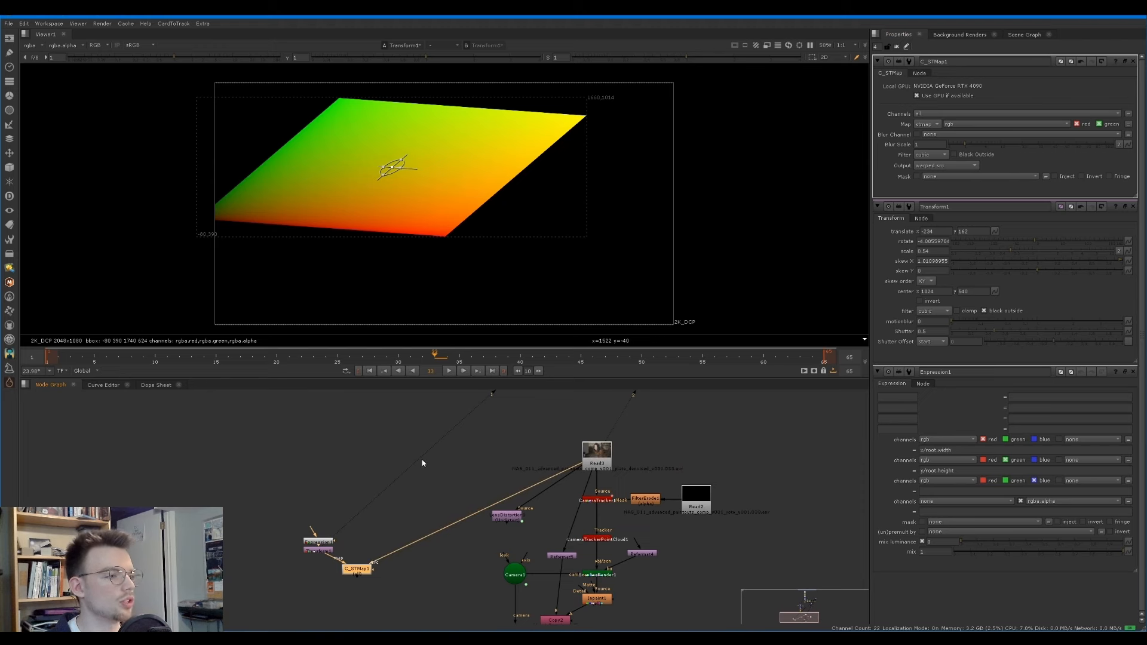
pyautogui.press('1')
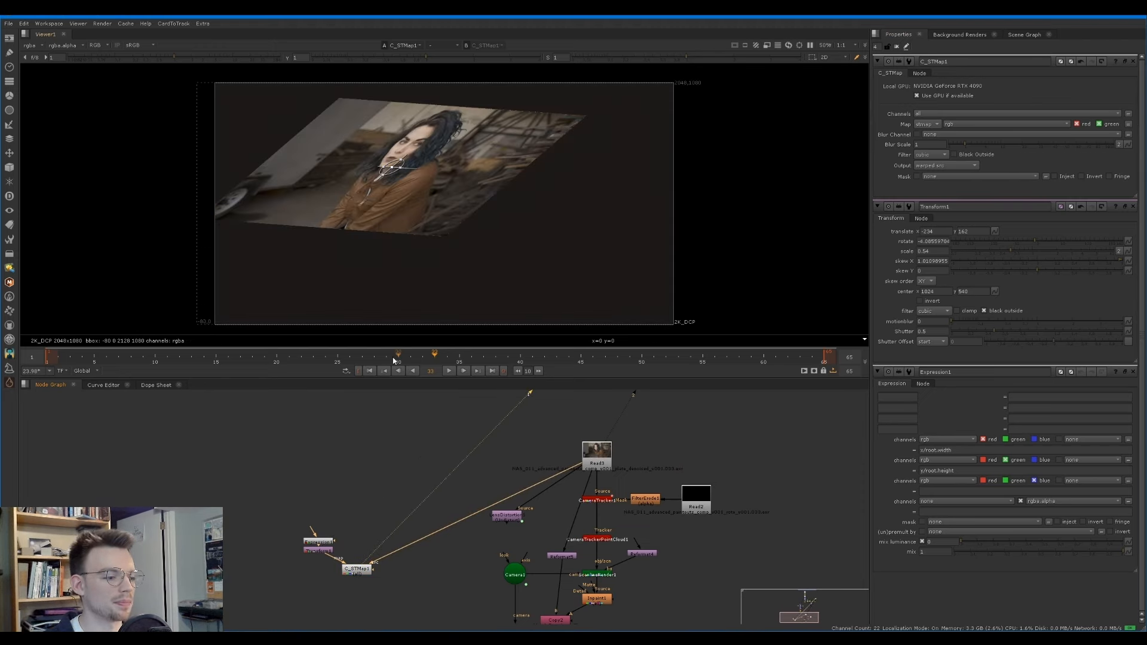
pyautogui.click(357, 569)
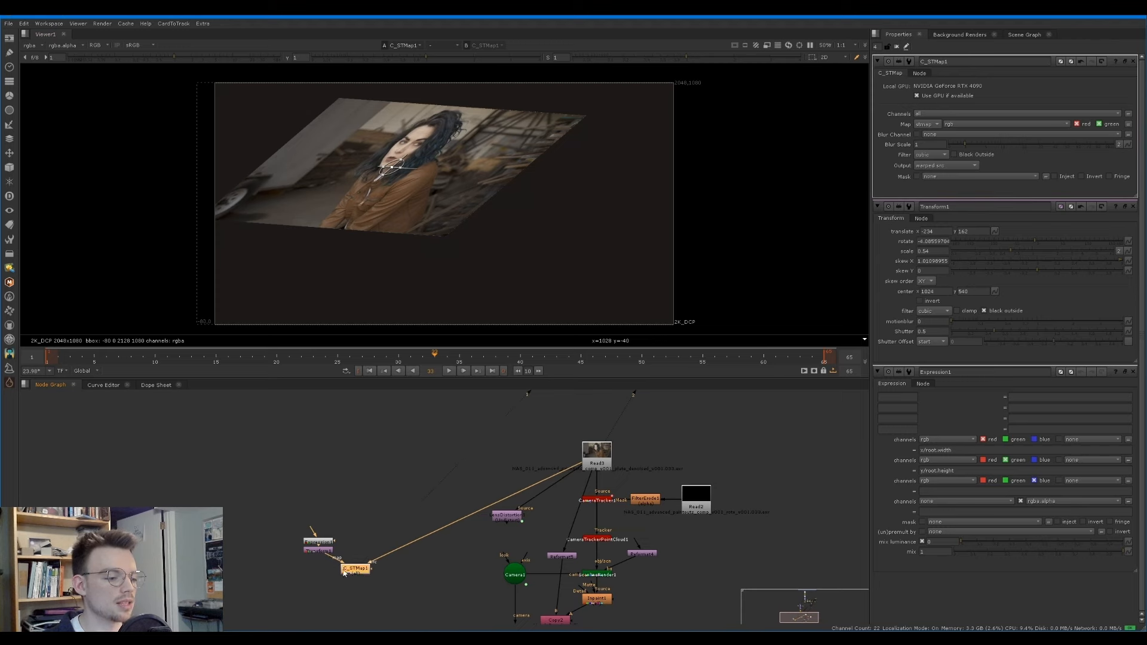
# Step: Compare Transform1's red-green gradient with C_STMap1's warped plate in the viewer
pyautogui.scroll(3, 335, 566)
pyautogui.click(319, 545)
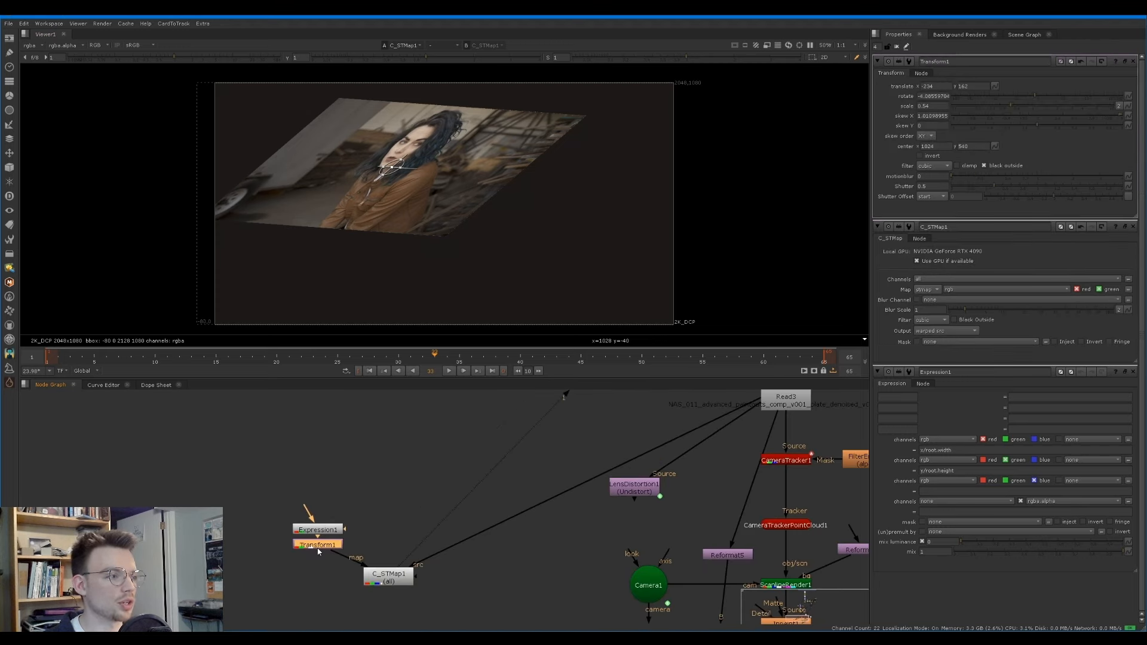
pyautogui.press('1')
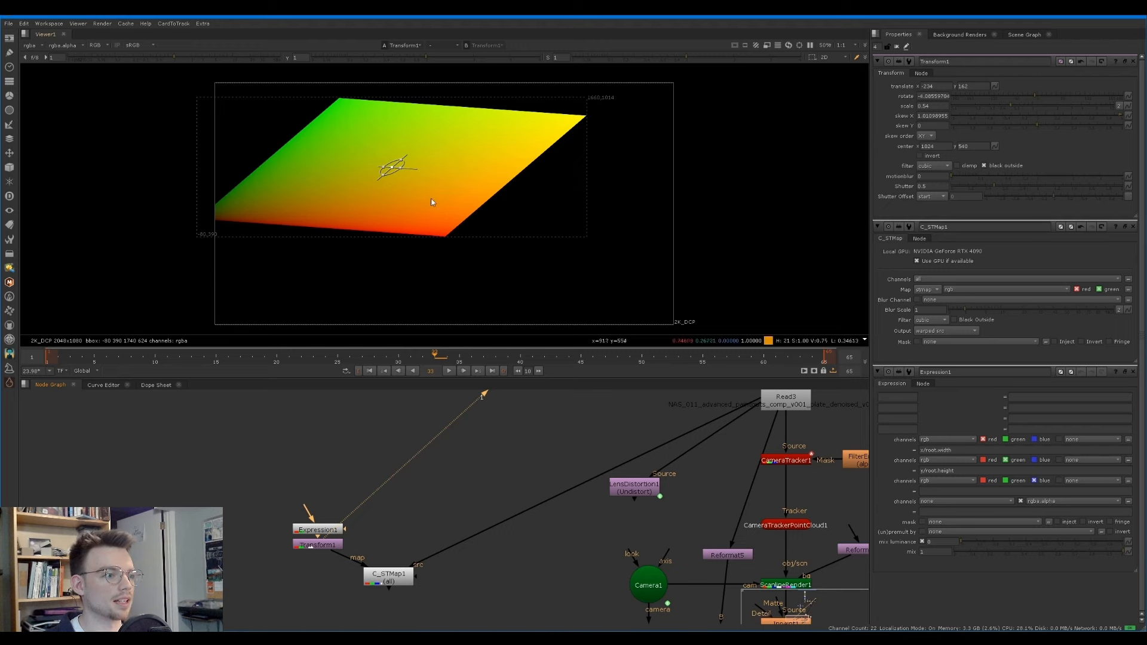
pyautogui.scroll(6, 349, 182)
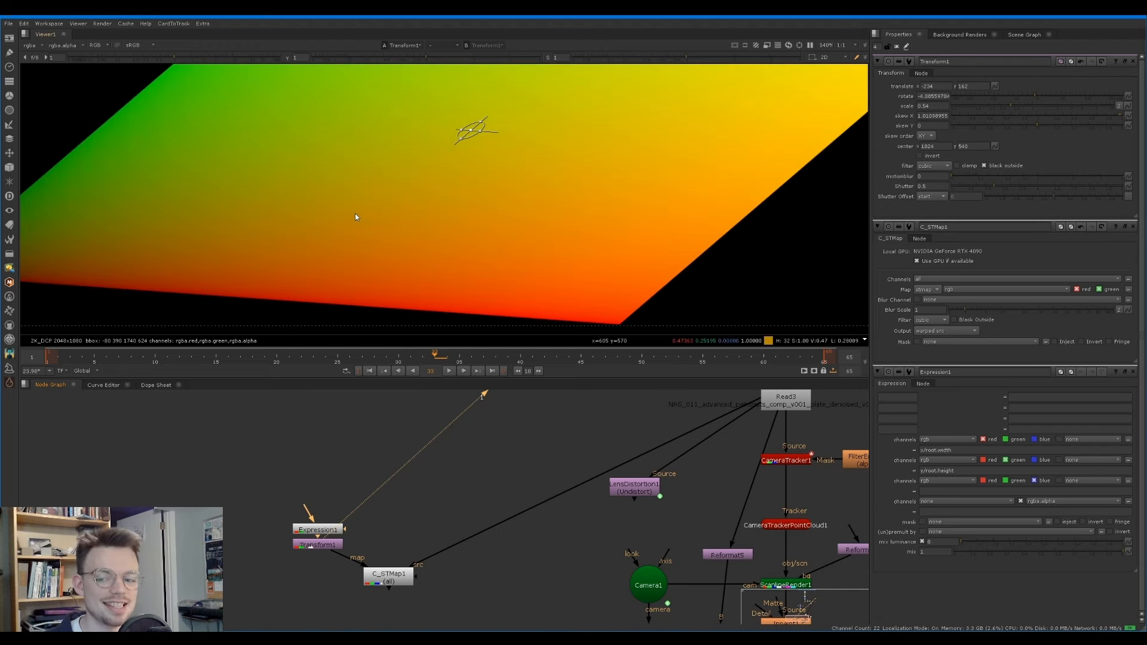
pyautogui.scroll(3, 357, 185)
pyautogui.scroll(-6, 312, 173)
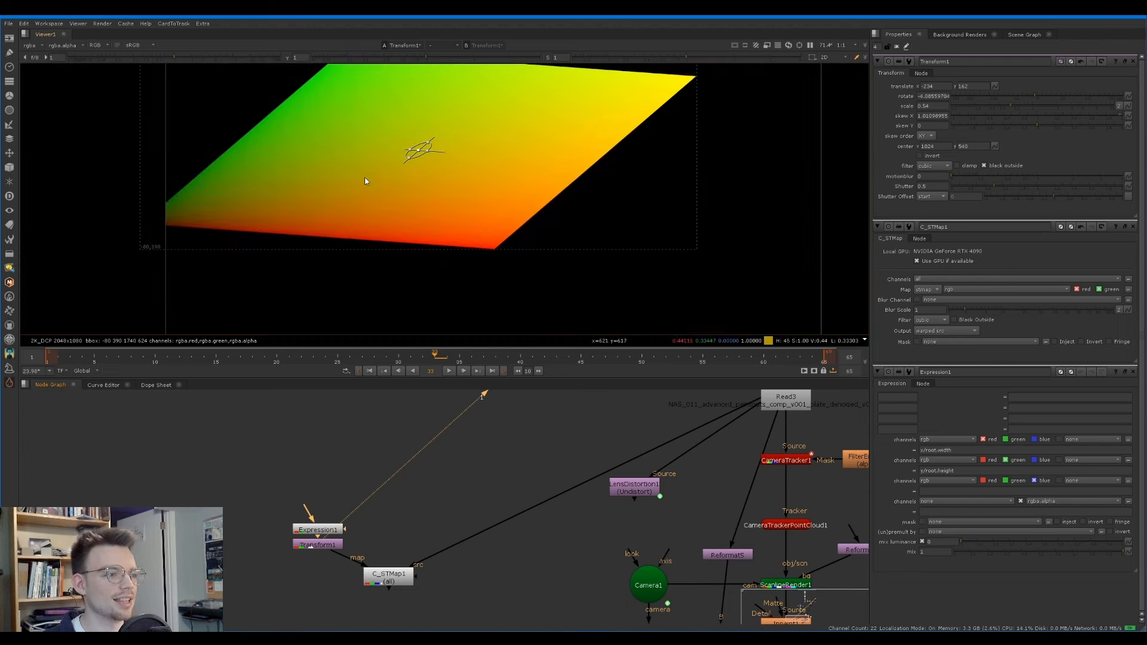
pyautogui.click(386, 578)
pyautogui.press('1')
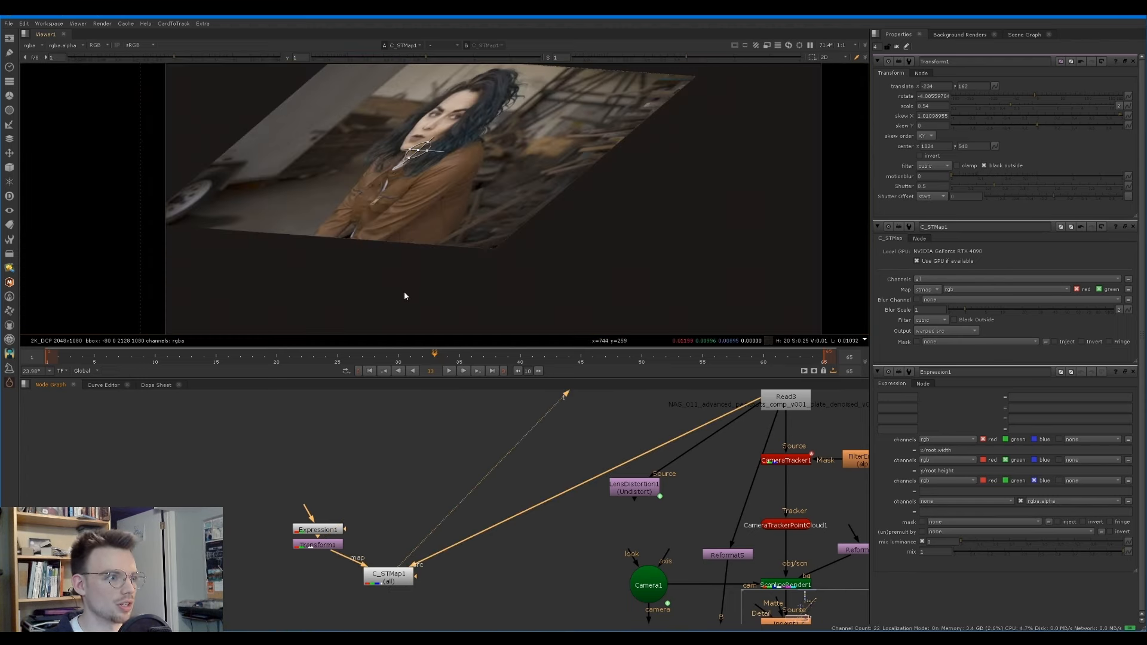
# Step: Add a Blur between Transform1 and C_STMap1 with size 71.5, viewing the result through C_STMap1
pyautogui.click(322, 545)
pyautogui.press('1')
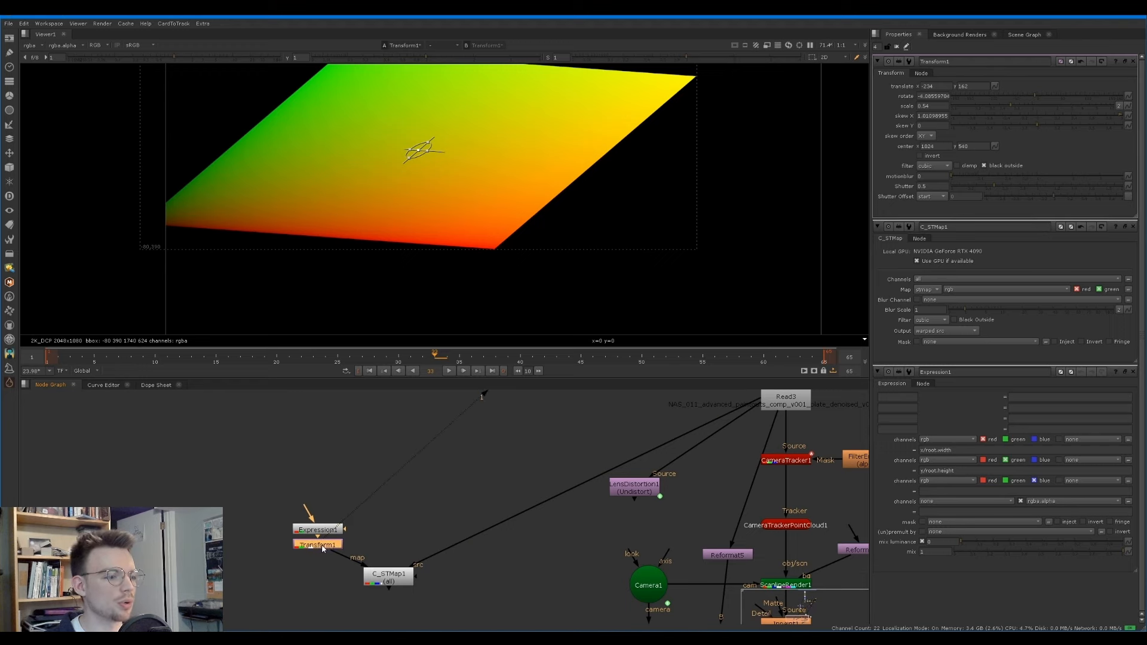
pyautogui.moveTo(320, 547); pyautogui.dragTo(354, 463, button='middle')
pyautogui.press('b')
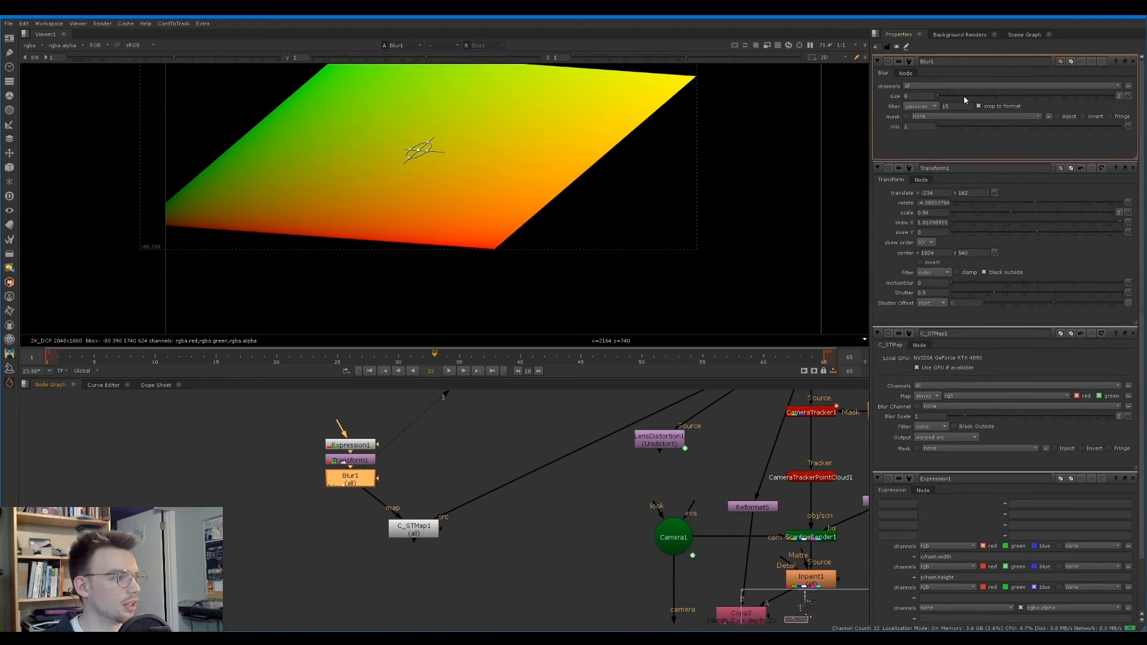
pyautogui.click(409, 528)
pyautogui.press('1')
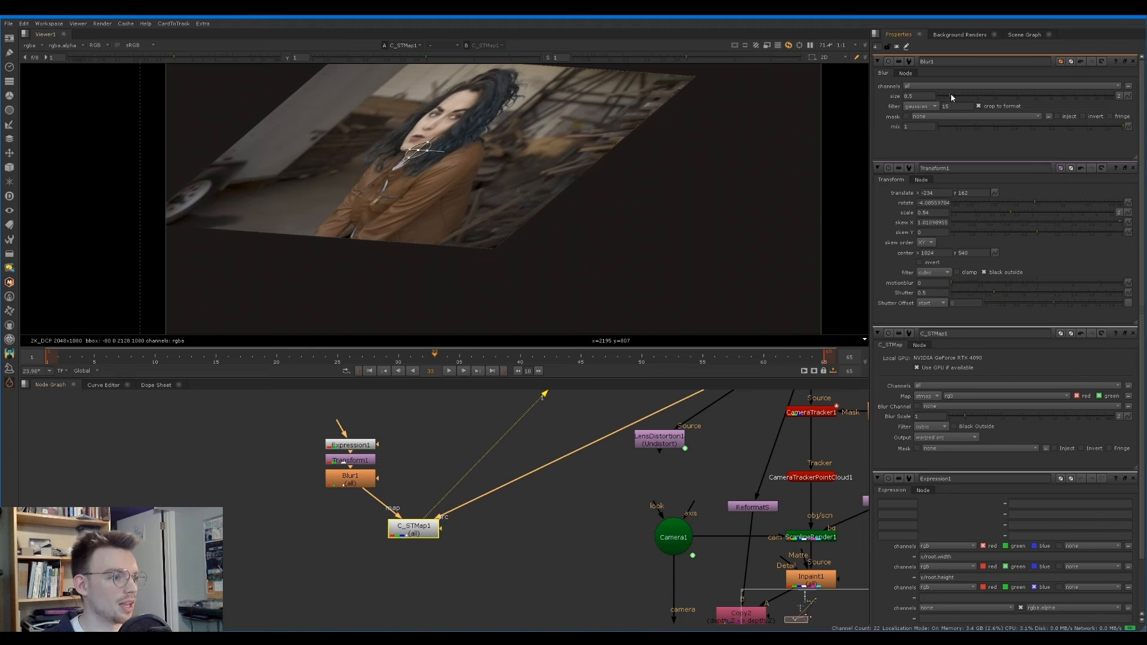
pyautogui.moveTo(951, 93)
pyautogui.mouseDown()
pyautogui.moveTo(1103, 91)
pyautogui.moveTo(1087, 94)
pyautogui.mouseUp()
pyautogui.moveTo(507, 157); pyautogui.dragTo(519, 195, button='middle')
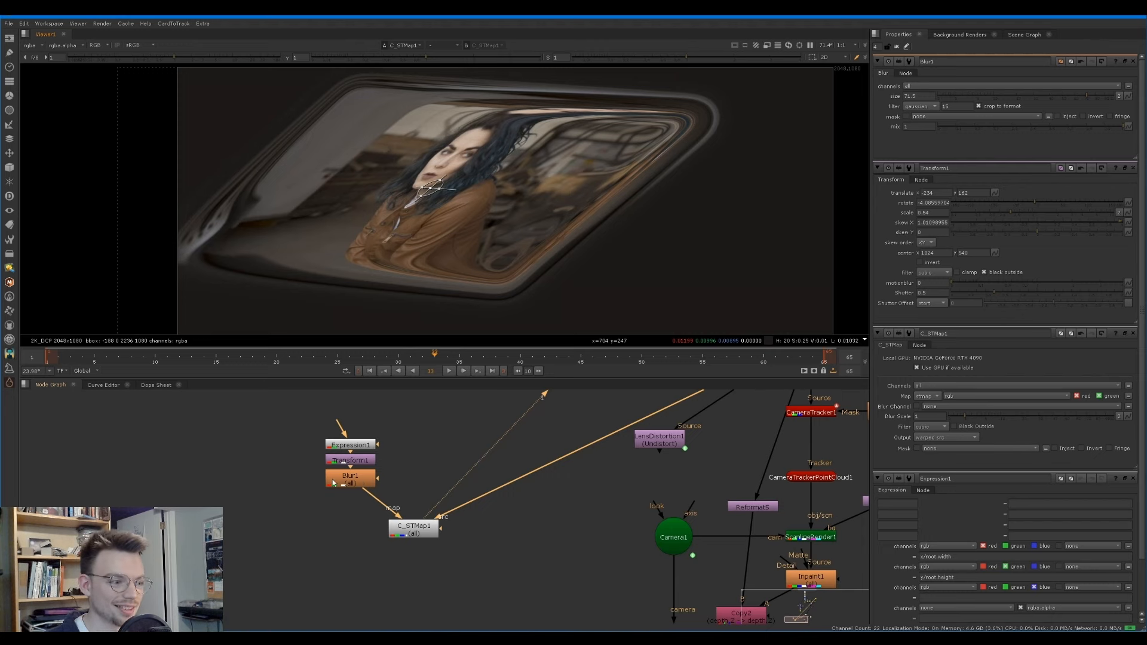
# Step: Move Expression1 out of the Transform1 branch to beside LensDistortion1 and connect Reformat5's input to it instead of the Read3 plate
pyautogui.scroll(-2, 334, 483)
pyautogui.moveTo(238, 434); pyautogui.dragTo(394, 457)
pyautogui.moveTo(405, 464); pyautogui.dragTo(355, 508, button='middle')
pyautogui.moveTo(355, 507); pyautogui.dragTo(466, 487)
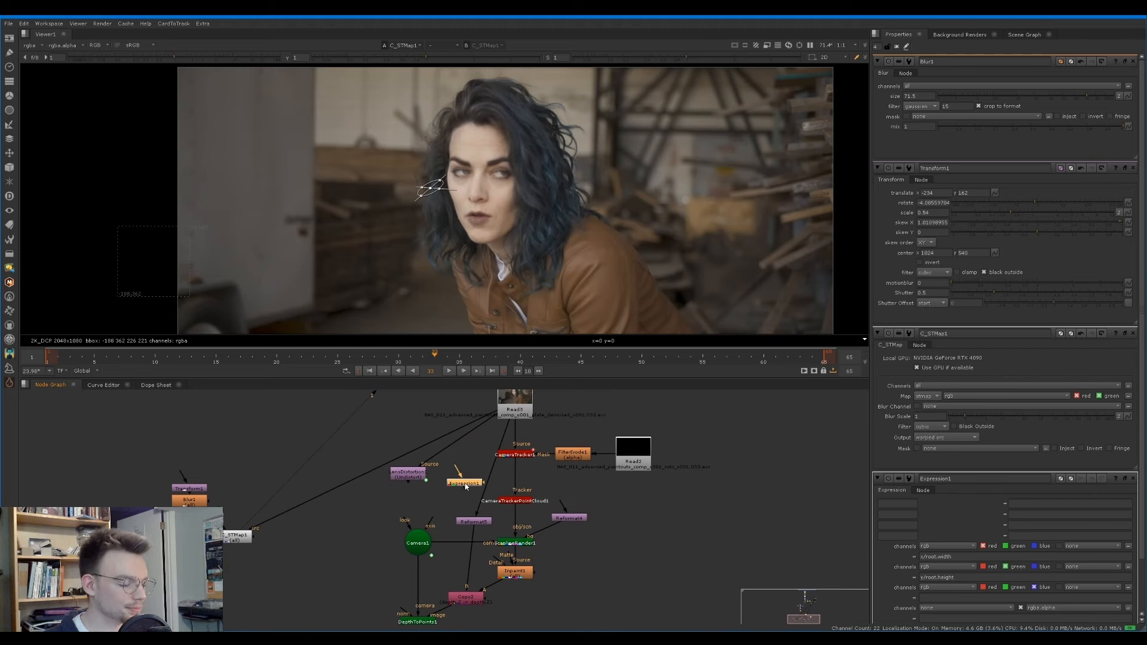
pyautogui.click(519, 414)
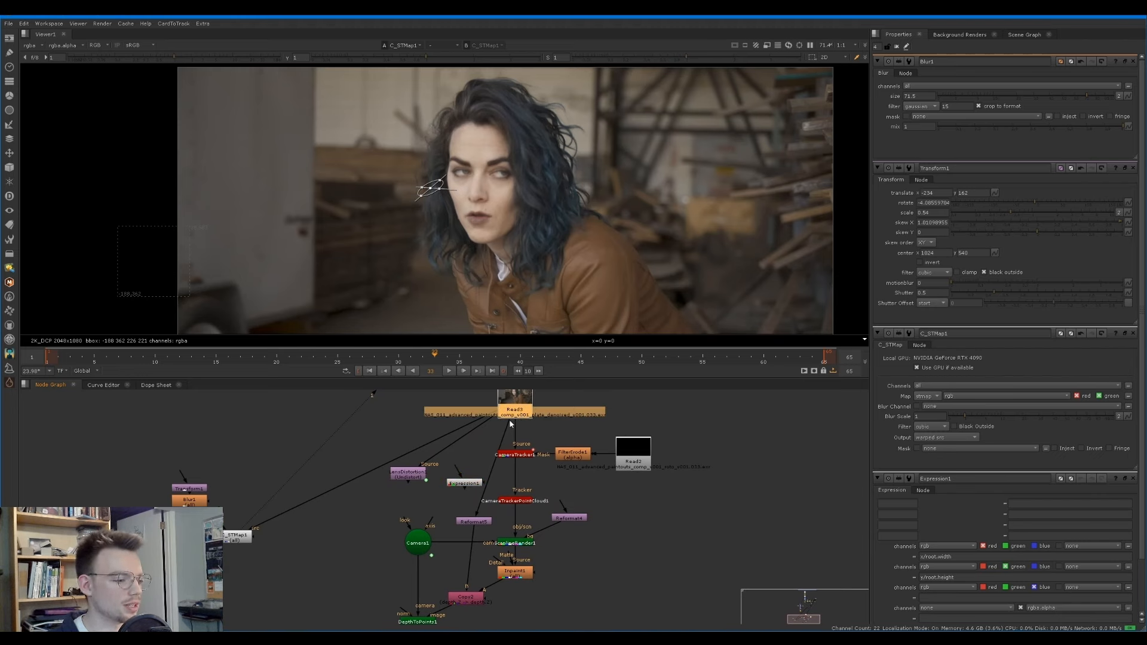
pyautogui.moveTo(510, 424); pyautogui.dragTo(518, 415, button='middle')
pyautogui.moveTo(498, 472); pyautogui.dragTo(476, 476)
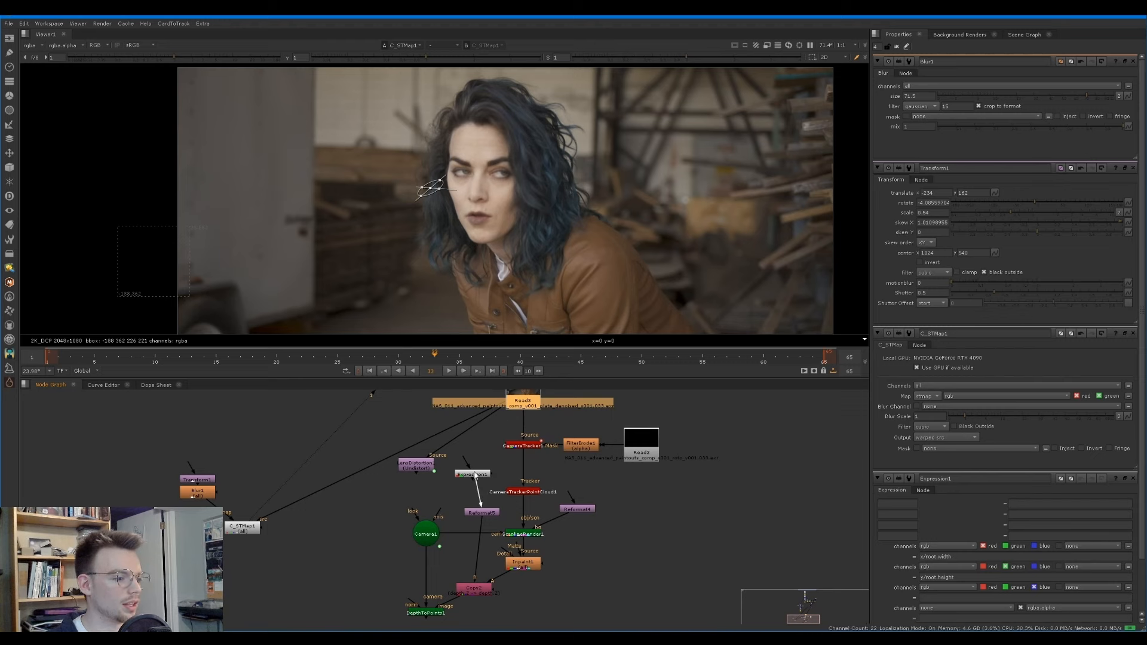
pyautogui.moveTo(481, 516); pyautogui.dragTo(476, 517)
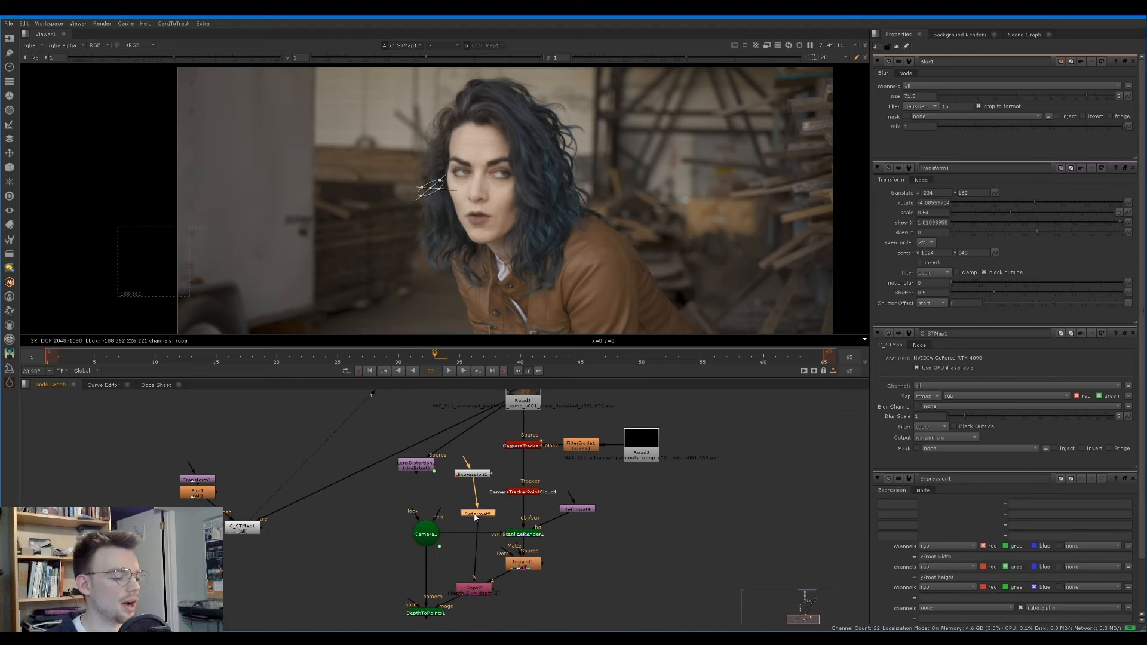
# Step: Duplicate ScanlineRender1 below DepthToPoints1, connect its object input to DepthToPoints1 and its camera input to Camera1, and view the render
pyautogui.click(423, 614)
pyautogui.moveTo(422, 616); pyautogui.dragTo(409, 560, button='middle')
pyautogui.click(512, 479)
pyautogui.hotkey('ctrl', 'c')
pyautogui.hotkey('ctrl', 'v')
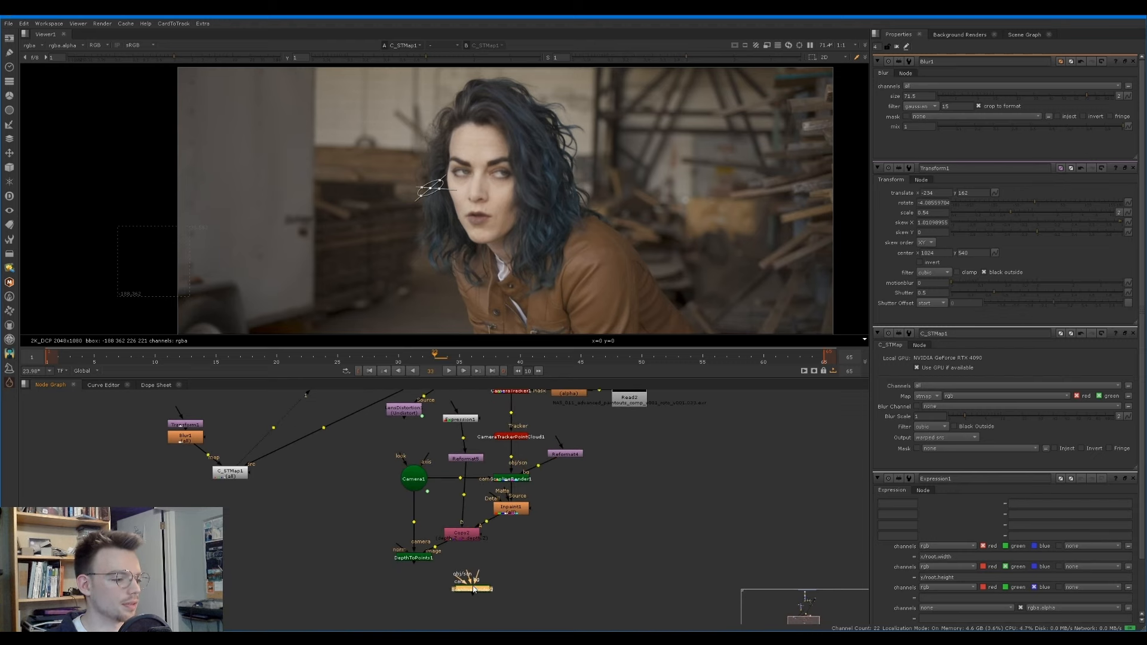
pyautogui.moveTo(474, 590); pyautogui.dragTo(426, 563)
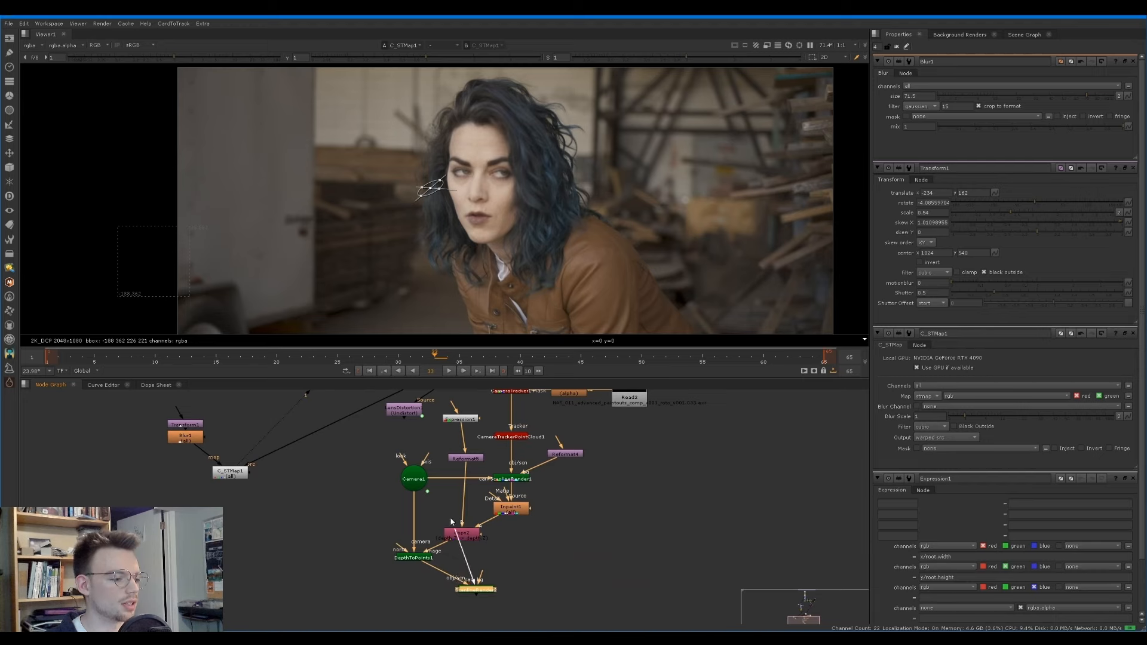
pyautogui.moveTo(452, 522); pyautogui.dragTo(416, 481)
pyautogui.press('1')
pyautogui.doubleClick(485, 592)
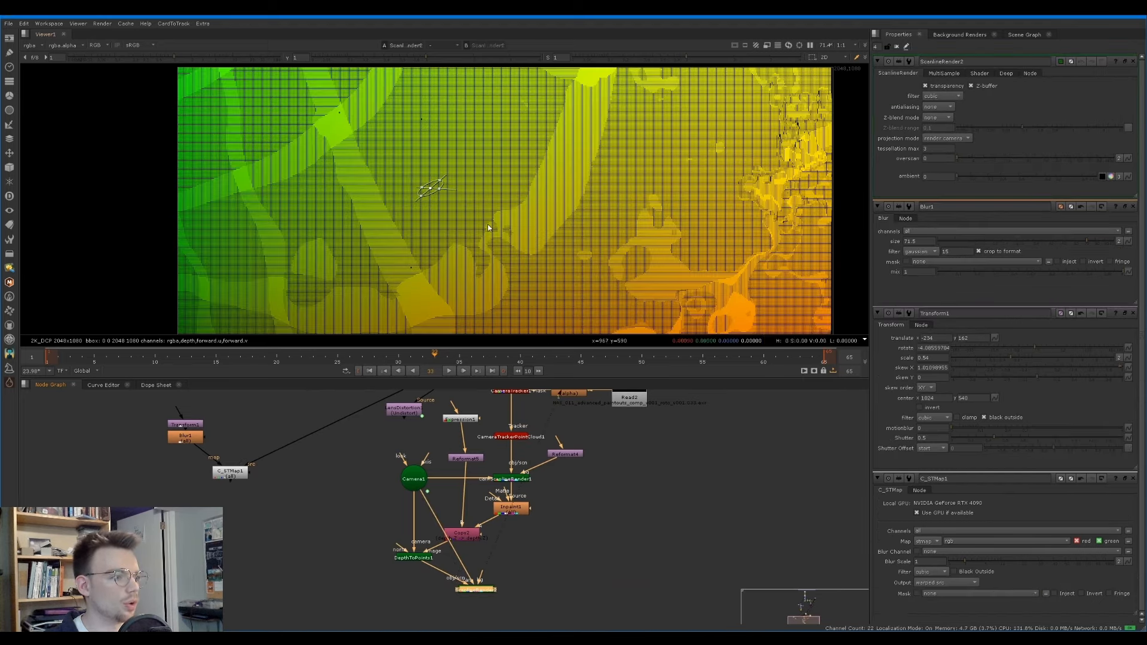
pyautogui.scroll(-3, 496, 221)
pyautogui.scroll(3, 512, 279)
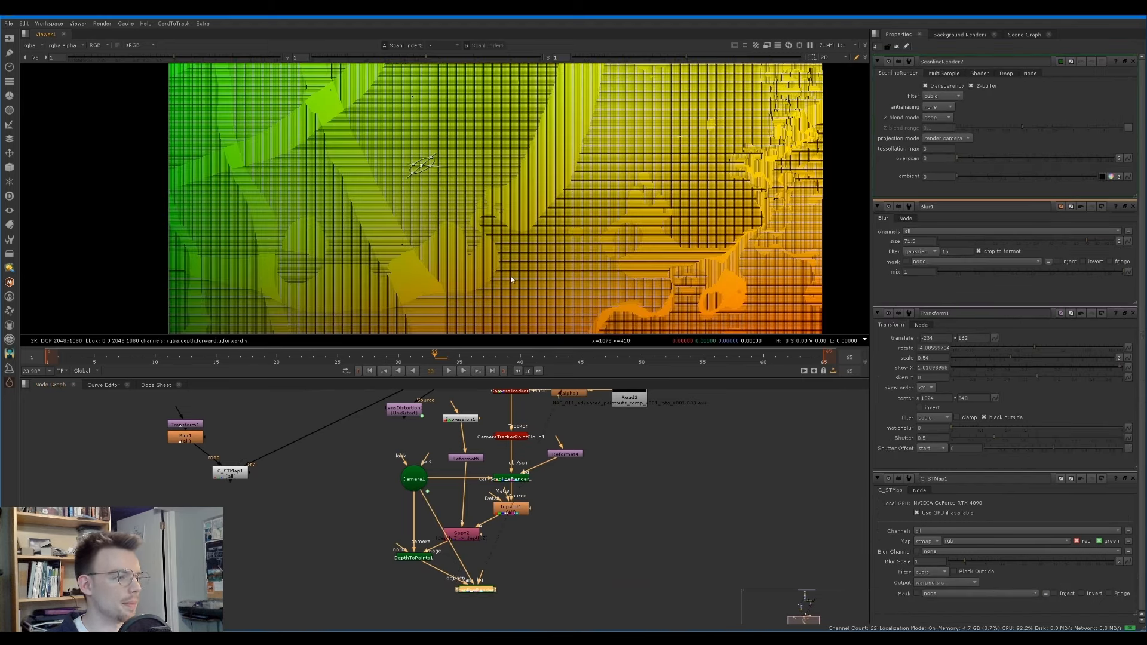
# Step: Open the DepthToPoints1 and Blur1 settings, and check Blur1's output against the ScanlineRender2 render in the viewer
pyautogui.doubleClick(411, 558)
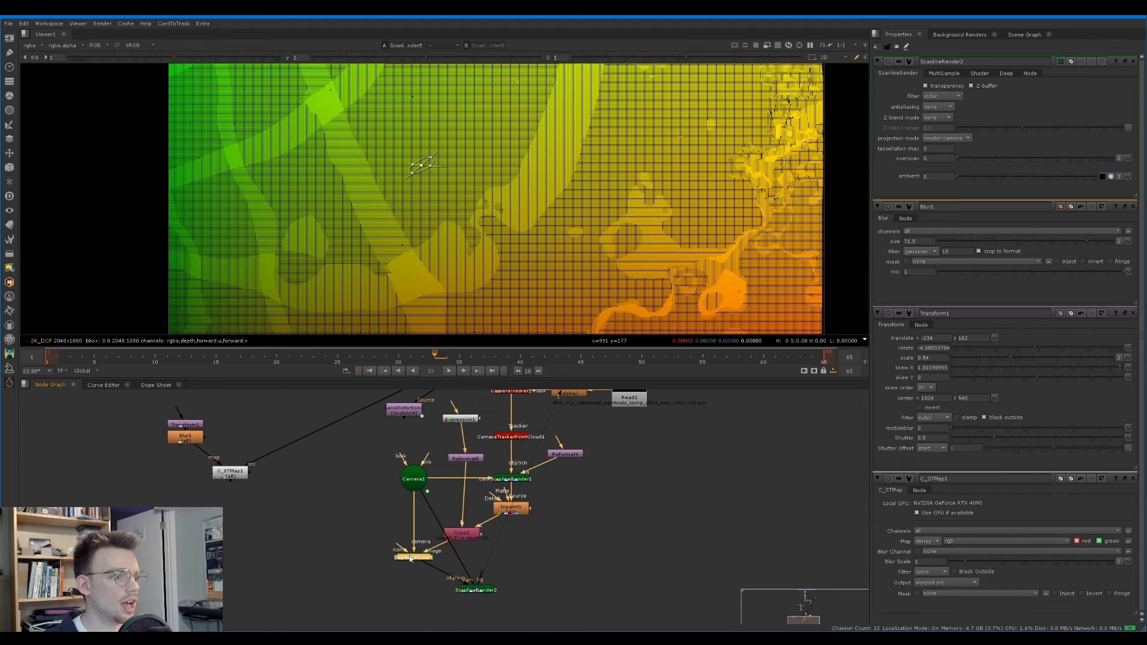
pyautogui.click(193, 441)
pyautogui.press('1')
pyautogui.doubleClick(192, 441)
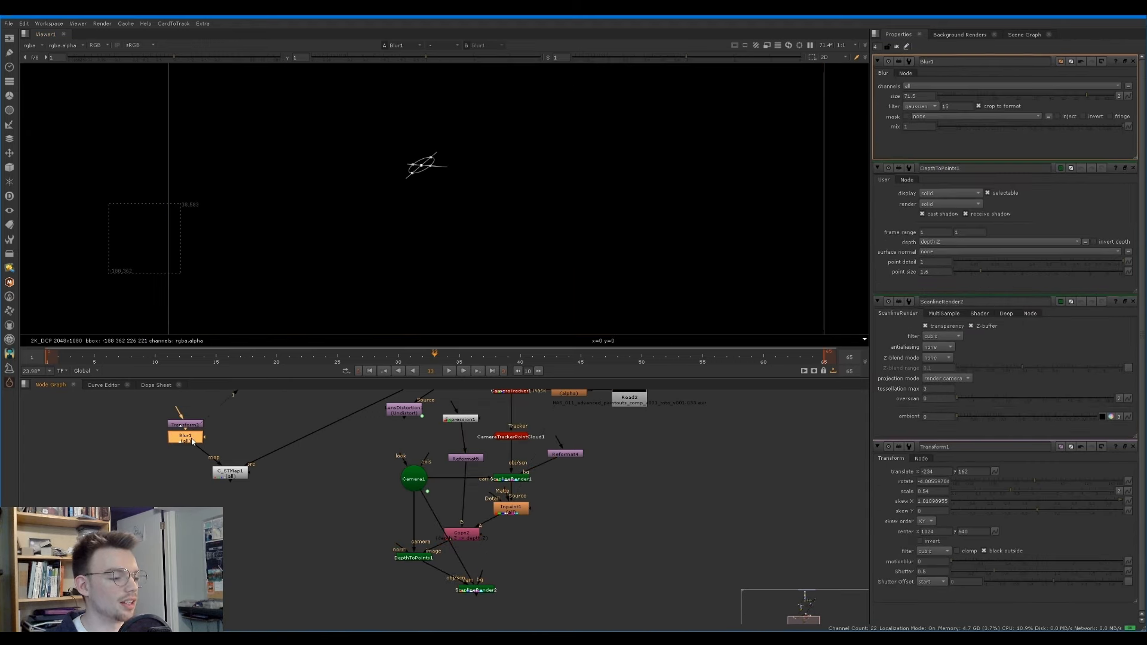
pyautogui.click(476, 589)
pyautogui.press('1')
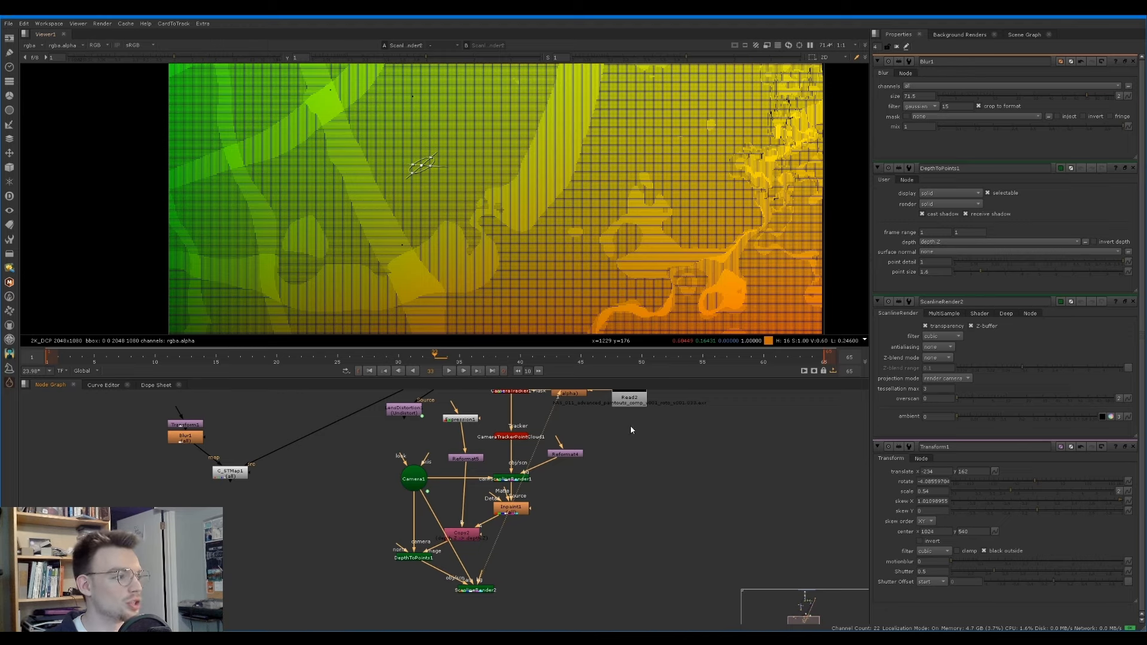
# Step: Set DepthToPoints1's point detail to 0.068 and point size to 4.95
pyautogui.doubleClick(396, 558)
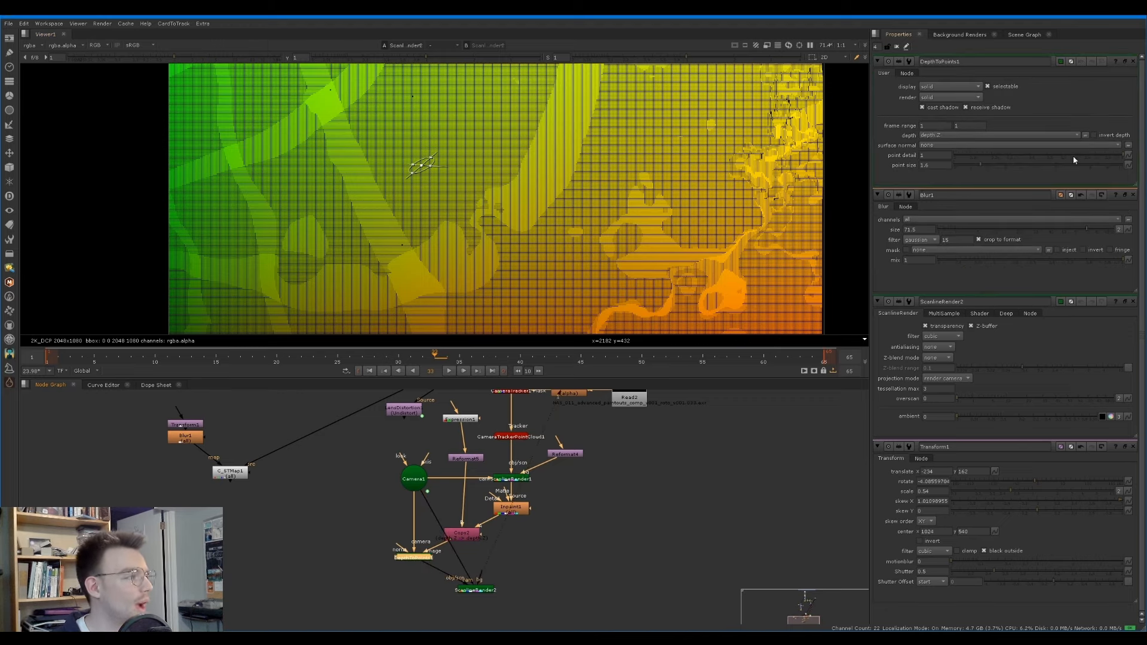
pyautogui.moveTo(1073, 156); pyautogui.dragTo(998, 154)
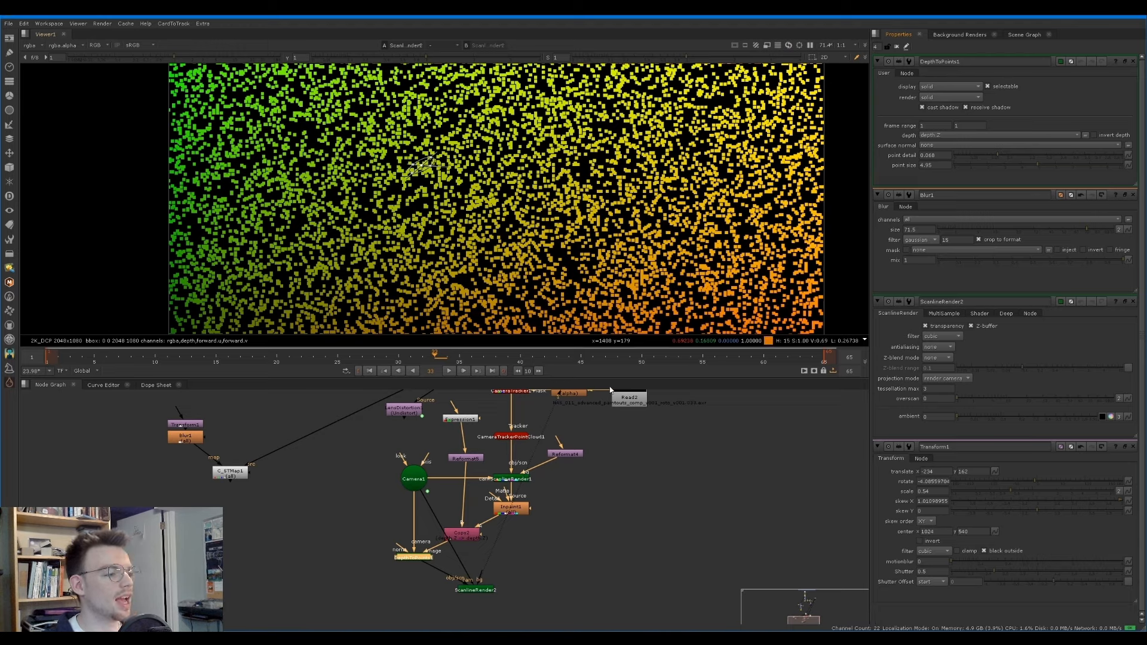
# Step: Add a Blur after ScanlineRender2 with size 18.5
pyautogui.moveTo(504, 578); pyautogui.dragTo(507, 539, button='middle')
pyautogui.moveTo(485, 554); pyautogui.dragTo(487, 546)
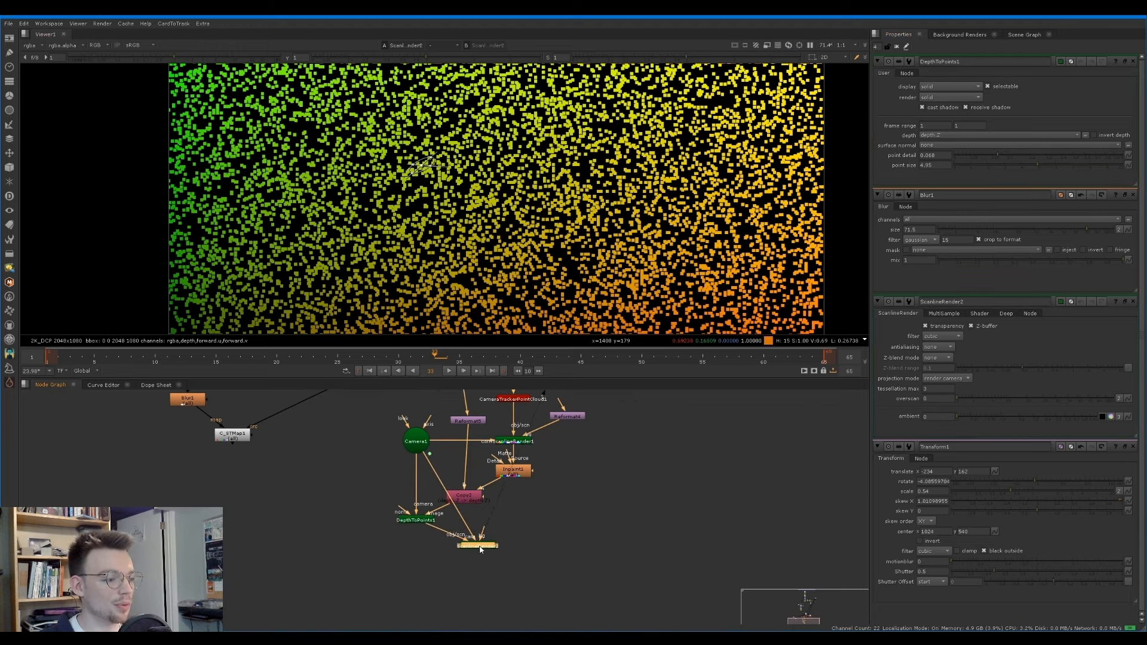
pyautogui.press('b')
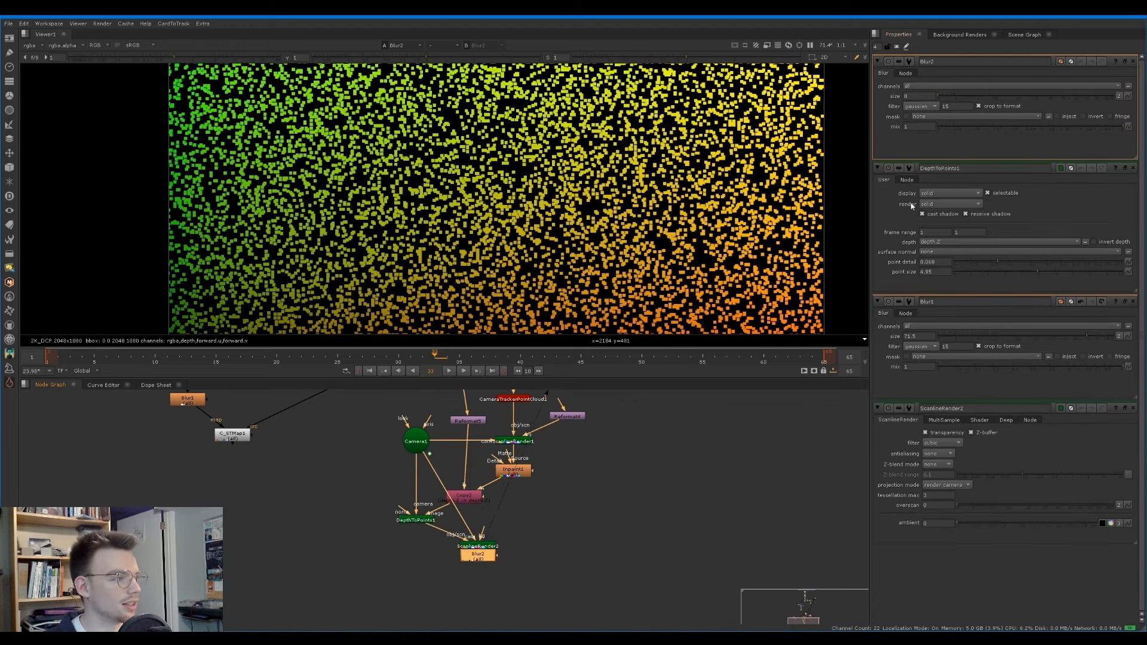
pyautogui.moveTo(937, 96); pyautogui.dragTo(1014, 97)
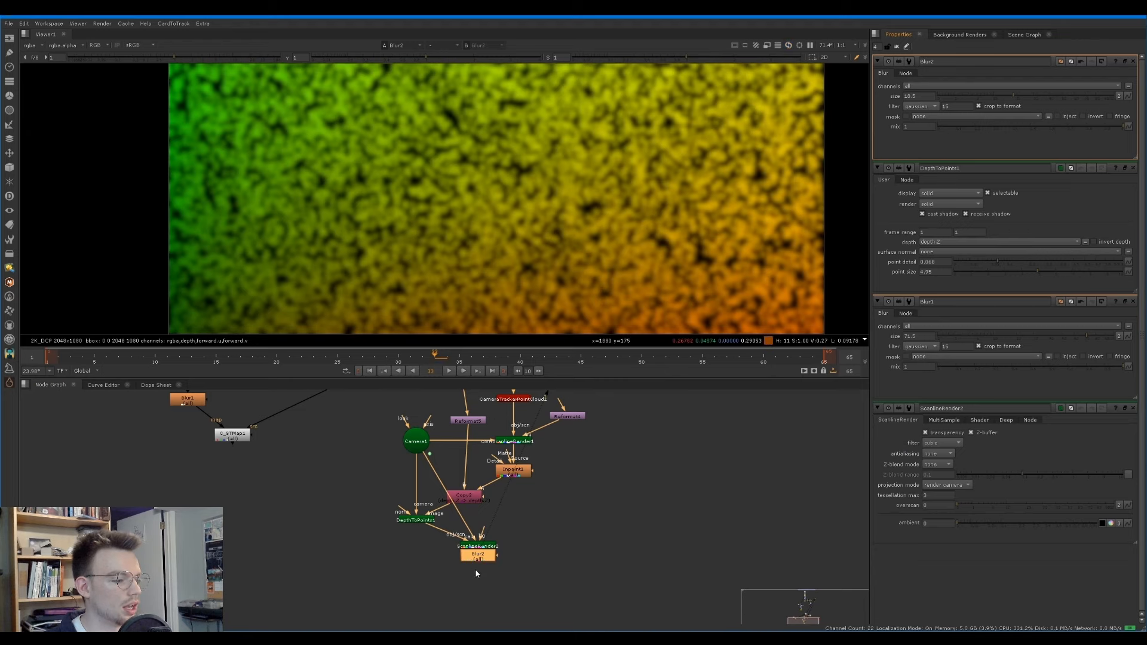
# Step: Add an Unpremult node after Blur2 and inspect the resulting gradient across the frame
pyautogui.click(476, 572)
pyautogui.moveTo(477, 561); pyautogui.dragTo(477, 565)
pyautogui.press('Tab')
pyautogui.write('unpre')
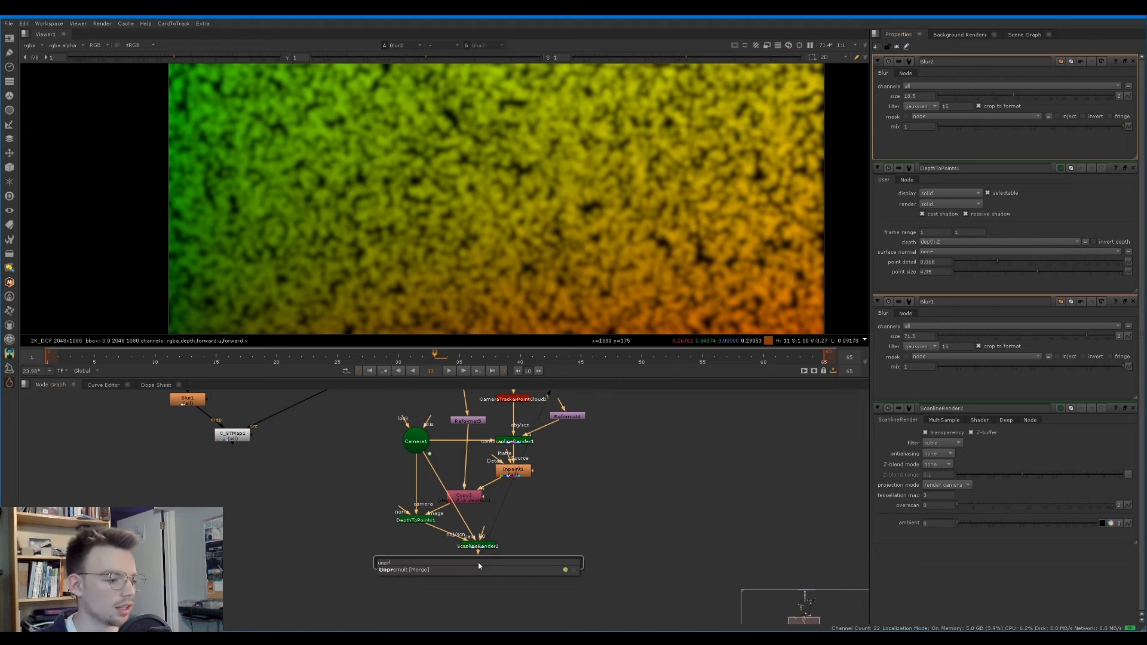
pyautogui.press('Return')
pyautogui.scroll(-2, 427, 245)
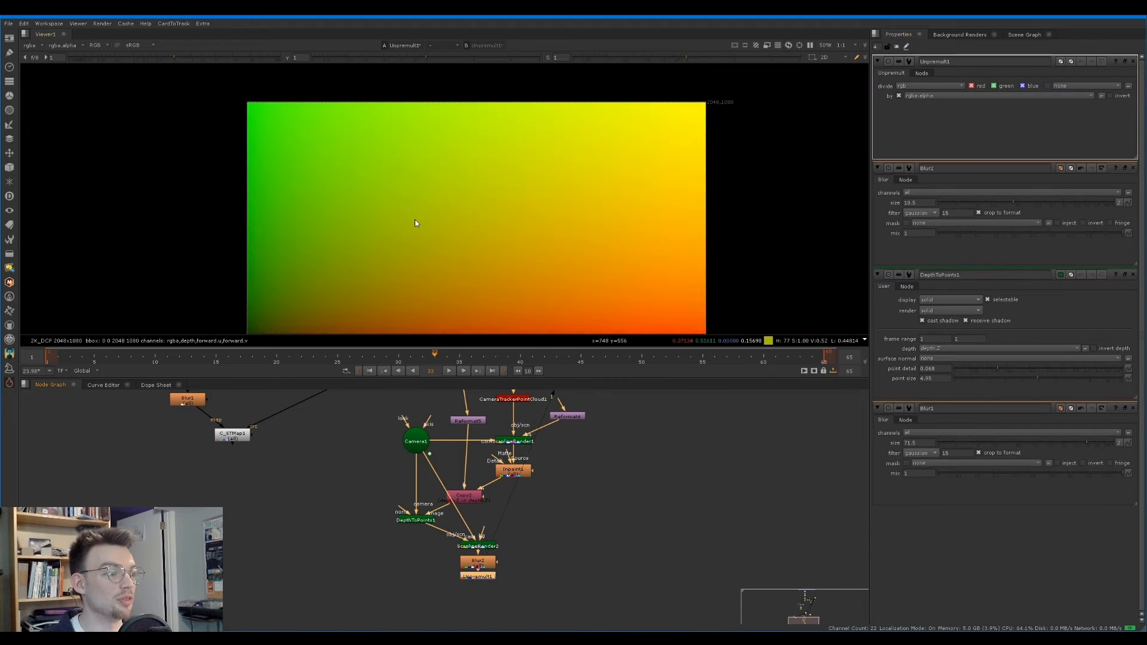
pyautogui.scroll(2, 383, 253)
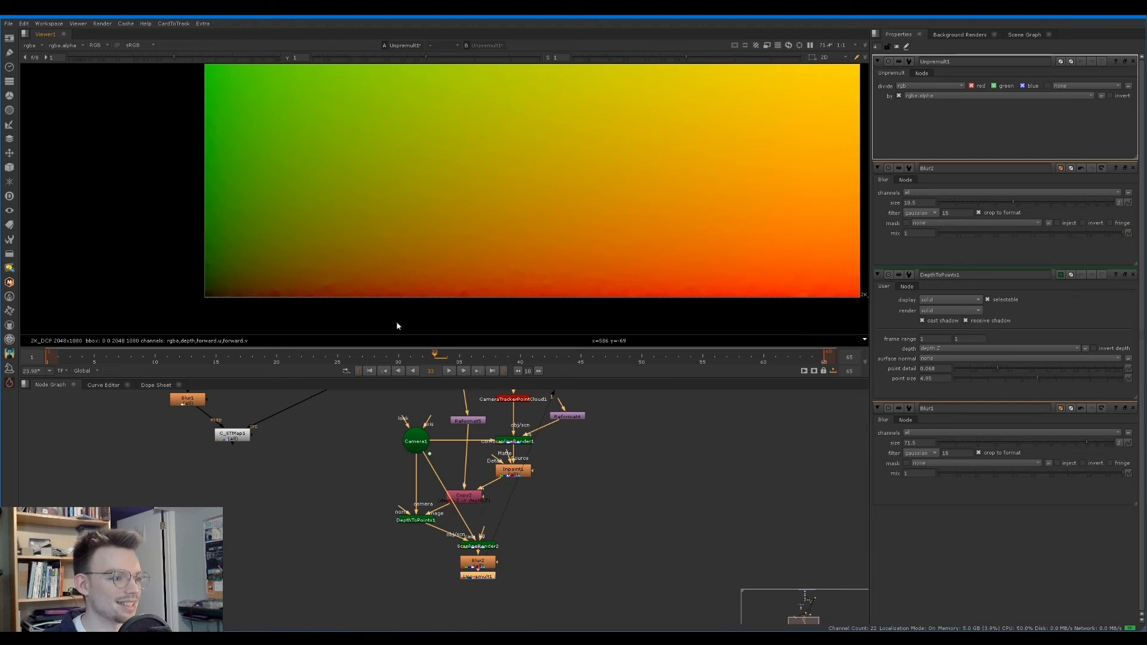
# Step: Increase Blur2's size to about 59 to smooth the lower edge of the gradient
pyautogui.scroll(3, 299, 289)
pyautogui.doubleClick(478, 561)
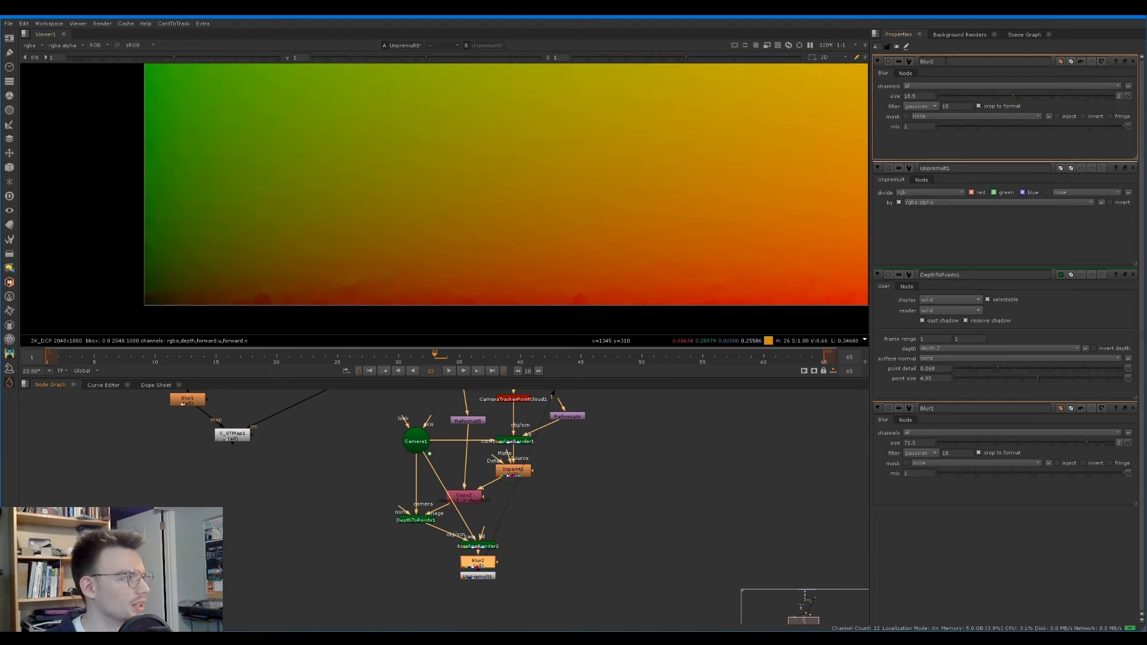
pyautogui.moveTo(1025, 95); pyautogui.dragTo(1075, 95)
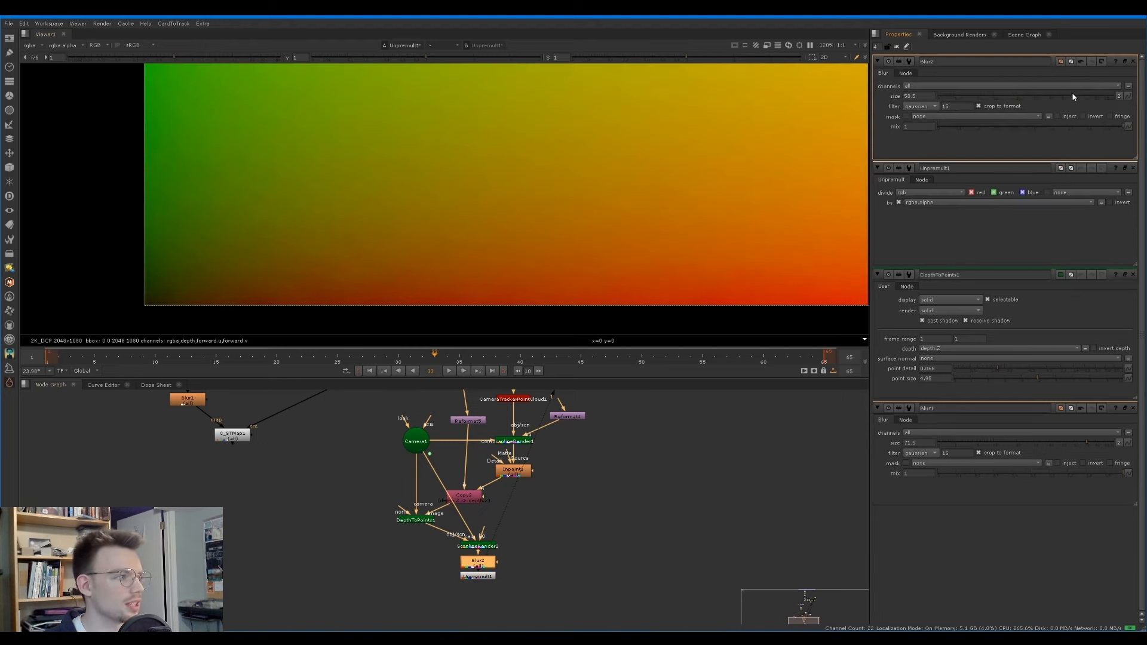
# Step: Connect C_STMap1's map input to Unpremult1, view C_STMap1 with its properties open, and place the node lower in the graph
pyautogui.scroll(-7, 540, 167)
pyautogui.scroll(2, 538, 215)
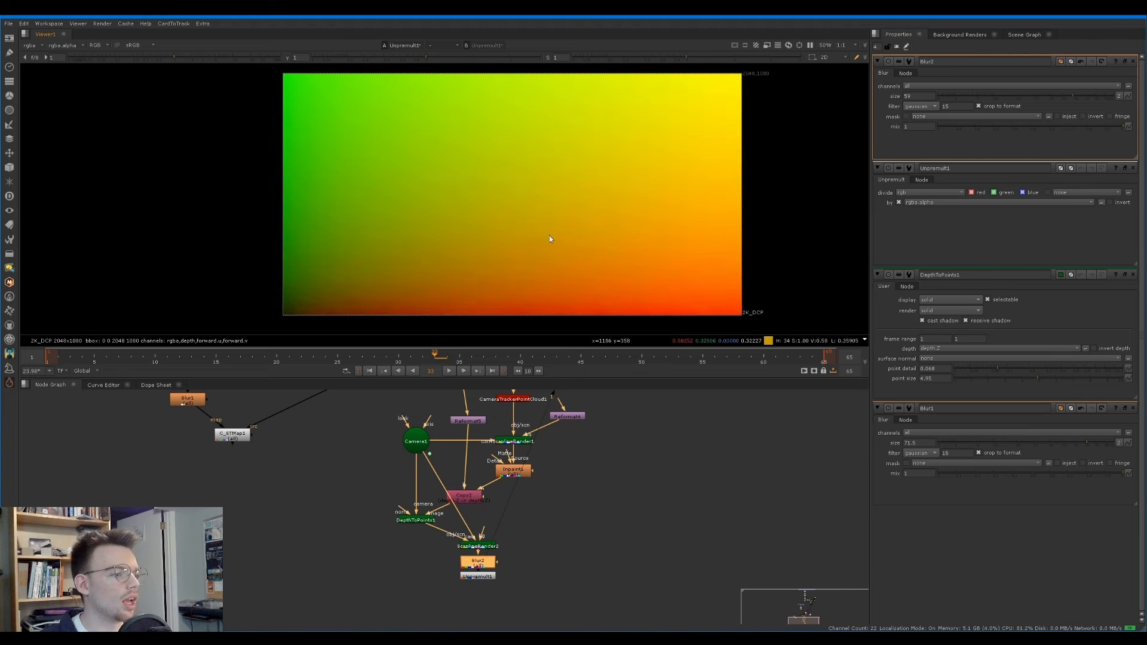
pyautogui.scroll(1, 264, 506)
pyautogui.click(238, 409)
pyautogui.scroll(-3, 245, 463)
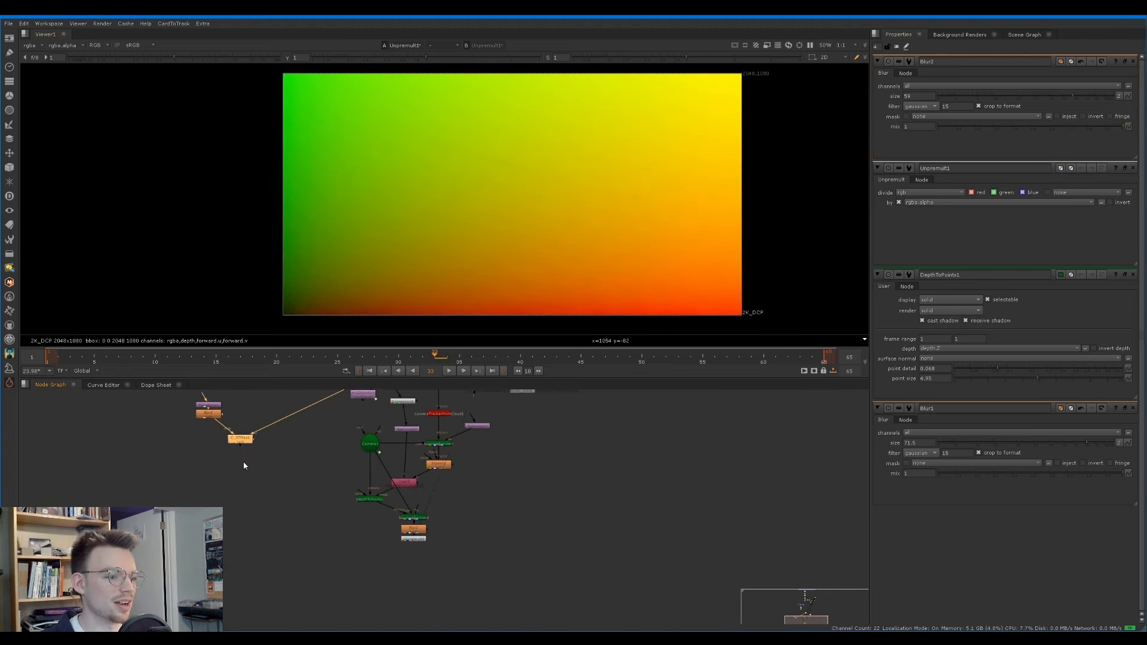
pyautogui.moveTo(415, 561); pyautogui.dragTo(414, 531)
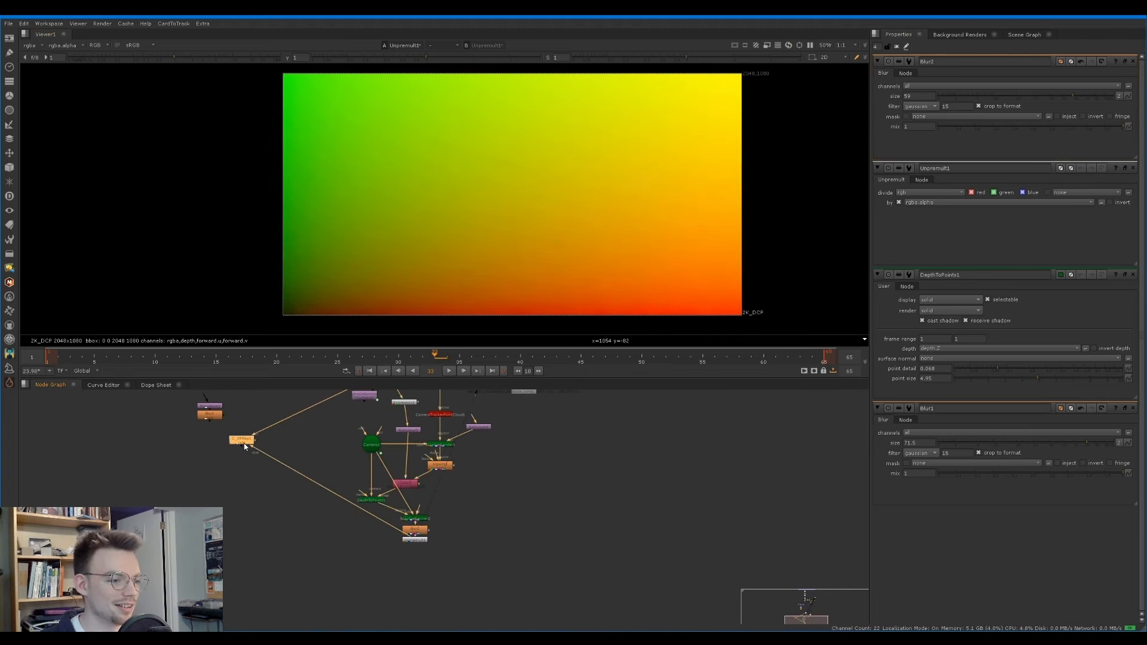
pyautogui.press('1')
pyautogui.doubleClick(243, 443)
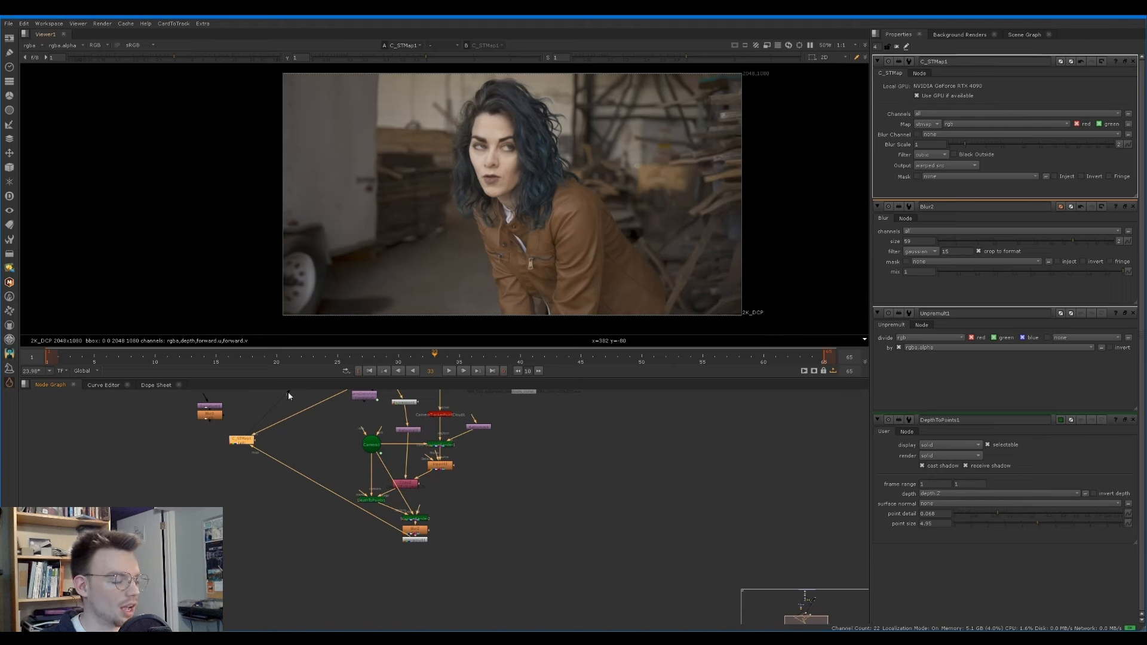
pyautogui.moveTo(249, 448); pyautogui.dragTo(255, 506)
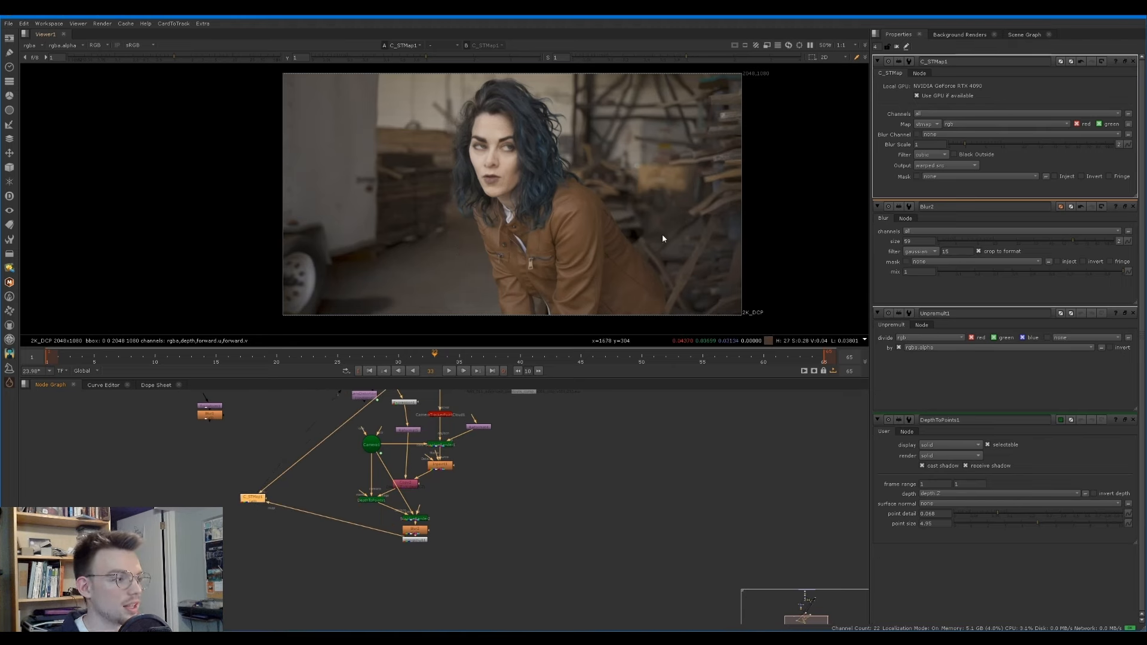
pyautogui.scroll(3, 255, 505)
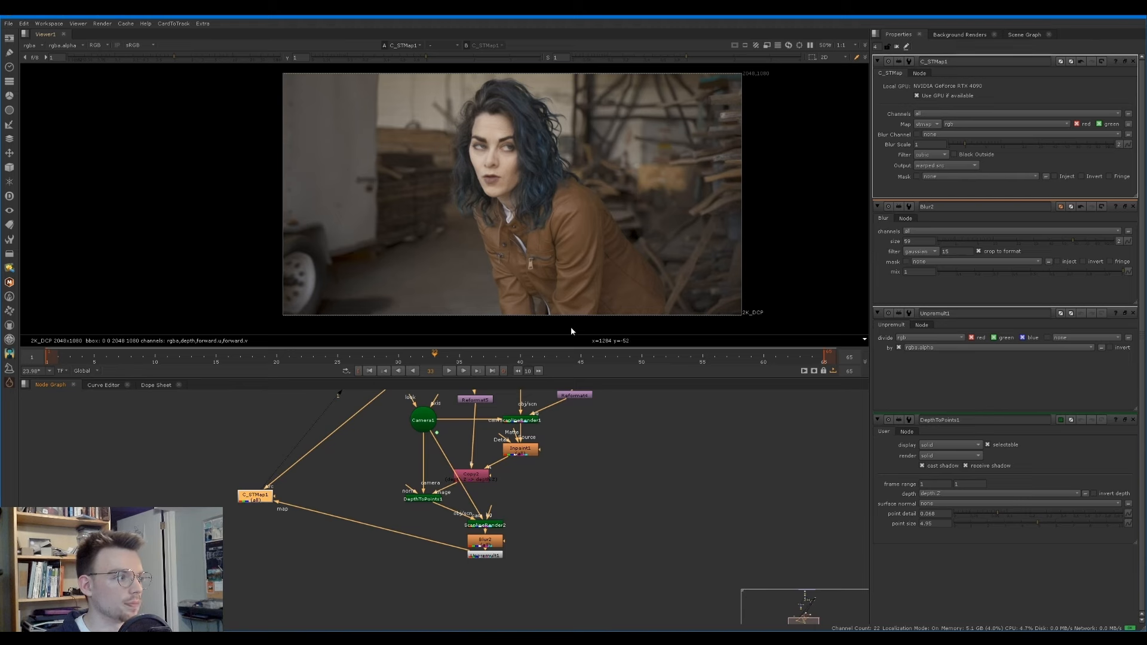
# Step: Check C_STMap1's Output options, play the warped plate forward and backward, and return to frame 1
pyautogui.click(922, 166)
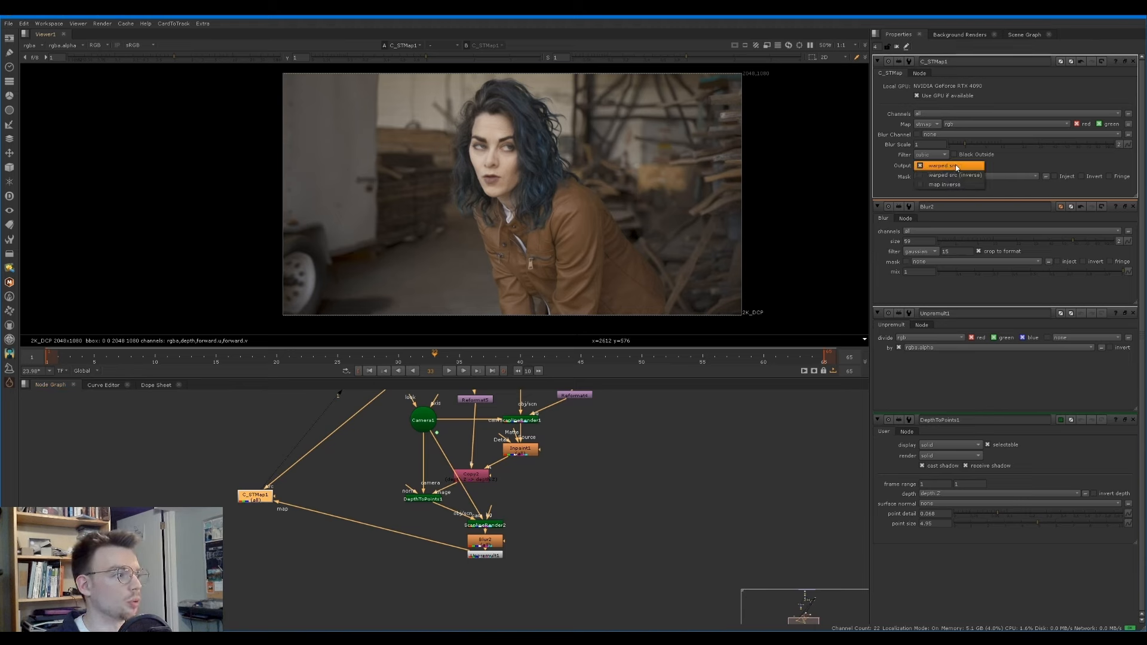
pyautogui.click(1002, 163)
pyautogui.press('l')
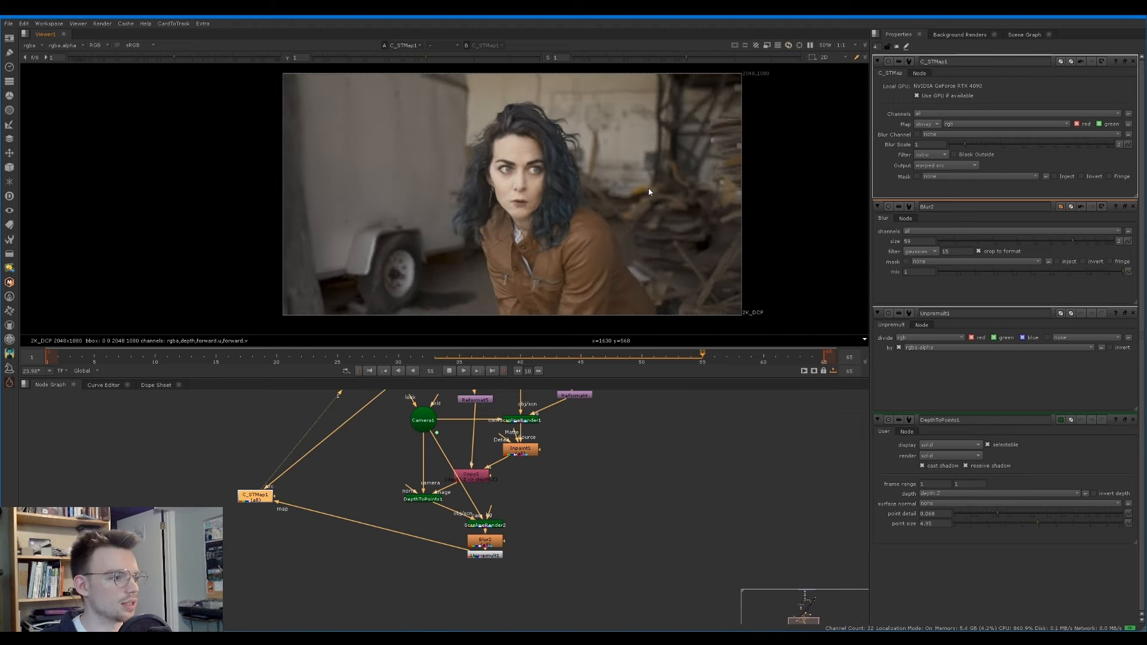
pyautogui.press('j')
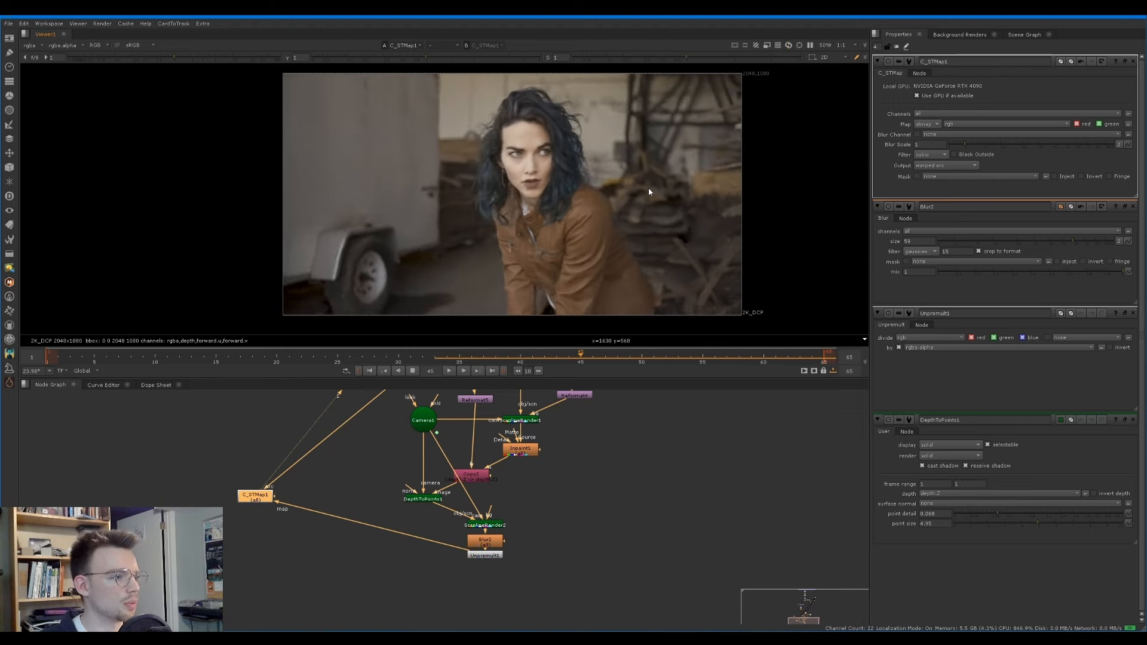
pyautogui.press('k')
pyautogui.click(48, 358)
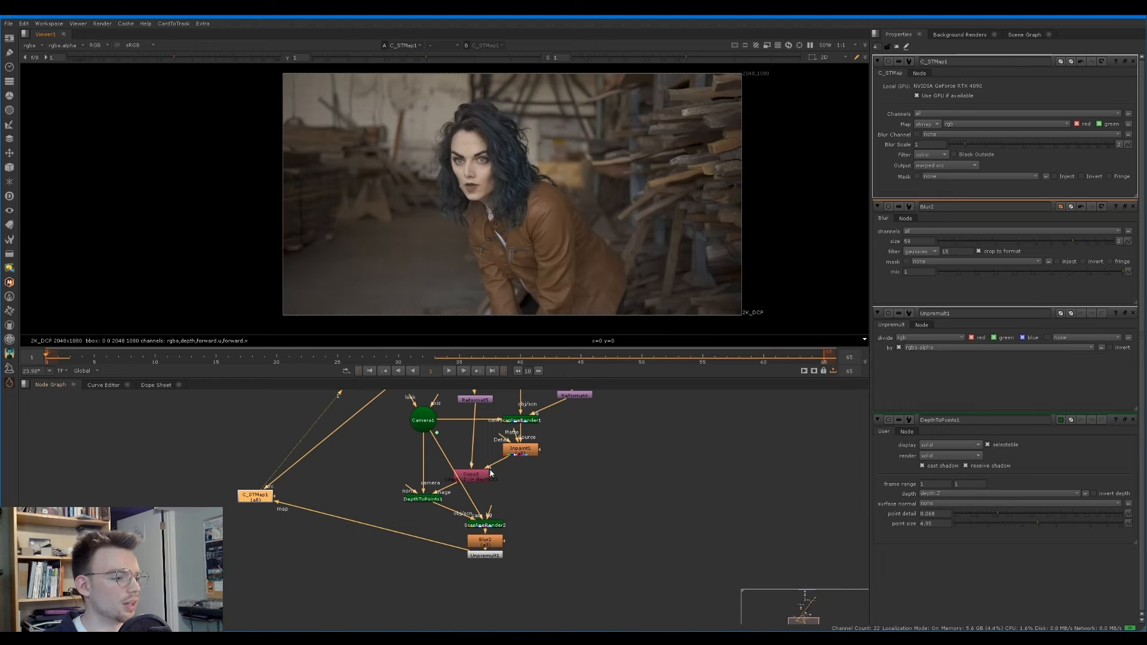
# Step: Add a FrameHold at frame 1 between DepthToPoints1 and ScanlineRender2
pyautogui.moveTo(490, 473); pyautogui.dragTo(498, 484, button='middle')
pyautogui.click(437, 528)
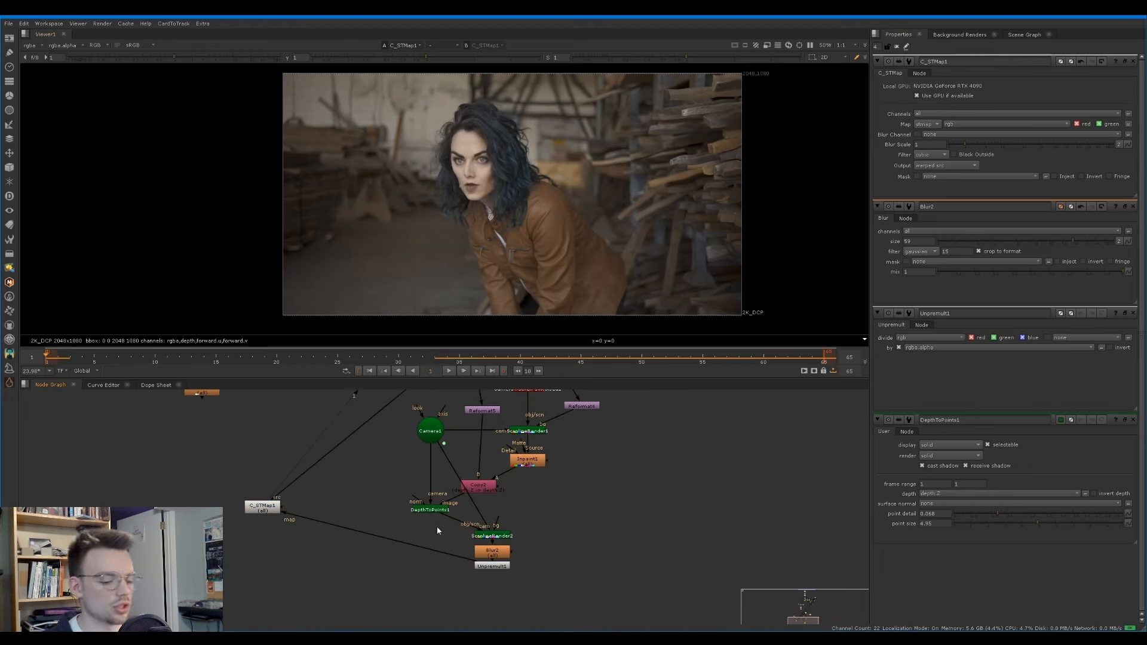
pyautogui.press('Tab')
pyautogui.write('fra')
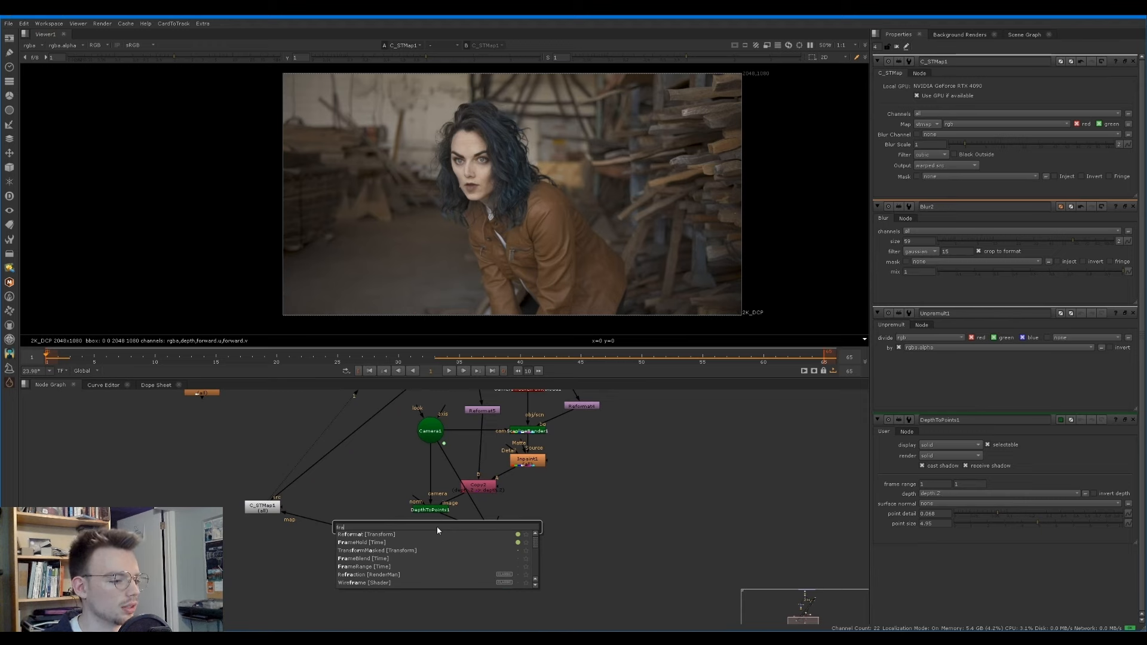
pyautogui.press('Down')
pyautogui.press('Return')
pyautogui.moveTo(438, 530)
pyautogui.mouseDown()
pyautogui.moveTo(461, 520)
pyautogui.moveTo(432, 523)
pyautogui.mouseUp()
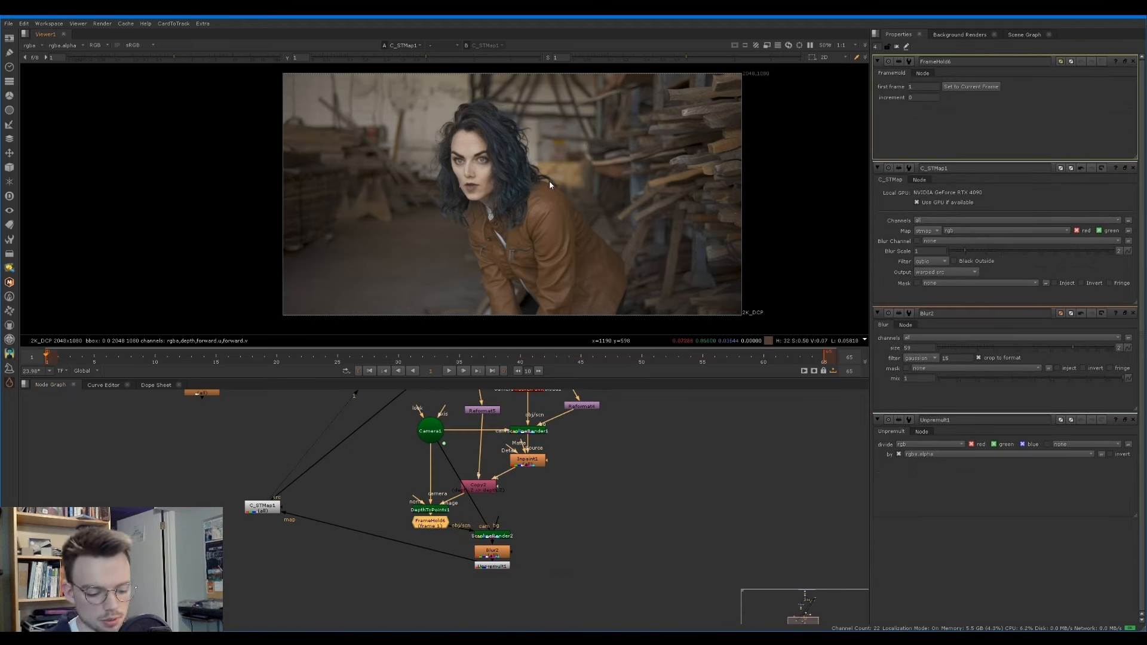
# Step: Play back the frame-held warp from frame 1 and set C_STMap1's Output to warped src (inverse)
pyautogui.press('l')
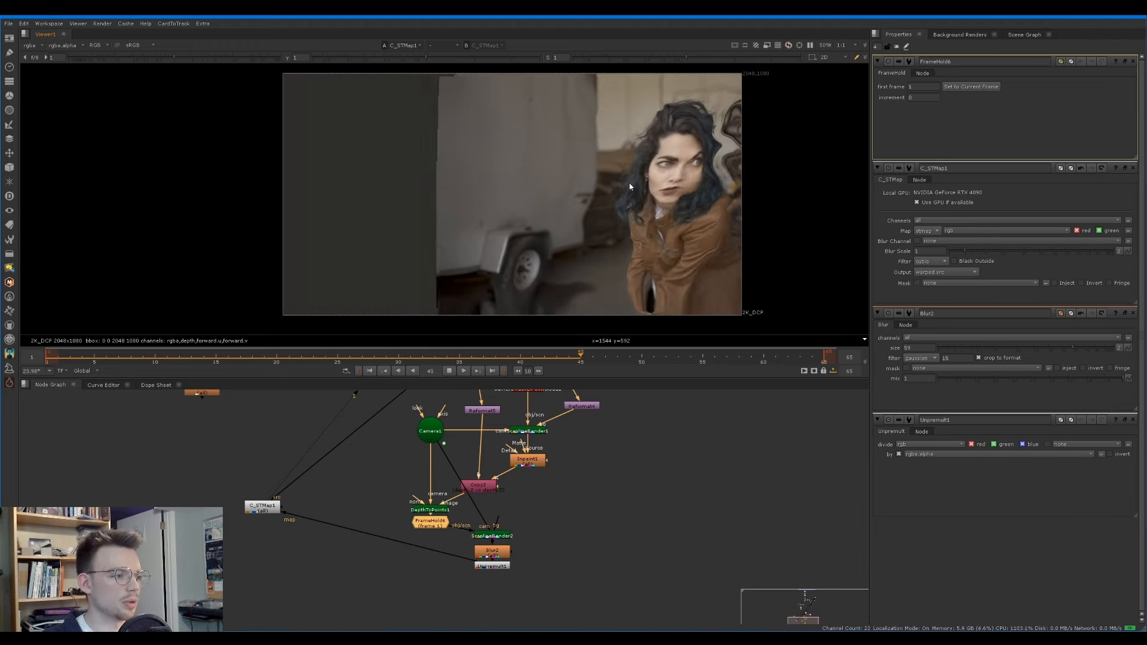
pyautogui.click(45, 357)
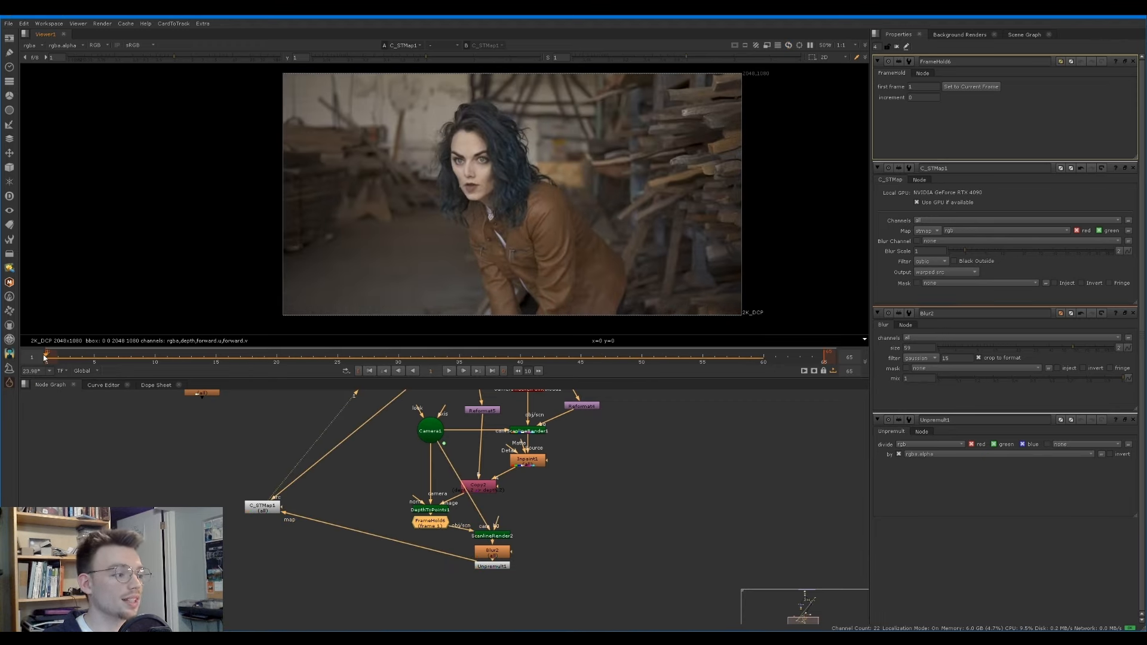
pyautogui.click(956, 272)
pyautogui.click(941, 278)
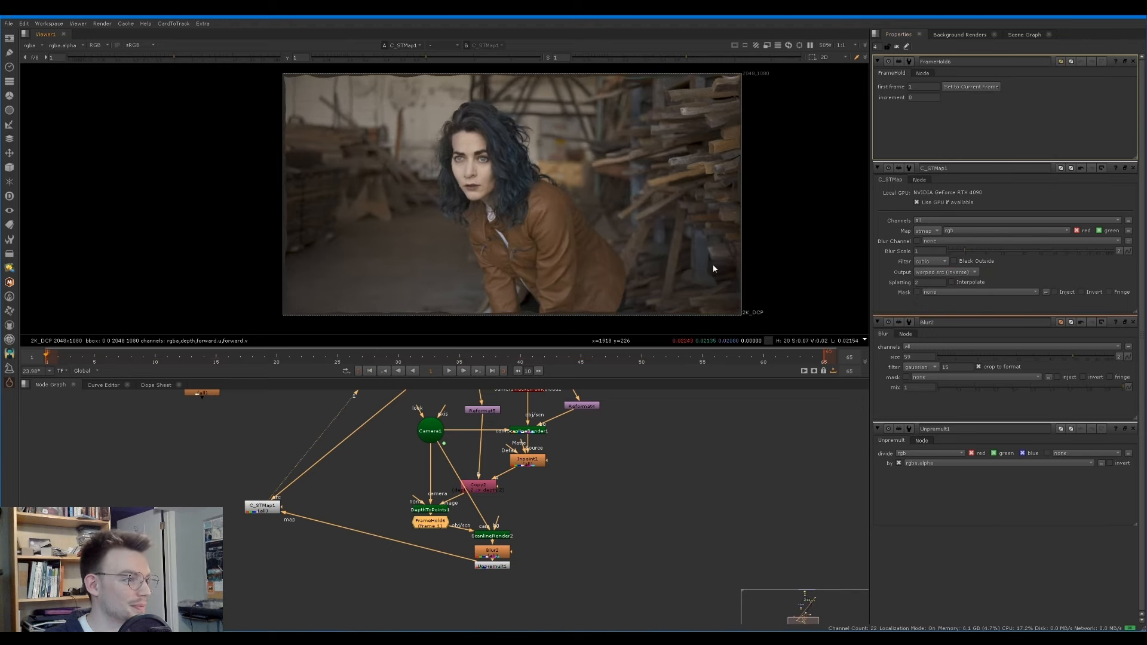
# Step: Play the inverse warp, go to frame 14, and examine the woodpile and the woman for distortion
pyautogui.press('l')
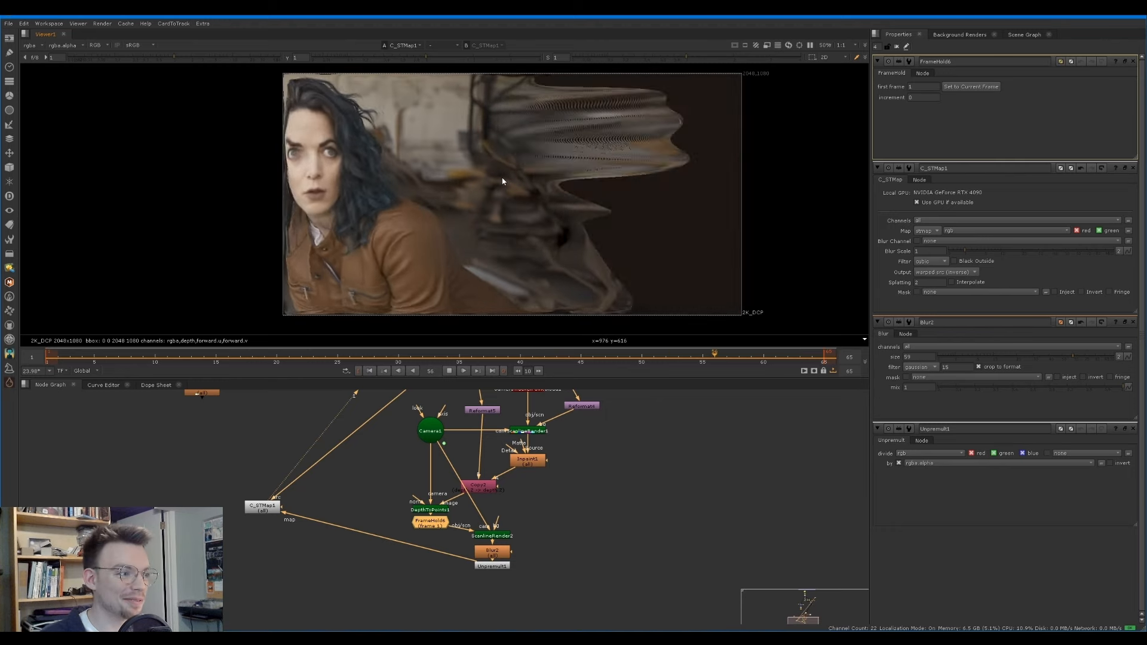
pyautogui.press('k')
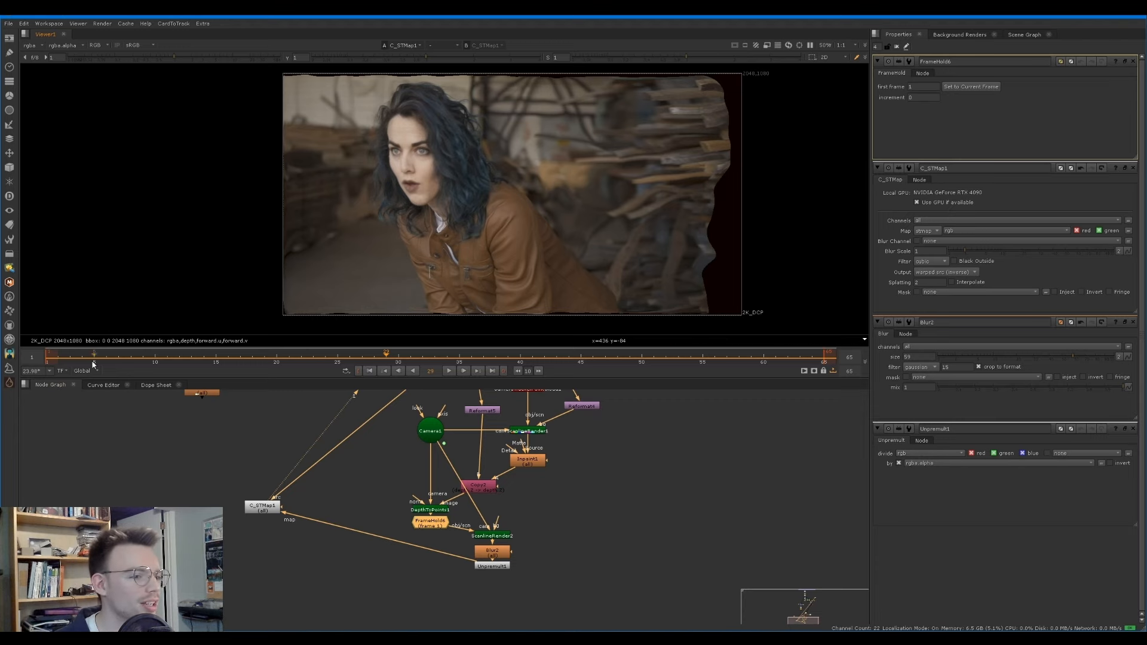
pyautogui.moveTo(93, 365); pyautogui.dragTo(205, 332)
pyautogui.scroll(2, 699, 143)
pyautogui.moveTo(693, 144); pyautogui.dragTo(704, 193, button='middle')
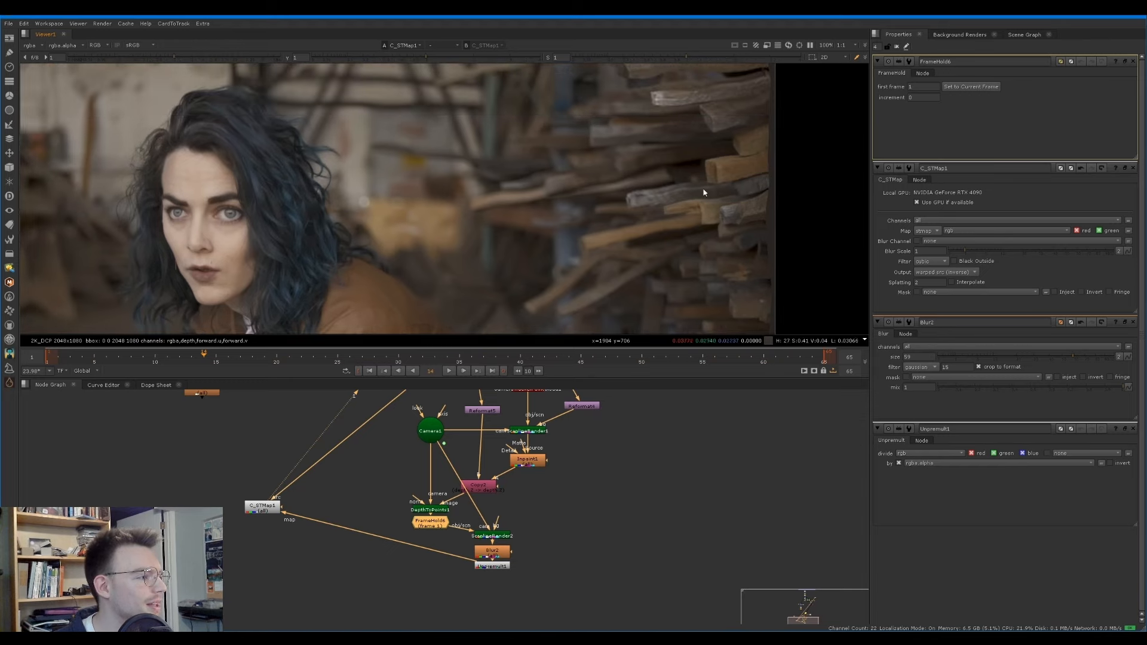
pyautogui.moveTo(323, 204); pyautogui.dragTo(690, 206, button='middle')
pyautogui.scroll(1, 407, 168)
pyautogui.scroll(-3, 407, 172)
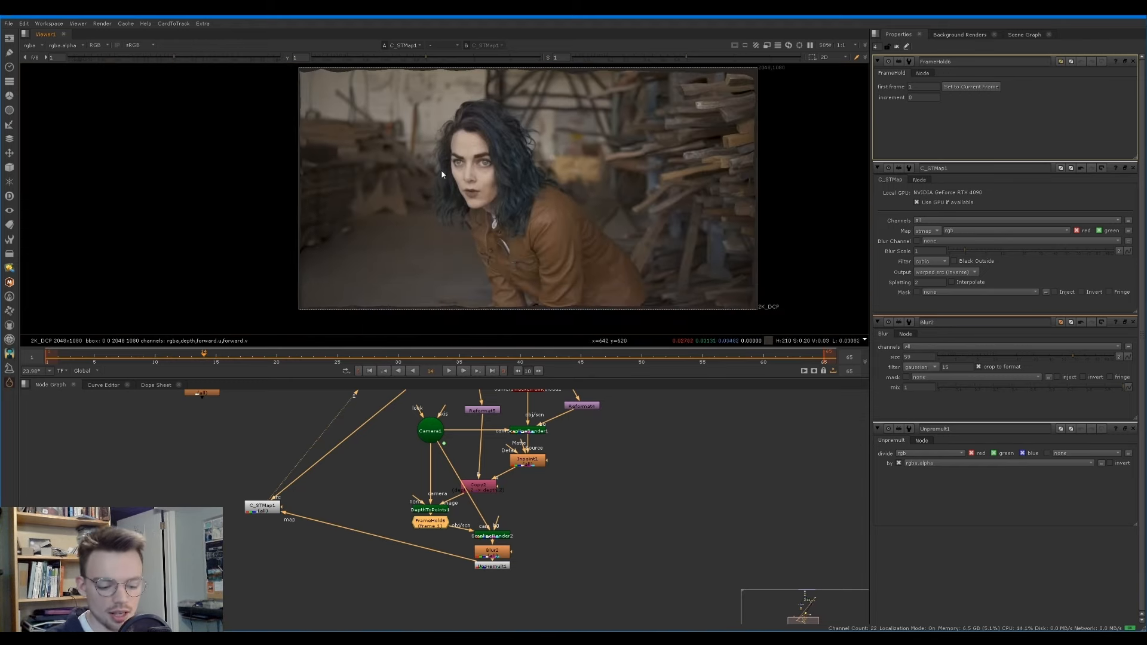
# Step: Play the inverse warp forward to about frame 55 and enable Interpolate on C_STMap1
pyautogui.press('l')
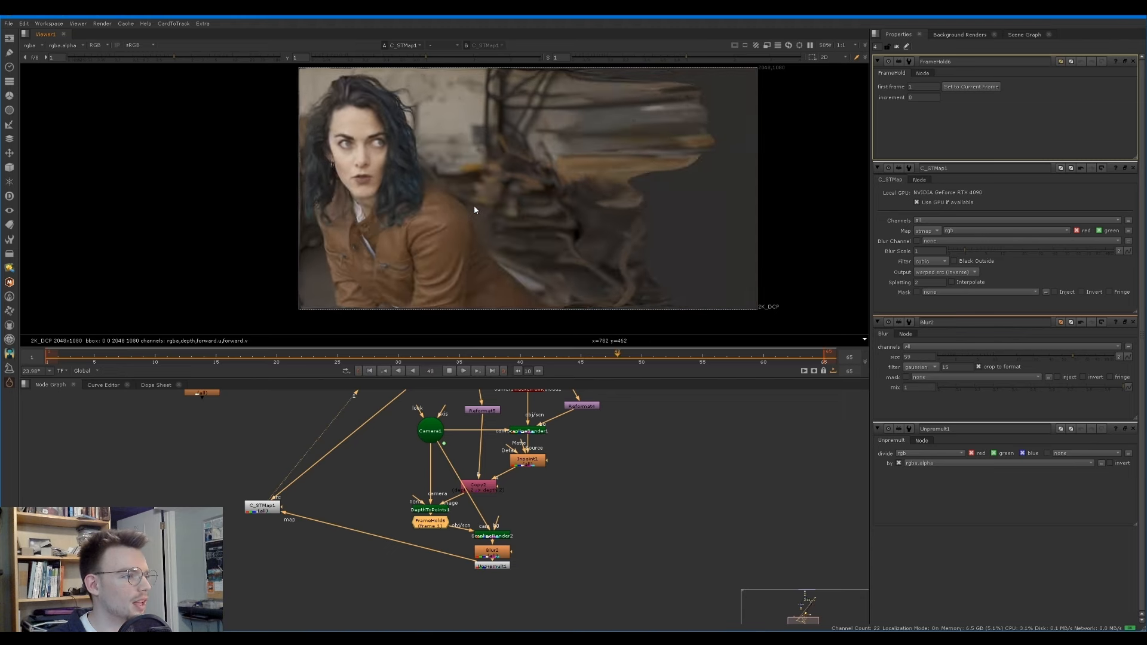
pyautogui.press('k')
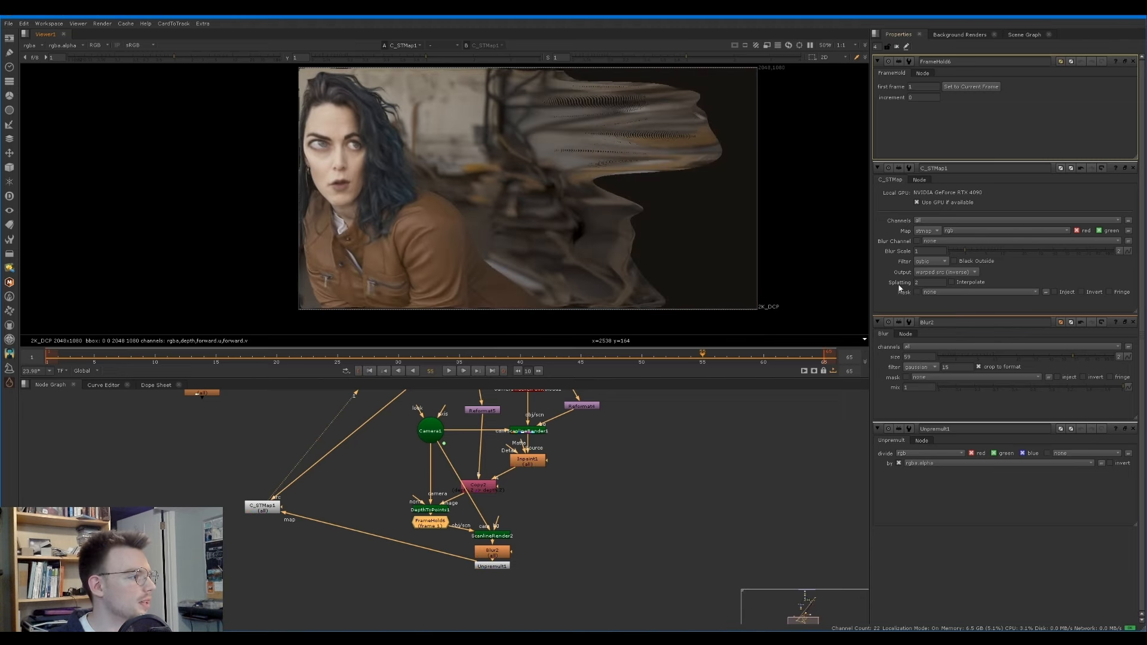
pyautogui.click(952, 282)
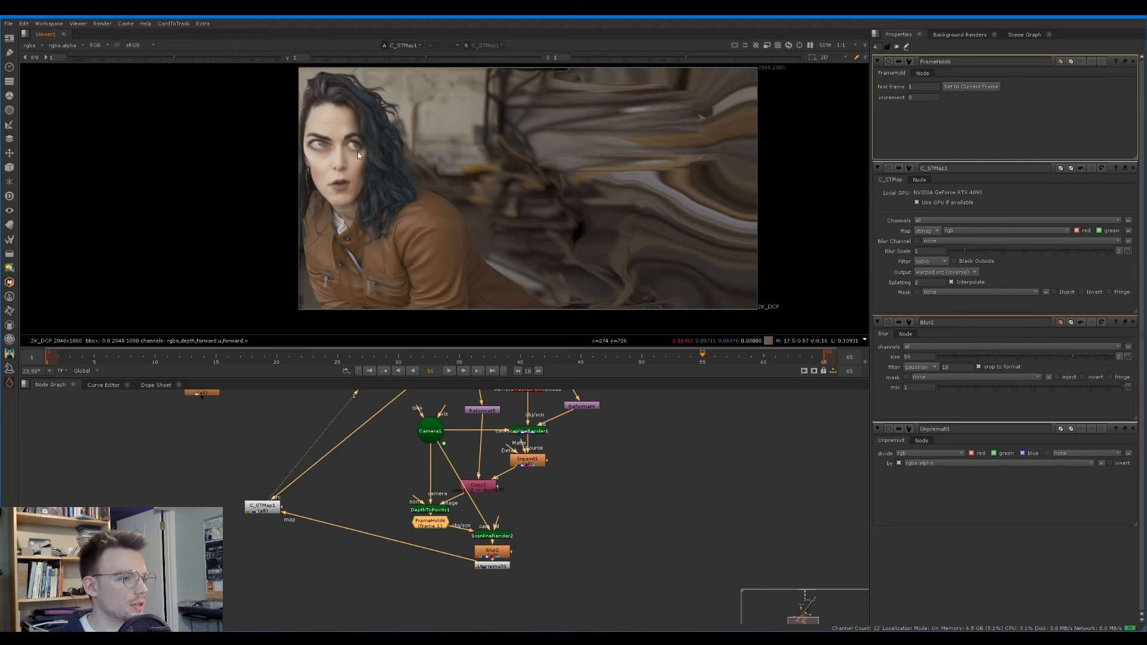
# Step: Set Blur2's size to 89 and play back the C_STMap1 result
pyautogui.click(493, 557)
pyautogui.doubleClick(493, 558)
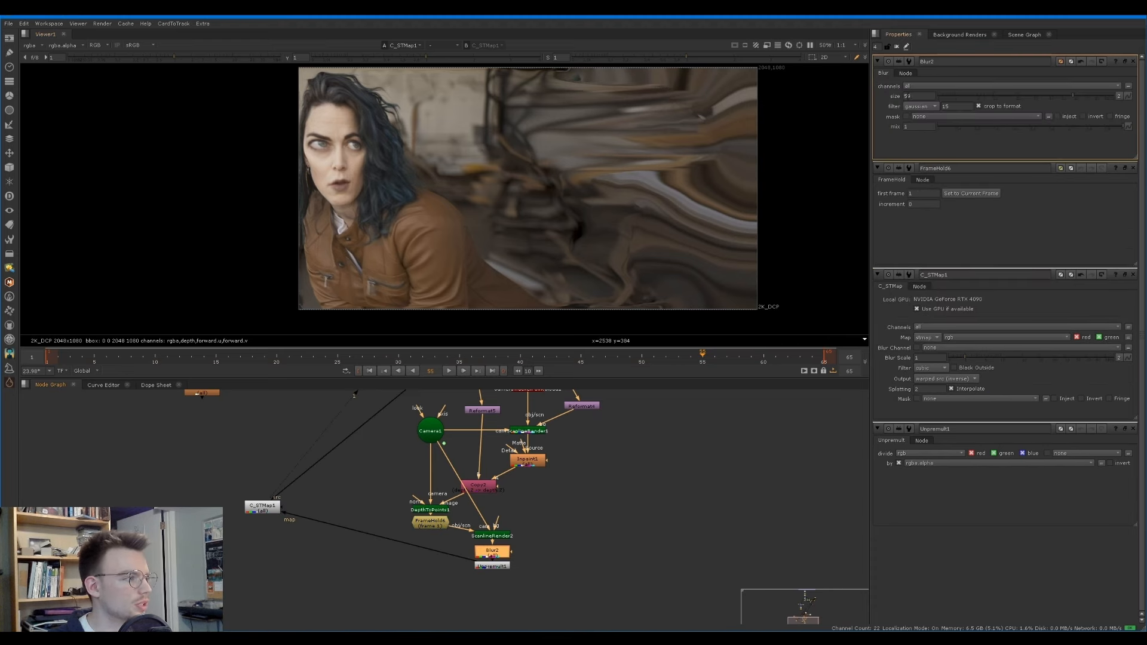
pyautogui.click(906, 96)
pyautogui.press('Up')
pyautogui.press('Up')
pyautogui.press('Up')
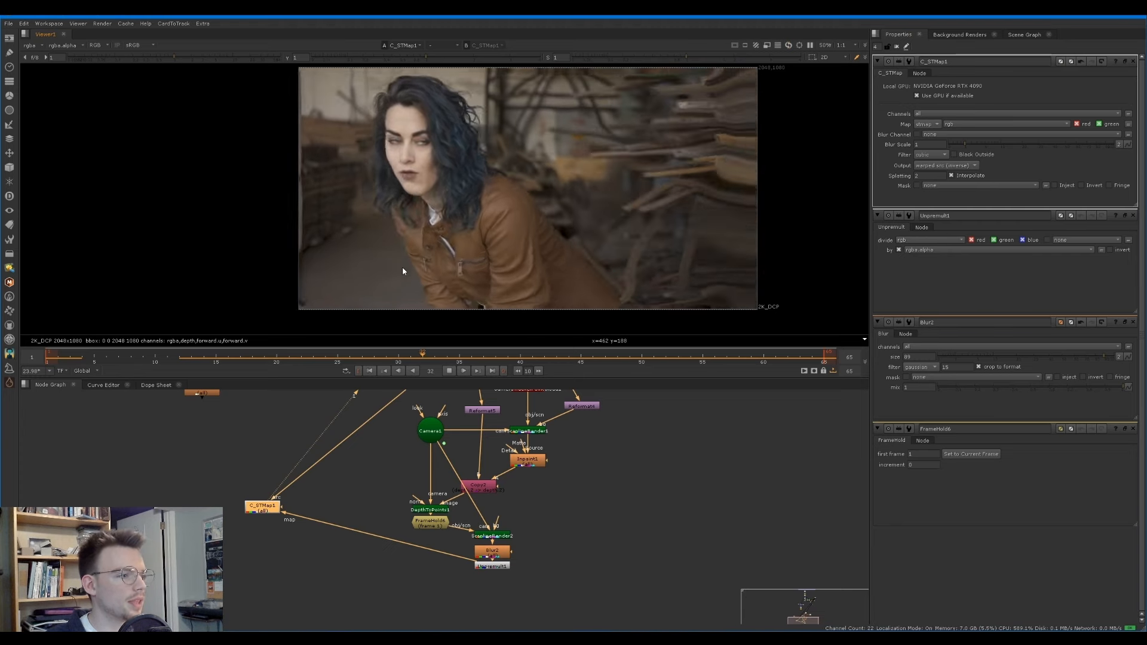
pyautogui.press('k')
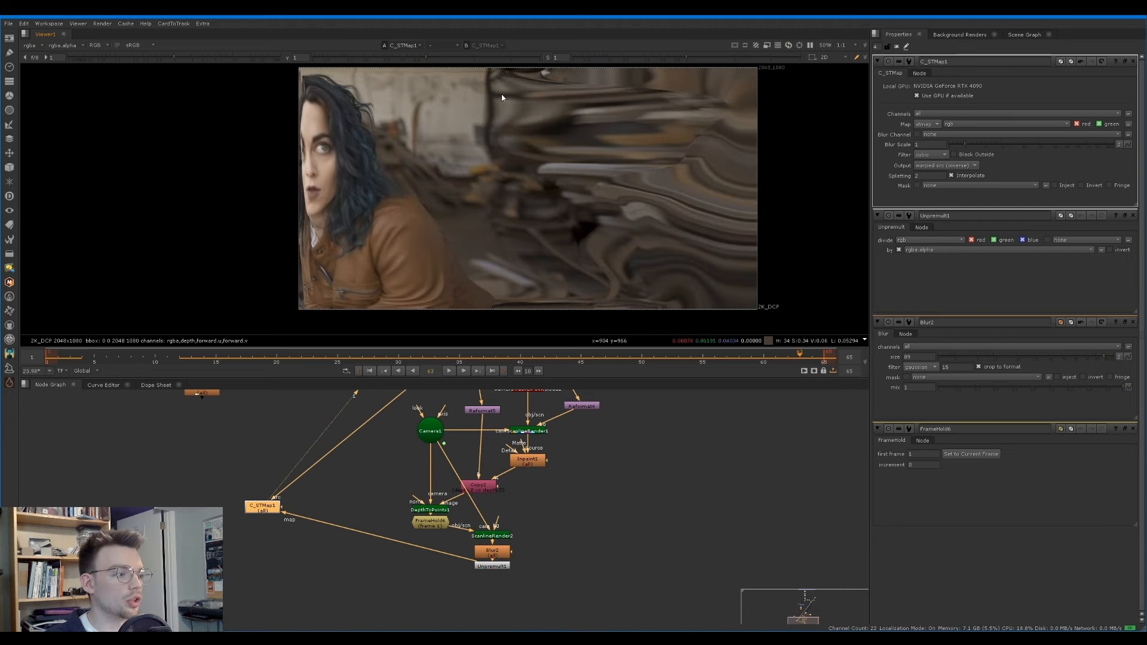
# Step: Go to the last frame and set FrameHold6's first frame to 65
pyautogui.click(824, 356)
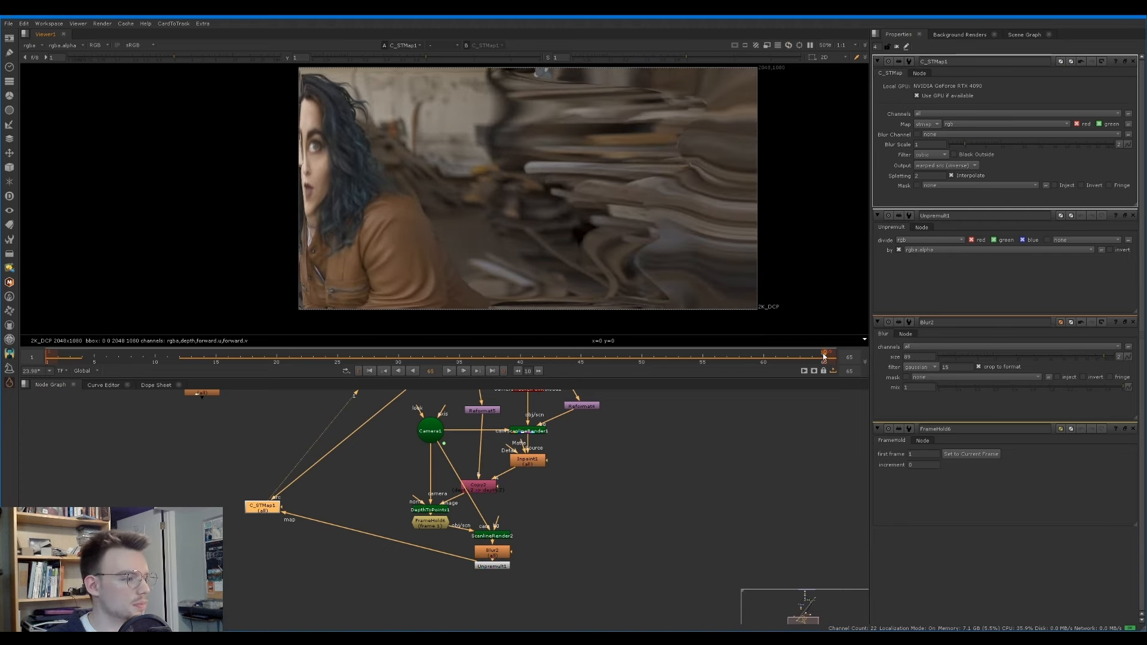
pyautogui.click(419, 521)
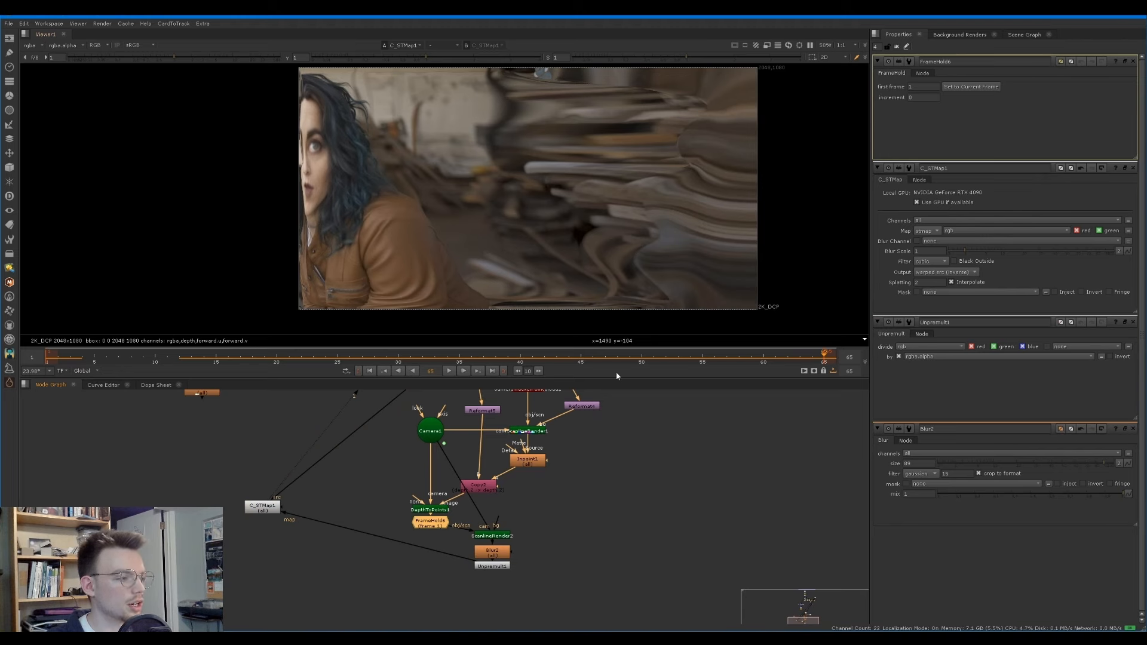
pyautogui.click(971, 87)
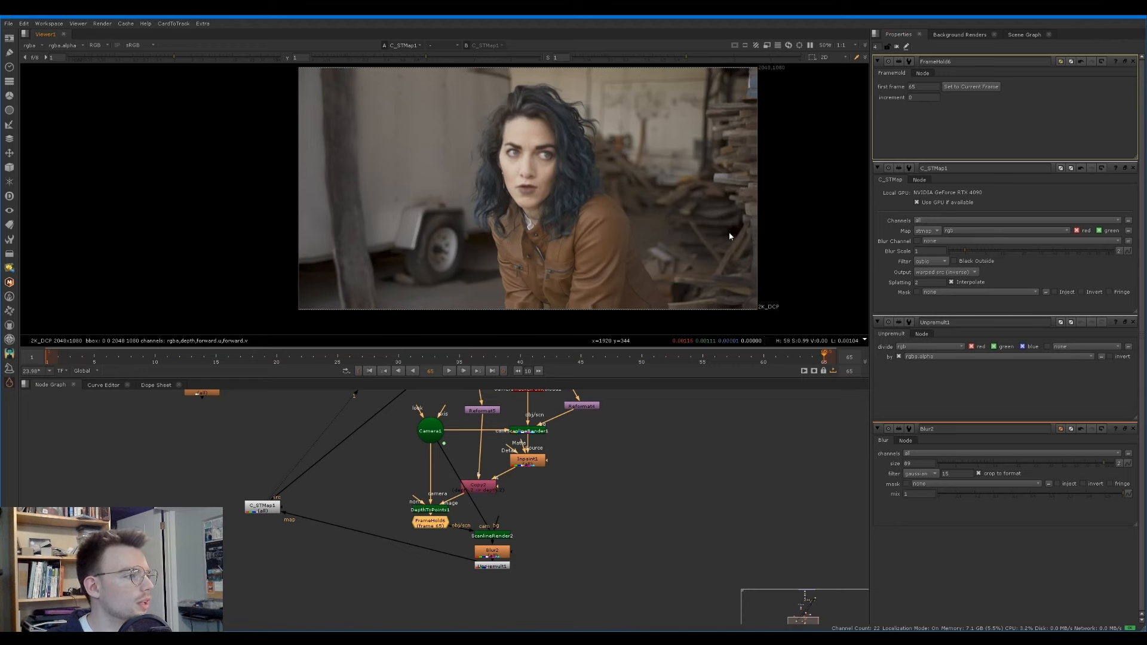
# Step: Play the warp backward, go to frame 35, and set FrameHold6's first frame to 35
pyautogui.press('j')
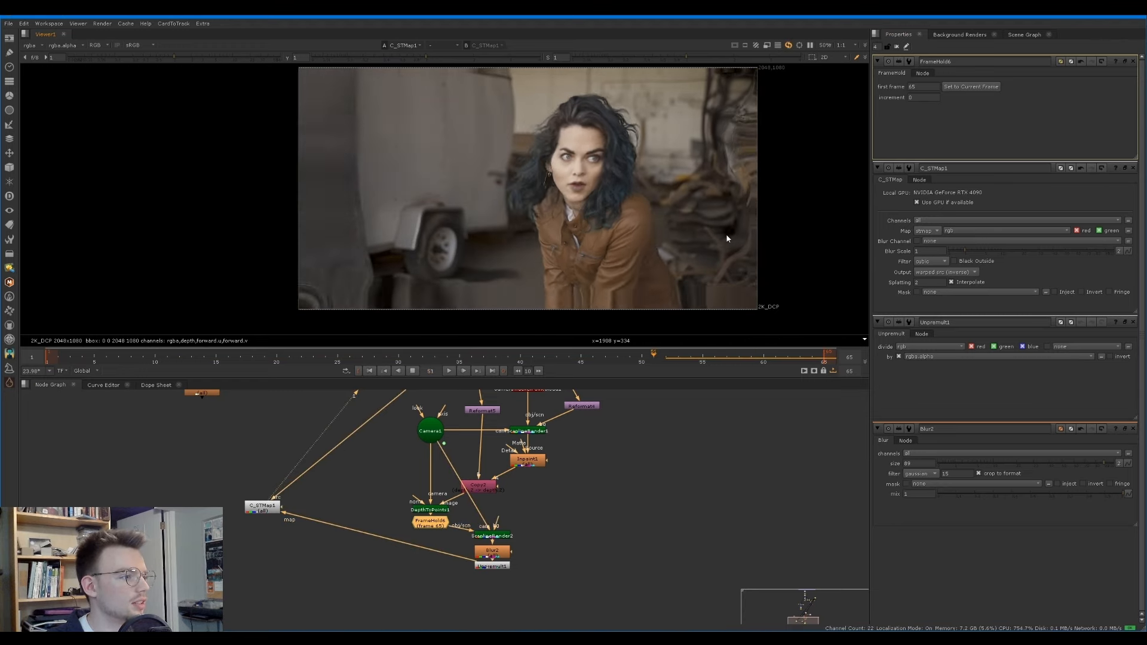
pyautogui.click(460, 359)
pyautogui.click(964, 88)
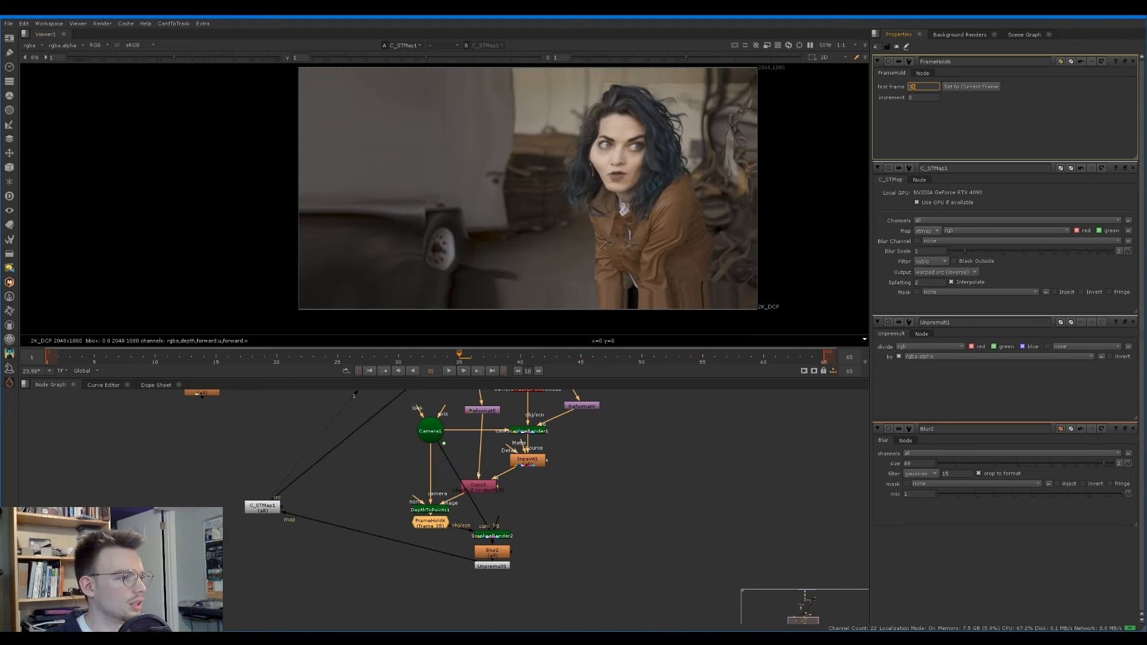
# Step: View ScanlineRender2's point render and clear all caches
pyautogui.click(486, 536)
pyautogui.press('1')
pyautogui.click(126, 23)
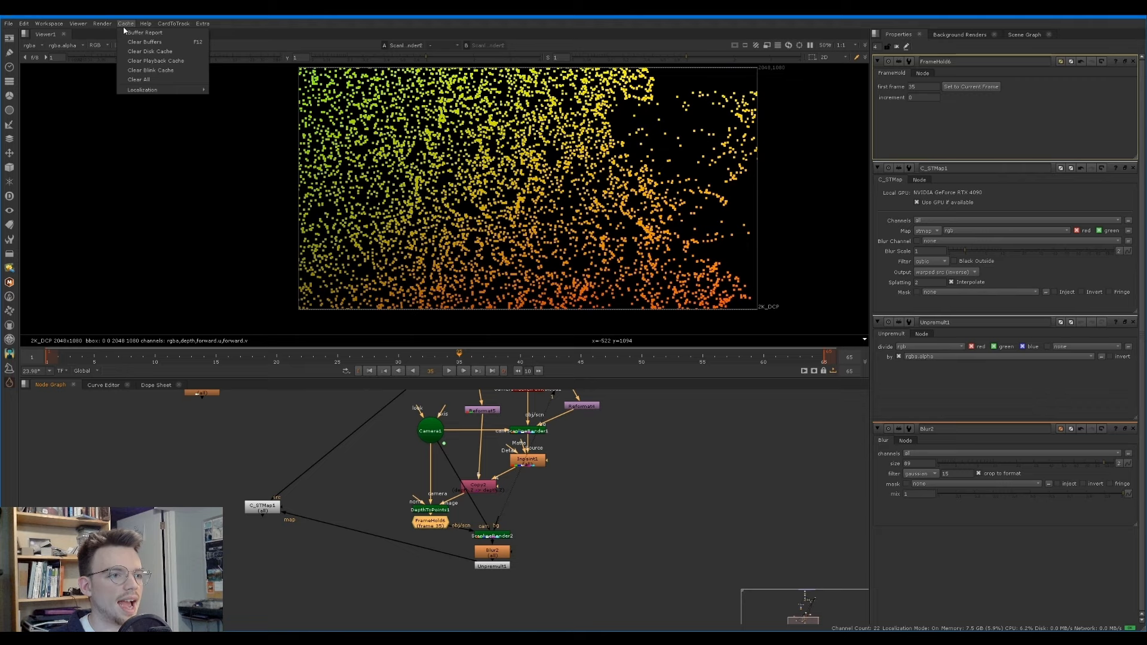
pyautogui.click(139, 77)
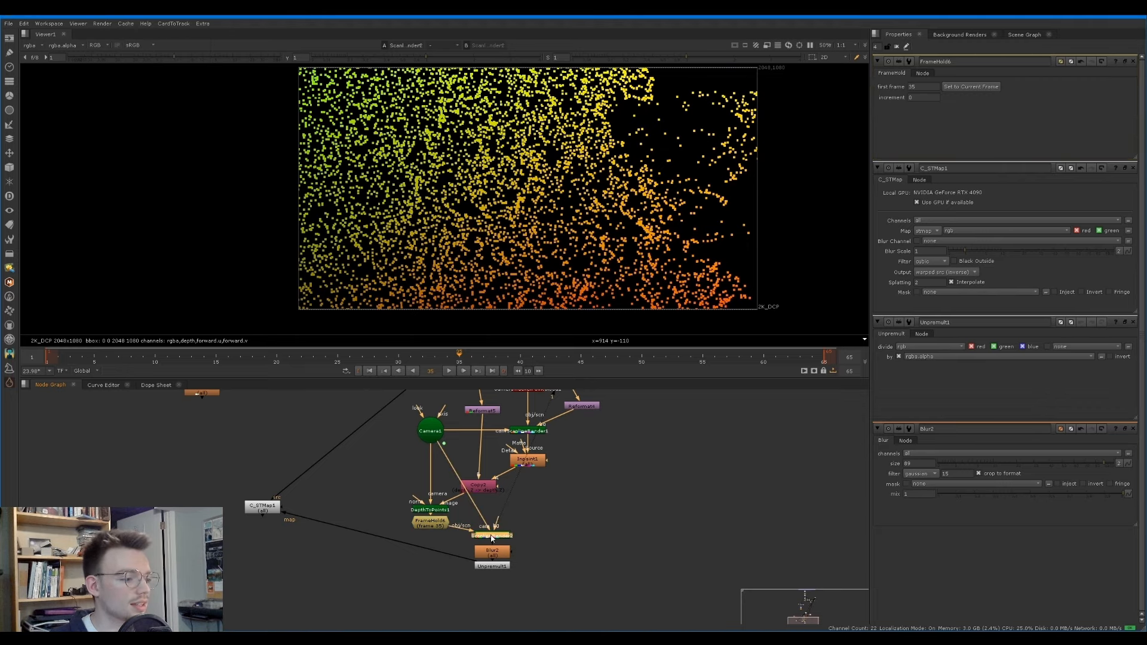
# Step: View FrameHold6's held point cloud in 3D through Camera1 at frame 35
pyautogui.moveTo(478, 486); pyautogui.dragTo(482, 478)
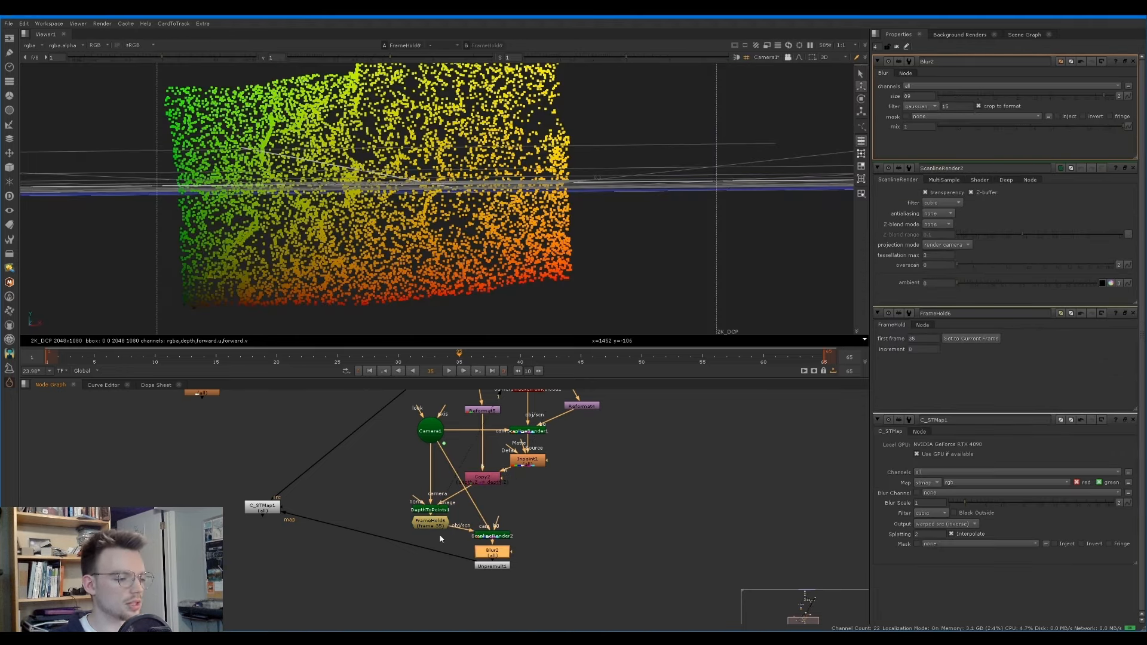
pyautogui.doubleClick(429, 529)
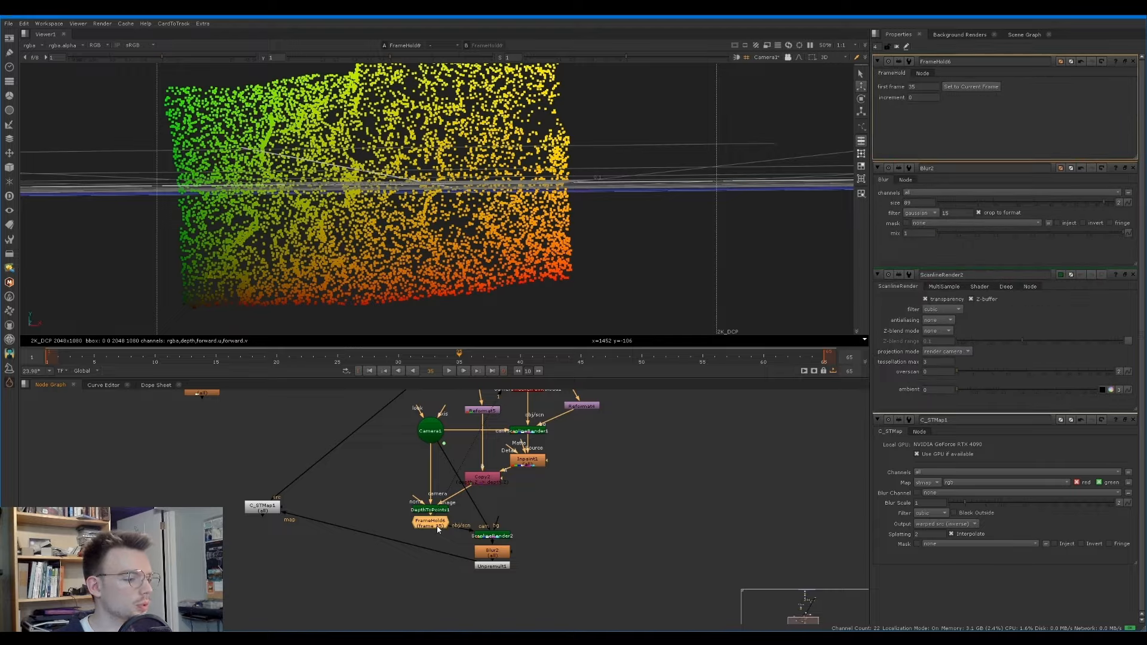
pyautogui.click(767, 57)
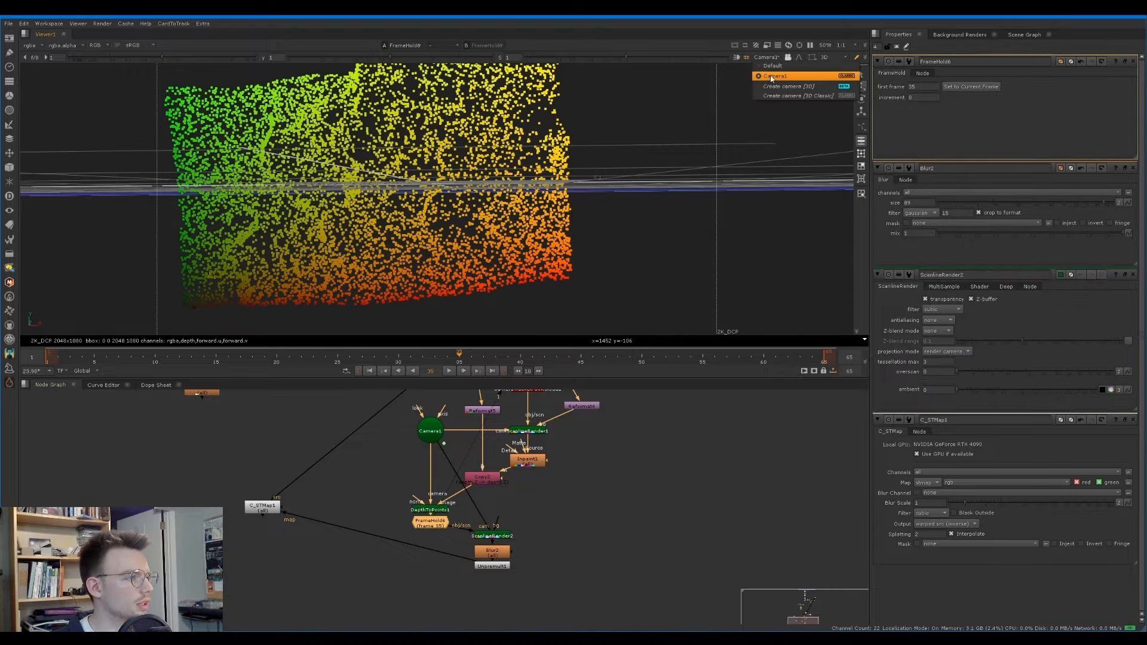
pyautogui.click(771, 78)
pyautogui.moveTo(597, 359); pyautogui.dragTo(459, 360)
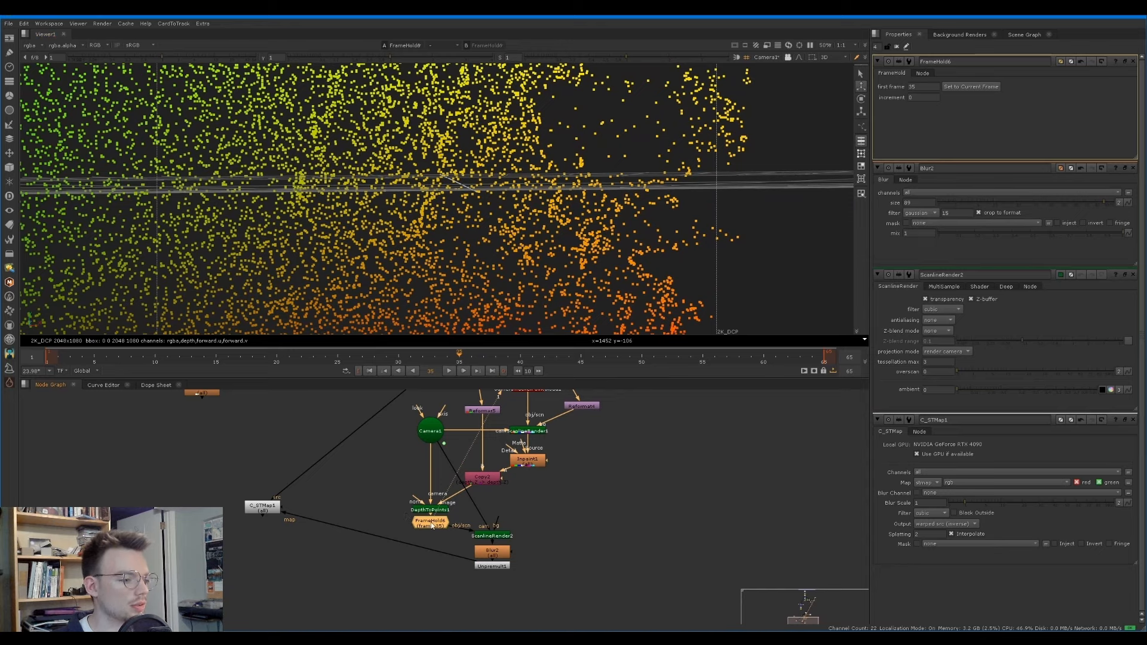
# Step: Disable FrameHold6 to check the points at frame 36, set its first frame to 36 and re-enable it
pyautogui.press('d')
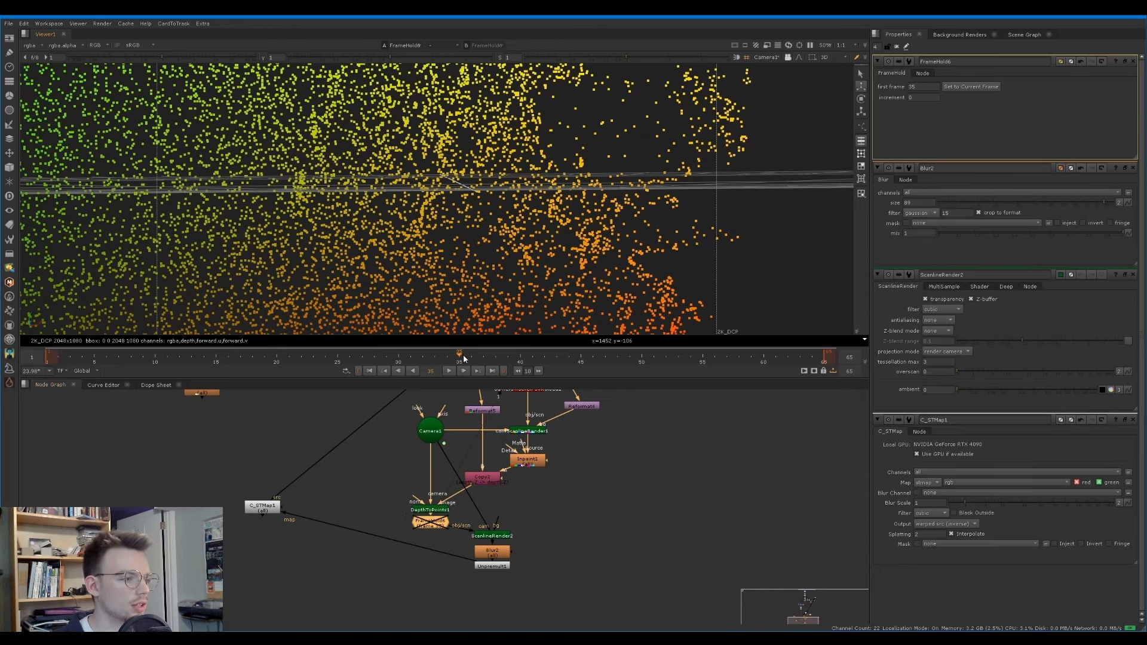
pyautogui.moveTo(463, 357); pyautogui.dragTo(470, 359)
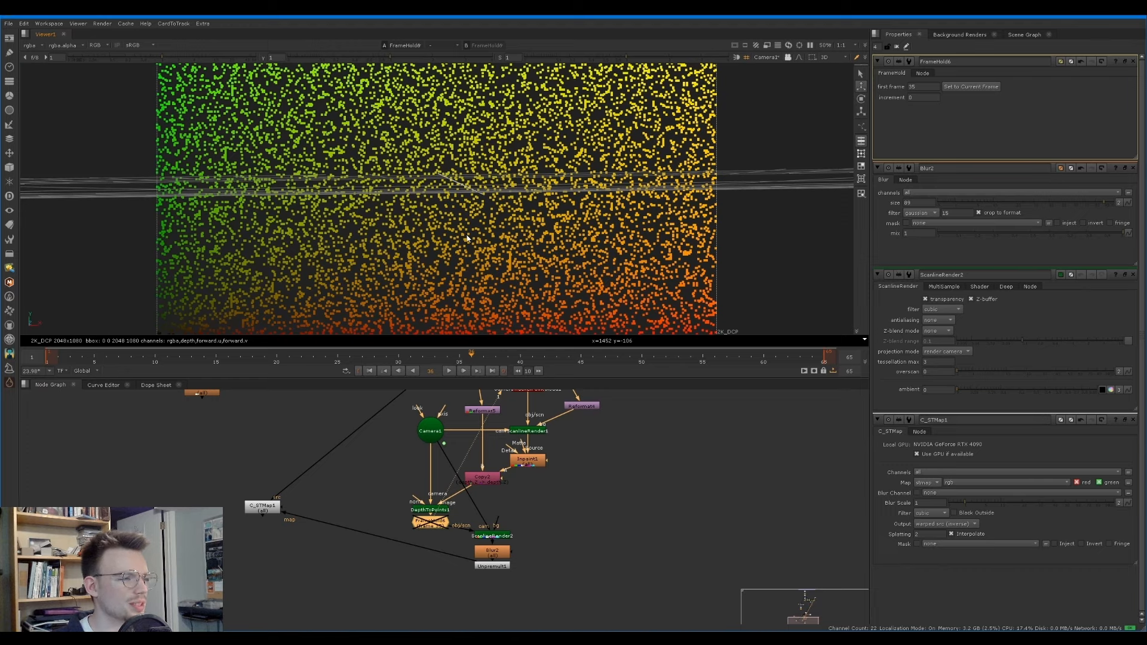
pyautogui.doubleClick(910, 85)
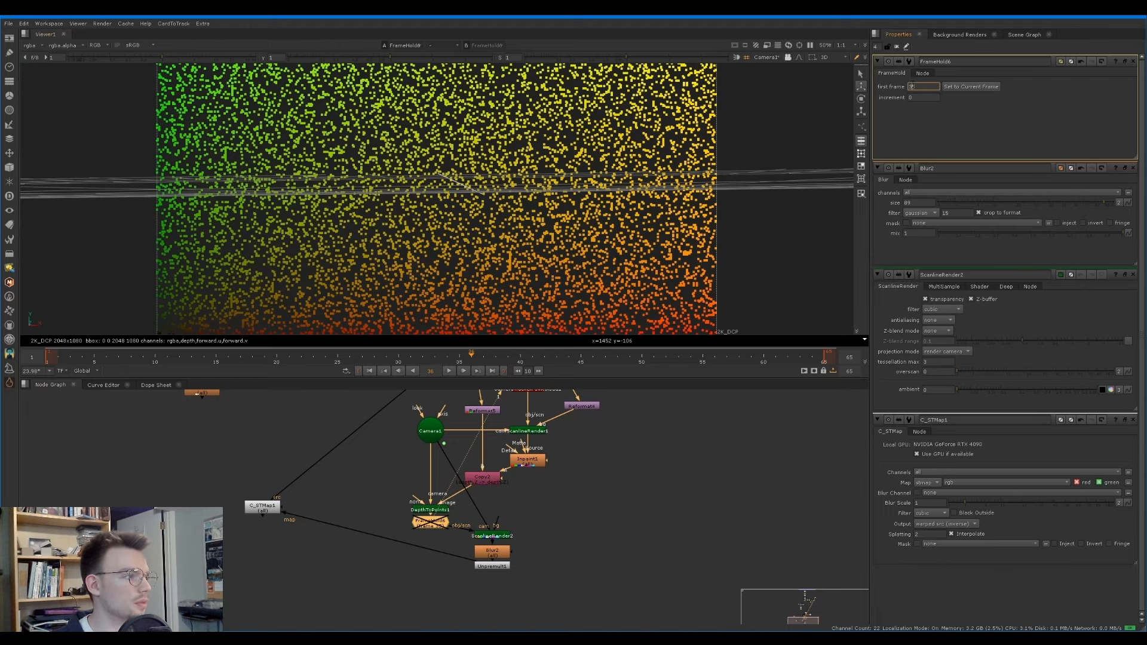
pyautogui.write('36')
pyautogui.click(452, 513)
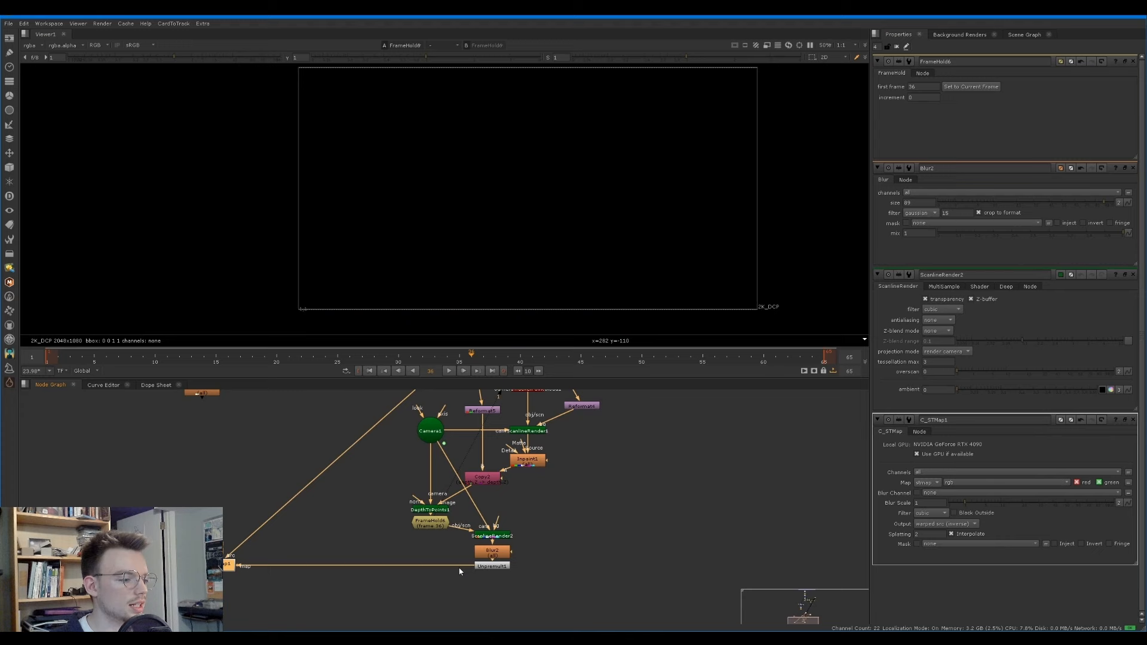
# Step: View the blurred, unpremultiplied STMap at frame 36, and play the C_STMap1 result backward
pyautogui.click(493, 556)
pyautogui.press('1')
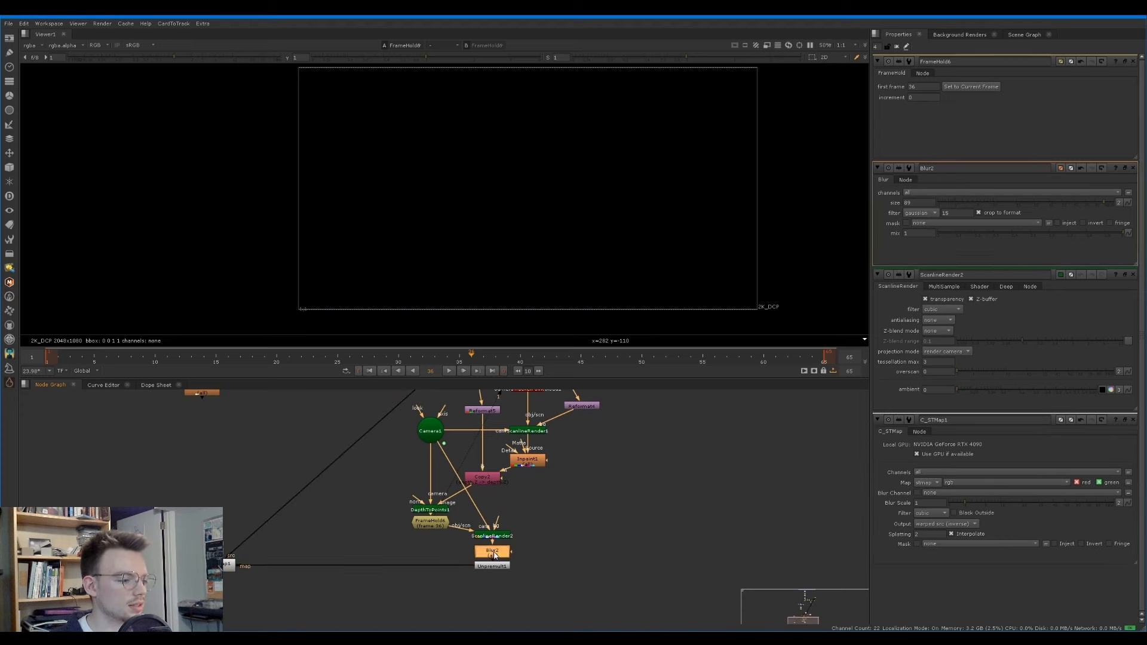
pyautogui.click(229, 565)
pyautogui.press('1')
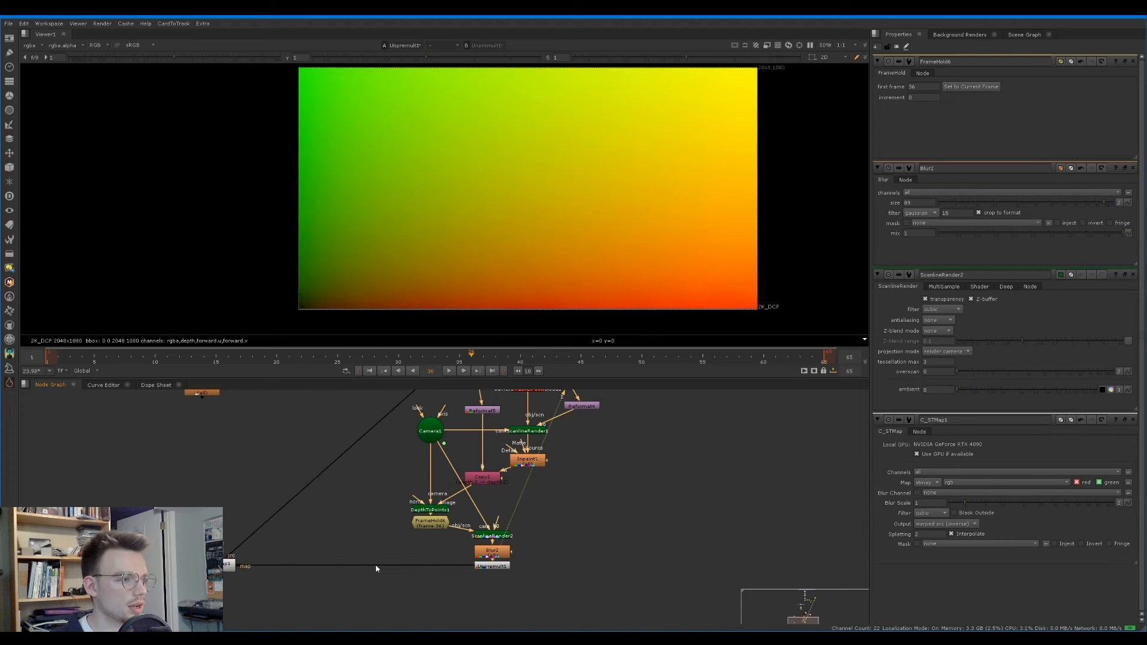
pyautogui.press('j')
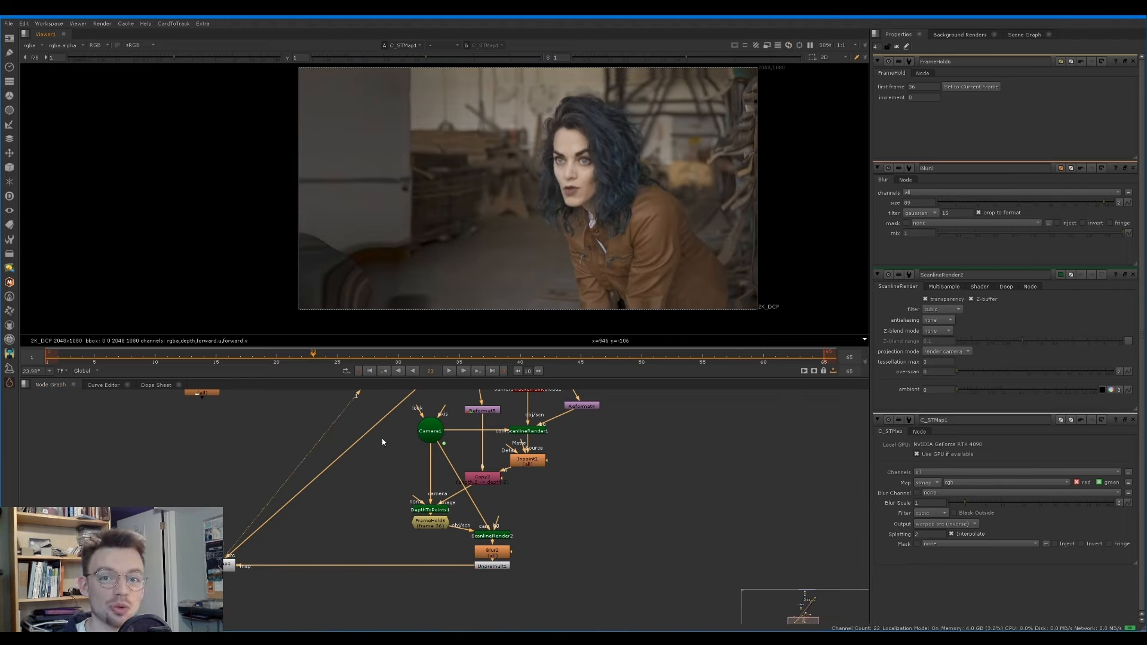
# Step: Duplicate C_STMap1 and place the copy directly below it, feeding it C_STMap1's output and the same unpremultiplied map
pyautogui.click(240, 531)
pyautogui.hotkey('ctrl', 'c')
pyautogui.click(249, 584)
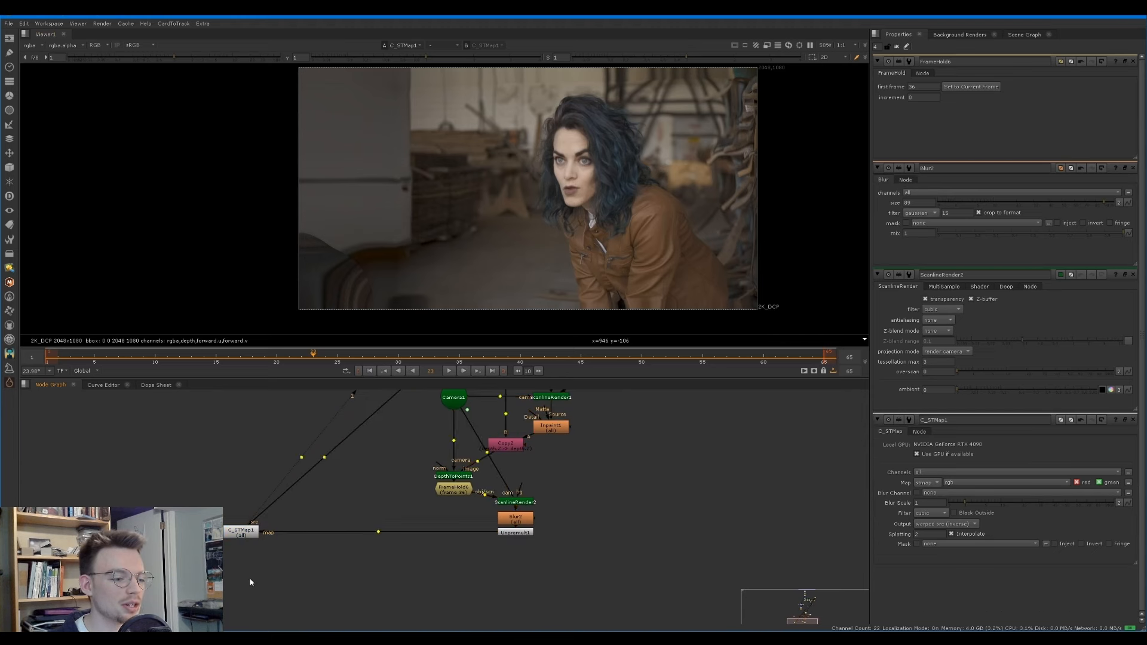
pyautogui.hotkey('ctrl', 'v')
pyautogui.moveTo(248, 574); pyautogui.dragTo(238, 534)
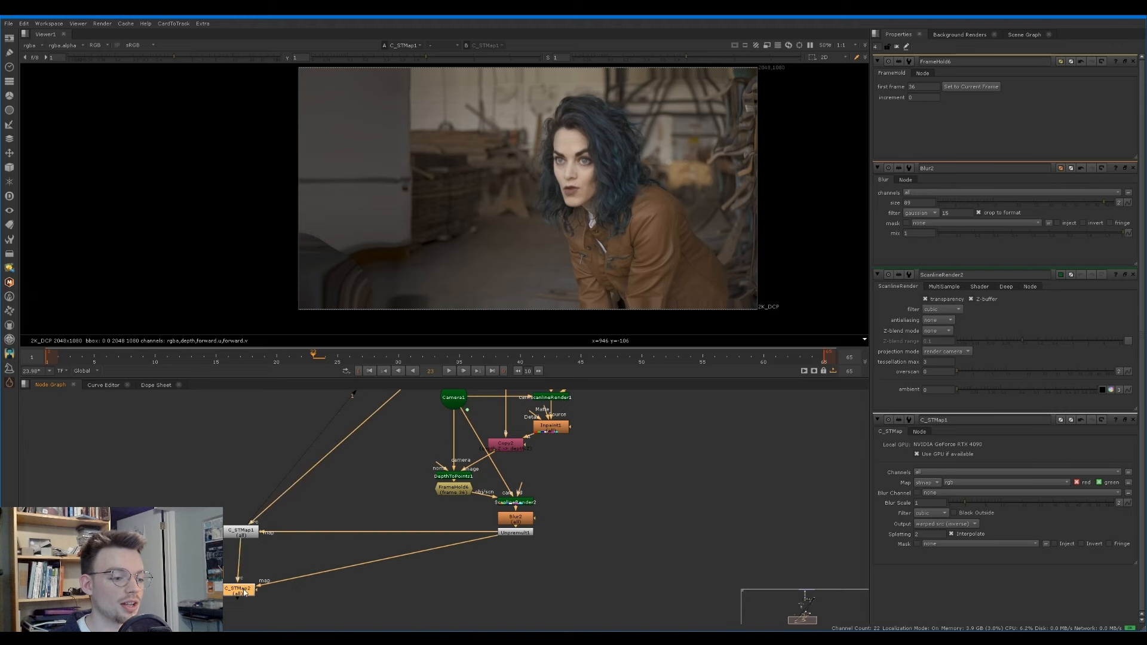
pyautogui.click(242, 534)
pyautogui.click(250, 592)
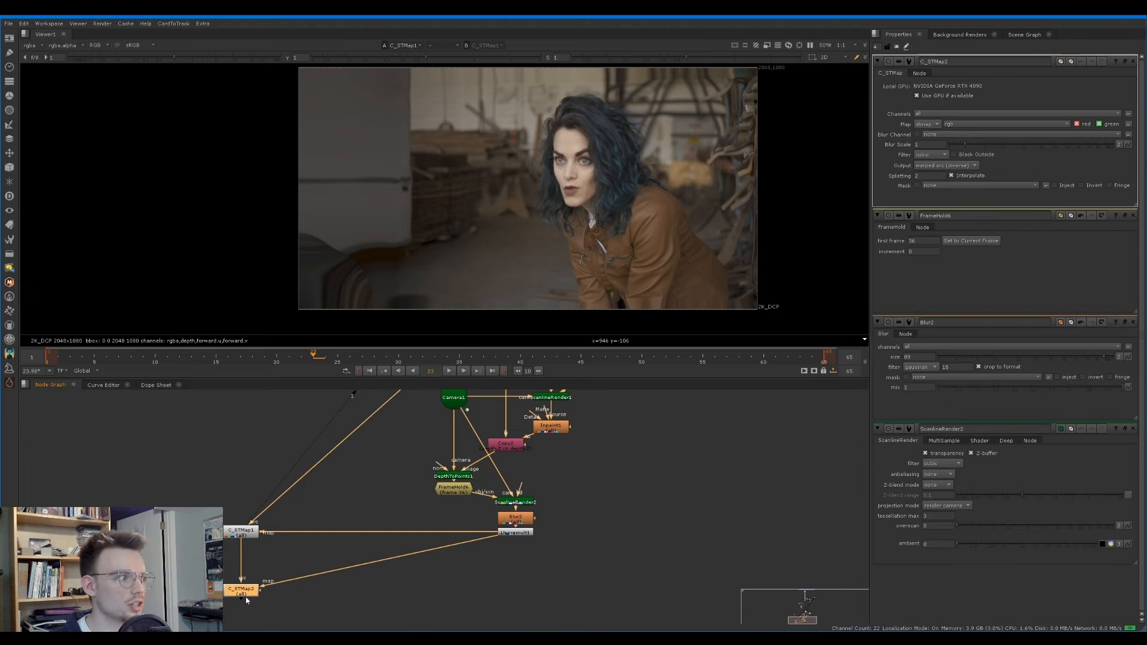
# Step: Set C_STMap2's output to warped src and view its result
pyautogui.click(945, 166)
pyautogui.click(943, 157)
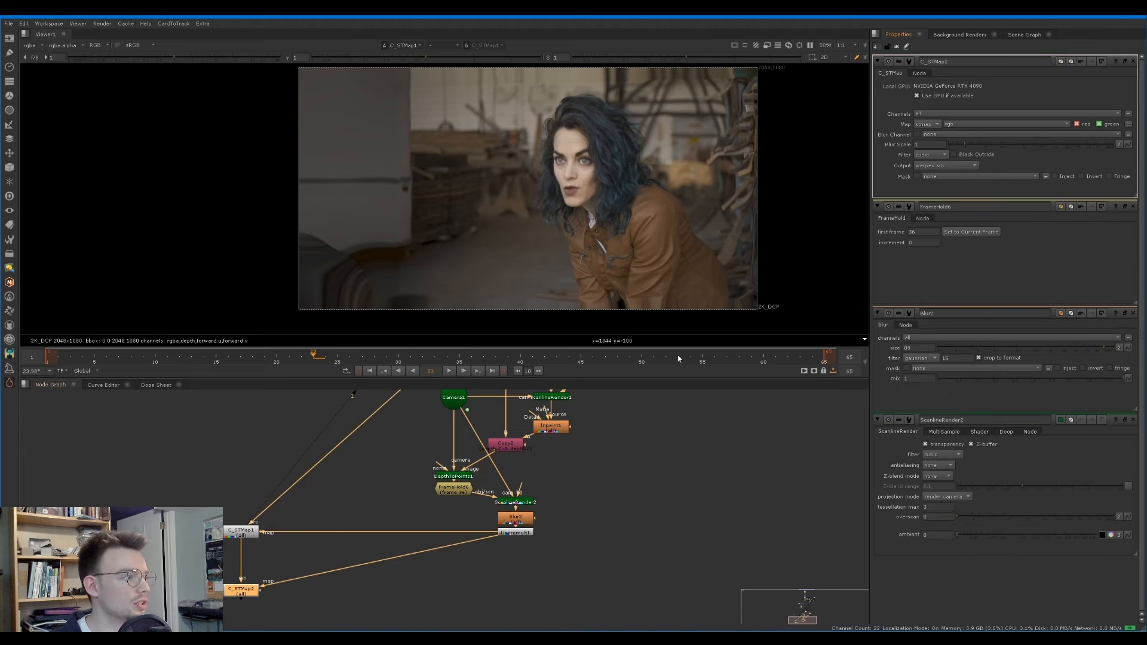
pyautogui.press('1')
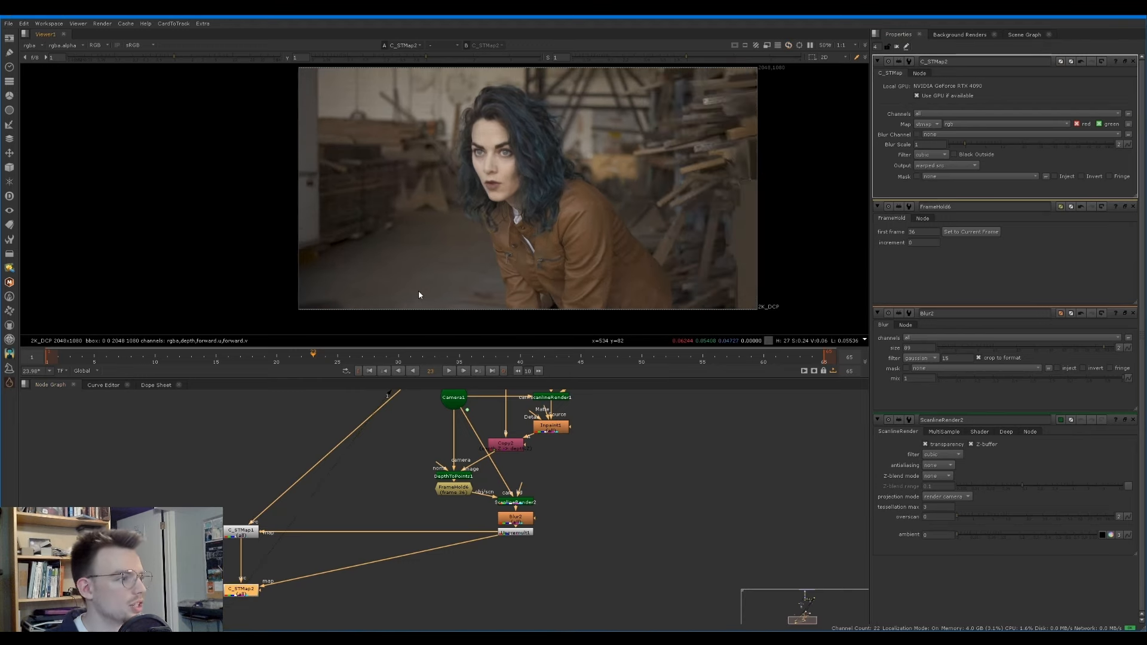
# Step: Play back the C_STMap2 result to check how the plate's original camera motion is restored
pyautogui.press('l')
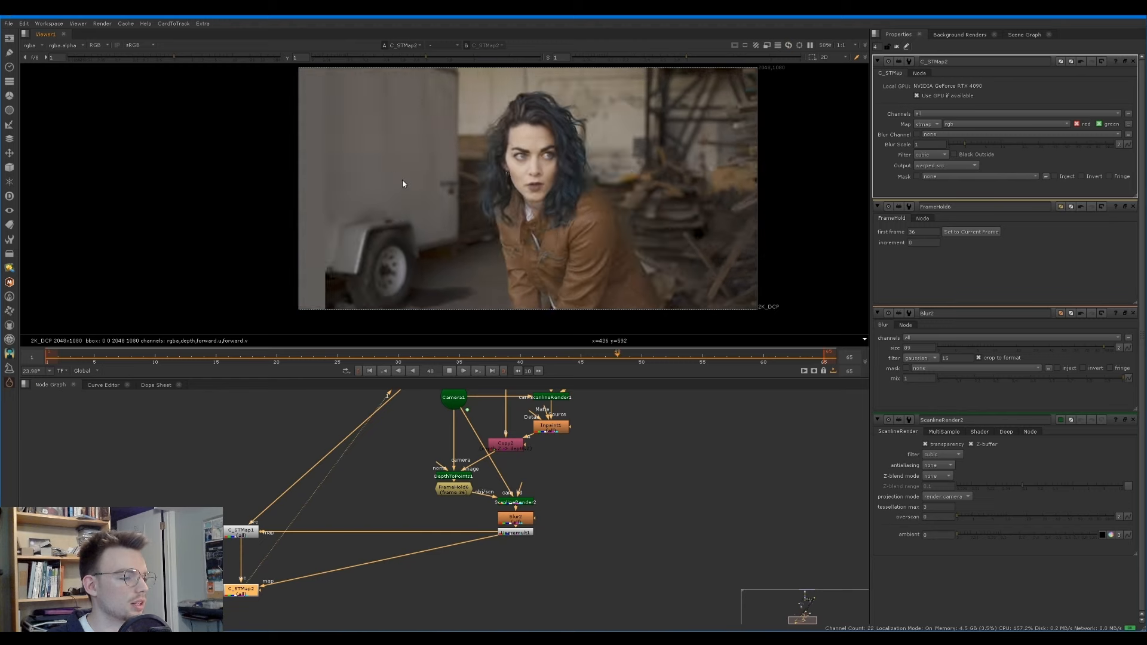
pyautogui.press('k')
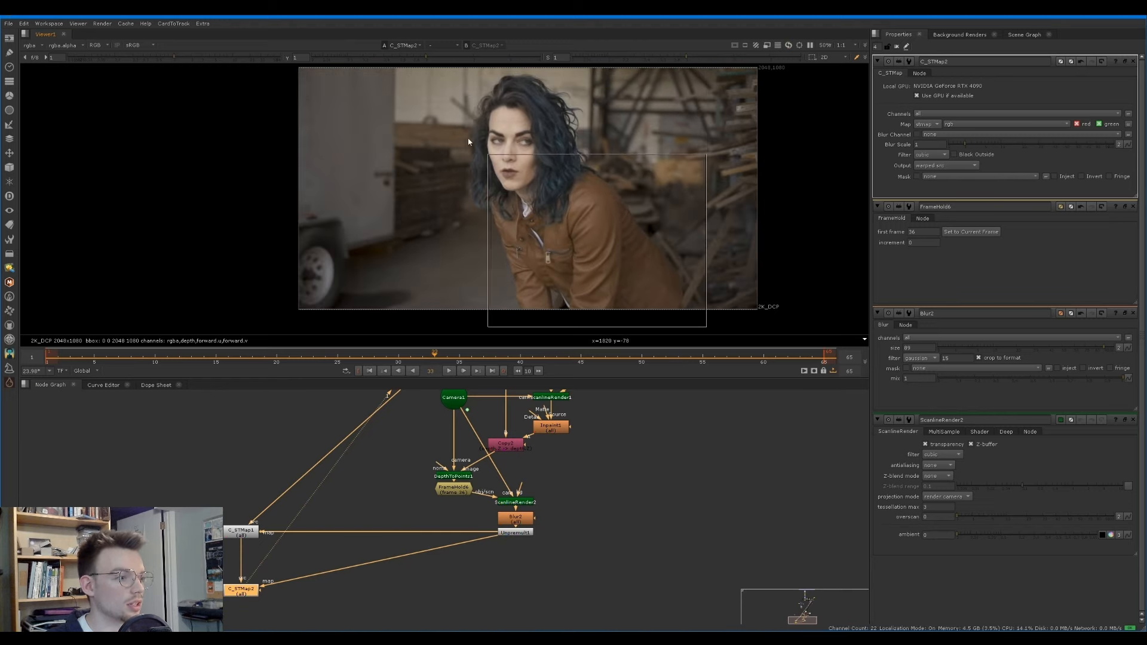
pyautogui.press('l')
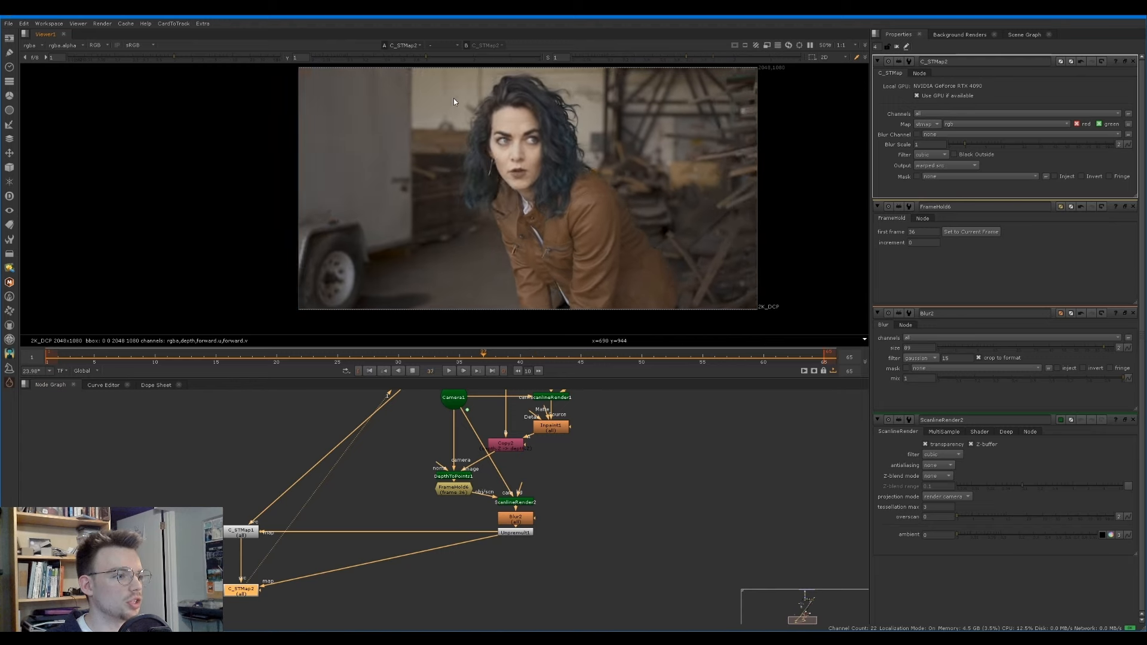
pyautogui.press('k')
# Step: Move C_STMap2 down and insert a Grade node between C_STMap1 and C_STMap2
pyautogui.click(244, 532)
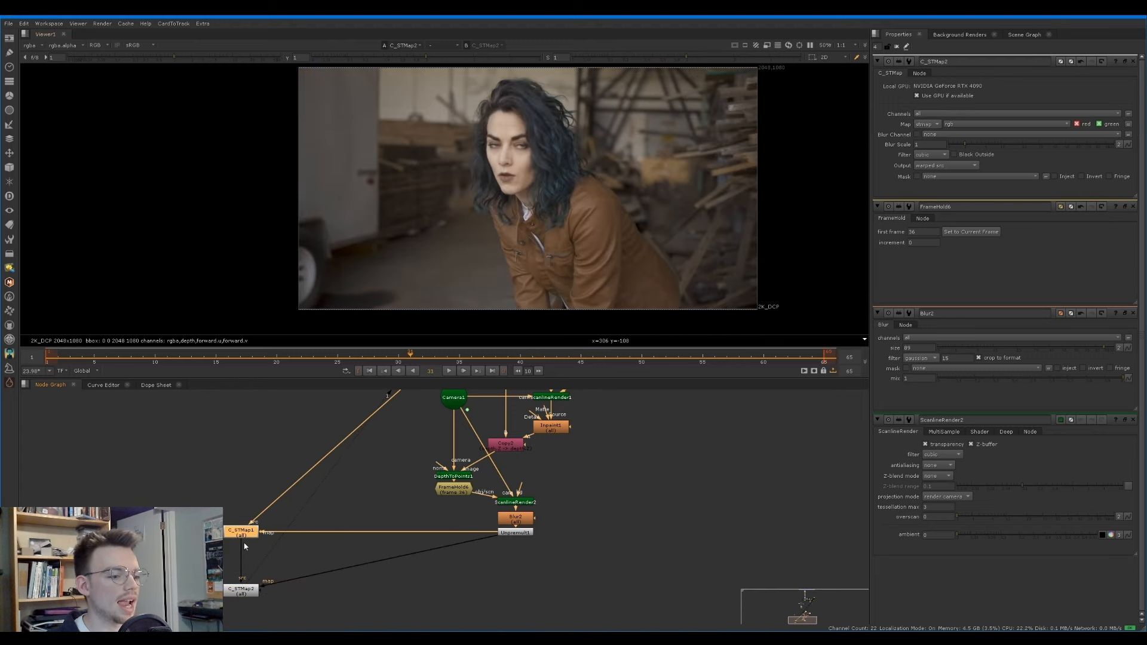
pyautogui.moveTo(239, 593); pyautogui.dragTo(239, 606)
pyautogui.click(224, 557)
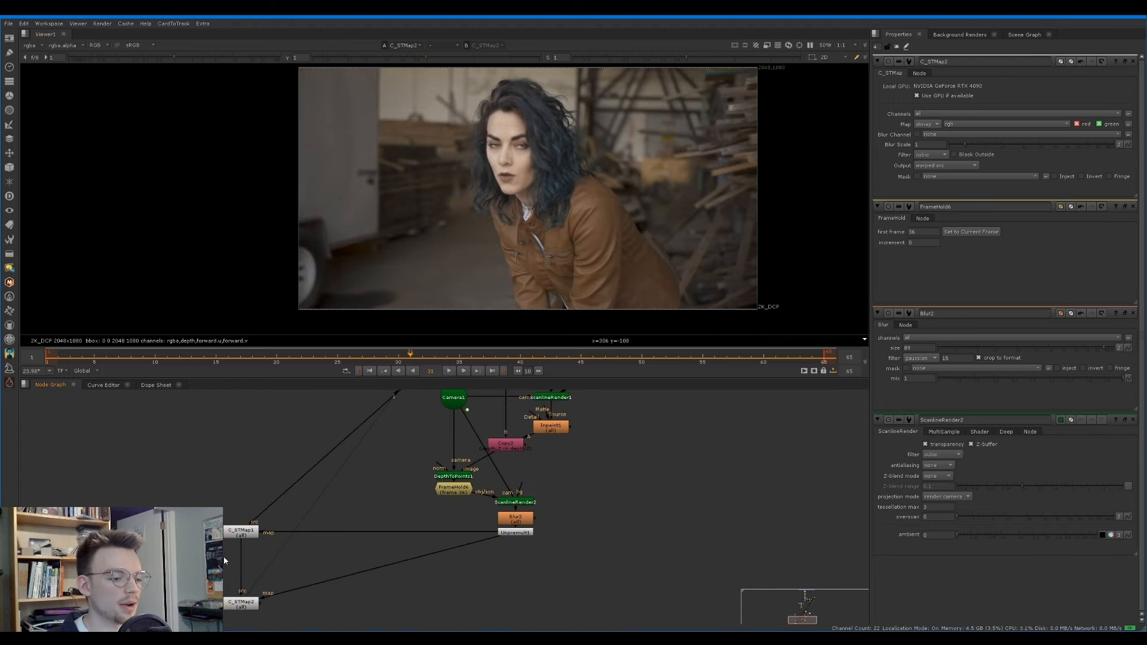
pyautogui.press('g')
pyautogui.moveTo(224, 562); pyautogui.dragTo(241, 568)
# Step: Create a Roto node as the Grade's mask and draw a closed three-point Bezier over the trailer's rear edge
pyautogui.click(200, 566)
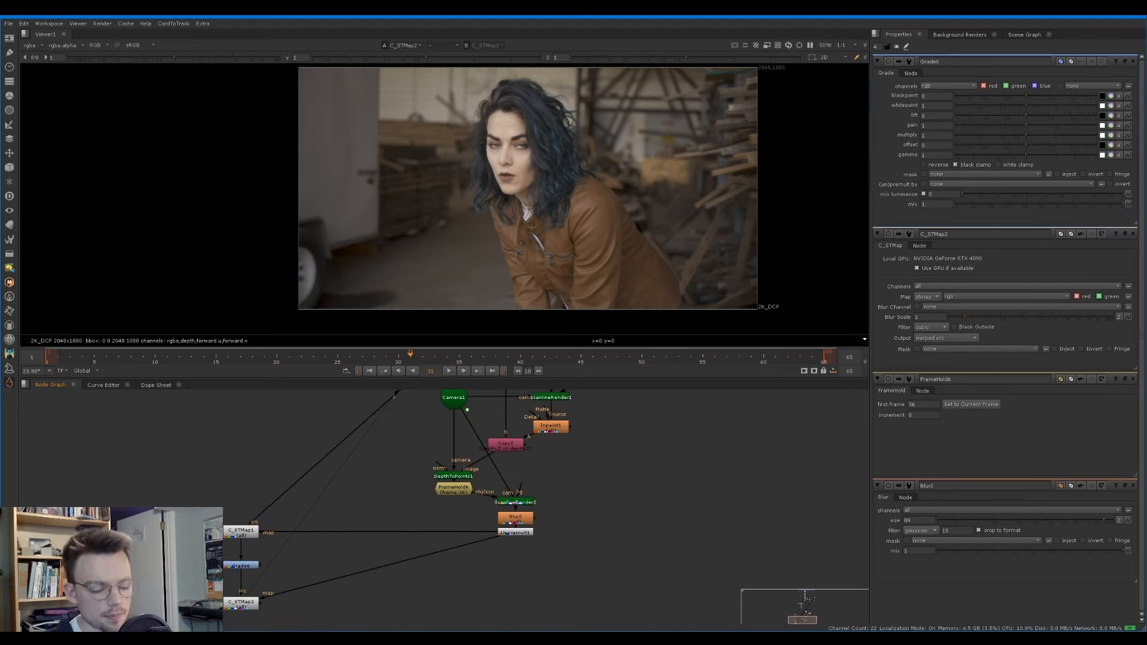
pyautogui.press('o')
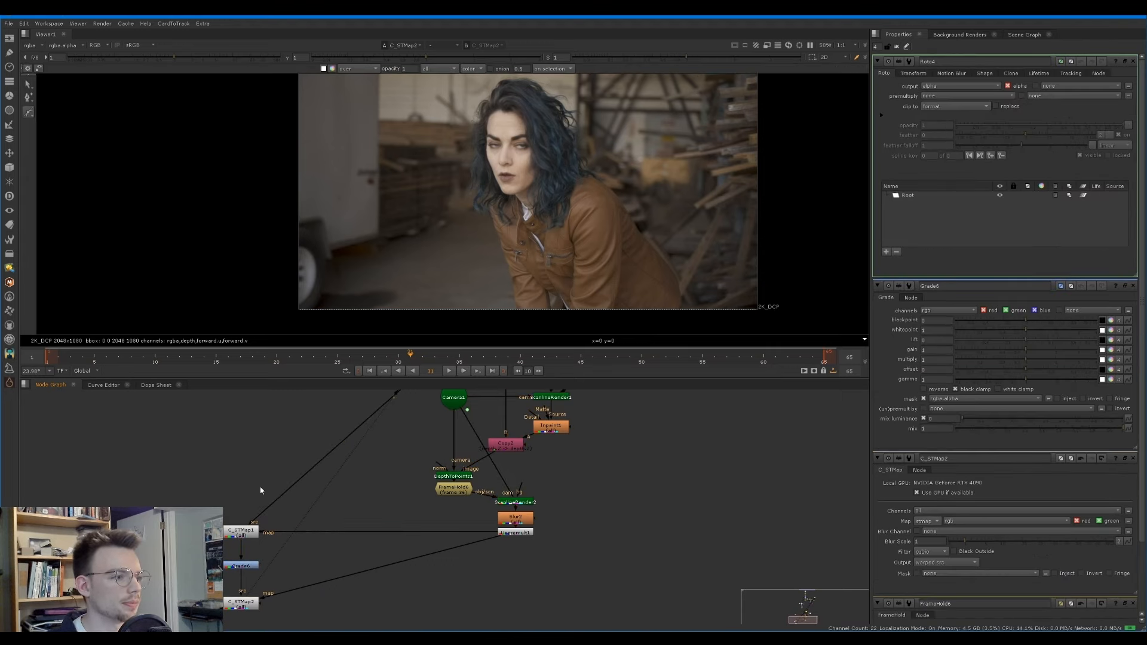
pyautogui.click(371, 127)
pyautogui.click(357, 181)
pyautogui.click(411, 172)
pyautogui.click(371, 127)
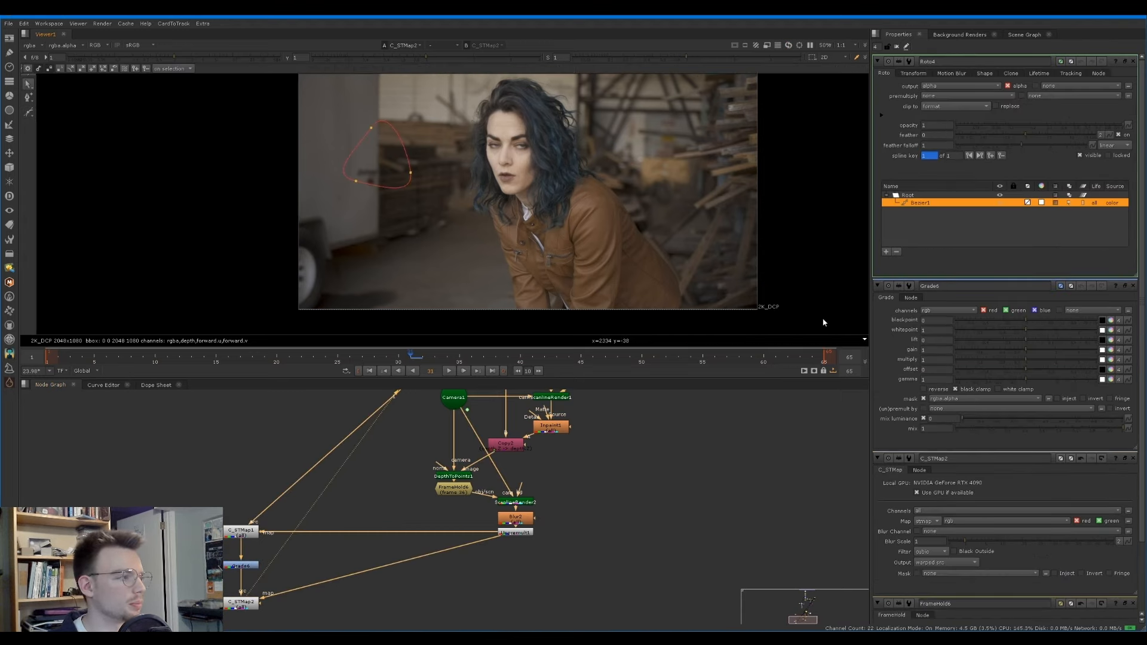
# Step: Raise the Grade's gain to about 2.85 and test moving the roto shape around the trailer's rear edge
pyautogui.doubleClick(232, 566)
pyautogui.moveTo(1023, 125); pyautogui.dragTo(1075, 125)
pyautogui.moveTo(368, 129); pyautogui.dragTo(320, 94)
pyautogui.moveTo(385, 159); pyautogui.dragTo(417, 167)
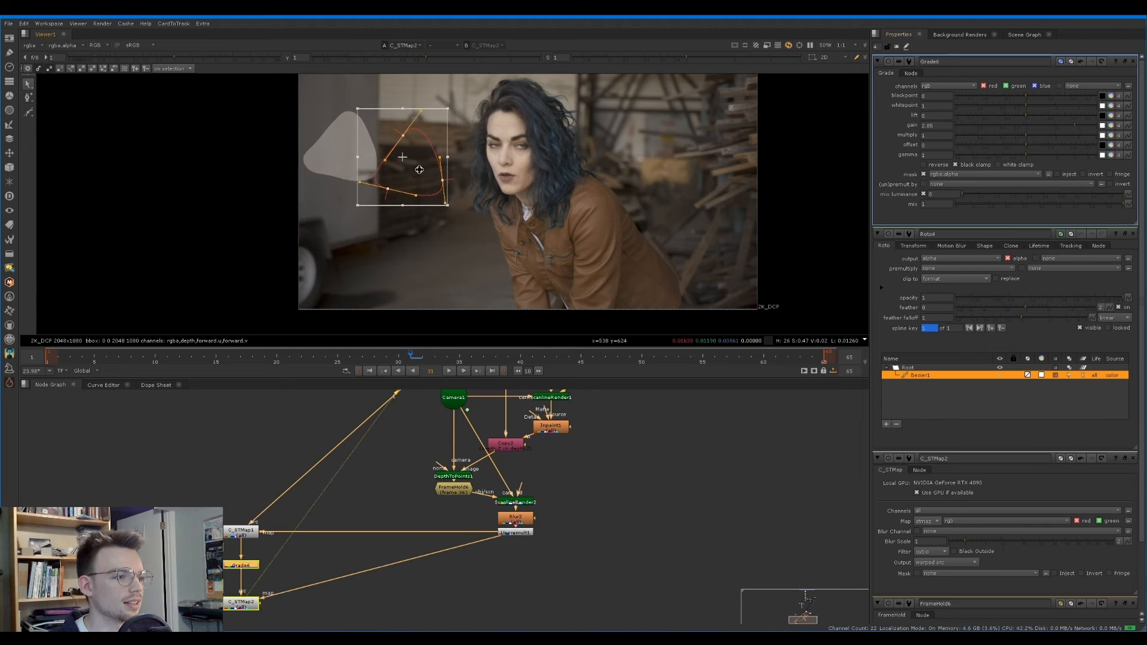
# Step: Close every node's properties except the Grade's and play back the graded patch through C_STMap2
pyautogui.click(1133, 234)
pyautogui.click(1133, 234)
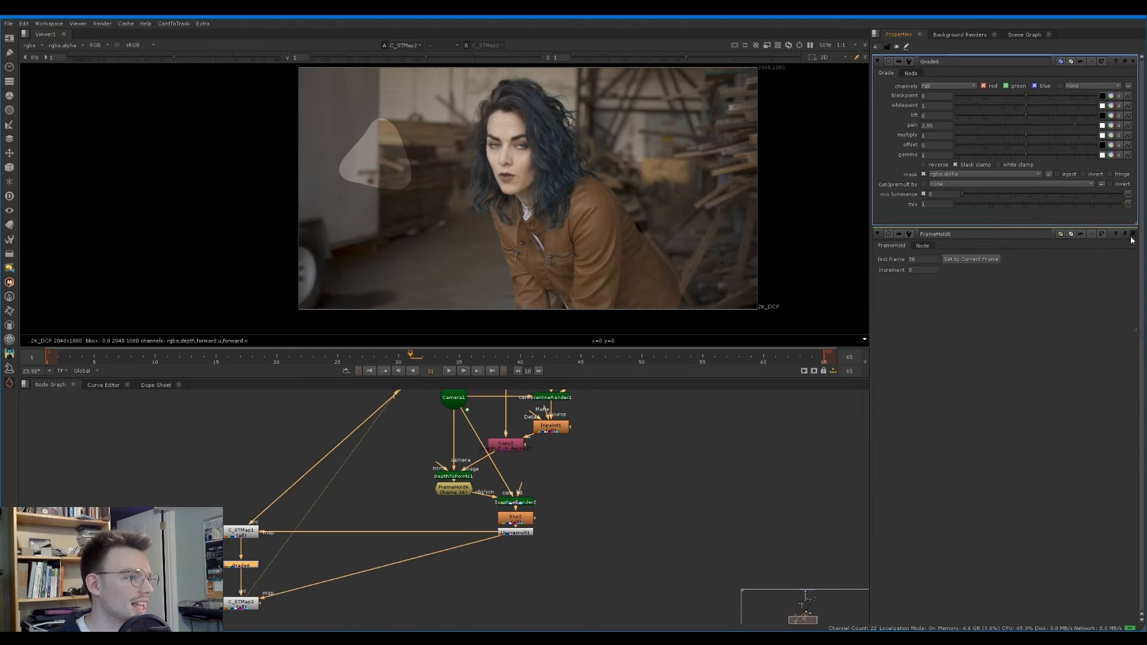
pyautogui.click(1133, 235)
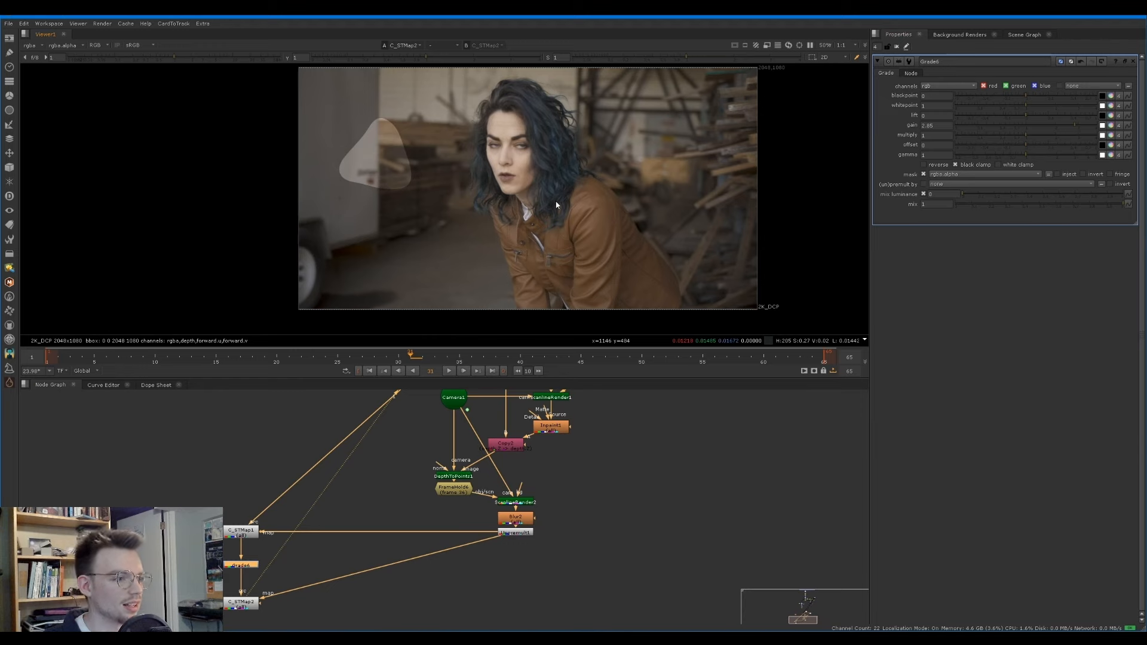
pyautogui.press('l')
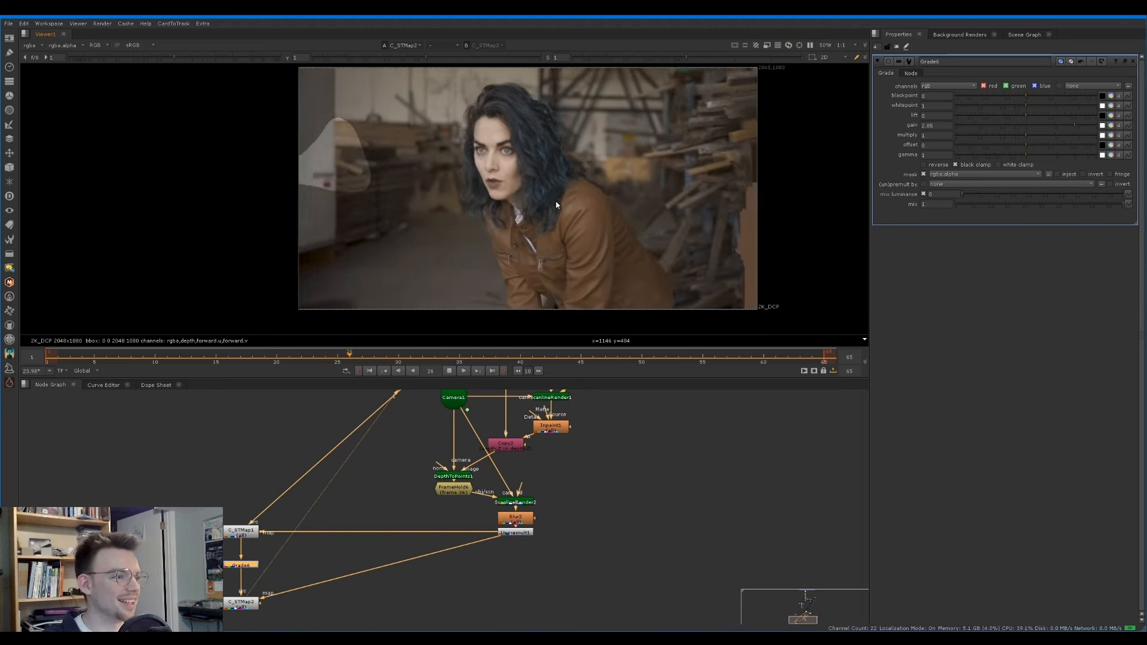
pyautogui.press('k')
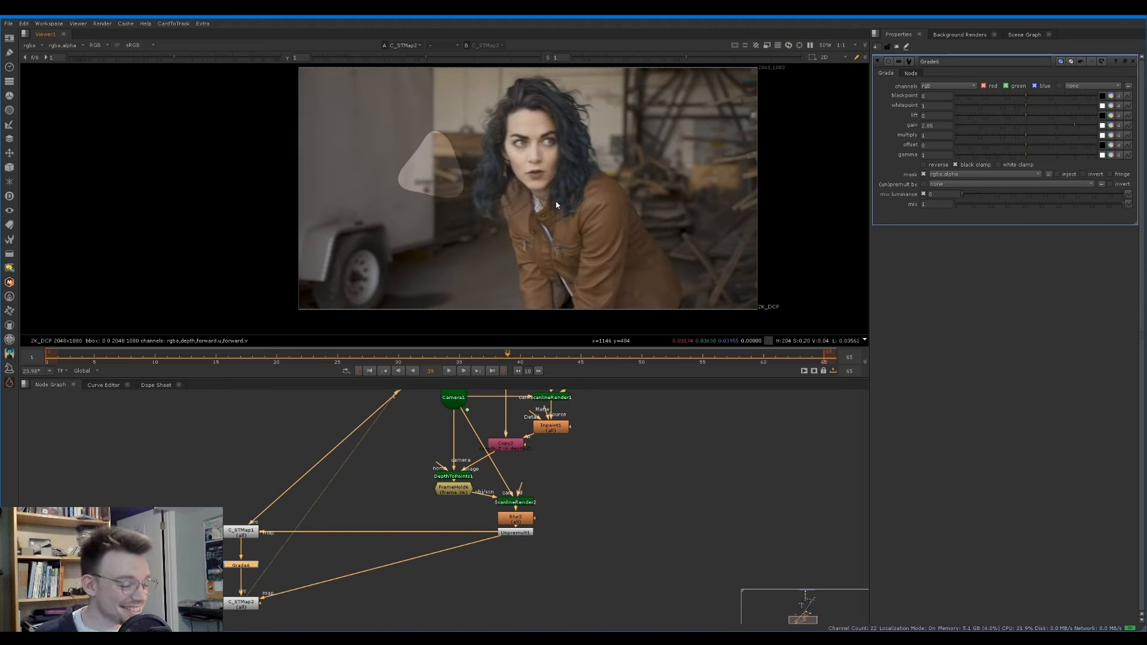
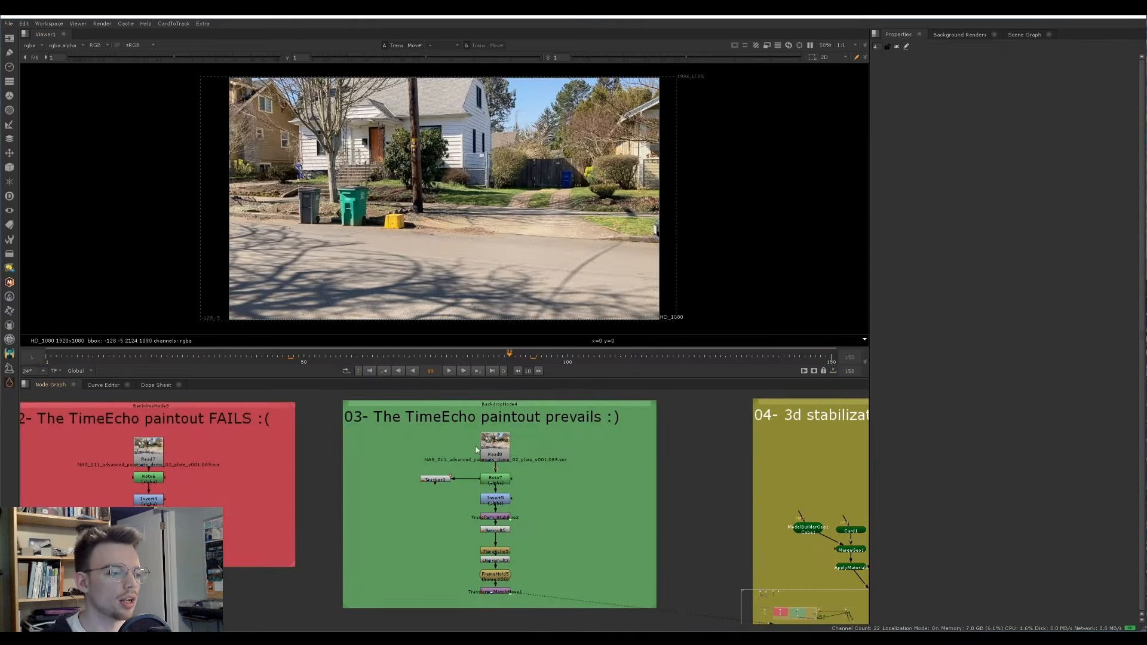
# Step: Inspect the source plate and its stabilized transform in the "03- The TimeEcho paintout prevails :)" setup across several frames
pyautogui.click(490, 439)
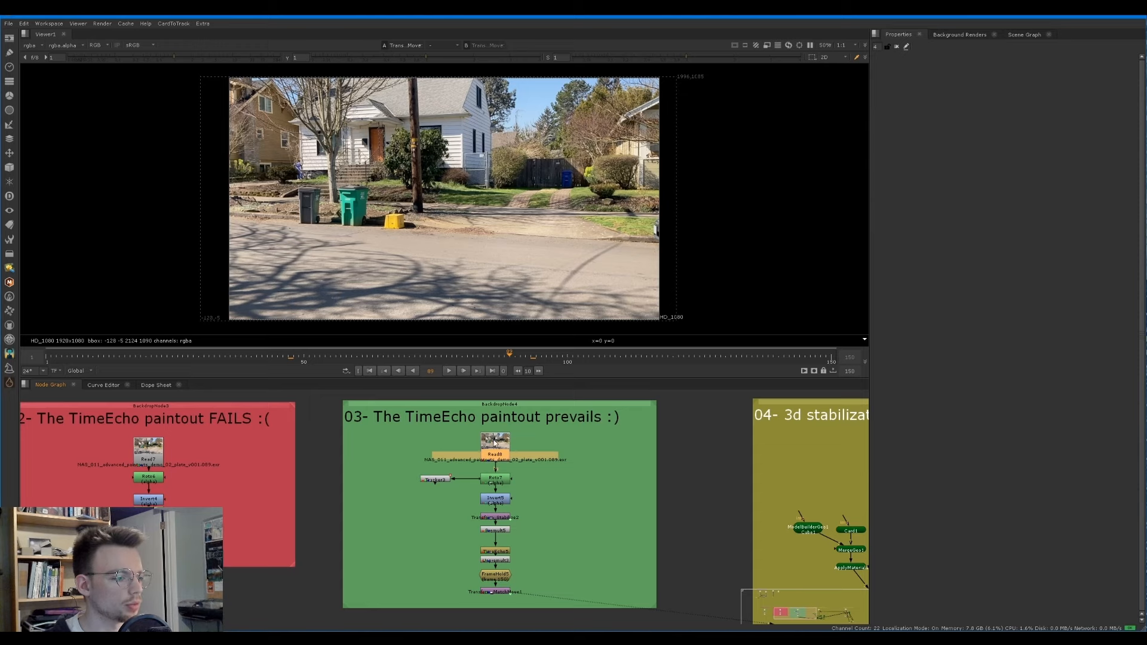
pyautogui.press('1')
pyautogui.moveTo(133, 357); pyautogui.dragTo(193, 357)
pyautogui.click(491, 519)
pyautogui.press('1')
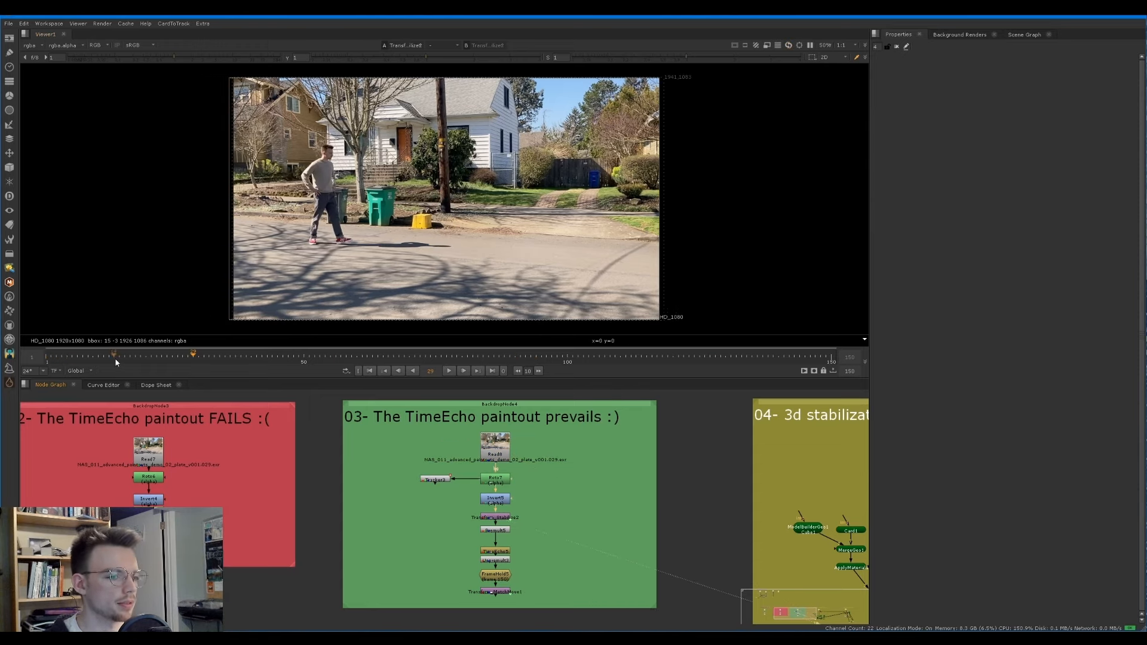
pyautogui.moveTo(116, 360); pyautogui.dragTo(594, 361)
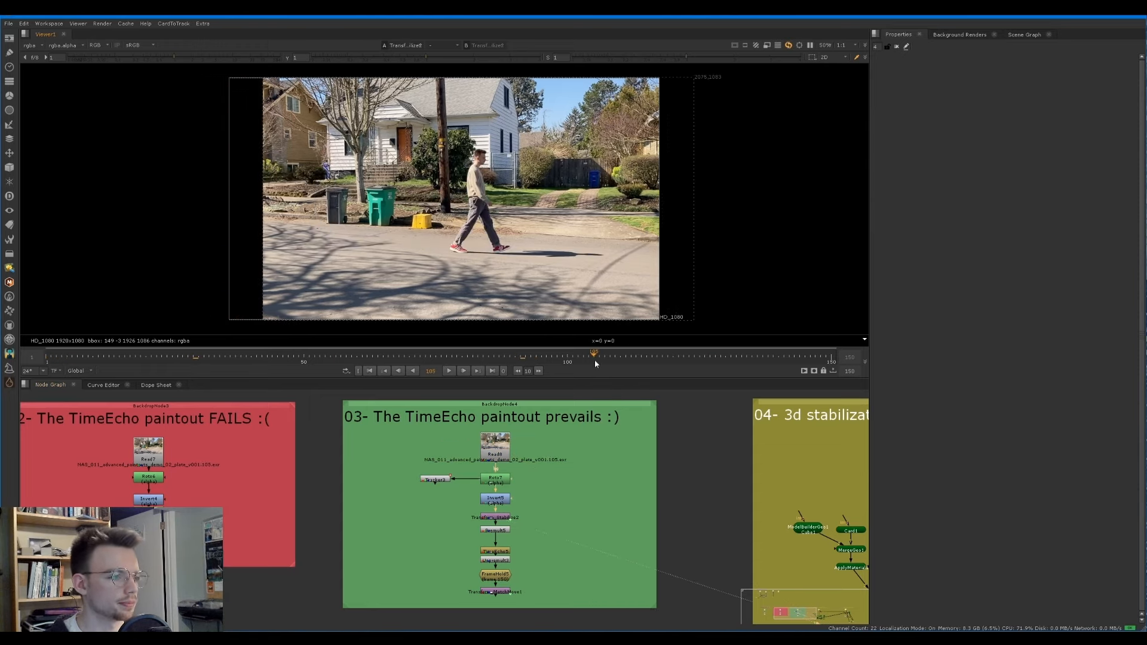
# Step: View the matchmove transform at the end of the TimeEcho setup and scrub through the clean plate
pyautogui.click(503, 580)
pyautogui.press('1')
pyautogui.press('1')
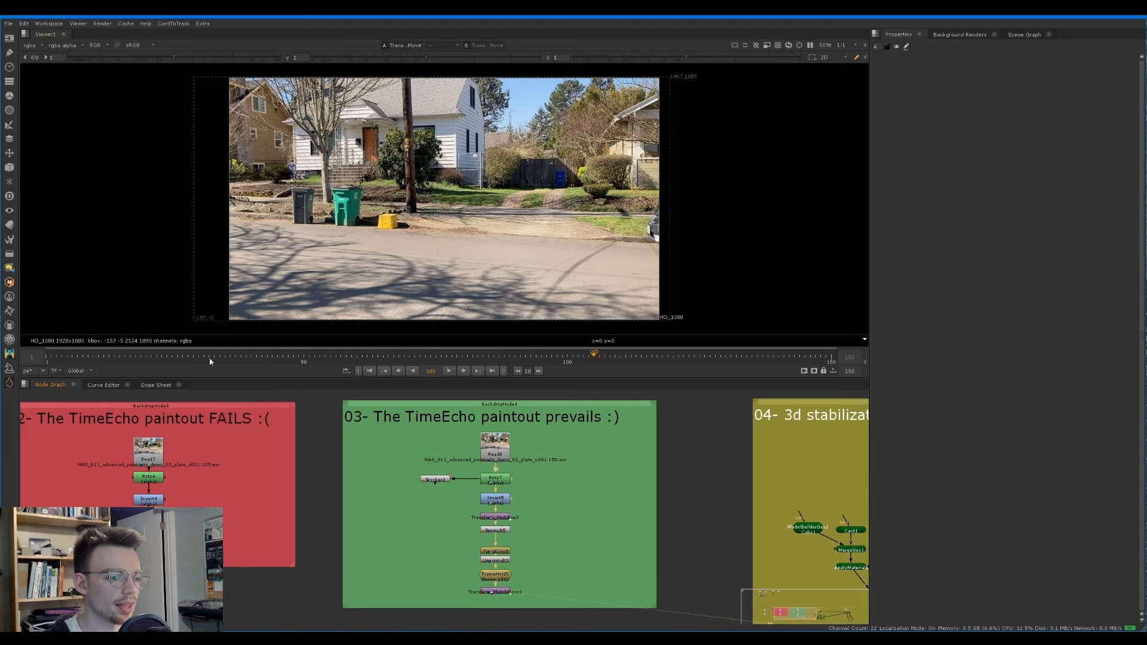
pyautogui.moveTo(86, 361); pyautogui.dragTo(484, 362)
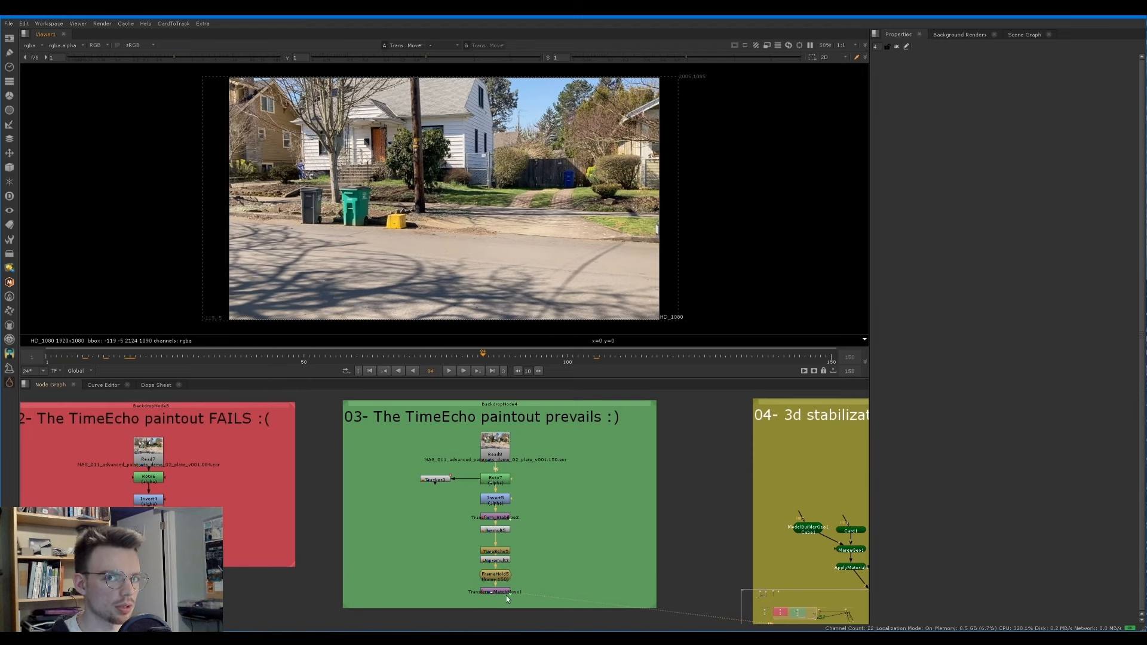
# Step: Return to the warehouse script and scrub through the Read3 source plate of the woman
pyautogui.click(1101, 18)
pyautogui.scroll(5, 368, 543)
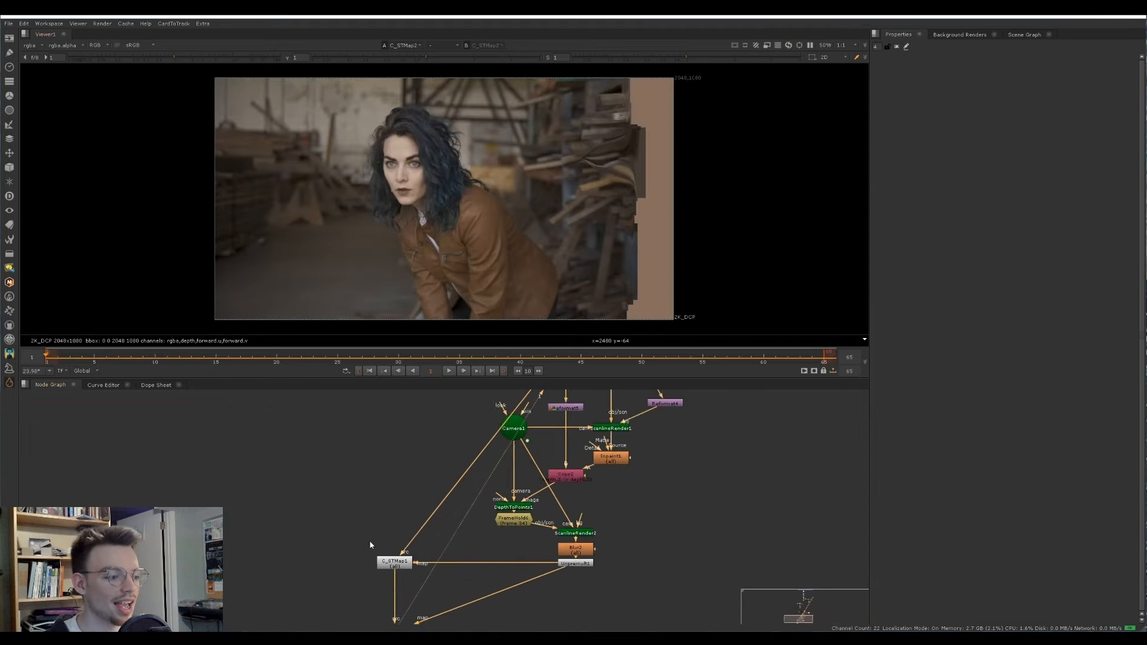
pyautogui.moveTo(381, 532); pyautogui.dragTo(404, 494, button='middle')
pyautogui.scroll(-6, 470, 453)
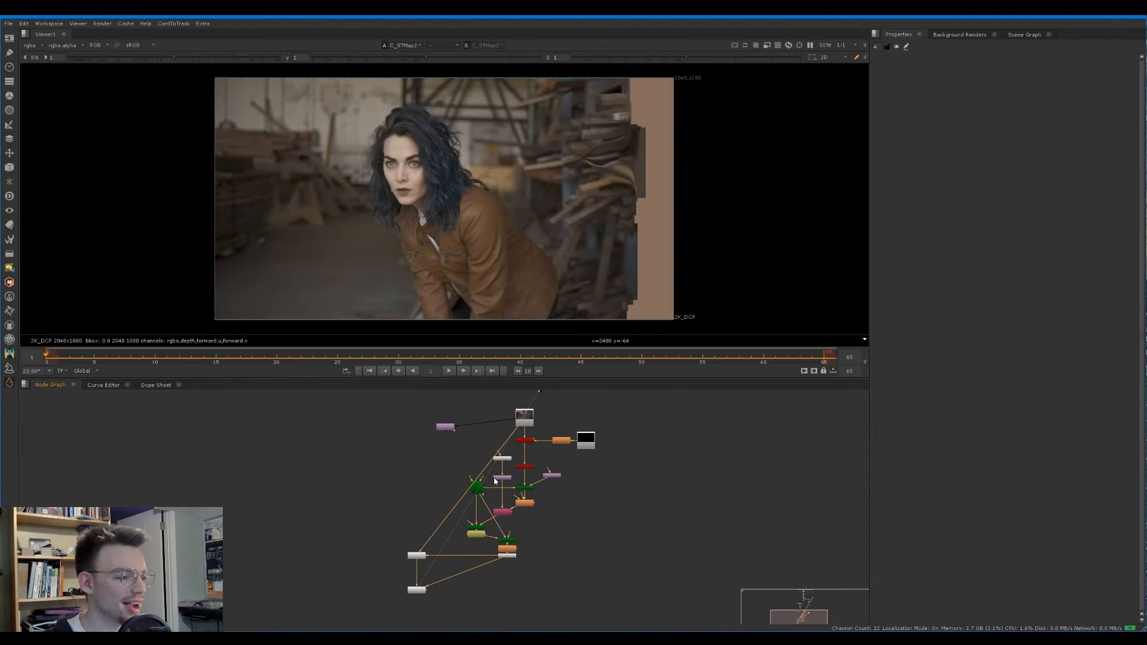
pyautogui.click(522, 425)
pyautogui.press('1')
pyautogui.moveTo(72, 363); pyautogui.dragTo(714, 344)
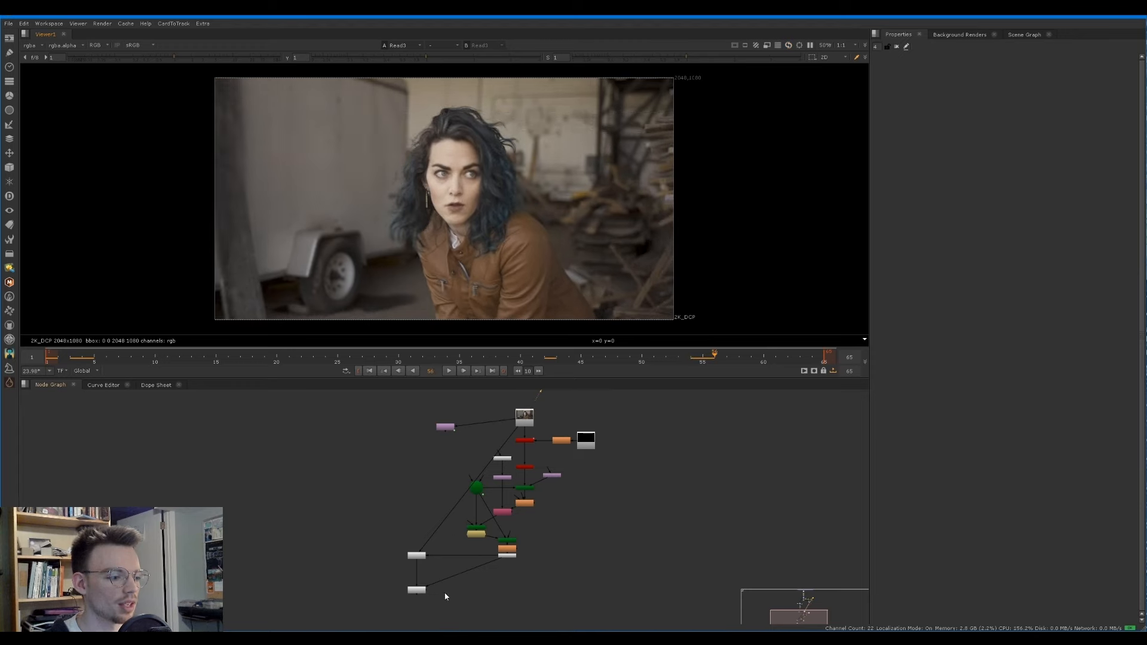
# Step: View the stabilized C_STMap1 output and the restored C_STMap2 output, scrubbing through the frames
pyautogui.click(417, 557)
pyautogui.press('1')
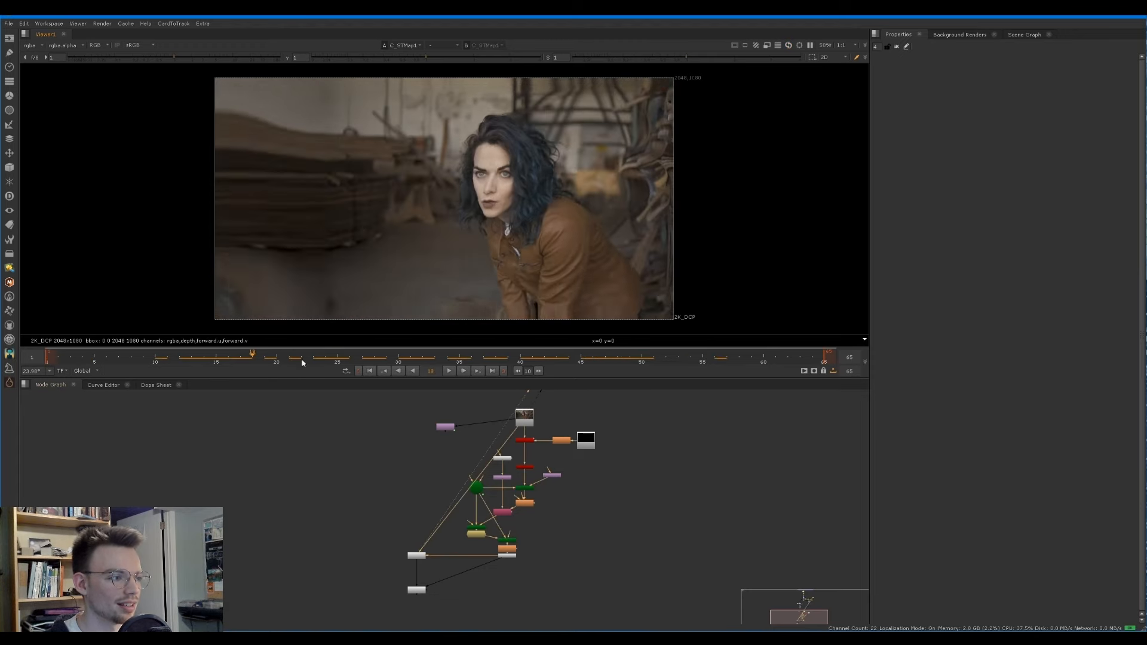
pyautogui.click(416, 589)
pyautogui.press('1')
pyautogui.moveTo(579, 361); pyautogui.dragTo(191, 360)
pyautogui.moveTo(397, 571); pyautogui.dragTo(411, 546, button='middle')
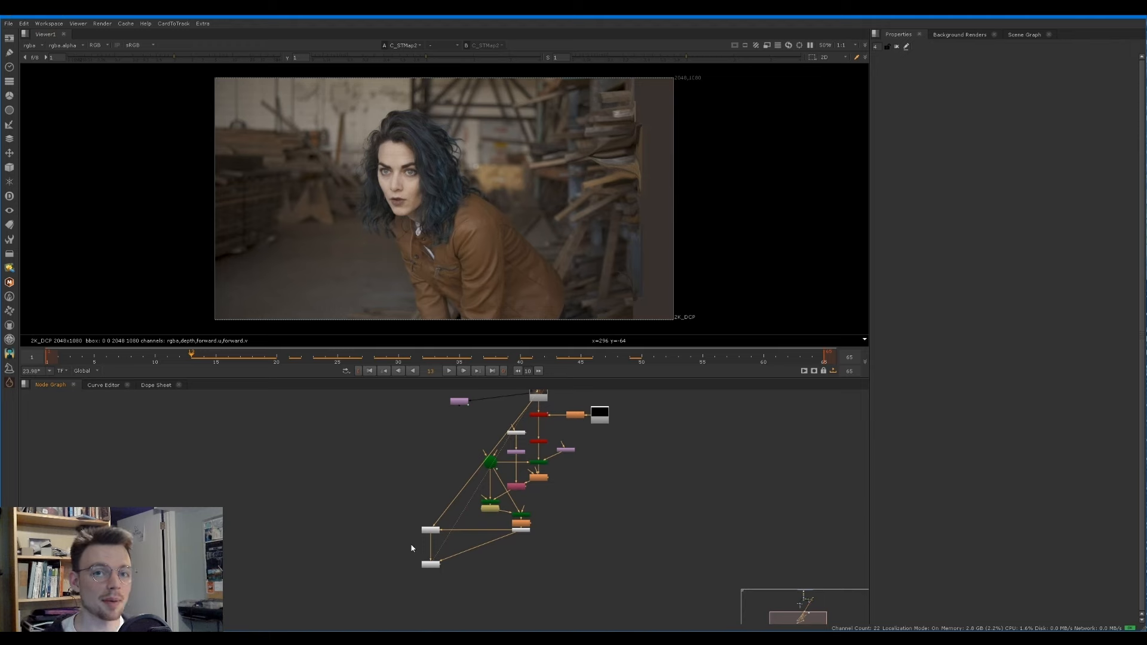
# Step: Move the LensDistortion node away from the tracking branch and reconnect C_STMap1's source input to it
pyautogui.scroll(4, 479, 581)
pyautogui.moveTo(478, 582); pyautogui.dragTo(511, 560, button='middle')
pyautogui.scroll(-4, 512, 560)
pyautogui.scroll(3, 519, 538)
pyautogui.moveTo(517, 494); pyautogui.dragTo(527, 530, button='middle')
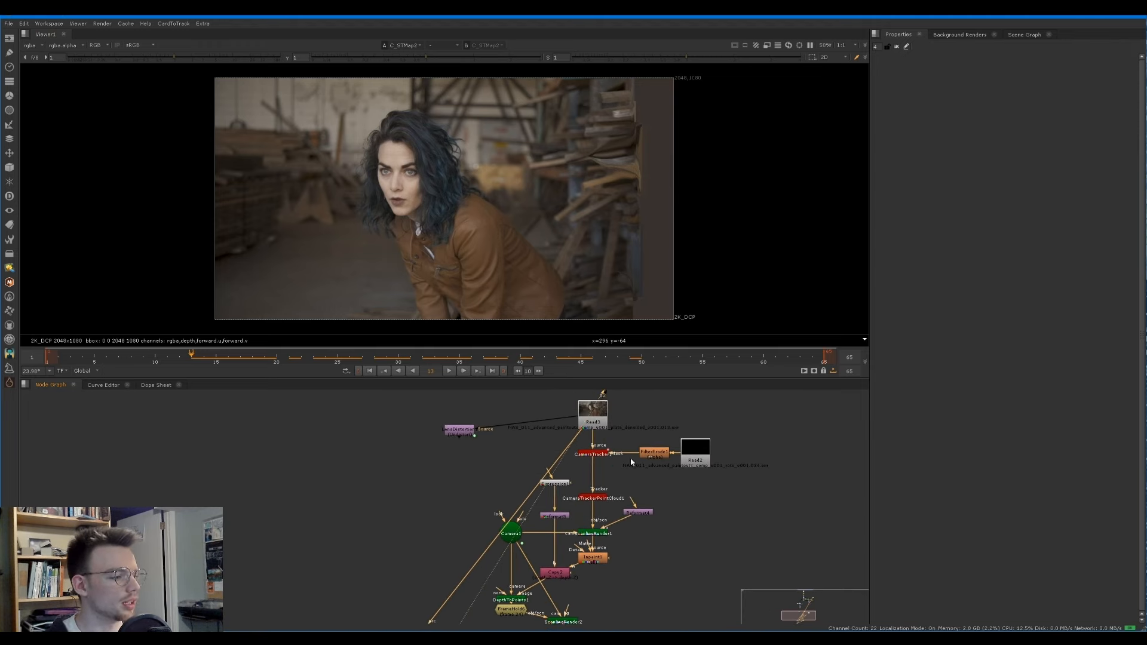
pyautogui.moveTo(751, 470); pyautogui.dragTo(612, 462)
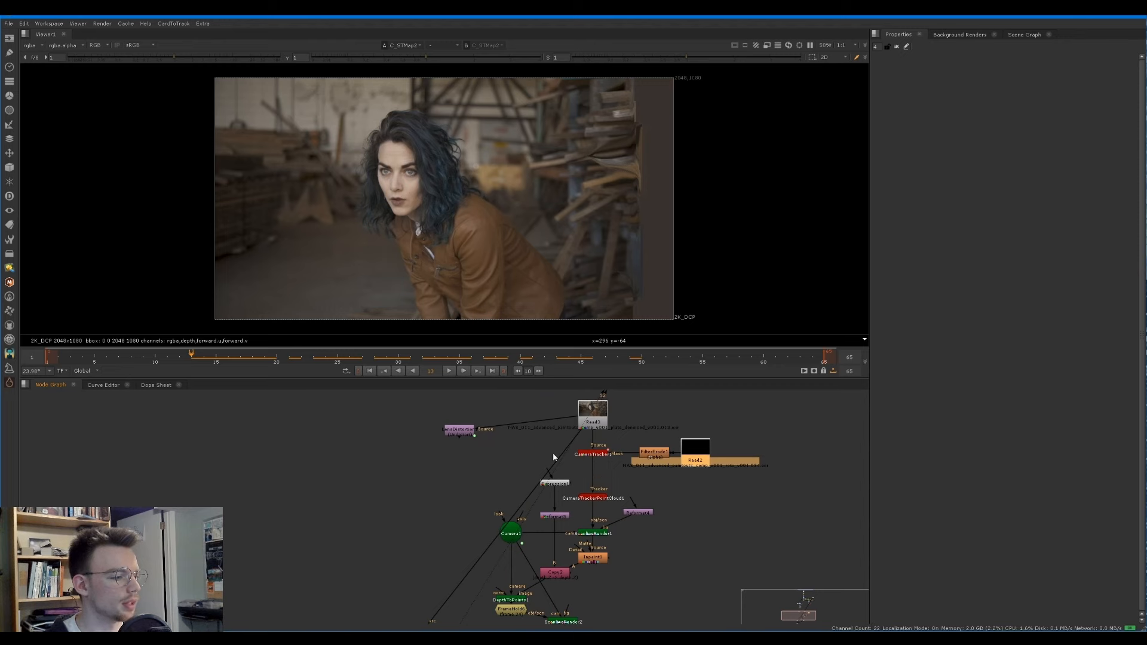
pyautogui.moveTo(499, 452); pyautogui.dragTo(548, 464, button='middle')
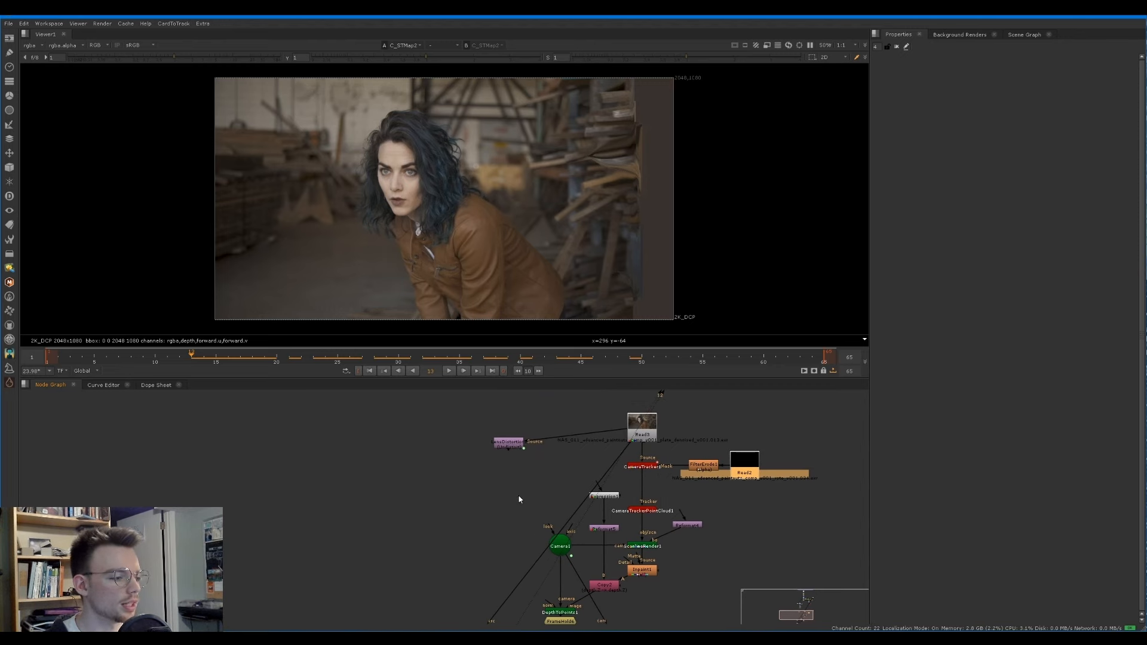
pyautogui.moveTo(514, 443); pyautogui.dragTo(449, 427)
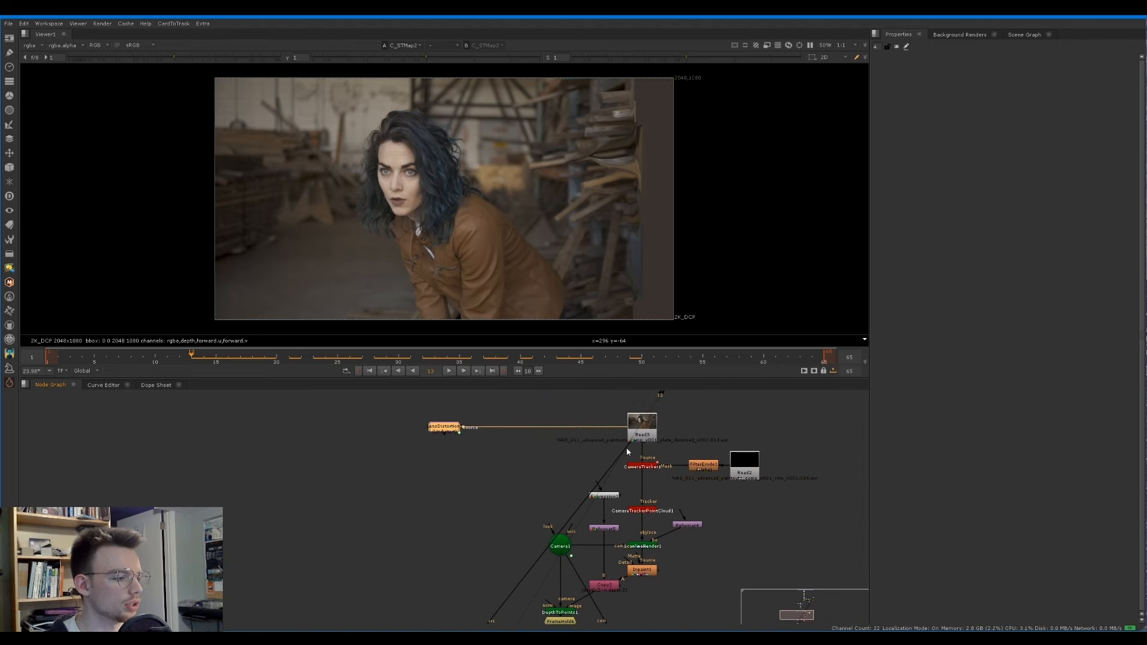
pyautogui.moveTo(627, 453); pyautogui.dragTo(462, 433)
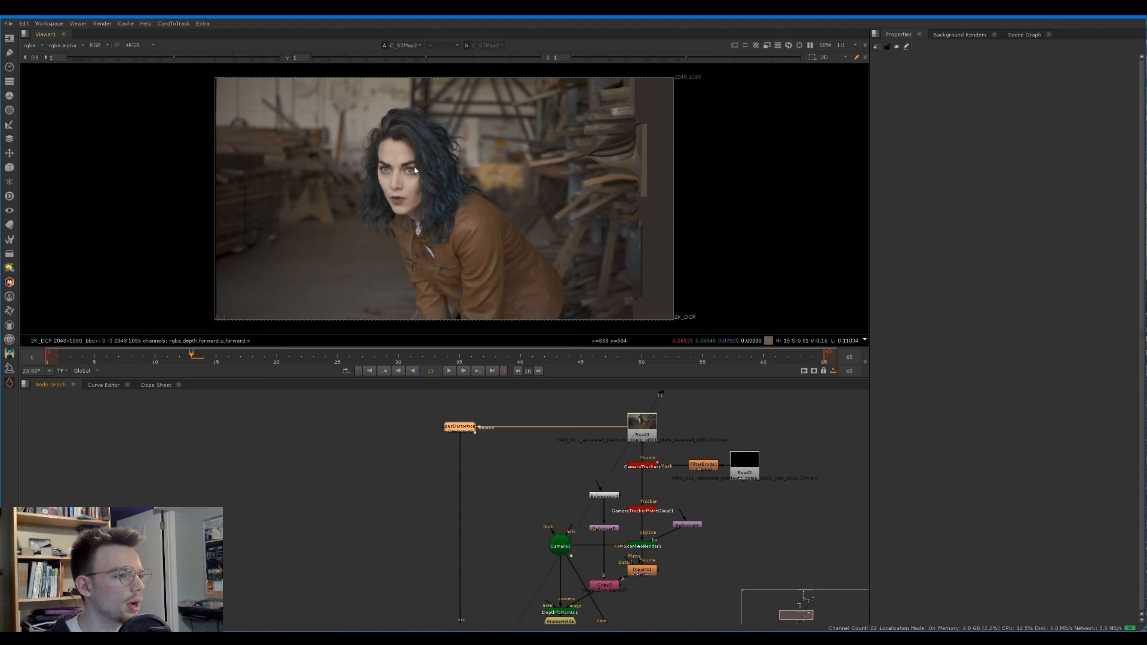
# Step: View the LensDistortion output and toggle the node off and on to compare the distorted and undistorted plate
pyautogui.press('d')
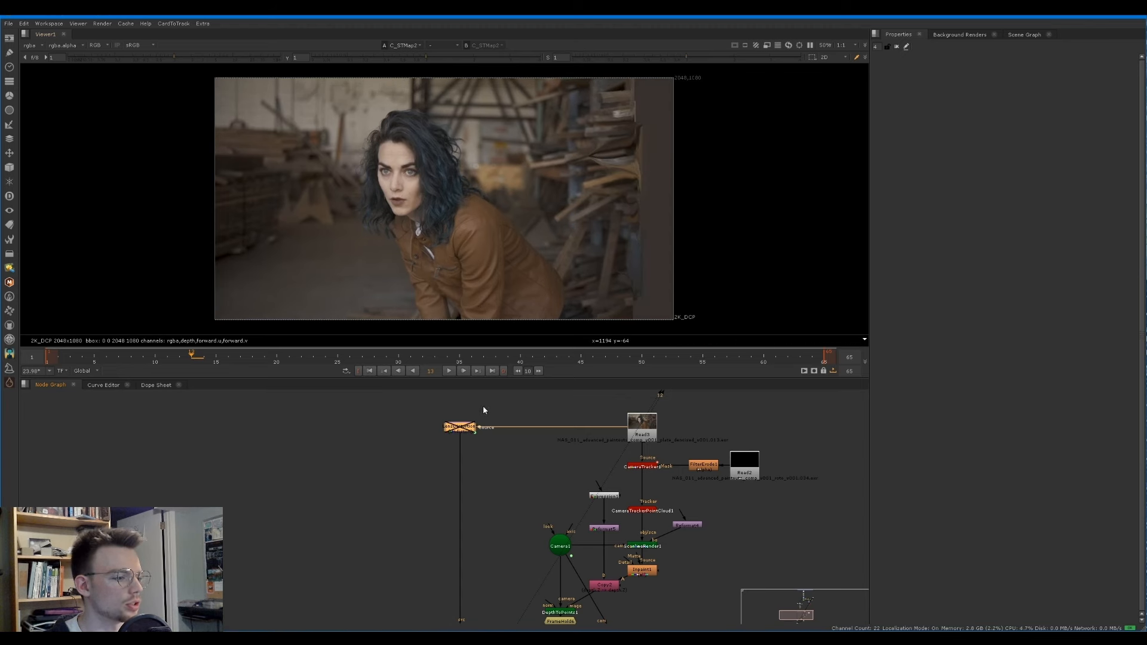
pyautogui.press('1')
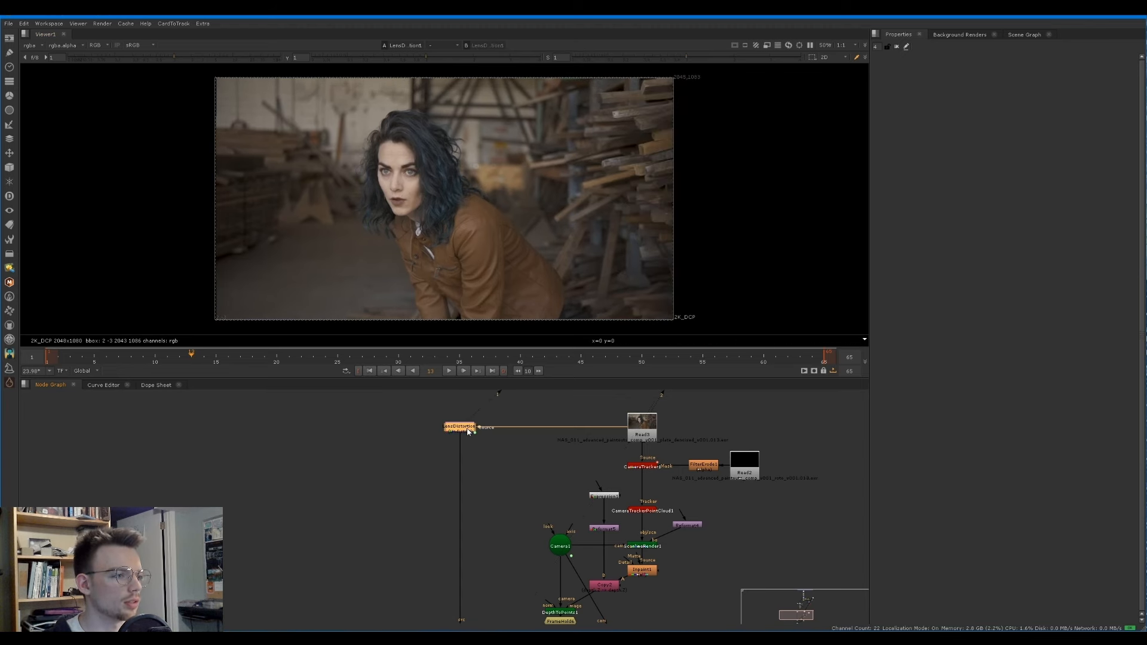
pyautogui.press('d')
pyautogui.press('d')
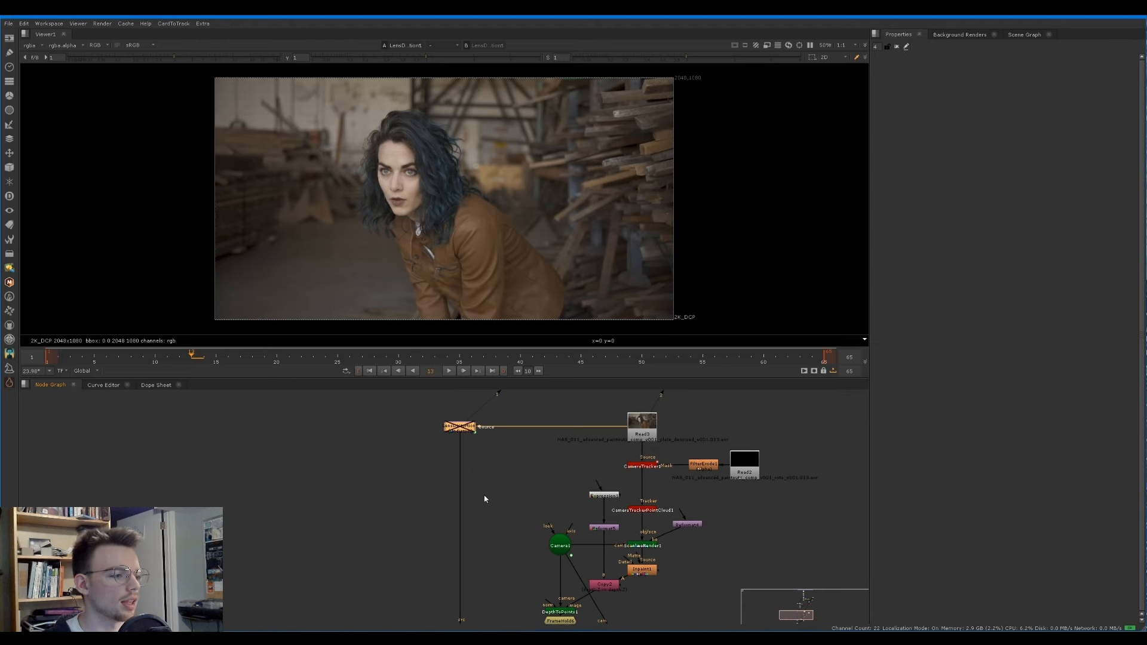
# Step: View C_STMap1 to check the stabilization of the undistorted plate
pyautogui.moveTo(484, 499)
pyautogui.mouseDown(button='middle')
pyautogui.moveTo(486, 453)
pyautogui.moveTo(476, 518)
pyautogui.moveTo(473, 482)
pyautogui.mouseUp(button='middle')
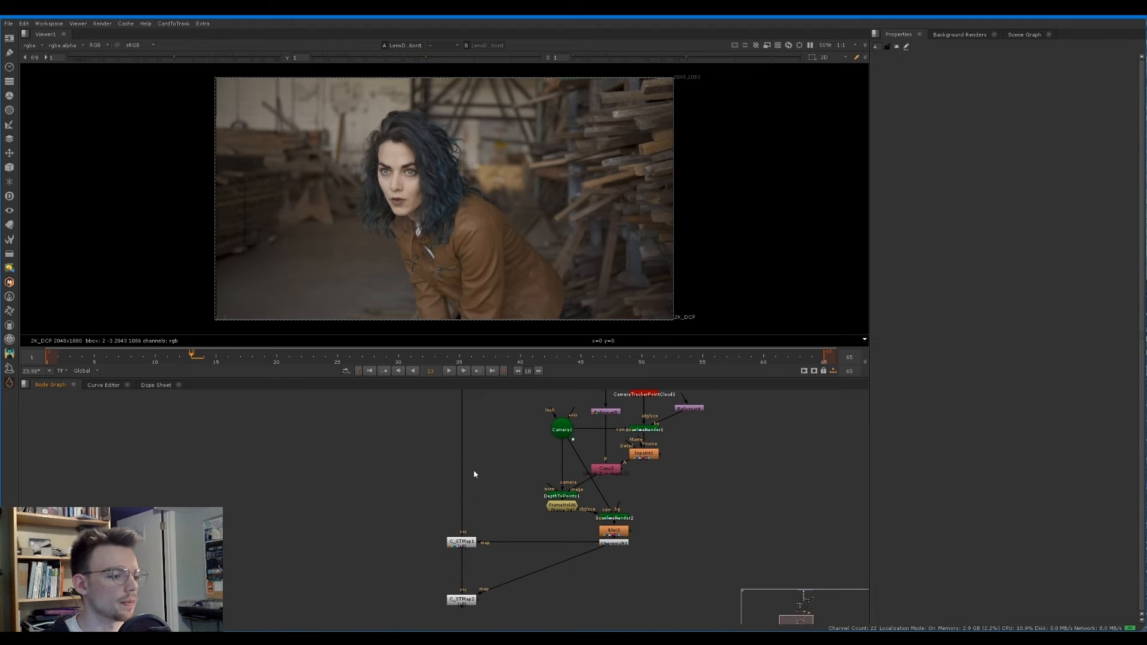
pyautogui.click(468, 543)
pyautogui.press('1')
pyautogui.scroll(-1, 485, 436)
pyautogui.moveTo(486, 435); pyautogui.dragTo(473, 535, button='middle')
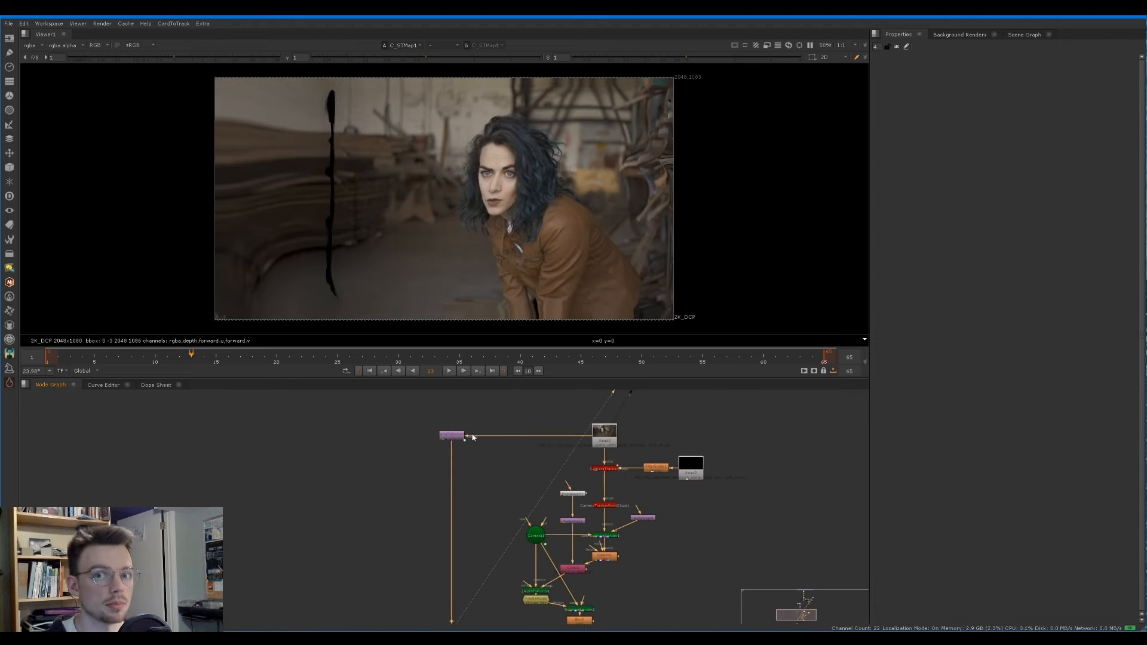
# Step: View the LensDistortion node with its properties open and compare it with the Expression1 UV map
pyautogui.click(459, 440)
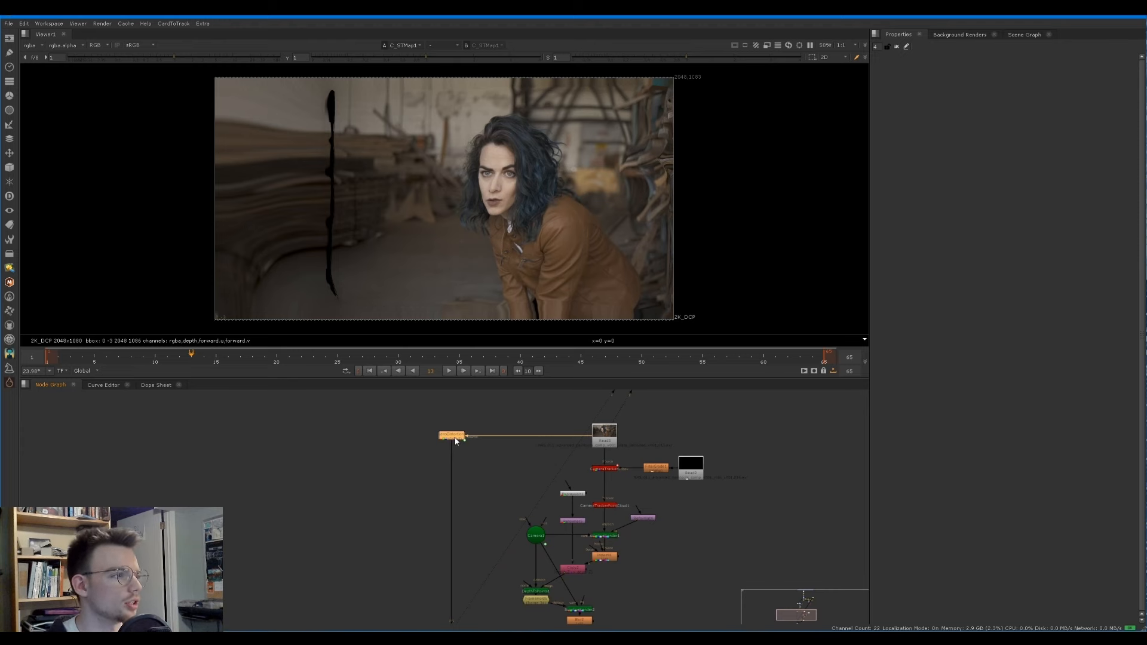
pyautogui.press('1')
pyautogui.doubleClick(456, 441)
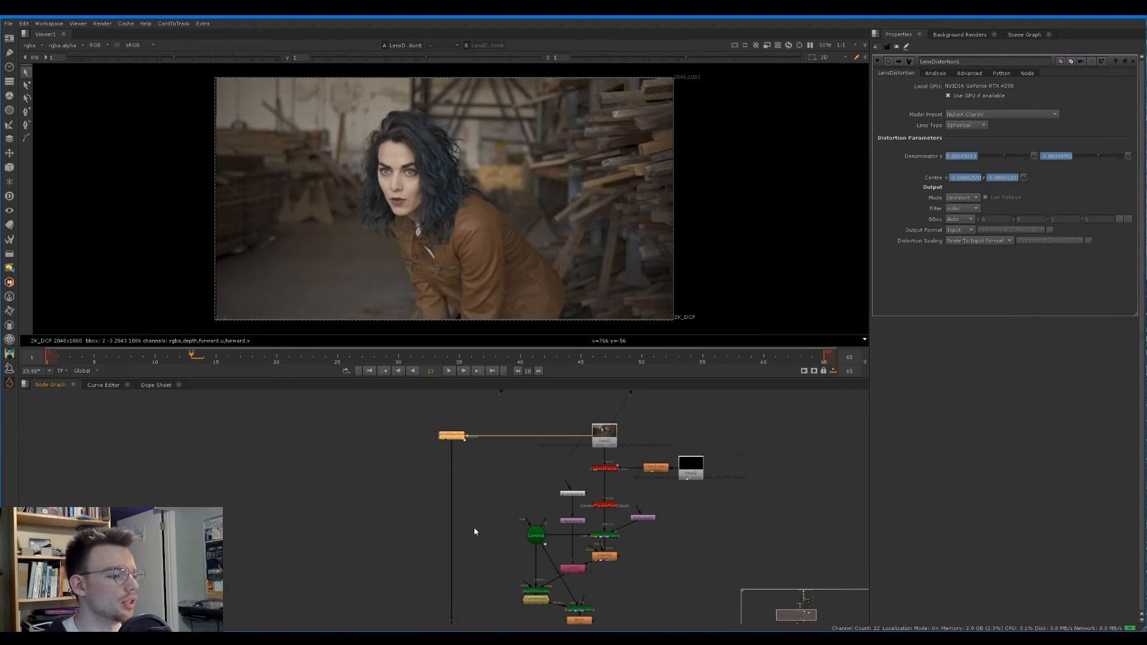
pyautogui.moveTo(474, 532); pyautogui.dragTo(444, 493, button='middle')
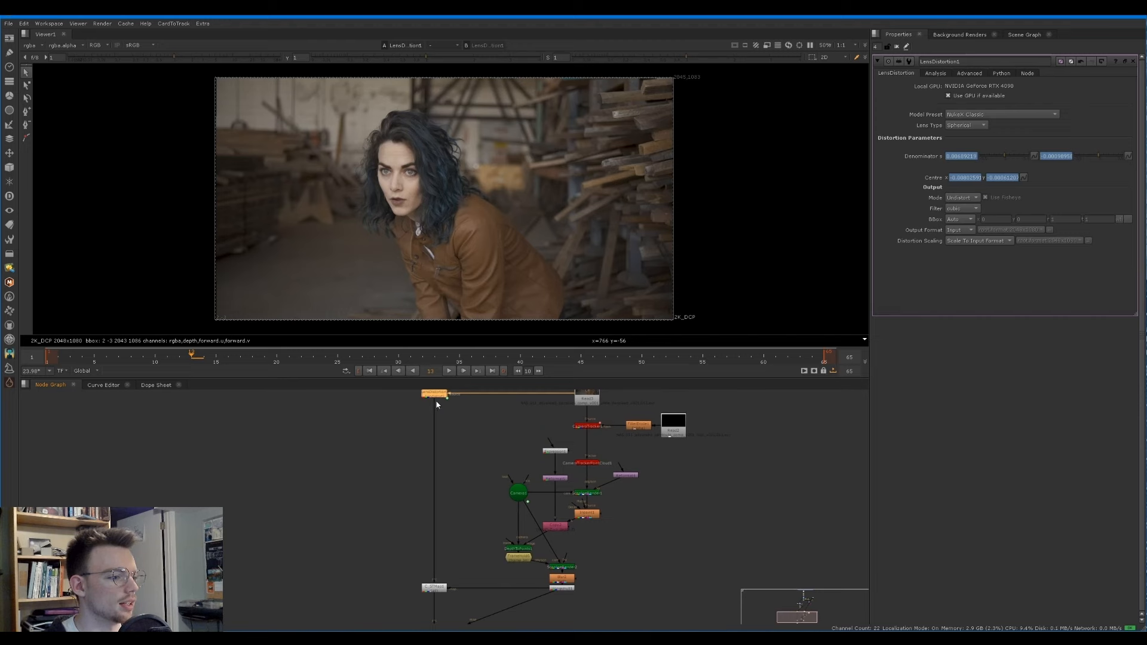
pyautogui.scroll(3, 568, 584)
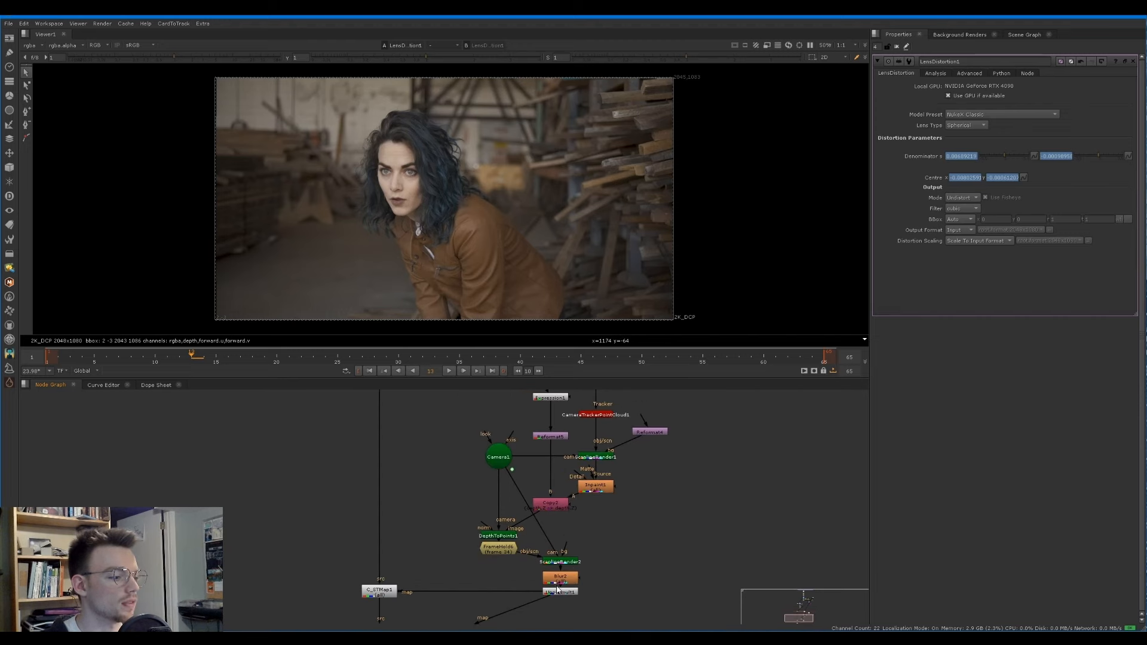
pyautogui.scroll(1, 537, 446)
pyautogui.moveTo(538, 447); pyautogui.dragTo(510, 500, button='middle')
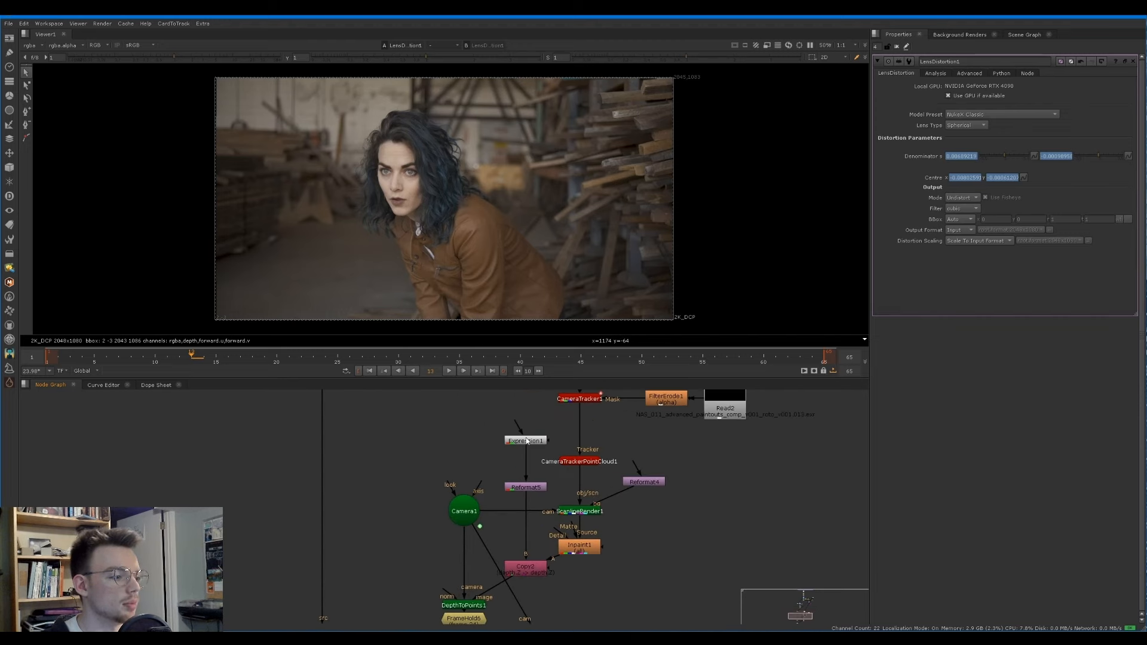
pyautogui.click(527, 440)
pyautogui.press('1')
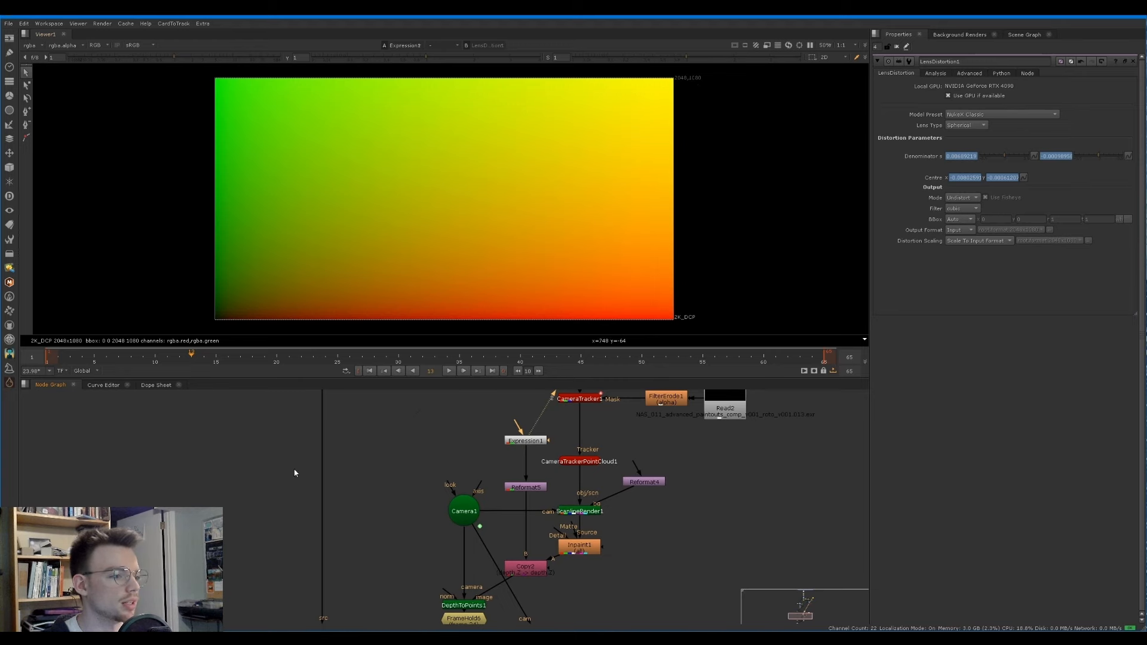
# Step: Inspect the bounding box at the upper corner of the undistorted plate, then frame the whole image
pyautogui.moveTo(294, 471); pyautogui.dragTo(304, 616, button='middle')
pyautogui.click(348, 494)
pyautogui.press('1')
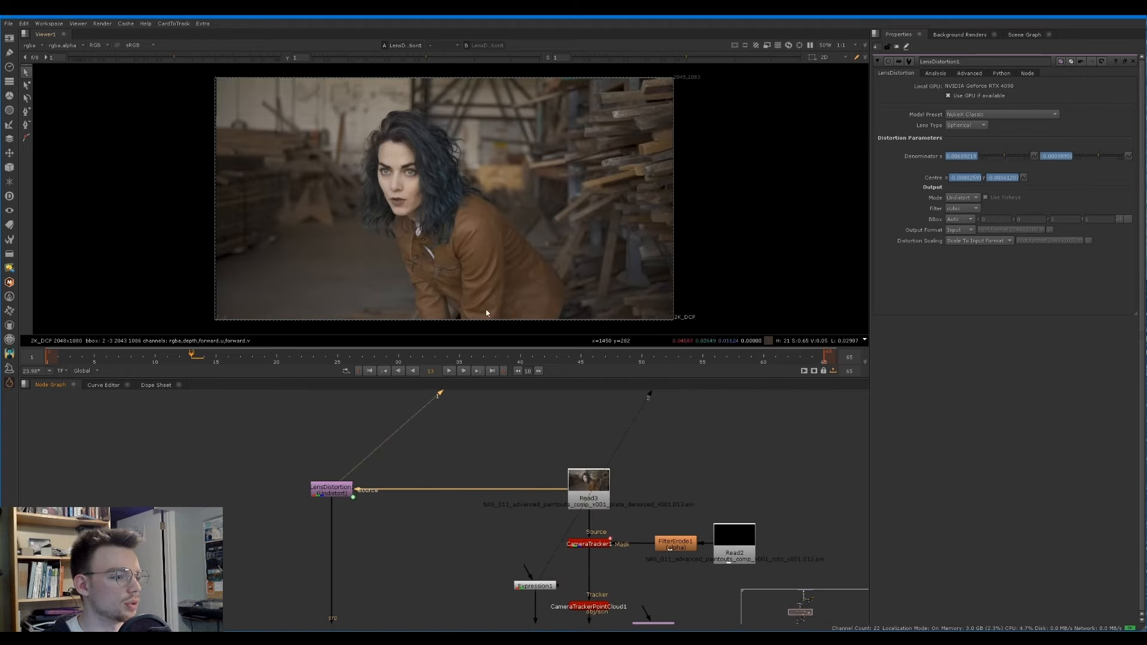
pyautogui.scroll(10, 671, 85)
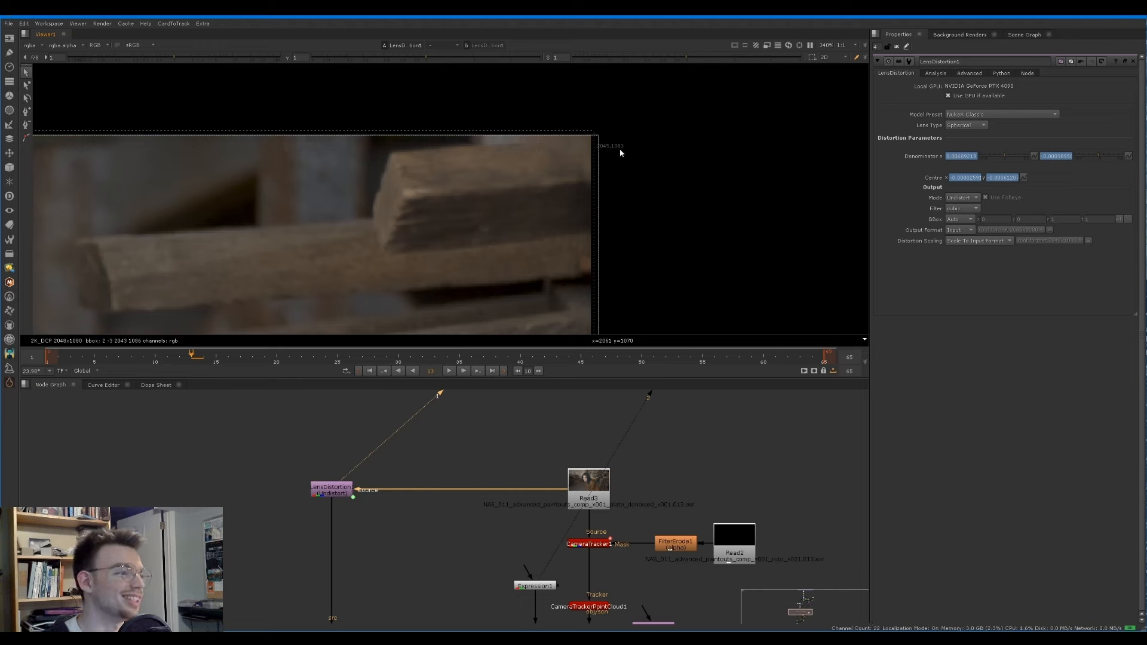
pyautogui.scroll(1, 382, 510)
pyautogui.moveTo(382, 510); pyautogui.dragTo(400, 430, button='middle')
pyautogui.scroll(-1, 400, 429)
pyautogui.scroll(-6, 452, 219)
pyautogui.press('f')
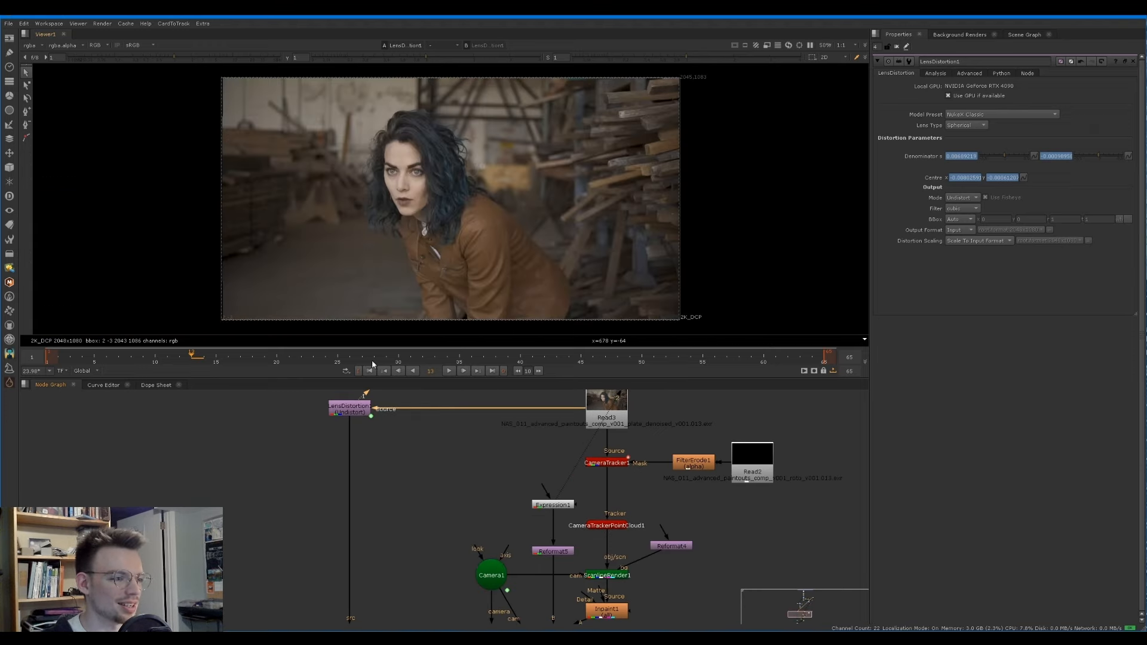
# Step: Add a Crop node after the LensDistortion node and turn off its black outside option
pyautogui.moveTo(417, 588); pyautogui.dragTo(430, 543, button='middle')
pyautogui.moveTo(402, 473); pyautogui.dragTo(397, 558, button='middle')
pyautogui.click(368, 452)
pyautogui.press('Tab')
pyautogui.write('c')
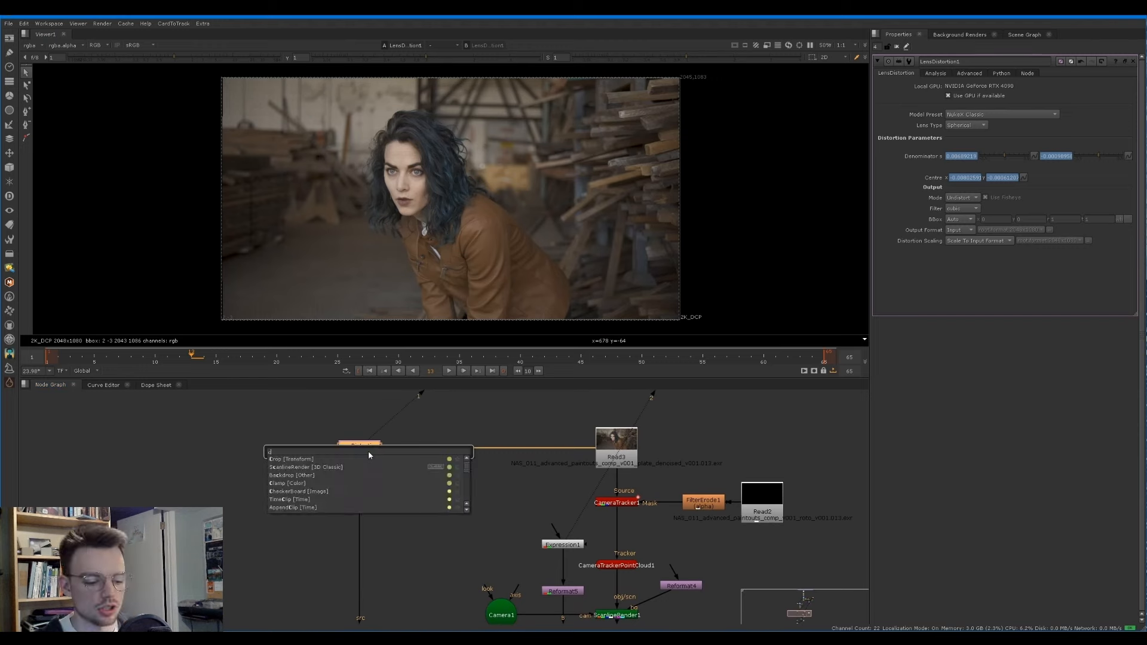
pyautogui.write('rop [Transform')
pyautogui.press('Return')
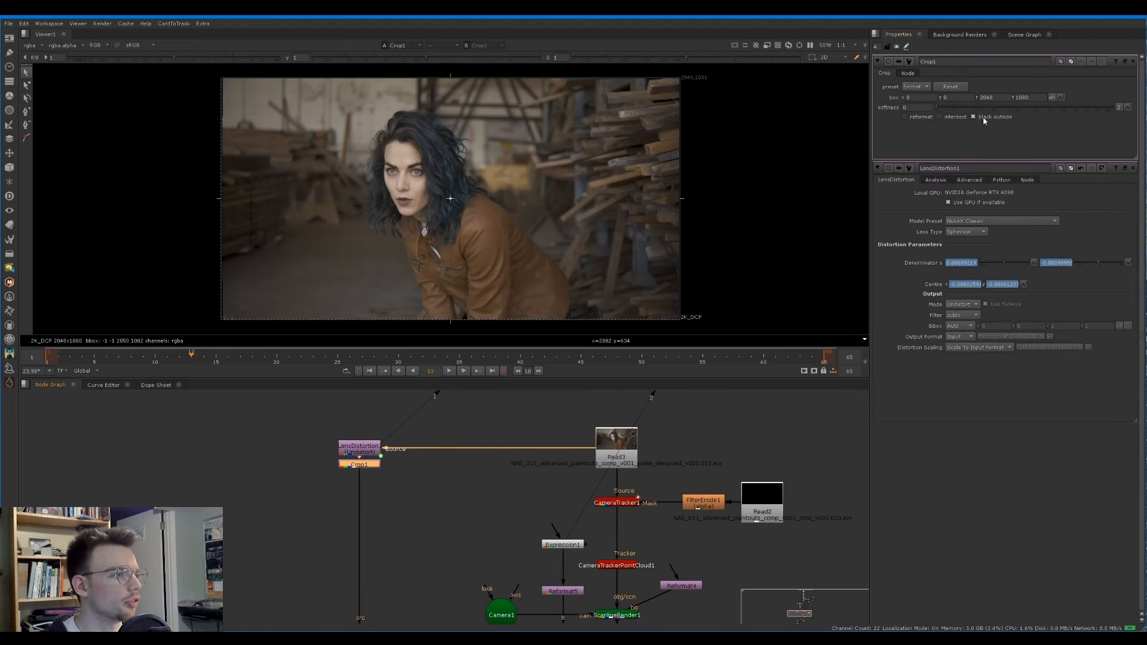
pyautogui.scroll(4, 664, 68)
pyautogui.click(1007, 118)
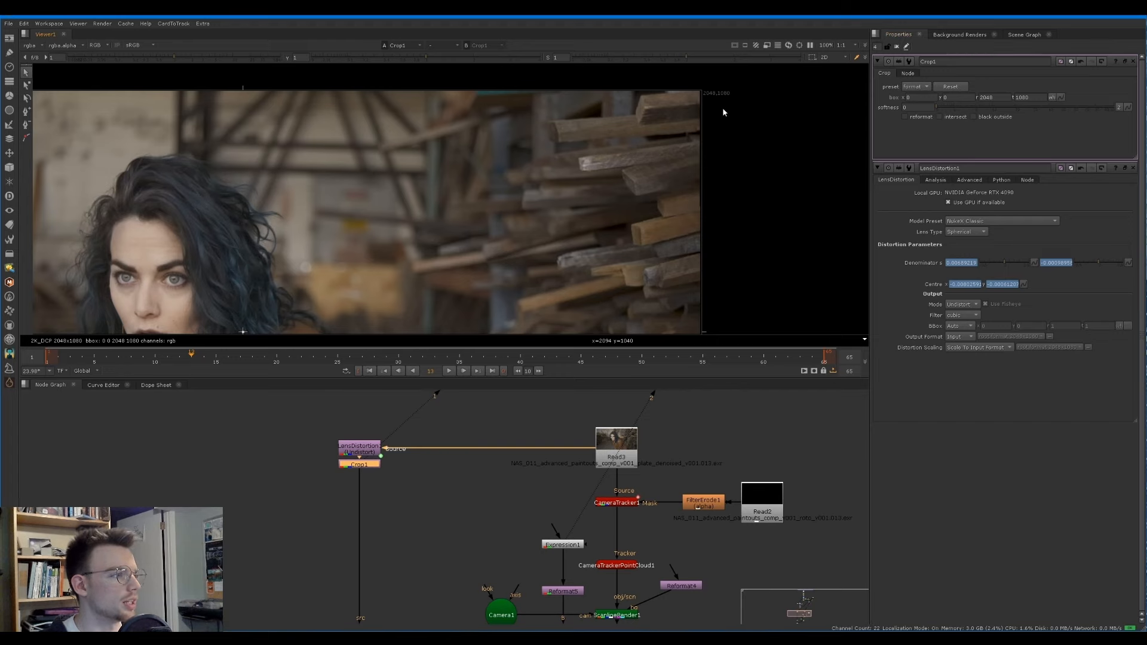
# Step: View C_STMap1 at full frame to check the stabilized plate with the Crop in place
pyautogui.scroll(-5, 421, 497)
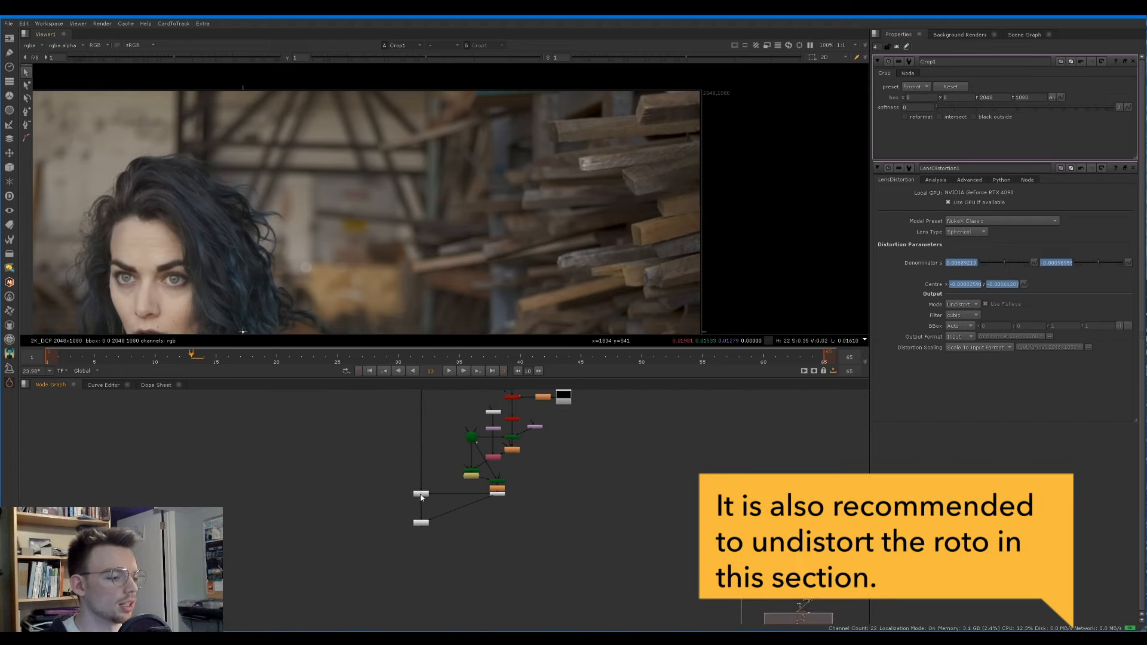
pyautogui.scroll(3, 421, 496)
pyautogui.click(421, 495)
pyautogui.press('1')
pyautogui.scroll(-5, 421, 496)
pyautogui.scroll(6, 422, 427)
pyautogui.press('f')
pyautogui.moveTo(427, 408); pyautogui.dragTo(421, 447, button='middle')
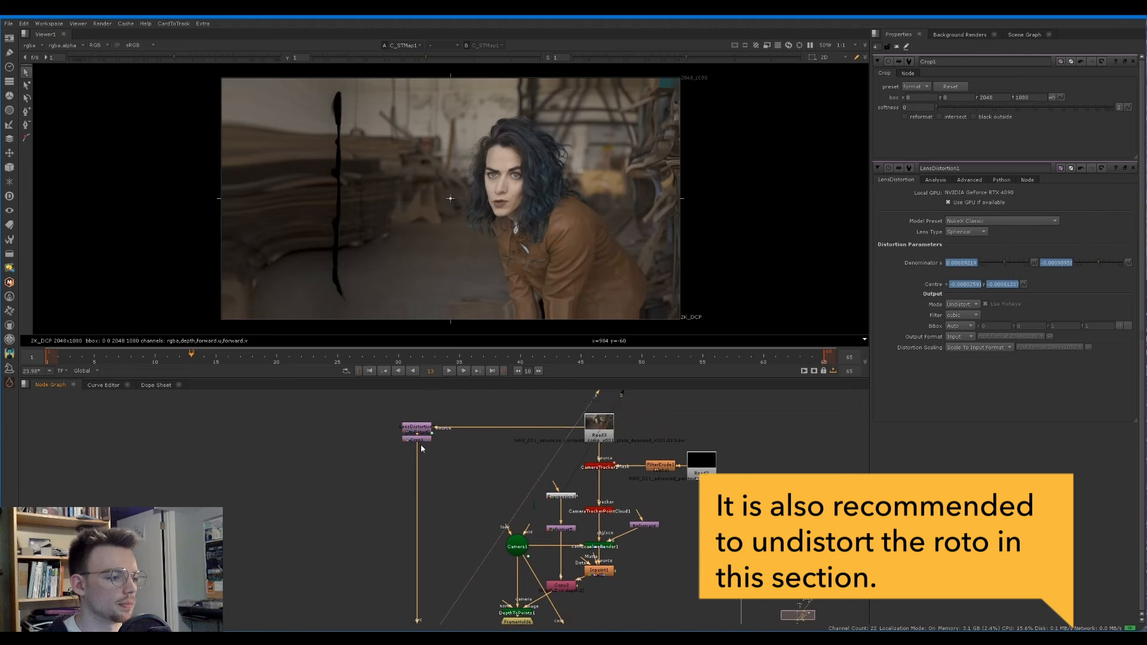
# Step: Move the Read2 roto and its FilterErode node between the CameraTracker and the undistorted plate branch
pyautogui.click(422, 440)
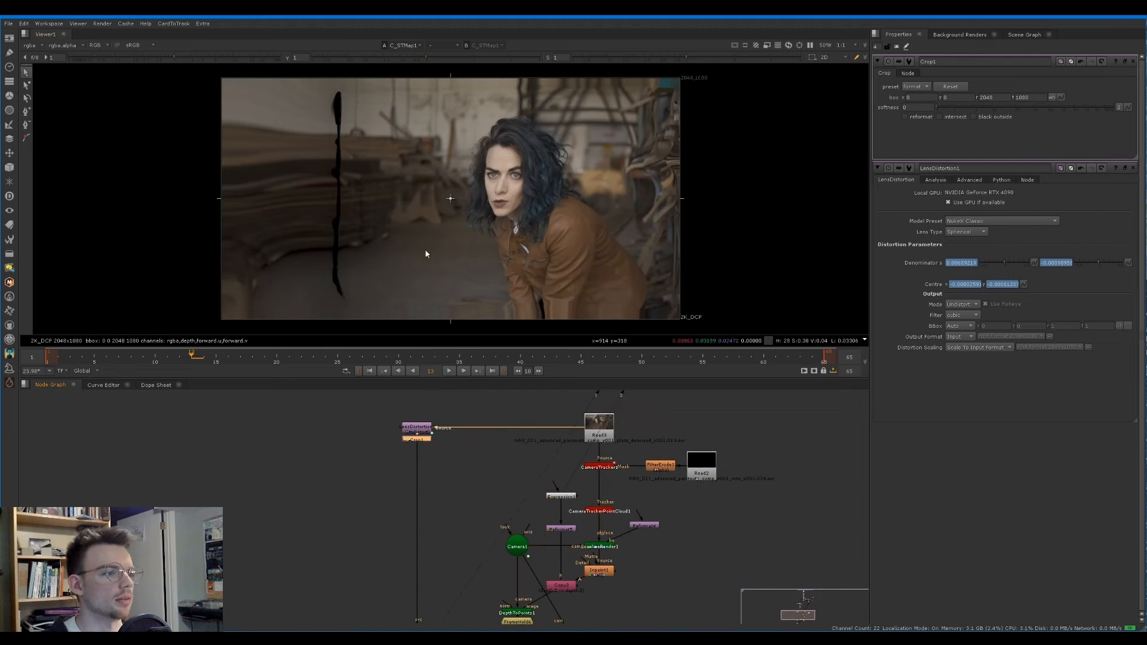
pyautogui.scroll(2, 587, 469)
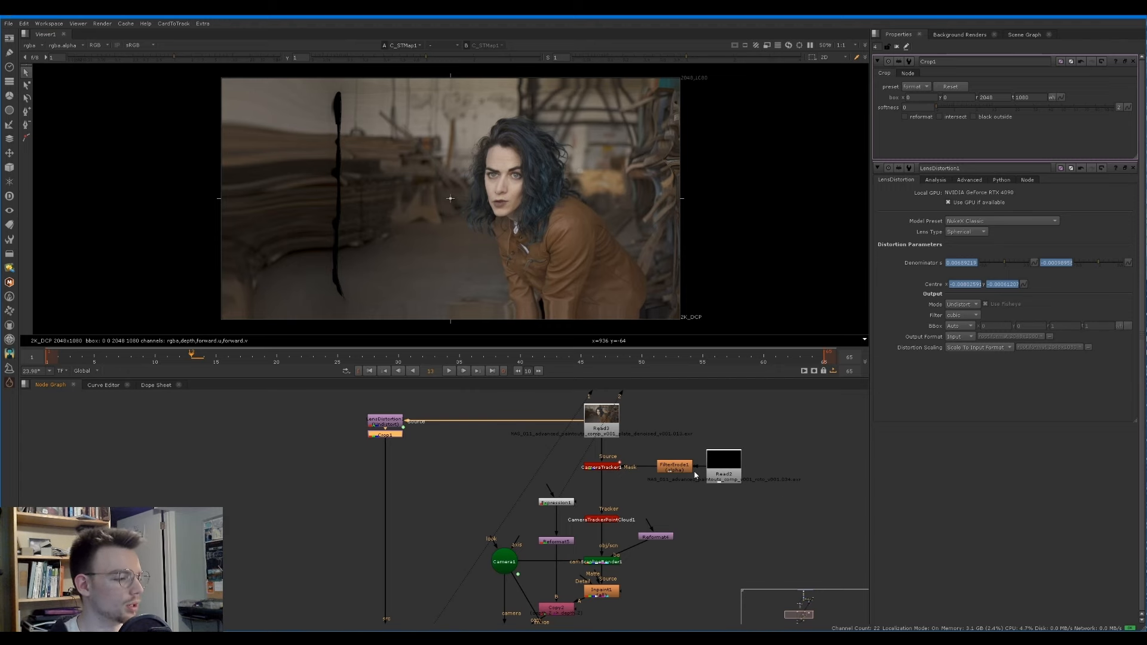
pyautogui.moveTo(688, 470); pyautogui.dragTo(547, 471)
pyautogui.moveTo(471, 464); pyautogui.dragTo(451, 464)
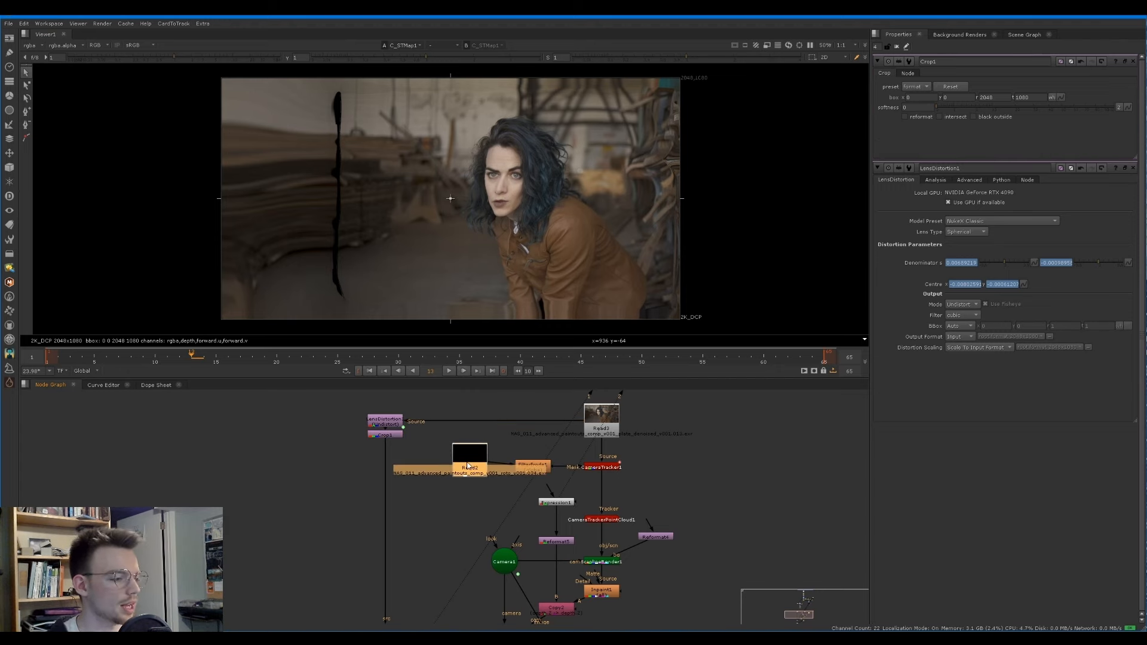
pyautogui.scroll(-2, 417, 582)
pyautogui.moveTo(418, 582); pyautogui.dragTo(507, 549, button='middle')
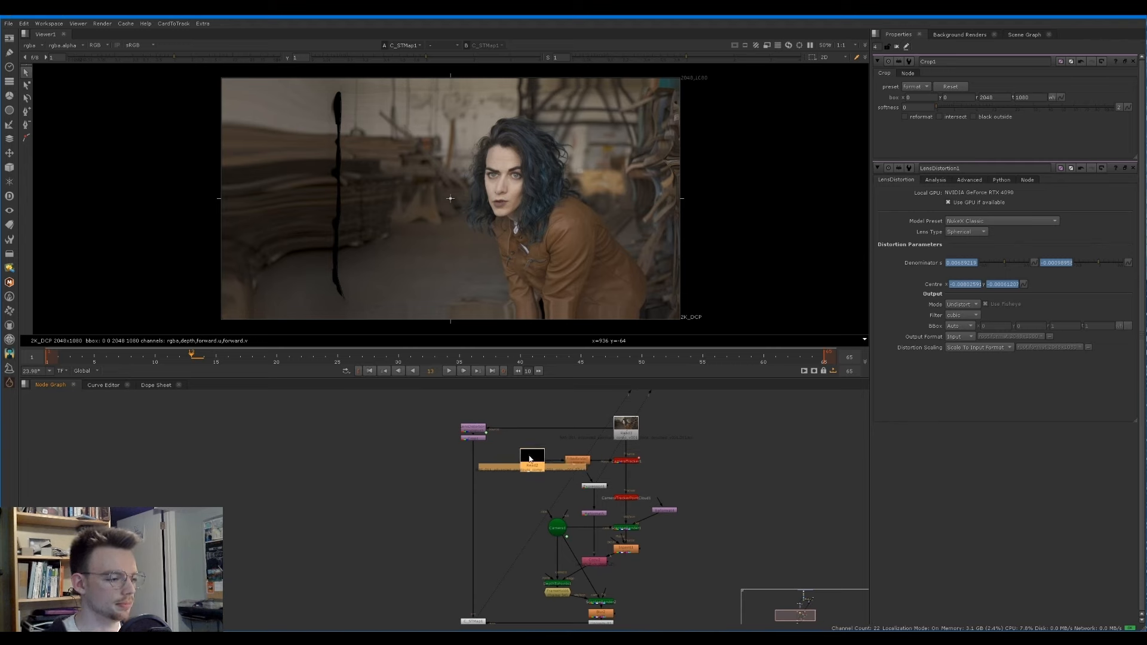
# Step: Insert a Copy node below the Crop and connect the Read2 roto to it to copy its alpha
pyautogui.scroll(2, 487, 504)
pyautogui.press('k')
pyautogui.moveTo(472, 506); pyautogui.dragTo(464, 506)
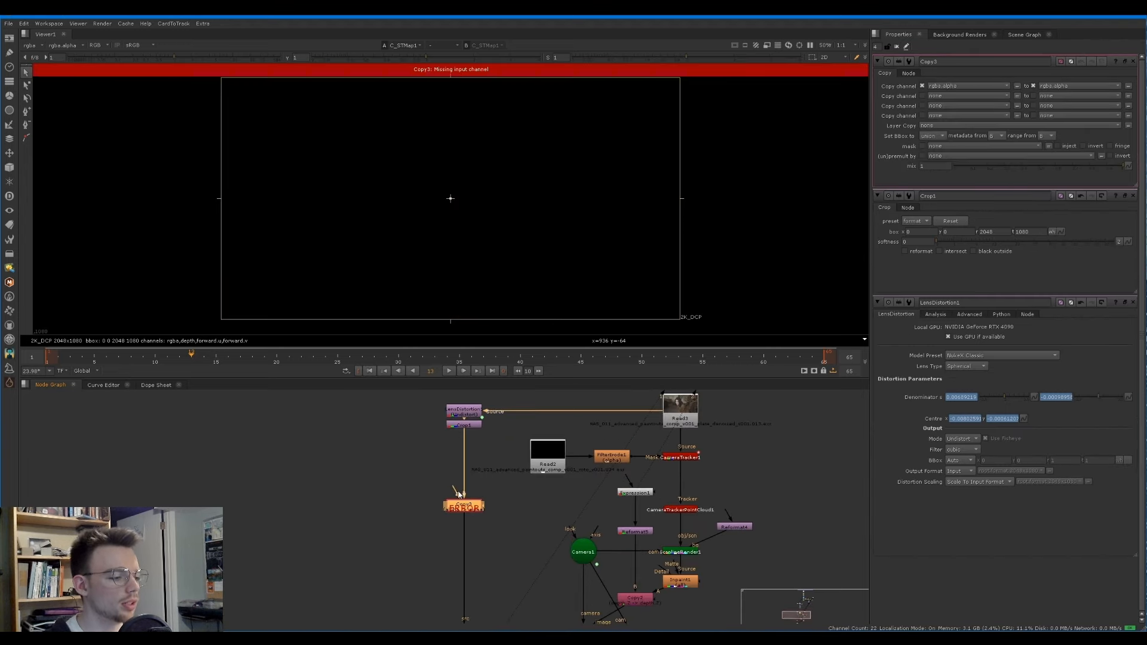
pyautogui.moveTo(551, 460); pyautogui.dragTo(548, 462)
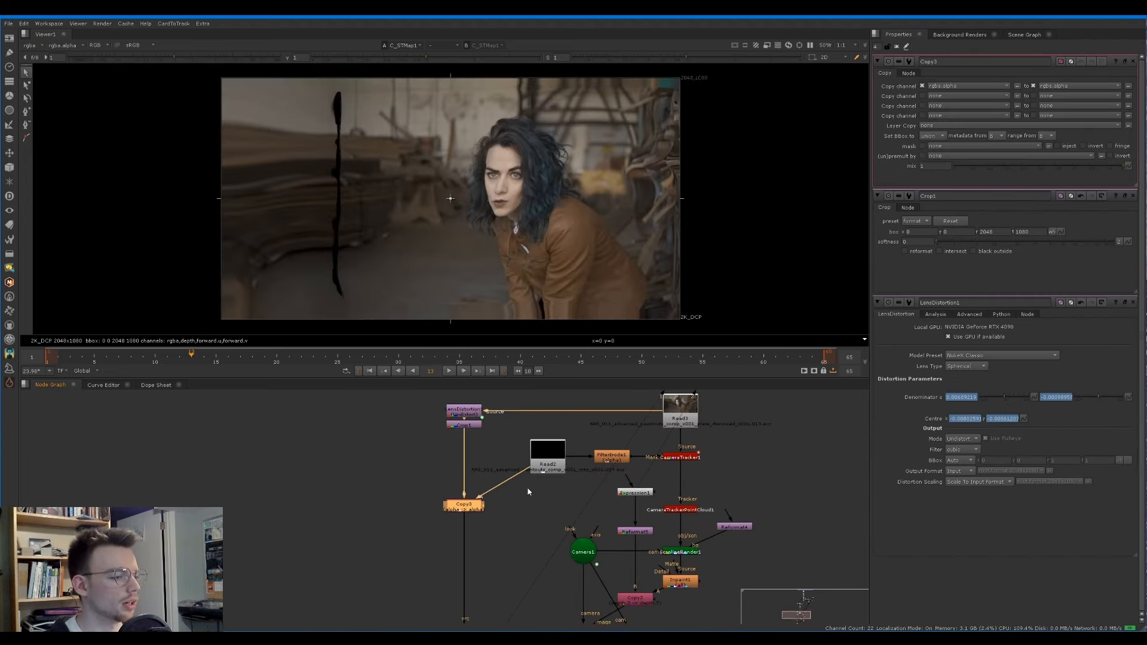
# Step: Check the alpha channel of the stabilized plate at C_STMap1
pyautogui.scroll(-3, 447, 531)
pyautogui.moveTo(447, 531); pyautogui.dragTo(432, 501, button='middle')
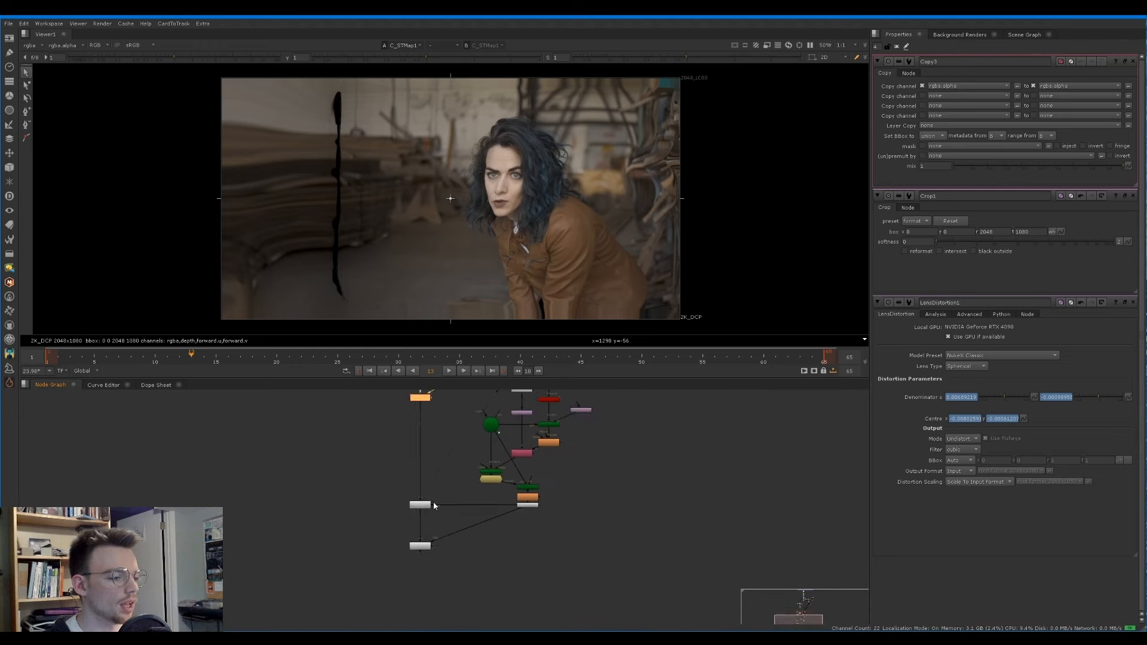
pyautogui.scroll(3, 425, 508)
pyautogui.click(432, 463)
pyautogui.press('a')
pyautogui.press('a')
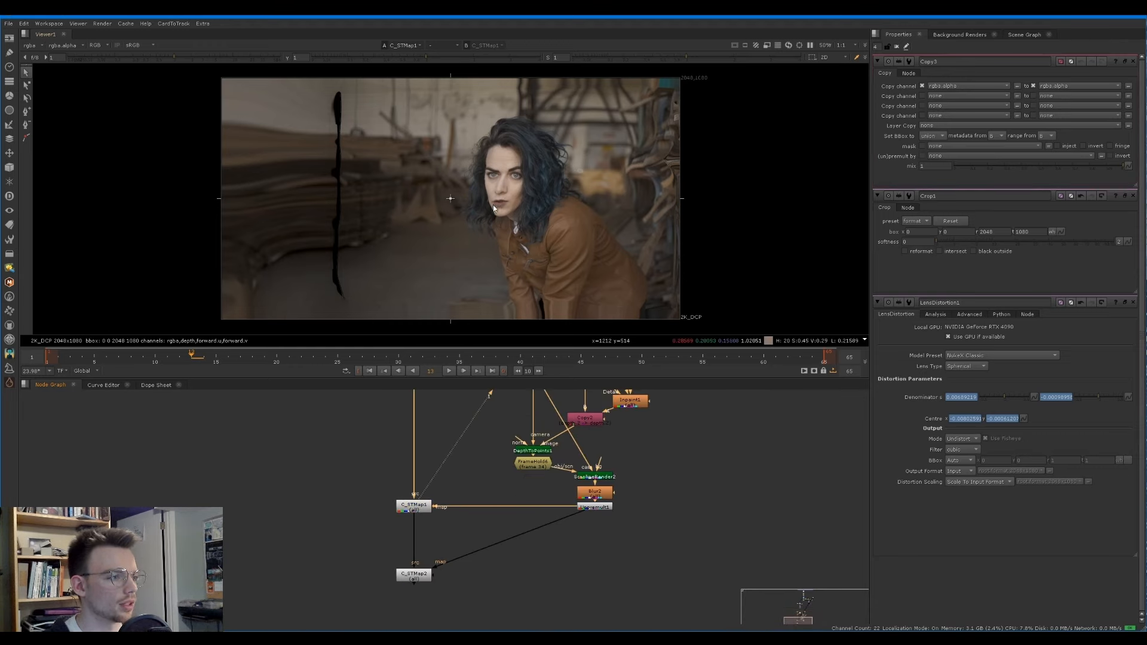
# Step: Move the Copy node down and insert an Invert node between the Read2 roto and the Copy node
pyautogui.moveTo(434, 447); pyautogui.dragTo(436, 515, button='middle')
pyautogui.moveTo(374, 486); pyautogui.dragTo(376, 526)
pyautogui.click(431, 478)
pyautogui.press('Tab')
pyautogui.write('invert')
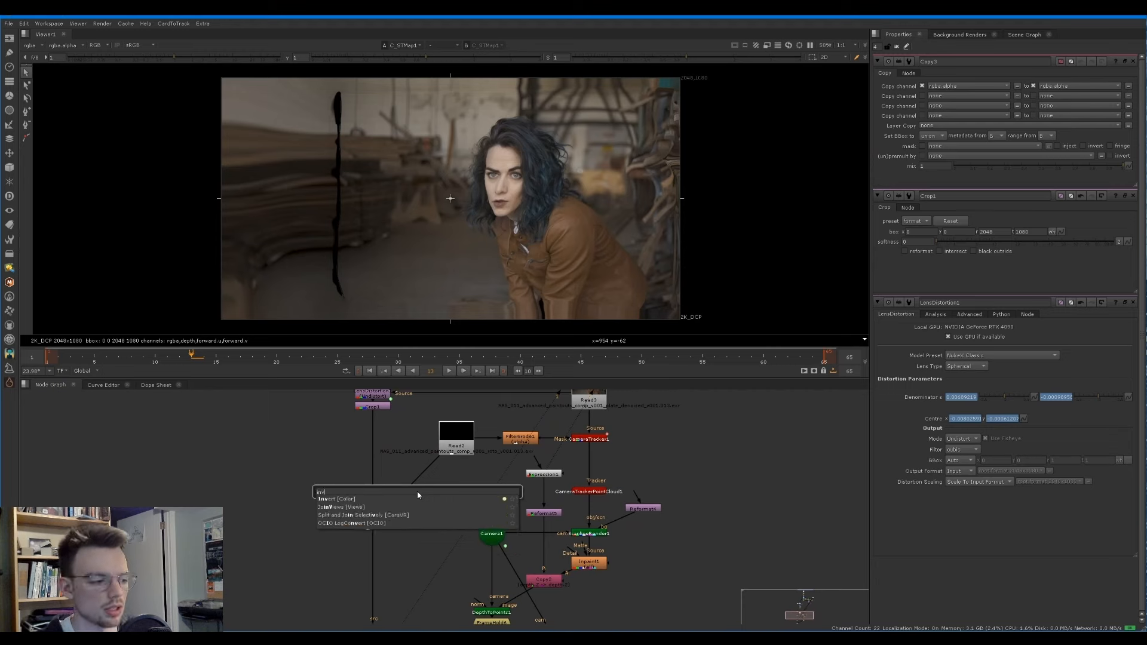
pyautogui.press('Return')
pyautogui.moveTo(417, 496); pyautogui.dragTo(414, 477)
# Step: Add a Premult node after C_STMap1 and inspect the edges of the cut-out figure at frame 35
pyautogui.moveTo(382, 547); pyautogui.dragTo(389, 461, button='middle')
pyautogui.moveTo(381, 597); pyautogui.dragTo(393, 523, button='middle')
pyautogui.click(393, 509)
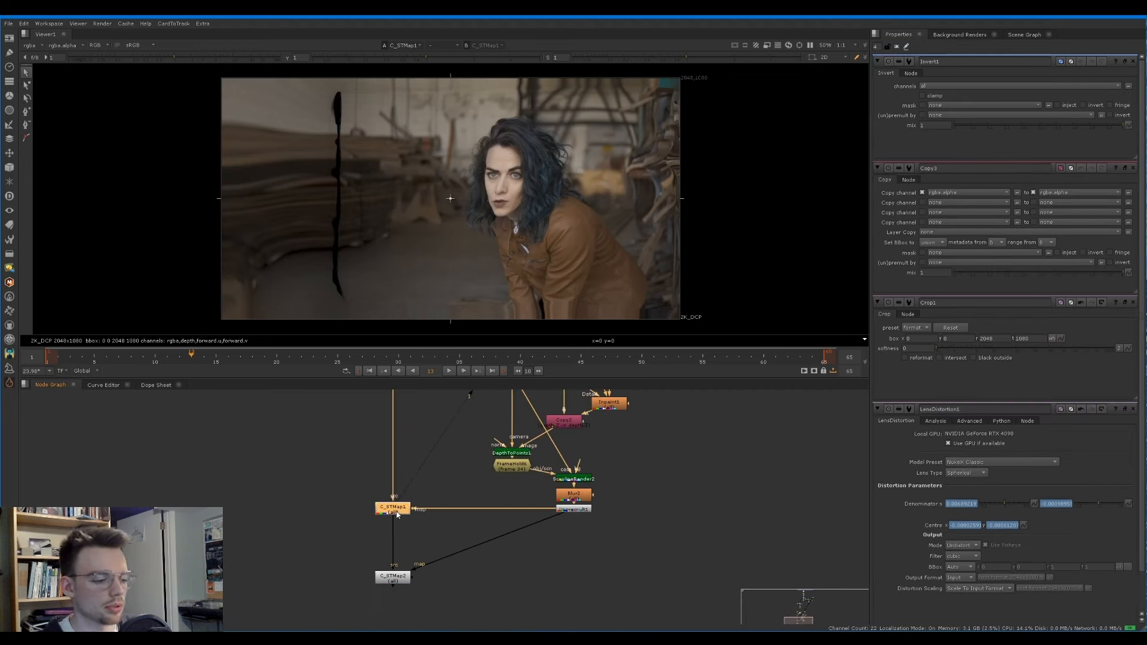
pyautogui.press('Tab')
pyautogui.write('premult')
pyautogui.press('Return')
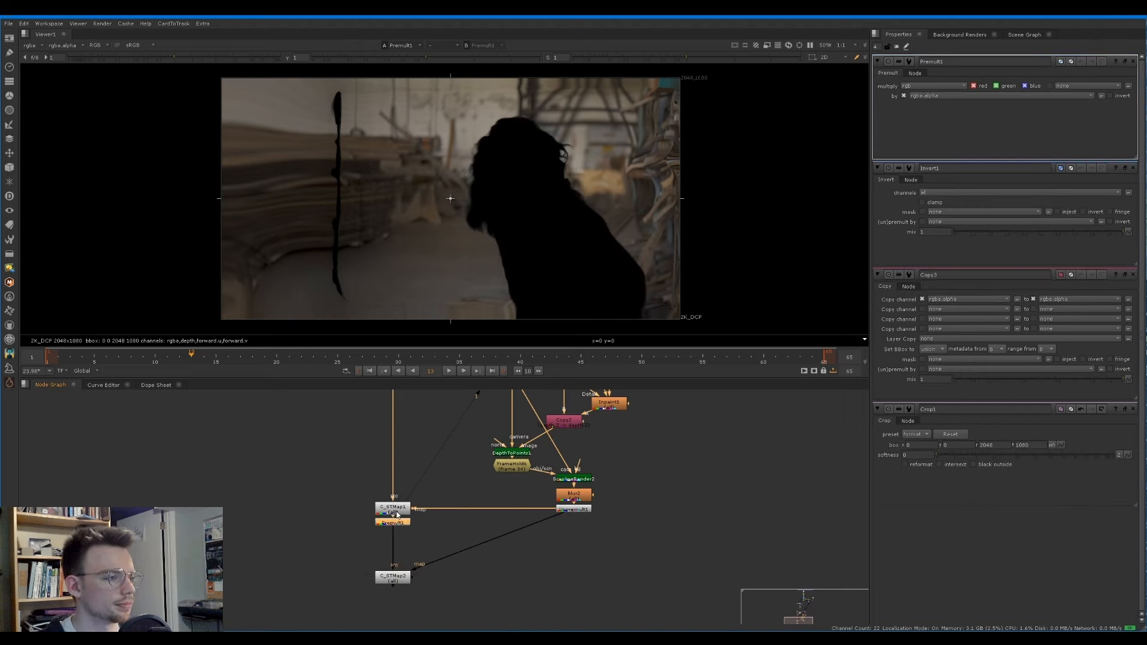
pyautogui.scroll(4, 457, 158)
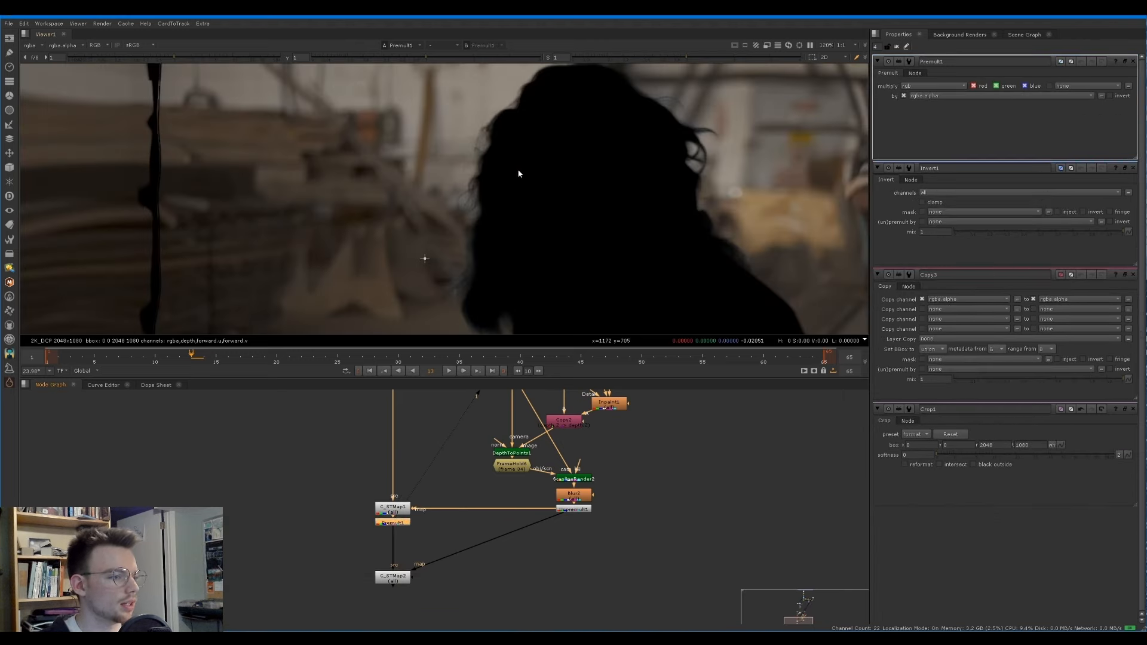
pyautogui.click(456, 358)
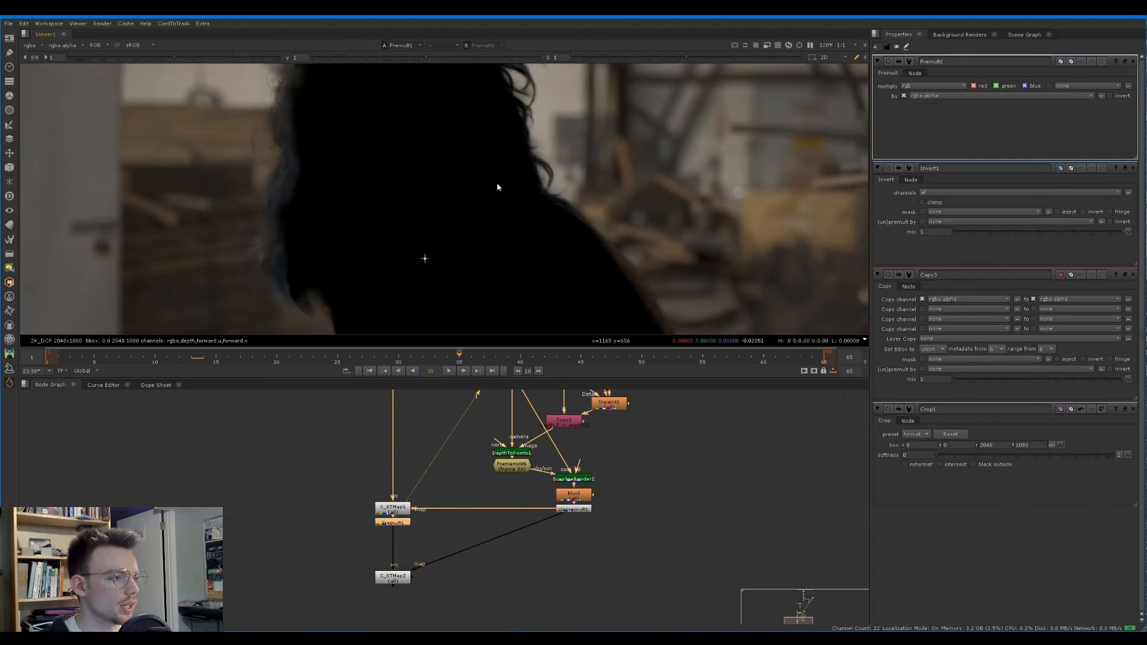
# Step: Add a Grade node after the Invert on the alpha channel, with white clamp on and the blackpoint at 0.44
pyautogui.moveTo(433, 369); pyautogui.dragTo(403, 495, button='middle')
pyautogui.click(412, 442)
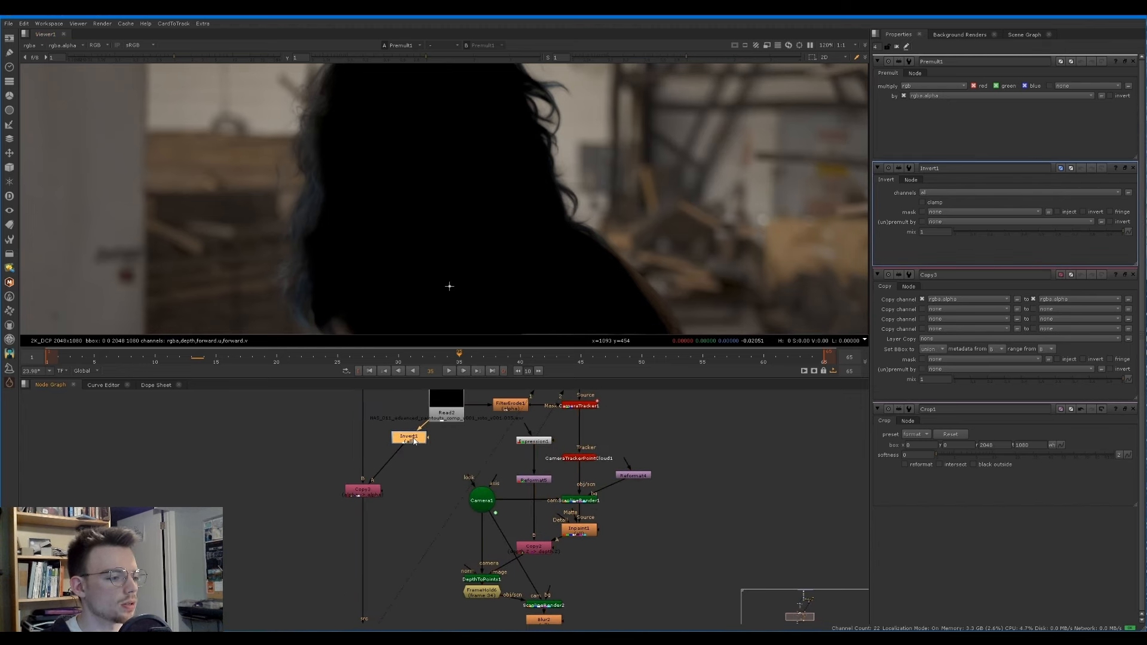
pyautogui.press('g')
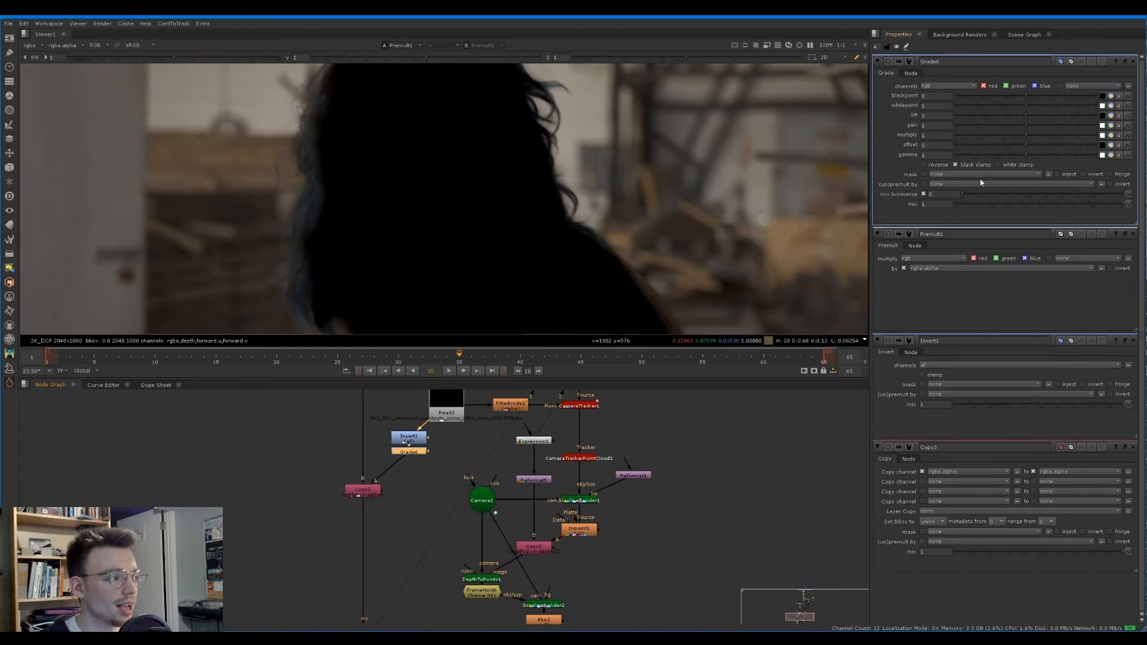
pyautogui.click(1014, 166)
pyautogui.moveTo(1026, 105); pyautogui.dragTo(1095, 98)
pyautogui.click(953, 86)
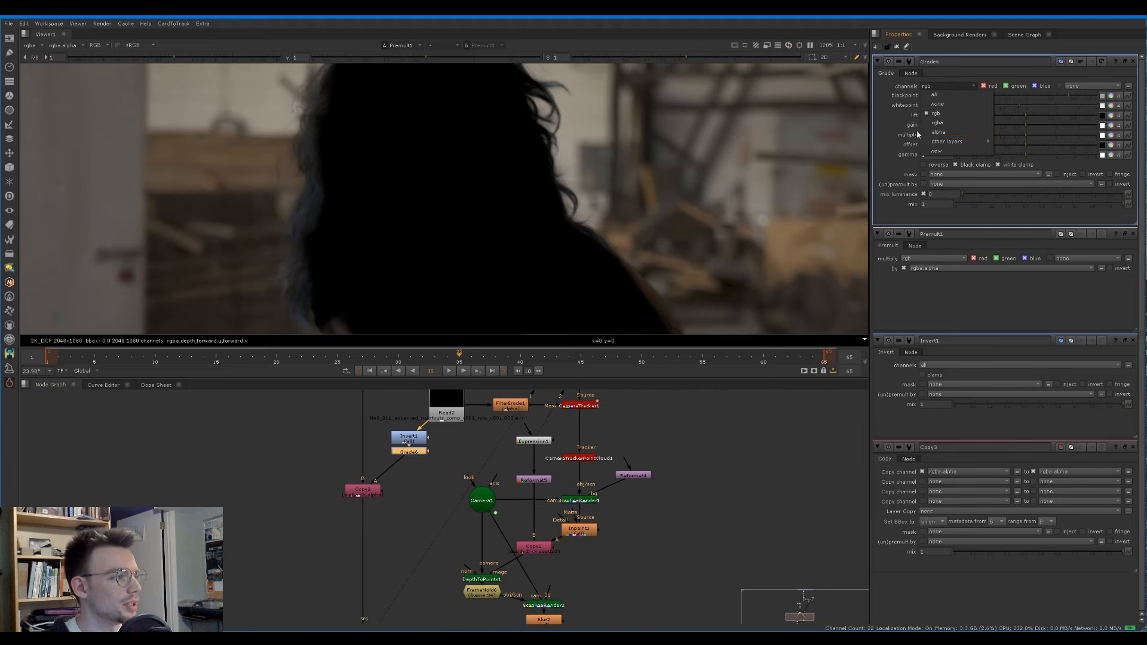
pyautogui.click(938, 133)
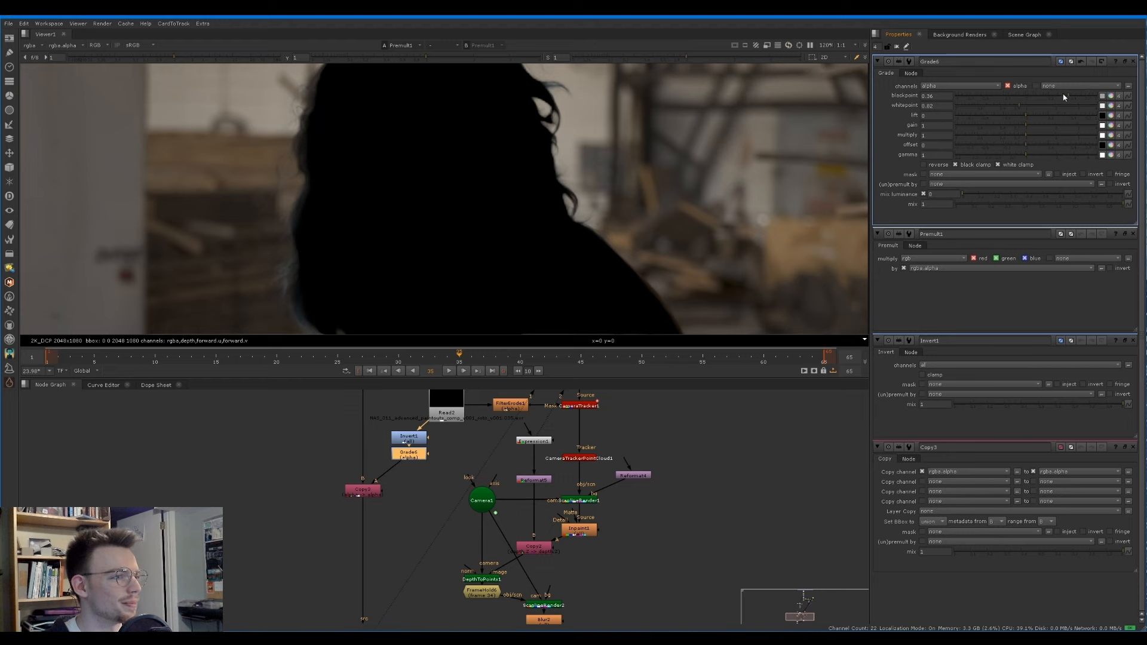
pyautogui.moveTo(1063, 95)
pyautogui.mouseDown()
pyautogui.moveTo(1021, 105)
pyautogui.moveTo(1074, 96)
pyautogui.mouseUp()
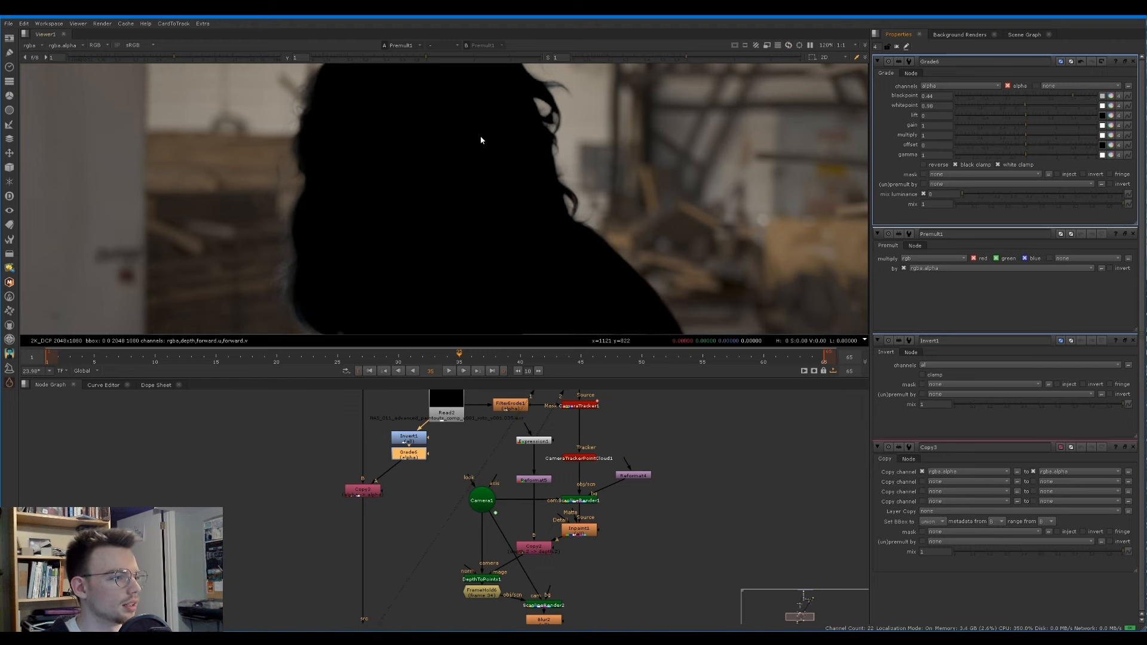
# Step: Add an Erode (fast) node after the Grade, limited to the alpha channel with a size of -8
pyautogui.scroll(-5, 480, 138)
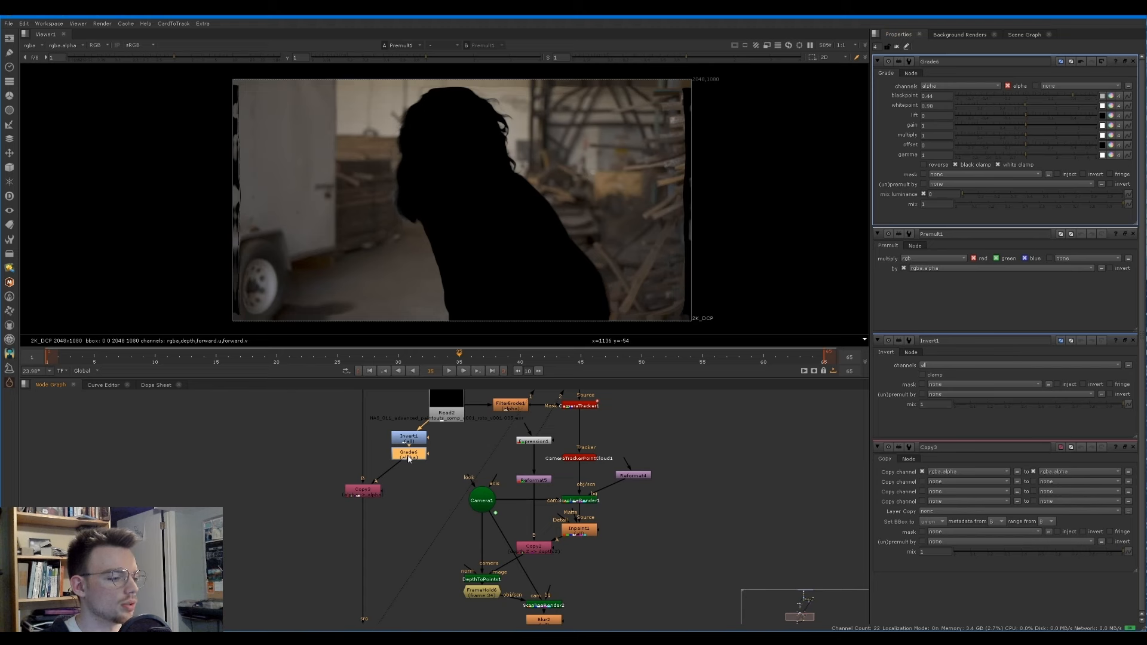
pyautogui.press('Tab')
pyautogui.write('er')
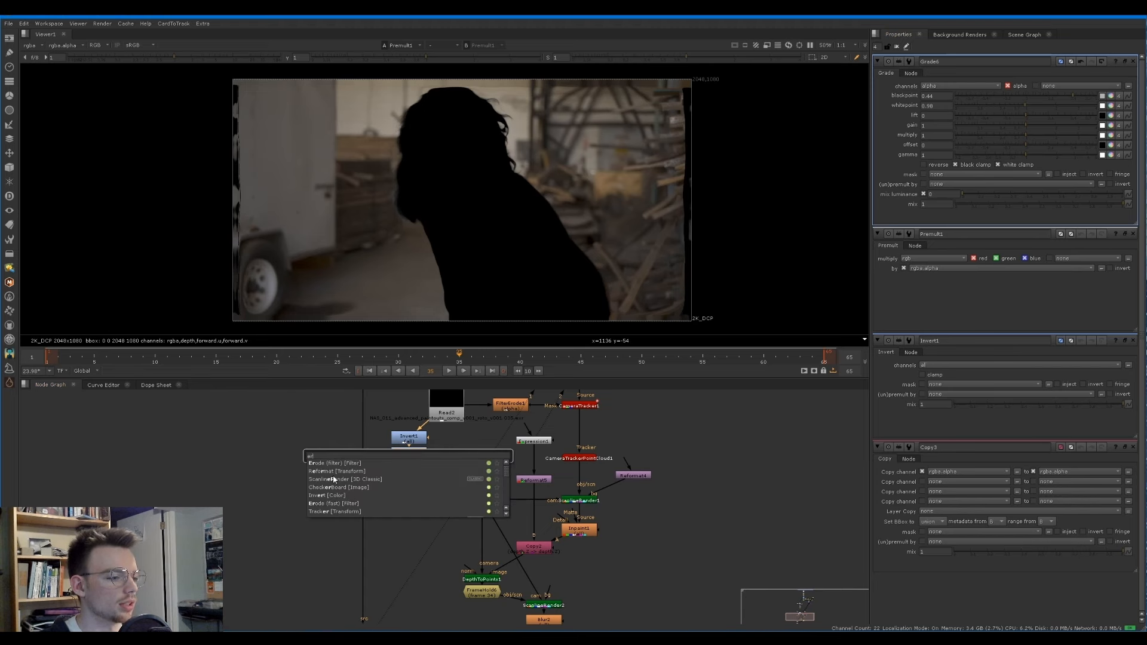
pyautogui.click(343, 505)
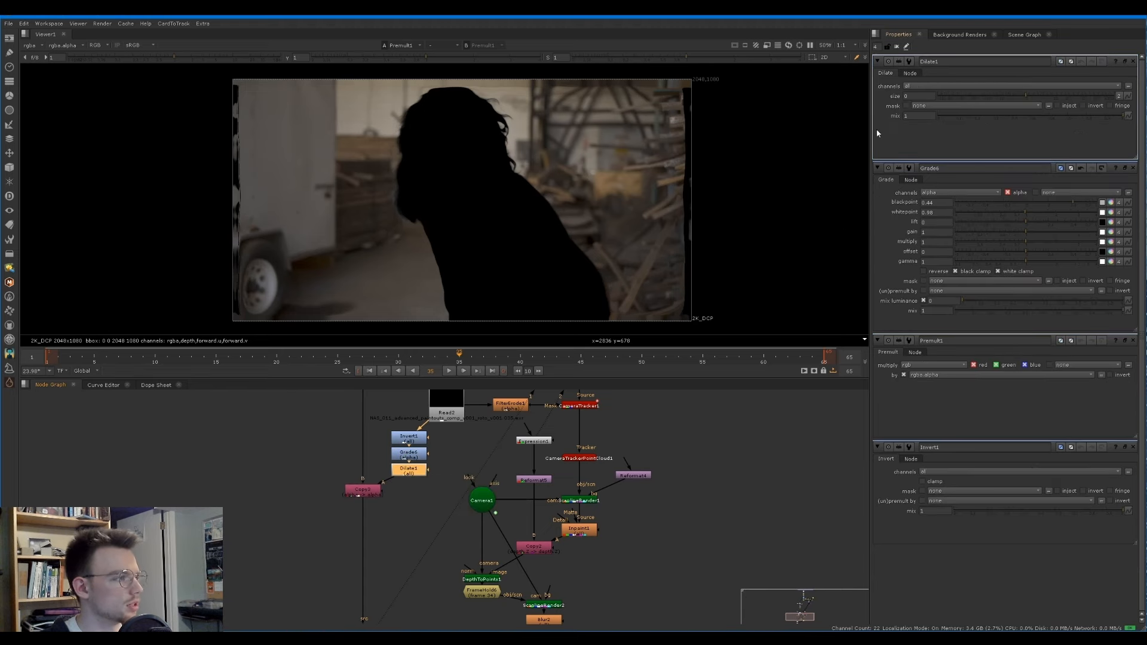
pyautogui.click(992, 87)
pyautogui.click(935, 123)
pyautogui.moveTo(1030, 96); pyautogui.dragTo(1001, 96)
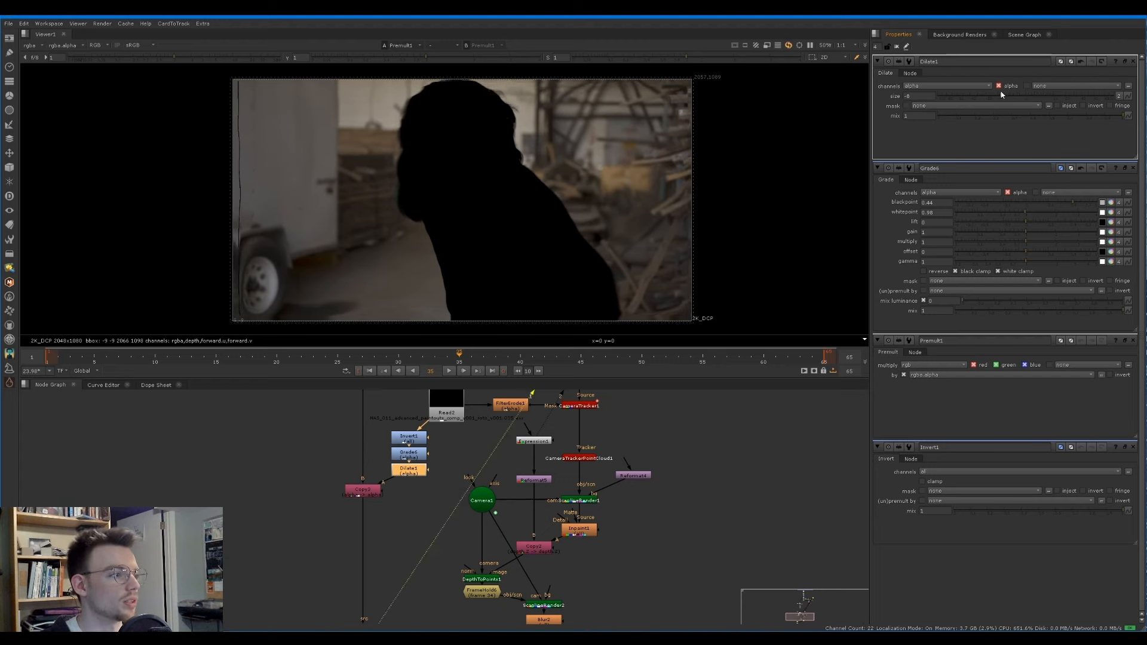
# Step: Add a Crop node after the Dilate node to limit the roto's bounding box to the format
pyautogui.press('Tab')
pyautogui.write('crop')
pyautogui.press('Return')
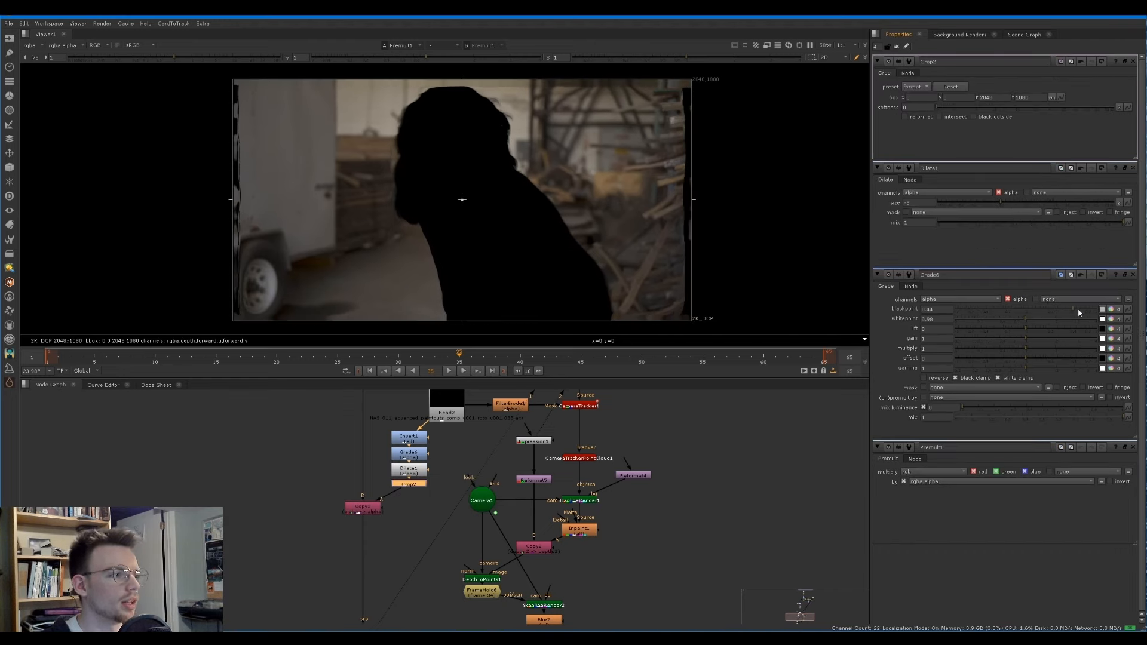
# Step: Set the Dilate size to -17.5 and raise the roto Grade's blackpoint to 0.8
pyautogui.moveTo(1007, 204); pyautogui.dragTo(990, 199)
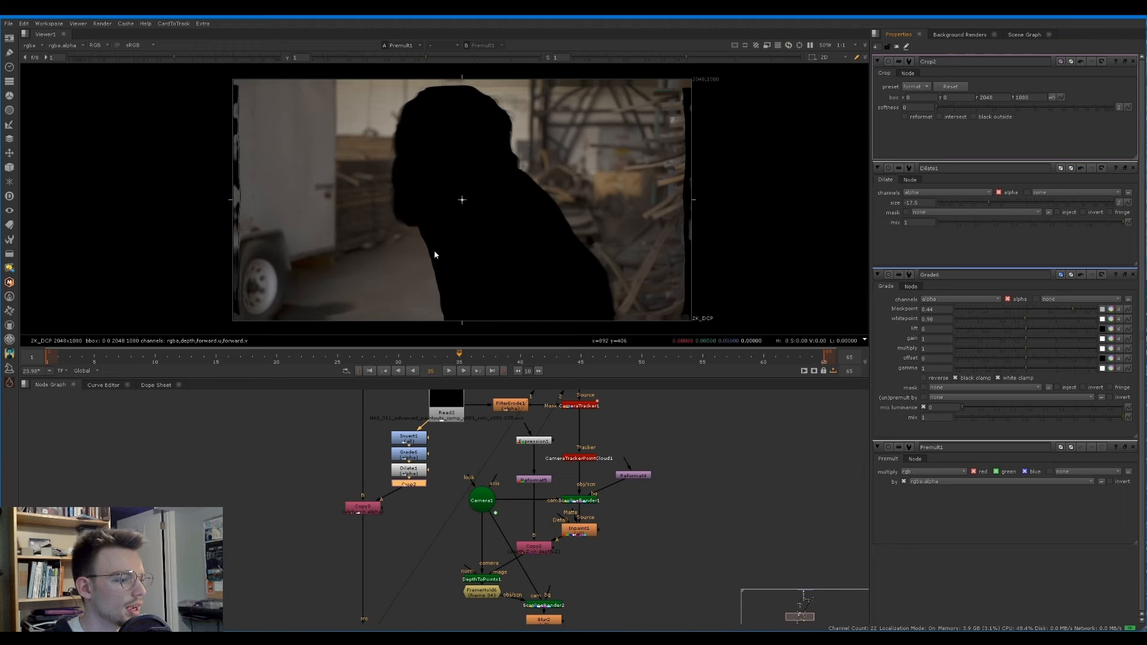
pyautogui.doubleClick(412, 456)
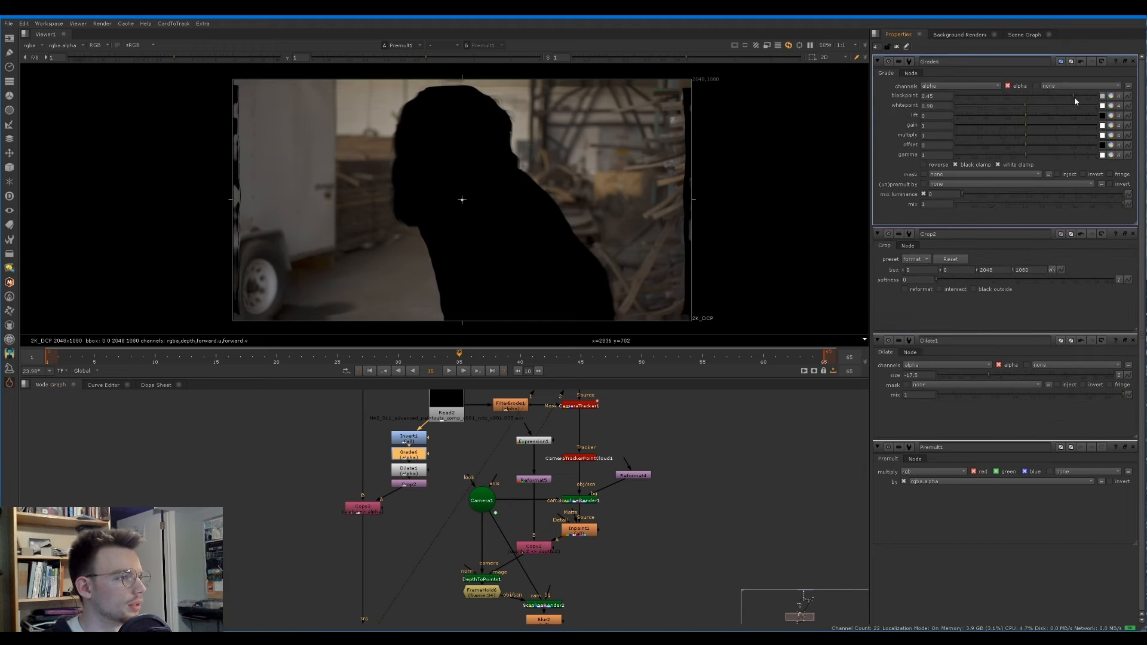
pyautogui.moveTo(1074, 99); pyautogui.dragTo(1088, 102)
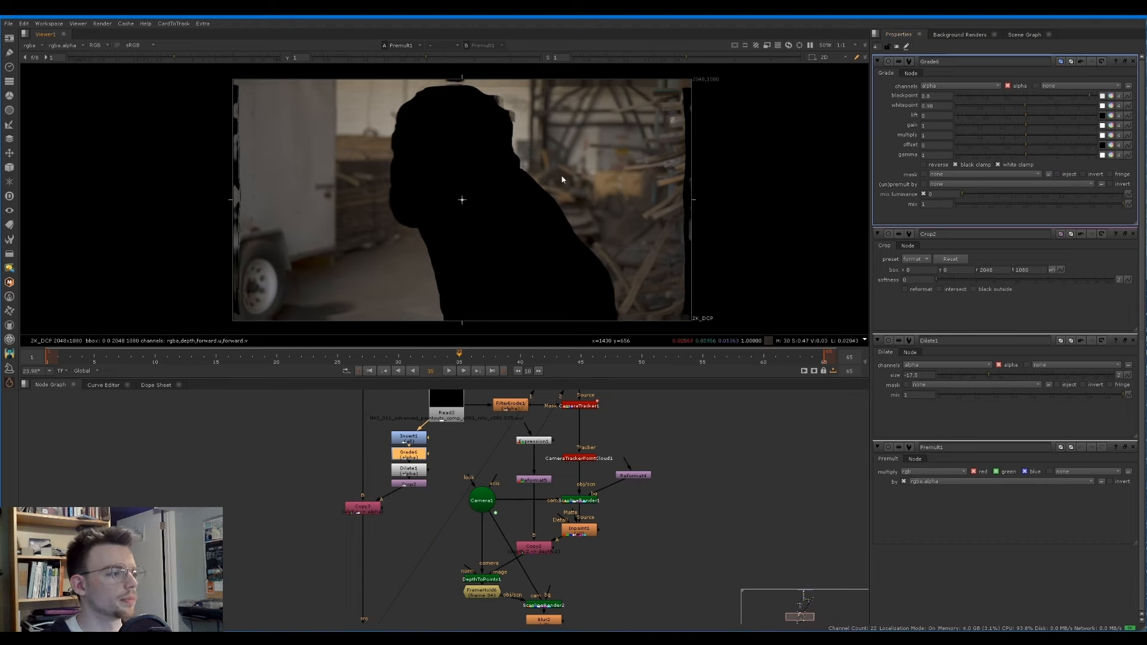
# Step: Move C_STMap2 down and insert a TimeEcho node between the Premult and C_STMap2
pyautogui.moveTo(338, 575); pyautogui.dragTo(405, 407, button='middle')
pyautogui.scroll(-1, 406, 407)
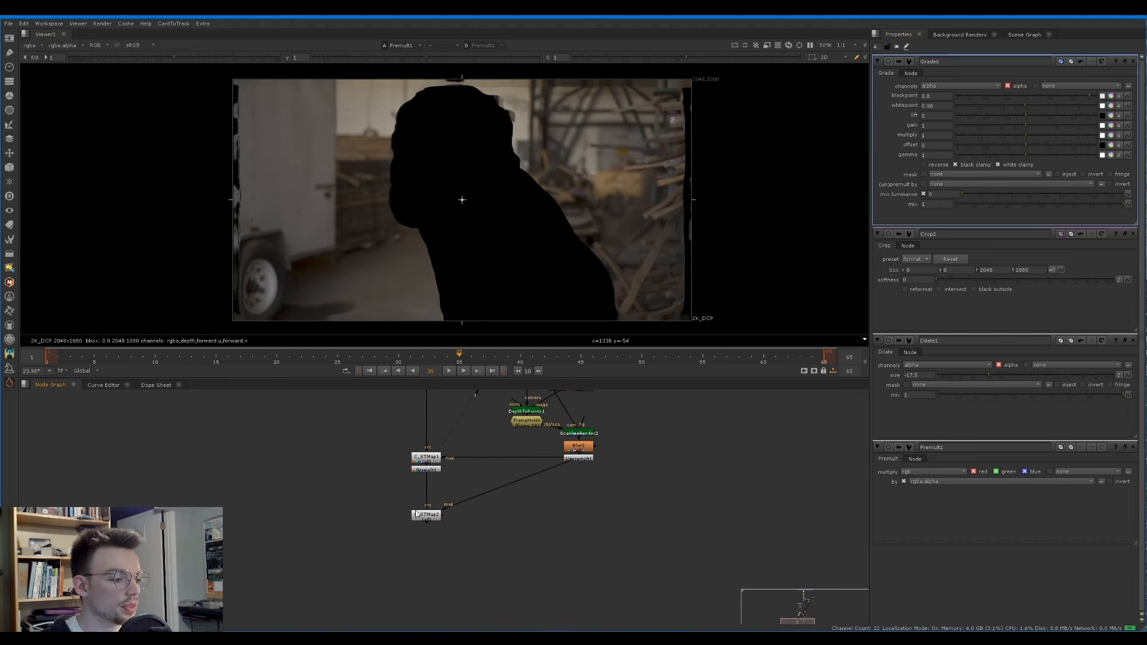
pyautogui.moveTo(427, 516); pyautogui.dragTo(427, 528)
pyautogui.click(441, 495)
pyautogui.press('Tab')
pyautogui.write('timeecho')
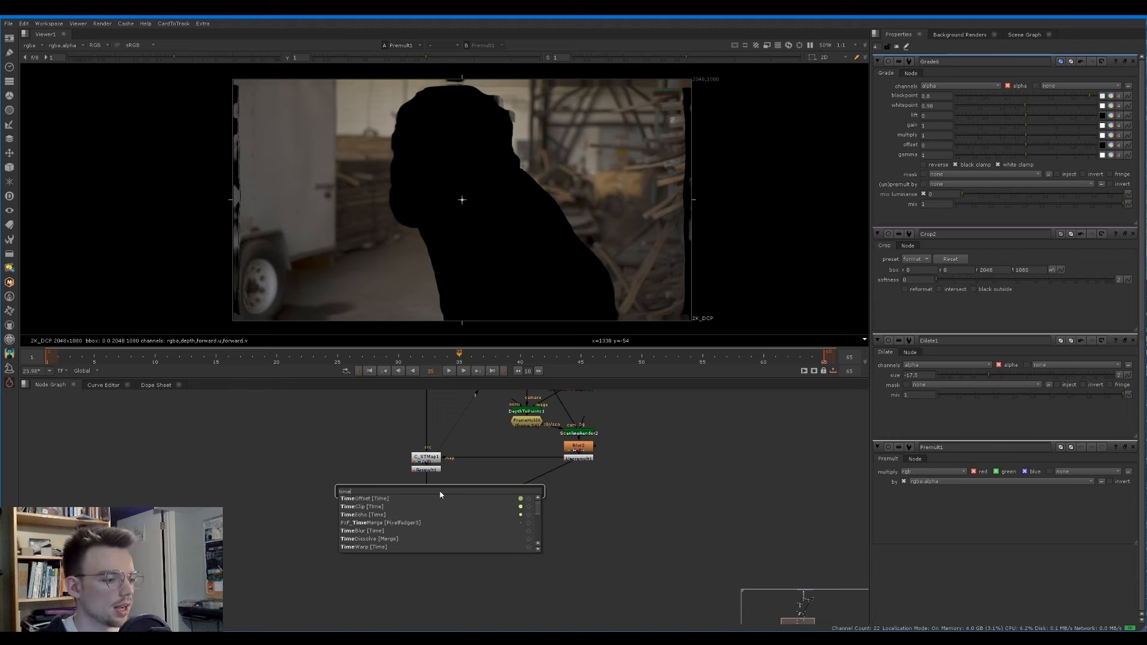
pyautogui.press('Return')
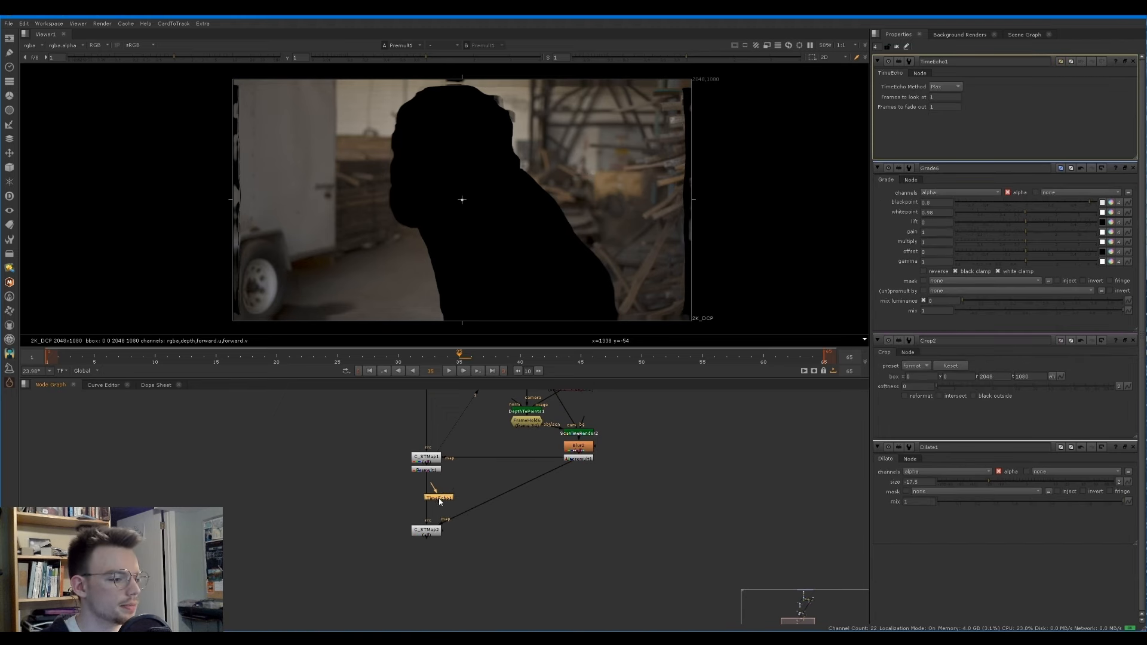
pyautogui.moveTo(440, 502); pyautogui.dragTo(426, 502)
# Step: Go to frame 65, set TimeEcho to look at 65 frames with the Average method, and view its output
pyautogui.click(824, 356)
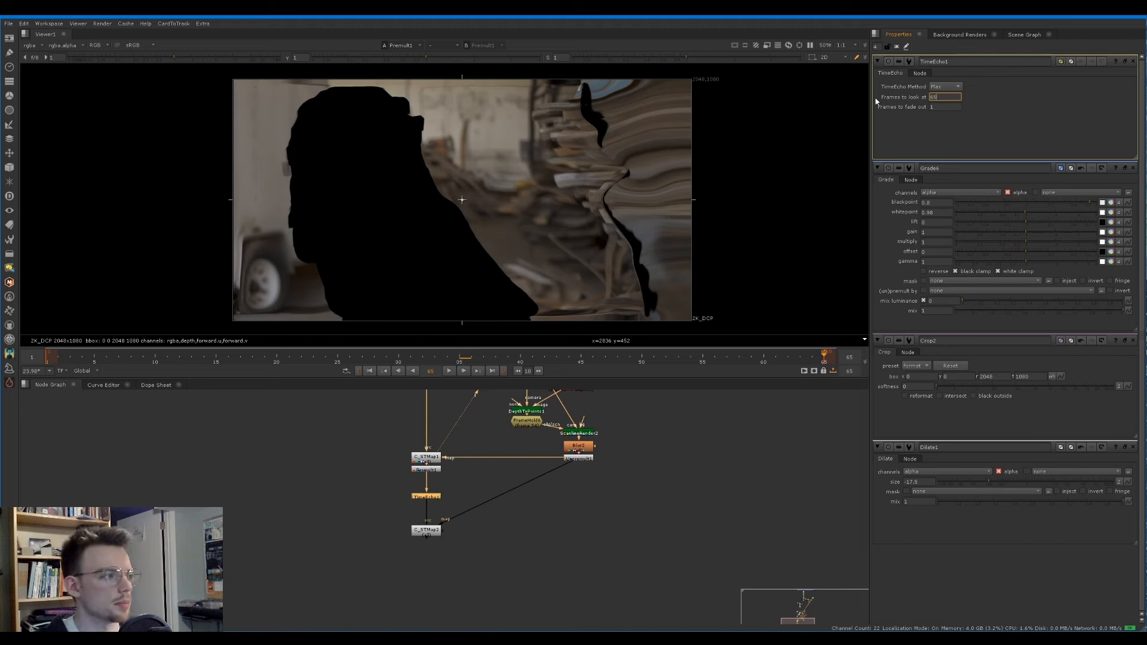
pyautogui.click(946, 87)
pyautogui.click(948, 94)
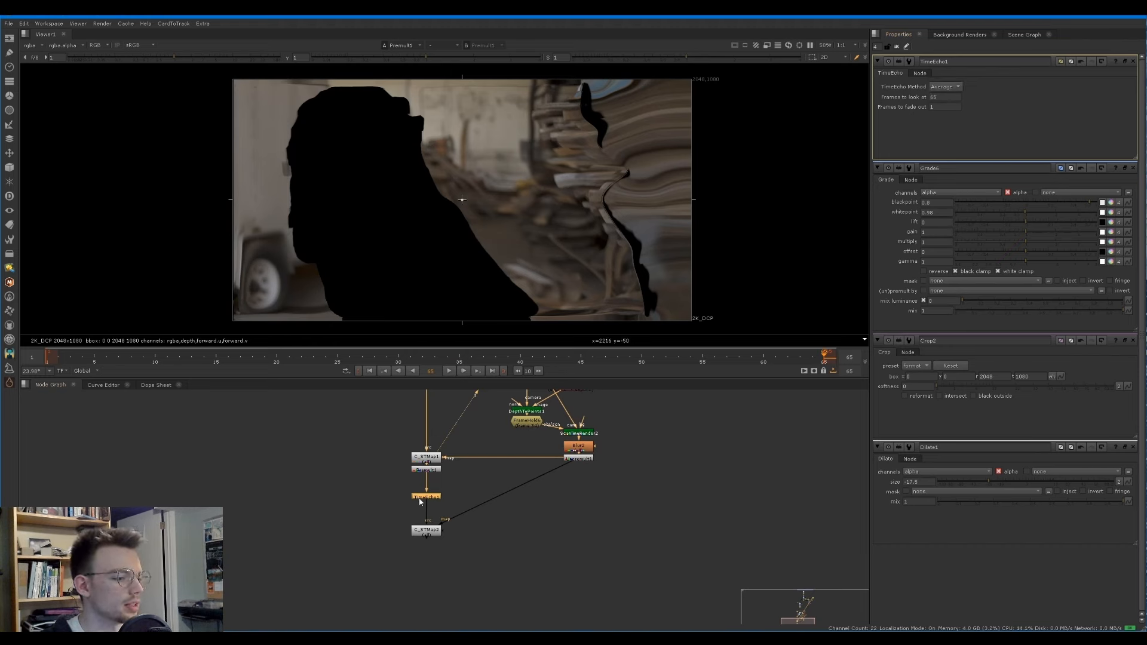
pyautogui.press('1')
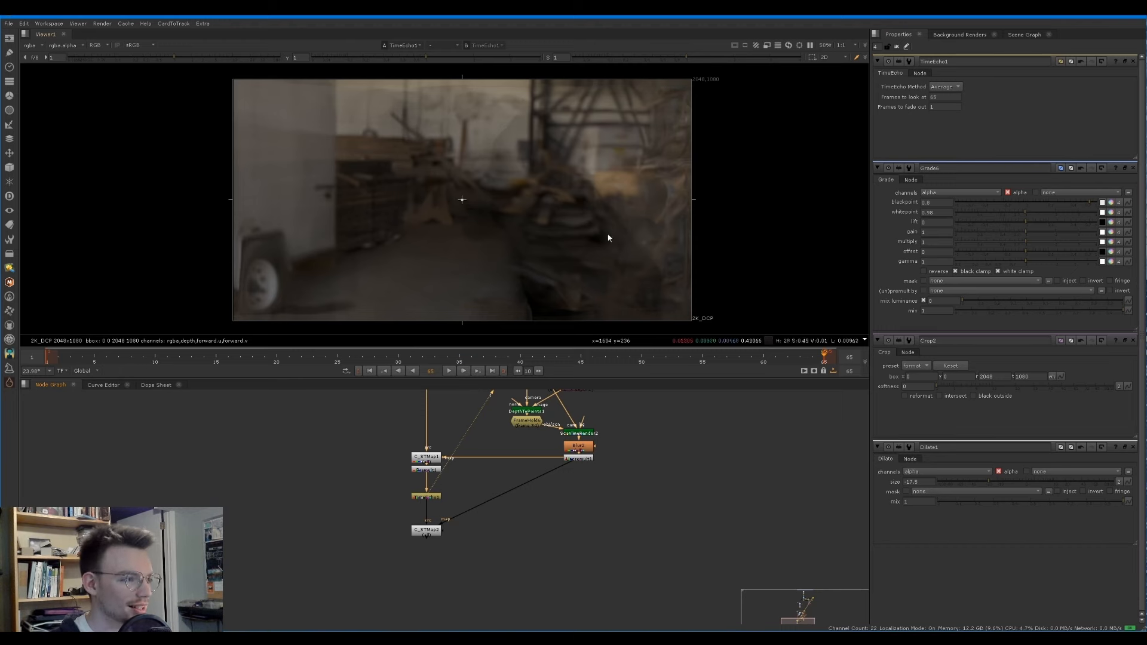
# Step: Add an Unpremult node after the TimeEcho node
pyautogui.click(428, 498)
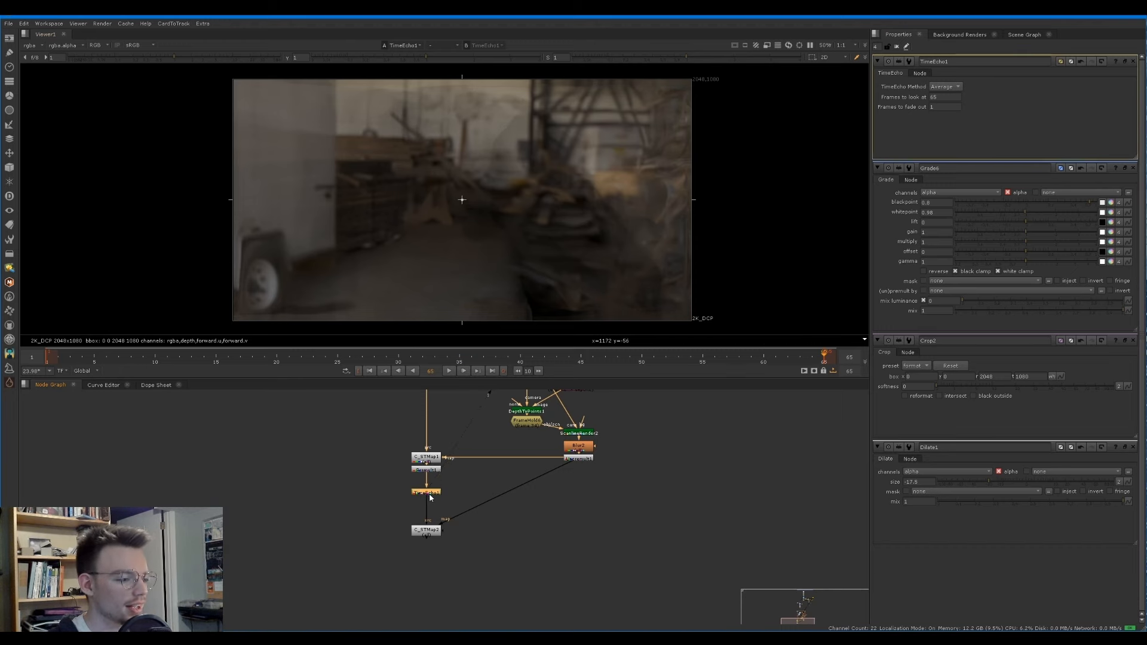
pyautogui.press('Tab')
pyautogui.write('unpr')
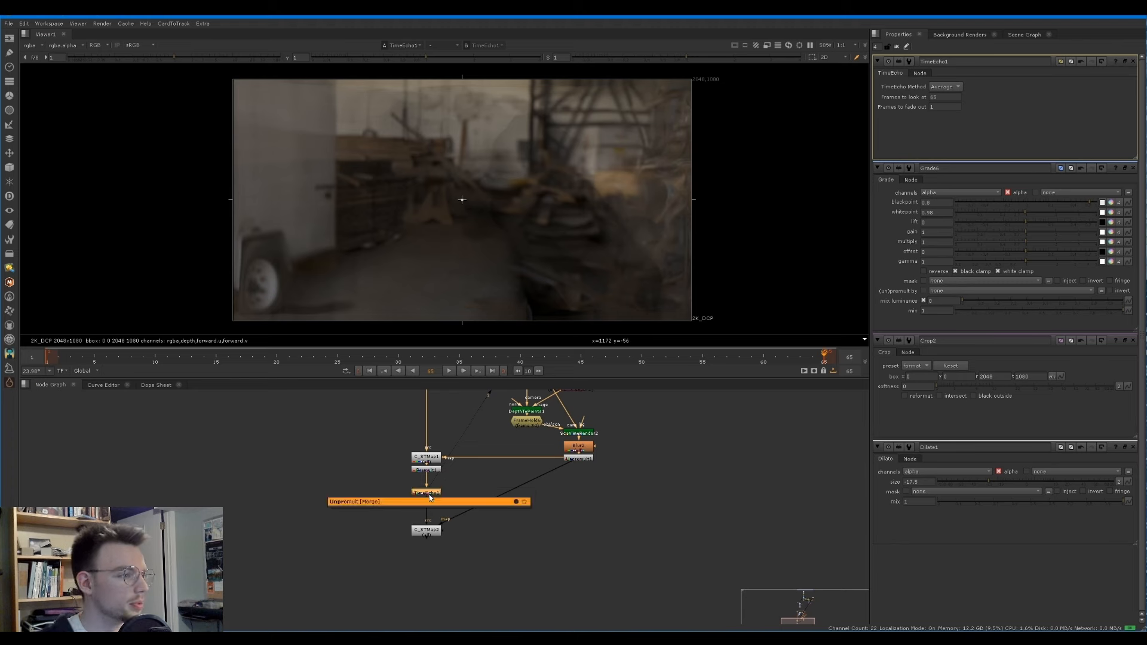
pyautogui.press('Return')
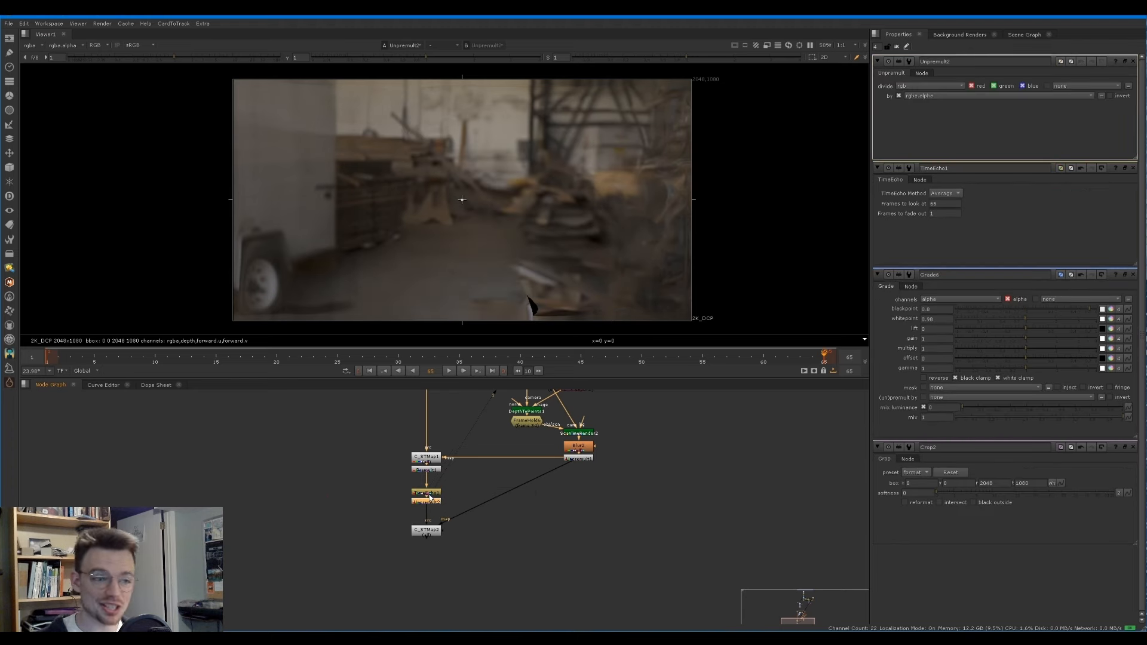
# Step: View C_STMap2 and play the shot to check the averaged plate with its camera motion restored
pyautogui.click(428, 531)
pyautogui.press('1')
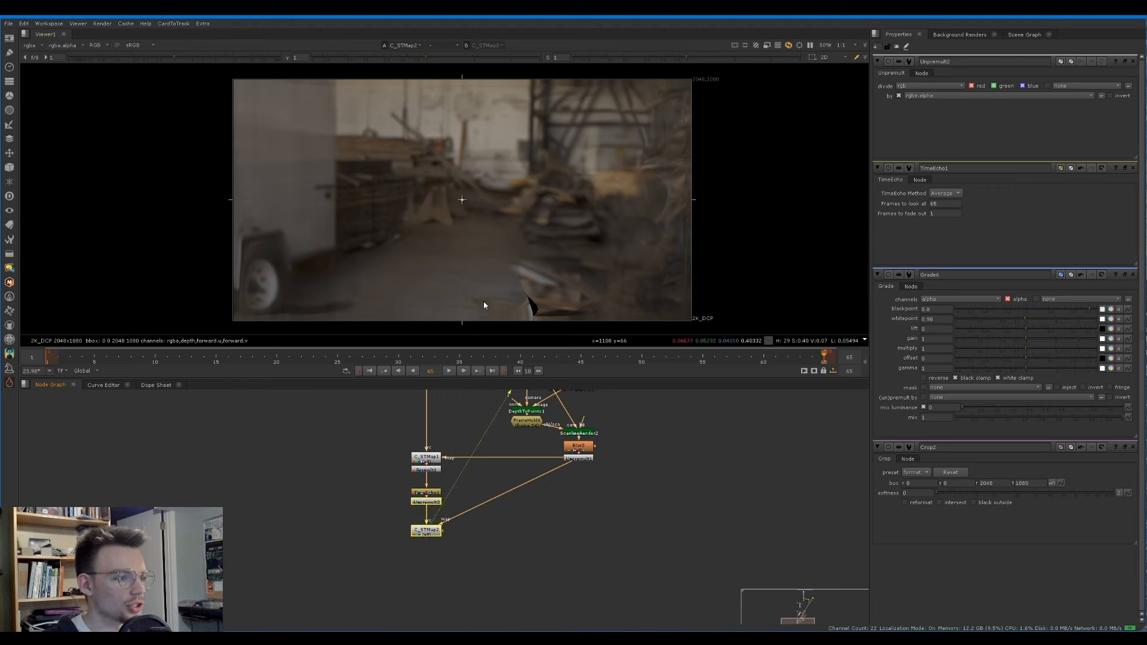
pyautogui.press('l')
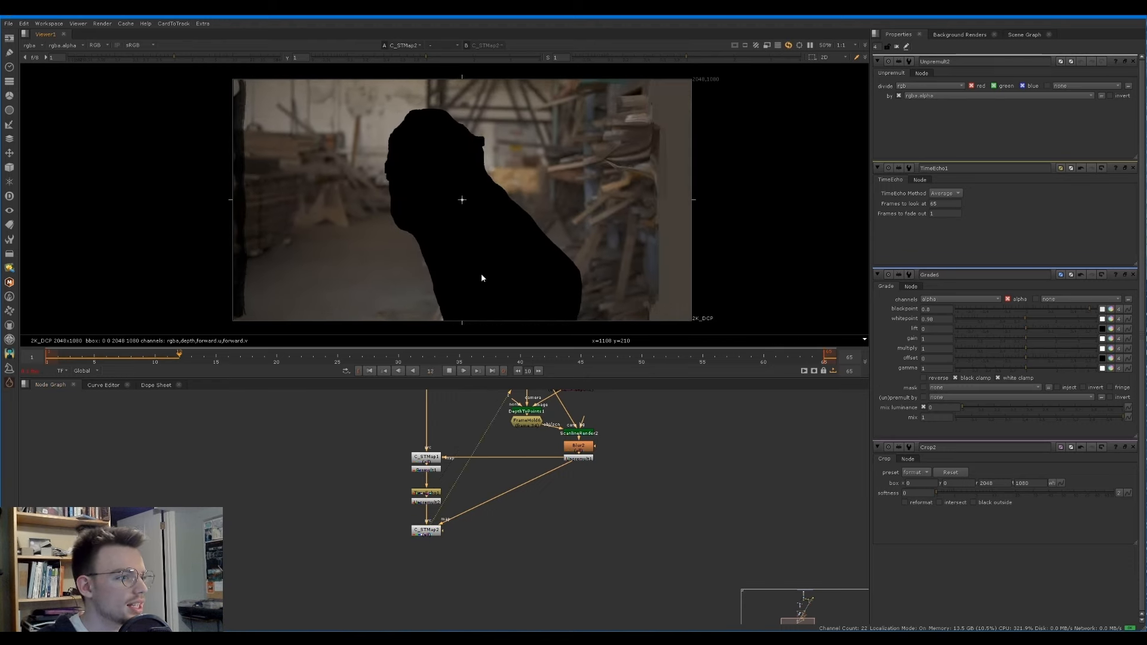
# Step: Insert a FrameHold at frame 65 between the Unpremult and C_STMap2, and play back the result
pyautogui.click(823, 359)
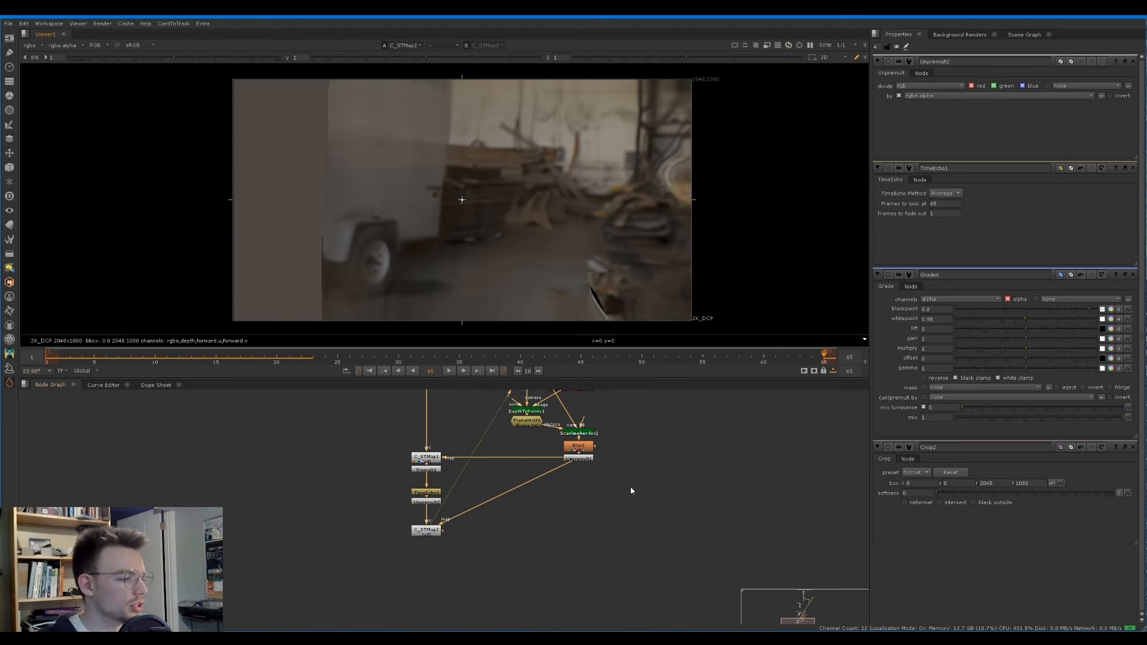
pyautogui.press('Tab')
pyautogui.write('fra')
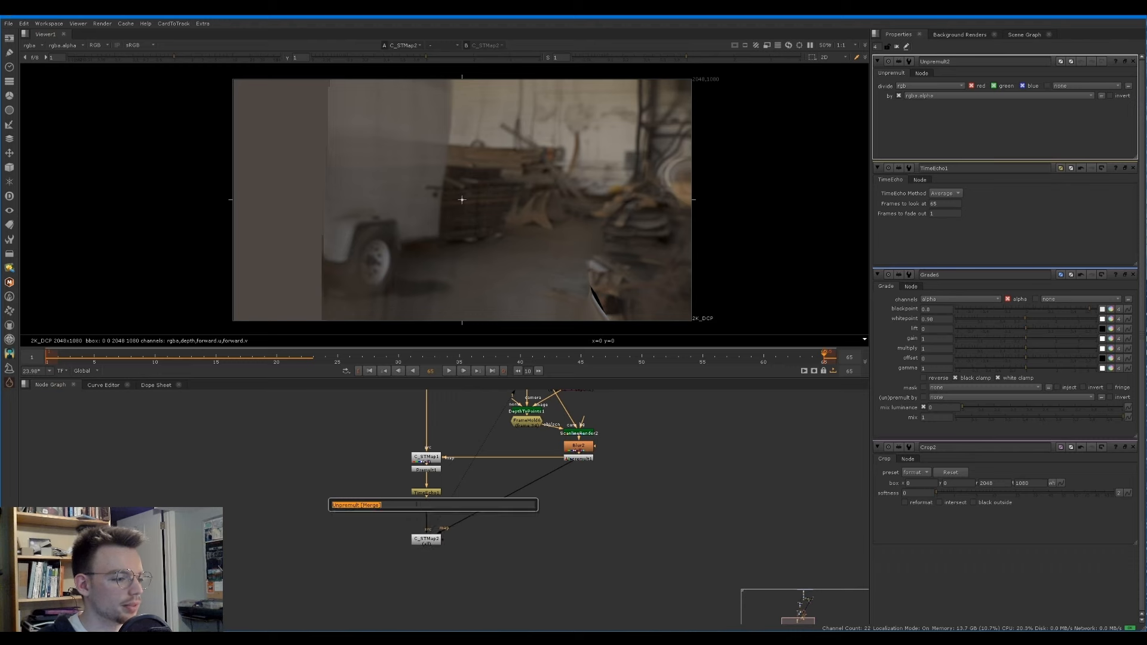
pyautogui.click(369, 513)
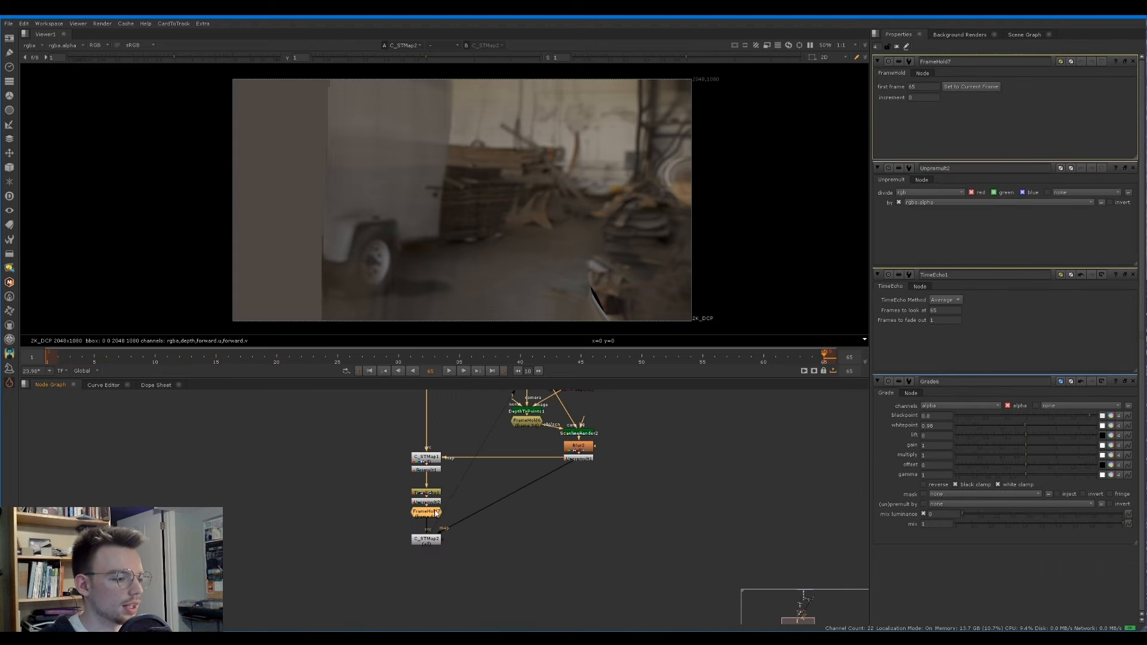
pyautogui.press('l')
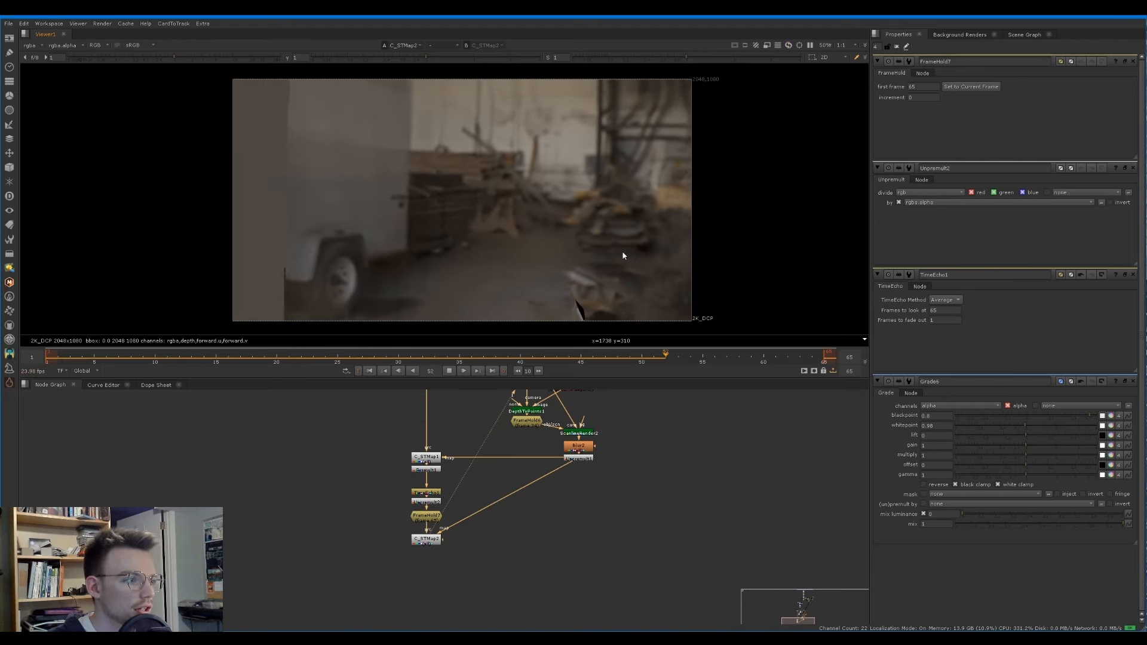
# Step: Compare the averaged plate from C_STMap2 with the original Read3 plate during playback
pyautogui.press('f')
pyautogui.scroll(-3, 494, 528)
pyautogui.moveTo(530, 416); pyautogui.dragTo(525, 450, button='middle')
pyautogui.scroll(3, 525, 455)
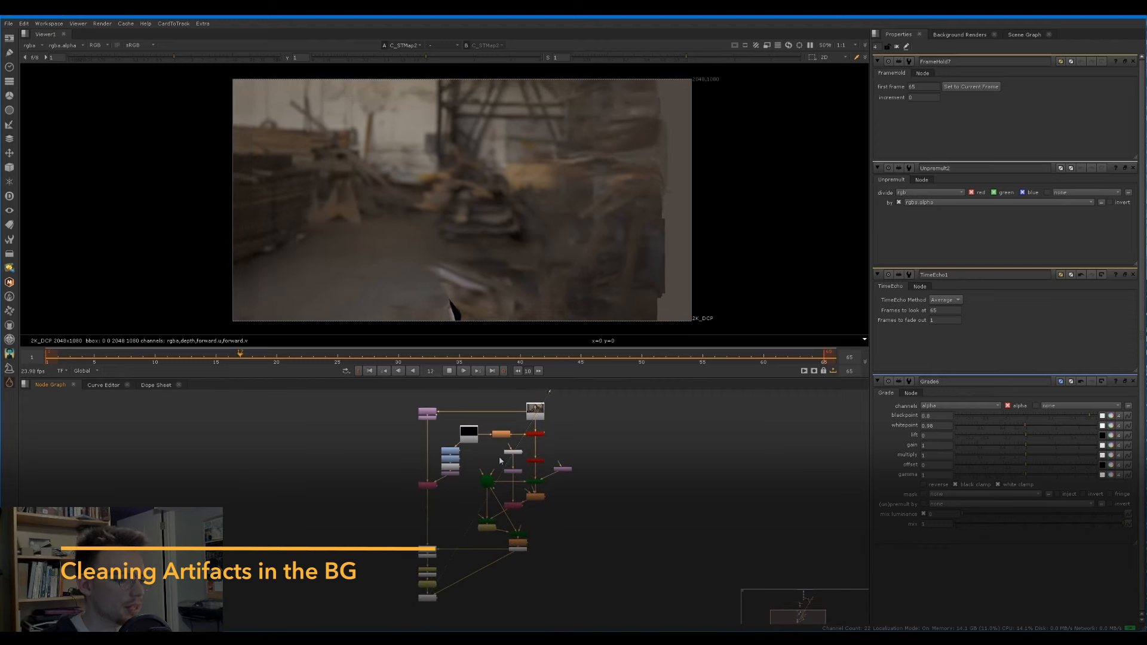
pyautogui.scroll(2, 515, 446)
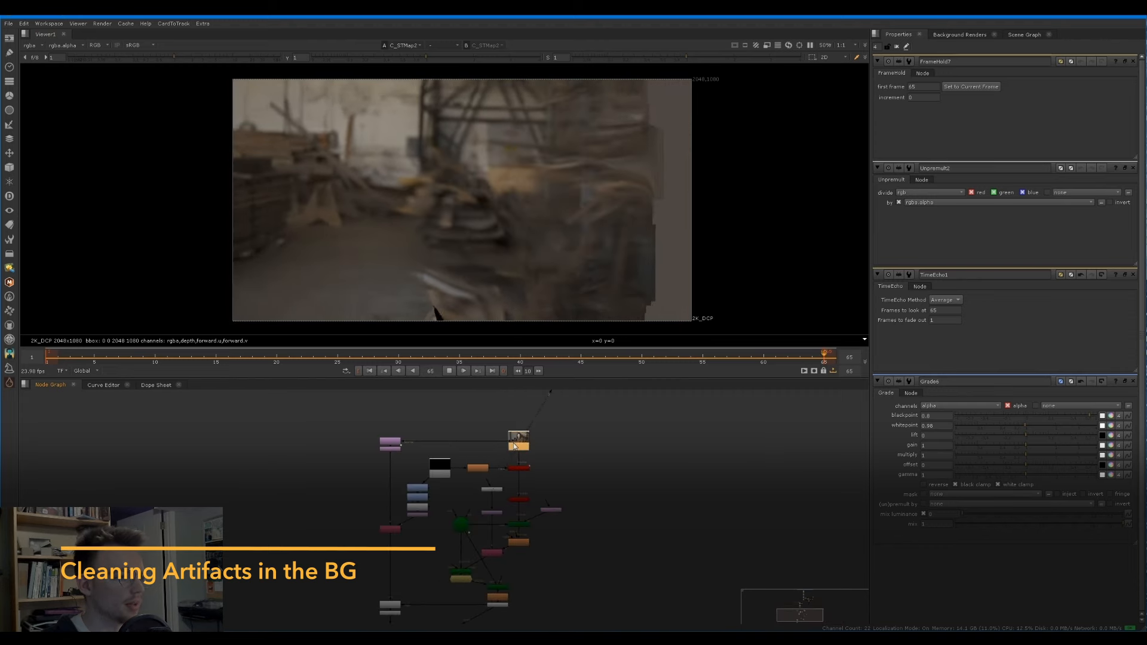
pyautogui.press('1')
pyautogui.press('2')
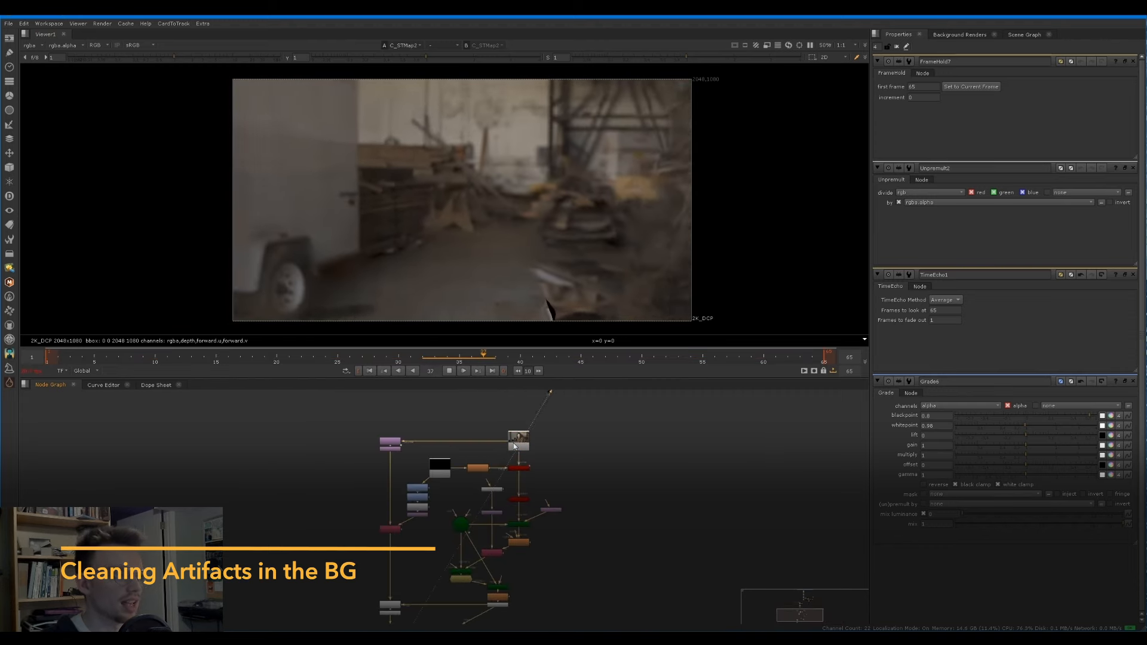
pyautogui.press('1')
pyautogui.press('2')
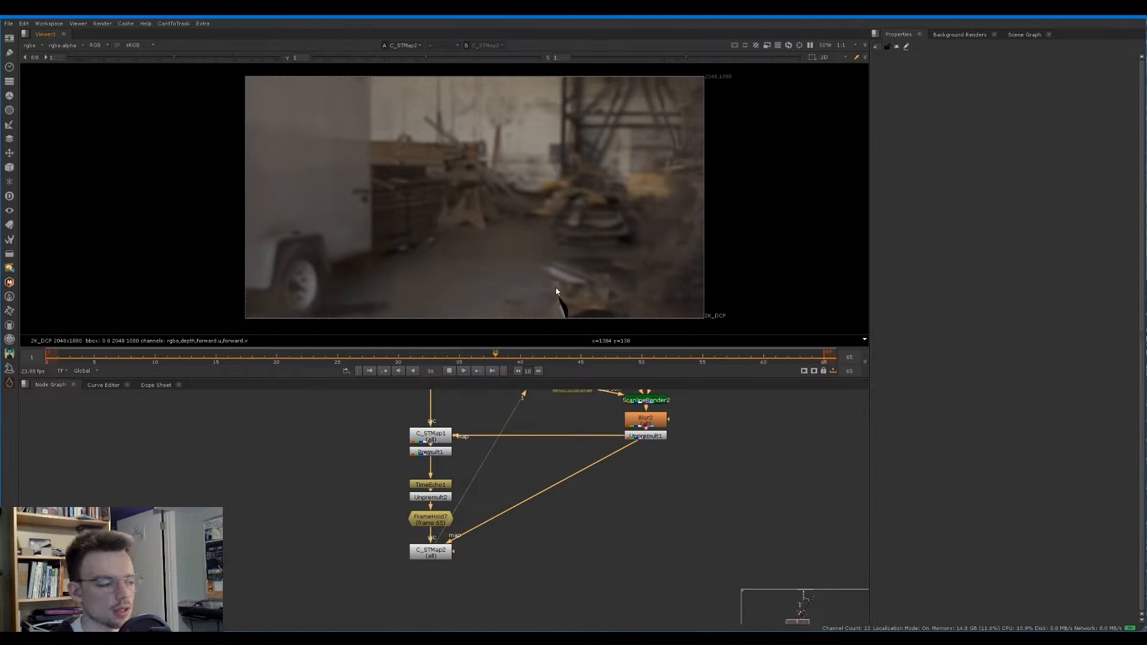
pyautogui.press('k')
# Step: View ScanlineRender2, play the shot, and inspect the points along the lower frame edge at frame 38
pyautogui.moveTo(628, 478); pyautogui.dragTo(585, 584, button='middle')
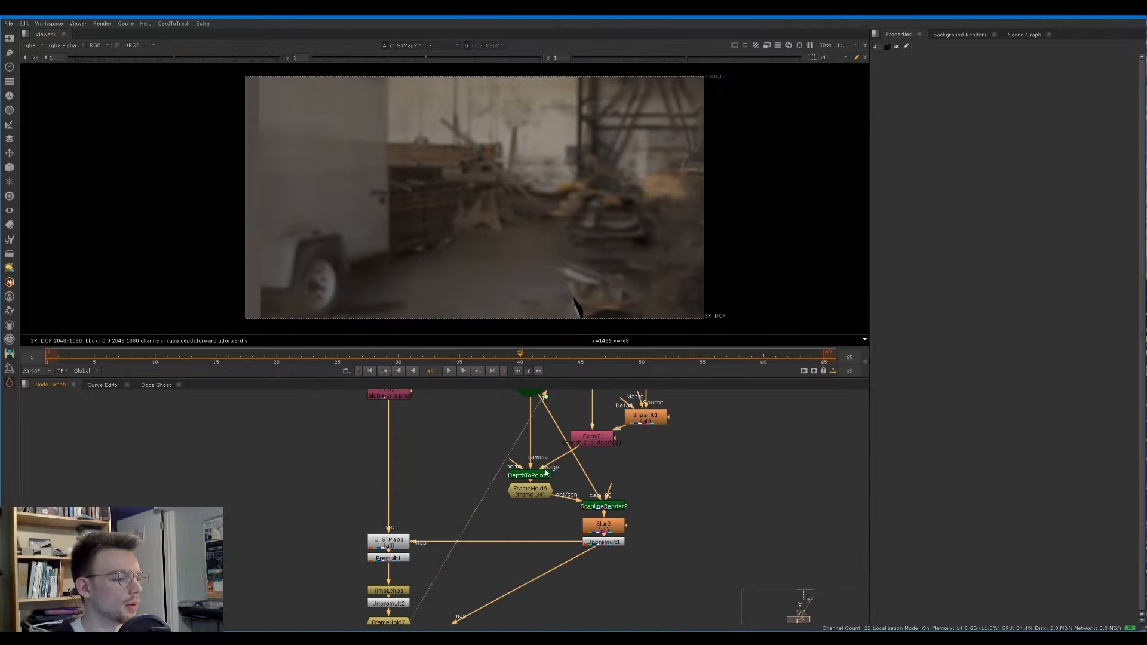
pyautogui.click(599, 508)
pyautogui.press('1')
pyautogui.press('l')
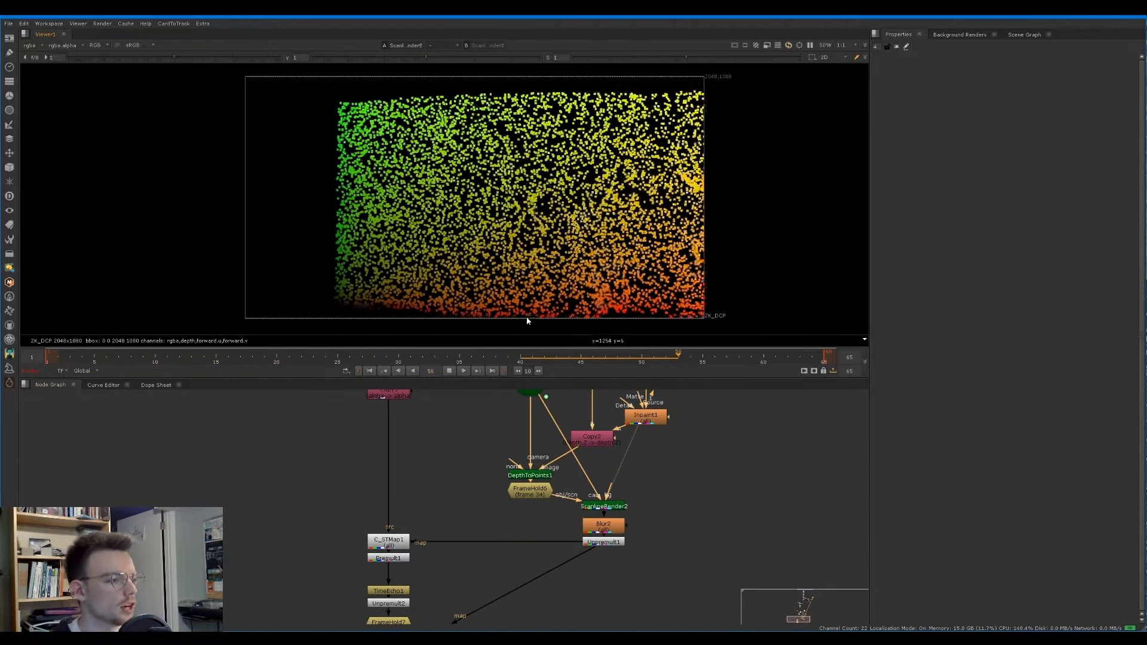
pyautogui.press('k')
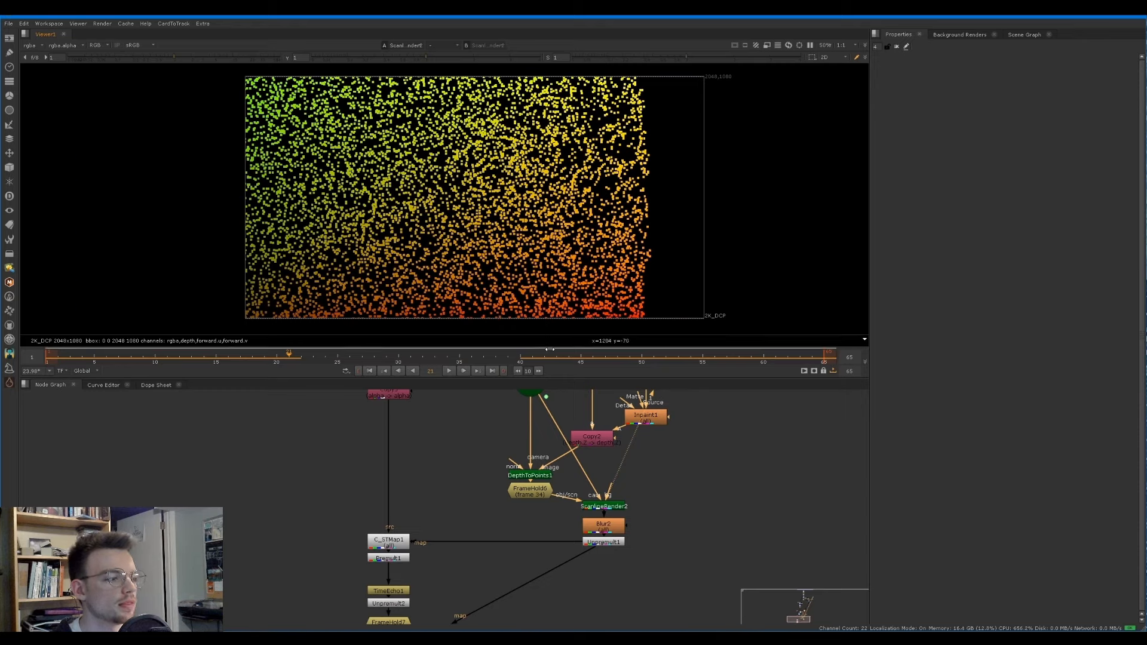
pyautogui.scroll(5, 472, 315)
pyautogui.scroll(2, 436, 308)
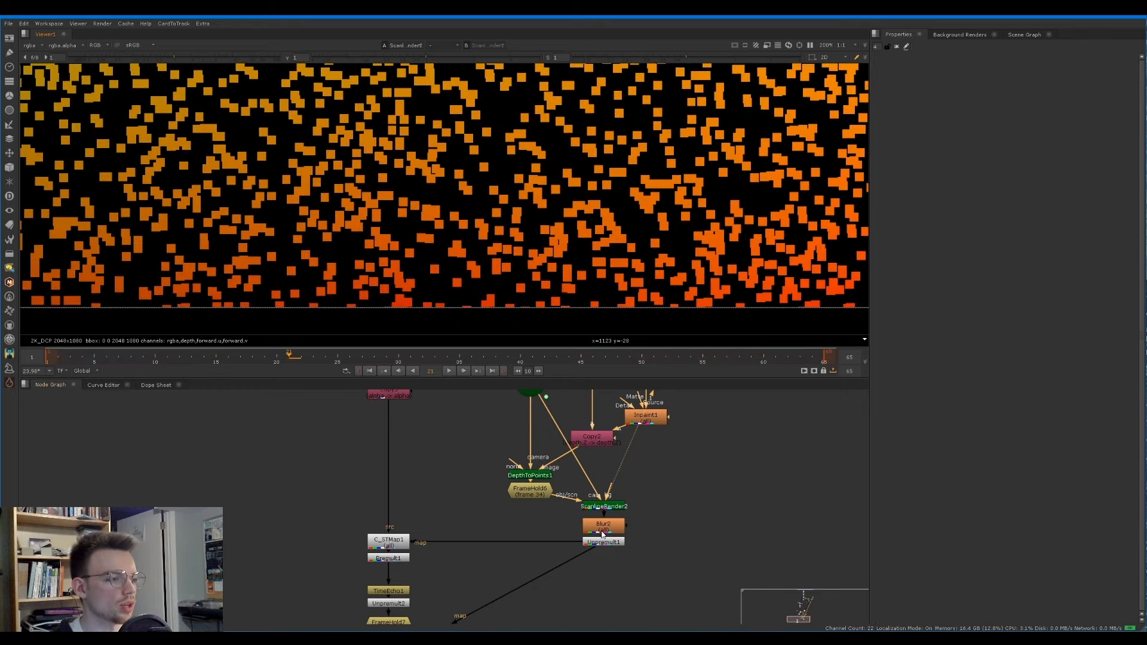
pyautogui.click(496, 356)
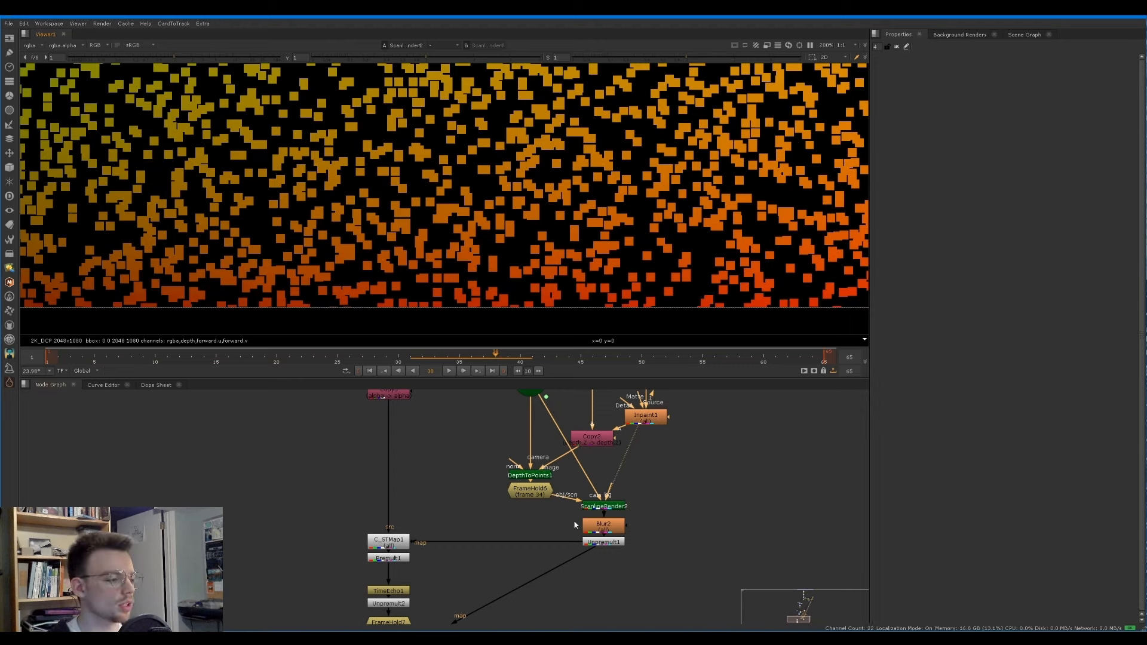
# Step: Set the overscan of ScanlineRender2 to 50 so points render beyond the frame edge
pyautogui.doubleClick(603, 506)
pyautogui.click(944, 73)
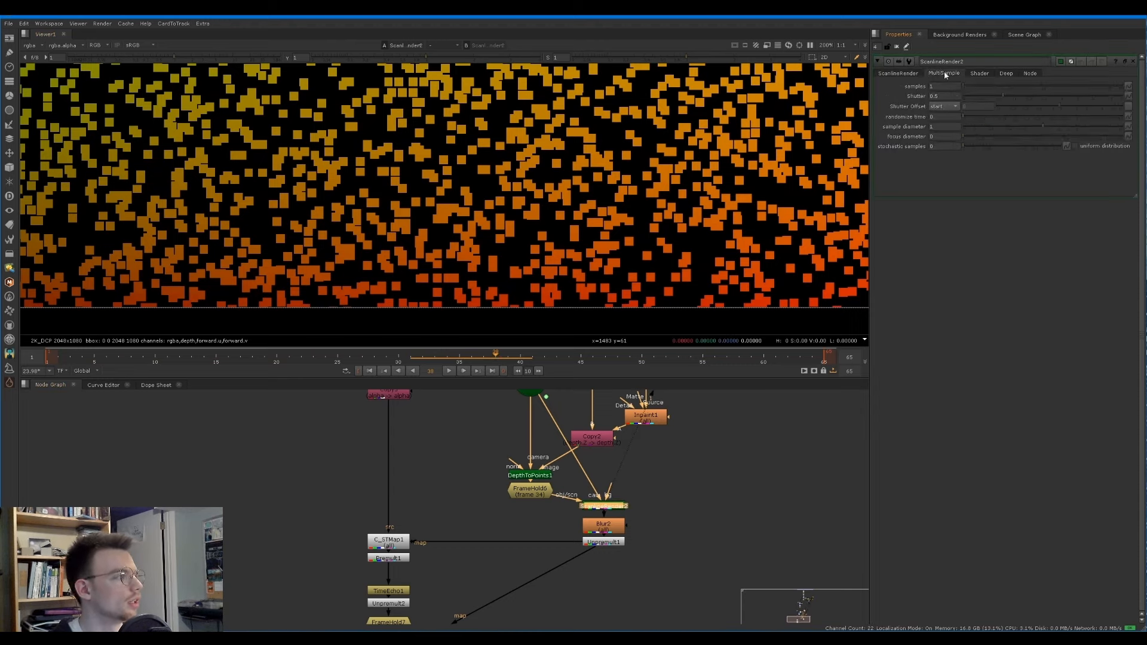
pyautogui.click(980, 73)
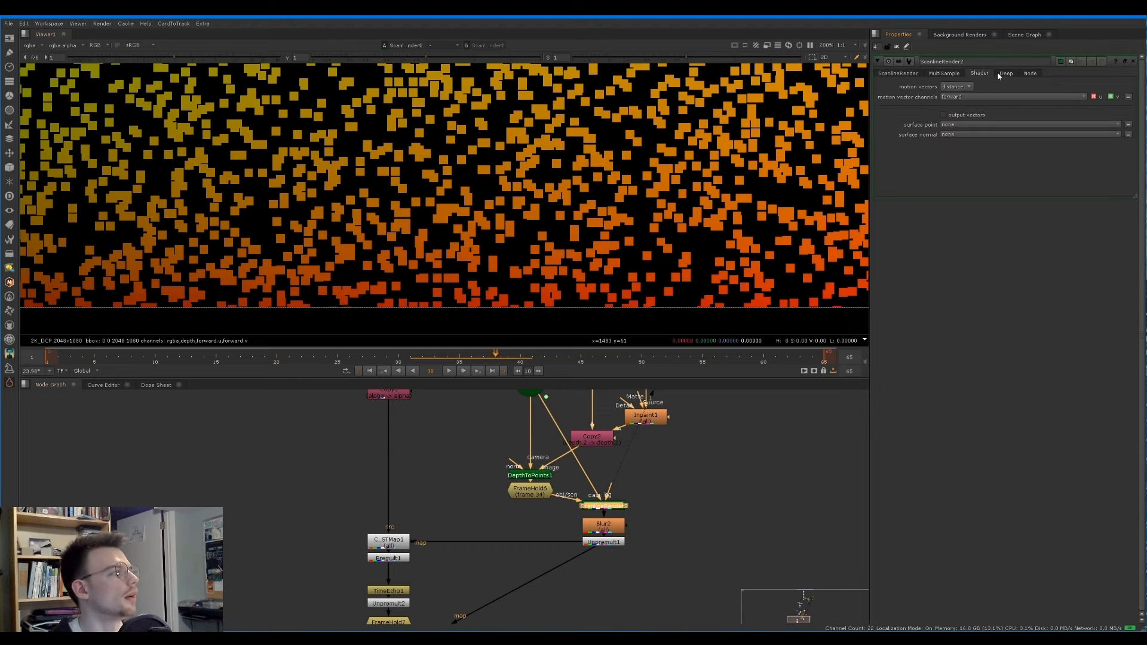
pyautogui.click(909, 74)
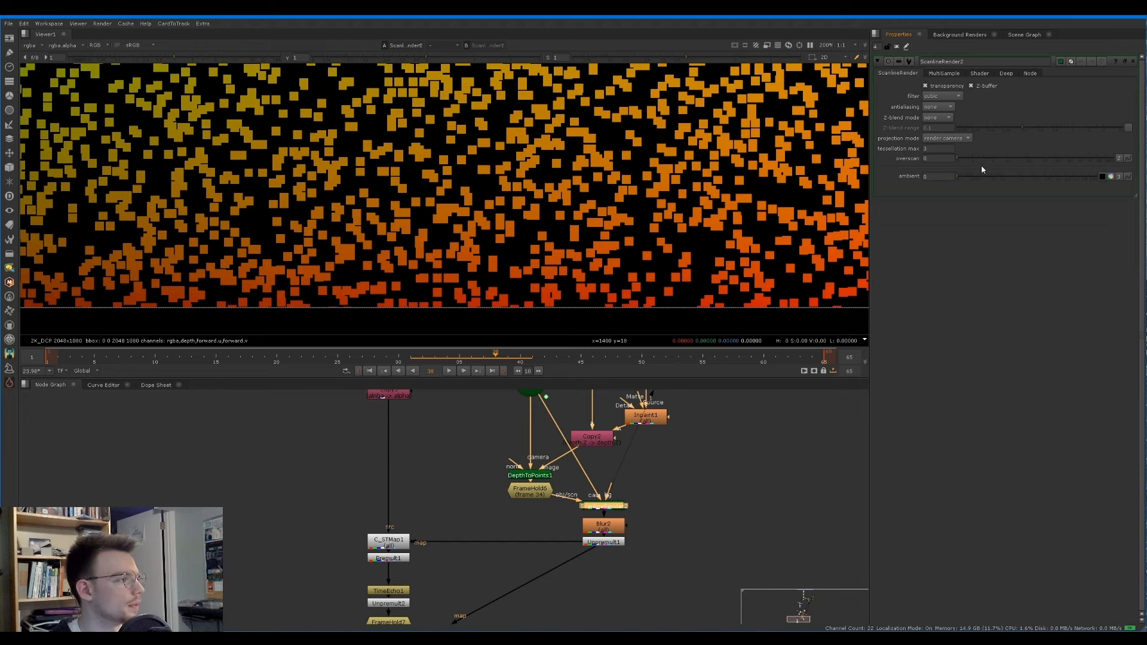
pyautogui.moveTo(968, 163); pyautogui.dragTo(1000, 160)
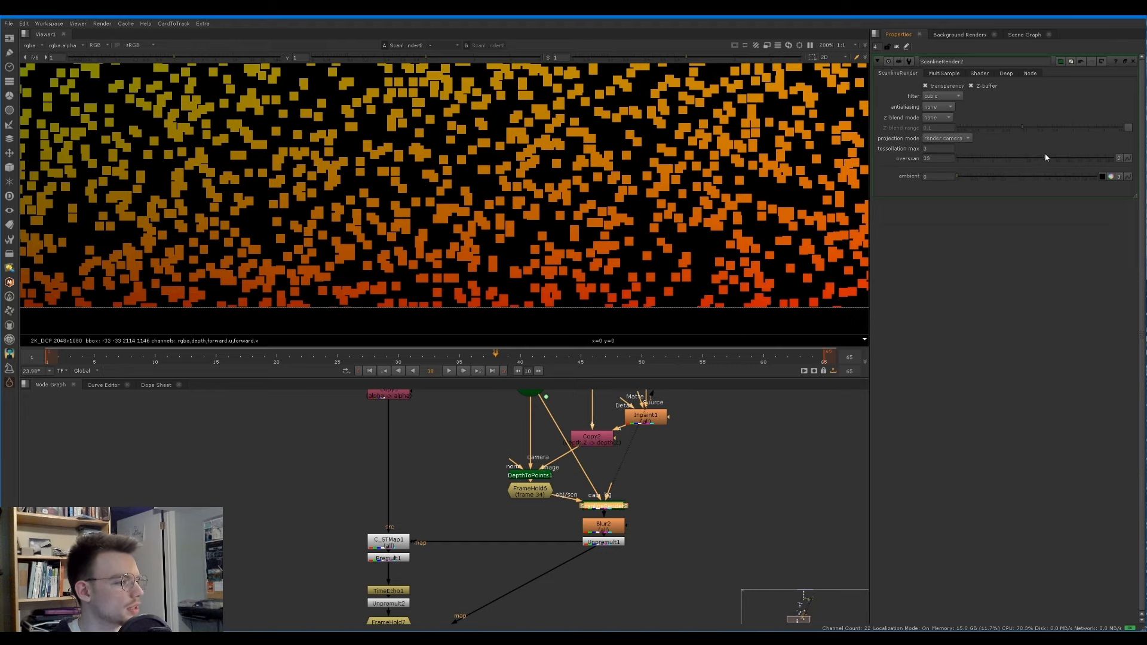
pyautogui.scroll(-5, 515, 285)
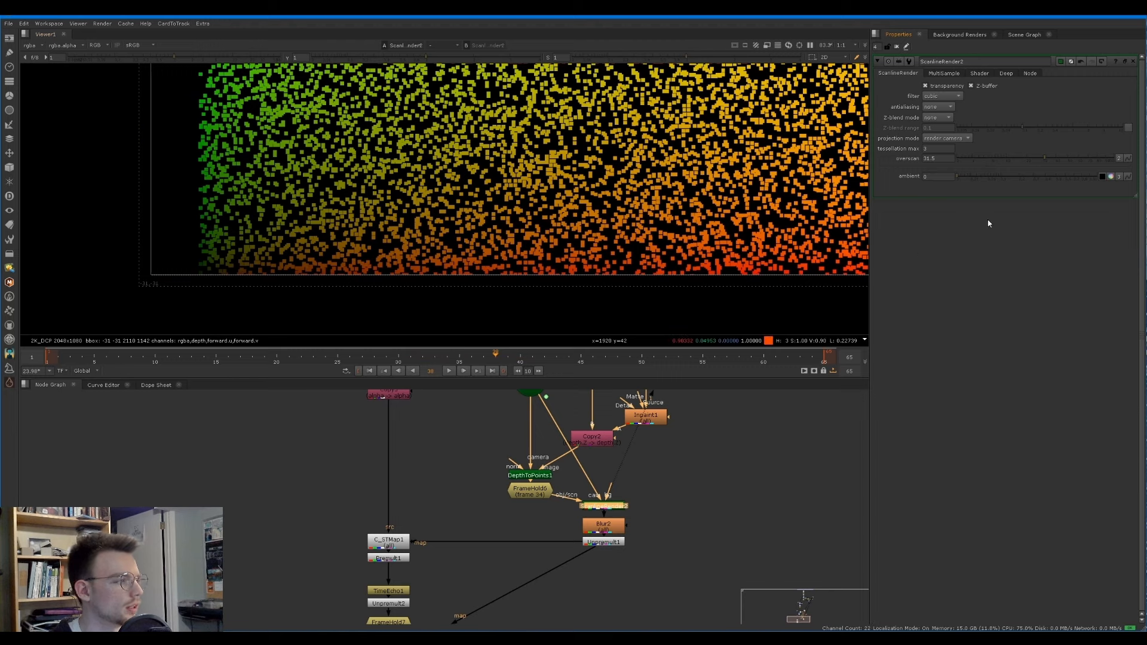
pyautogui.moveTo(1047, 158); pyautogui.dragTo(1055, 160)
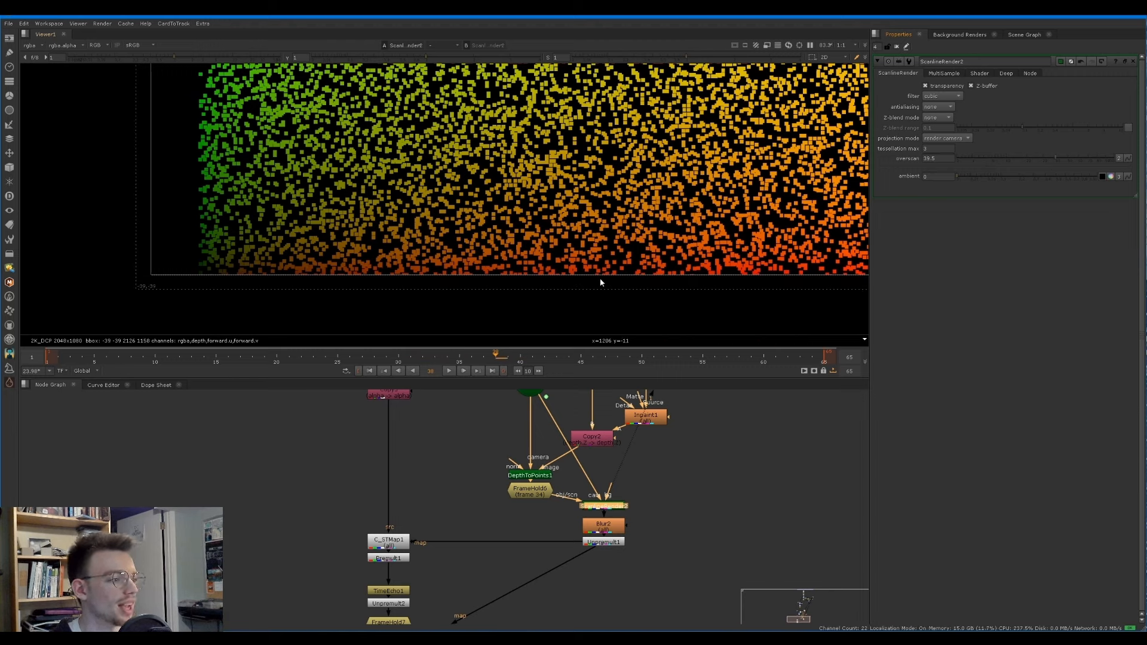
pyautogui.moveTo(1055, 156); pyautogui.dragTo(1063, 157)
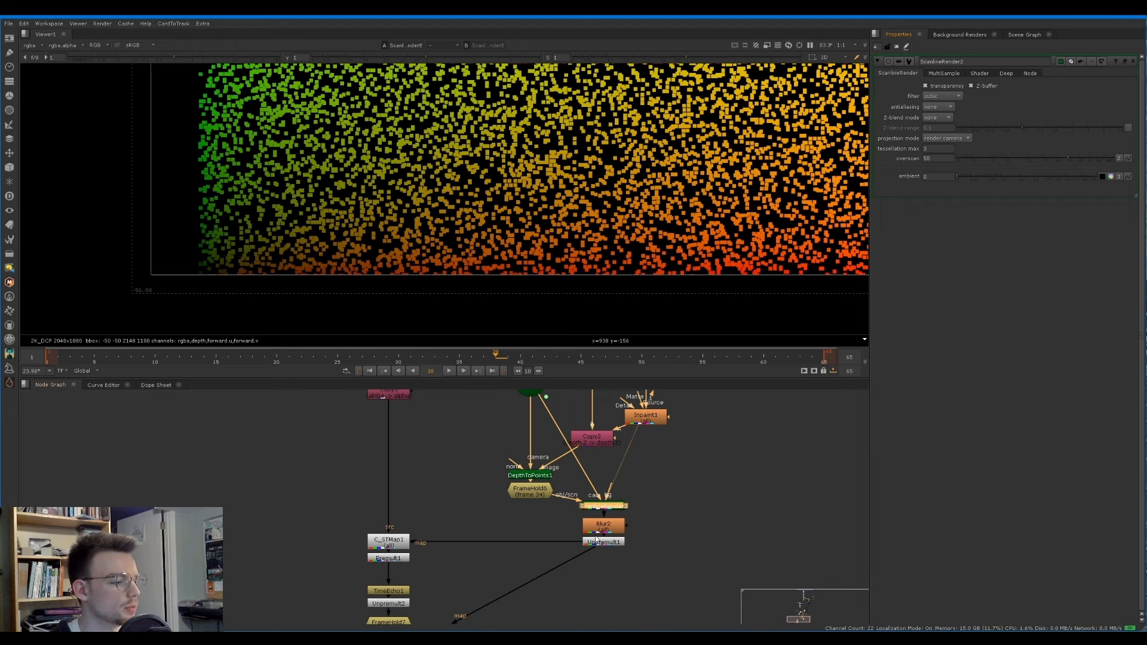
# Step: Check the output of Blur2 and Unpremult1, and add a Crop node after Unpremult1
pyautogui.moveTo(608, 544); pyautogui.dragTo(601, 507, button='middle')
pyautogui.click(597, 489)
pyautogui.press('1')
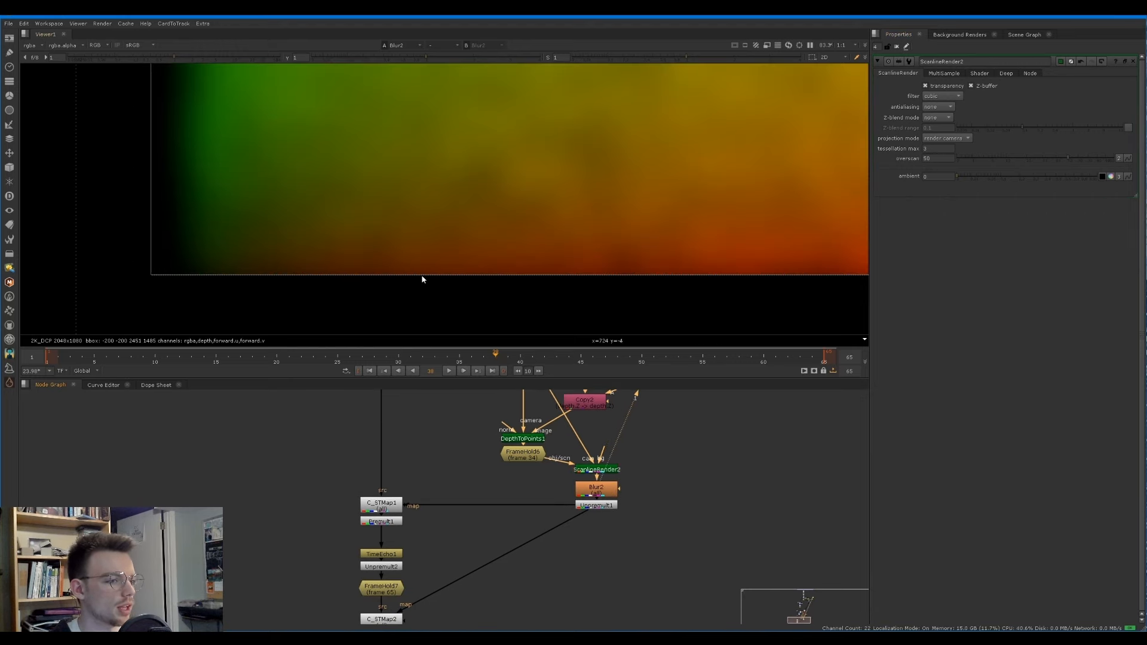
pyautogui.scroll(-3, 422, 279)
pyautogui.click(607, 507)
pyautogui.press('1')
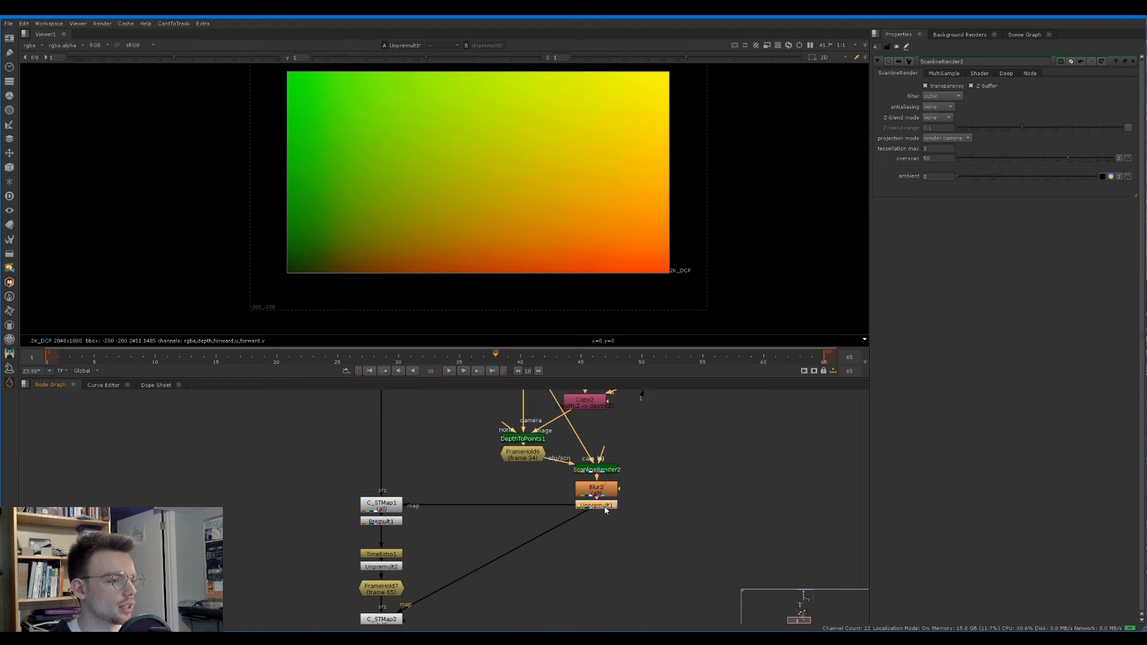
pyautogui.press('Tab')
pyautogui.write('crop')
pyautogui.press('Return')
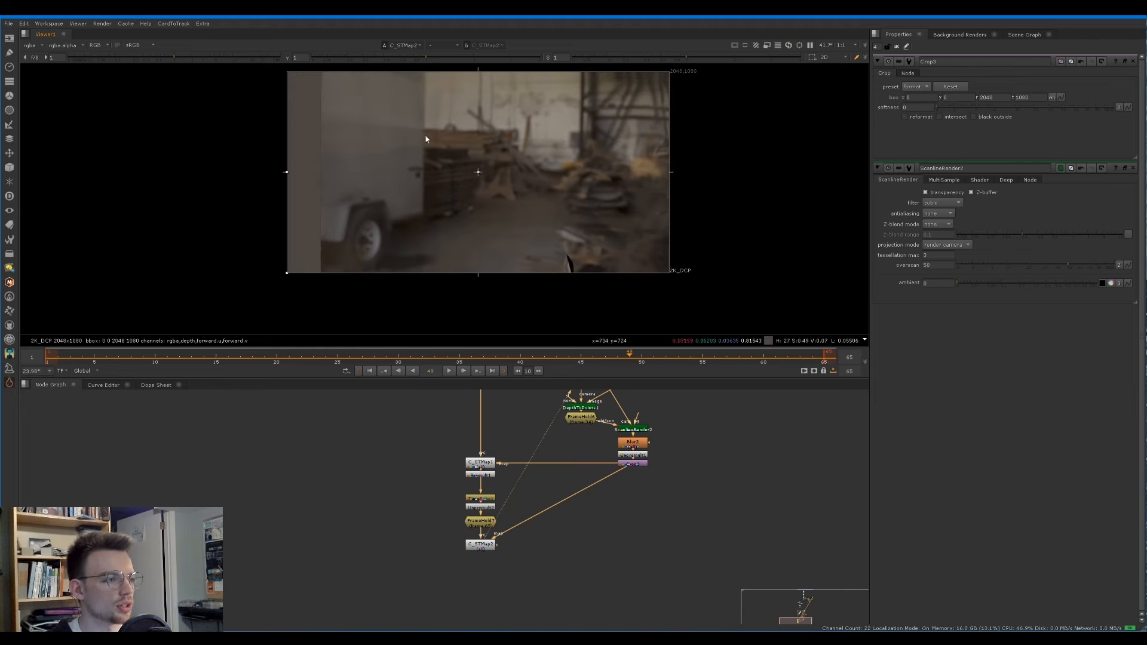
# Step: Examine the edge artifacts in the averaged plate, then view Premult1 and scrub back to frame 12
pyautogui.moveTo(312, 228); pyautogui.dragTo(270, 279)
pyautogui.moveTo(317, 148); pyautogui.dragTo(460, 297)
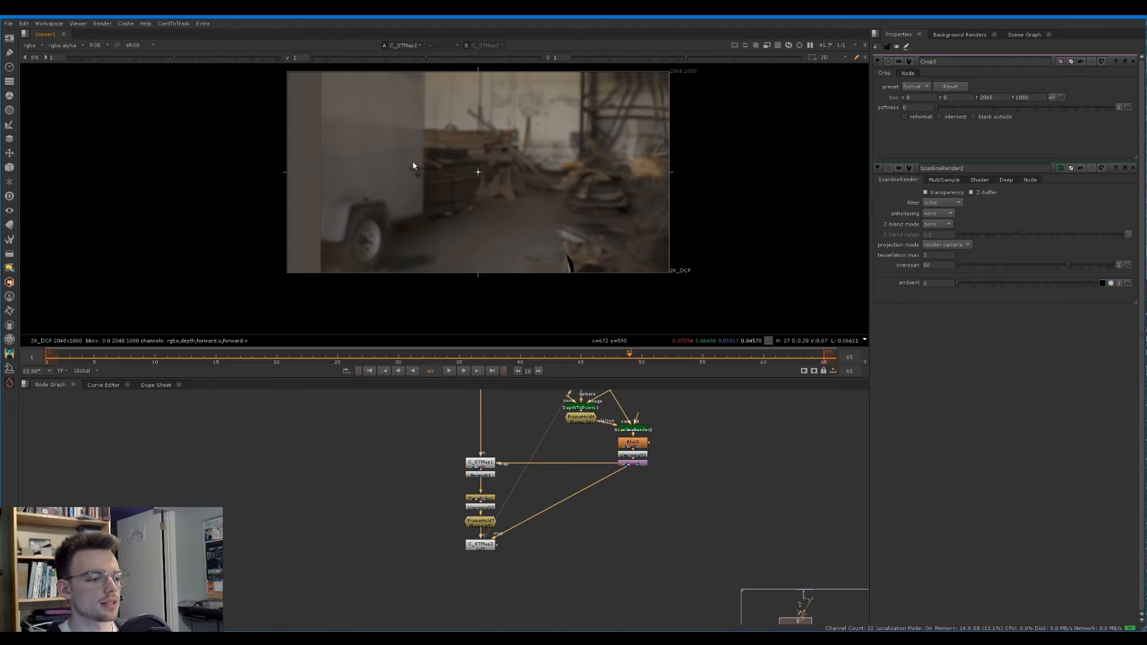
pyautogui.scroll(2, 457, 475)
pyautogui.click(457, 472)
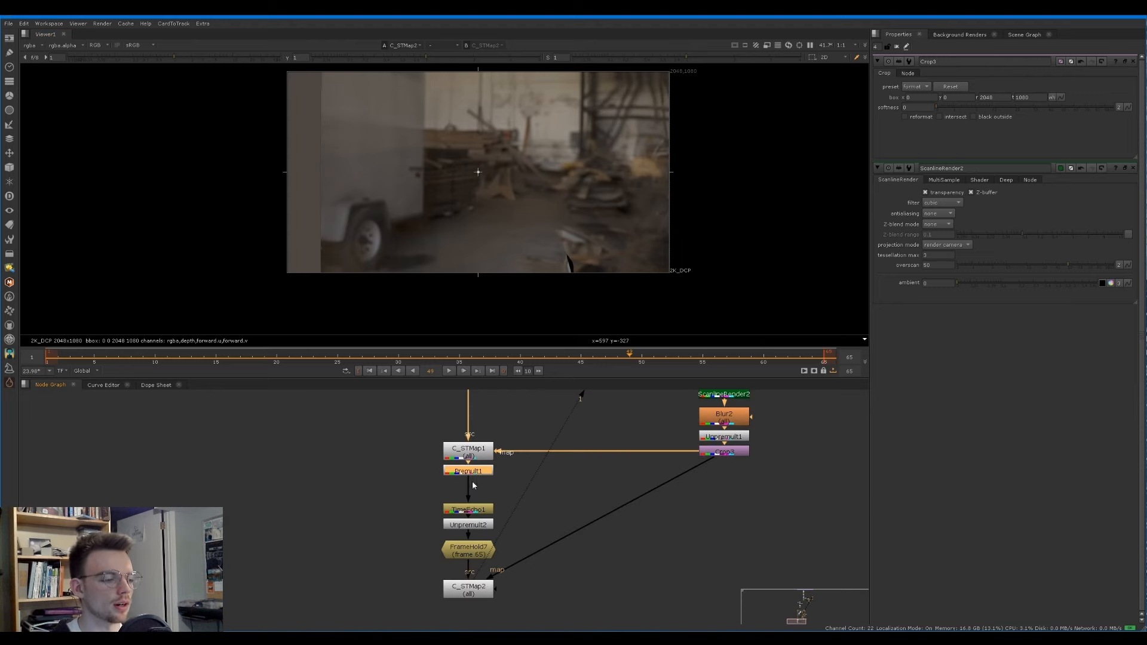
pyautogui.press('1')
pyautogui.click(543, 452)
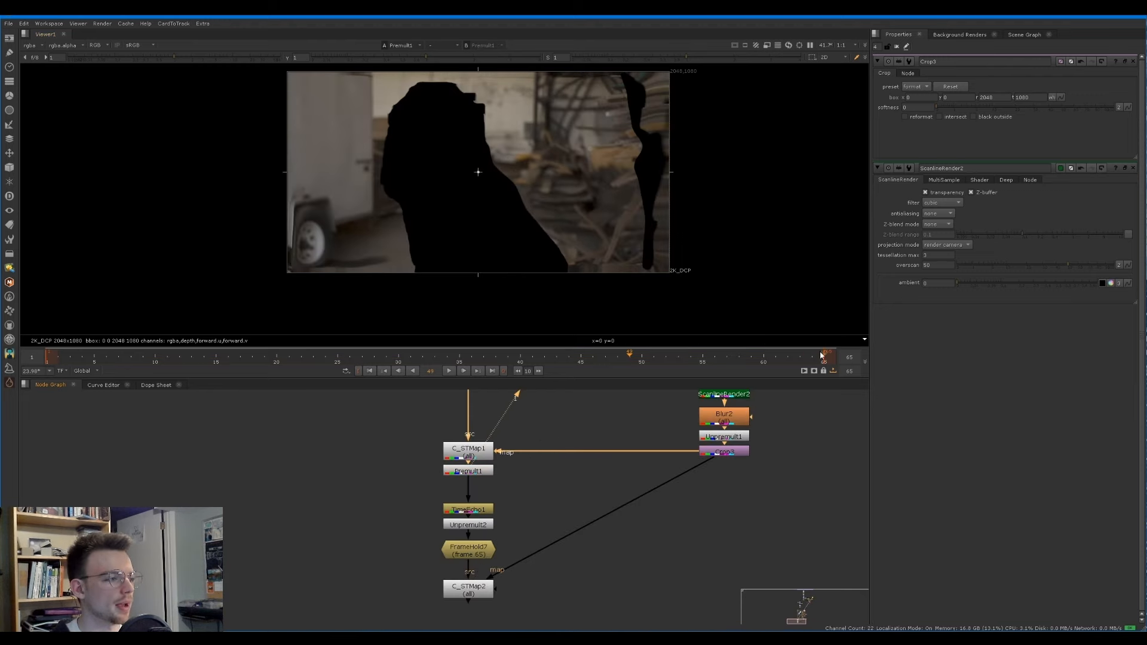
pyautogui.moveTo(795, 359); pyautogui.dragTo(299, 311)
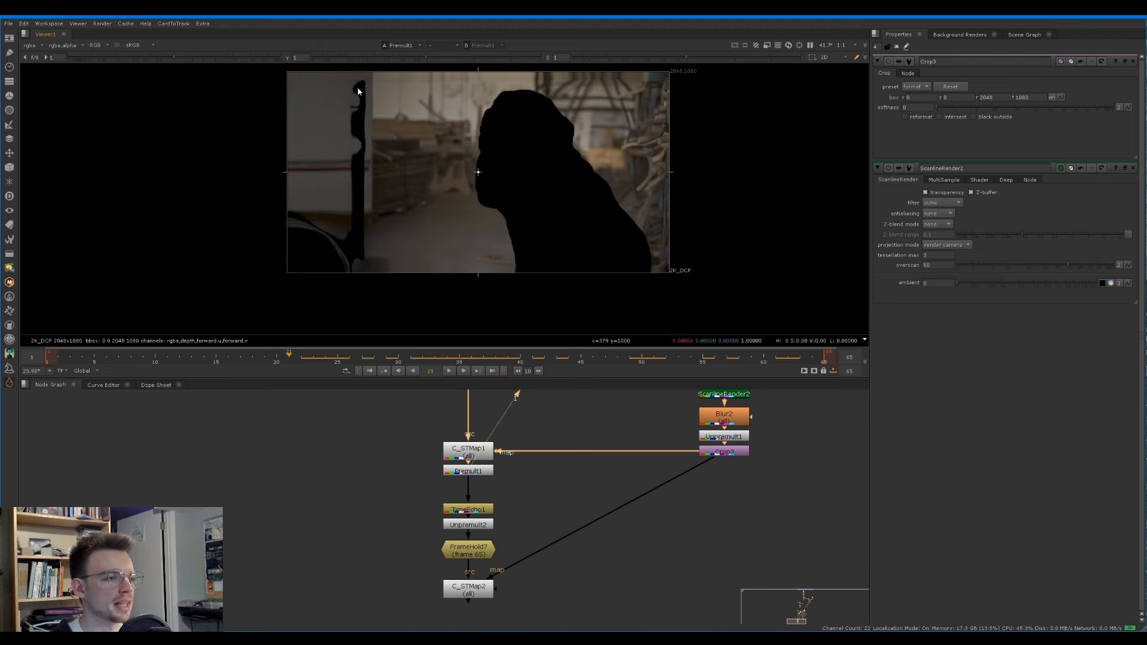
pyautogui.moveTo(275, 364); pyautogui.dragTo(179, 357)
# Step: Compare the alpha channel of Premult1 with its colour image in the stretched areas at frame 12
pyautogui.press('a')
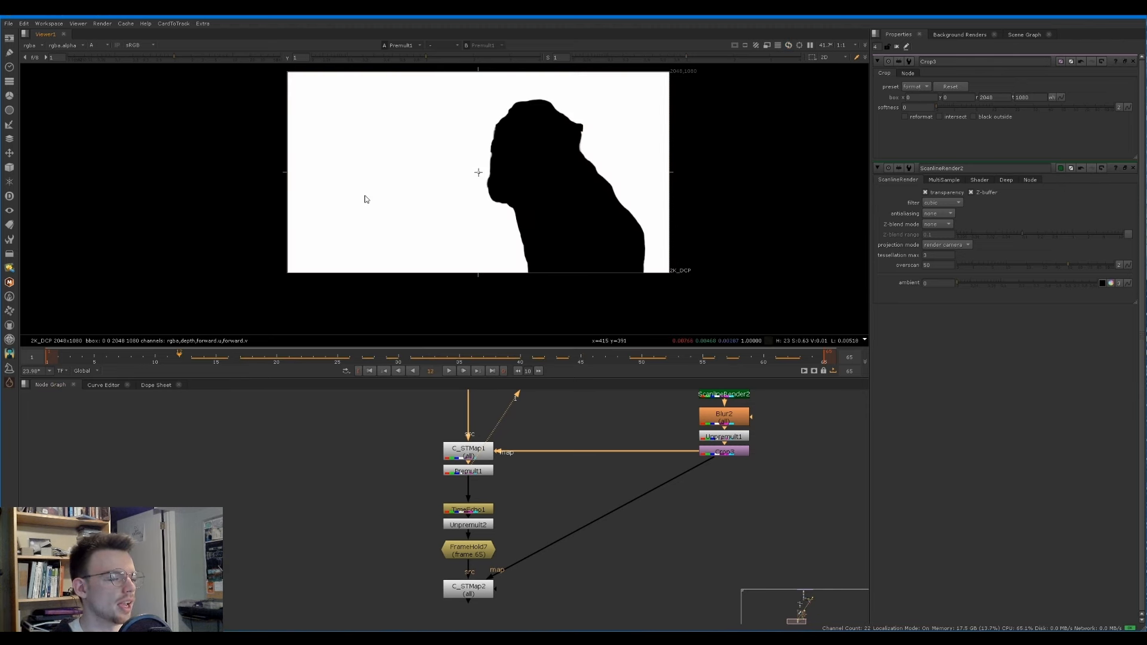
pyautogui.press('a')
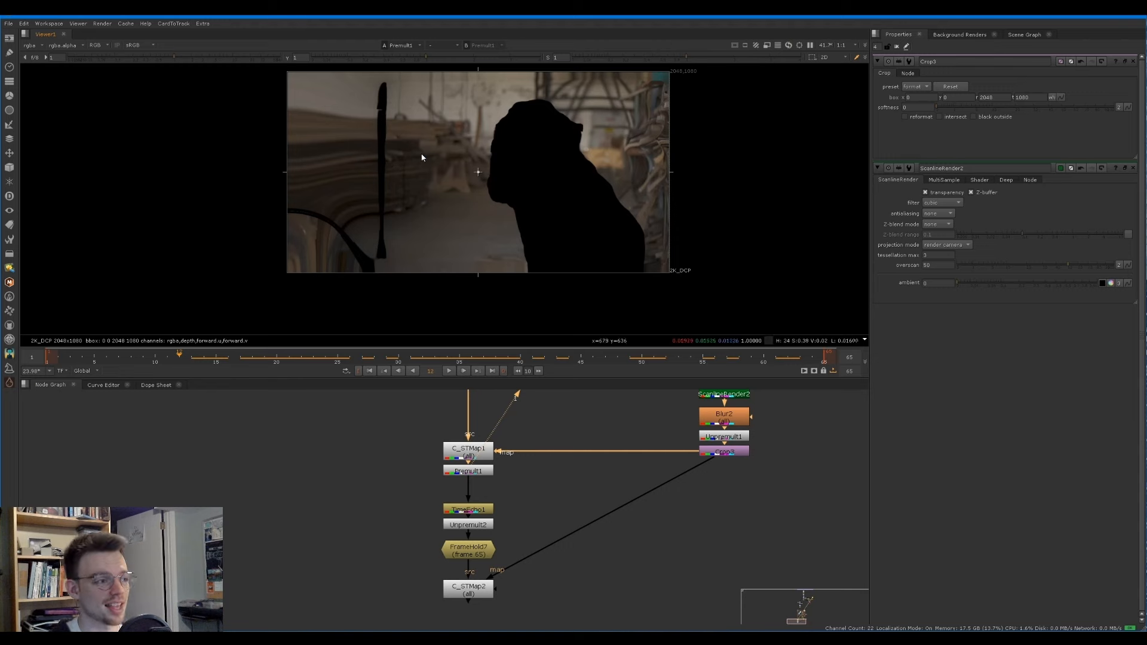
pyautogui.scroll(2, 385, 104)
pyautogui.press('a')
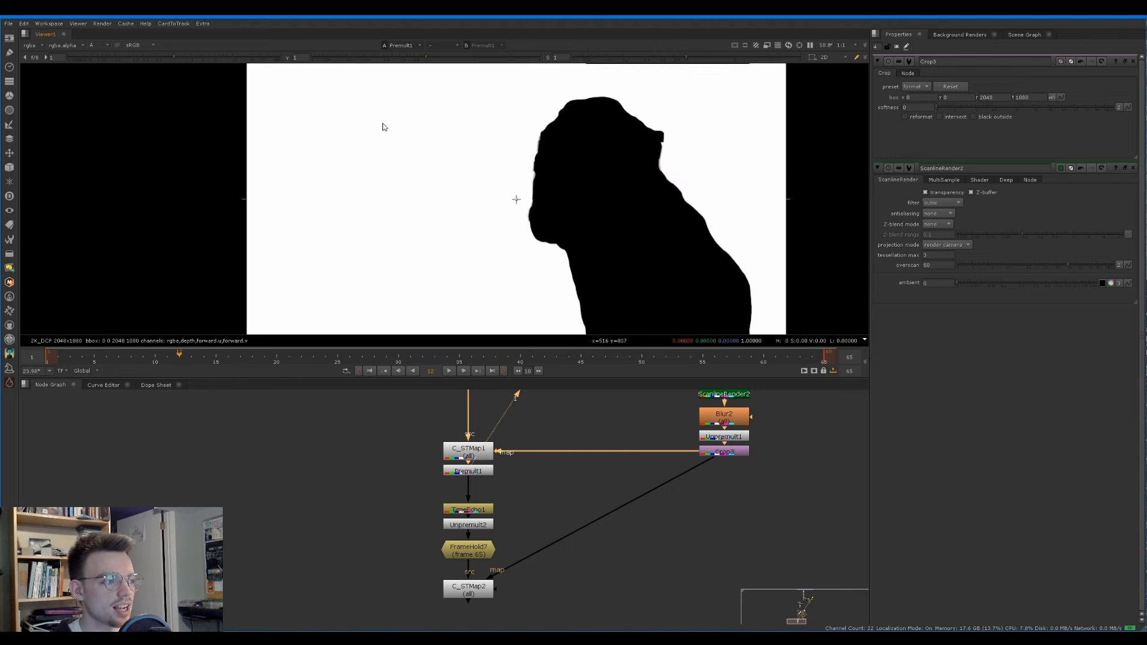
pyautogui.press('a')
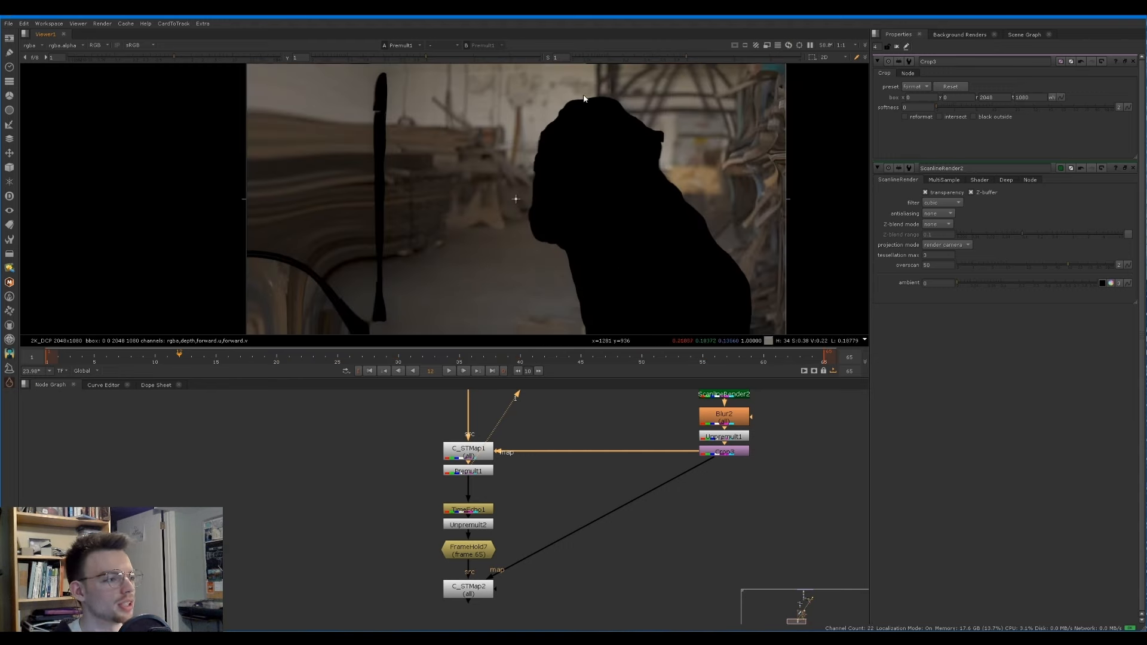
pyautogui.press('a')
pyautogui.press('a')
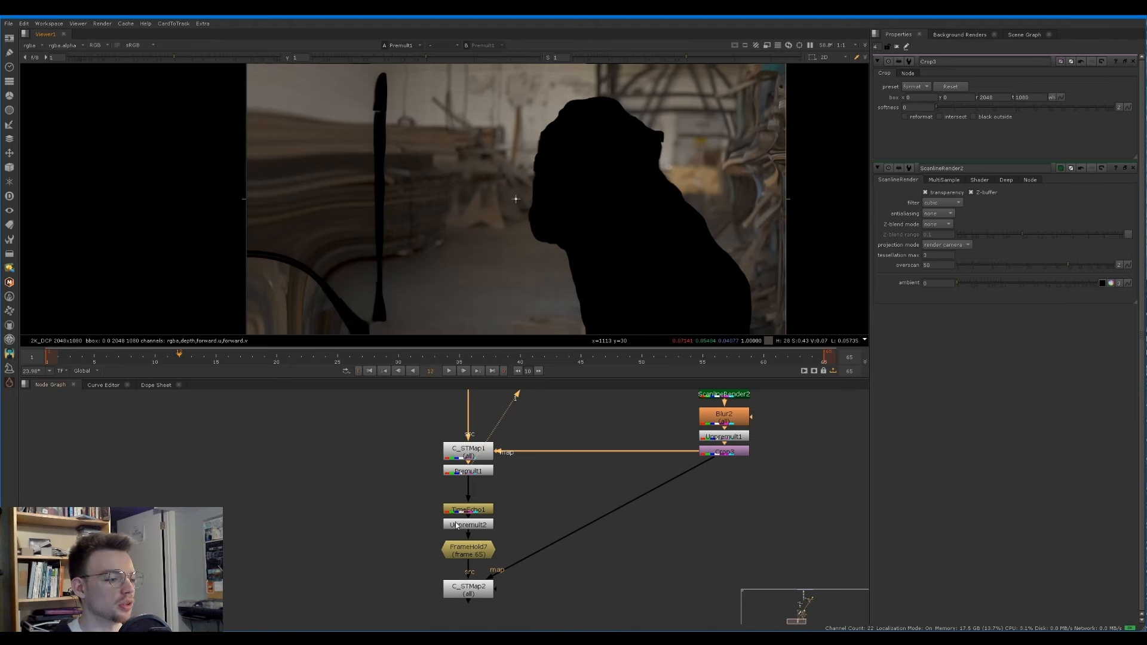
pyautogui.moveTo(422, 517); pyautogui.dragTo(501, 531)
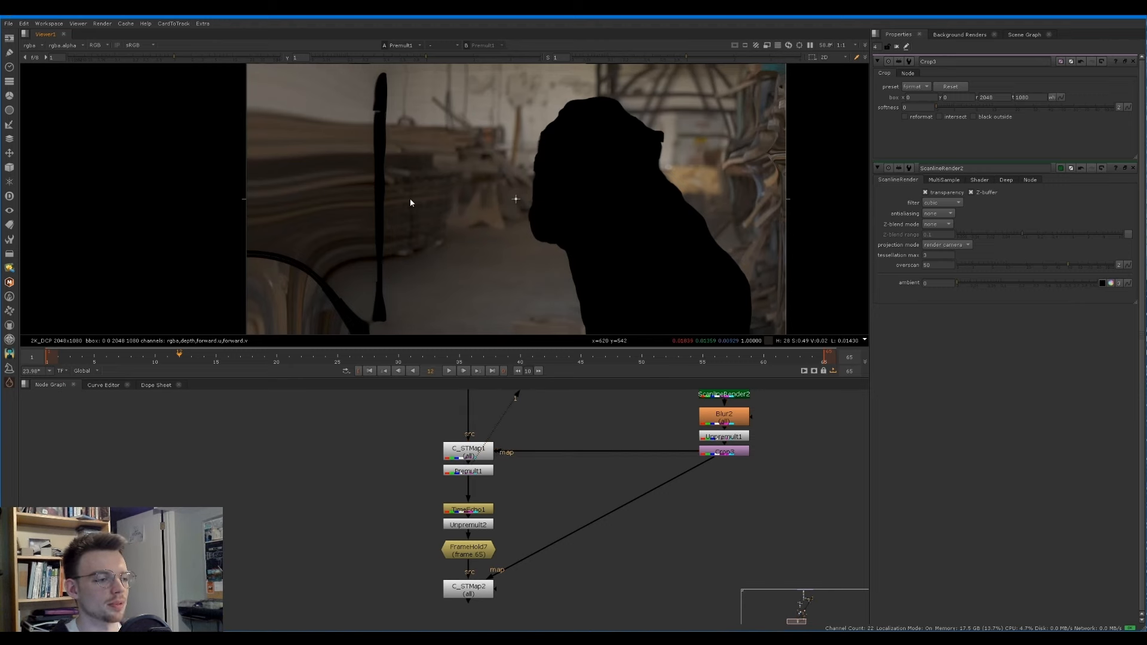
# Step: View the undistorted plate from the LensDistortion node and examine its left frame edge up close
pyautogui.moveTo(481, 402); pyautogui.dragTo(451, 575, button='middle')
pyautogui.scroll(-2, 449, 532)
pyautogui.moveTo(449, 501); pyautogui.dragTo(441, 603, button='middle')
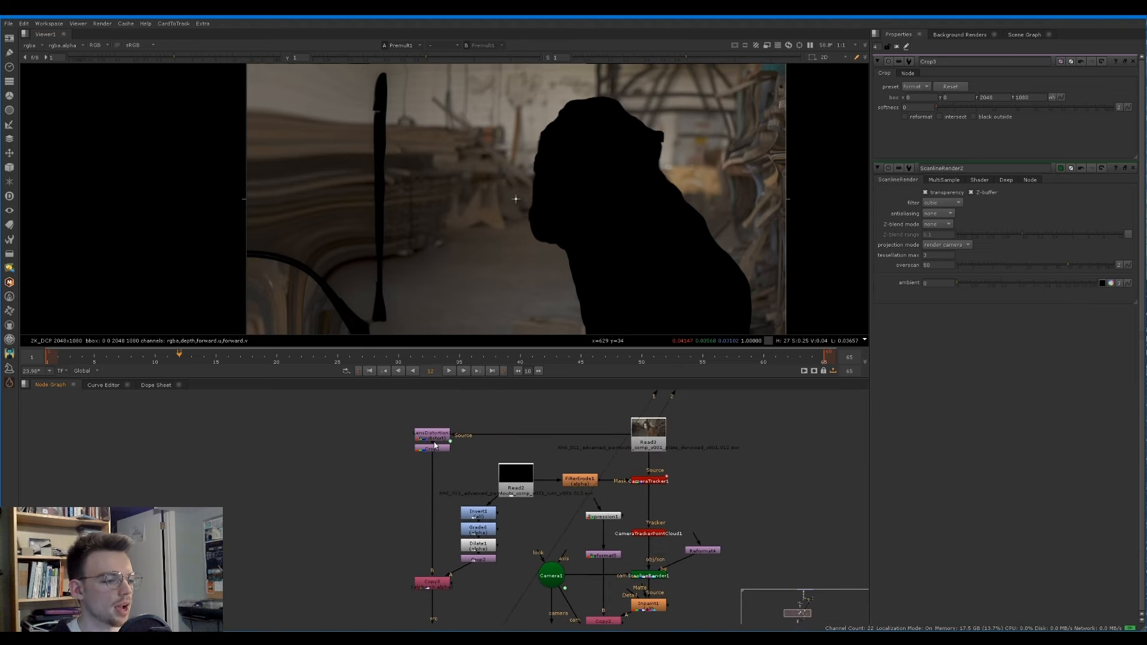
pyautogui.scroll(1, 435, 442)
pyautogui.press('1')
pyautogui.scroll(10, 303, 149)
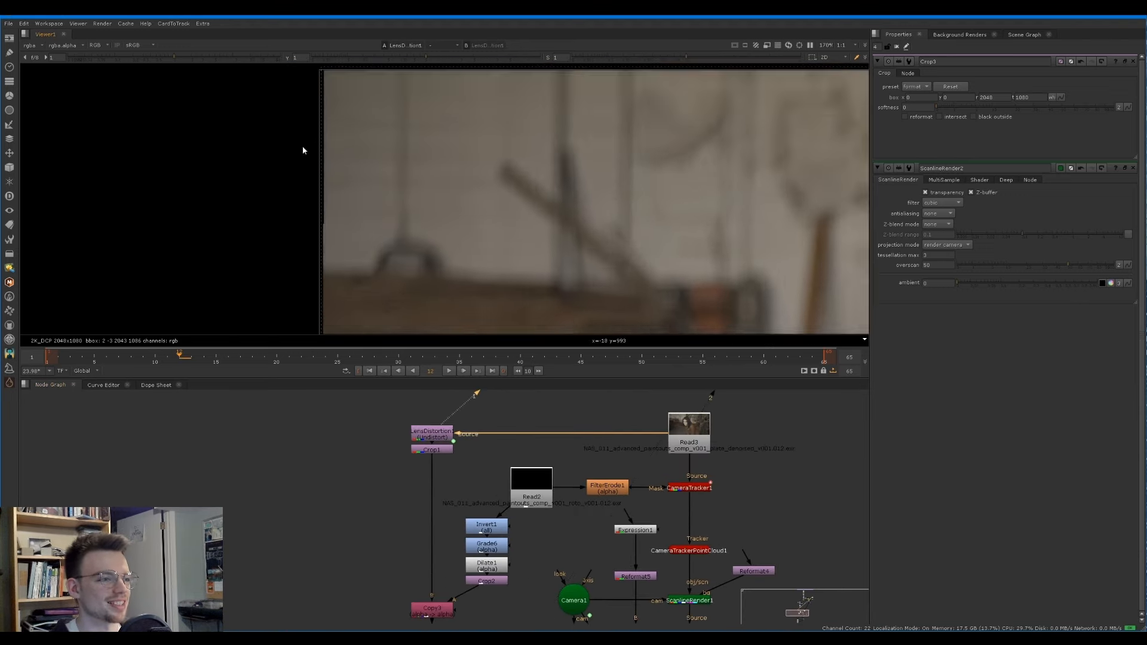
pyautogui.click(428, 441)
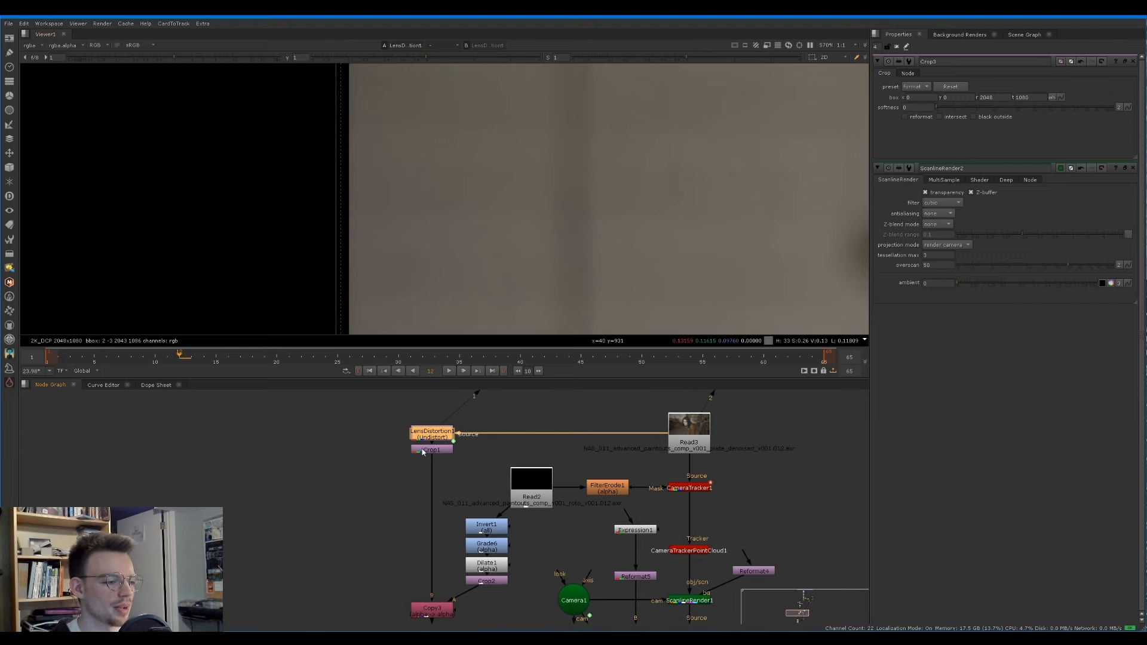
# Step: Examine the plate branch from Crop1 down to the Copy node that brings in the roto alpha
pyautogui.moveTo(446, 511); pyautogui.dragTo(441, 490, button='middle')
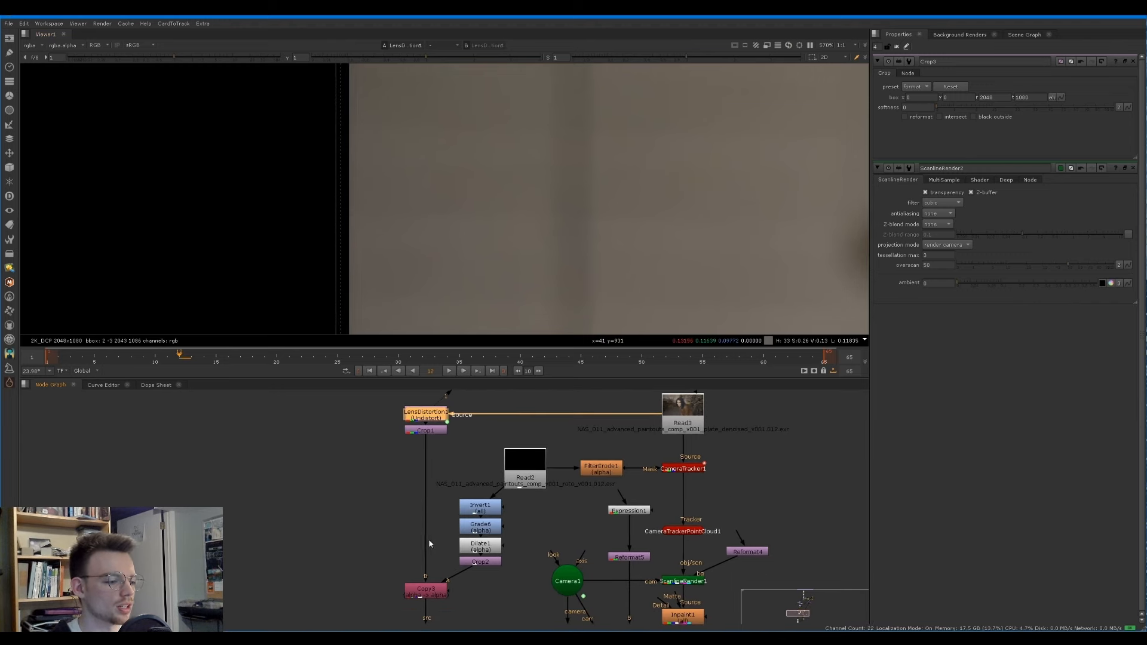
pyautogui.moveTo(429, 544); pyautogui.dragTo(424, 507, button='middle')
pyautogui.moveTo(350, 518); pyautogui.dragTo(449, 588)
pyautogui.moveTo(353, 501); pyautogui.dragTo(456, 581)
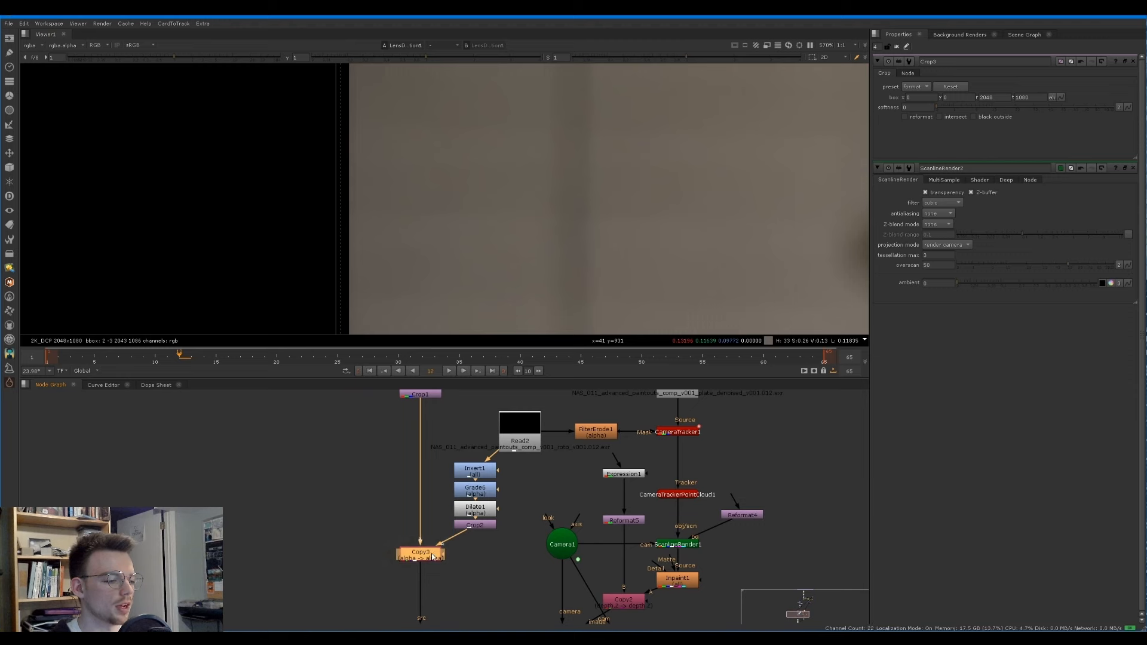
pyautogui.moveTo(435, 485); pyautogui.dragTo(433, 530, button='middle')
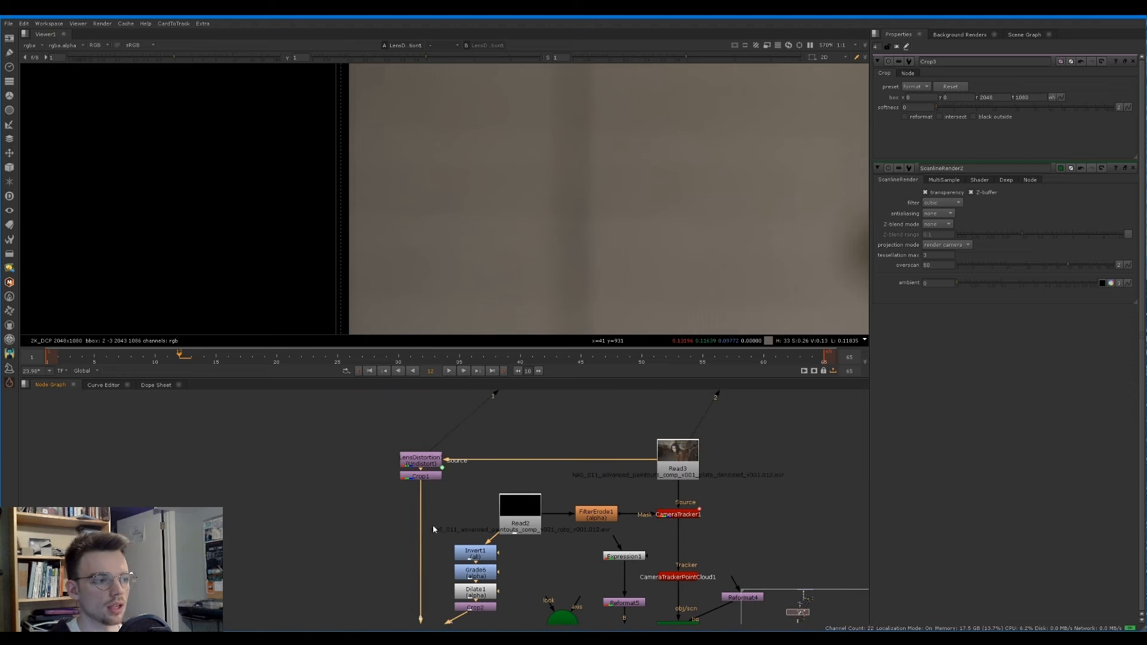
# Step: Insert a Shuffle node between Read3 and LensDistortion1 and align it directly above the LensDistortion node
pyautogui.moveTo(360, 511); pyautogui.dragTo(675, 461)
pyautogui.press('Tab')
pyautogui.write('s')
pyautogui.press('Return')
pyautogui.moveTo(481, 468); pyautogui.dragTo(421, 483)
pyautogui.doubleClick(421, 483)
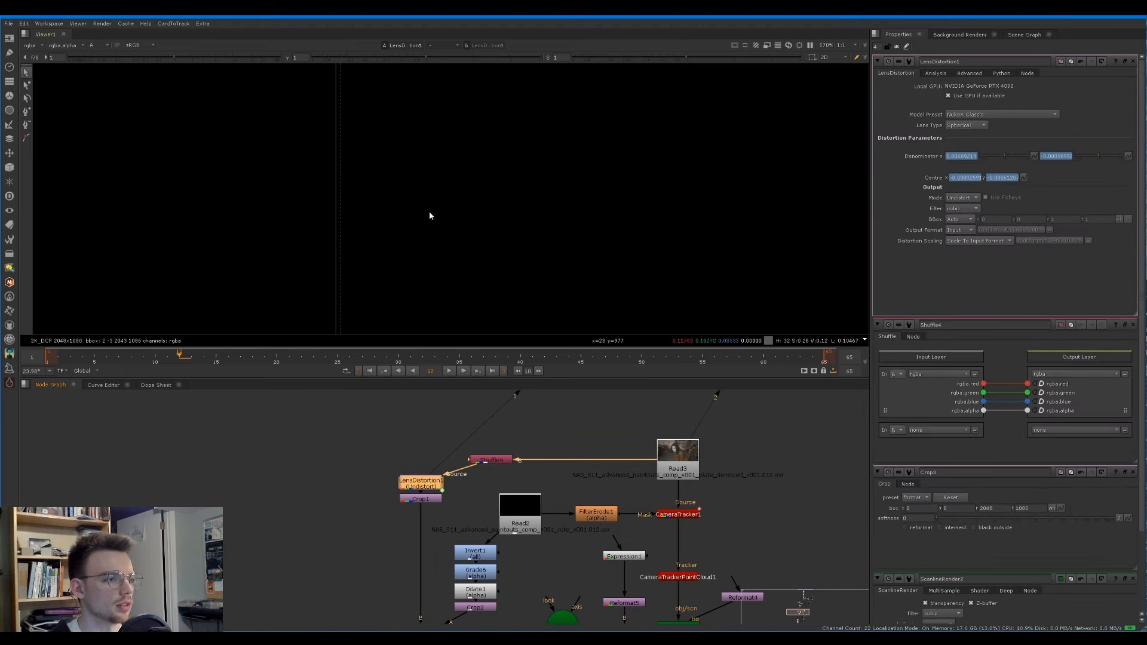
pyautogui.moveTo(491, 460); pyautogui.dragTo(422, 459)
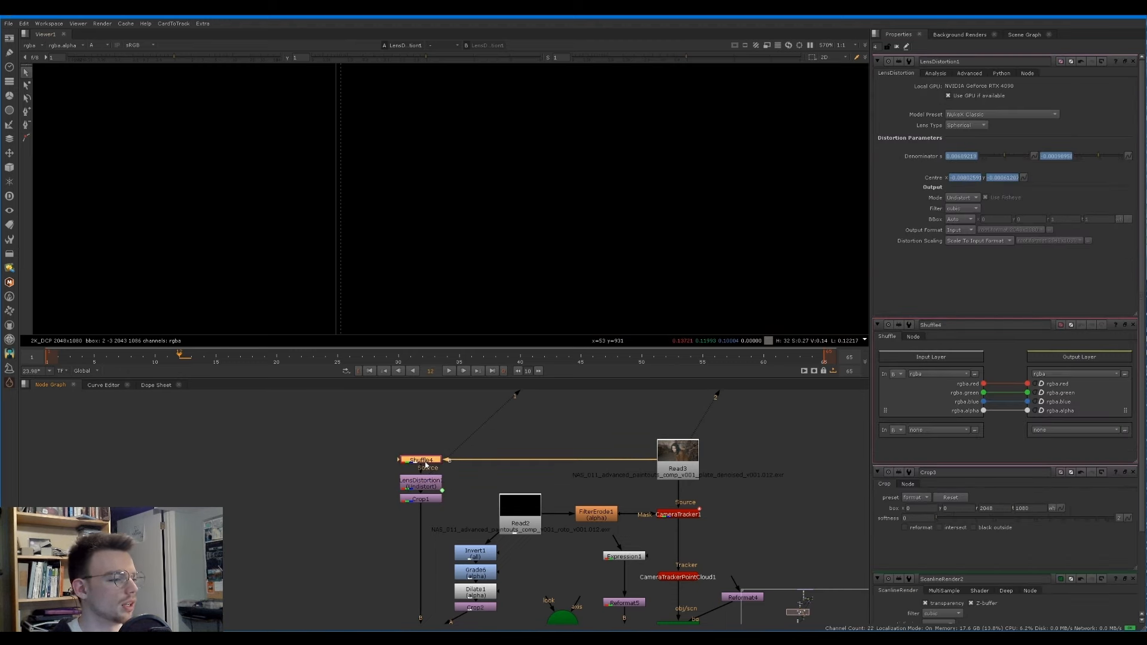
# Step: Set the new Shuffle node's output alpha to white and examine the resulting alpha along the undistorted plate's left edge
pyautogui.doubleClick(421, 459)
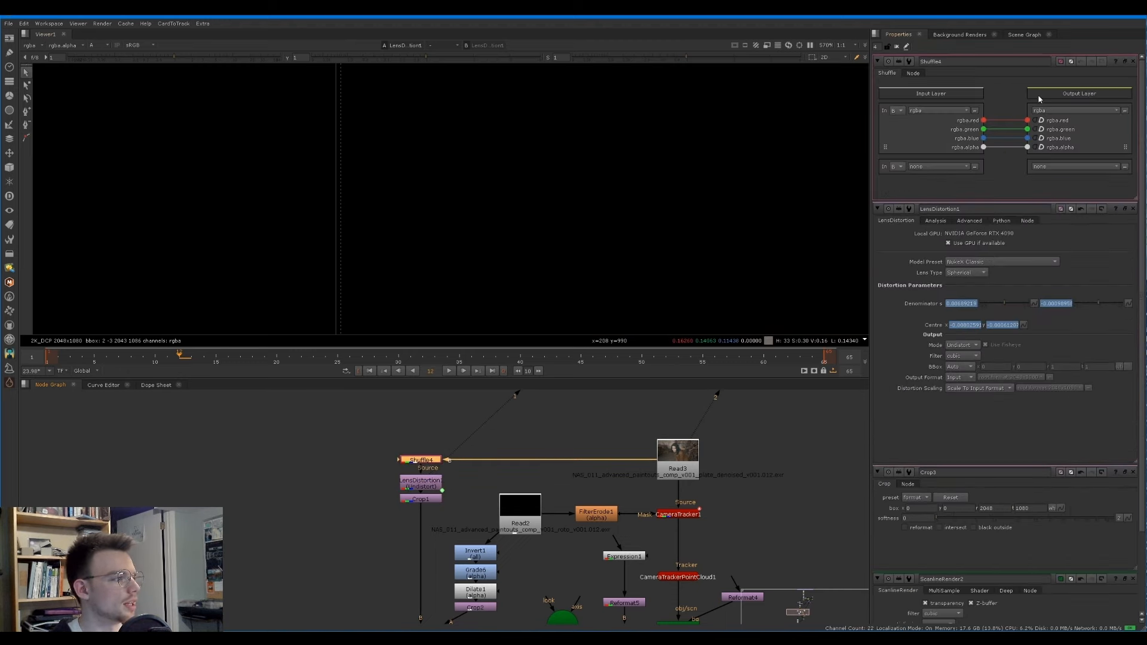
pyautogui.click(1041, 147)
pyautogui.press('f')
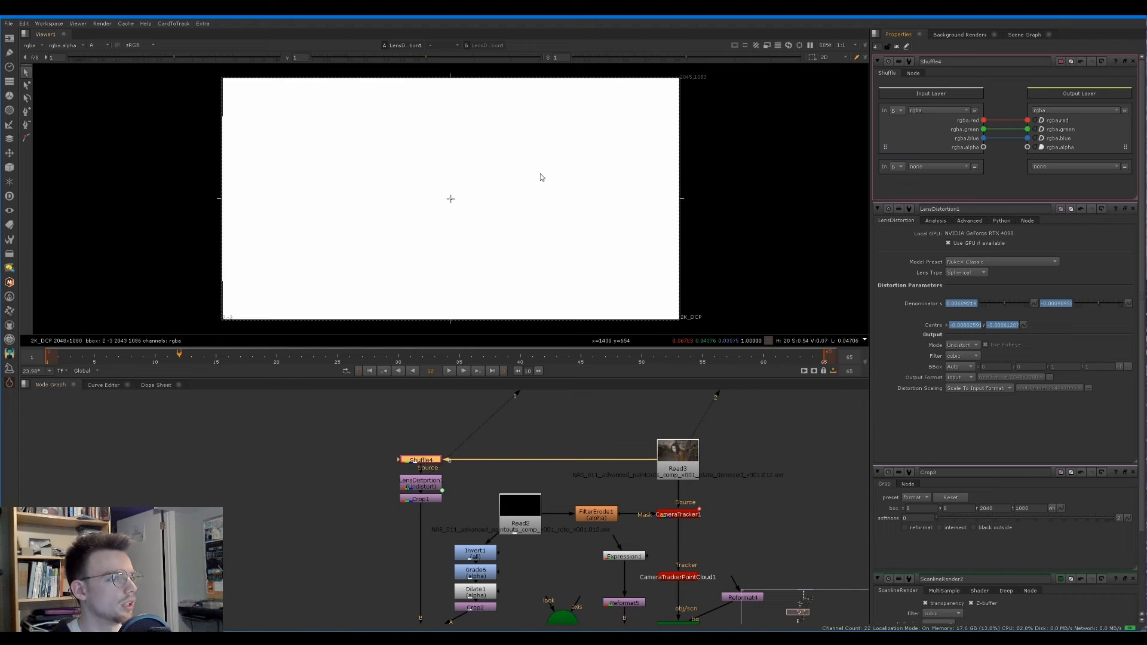
pyautogui.scroll(5, 261, 98)
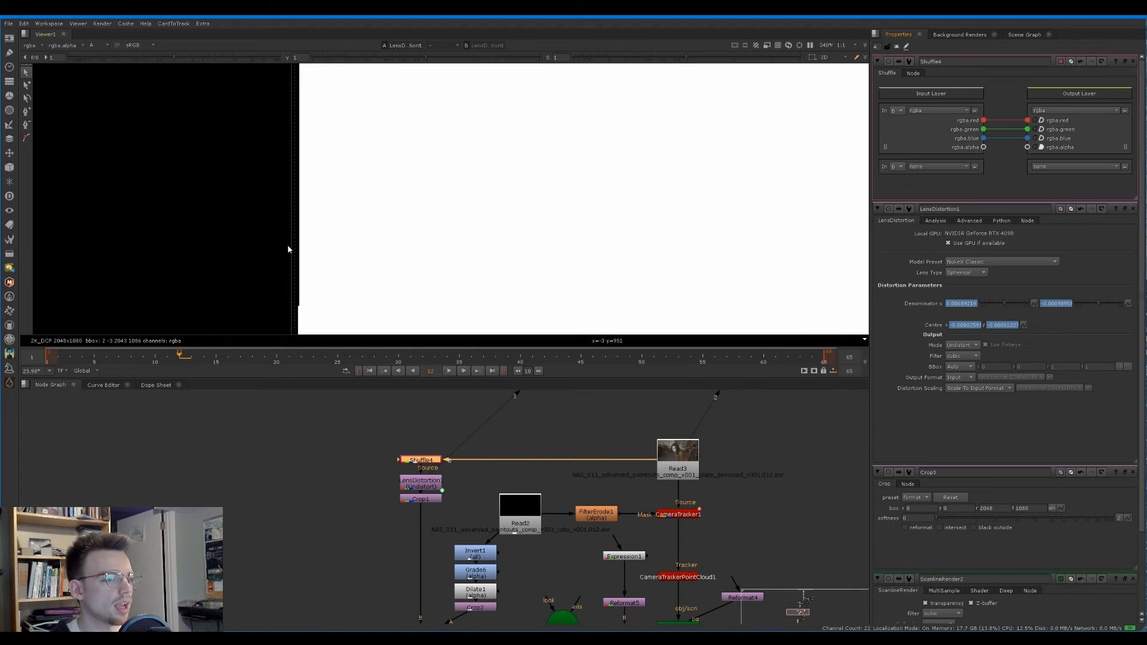
pyautogui.scroll(4, 317, 179)
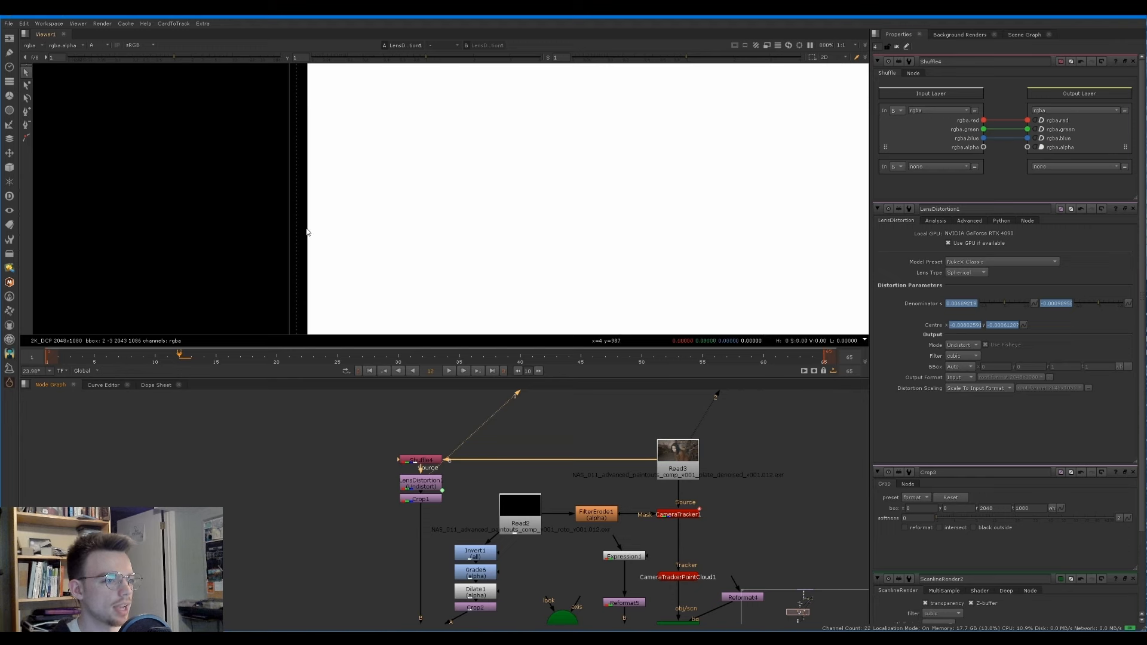
# Step: View the output of the Copy node that brings in the roto alpha below Crop1, then delete that node
pyautogui.moveTo(413, 553); pyautogui.dragTo(417, 458, button='middle')
pyautogui.click(425, 540)
pyautogui.press('1')
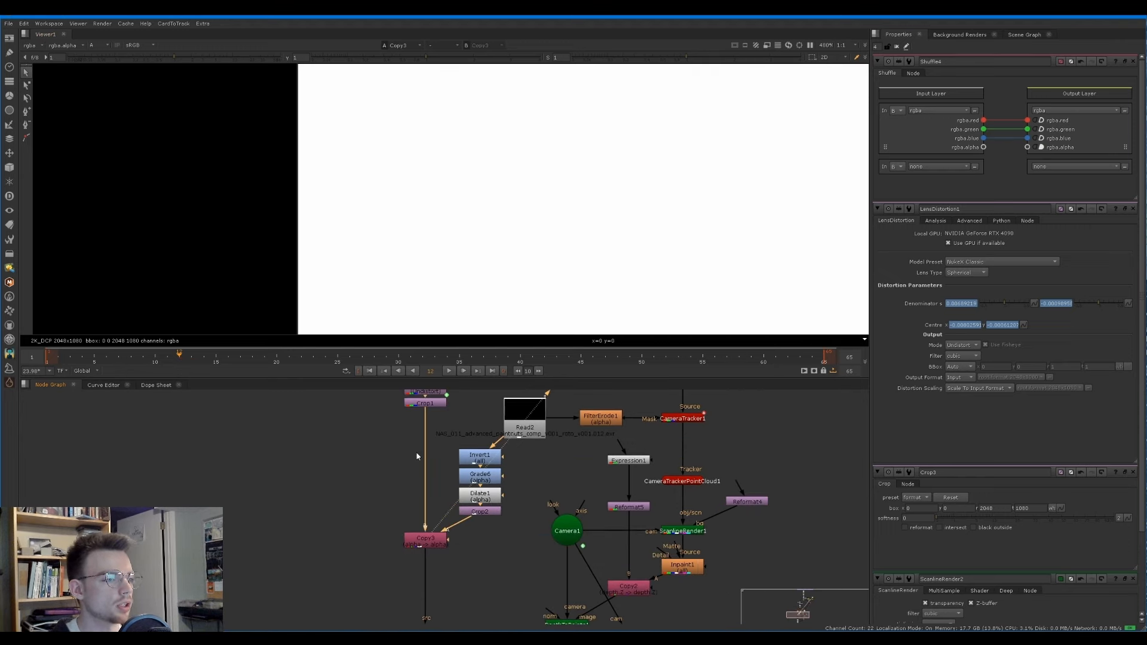
pyautogui.click(440, 545)
pyautogui.press('Delete')
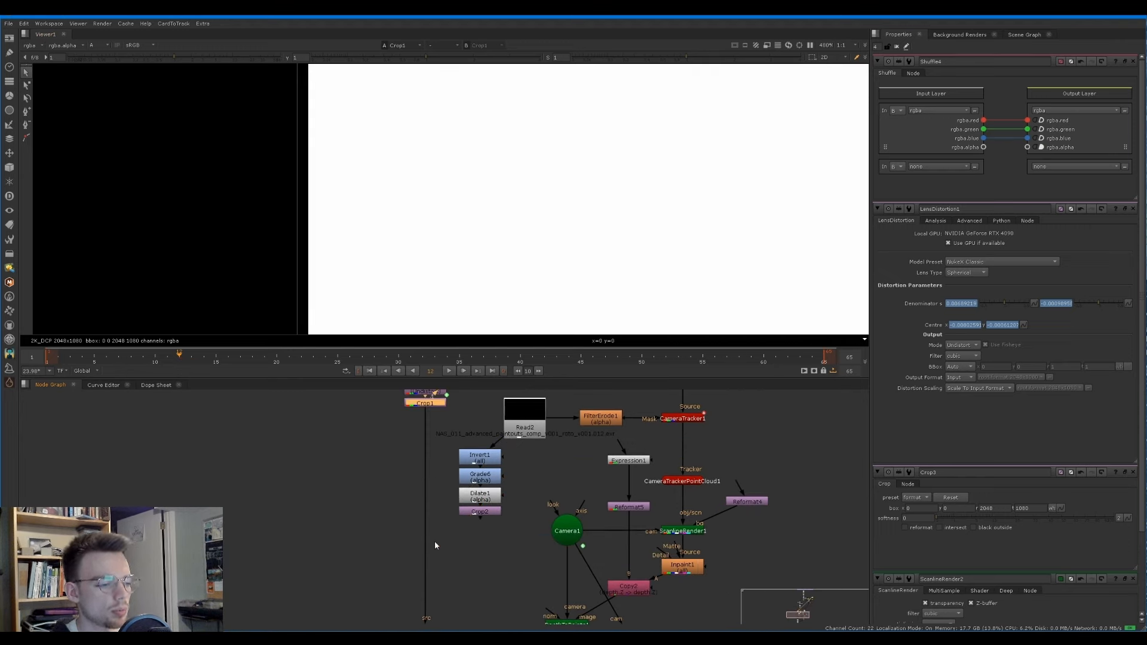
# Step: Merge the roto branch into the plate branch below Crop1 with only alpha output, and open the choice of merge operations
pyautogui.press('m')
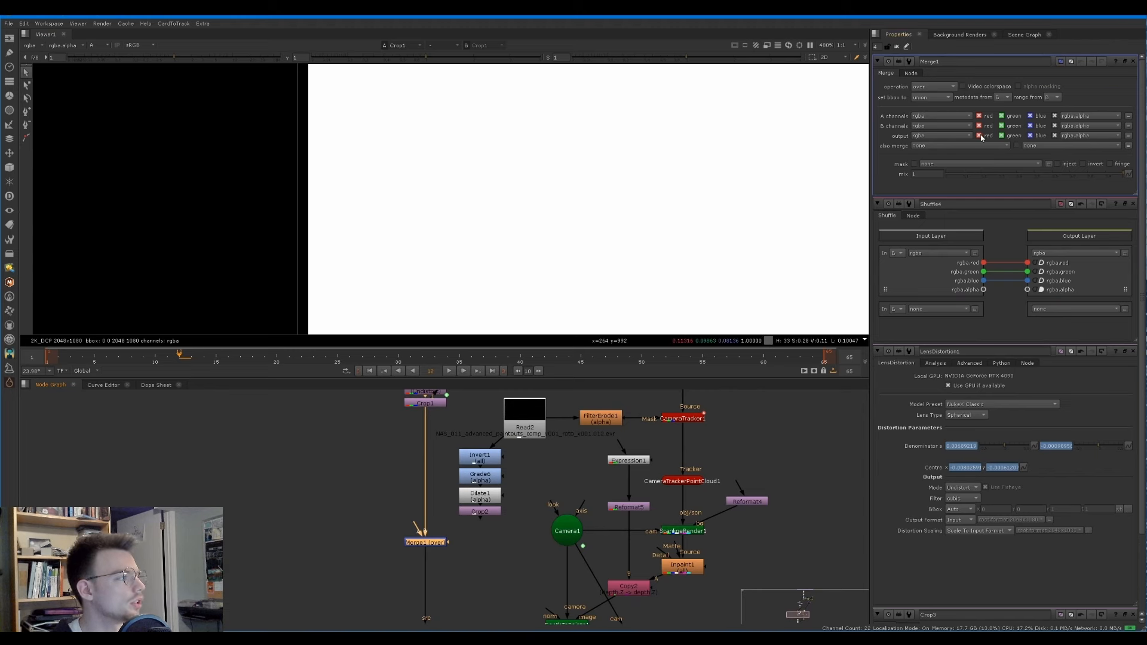
pyautogui.click(1010, 136)
pyautogui.click(1031, 136)
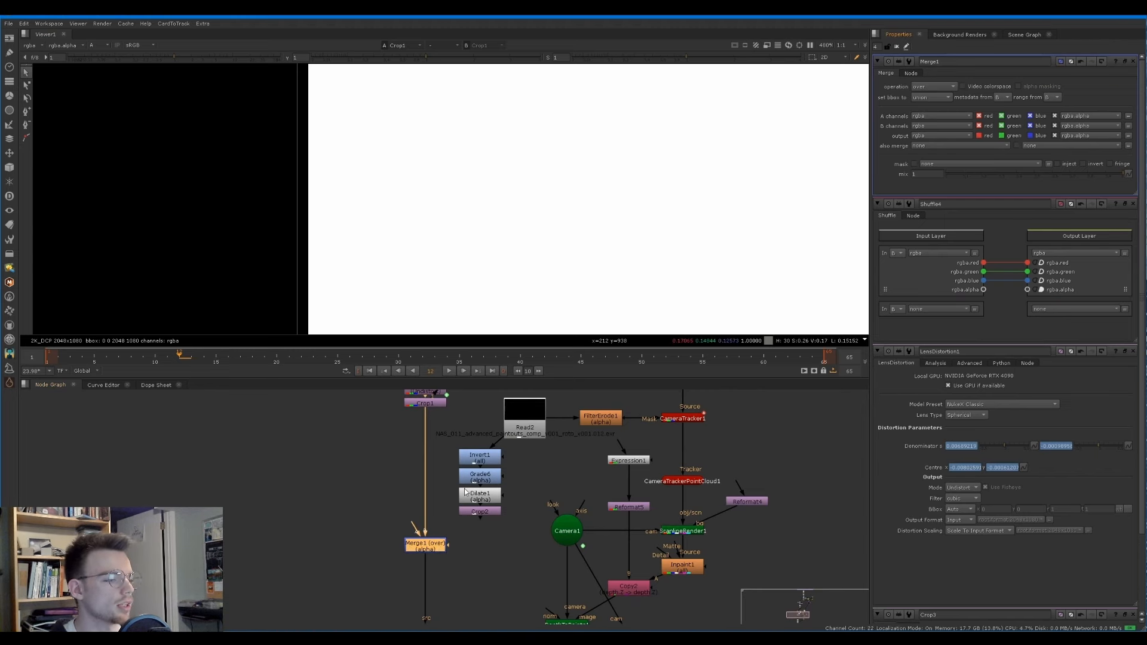
pyautogui.click(934, 86)
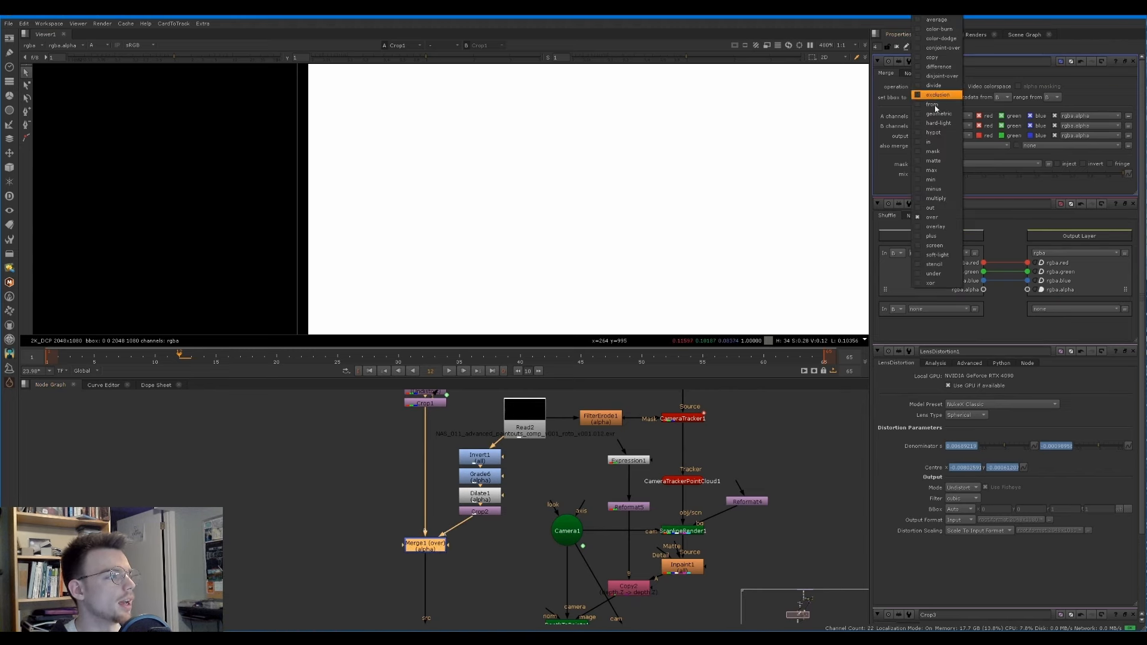
# Step: Set Merge1's operation to multiply and view the resulting matte over the Crop1 alpha
pyautogui.click(936, 201)
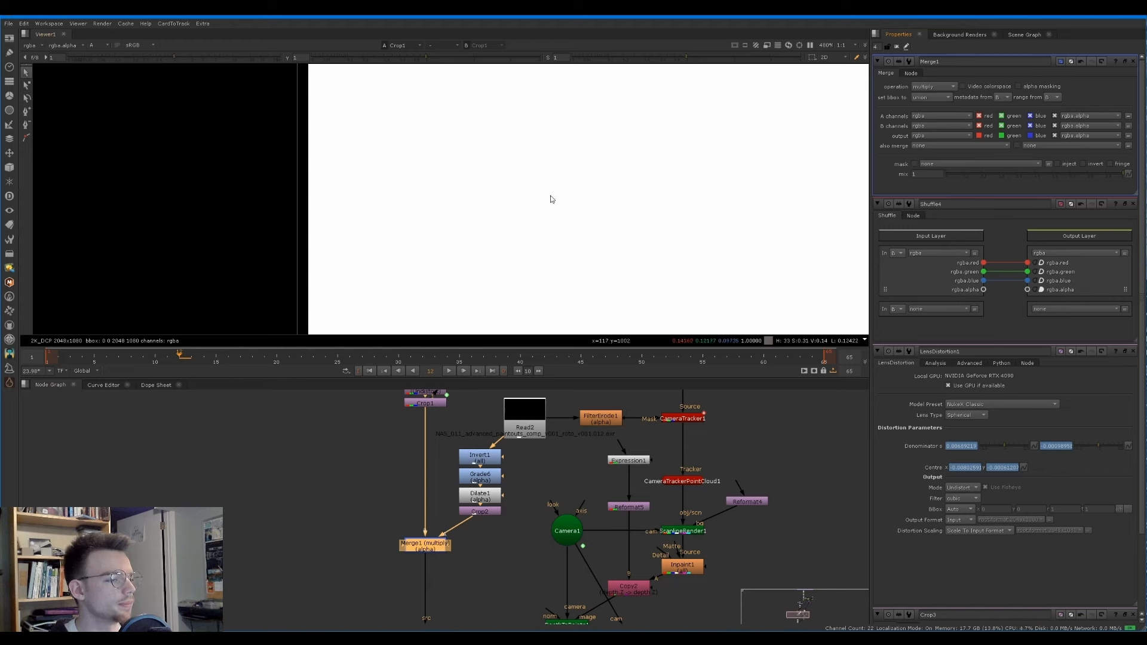
pyautogui.press('1')
pyautogui.scroll(2, 382, 144)
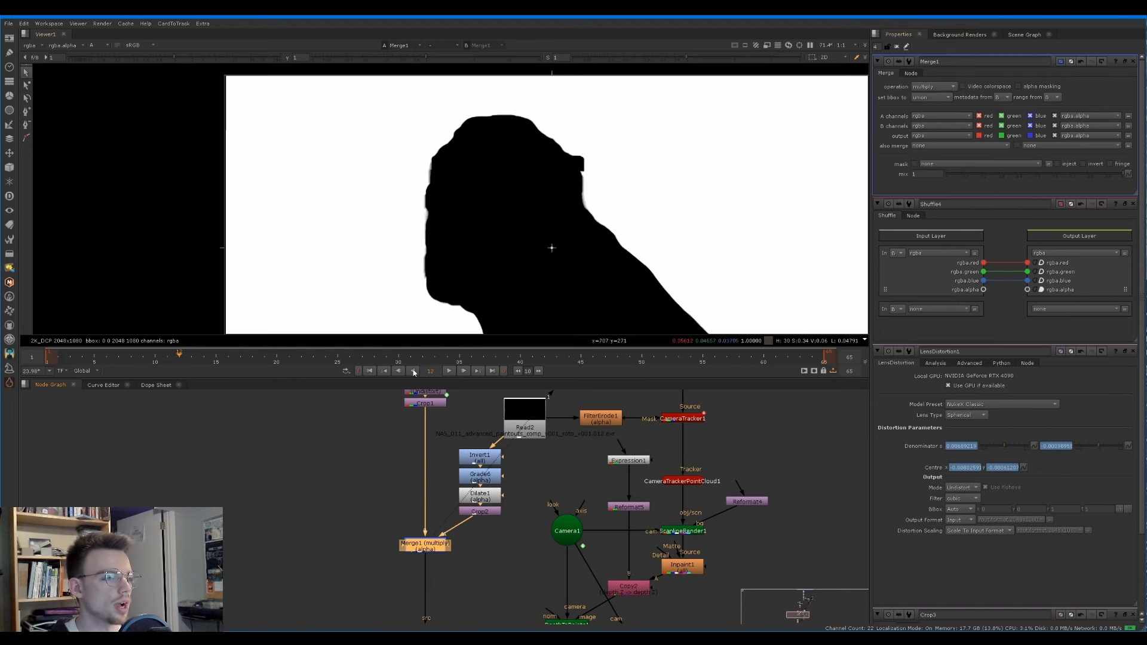
pyautogui.scroll(1, 257, 140)
pyautogui.moveTo(404, 101); pyautogui.dragTo(604, 283)
pyautogui.scroll(6, 240, 96)
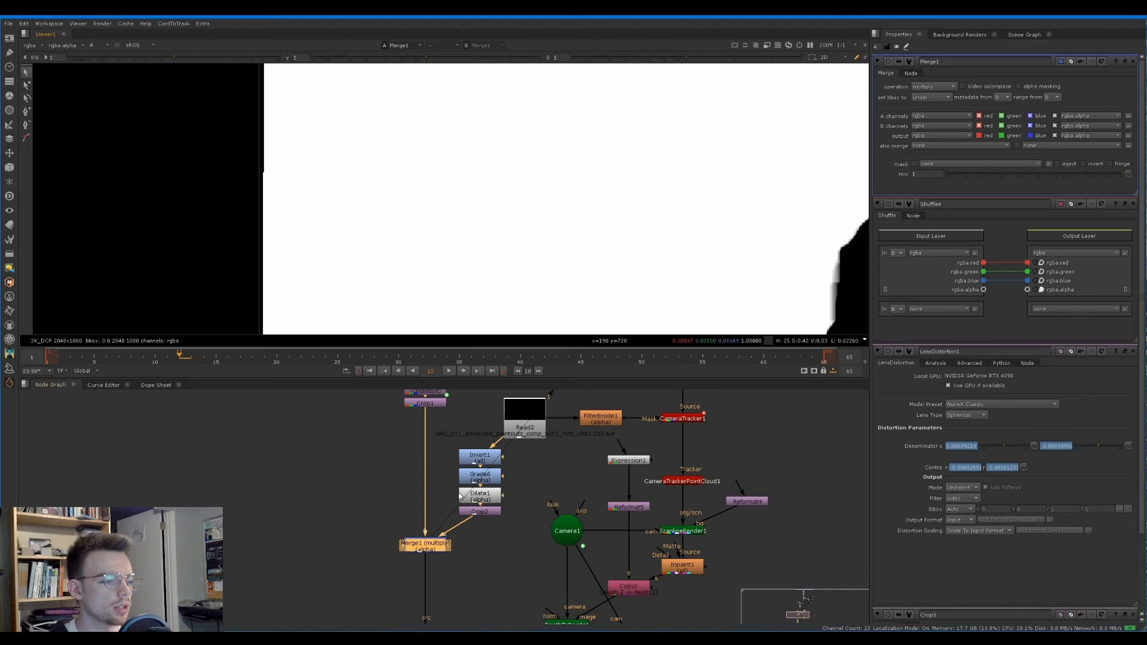
# Step: Delete the disabled extra Shuffle node below Crop1
pyautogui.moveTo(460, 496); pyautogui.dragTo(458, 486, button='middle')
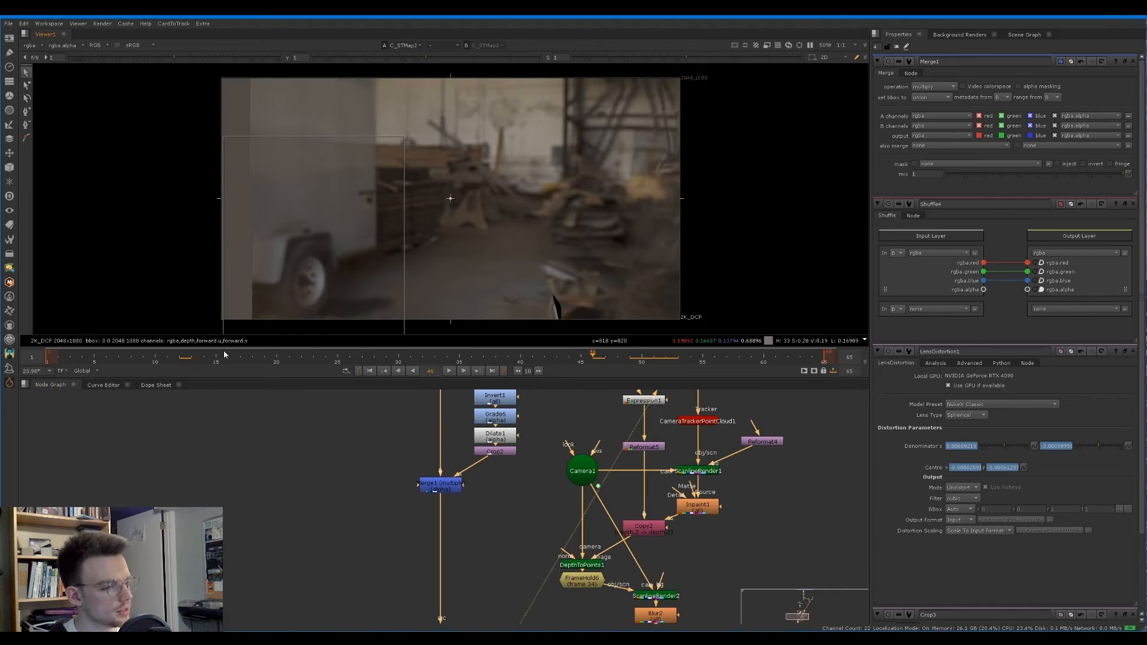
pyautogui.click(441, 486)
pyautogui.press('d')
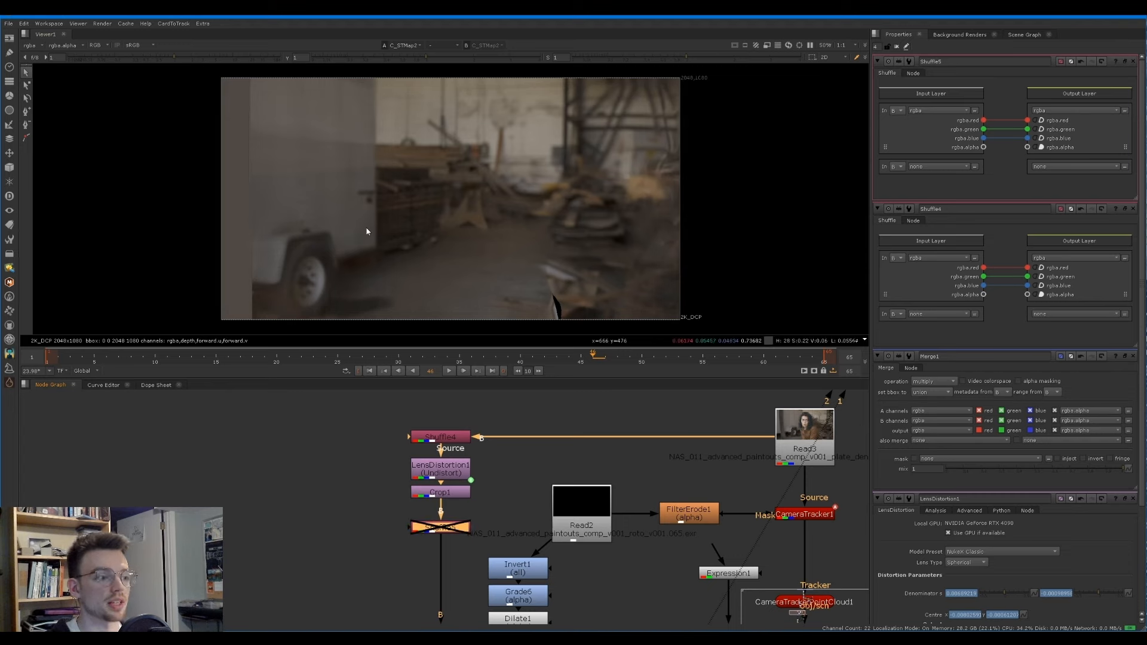
pyautogui.doubleClick(452, 530)
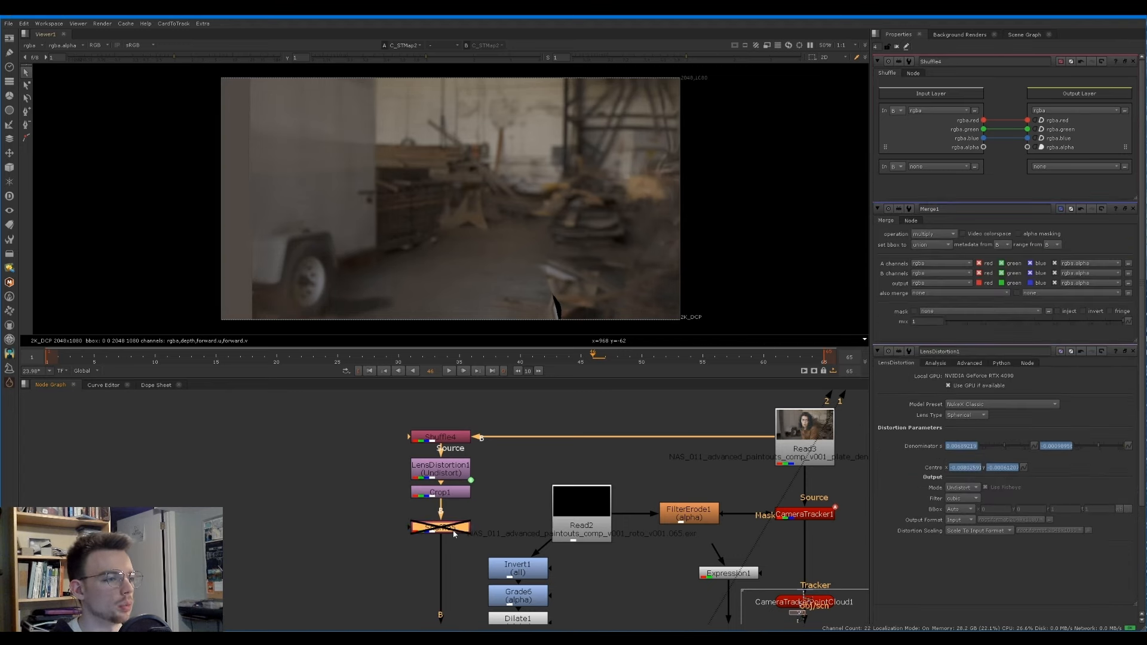
pyautogui.press('Delete')
# Step: View the C_STMap1 output and scrub back to frame 17 to examine the black gaps around the trailer edge
pyautogui.moveTo(459, 520); pyautogui.dragTo(460, 515, button='middle')
pyautogui.scroll(-3, 469, 574)
pyautogui.moveTo(475, 589); pyautogui.dragTo(474, 485, button='middle')
pyautogui.moveTo(474, 615); pyautogui.dragTo(475, 484, button='middle')
pyautogui.scroll(2, 471, 480)
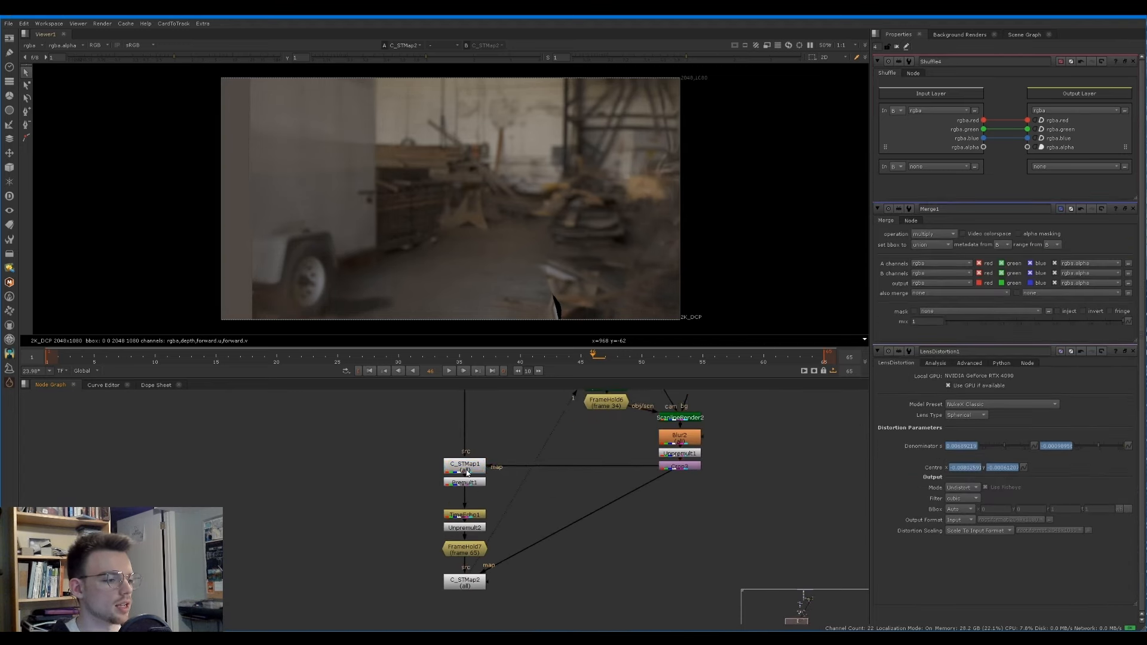
pyautogui.click(466, 468)
pyautogui.press('1')
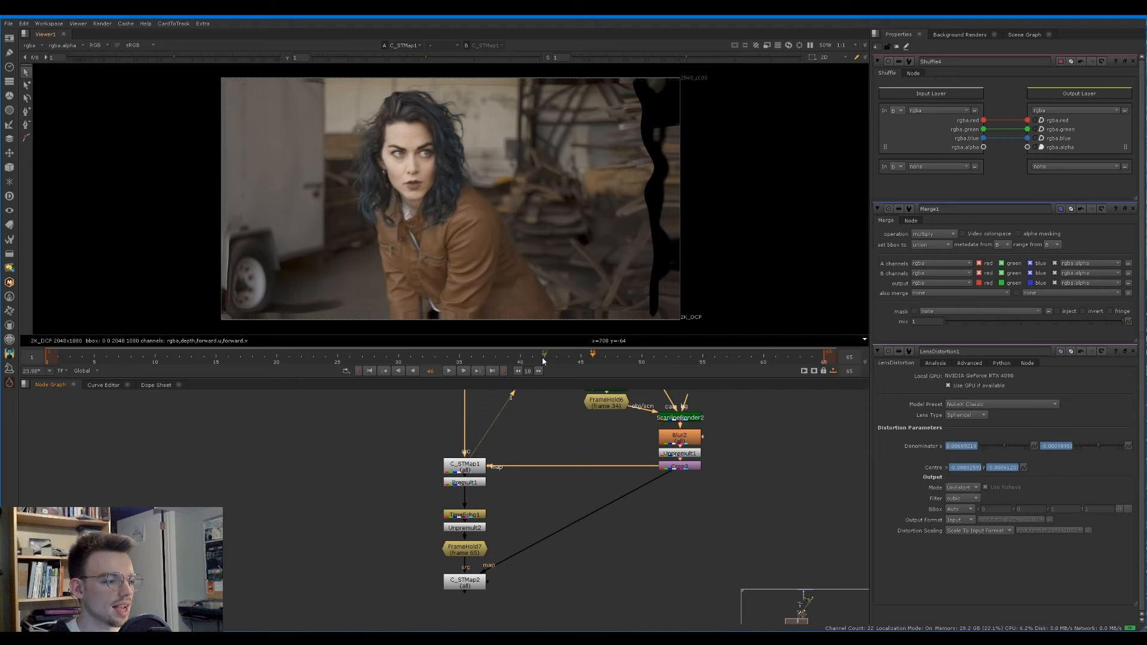
pyautogui.moveTo(641, 357); pyautogui.dragTo(243, 346)
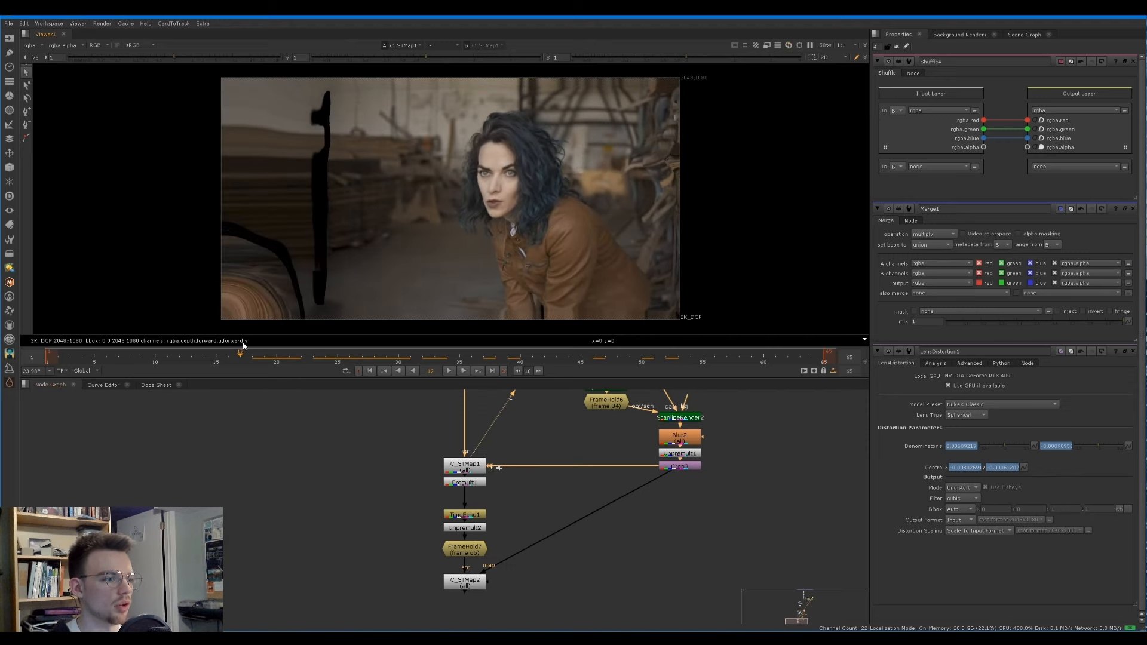
pyautogui.moveTo(282, 215); pyautogui.dragTo(300, 240)
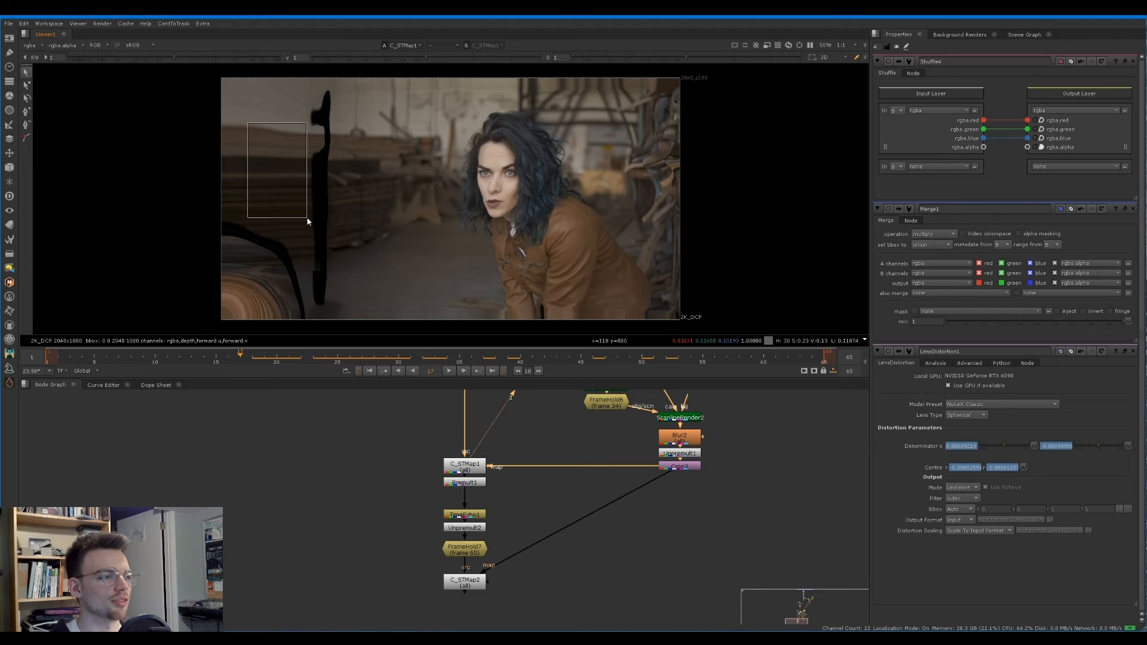
# Step: Turn off Interpolate on C_STMap1 and display the C_STMap2 output
pyautogui.doubleClick(456, 463)
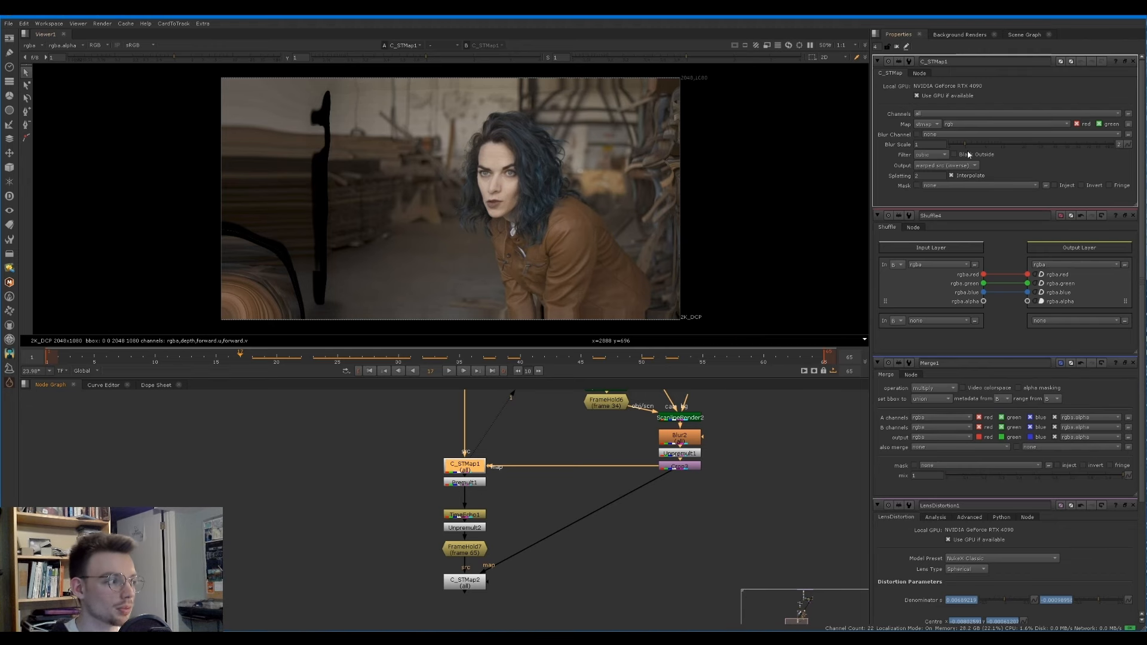
pyautogui.click(969, 176)
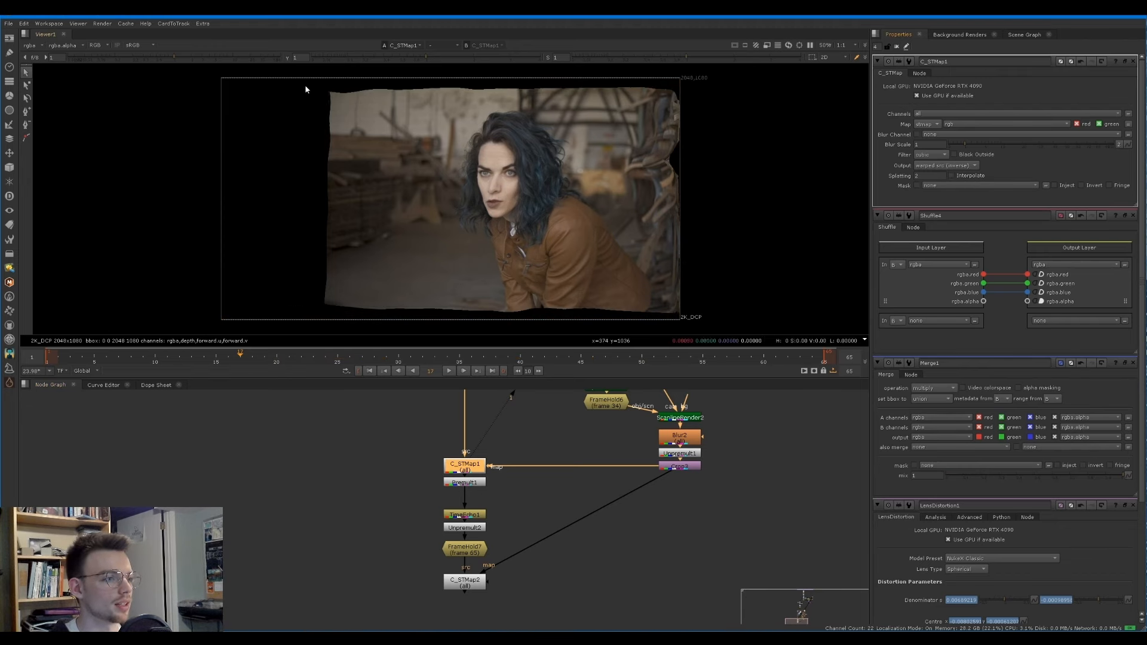
pyautogui.click(460, 581)
pyautogui.press('1')
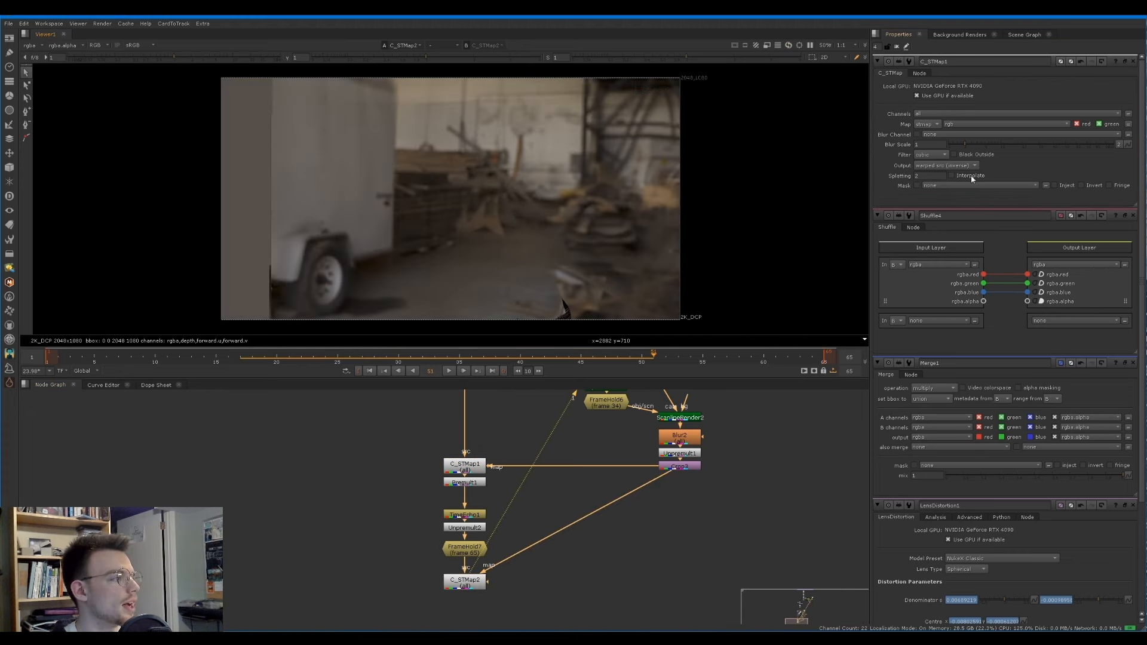
# Step: Compare the C_STMap2 output with C_STMap1's Interpolate option on and off, leaving it off
pyautogui.click(972, 176)
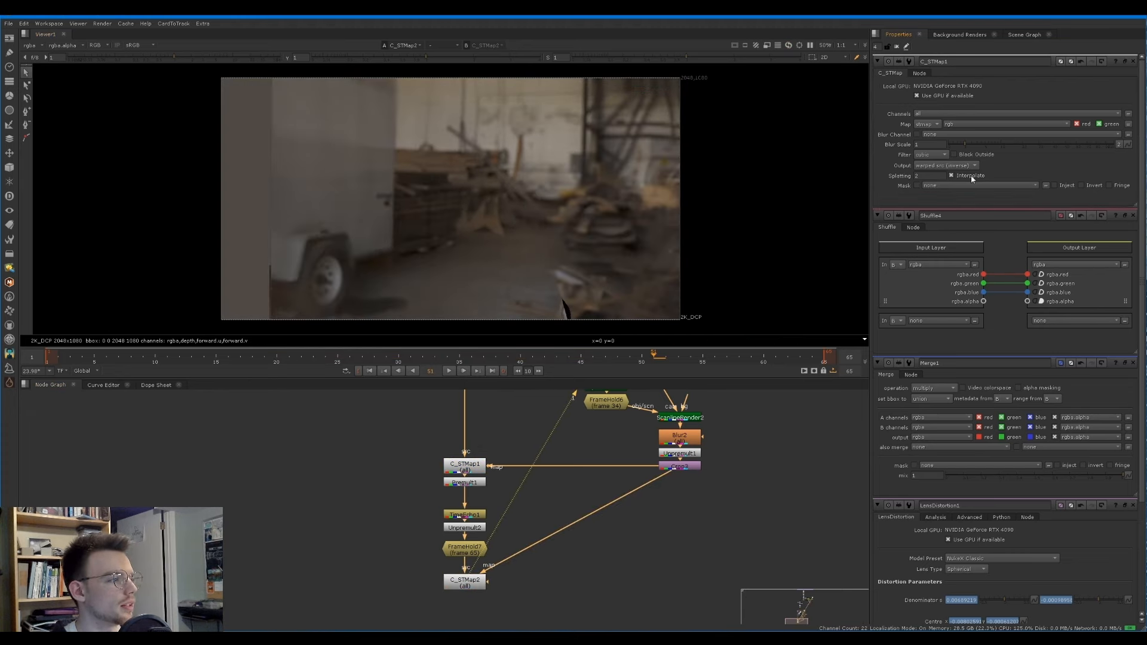
pyautogui.click(971, 177)
pyautogui.click(971, 178)
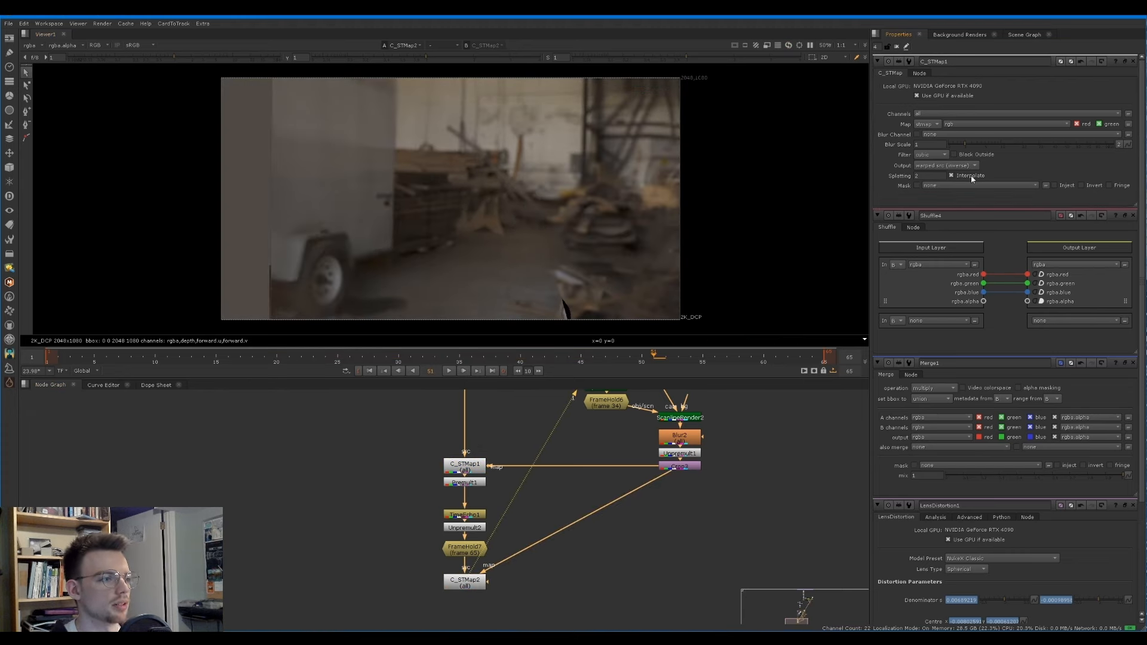
pyautogui.click(972, 178)
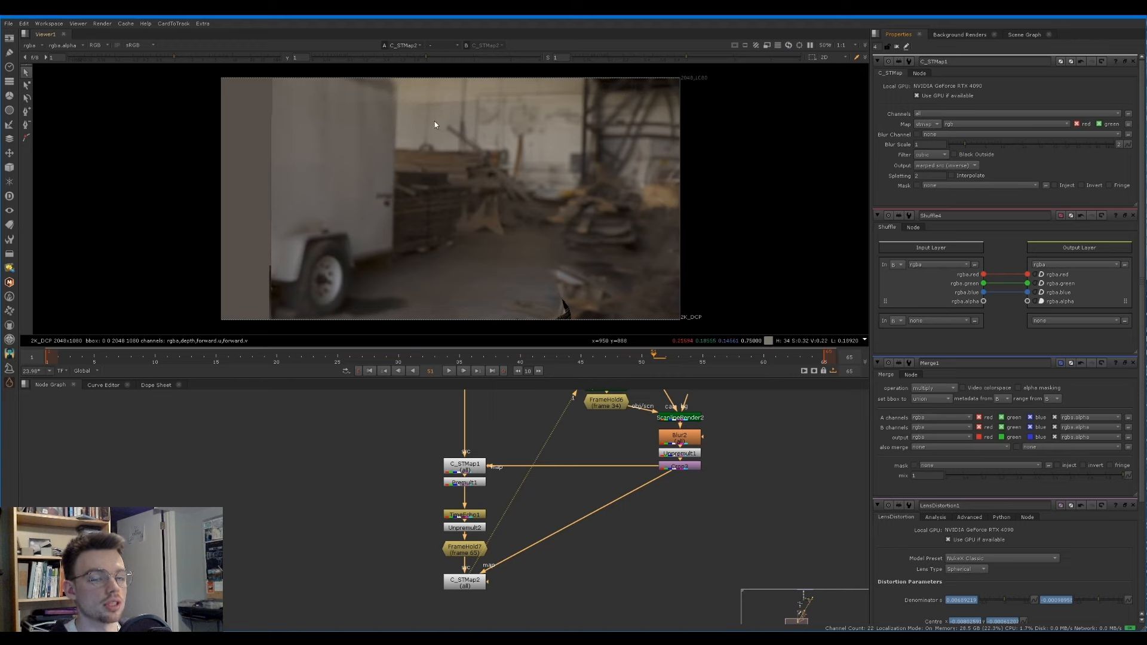
# Step: Step backward and forward through the frames to examine the hard edge on the upper wall of the clean plate
pyautogui.scroll(6, 403, 100)
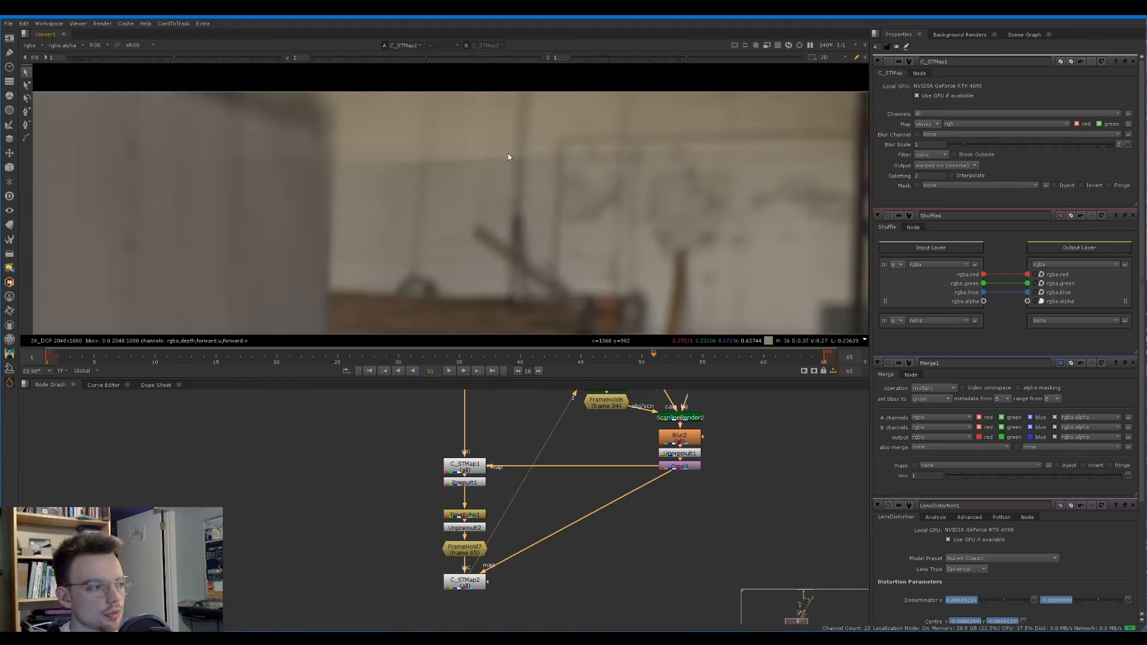
pyautogui.press('Left')
pyautogui.press('Left')
pyautogui.press('Left')
pyautogui.press('Left')
pyautogui.press('Left')
pyautogui.press('Left')
pyautogui.press('Left')
pyautogui.press('Left')
pyautogui.press('Left')
pyautogui.press('Left')
pyautogui.press('Left')
pyautogui.press('Left')
pyautogui.press('Left')
pyautogui.press('Left')
pyautogui.press('Left')
pyautogui.press('Left')
pyautogui.press('Left')
pyautogui.press('Left')
pyautogui.press('Left')
pyautogui.press('Left')
pyautogui.press('Right')
pyautogui.press('Right')
pyautogui.press('Right')
pyautogui.press('Right')
pyautogui.press('Right')
pyautogui.press('Right')
pyautogui.press('Right')
pyautogui.press('Right')
pyautogui.press('Right')
pyautogui.press('Right')
pyautogui.press('Right')
pyautogui.press('Right')
pyautogui.press('Right')
pyautogui.press('Right')
pyautogui.press('Right')
pyautogui.press('Right')
pyautogui.press('Right')
pyautogui.press('Right')
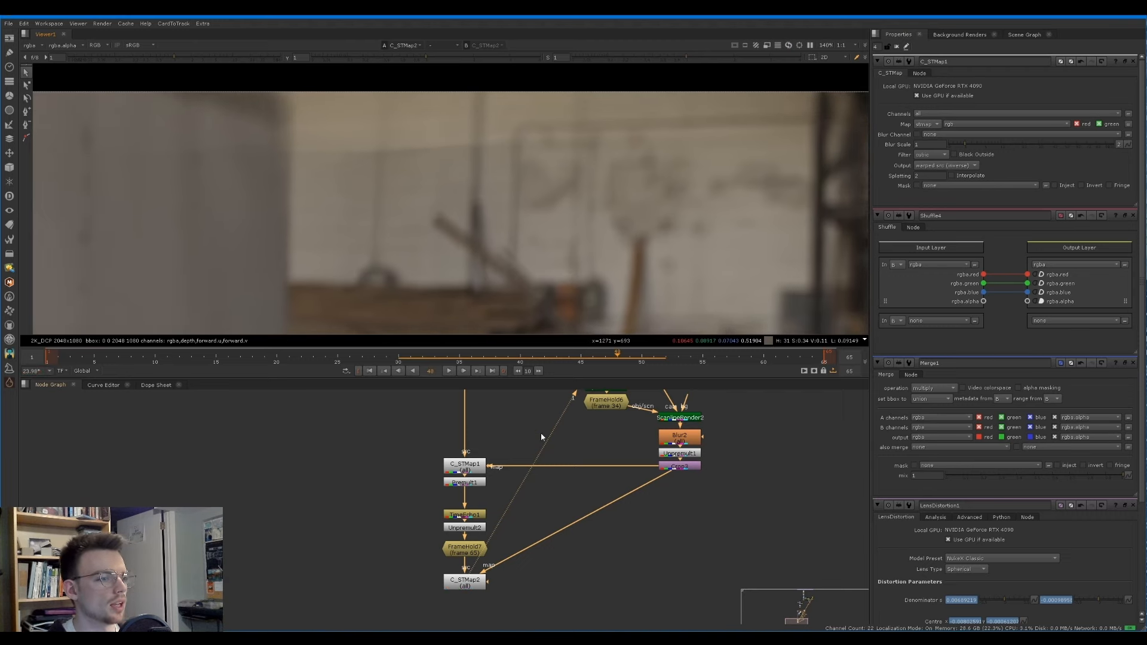
# Step: View the C_STMap1 output and play it to examine the moving upper border of the warped plate
pyautogui.moveTo(491, 468); pyautogui.dragTo(488, 516, button='middle')
pyautogui.click(484, 485)
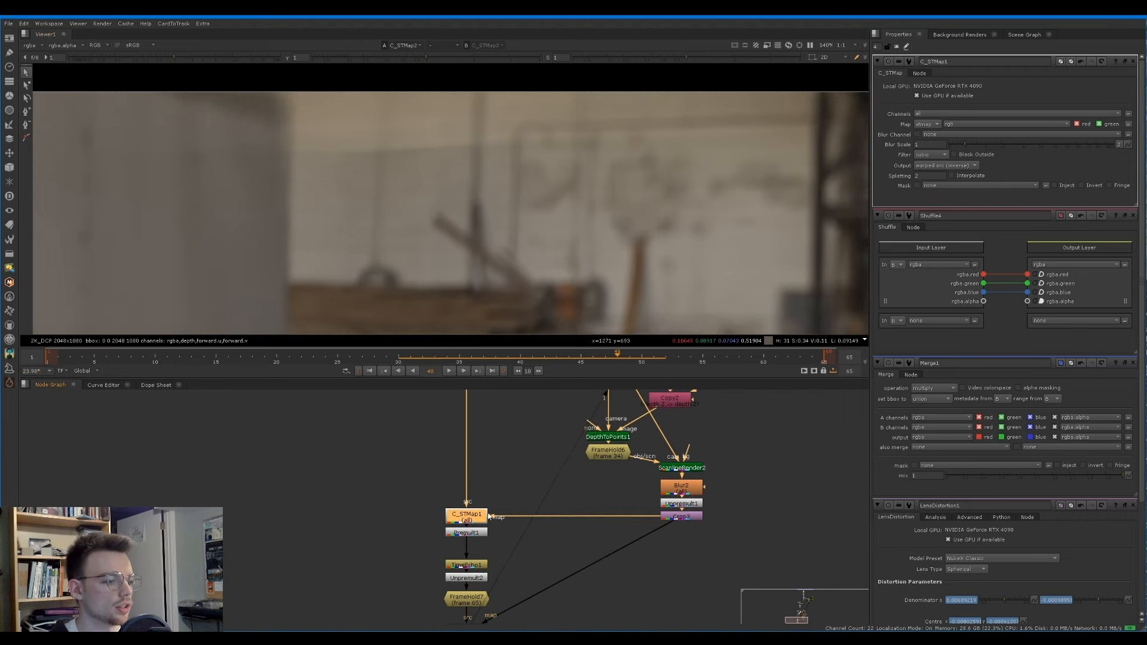
pyautogui.press('1')
pyautogui.moveTo(340, 151); pyautogui.dragTo(509, 154, button='middle')
pyautogui.scroll(-1, 343, 122)
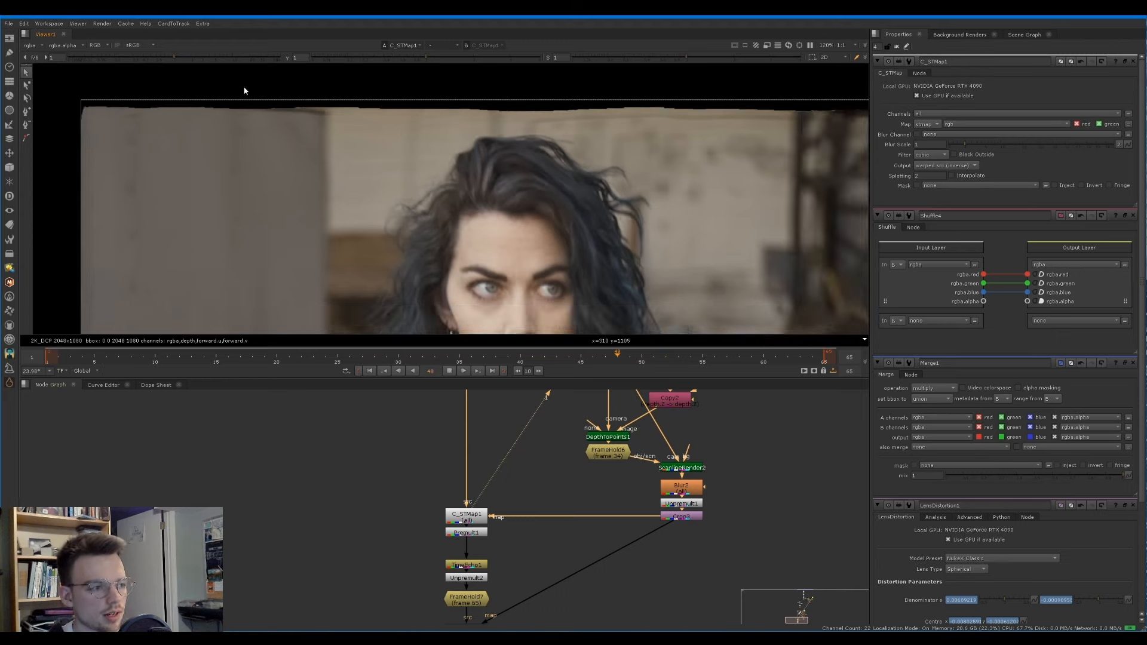
pyautogui.press('l')
pyautogui.press('k')
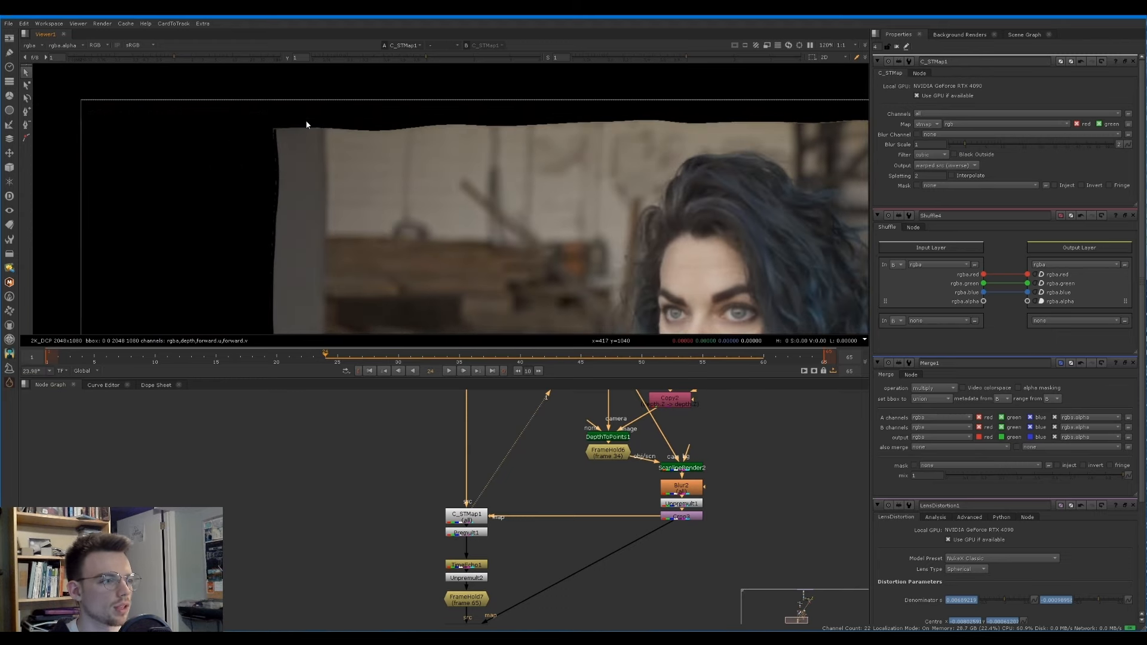
# Step: Open Crop1's properties and move LensDistortion1 and Crop1 down to make room below Shuffle4
pyautogui.scroll(-4, 494, 478)
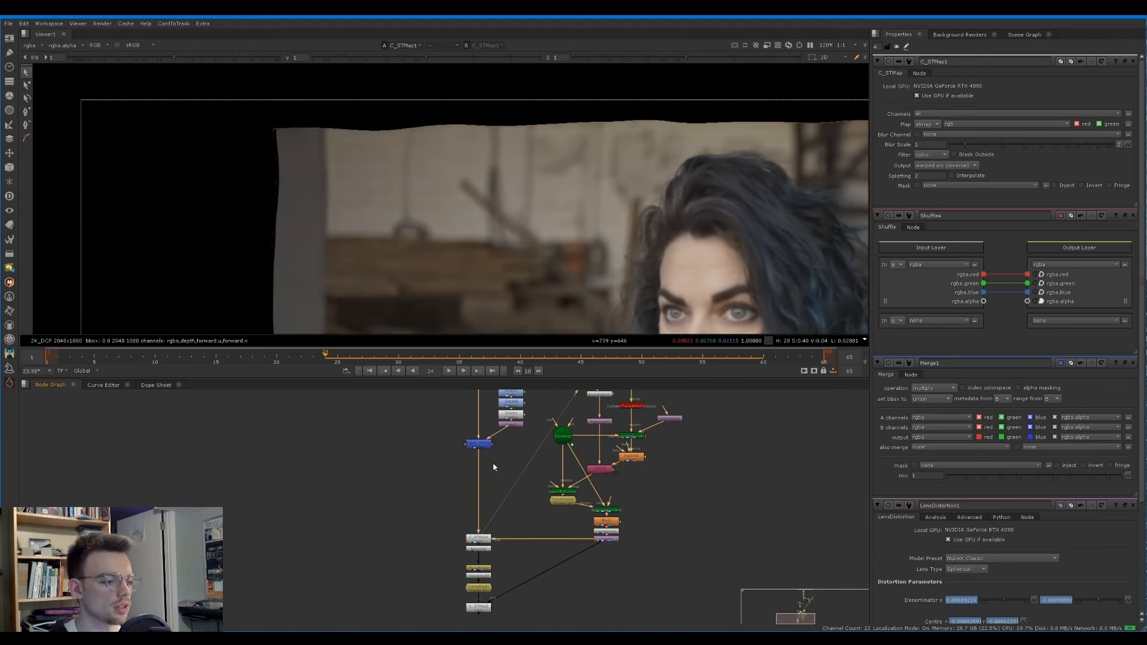
pyautogui.scroll(4, 481, 424)
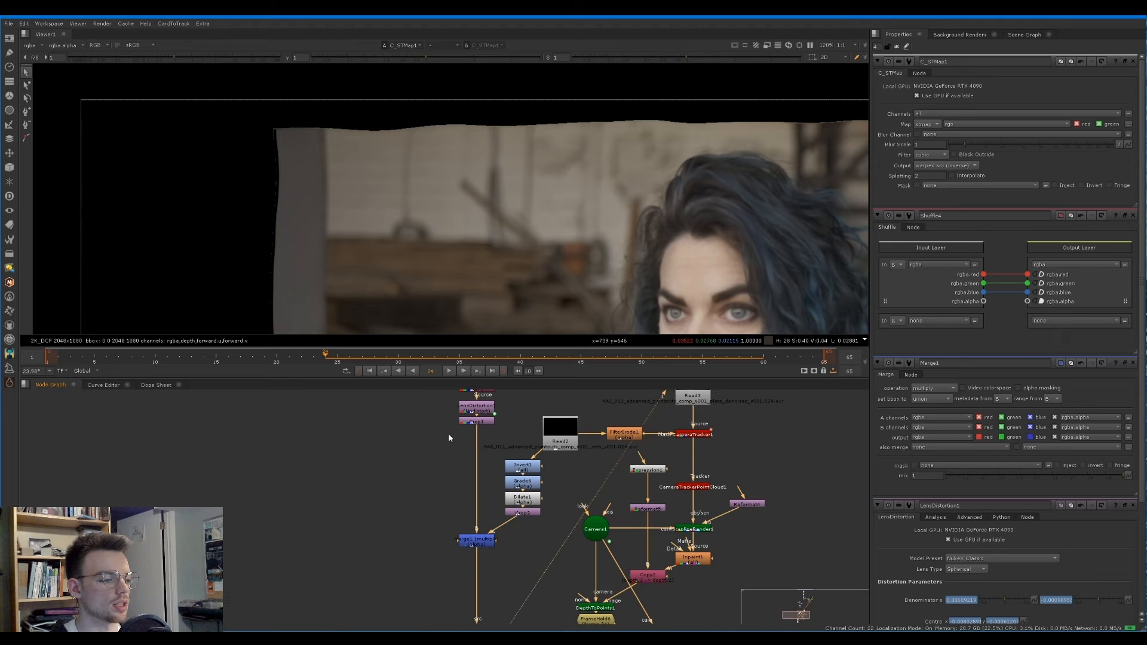
pyautogui.doubleClick(477, 421)
pyautogui.moveTo(442, 431); pyautogui.dragTo(438, 479, button='middle')
pyautogui.moveTo(410, 492); pyautogui.dragTo(510, 438)
pyautogui.moveTo(481, 464); pyautogui.dragTo(481, 516)
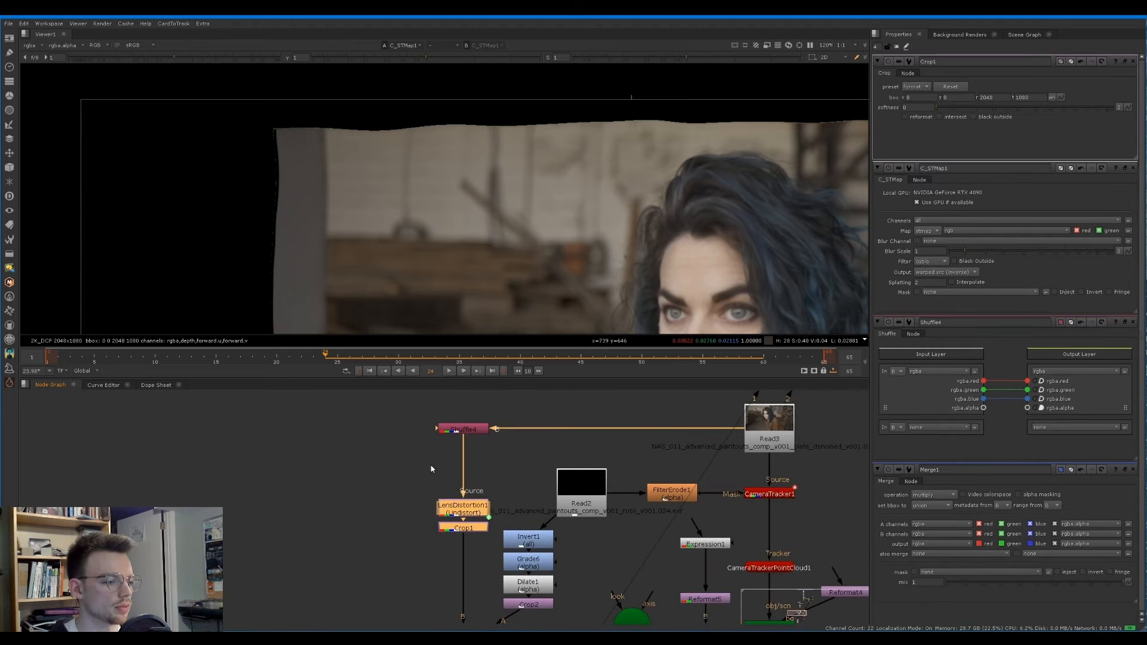
# Step: Branch a Crop node with black outside off Shuffle4, view it and set its softness to 34.5
pyautogui.click(435, 465)
pyautogui.press('Tab')
pyautogui.press('Escape')
pyautogui.moveTo(449, 462); pyautogui.dragTo(422, 463)
pyautogui.press('1')
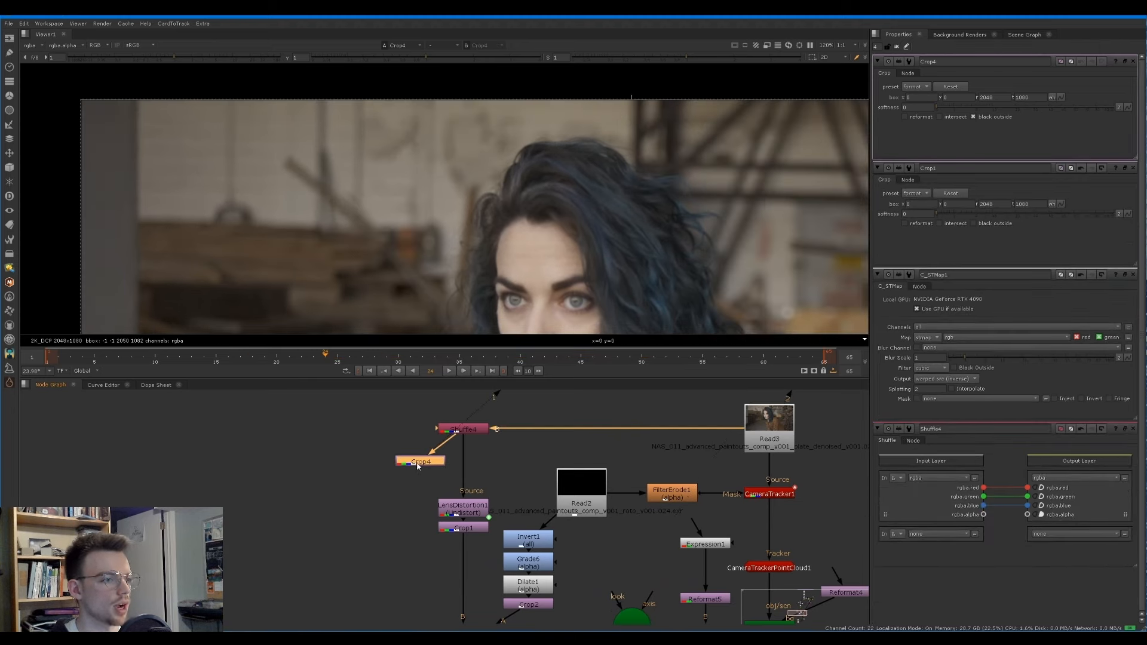
pyautogui.moveTo(950, 108); pyautogui.dragTo(1035, 109)
pyautogui.scroll(2, 440, 475)
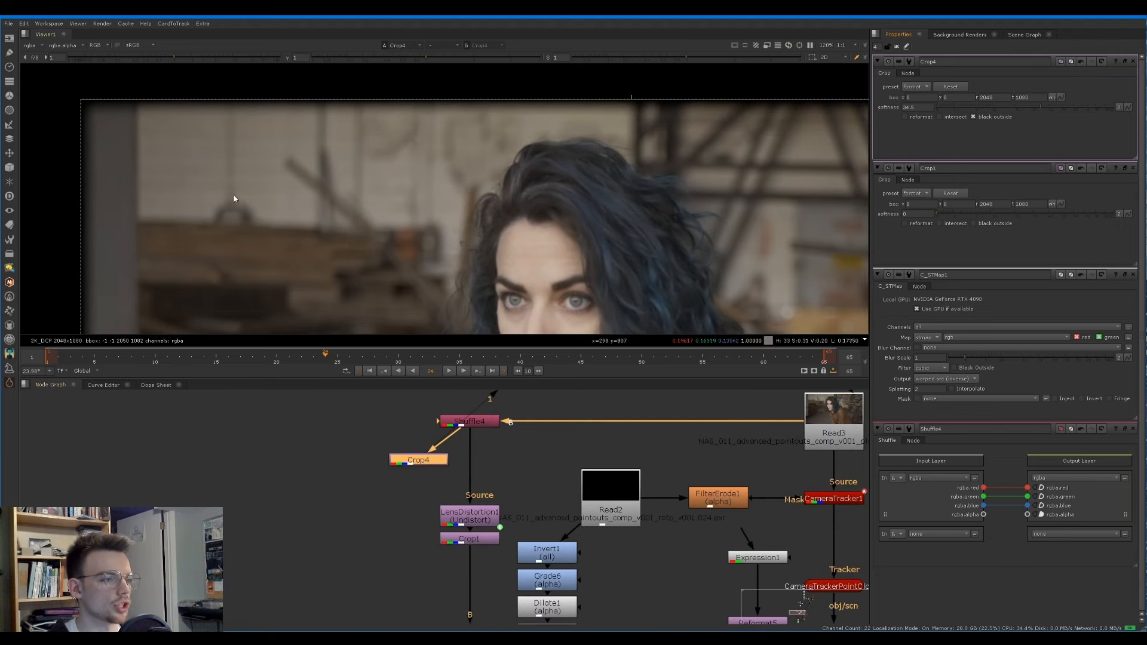
# Step: Review the node chain from the new Crop node down to C_STMap1 and C_STMap2
pyautogui.scroll(-2, 468, 482)
pyautogui.moveTo(444, 474); pyautogui.dragTo(426, 442, button='middle')
pyautogui.scroll(-2, 456, 458)
pyautogui.moveTo(453, 538); pyautogui.dragTo(456, 497, button='middle')
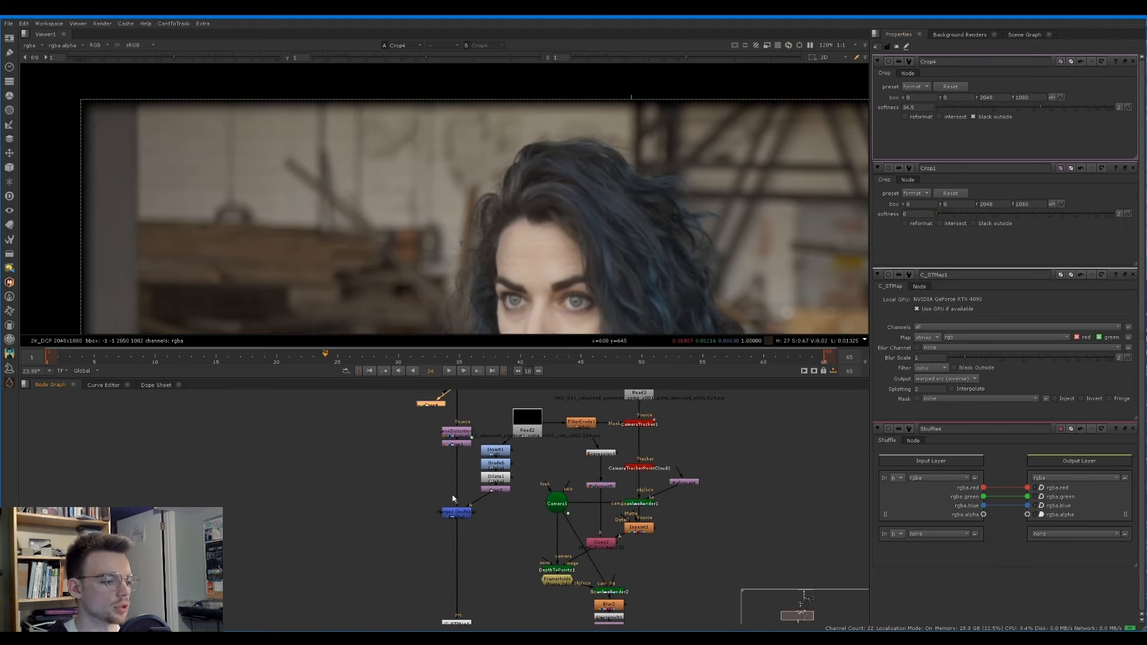
pyautogui.moveTo(462, 579); pyautogui.dragTo(430, 486, button='middle')
pyautogui.scroll(1, 467, 496)
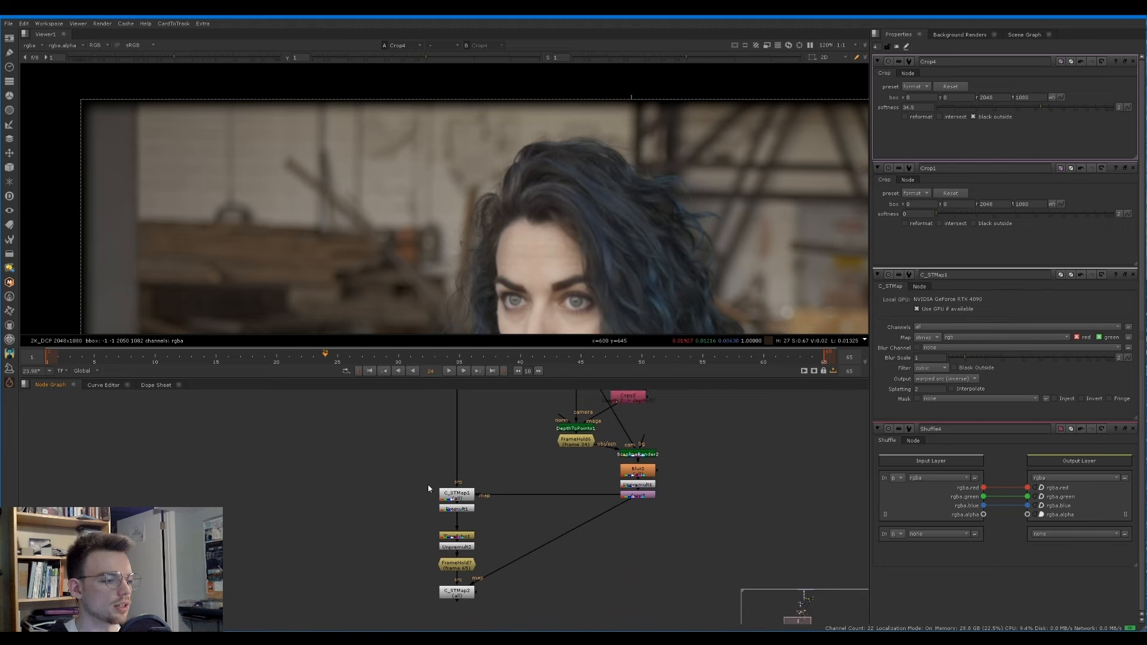
pyautogui.moveTo(419, 402); pyautogui.dragTo(410, 546, button='middle')
pyautogui.scroll(5, 426, 435)
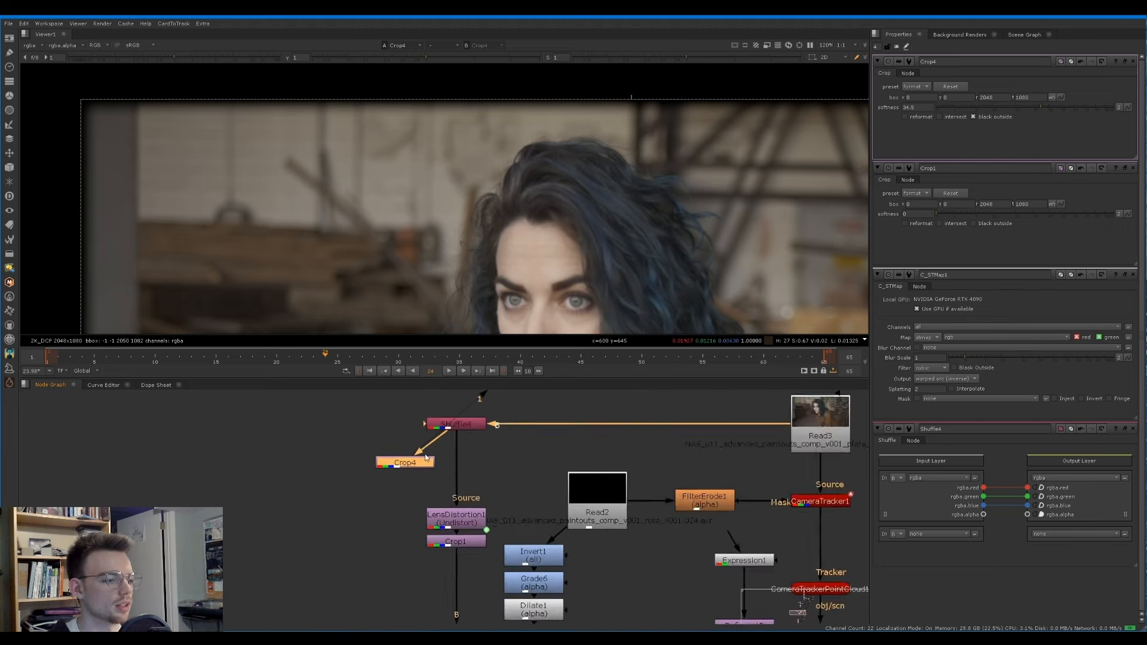
# Step: Insert a Copy node between Shuffle4 and LensDistortion1 that copies the soft-edged Crop's alpha into the main stream, and view it
pyautogui.moveTo(406, 472); pyautogui.dragTo(468, 468)
pyautogui.click(427, 464)
pyautogui.press('k')
pyautogui.moveTo(366, 459); pyautogui.dragTo(364, 459)
pyautogui.moveTo(364, 458); pyautogui.dragTo(361, 473)
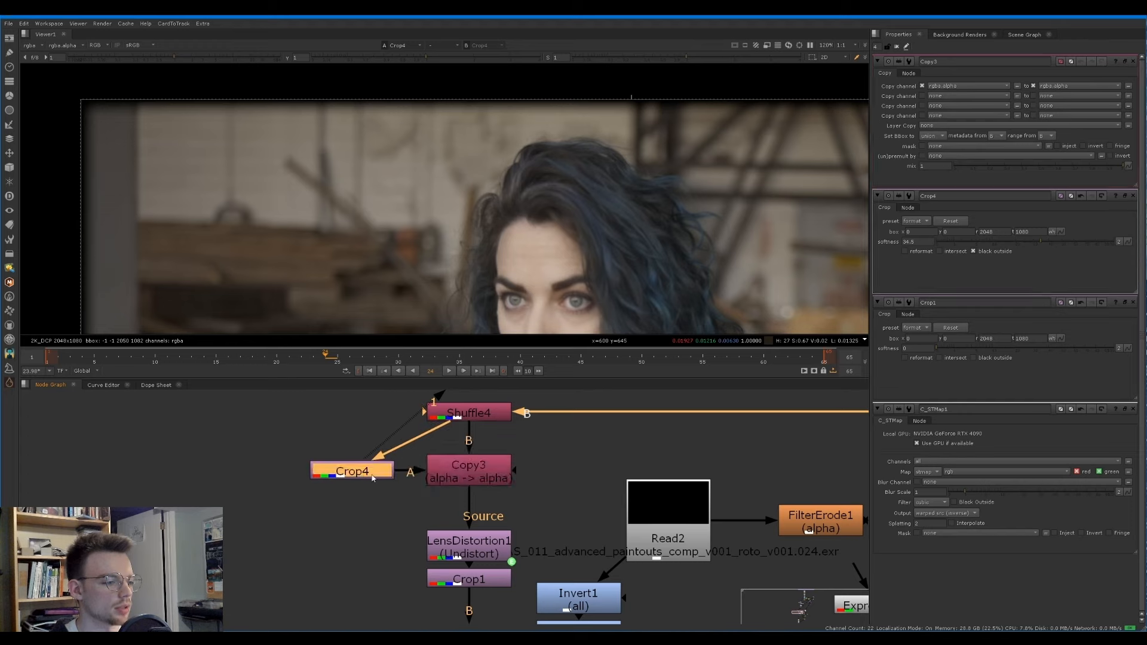
pyautogui.moveTo(458, 480); pyautogui.dragTo(458, 476)
pyautogui.press('1')
# Step: Display the C_STMap2 output to check the wall area with the softened alpha
pyautogui.moveTo(498, 515); pyautogui.dragTo(487, 444, button='middle')
pyautogui.scroll(-4, 487, 443)
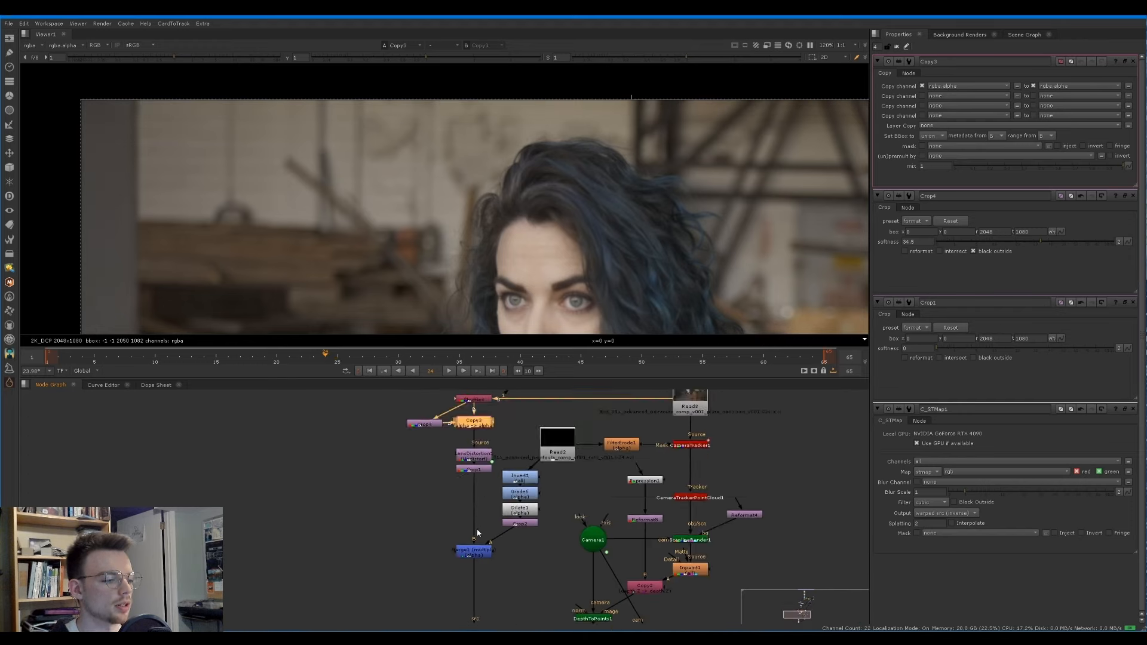
pyautogui.moveTo(488, 615); pyautogui.dragTo(492, 432, button='middle')
pyautogui.moveTo(477, 592); pyautogui.dragTo(482, 491, button='middle')
pyautogui.click(479, 495)
pyautogui.press('1')
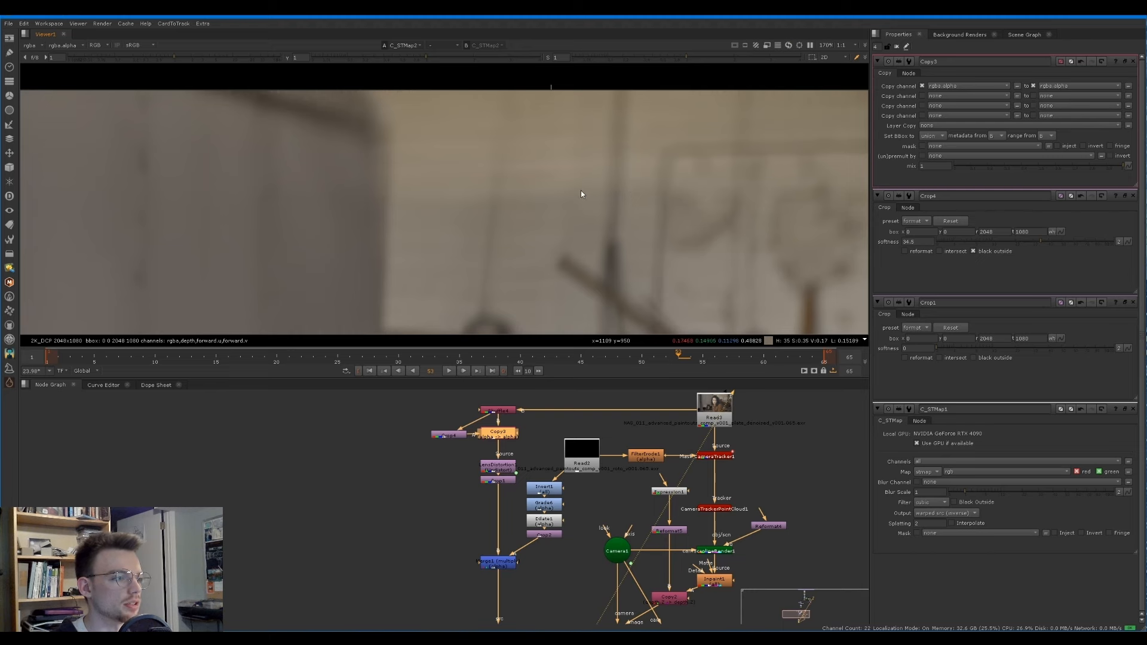
# Step: Disable and re-enable the new Copy node to compare the wall edge, and examine the rest of the upper frame
pyautogui.press('d')
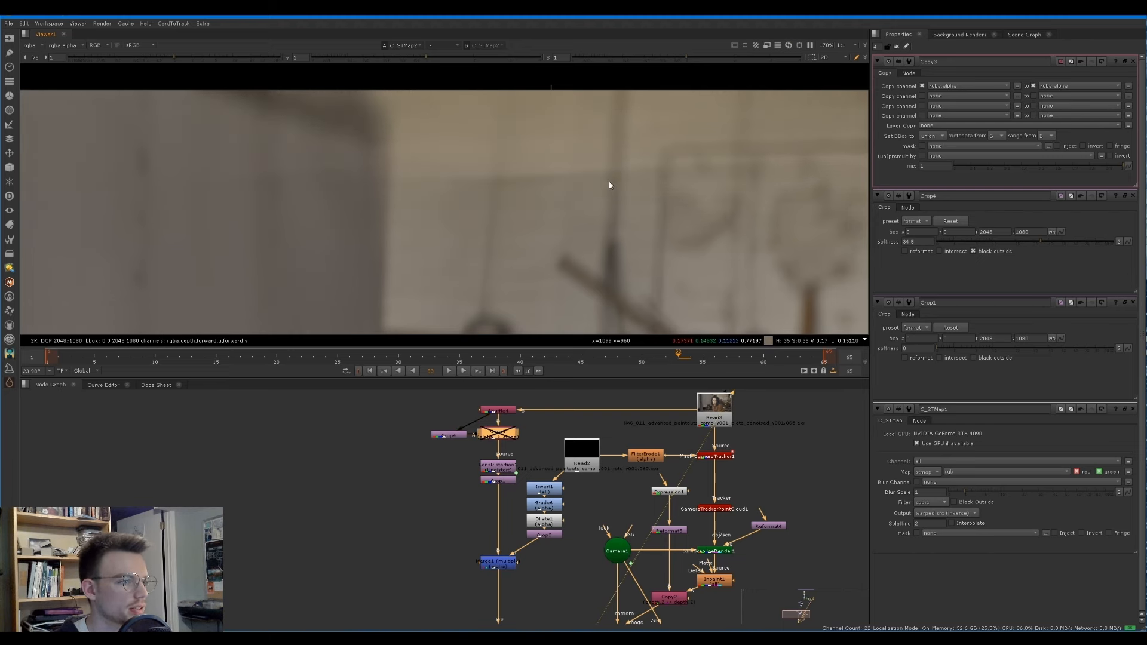
pyautogui.press('d')
pyautogui.scroll(2, 326, 102)
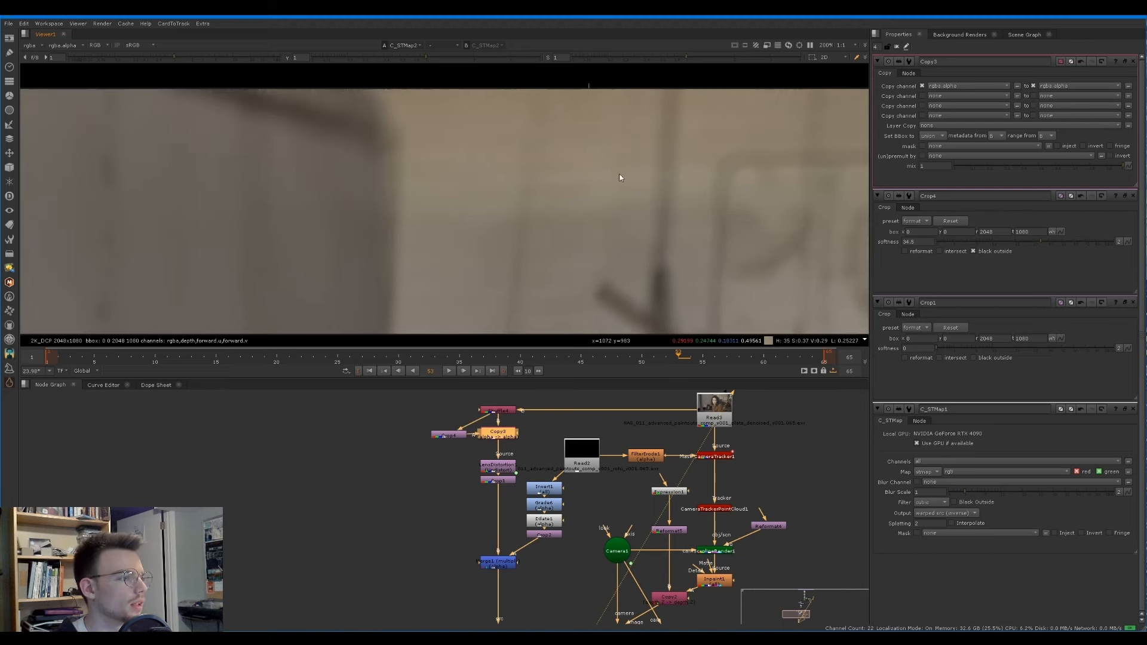
pyautogui.scroll(-3, 620, 177)
pyautogui.scroll(2, 752, 127)
pyautogui.moveTo(720, 126); pyautogui.dragTo(437, 120, button='middle')
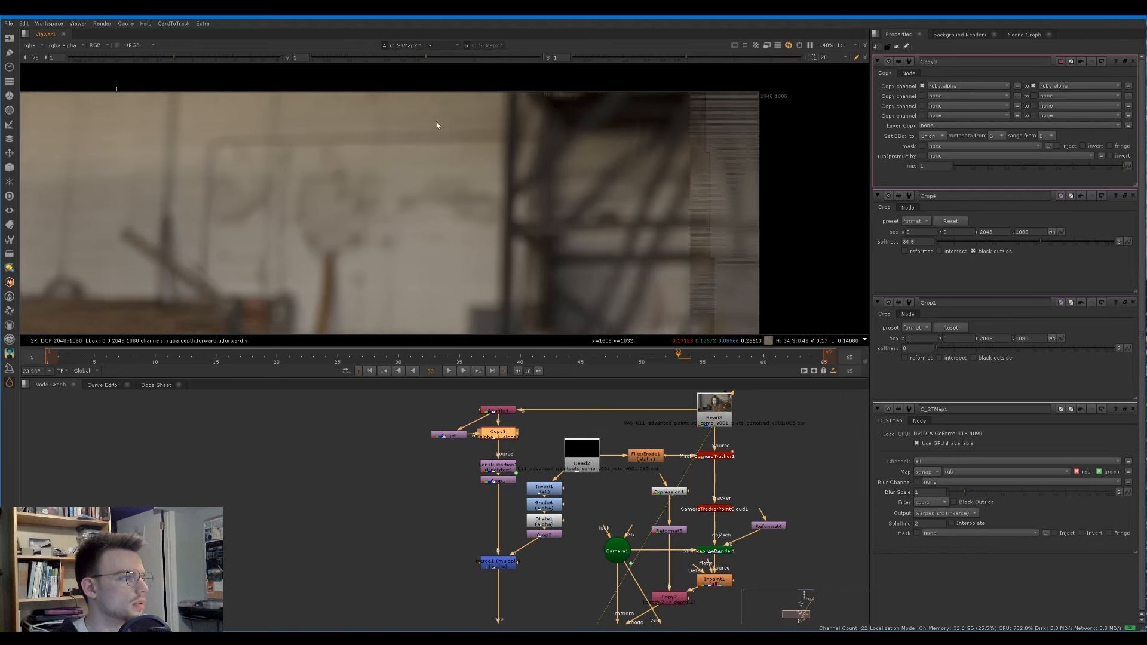
# Step: Examine the black gap along the lower frame edge of the warped plate and sample the colours around it
pyautogui.scroll(-5, 603, 203)
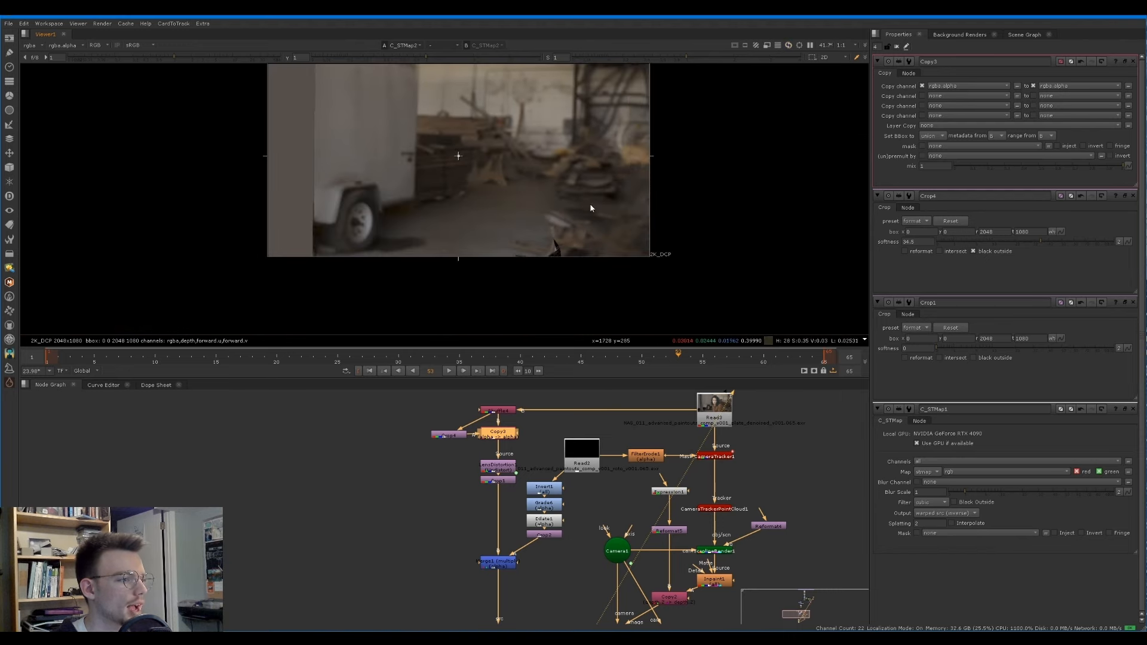
pyautogui.scroll(8, 589, 208)
pyautogui.keyDown('ctrl'); pyautogui.keyDown('shift'); pyautogui.moveTo(524, 182); pyautogui.dragTo(618, 308); pyautogui.keyUp('shift'); pyautogui.keyUp('ctrl')
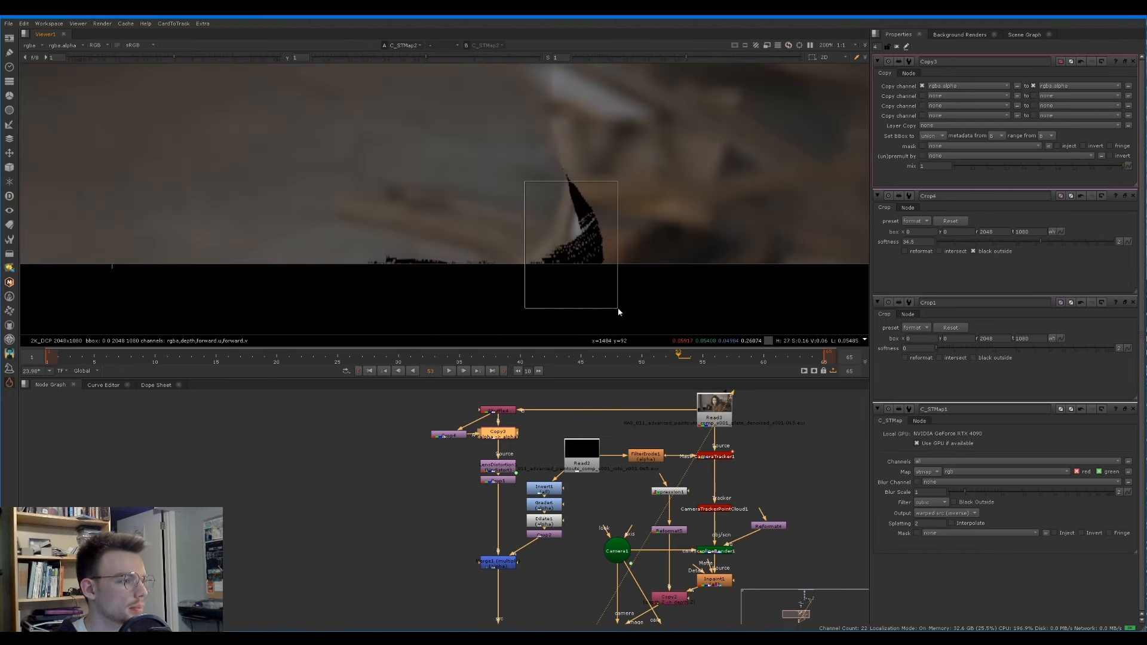
pyautogui.moveTo(479, 257); pyautogui.dragTo(491, 272, button='middle')
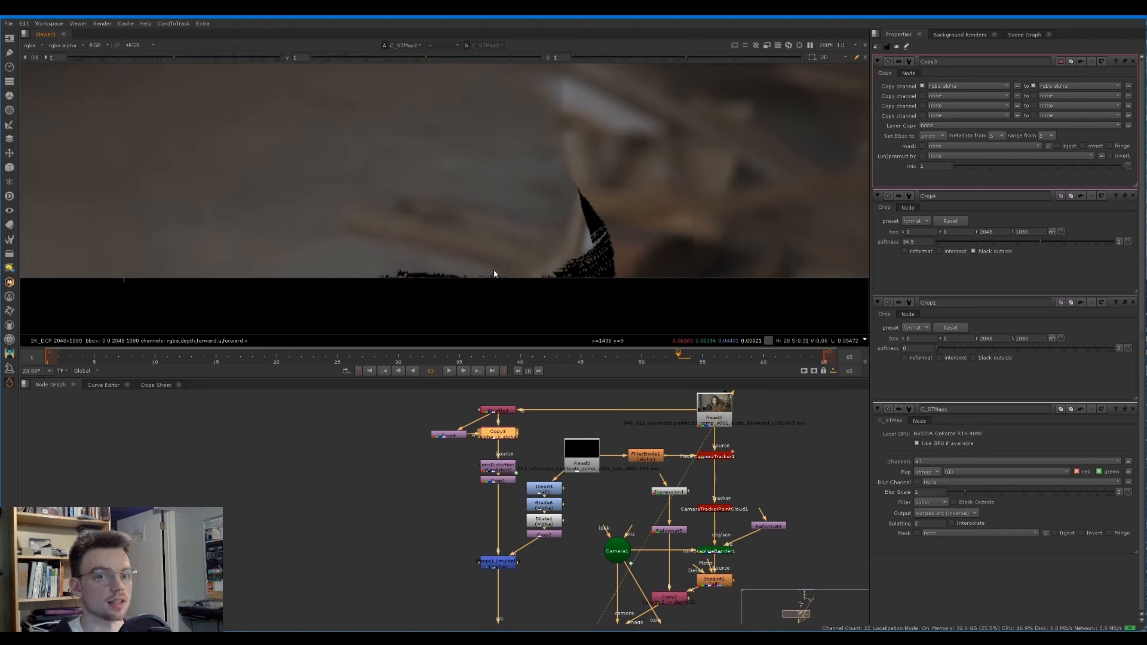
# Step: View the original Read plate, go to frame 65, and display the FrameHold7 output to check its lower edge
pyautogui.moveTo(705, 431); pyautogui.dragTo(658, 453, button='middle')
pyautogui.click(663, 444)
pyautogui.press('1')
pyautogui.scroll(-5, 508, 234)
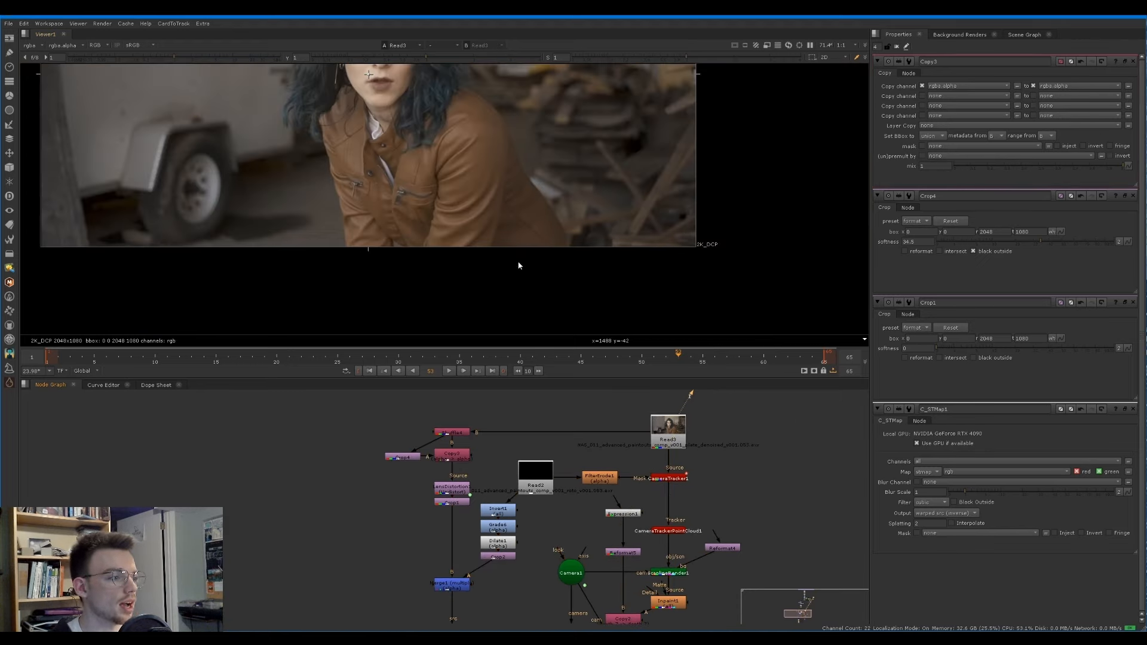
pyautogui.moveTo(801, 356); pyautogui.dragTo(827, 360)
pyautogui.moveTo(450, 607); pyautogui.dragTo(461, 453, button='middle')
pyautogui.click(467, 491)
pyautogui.press('1')
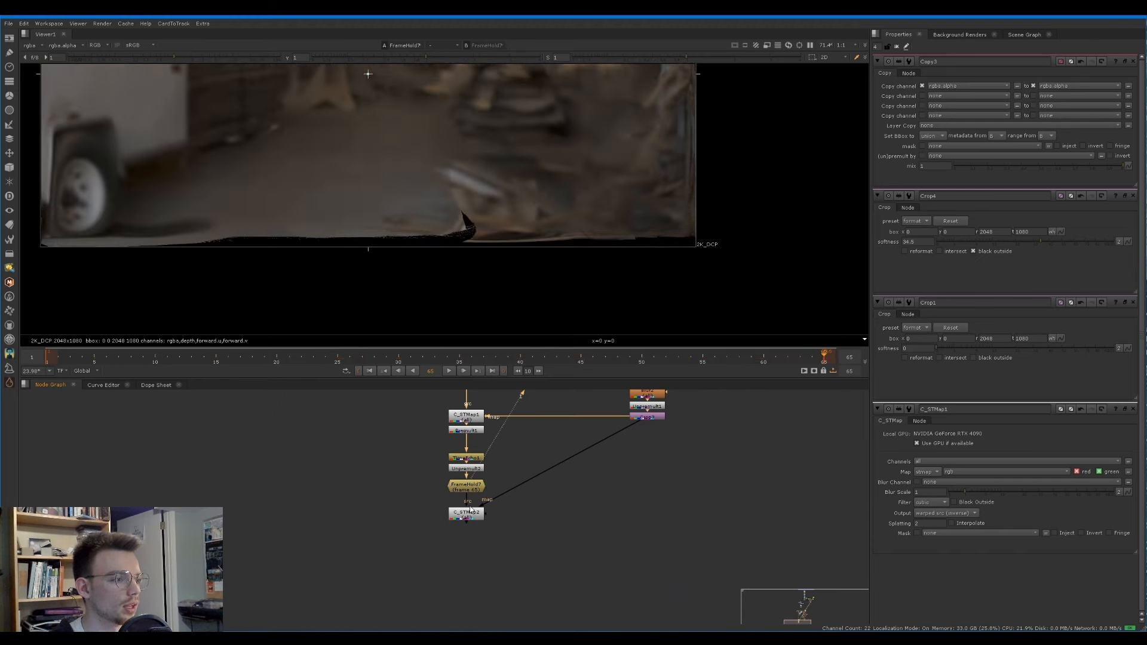
# Step: Insert an Inpaint node between FrameHold7 and C_STMap2 to fill the black gaps along the plate's edges
pyautogui.moveTo(471, 517); pyautogui.dragTo(470, 556)
pyautogui.click(469, 487)
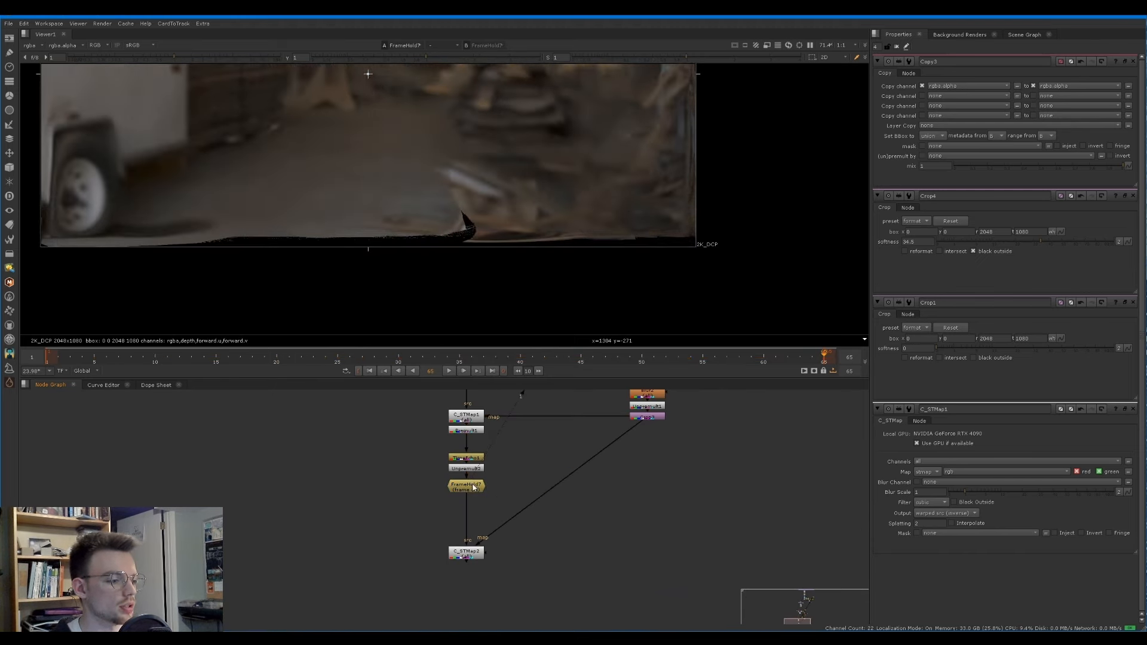
pyautogui.press('Tab')
pyautogui.write('inpaint')
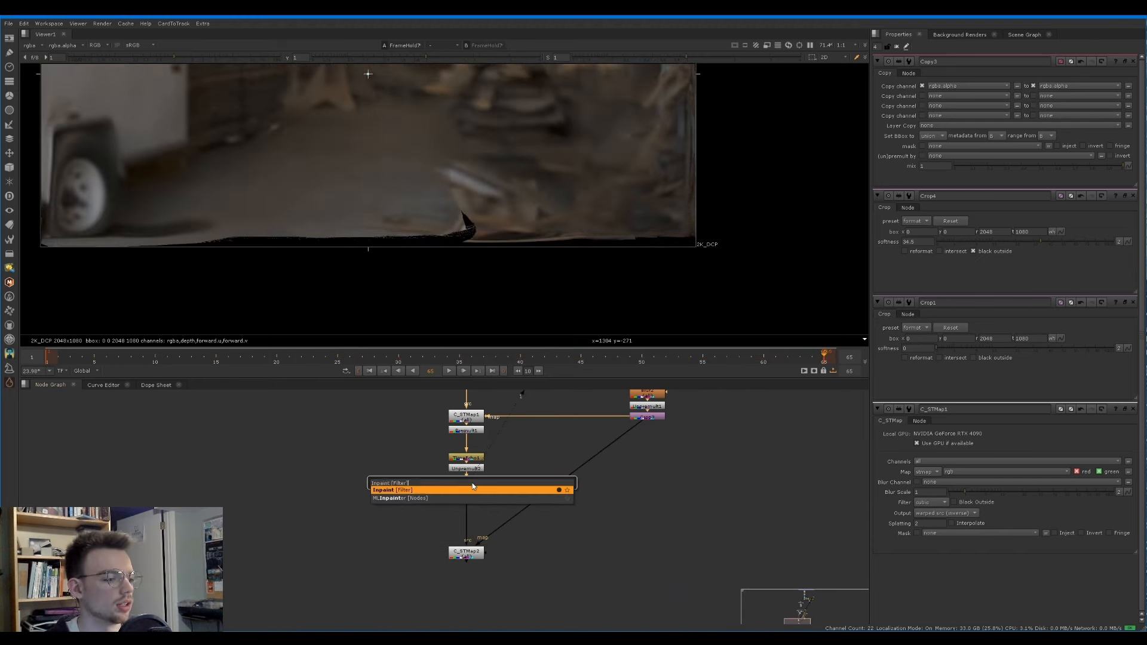
pyautogui.press('Return')
pyautogui.click(927, 124)
pyautogui.click(938, 134)
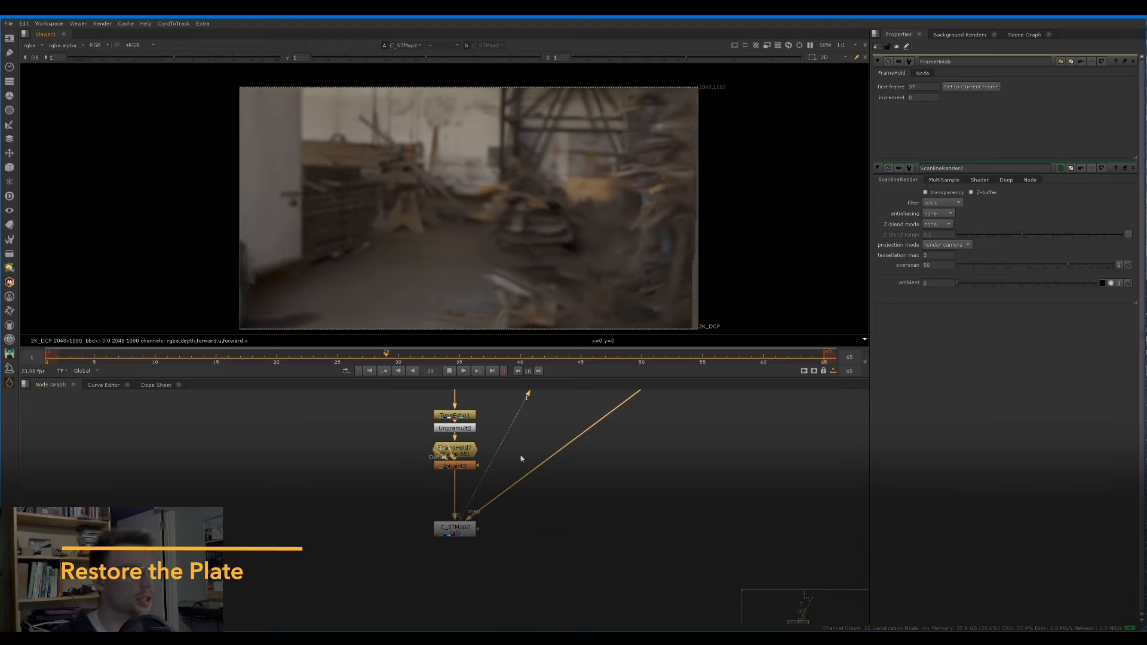
# Step: Compare the original Read plate with the C_STMap2 clean plate at several frames and in playback
pyautogui.scroll(-2, 532, 463)
pyautogui.scroll(-2, 583, 439)
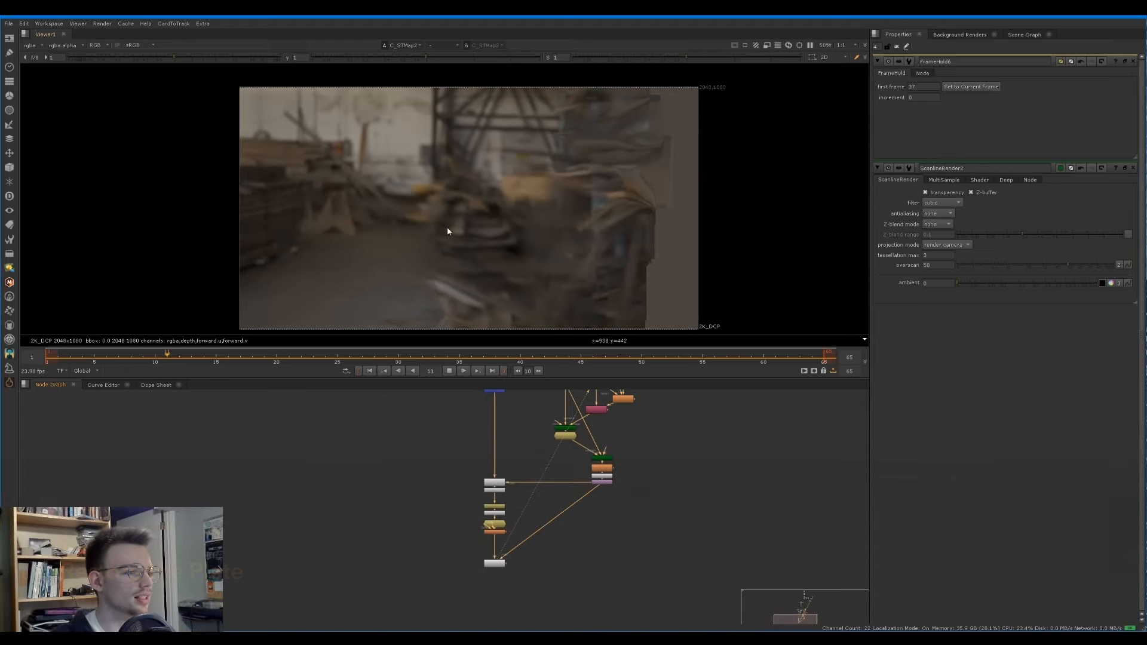
pyautogui.scroll(-2, 582, 469)
pyautogui.moveTo(582, 469); pyautogui.dragTo(532, 557, button='middle')
pyautogui.click(561, 436)
pyautogui.press('1')
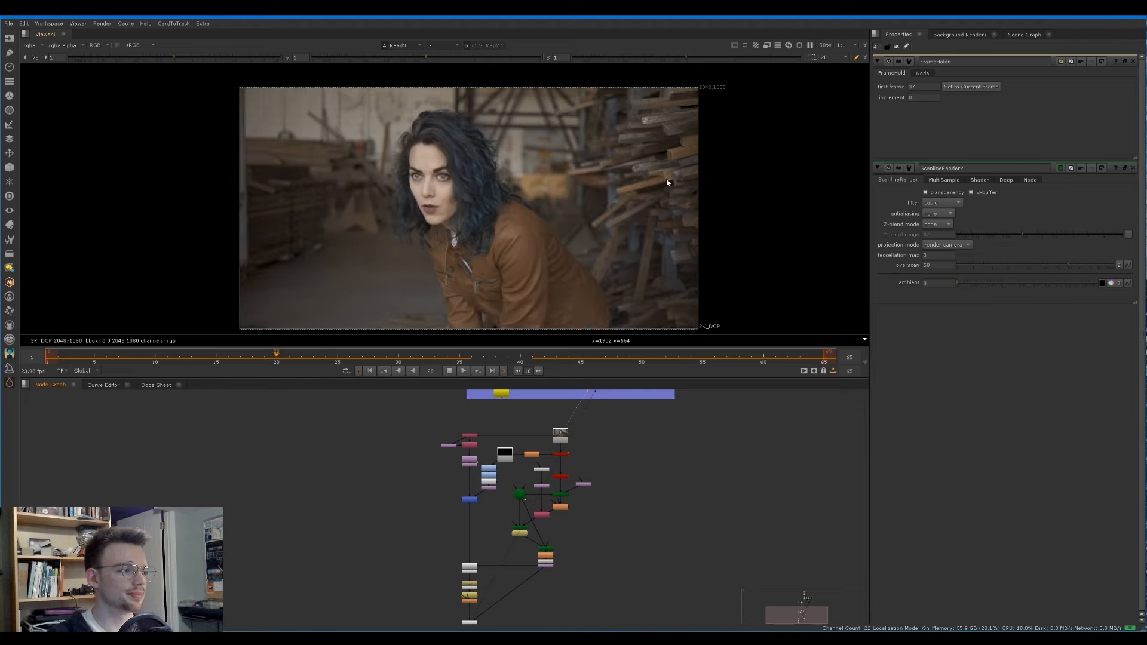
pyautogui.press('2')
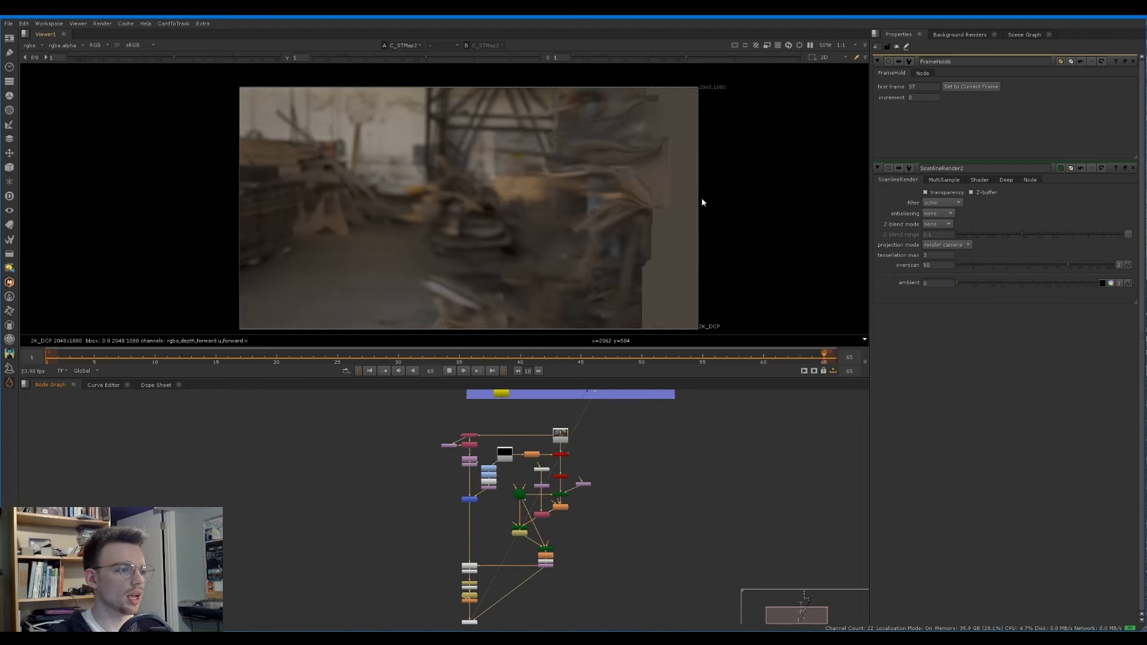
pyautogui.press('1')
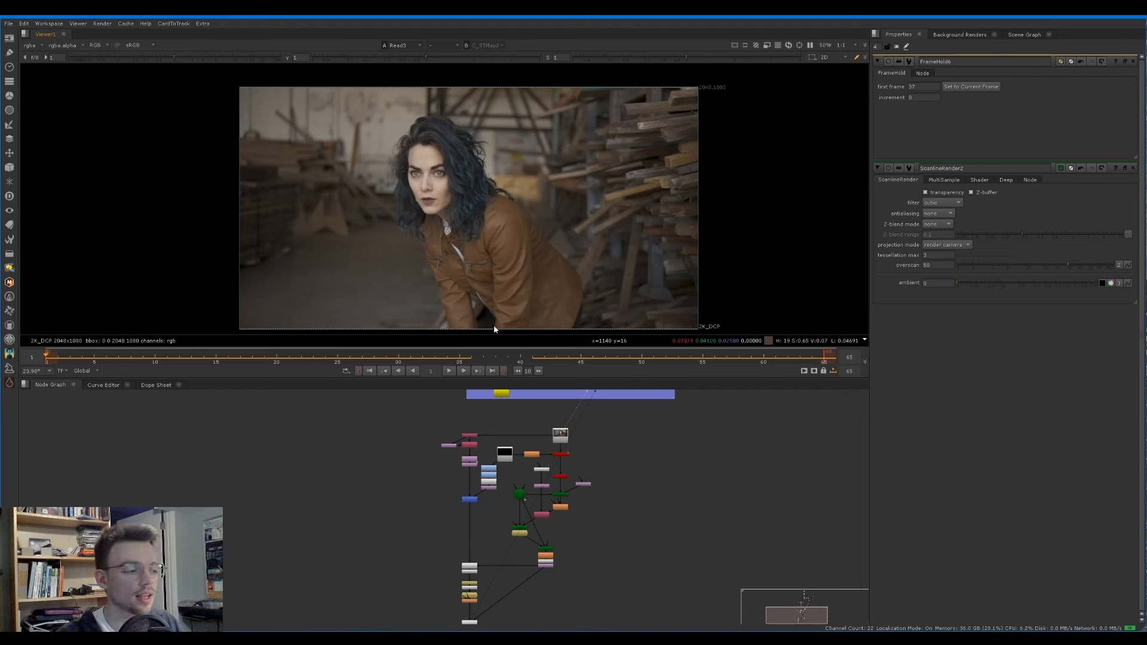
pyautogui.click(555, 354)
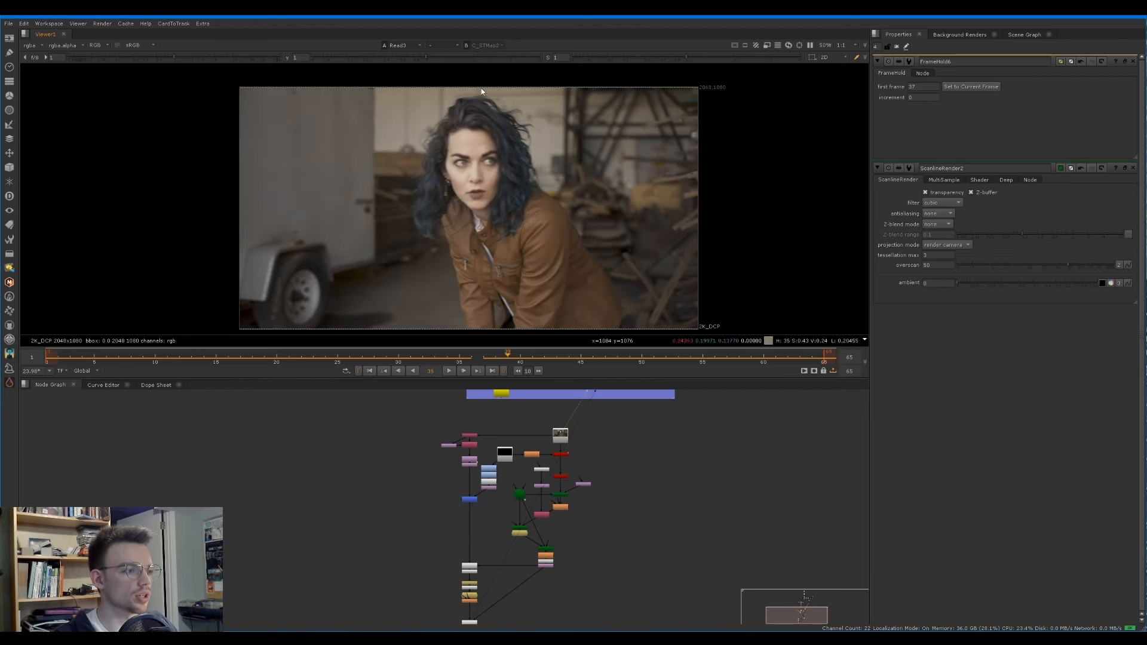
pyautogui.press('l')
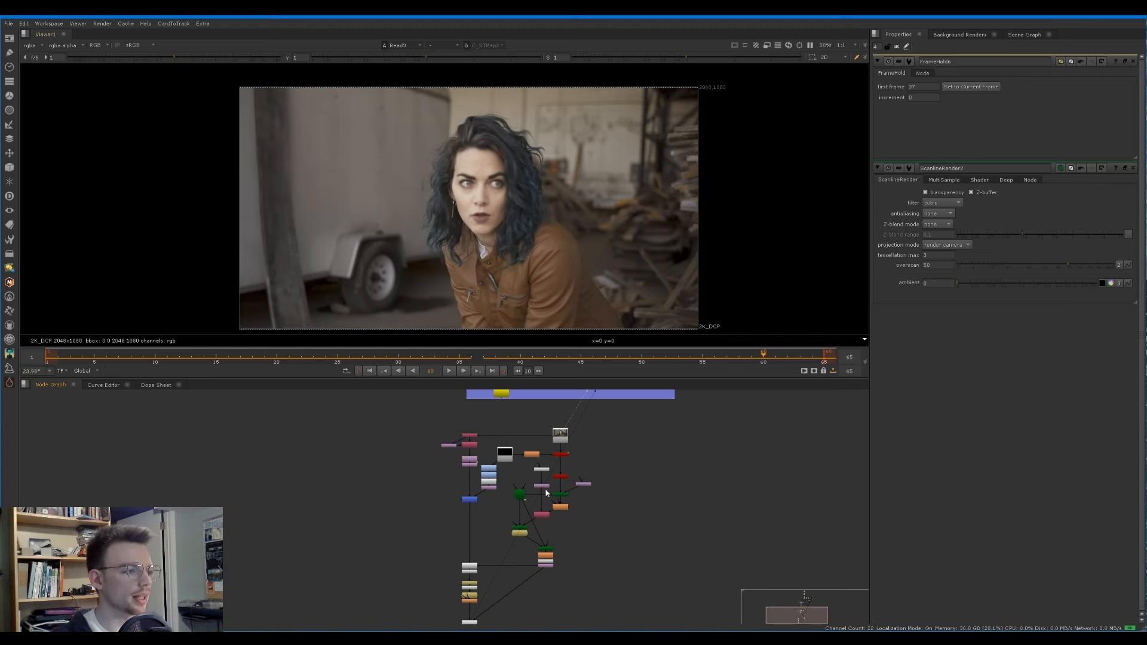
# Step: Display the C_STMap2 output and check the reconstructed background from frame 60 back to frame 36
pyautogui.moveTo(546, 494); pyautogui.dragTo(574, 392, button='middle')
pyautogui.scroll(1, 496, 522)
pyautogui.click(496, 521)
pyautogui.press('1')
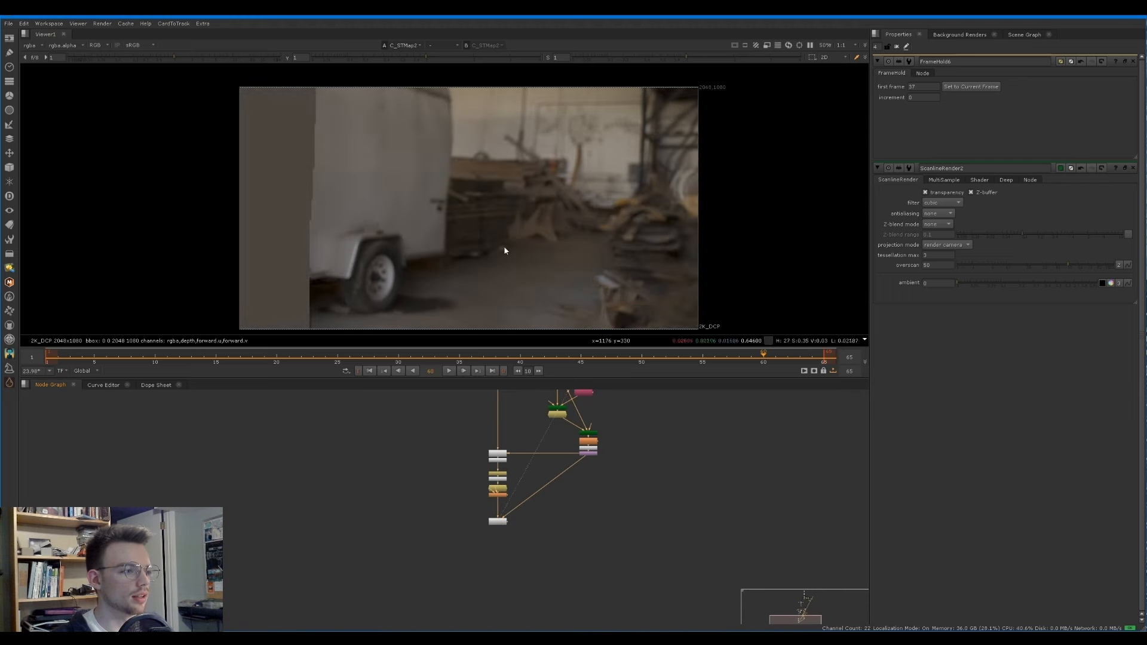
pyautogui.moveTo(523, 355); pyautogui.dragTo(461, 355)
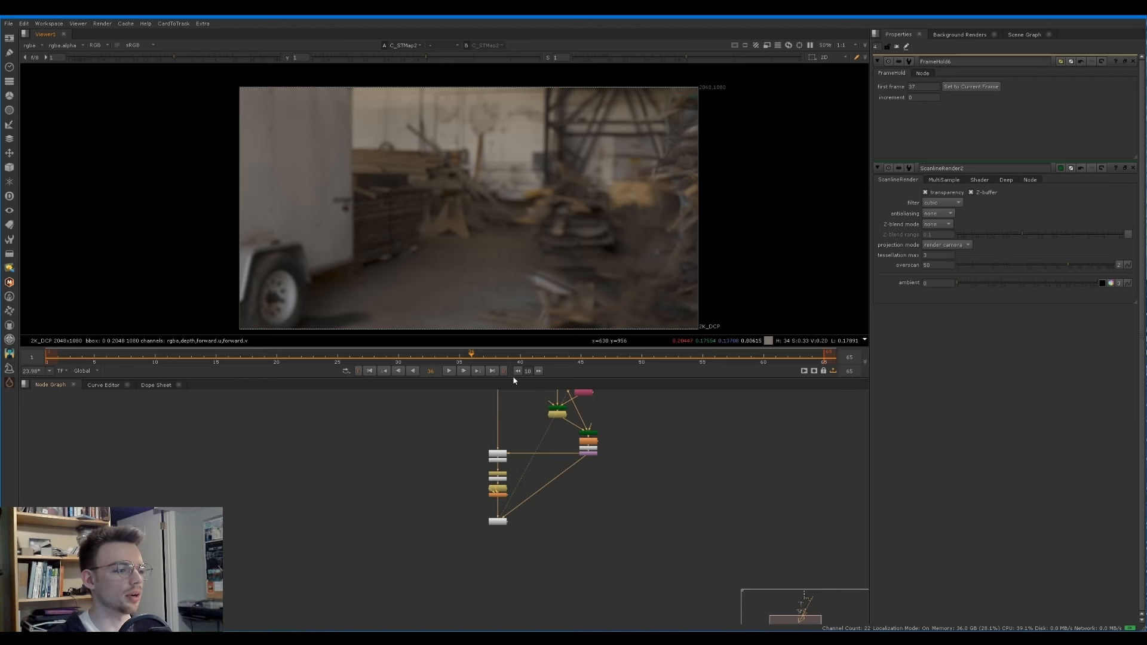
pyautogui.press('1')
pyautogui.press('2')
pyautogui.scroll(2, 498, 519)
pyautogui.scroll(-3, 478, 589)
# Step: Add a Copy node near C_STMap2 and connect its A input to the Crop node below Dilate1
pyautogui.press('k')
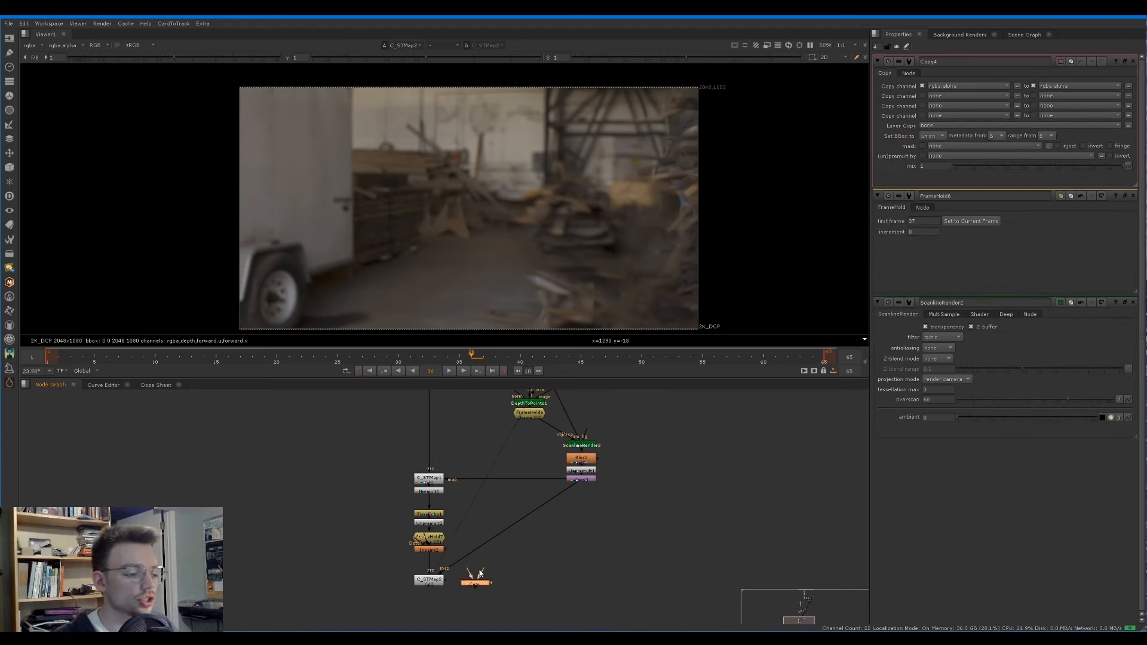
pyautogui.scroll(2, 478, 587)
pyautogui.moveTo(478, 588); pyautogui.dragTo(484, 418)
pyautogui.scroll(2, 484, 418)
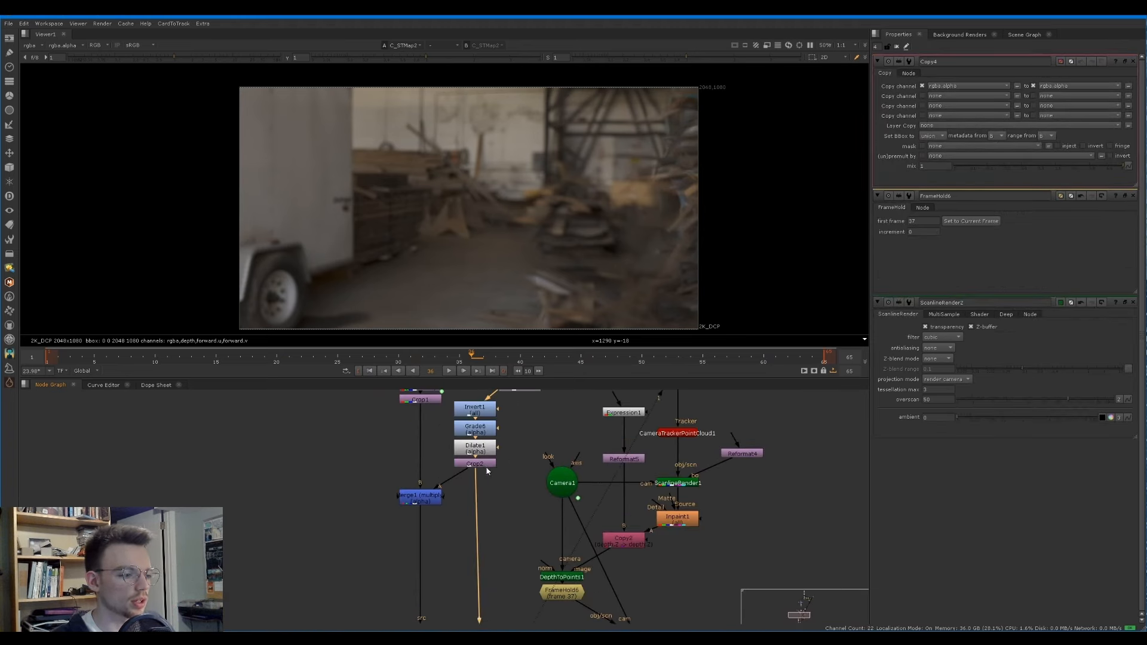
pyautogui.click(475, 464)
pyautogui.press('1')
# Step: Connect the new Copy node's B input to C_STMap2 and view the Copy output
pyautogui.moveTo(509, 512); pyautogui.dragTo(467, 394, button='middle')
pyautogui.moveTo(505, 618); pyautogui.dragTo(503, 474, button='middle')
pyautogui.click(471, 541)
pyautogui.press('1')
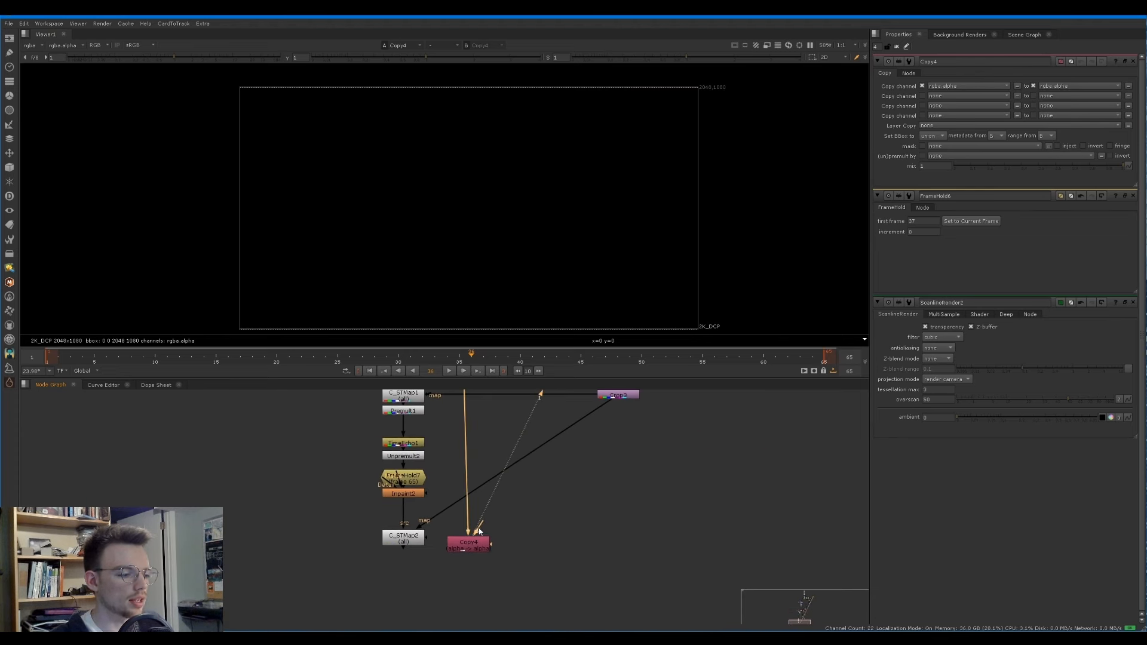
pyautogui.moveTo(478, 531)
pyautogui.mouseDown()
pyautogui.moveTo(404, 537)
pyautogui.moveTo(464, 542)
pyautogui.mouseUp()
pyautogui.click(470, 545)
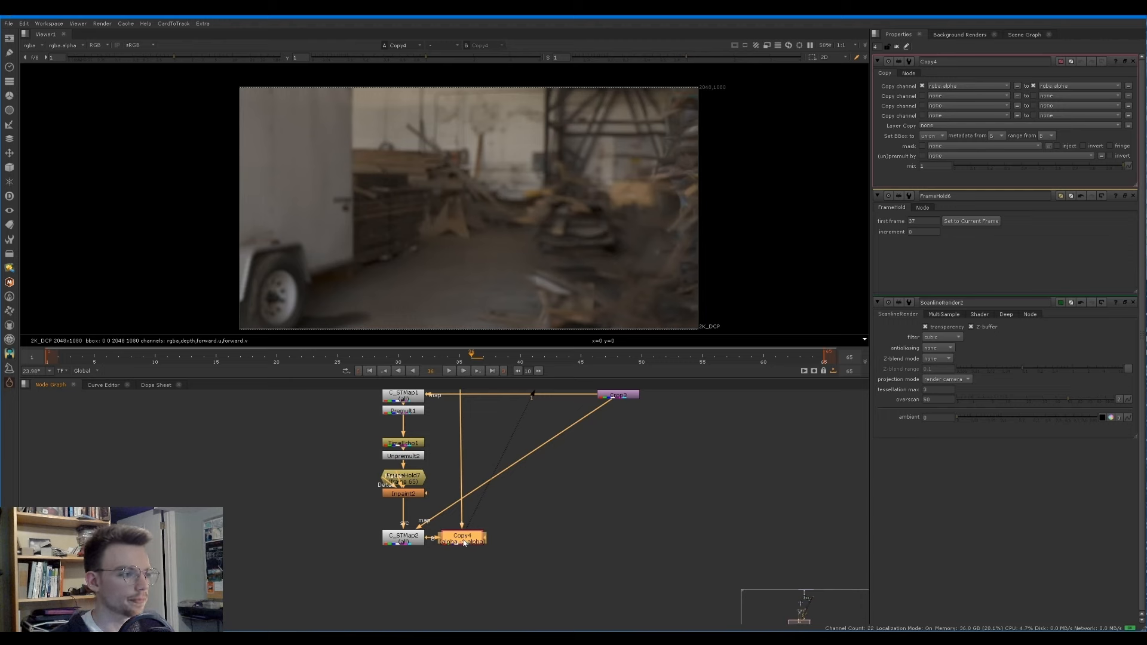
# Step: Play the Copy4 output and check its alpha channel
pyautogui.press('l')
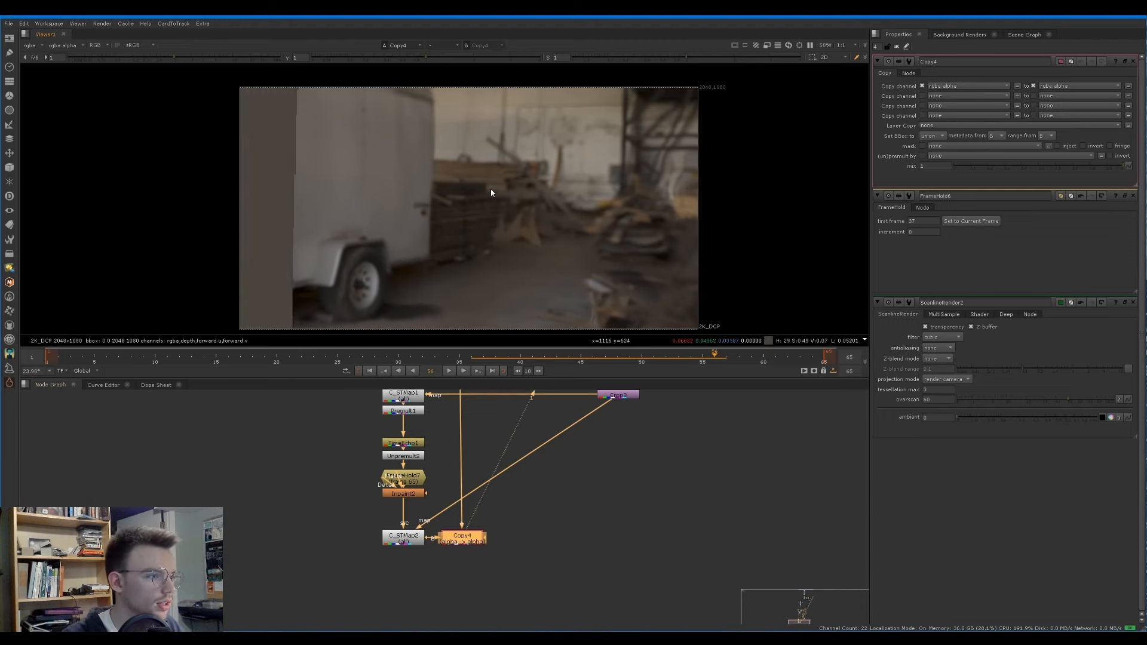
pyautogui.press('a')
pyautogui.press('a')
# Step: Insert an Invert node below Copy4, view it, and limit its channels to alpha
pyautogui.moveTo(465, 542); pyautogui.dragTo(481, 567)
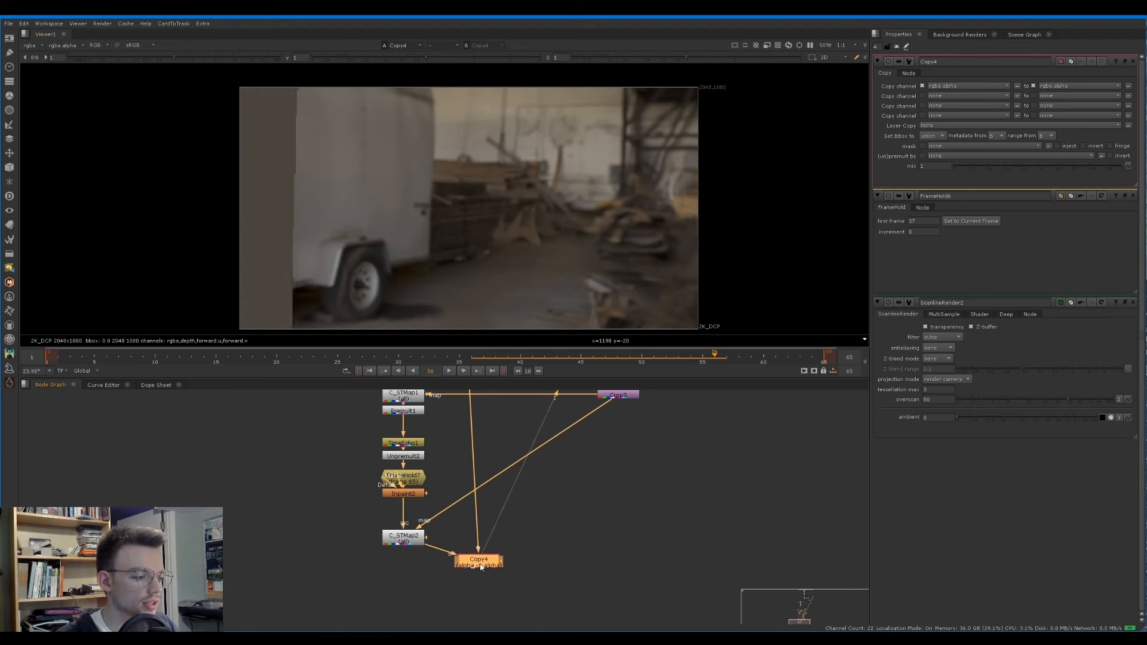
pyautogui.click(455, 525)
pyautogui.press('Tab')
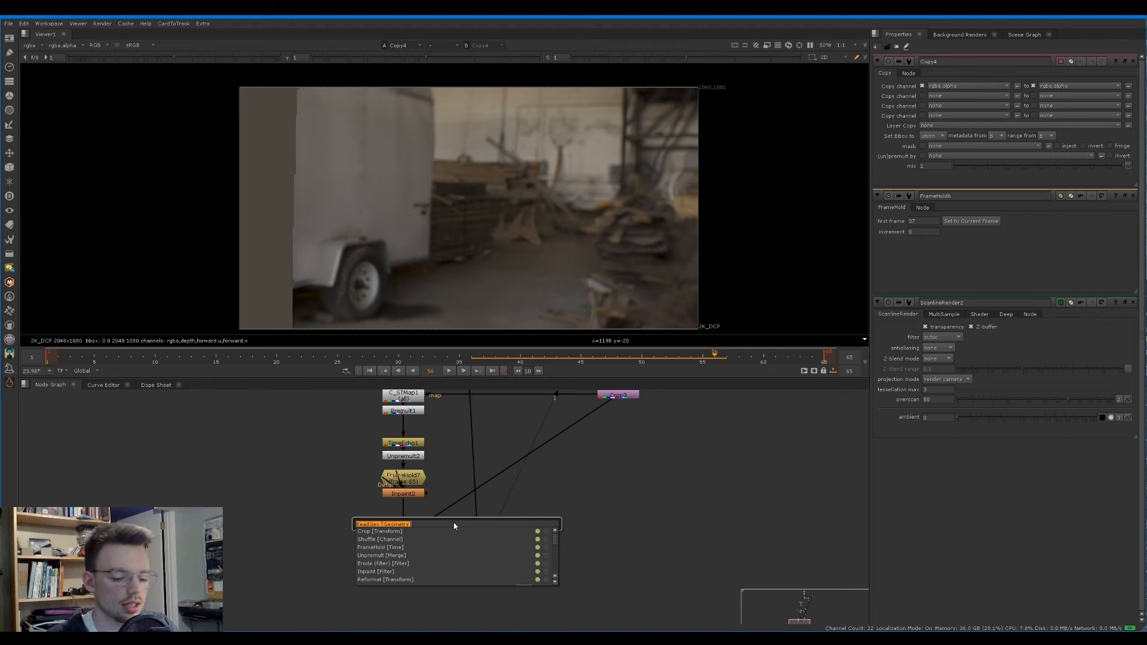
pyautogui.write('inv')
pyautogui.press('Return')
pyautogui.moveTo(453, 527); pyautogui.dragTo(476, 539)
pyautogui.moveTo(489, 591); pyautogui.dragTo(473, 572)
pyautogui.press('1')
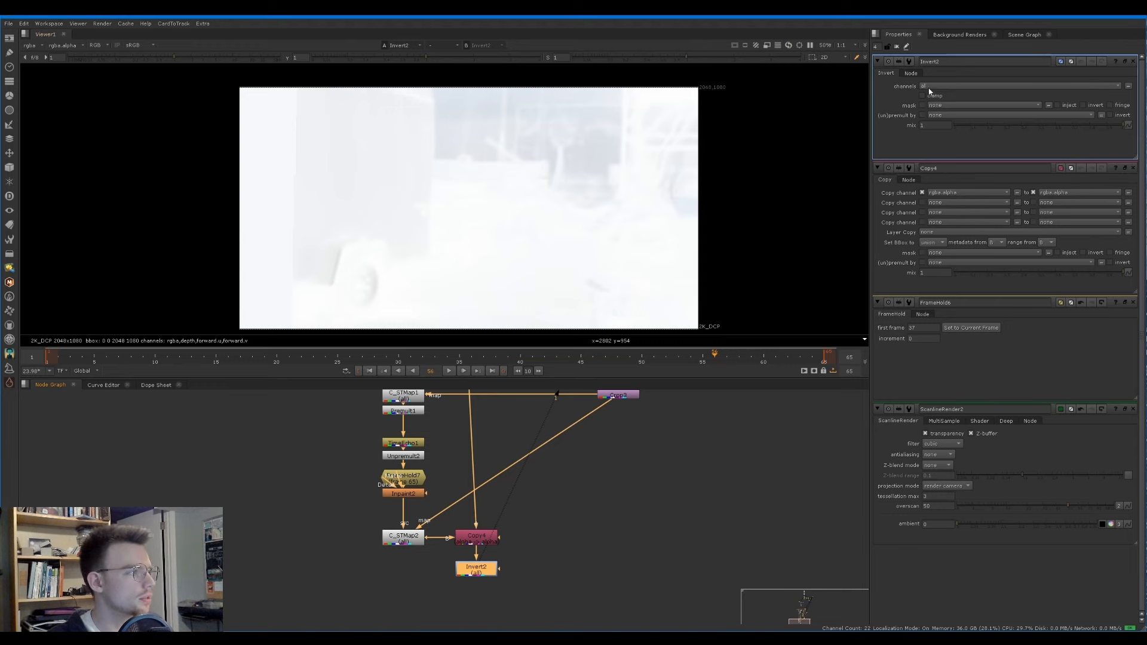
pyautogui.click(956, 86)
pyautogui.click(946, 134)
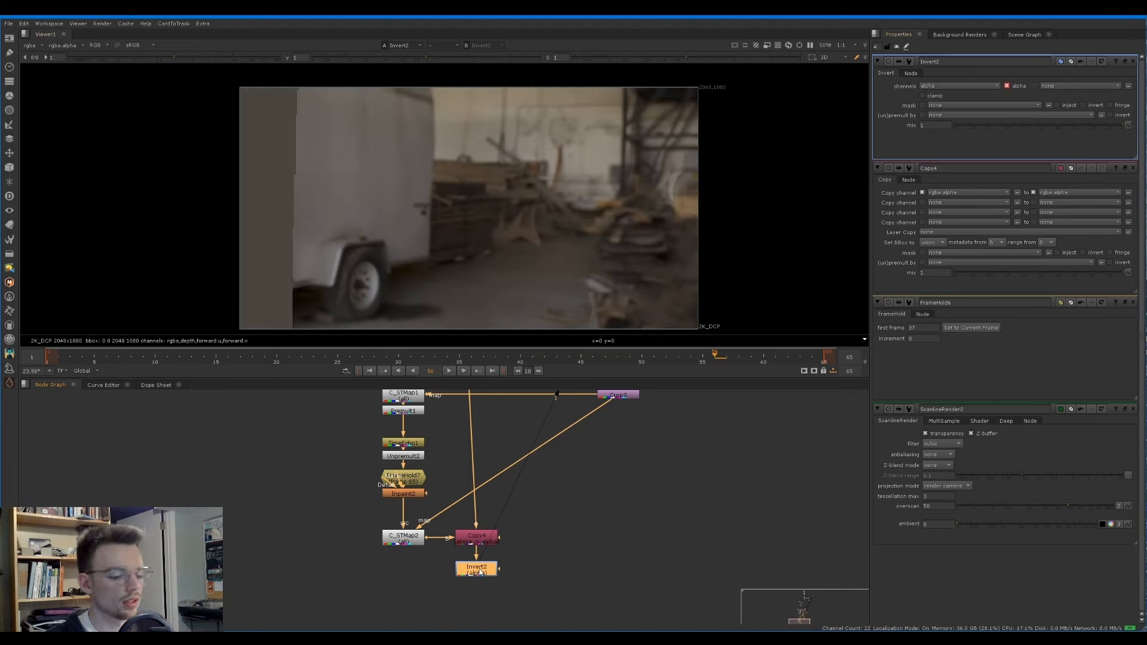
# Step: Add a Premult node below Invert2 and play back the isolated patch of clean plate
pyautogui.press('Tab')
pyautogui.write('premult')
pyautogui.press('Return')
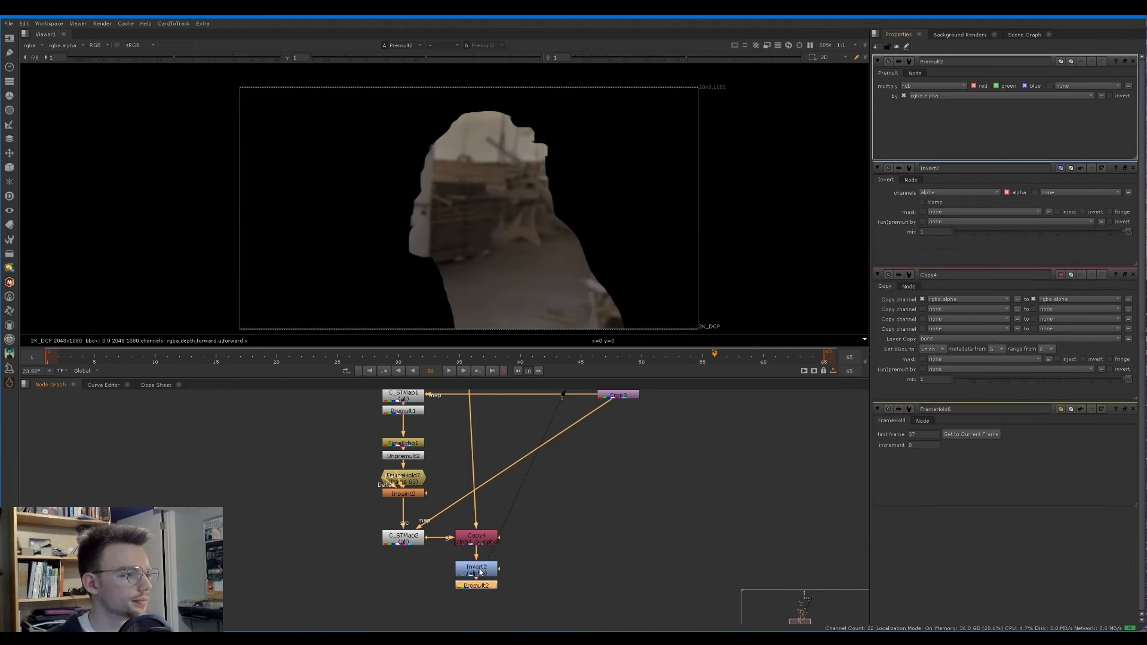
pyautogui.press('l')
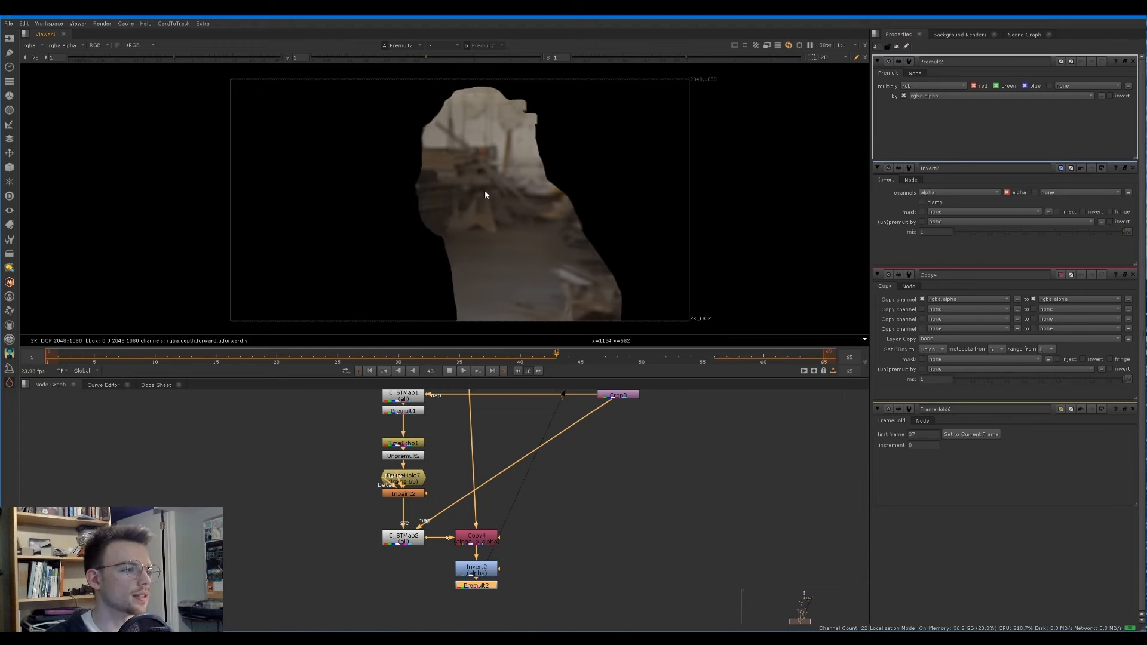
pyautogui.press('k')
# Step: Merge the premultiplied patch over the original Read plate, route the plate connection through a Dot, and view the merge
pyautogui.press('m')
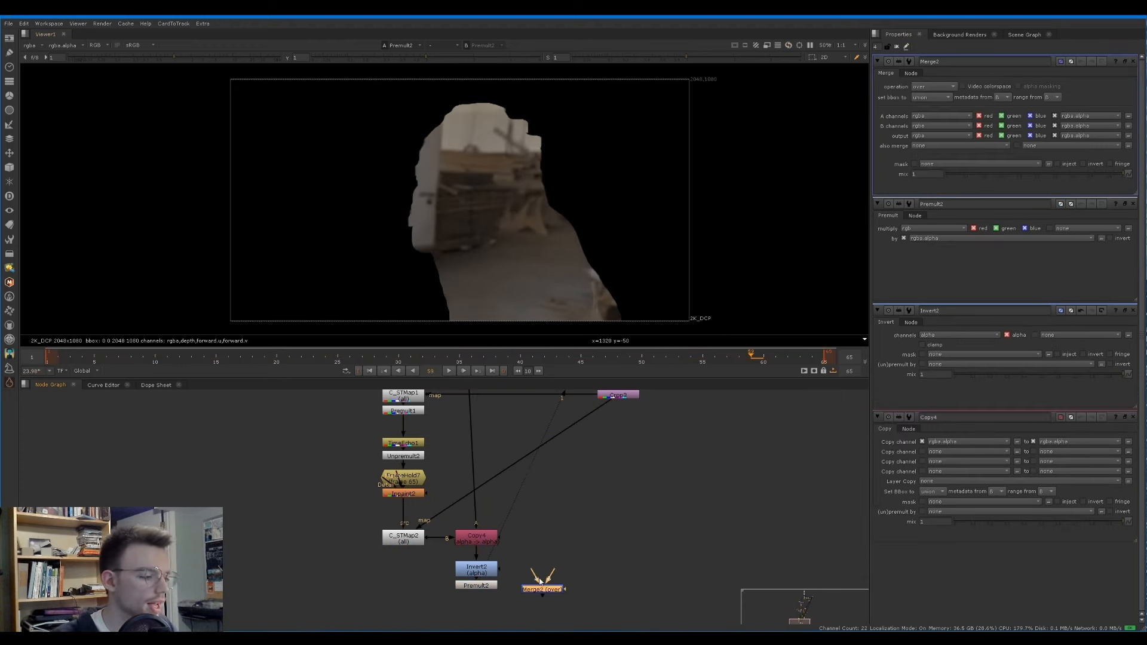
pyautogui.scroll(-2, 534, 588)
pyautogui.scroll(-3, 500, 609)
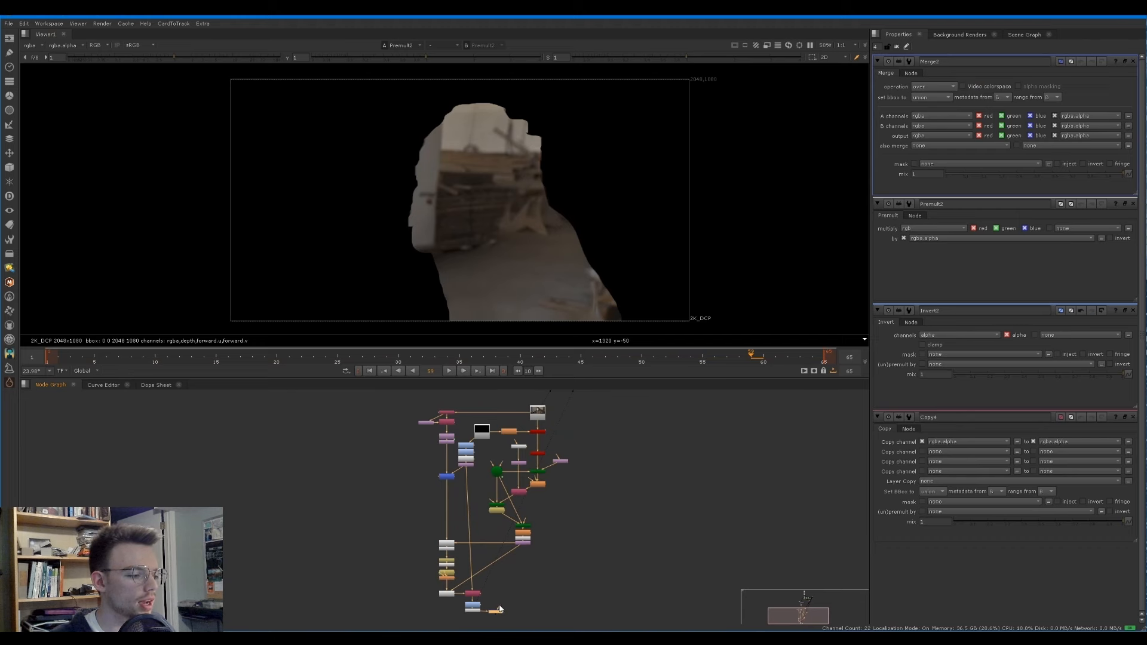
pyautogui.moveTo(500, 610); pyautogui.dragTo(635, 613)
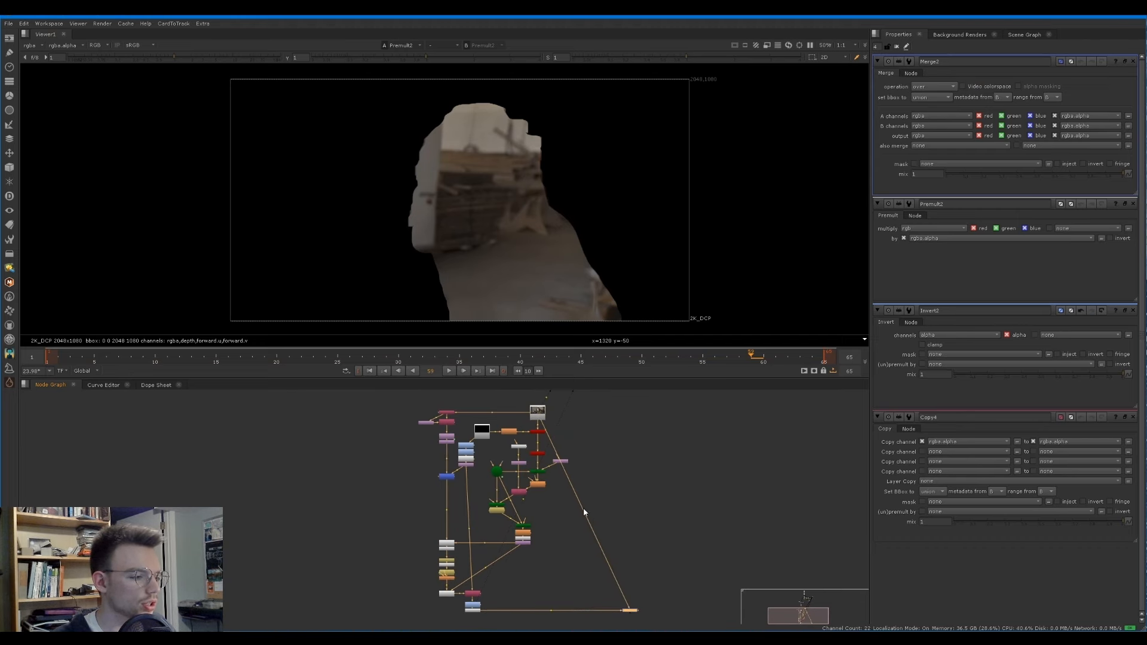
pyautogui.keyDown('ctrl'); pyautogui.moveTo(584, 511); pyautogui.dragTo(628, 414); pyautogui.keyUp('ctrl')
pyautogui.moveTo(502, 615); pyautogui.dragTo(503, 563, button='middle')
pyautogui.moveTo(486, 579); pyautogui.dragTo(469, 541)
pyautogui.click(629, 558)
pyautogui.press('1')
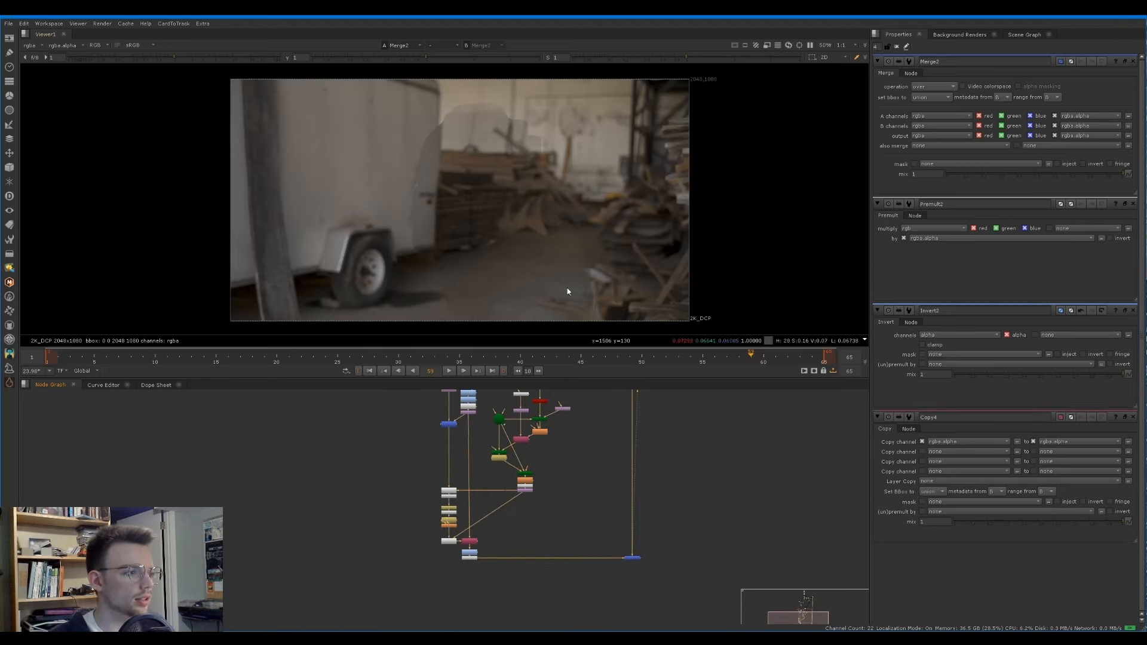
# Step: Play the merged result and examine the patch edges around the trailer and back wall
pyautogui.press('l')
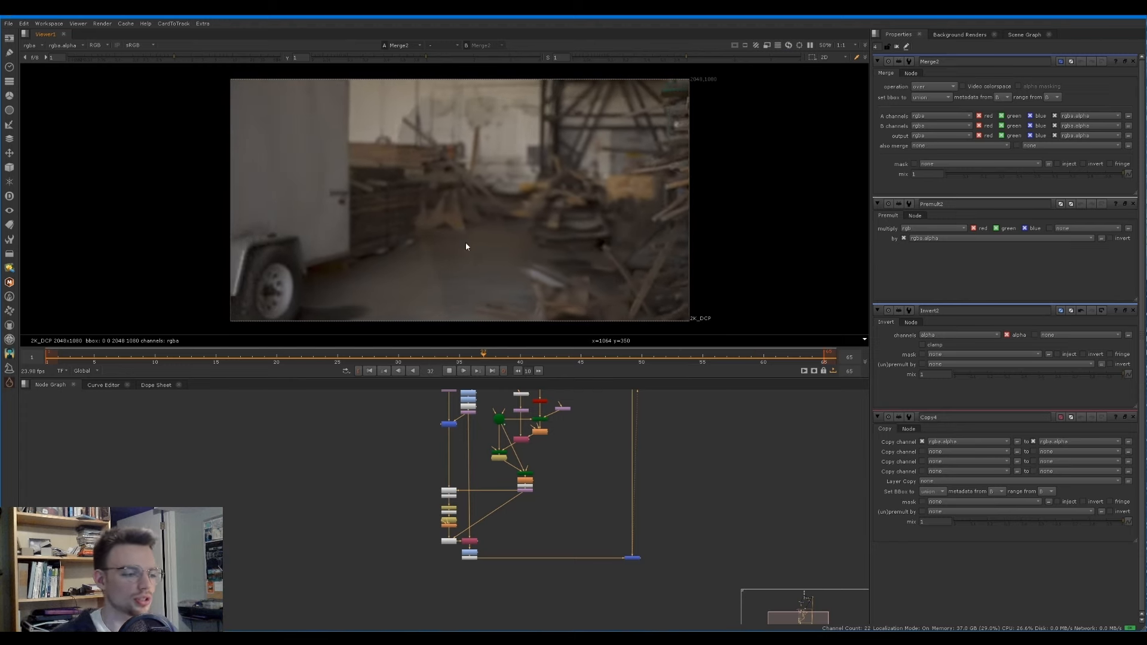
pyautogui.press('k')
pyautogui.scroll(5, 409, 182)
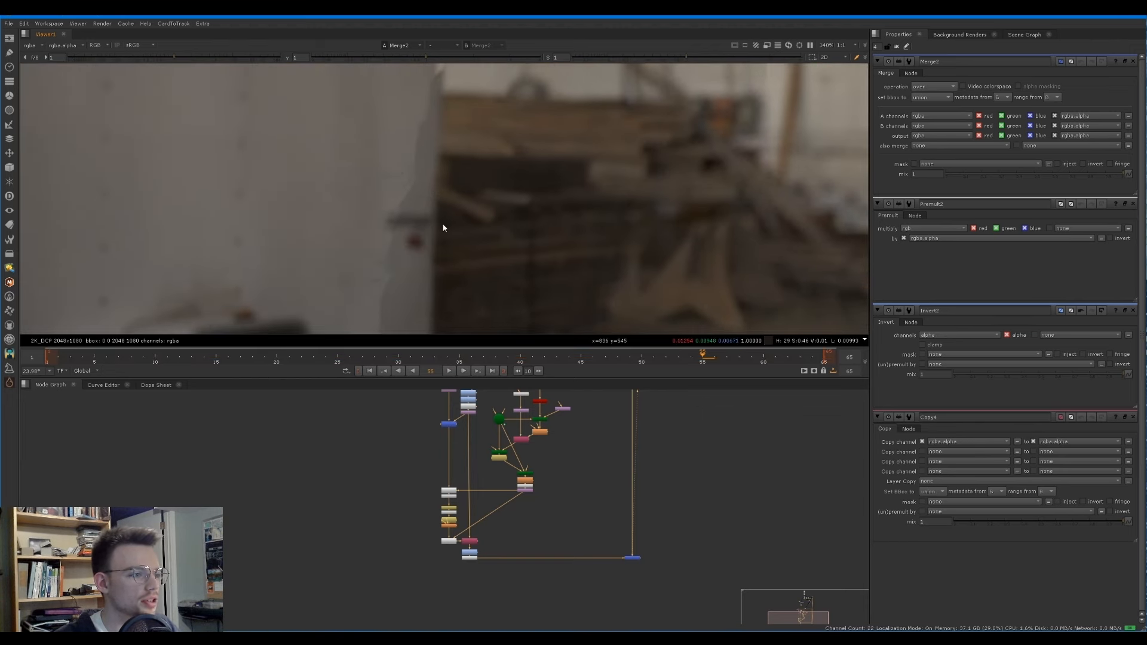
pyautogui.scroll(-4, 474, 248)
pyautogui.scroll(-1, 512, 218)
pyautogui.scroll(3, 533, 550)
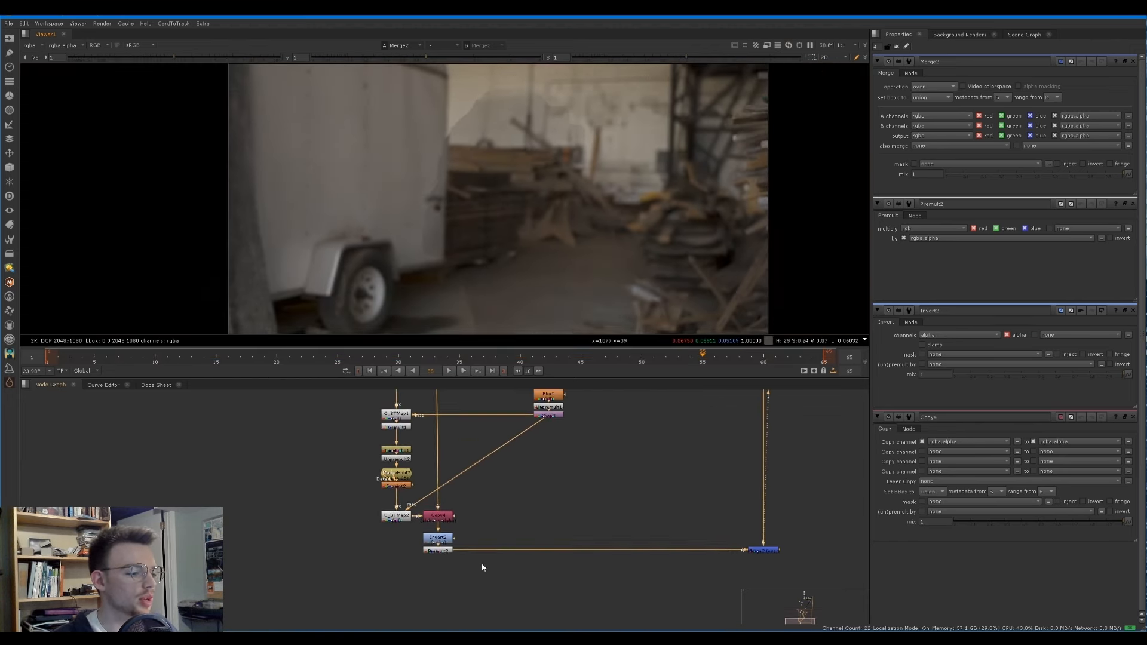
# Step: Move Premult2 down and insert a FilterErode node between Invert2 and Premult2
pyautogui.moveTo(483, 568); pyautogui.dragTo(479, 550, button='middle')
pyautogui.click(444, 532)
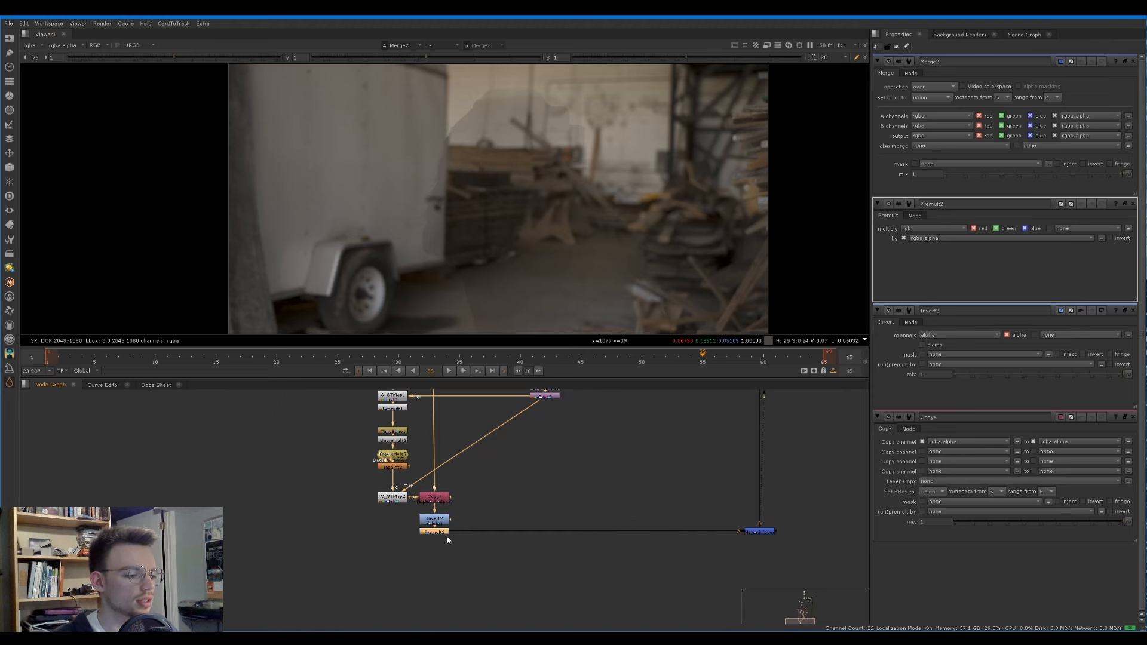
pyautogui.click(460, 544)
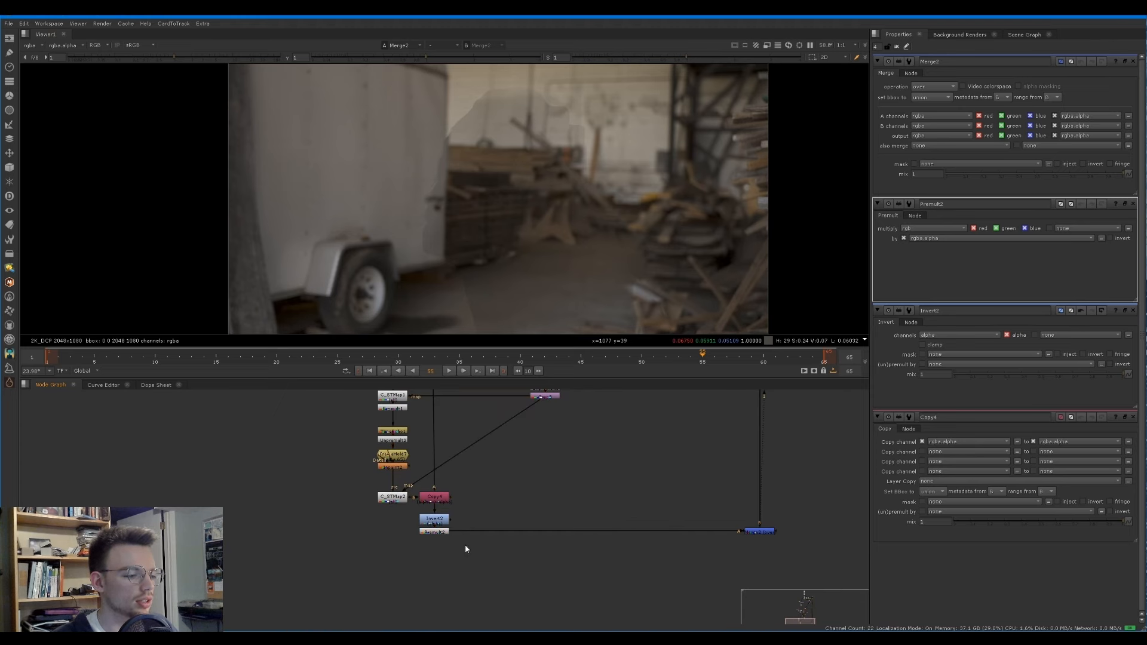
pyautogui.moveTo(436, 532); pyautogui.dragTo(437, 550)
pyautogui.click(437, 523)
pyautogui.press('Tab')
pyautogui.write('f')
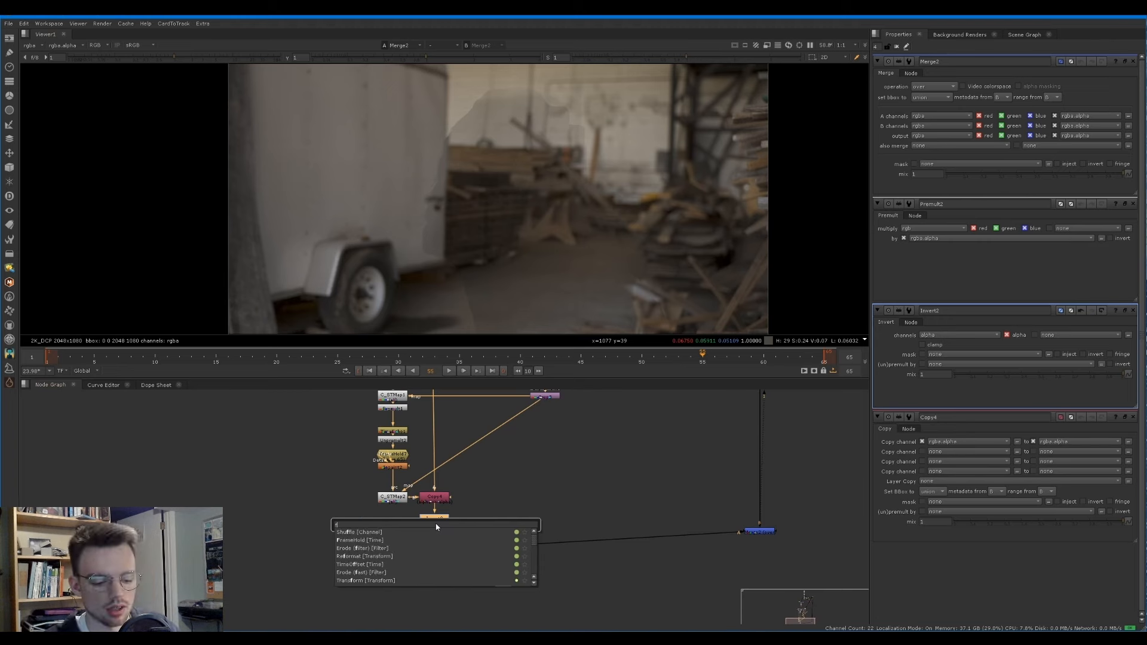
pyautogui.write('ilter')
pyautogui.press('Return')
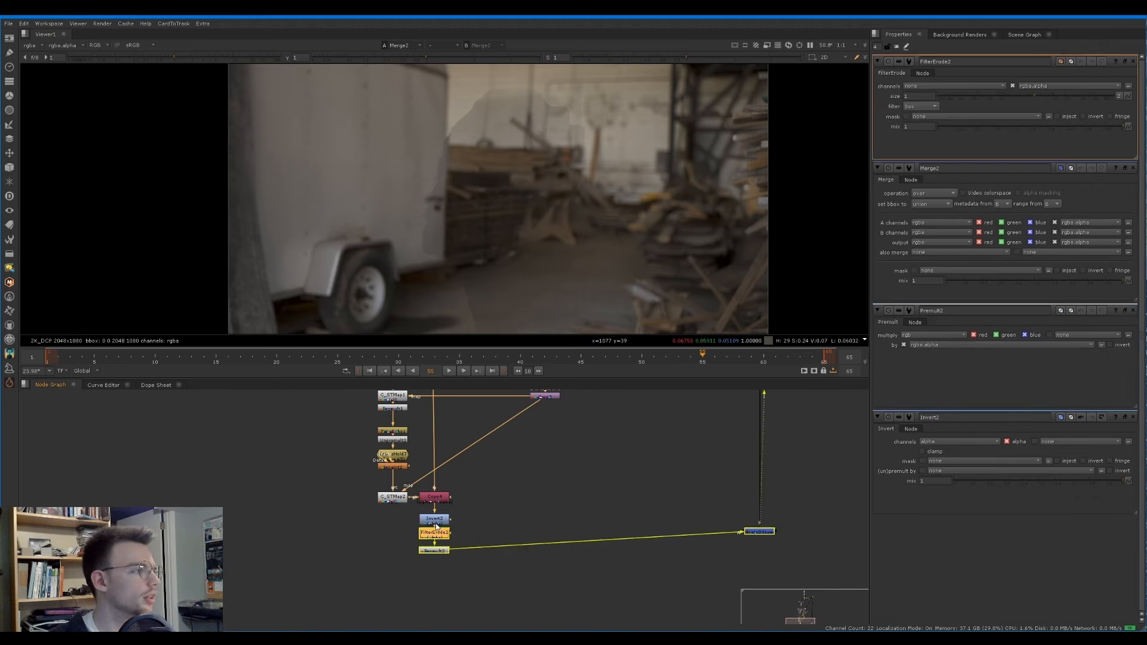
# Step: Set the new FilterErode's filter to gaussian and its size to -31, and play back the merge to check the softened patch edges
pyautogui.click(923, 107)
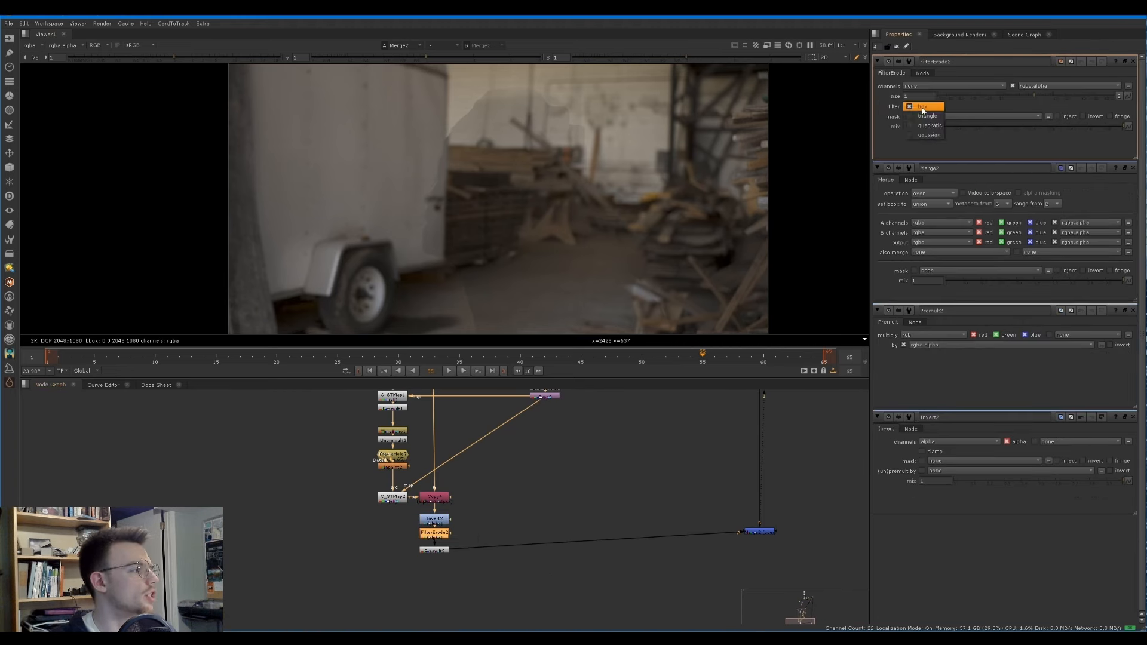
pyautogui.click(927, 135)
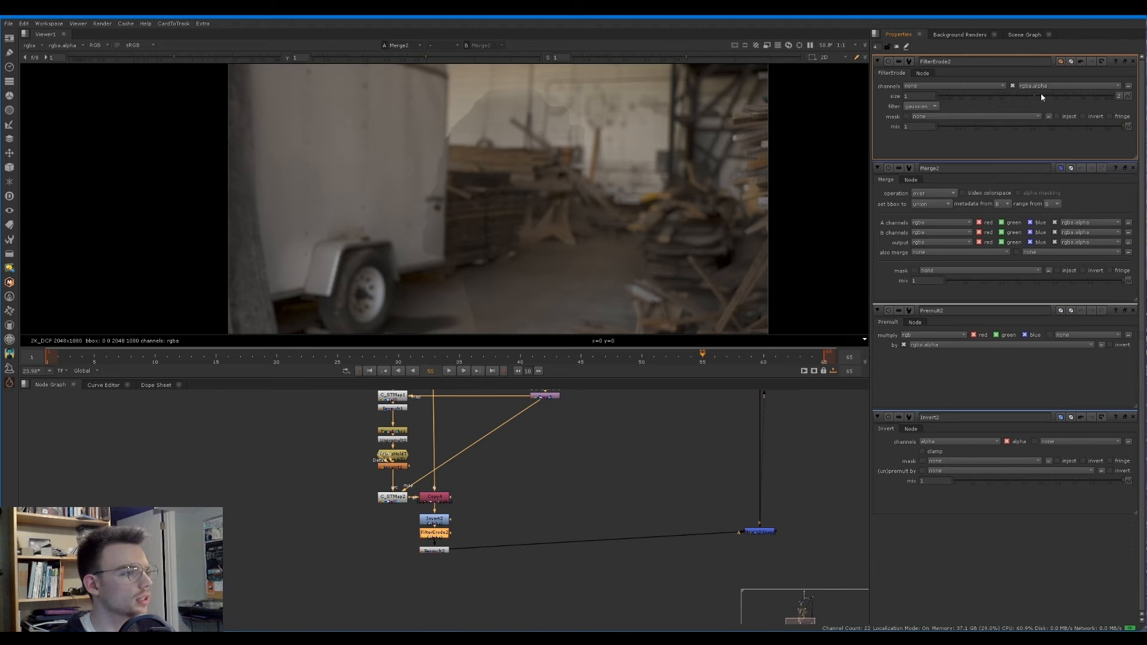
pyautogui.moveTo(1041, 93); pyautogui.dragTo(981, 92)
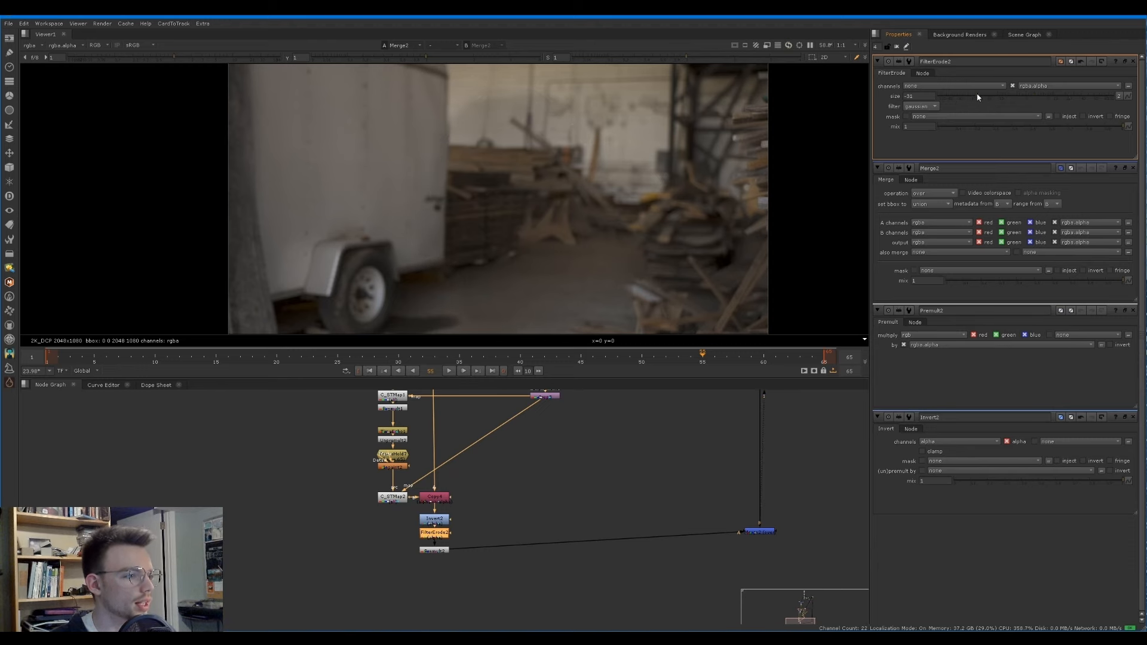
pyautogui.scroll(-1, 461, 204)
pyautogui.press('l')
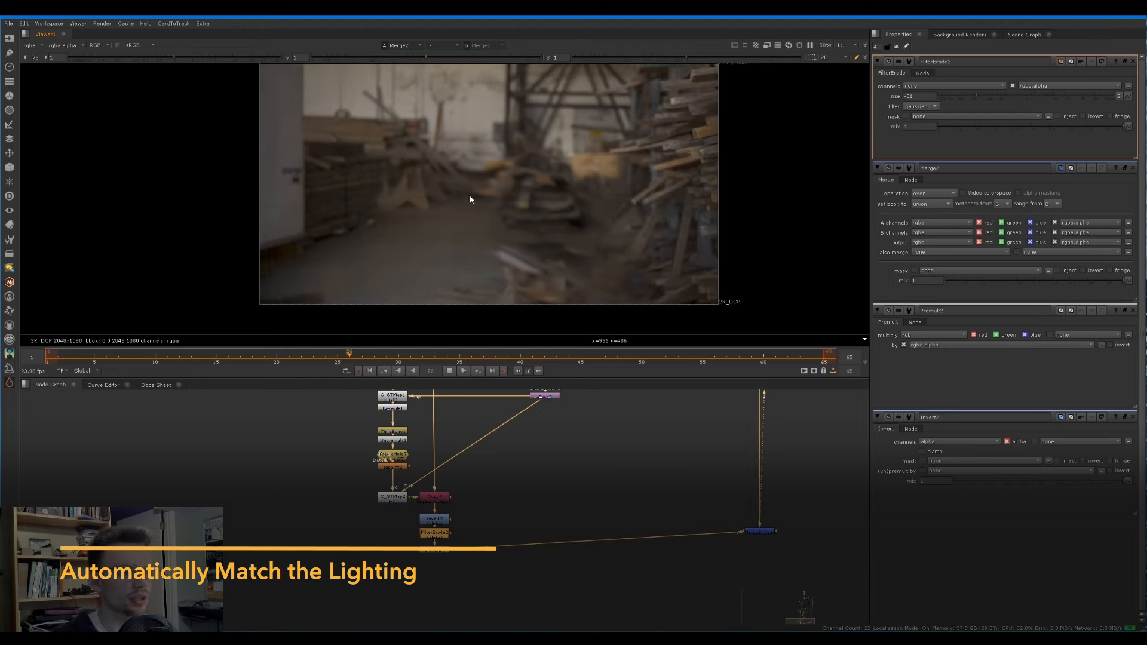
pyautogui.press('k')
# Step: View the original Read footage and scrub through the shot to examine how its lighting changes
pyautogui.scroll(-3, 576, 431)
pyautogui.moveTo(576, 430); pyautogui.dragTo(541, 480, button='middle')
pyautogui.scroll(-1, 540, 485)
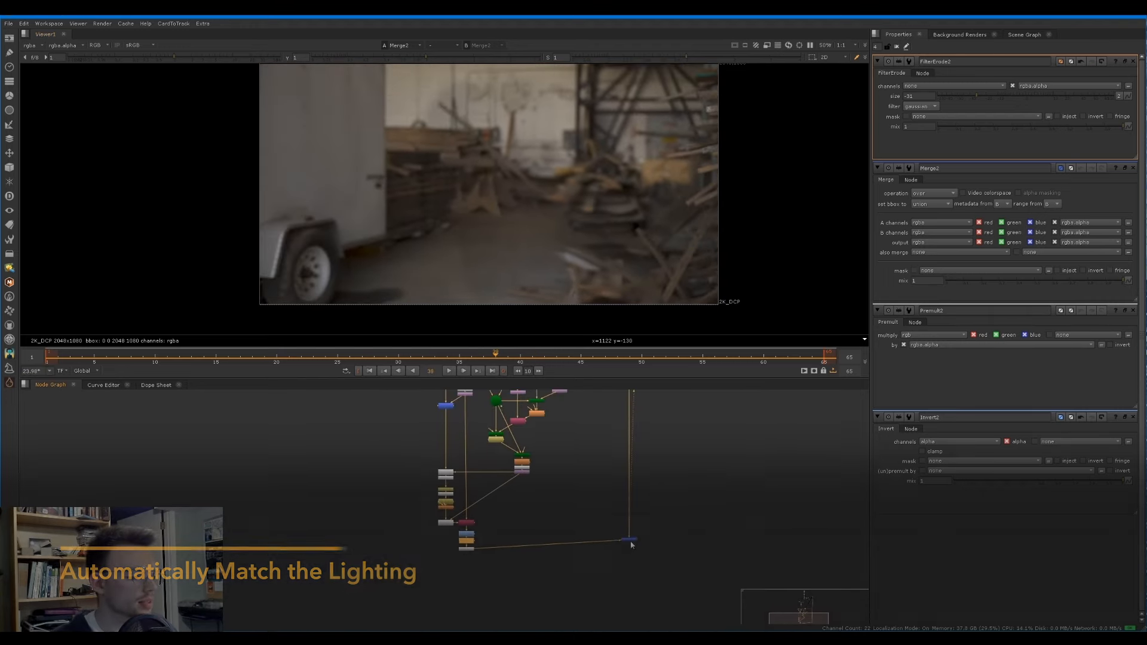
pyautogui.moveTo(630, 539); pyautogui.dragTo(631, 548)
pyautogui.moveTo(579, 524); pyautogui.dragTo(560, 632, button='middle')
pyautogui.click(517, 450)
pyautogui.press('1')
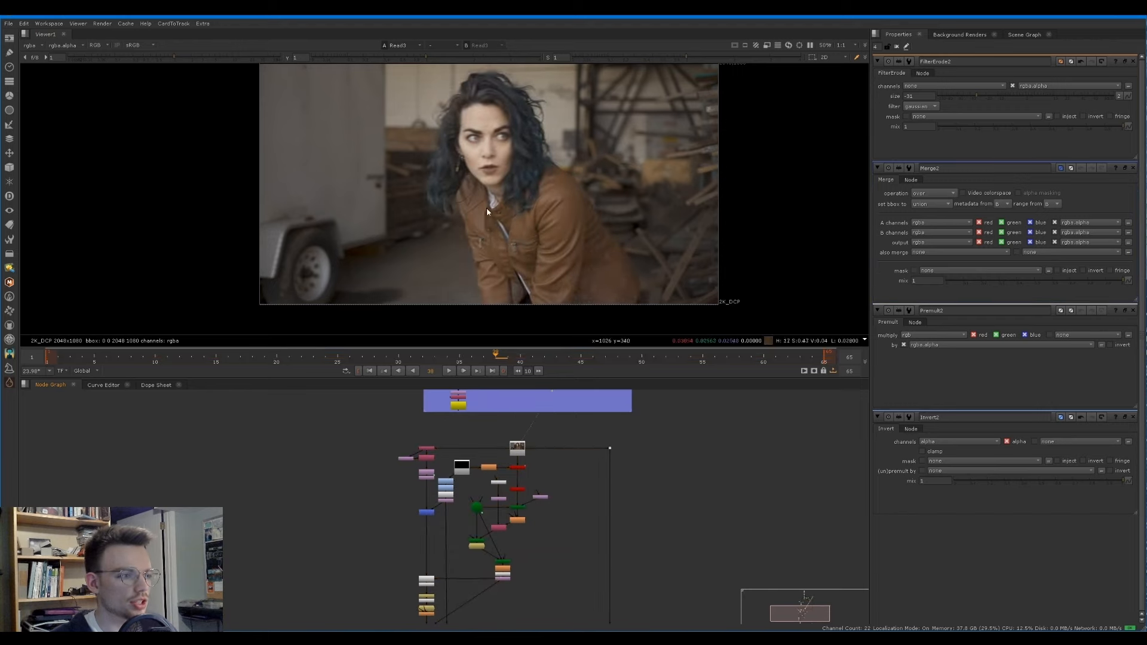
pyautogui.moveTo(486, 207); pyautogui.dragTo(441, 222, button='middle')
pyautogui.moveTo(198, 359); pyautogui.dragTo(660, 284)
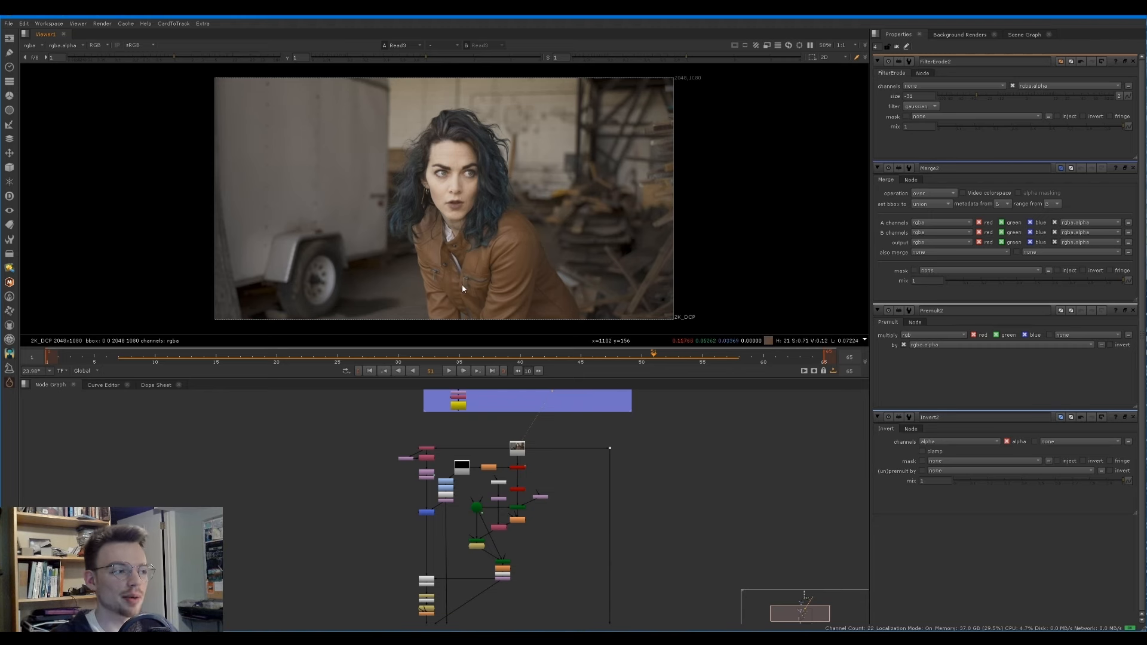
# Step: View Merge2 at the end of the graph and play it to compare the patch's lighting with the surrounding plate
pyautogui.scroll(5, 586, 476)
pyautogui.click(585, 476)
pyautogui.press('1')
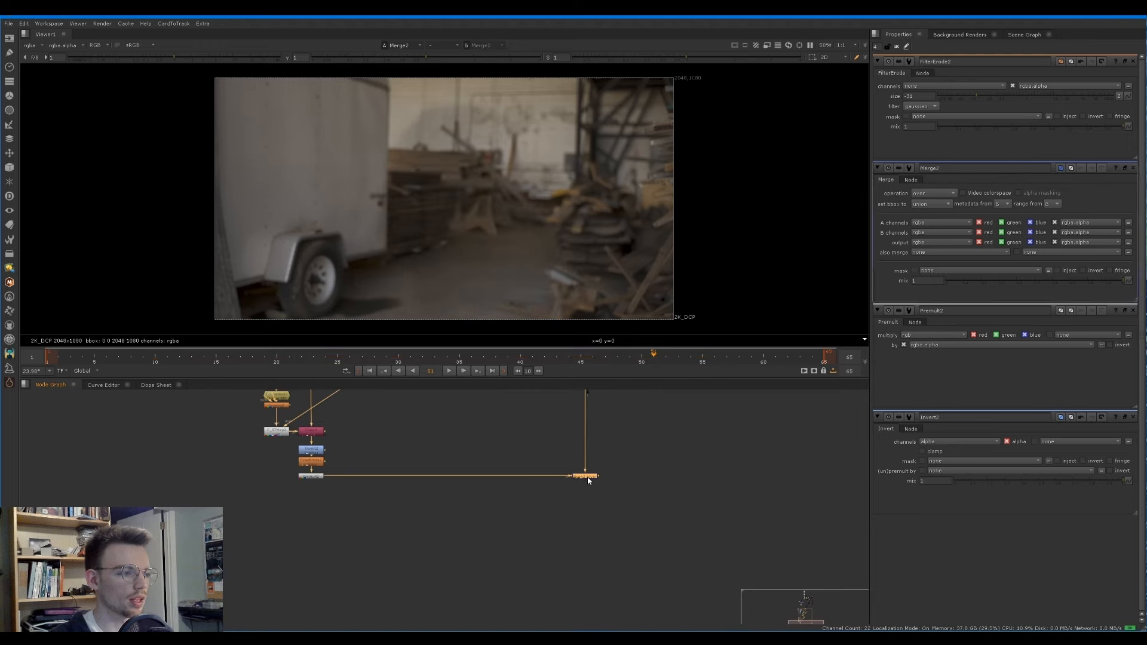
pyautogui.doubleClick(585, 477)
pyautogui.press('l')
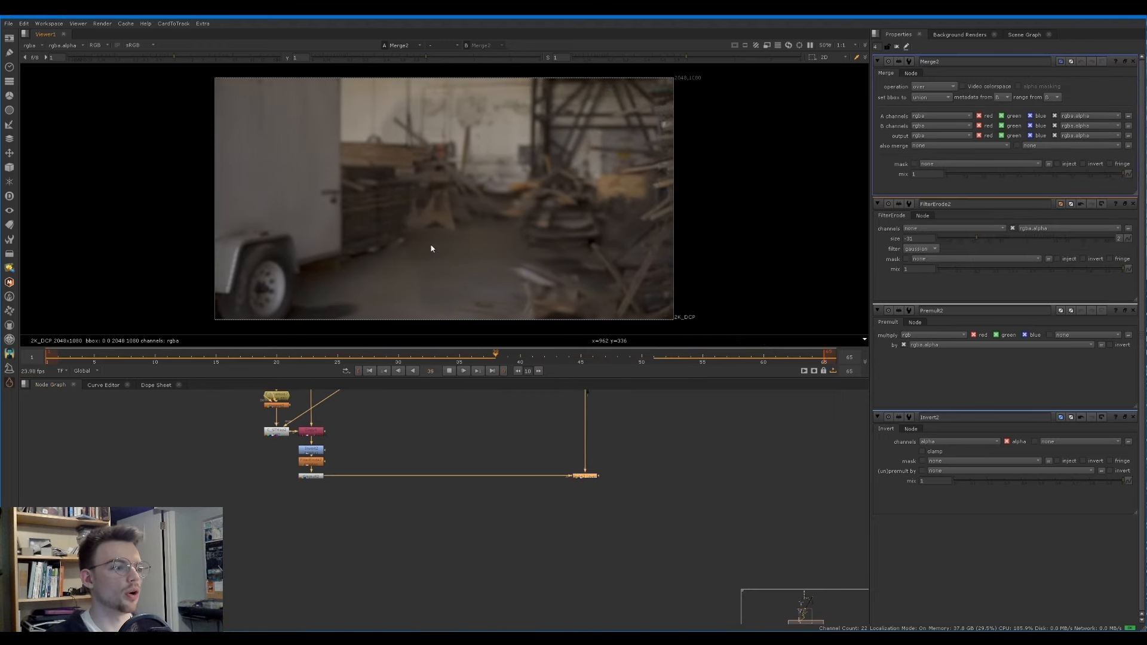
pyautogui.press('k')
# Step: Try brightening the patch with a Grade node before Merge2 at gain 1.2 and, on another frame, 1.42, and delete the node
pyautogui.click(530, 465)
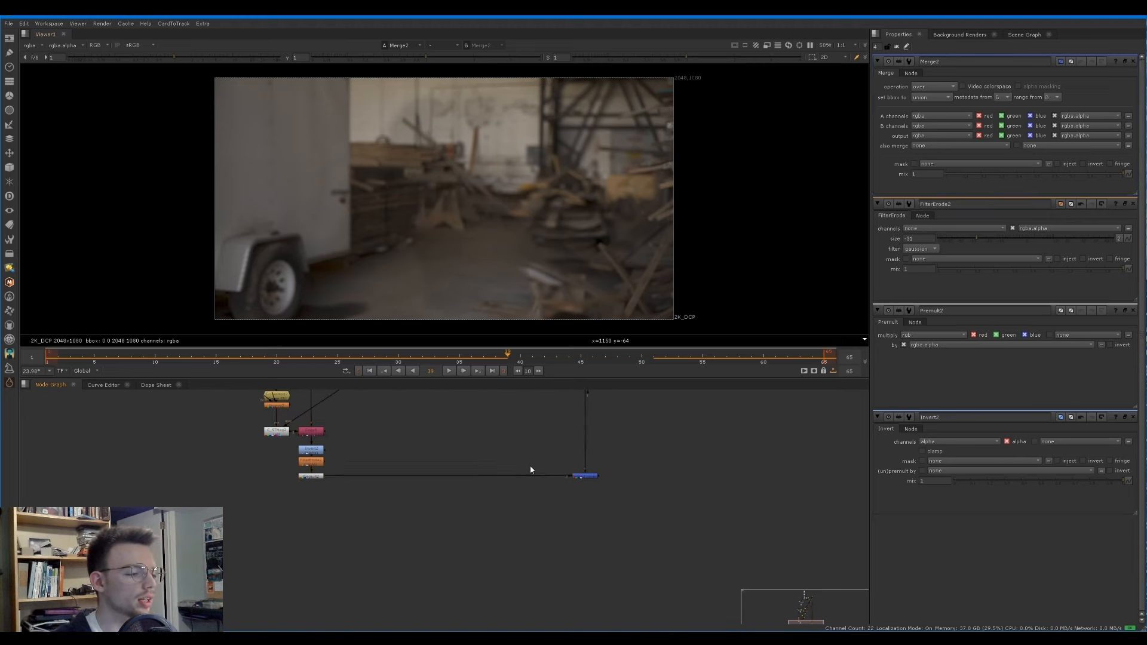
pyautogui.press('g')
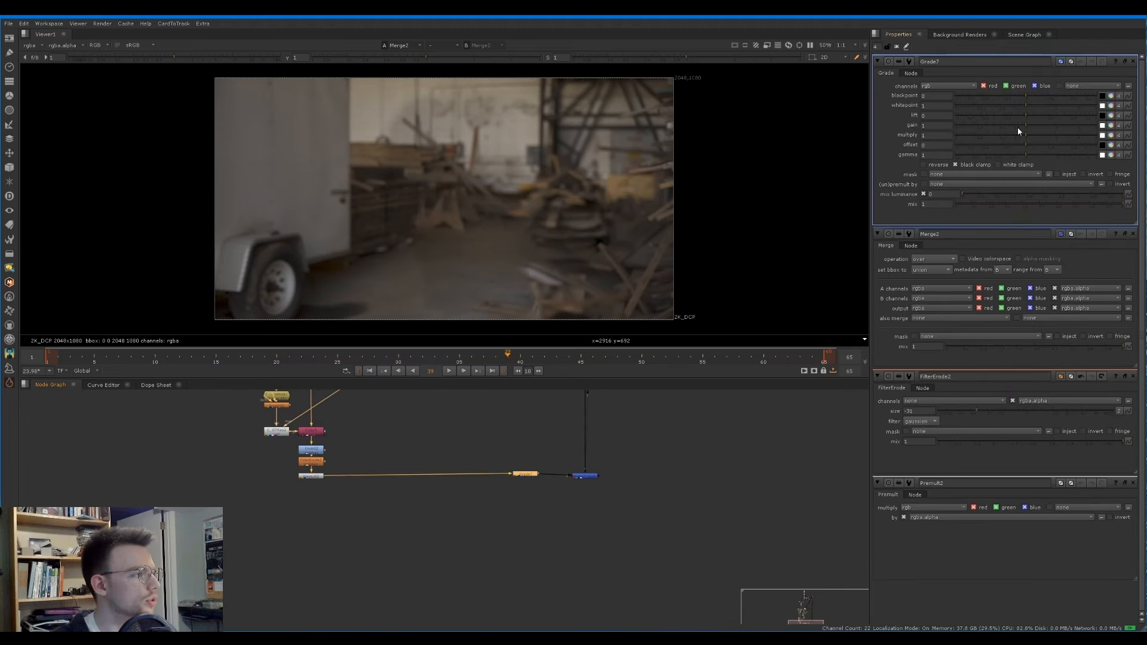
pyautogui.moveTo(1024, 124); pyautogui.dragTo(1032, 124)
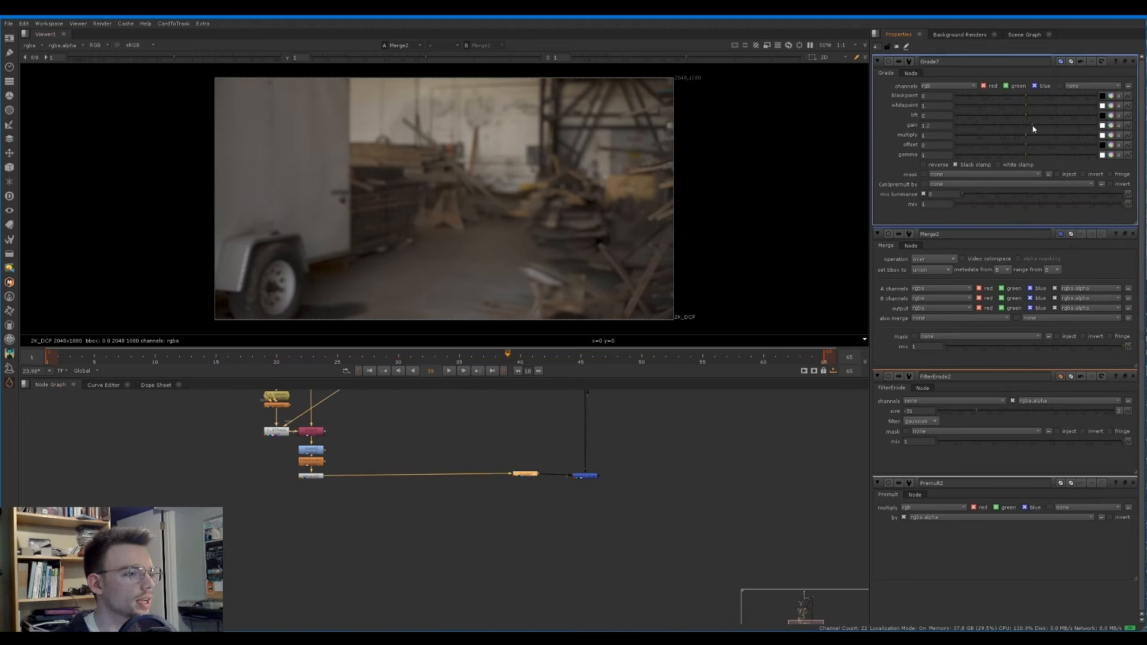
pyautogui.moveTo(598, 356); pyautogui.dragTo(727, 351)
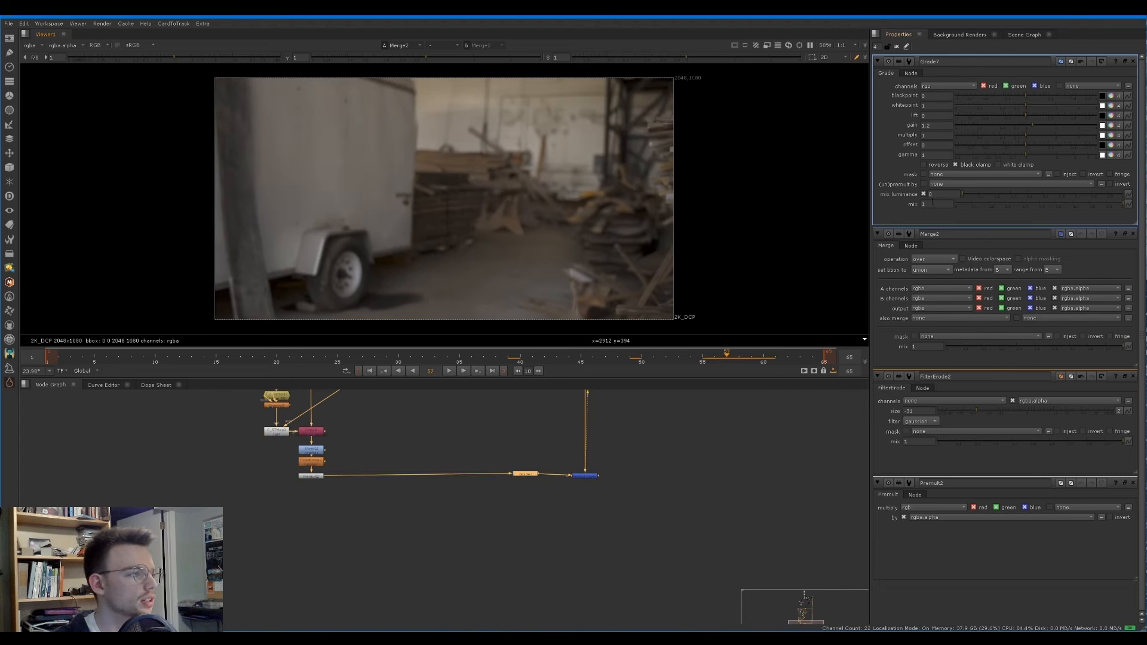
pyautogui.moveTo(1034, 127); pyautogui.dragTo(1040, 128)
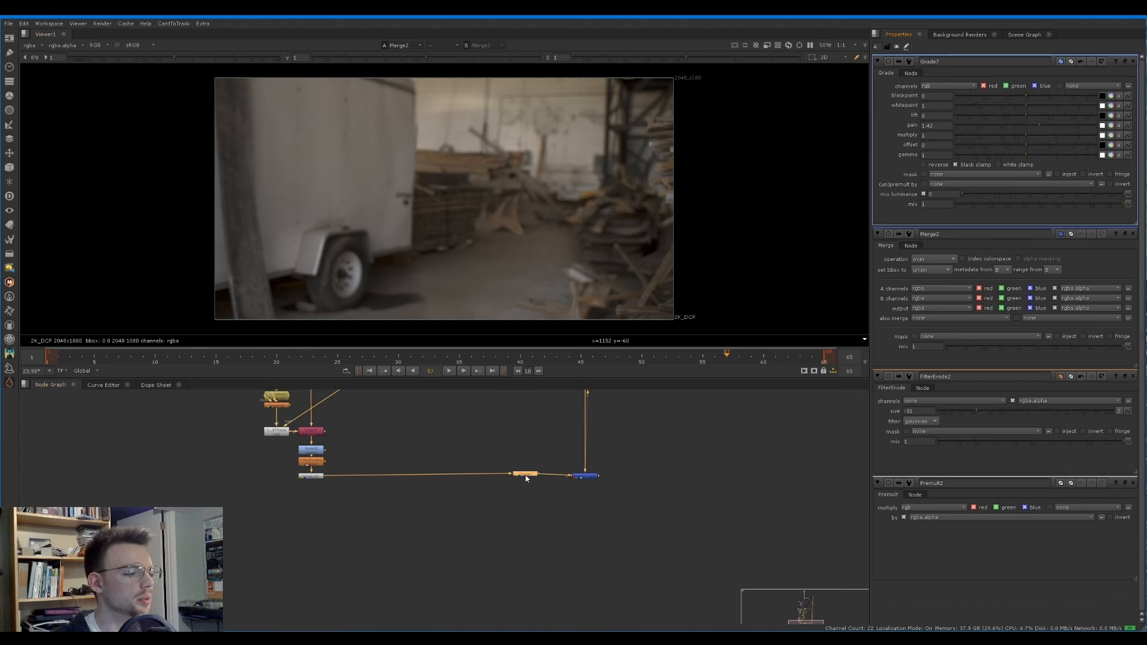
pyautogui.press('Delete')
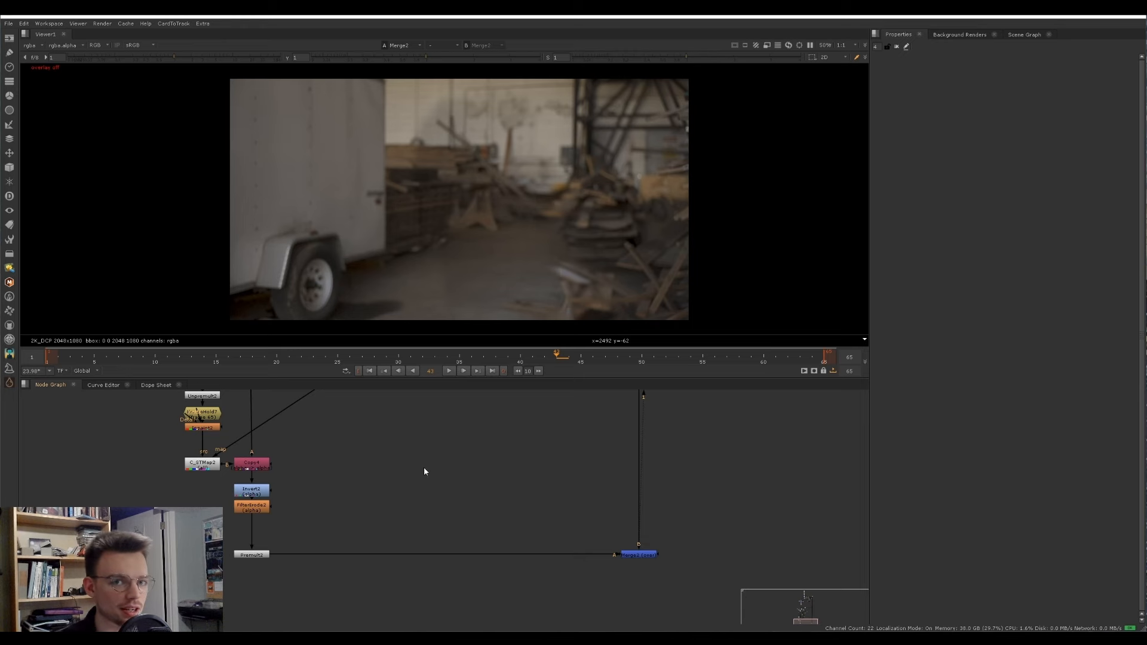
# Step: Try a fresh Grade node between Premult2 and Merge2 with multiply at 1.3, and delete it
pyautogui.moveTo(424, 468); pyautogui.dragTo(368, 495, button='middle')
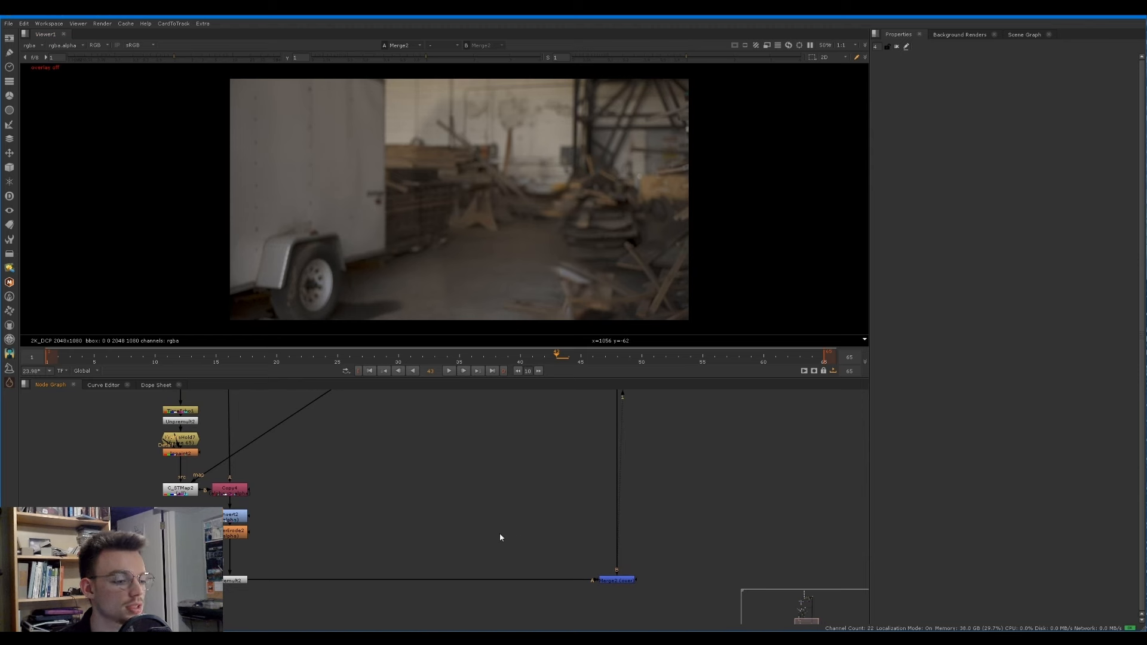
pyautogui.moveTo(467, 523); pyautogui.dragTo(470, 581)
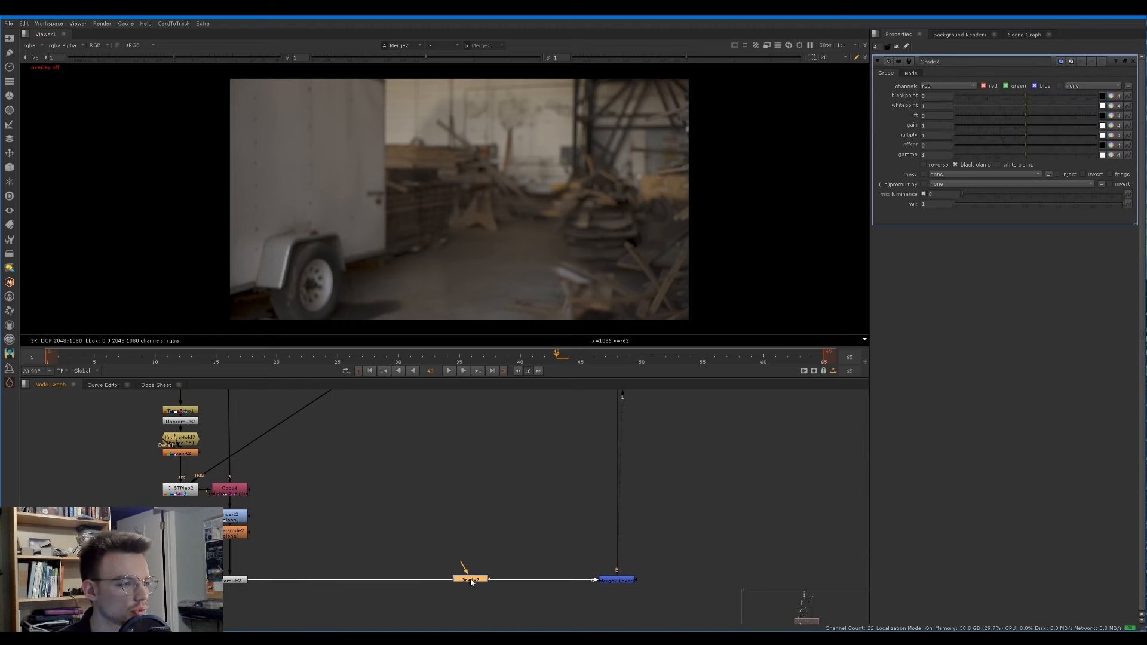
pyautogui.moveTo(1033, 141); pyautogui.dragTo(1039, 138)
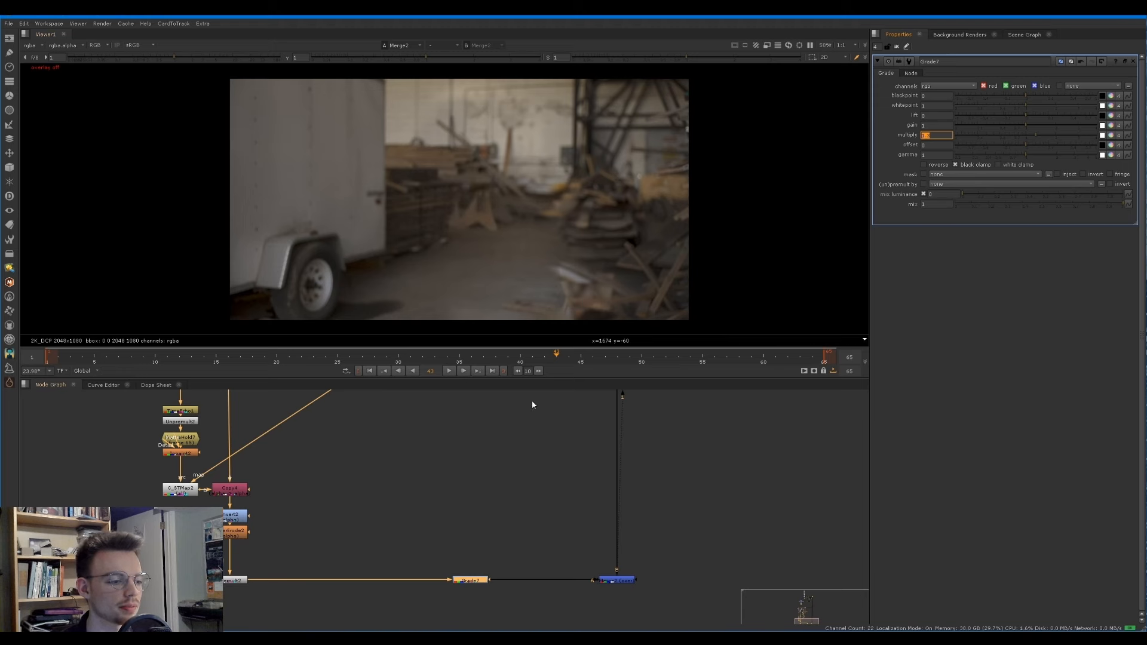
pyautogui.click(477, 582)
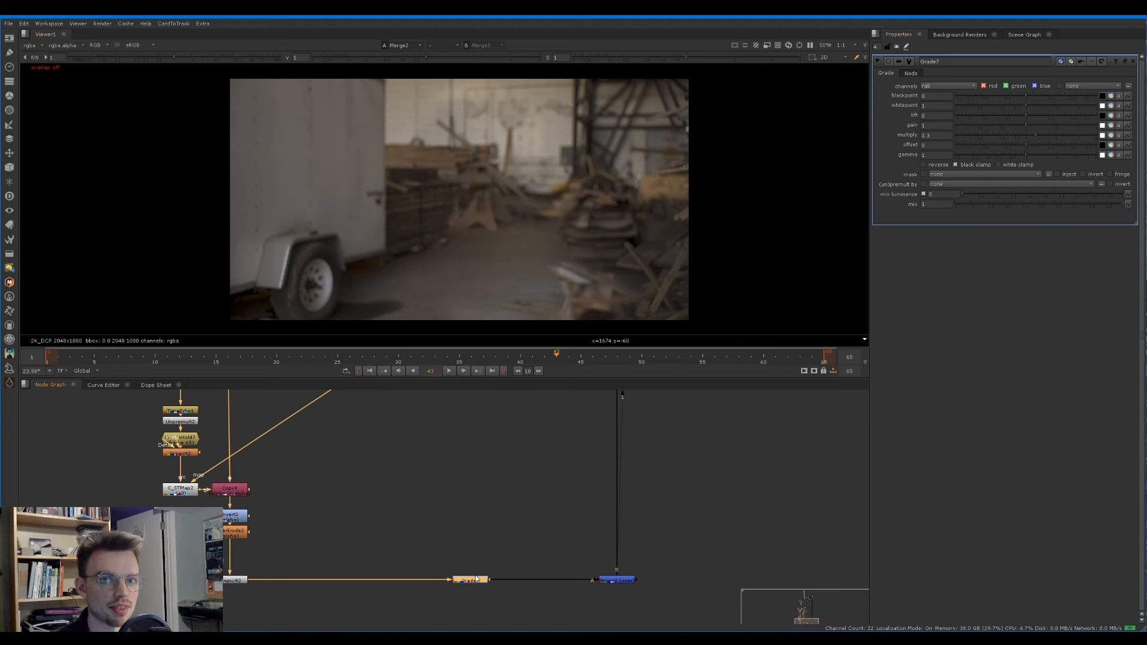
pyautogui.press('Delete')
# Step: Create an Inpaint node beside the Copy4 branch and place a second Inpaint node next to it
pyautogui.click(310, 509)
pyautogui.press('Tab')
pyautogui.write('inp')
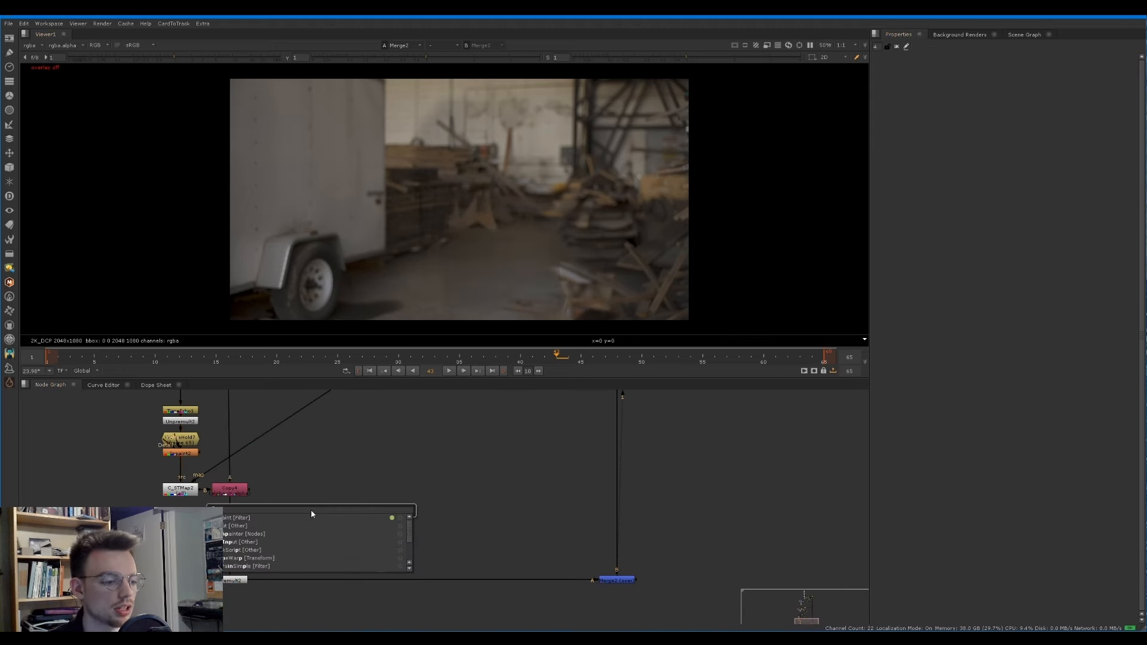
pyautogui.press('Return')
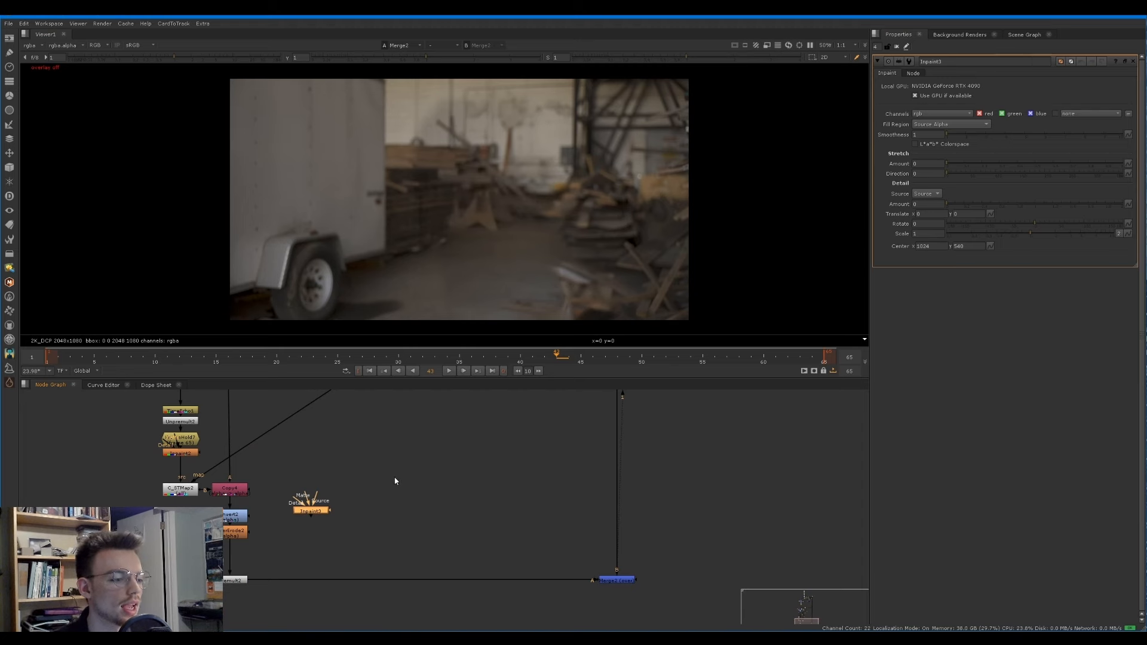
pyautogui.hotkey('ctrl', 'v')
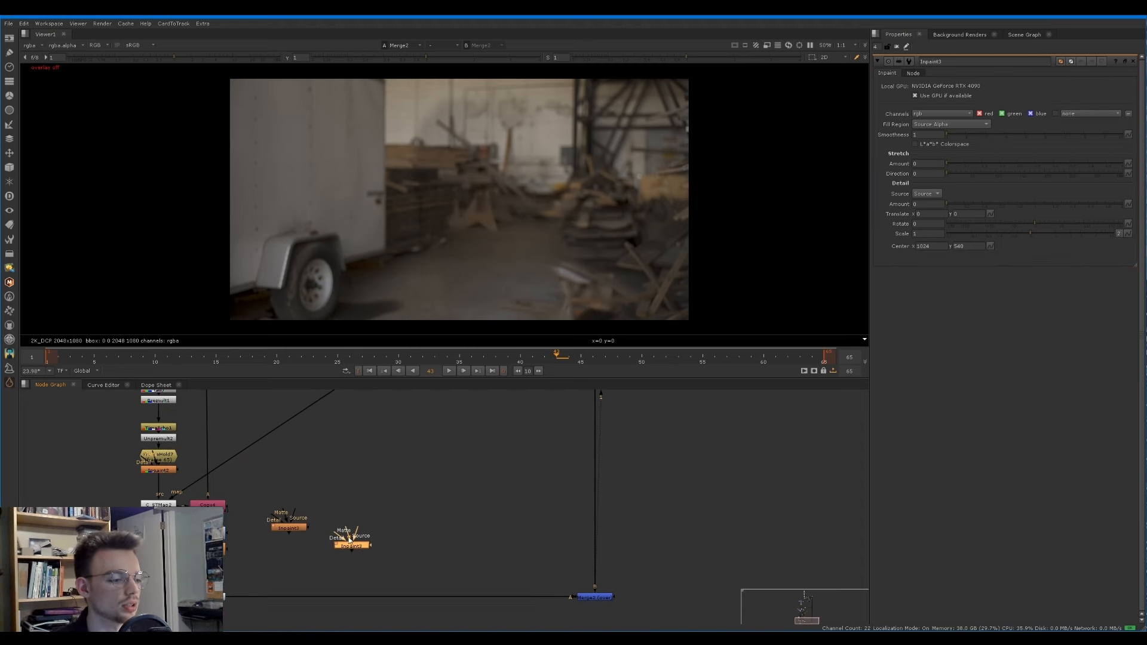
pyautogui.moveTo(352, 551); pyautogui.dragTo(409, 528)
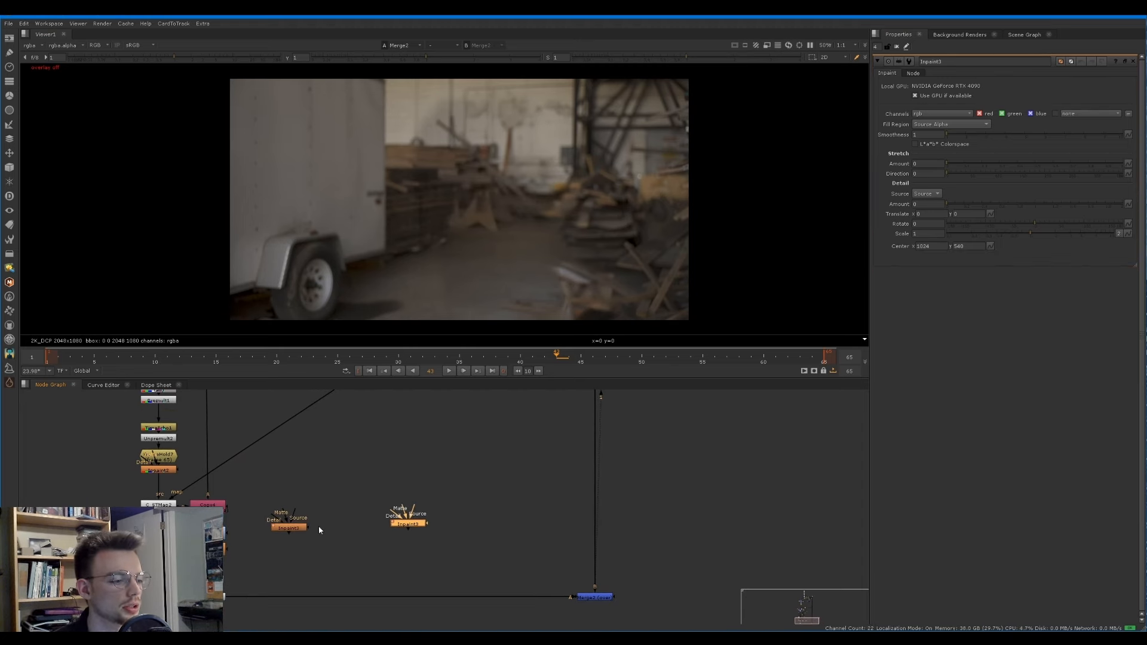
# Step: Set the Inpaint's Fill Region to Matte Alpha and connect the first Inpaint's Matte input to FilterErode2
pyautogui.moveTo(478, 454); pyautogui.dragTo(499, 476, button='middle')
pyautogui.click(948, 125)
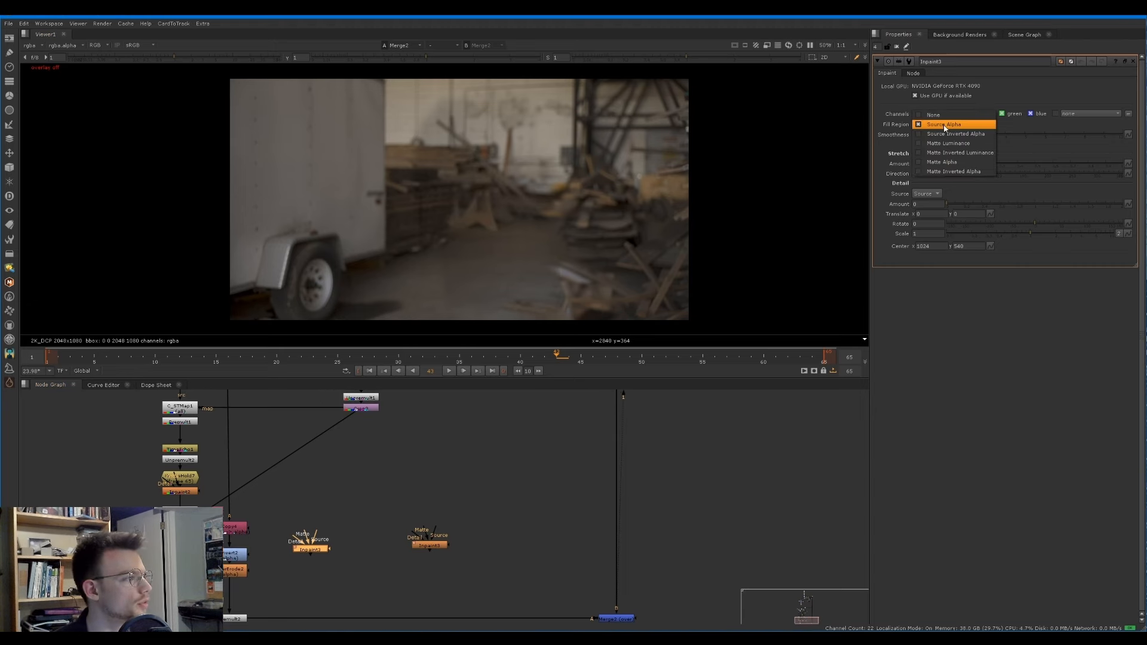
pyautogui.click(937, 164)
pyautogui.moveTo(299, 534); pyautogui.dragTo(239, 571)
# Step: View FilterErode2, inspect its alpha matte, and return to the colour image
pyautogui.click(235, 570)
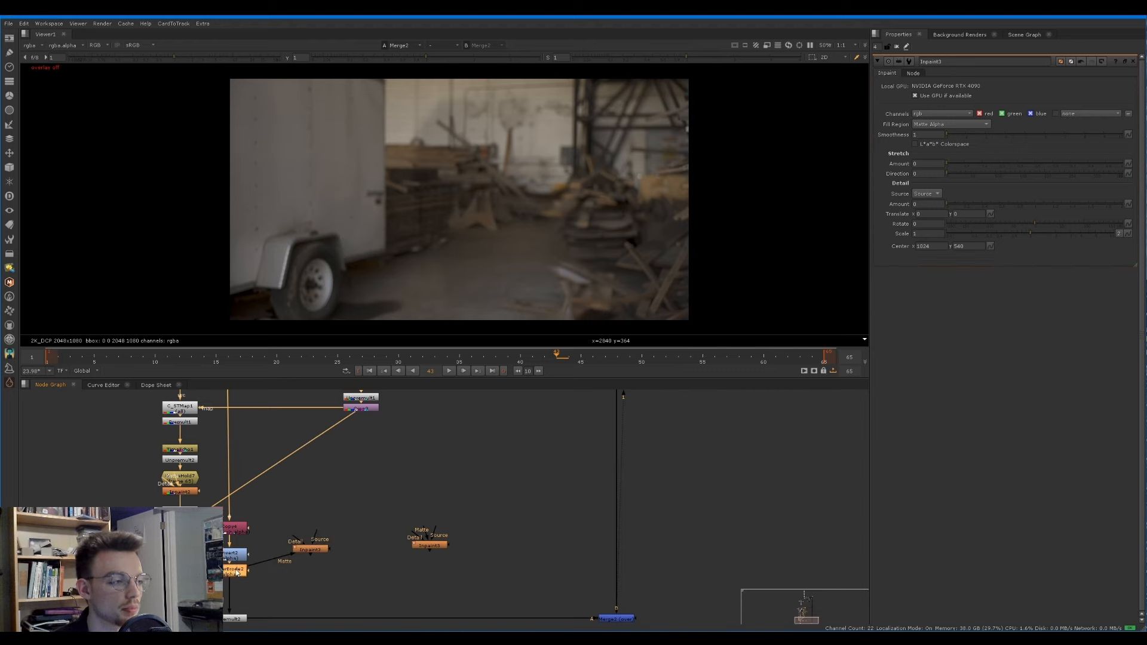
pyautogui.press('1')
pyautogui.press('a')
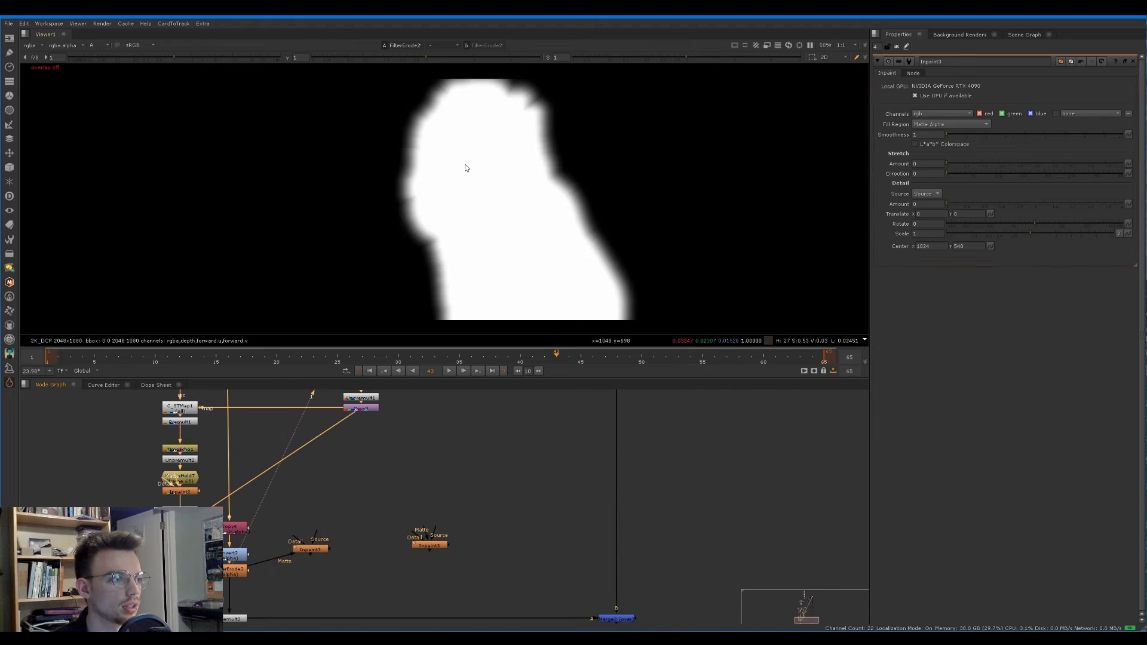
pyautogui.press('a')
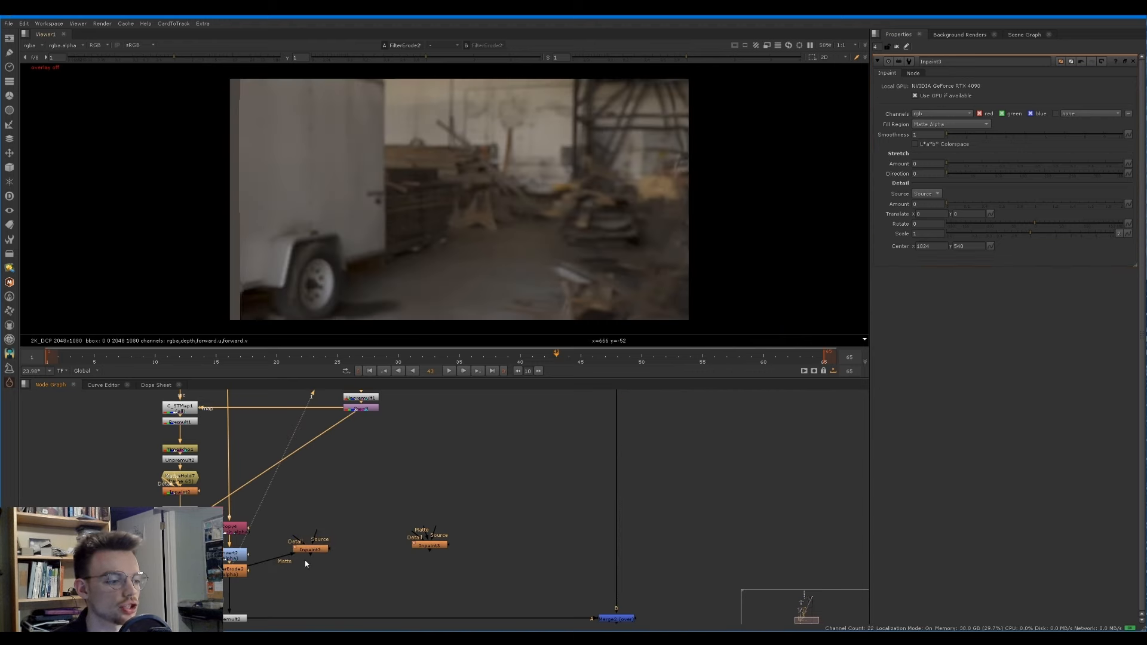
# Step: Feed FilterErode2 into the first Inpaint's Source and the second Inpaint's Matte, and insert a Dot in the plate line above Merge2
pyautogui.moveTo(312, 554); pyautogui.dragTo(240, 571)
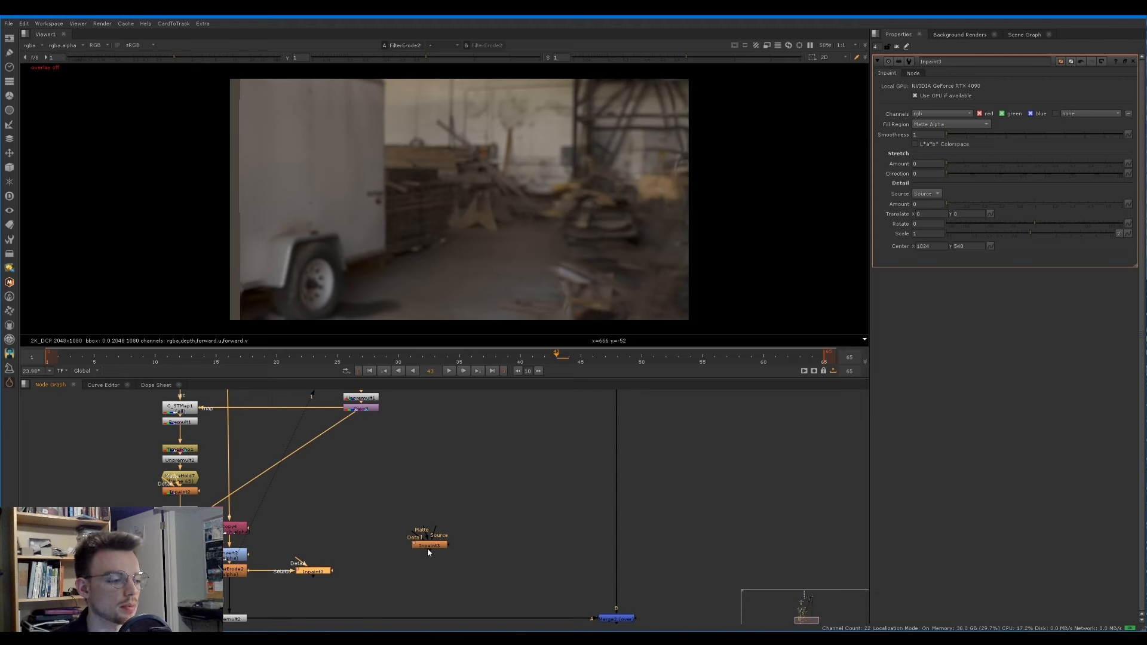
pyautogui.moveTo(423, 533); pyautogui.dragTo(232, 574)
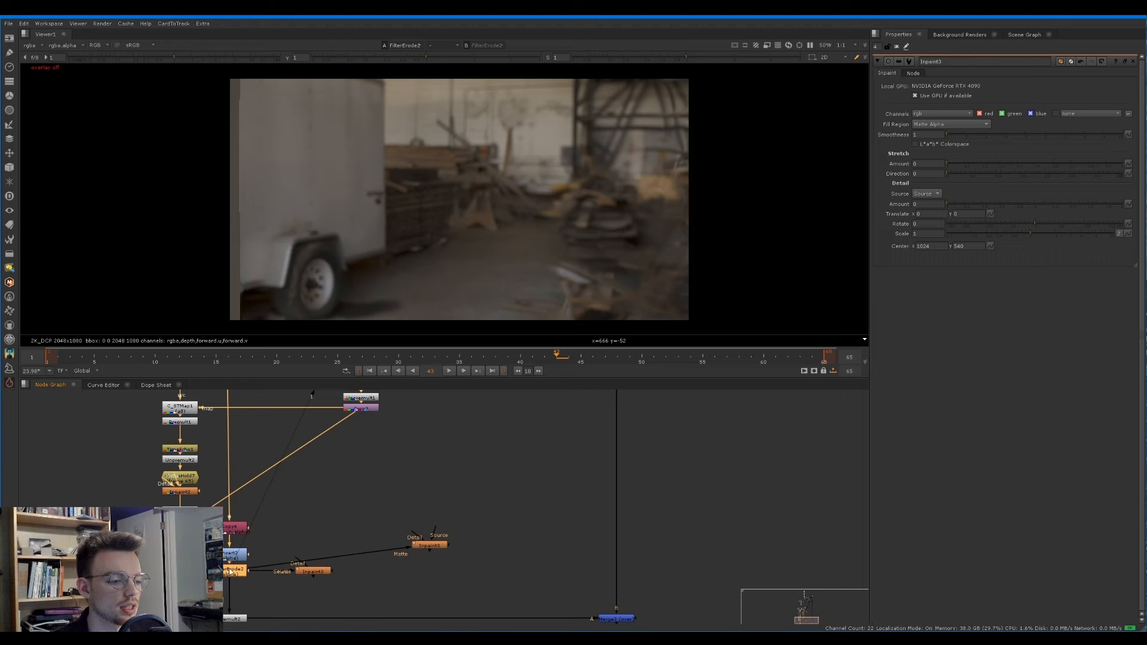
pyautogui.scroll(-2, 433, 543)
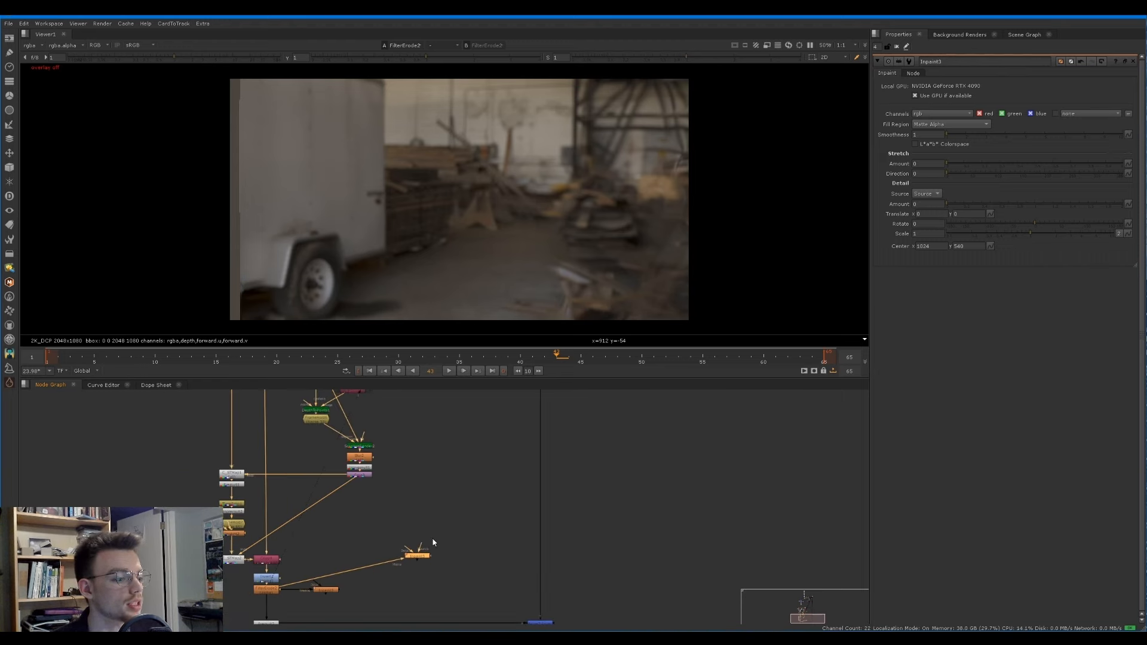
pyautogui.click(519, 524)
pyautogui.press('.')
pyautogui.moveTo(512, 526); pyautogui.dragTo(541, 530)
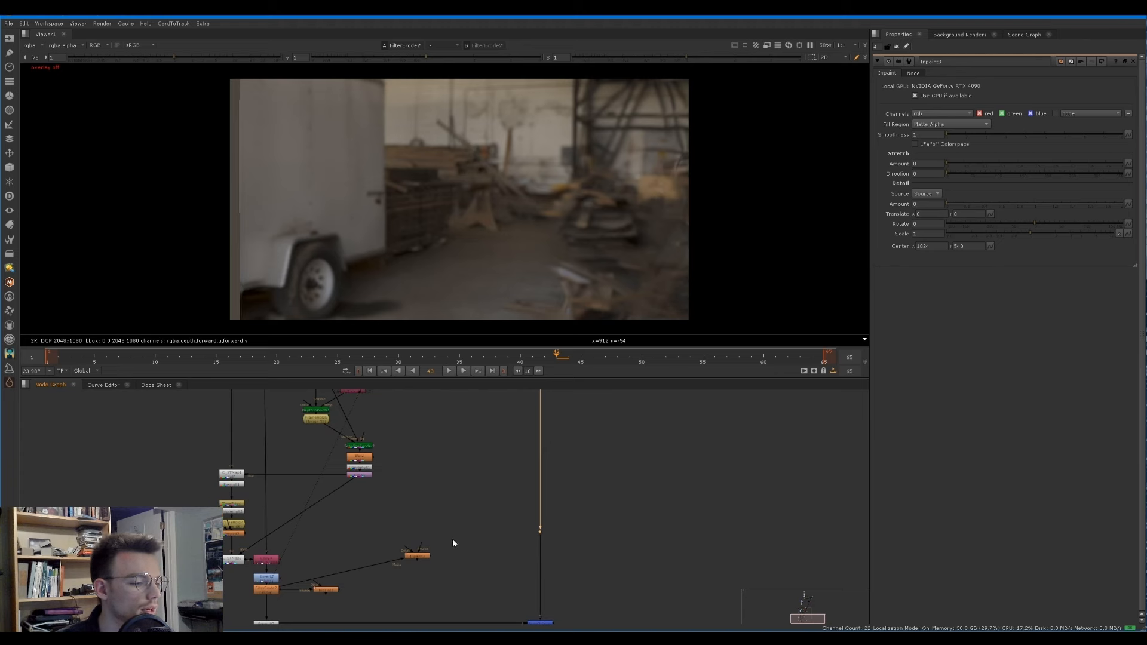
# Step: Connect the second Inpaint's Source to the Dot in the plate line and arrange both Inpaint nodes side by side below FilterErode2
pyautogui.moveTo(428, 549); pyautogui.dragTo(540, 533)
pyautogui.moveTo(474, 547); pyautogui.dragTo(480, 485, button='middle')
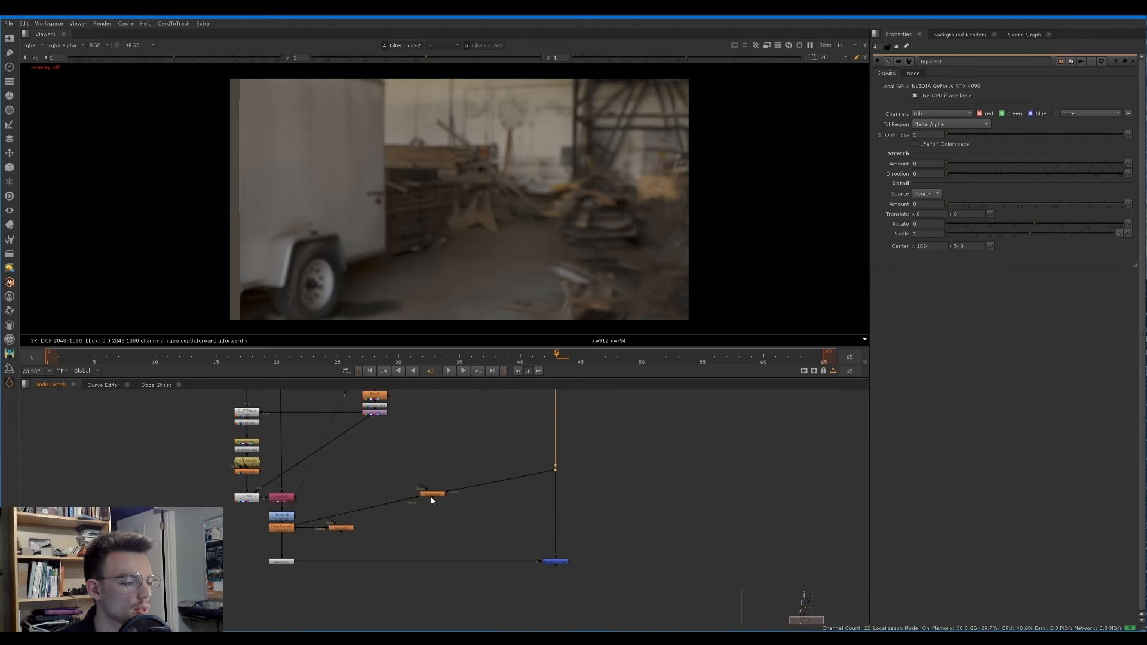
pyautogui.moveTo(432, 501); pyautogui.dragTo(455, 521)
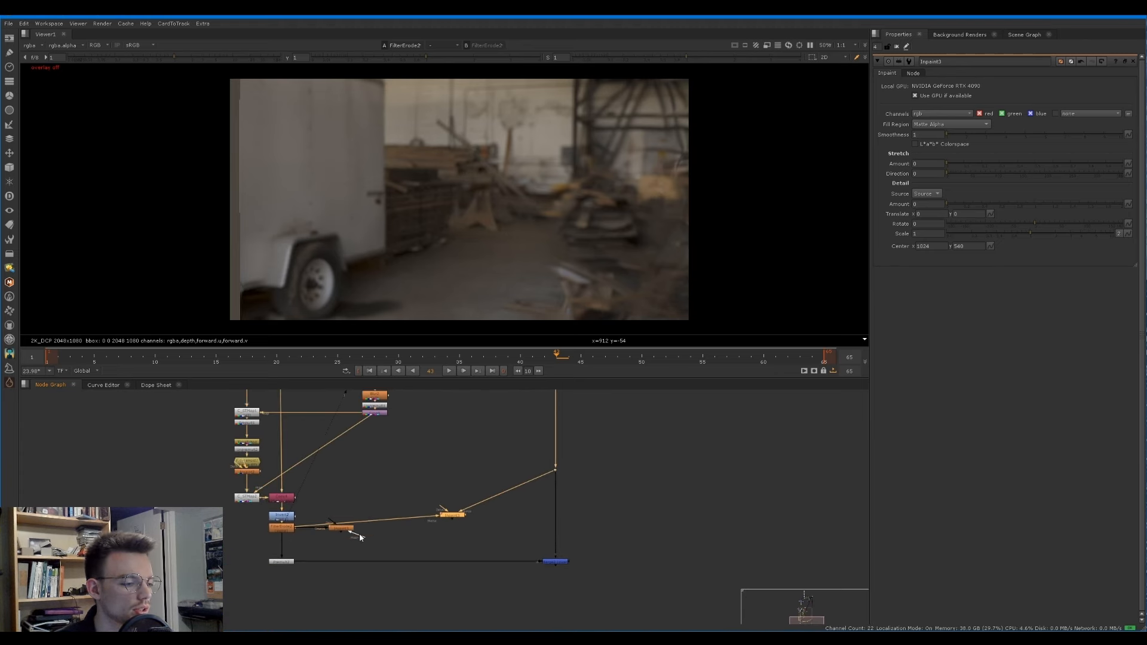
pyautogui.moveTo(341, 528); pyautogui.dragTo(369, 539)
pyautogui.moveTo(448, 516); pyautogui.dragTo(446, 541)
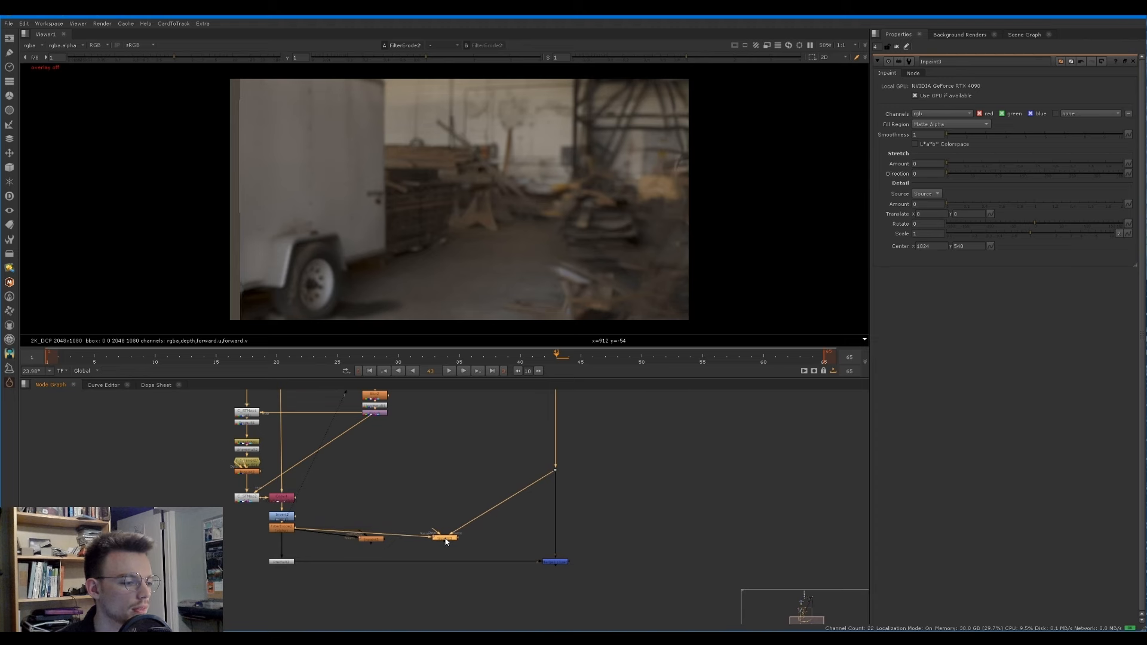
pyautogui.keyDown('alt'); pyautogui.moveTo(446, 542); pyautogui.dragTo(335, 529, button='middle'); pyautogui.keyUp('alt')
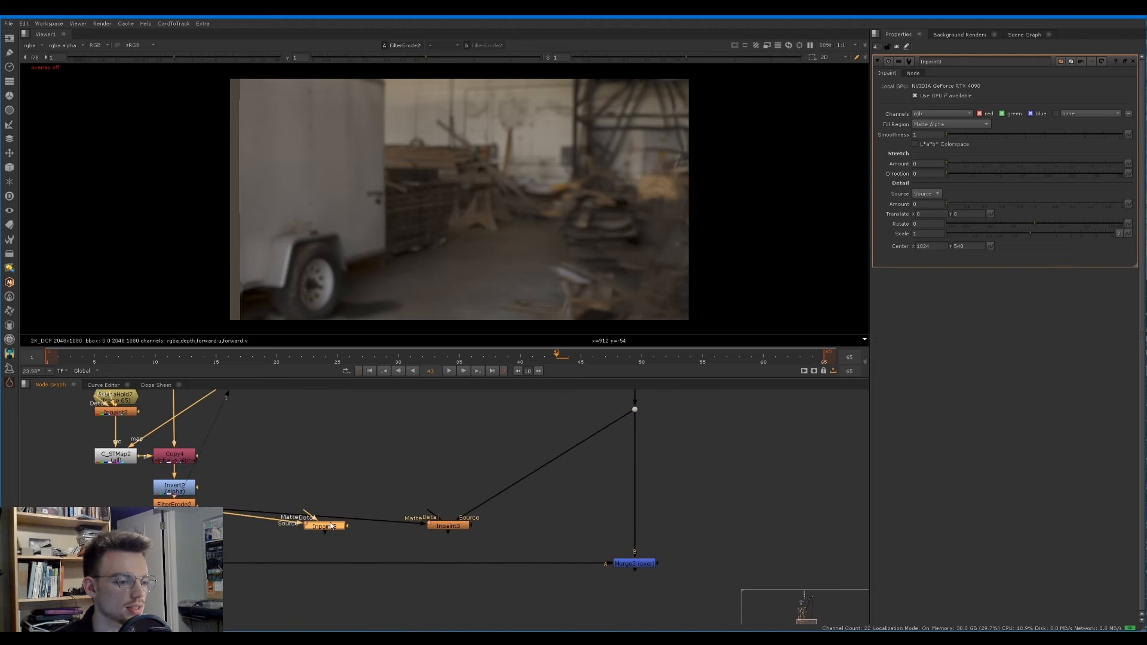
# Step: Compare the clean patch at Invert2 with the original plate at the Dot by switching between them in the viewer
pyautogui.click(180, 487)
pyautogui.press('1')
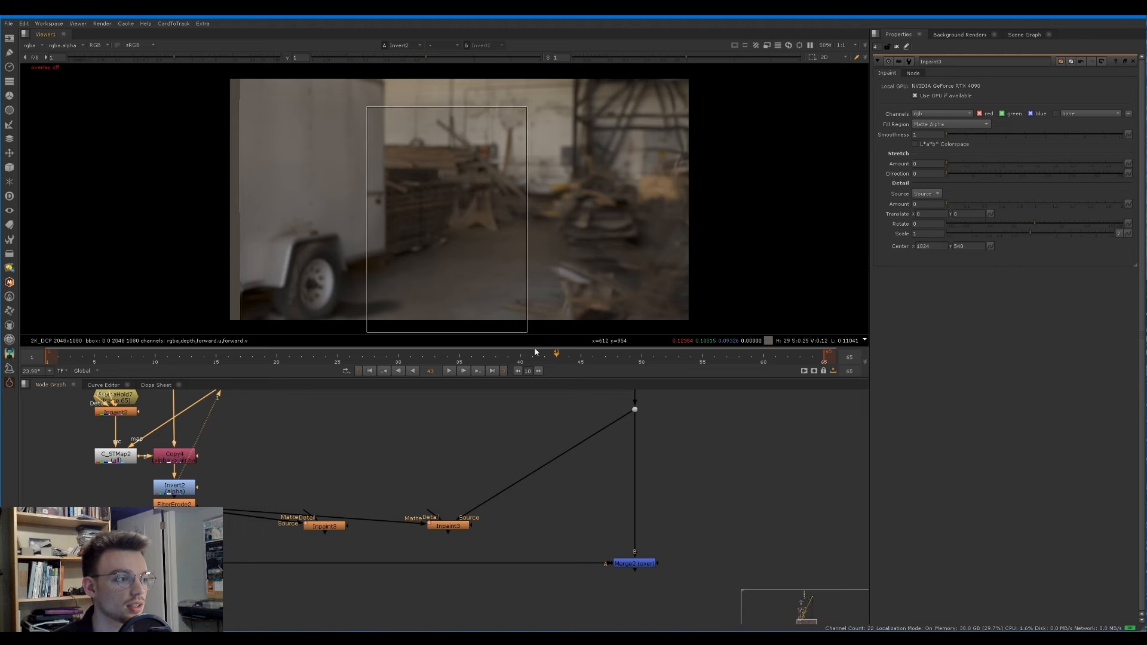
pyautogui.click(635, 410)
pyautogui.press('1')
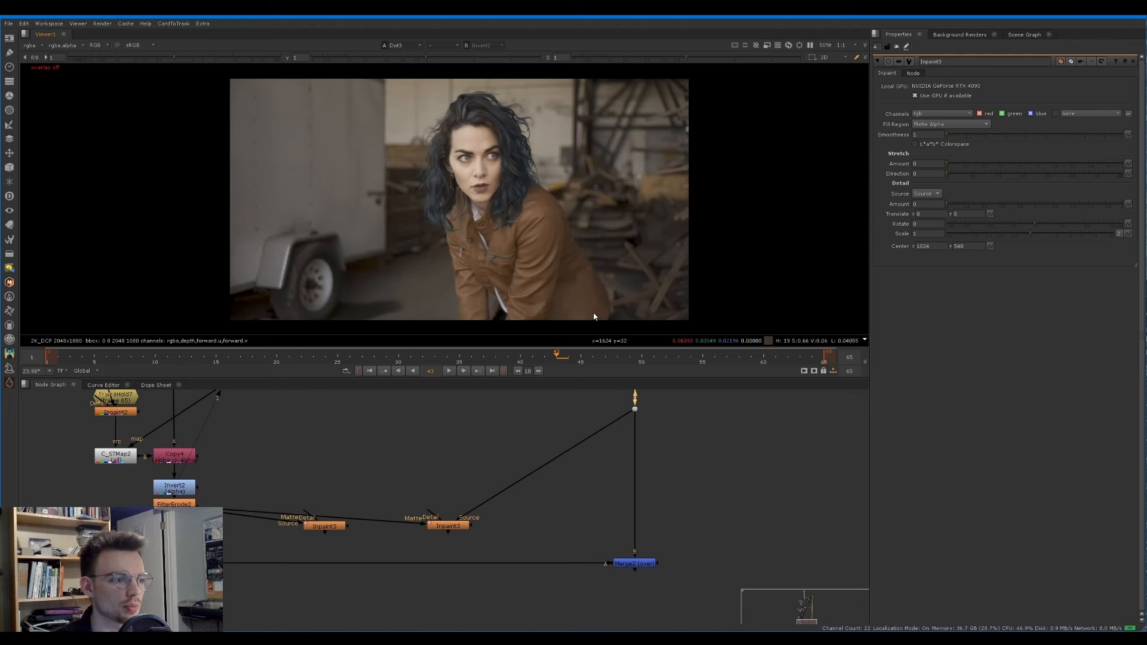
pyautogui.press('1')
pyautogui.press('2')
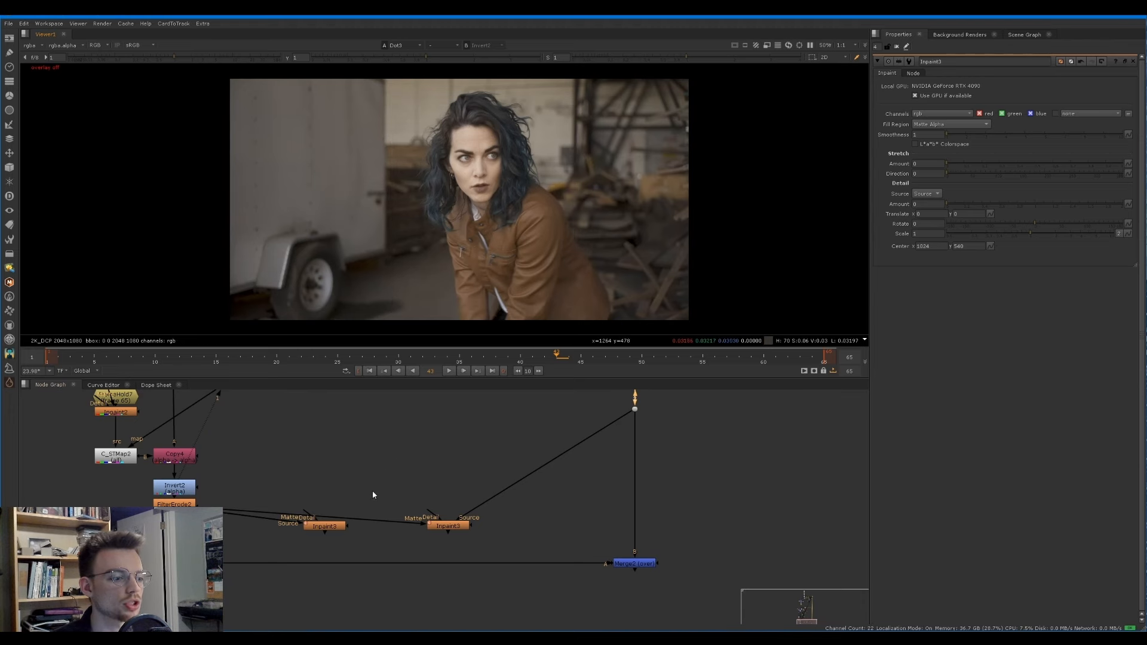
pyautogui.press('1')
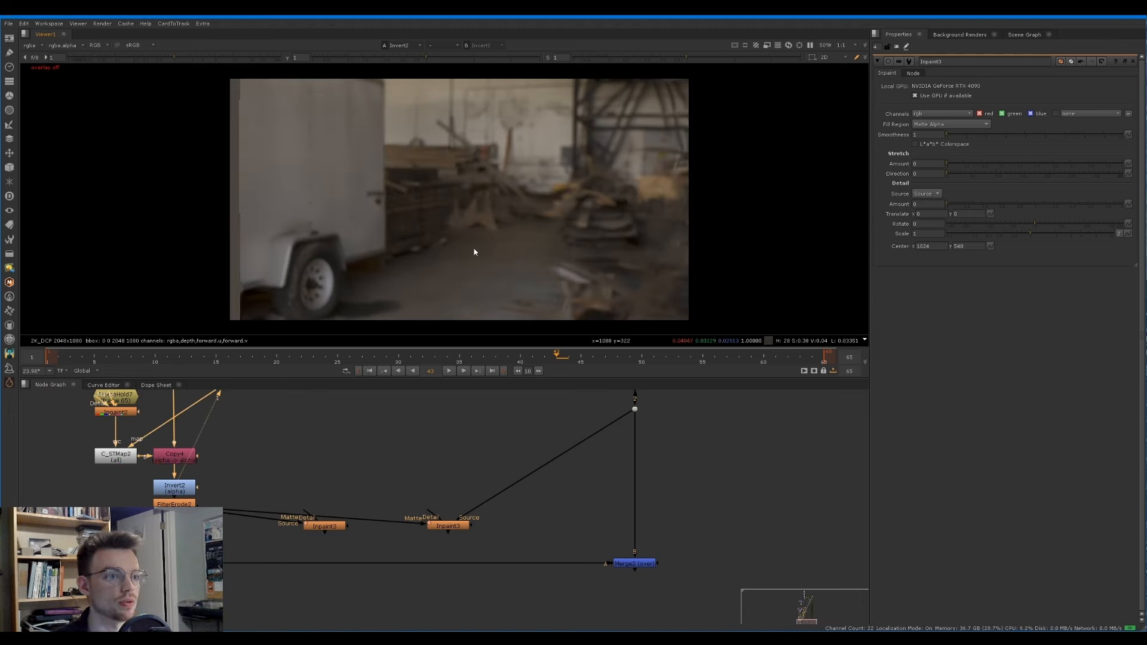
pyautogui.press('2')
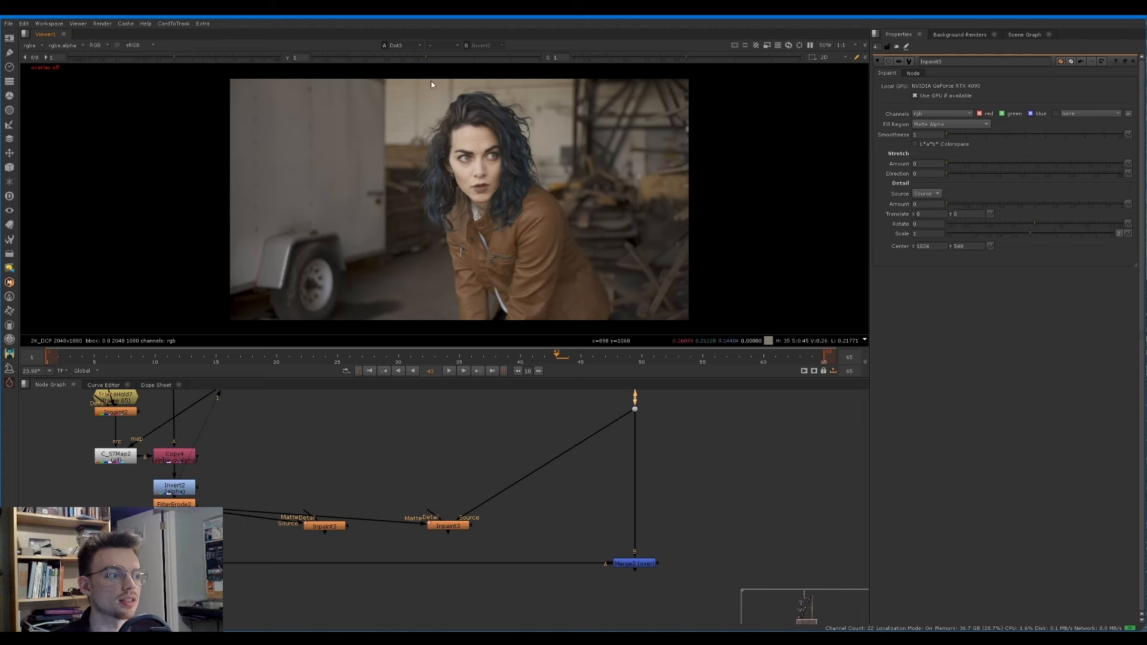
# Step: Compare the inpainted patch with the inpainted original plate, checking the lighting differences around the filled area
pyautogui.click(335, 527)
pyautogui.press('1')
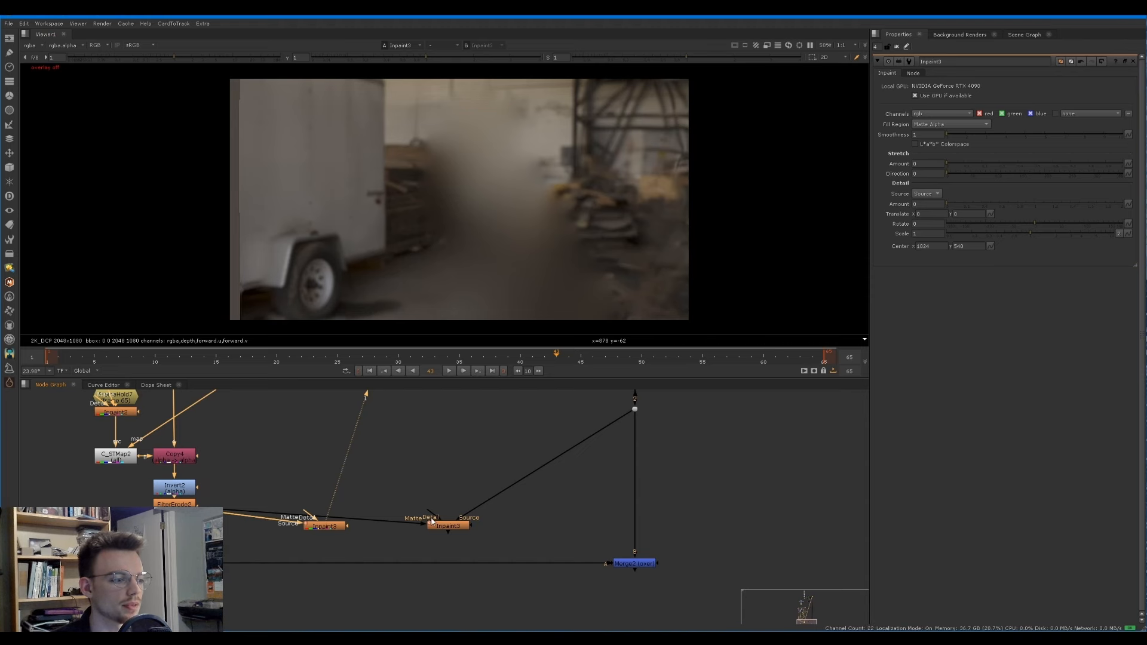
pyautogui.click(448, 526)
pyautogui.press('2')
pyautogui.press('1')
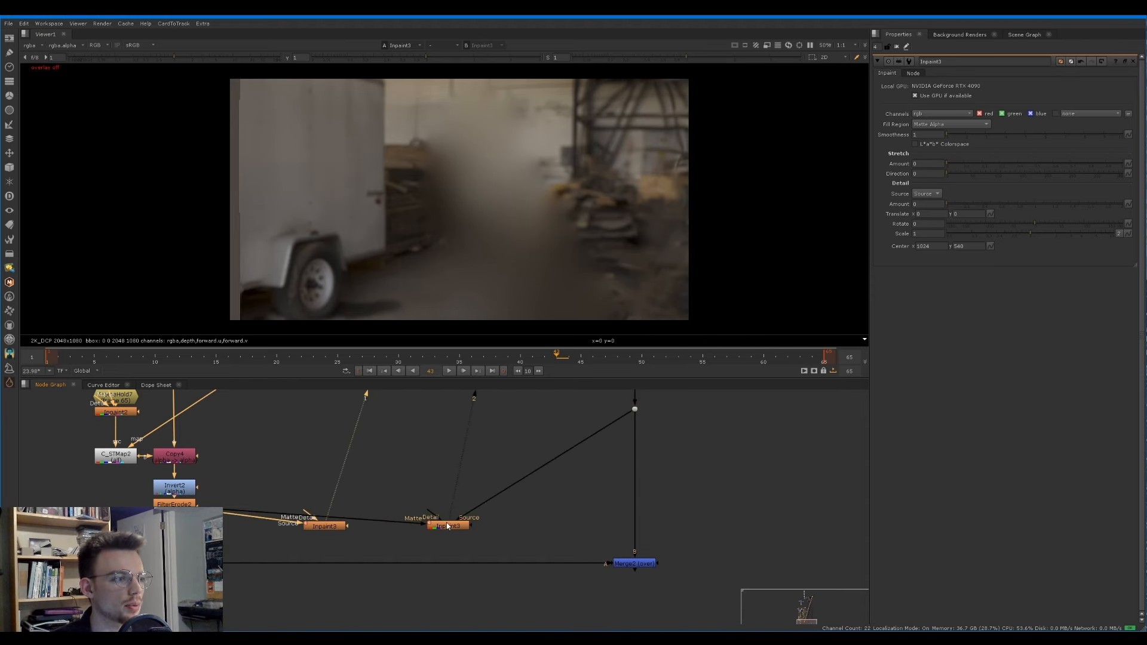
pyautogui.press('2')
pyautogui.press('1')
pyautogui.press('2')
pyautogui.press('1')
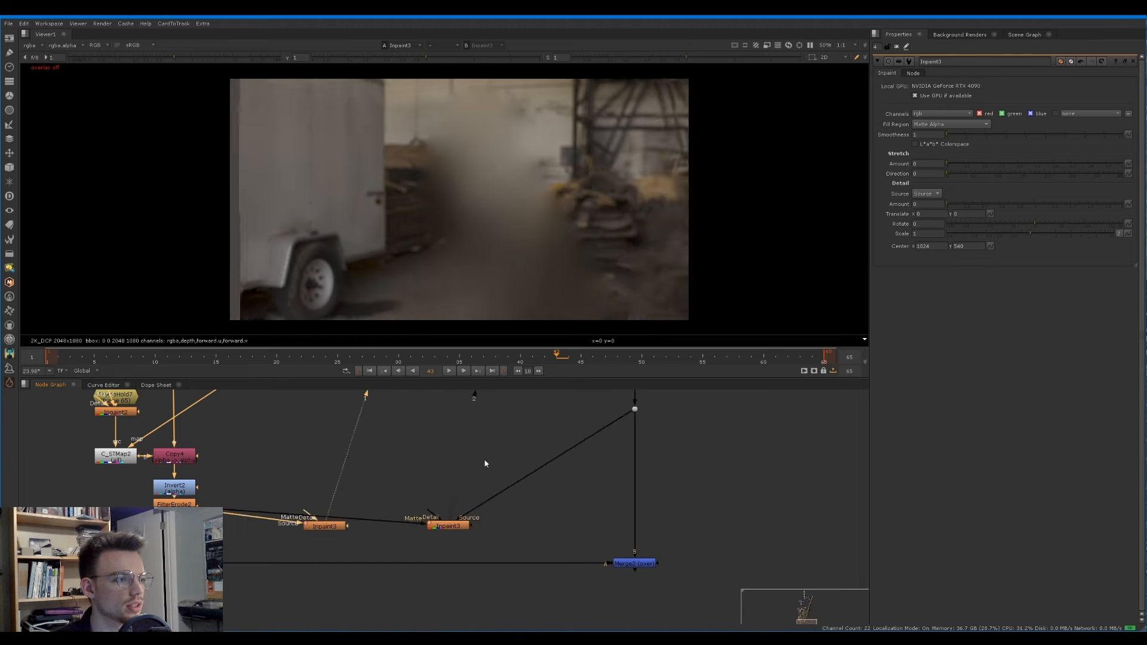
pyautogui.press('2')
pyautogui.press('1')
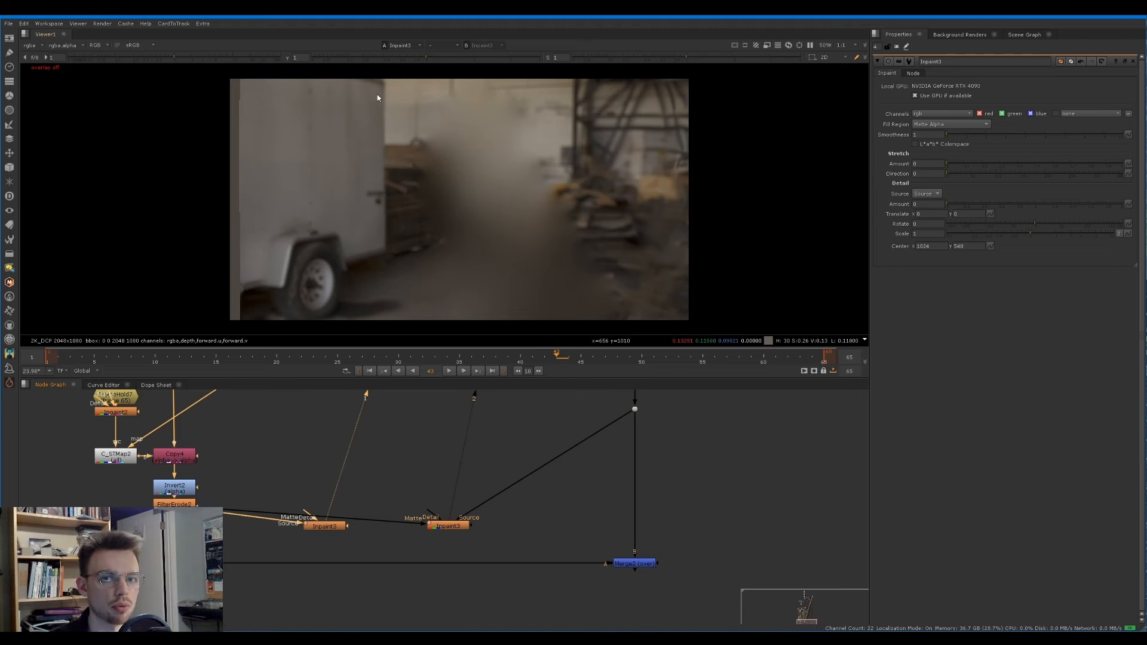
pyautogui.press('2')
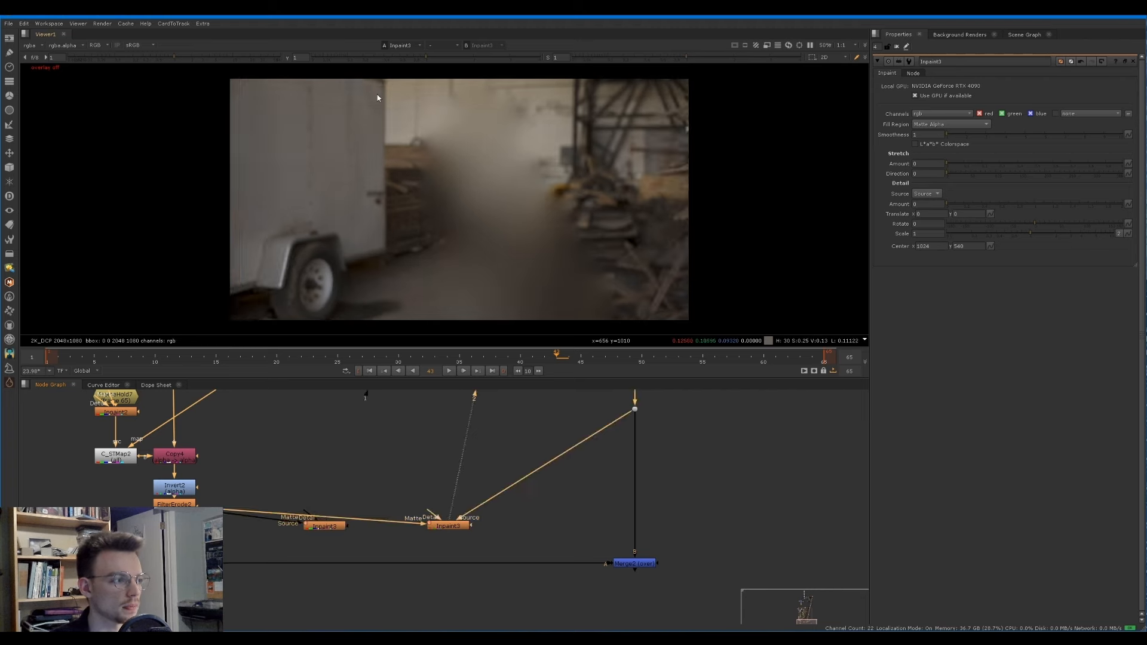
pyautogui.press('1')
pyautogui.press('2')
pyautogui.press('1')
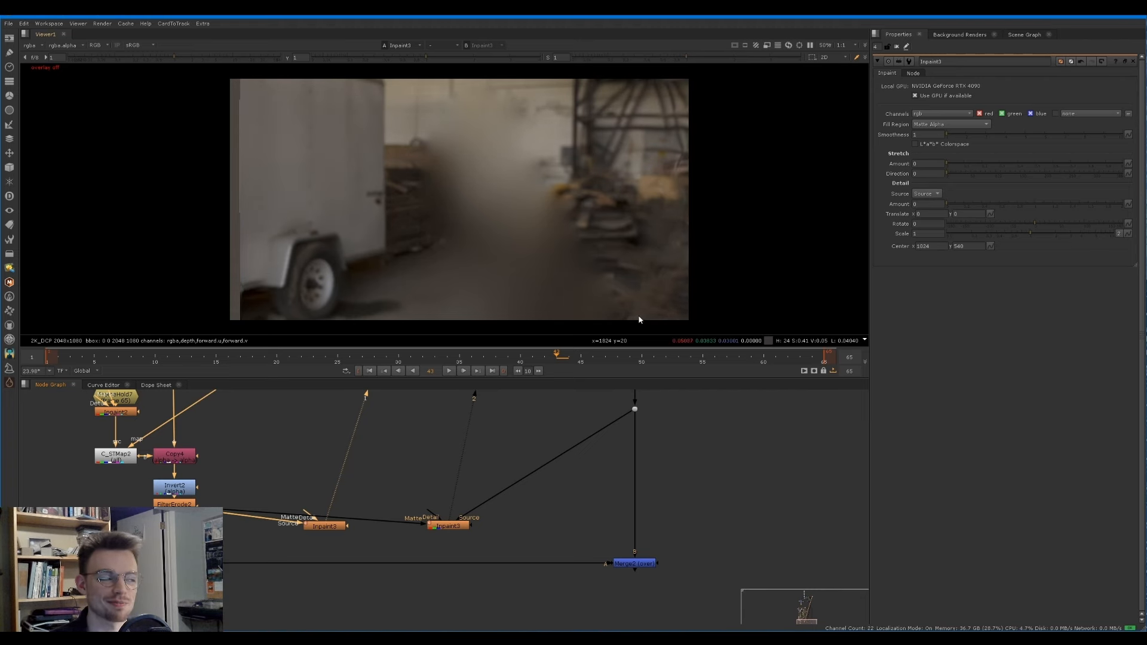
pyautogui.press('2')
pyautogui.press('1')
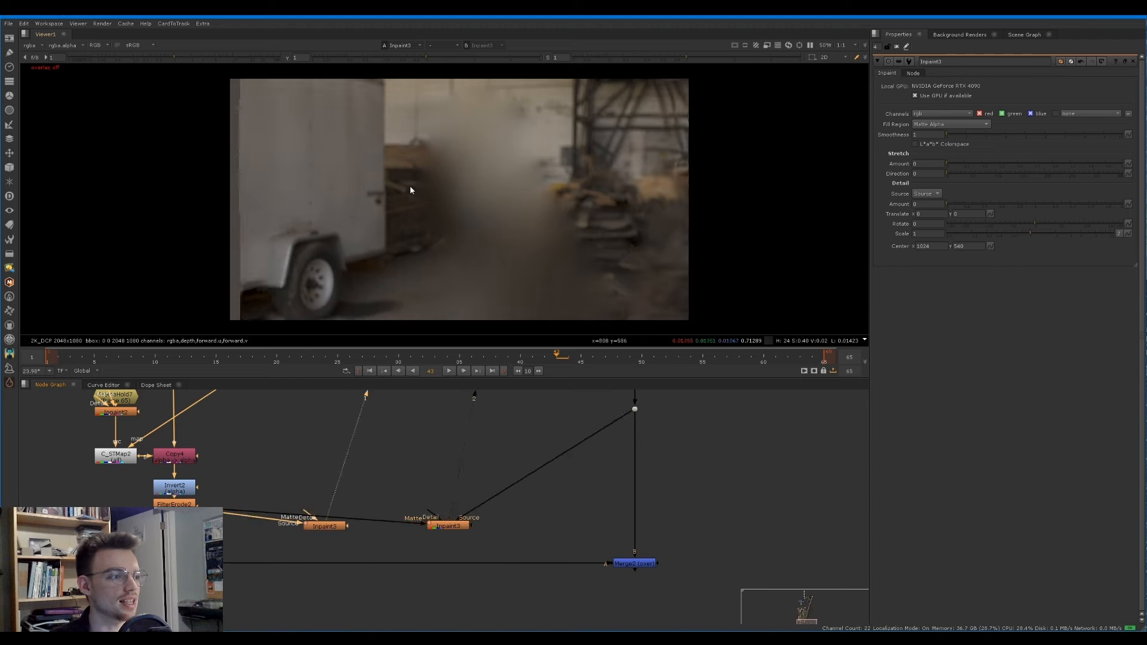
pyautogui.press('2')
pyautogui.press('1')
pyautogui.press('2')
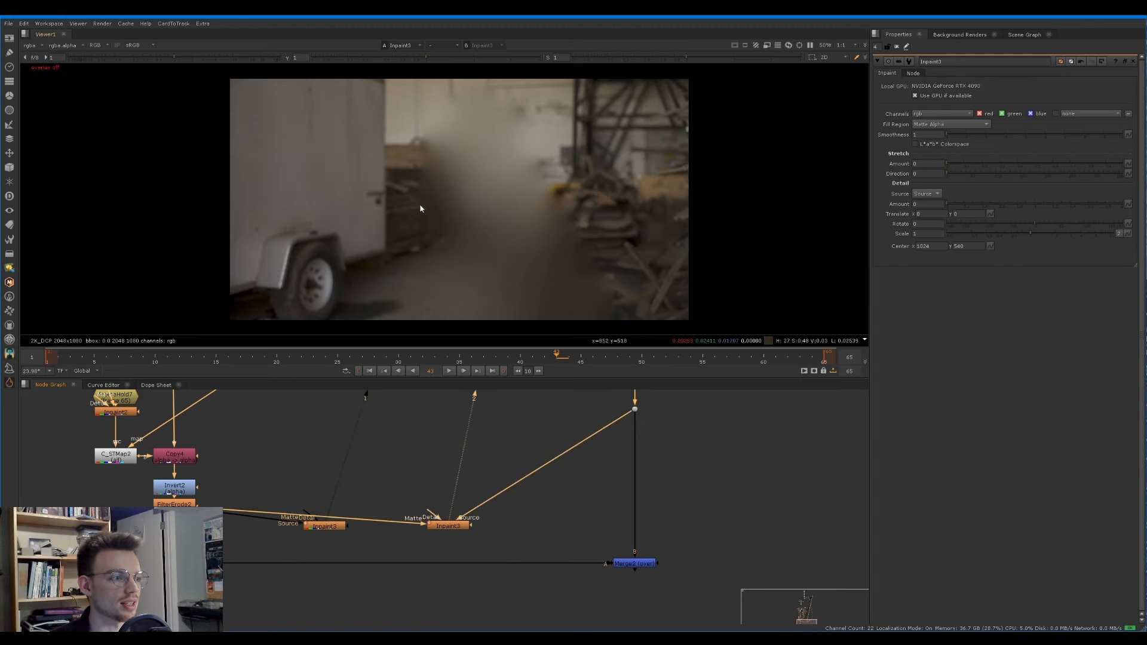
pyautogui.press('1')
pyautogui.press('2')
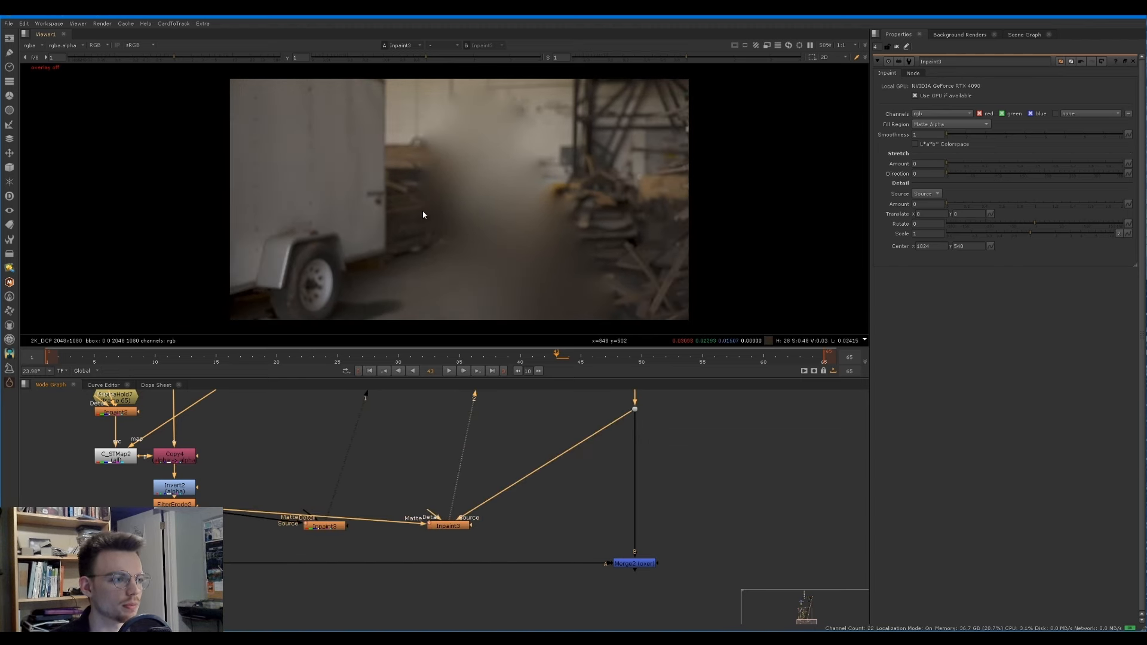
# Step: Make room below the two Inpaint nodes and create a Merge there with its operation set to divide
pyautogui.moveTo(562, 535); pyautogui.dragTo(575, 485, button='middle')
pyautogui.scroll(-1, 575, 486)
pyautogui.moveTo(700, 537); pyautogui.dragTo(243, 548)
pyautogui.click(425, 523)
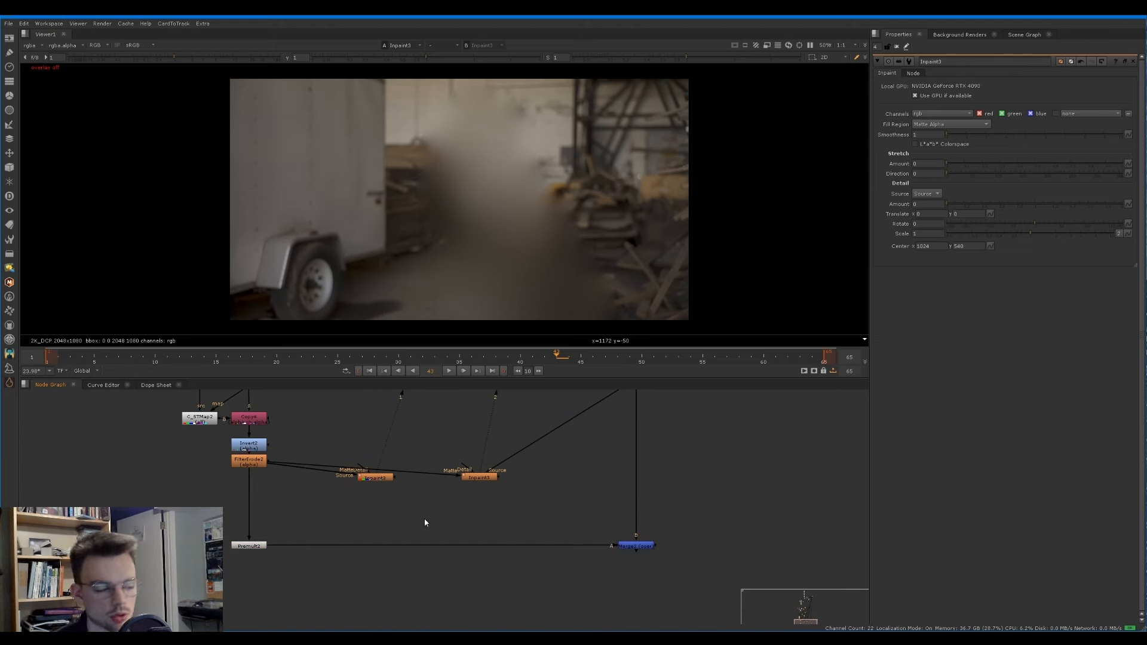
pyautogui.press('m')
pyautogui.click(930, 90)
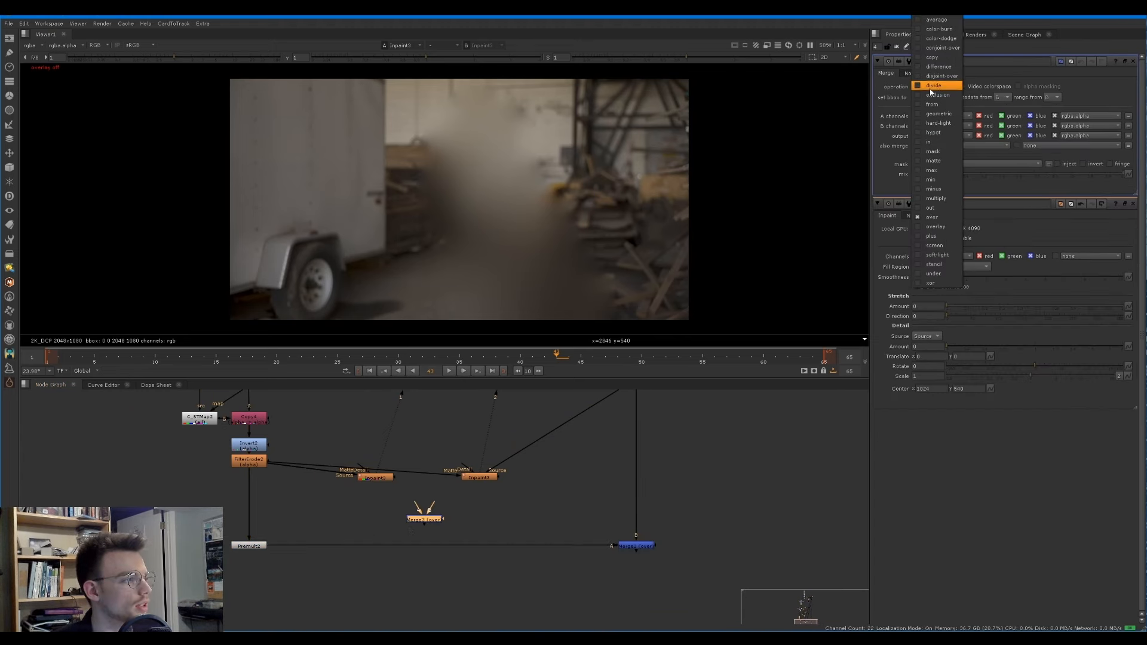
pyautogui.click(933, 91)
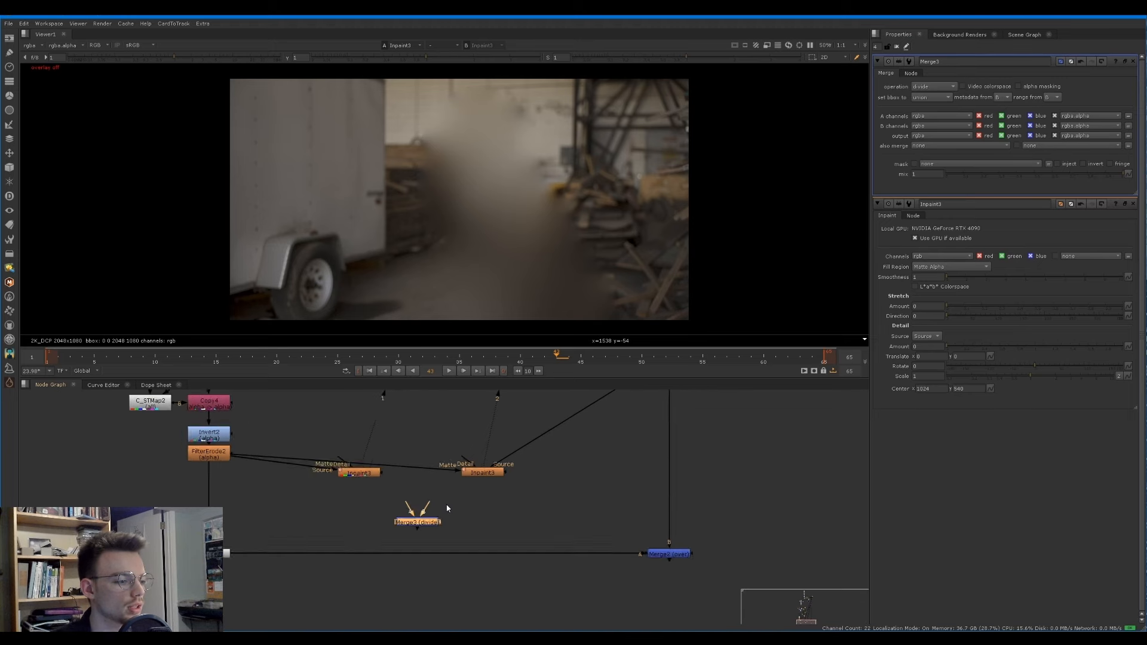
# Step: Connect the divide Merge's inputs to the two Inpaint nodes and view its result
pyautogui.scroll(1, 446, 508)
pyautogui.moveTo(432, 519); pyautogui.dragTo(487, 488)
pyautogui.moveTo(433, 540); pyautogui.dragTo(433, 522)
pyautogui.press('1')
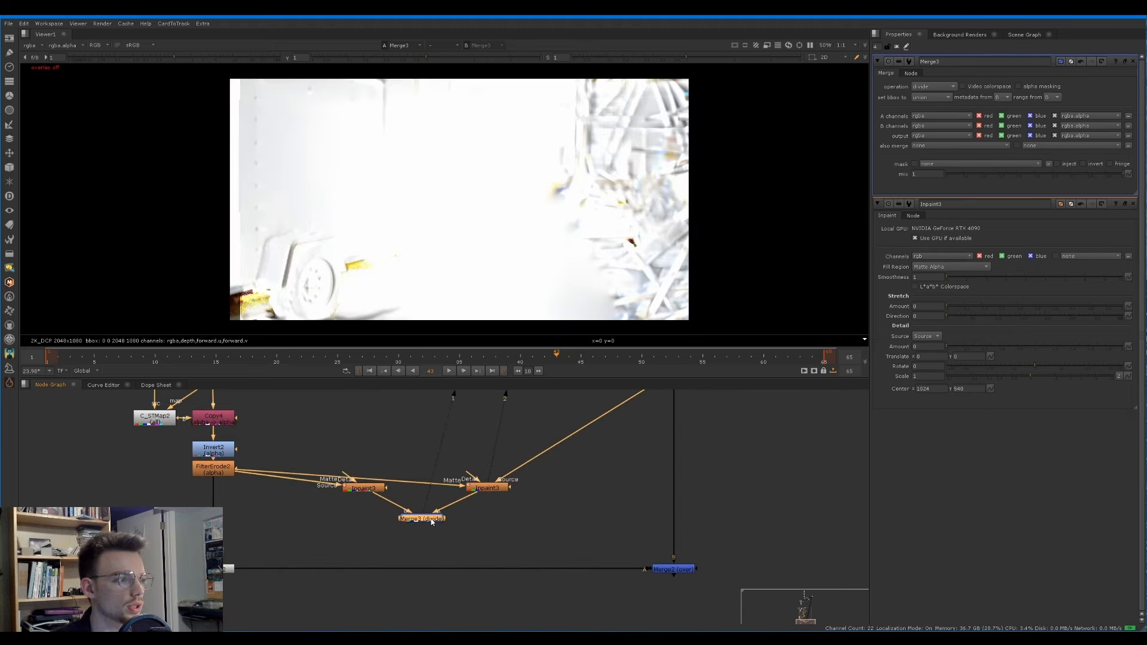
# Step: Create another Merge under the patch Inpaint, connect it to that Inpaint and the divide Merge, and view it
pyautogui.click(386, 551)
pyautogui.press('m')
pyautogui.click(365, 488)
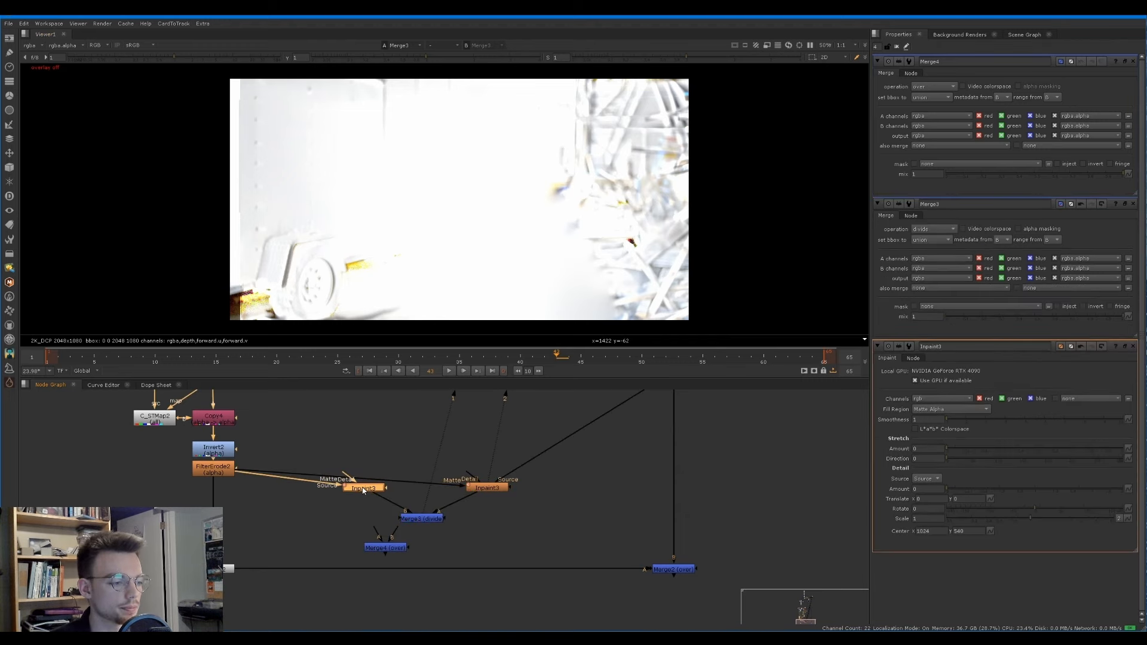
pyautogui.press('1')
pyautogui.moveTo(384, 553); pyautogui.dragTo(421, 519)
pyautogui.click(422, 518)
pyautogui.click(363, 546)
pyautogui.press('1')
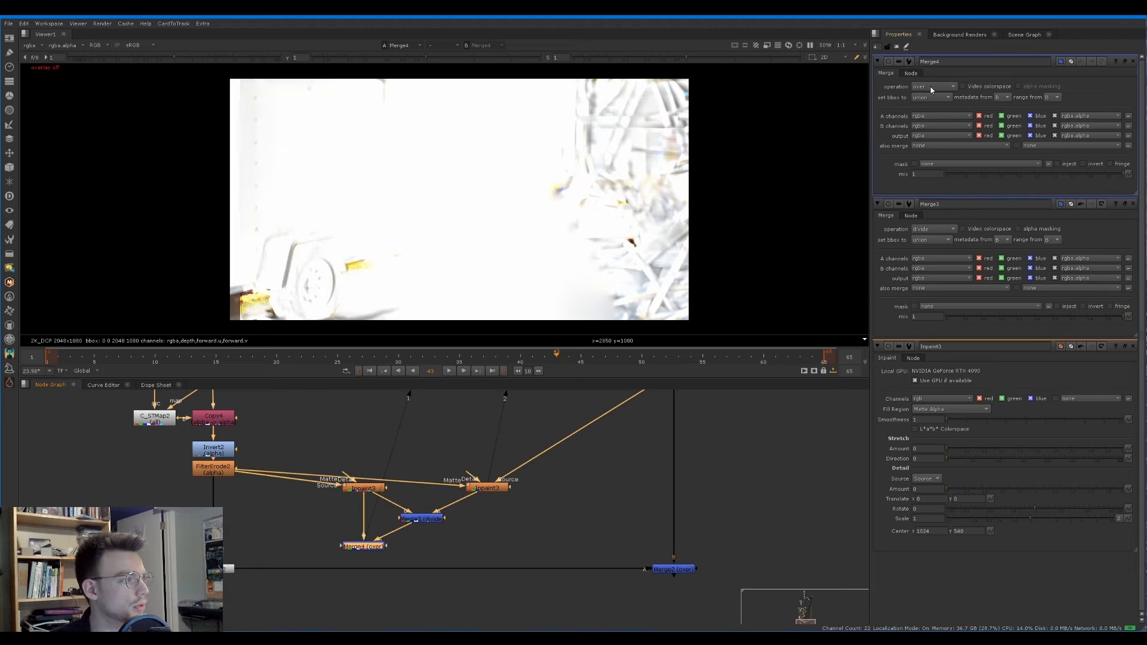
# Step: Set the new Merge's operation to multiply and compare its result with the inpainted plate
pyautogui.click(934, 87)
pyautogui.click(935, 199)
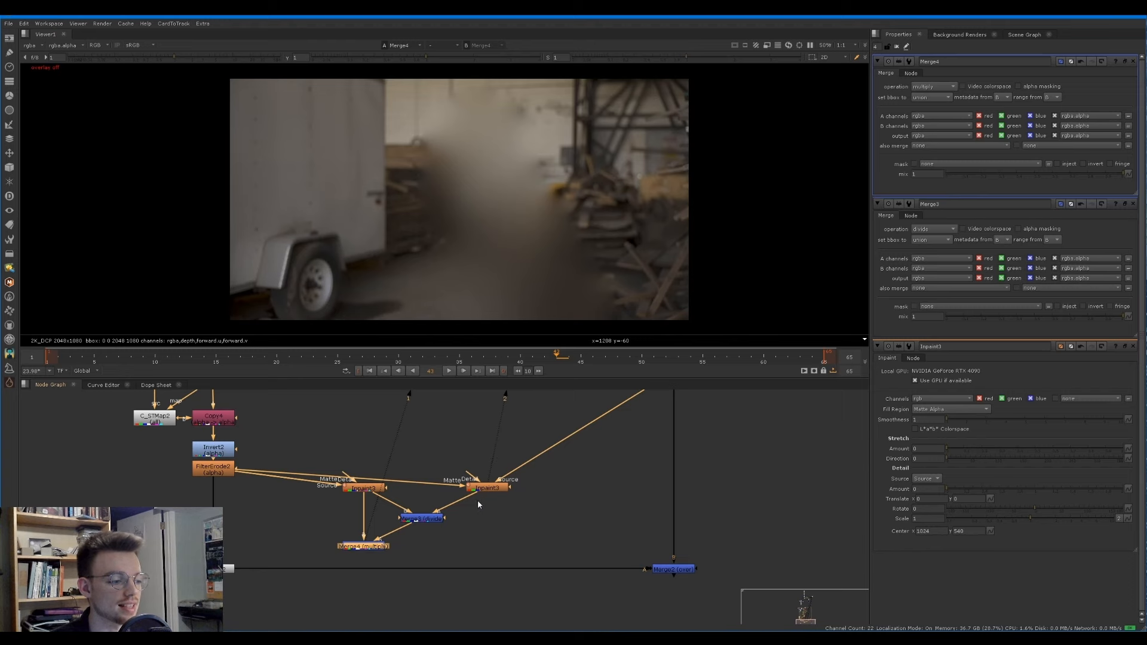
pyautogui.click(454, 513)
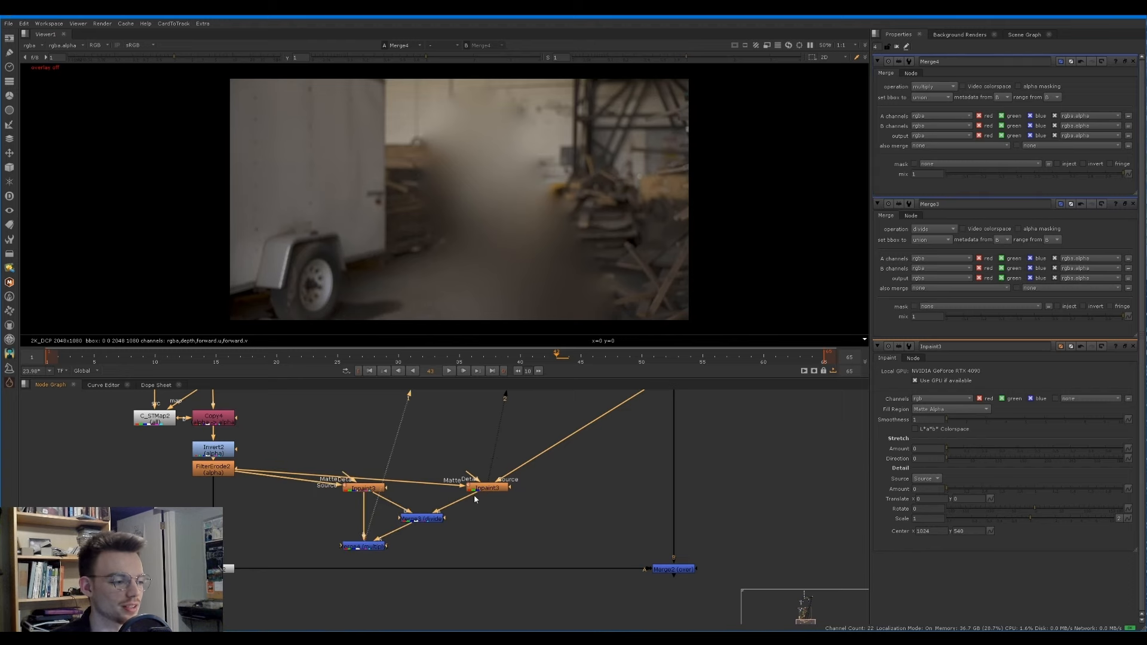
pyautogui.press('2')
pyautogui.press('1')
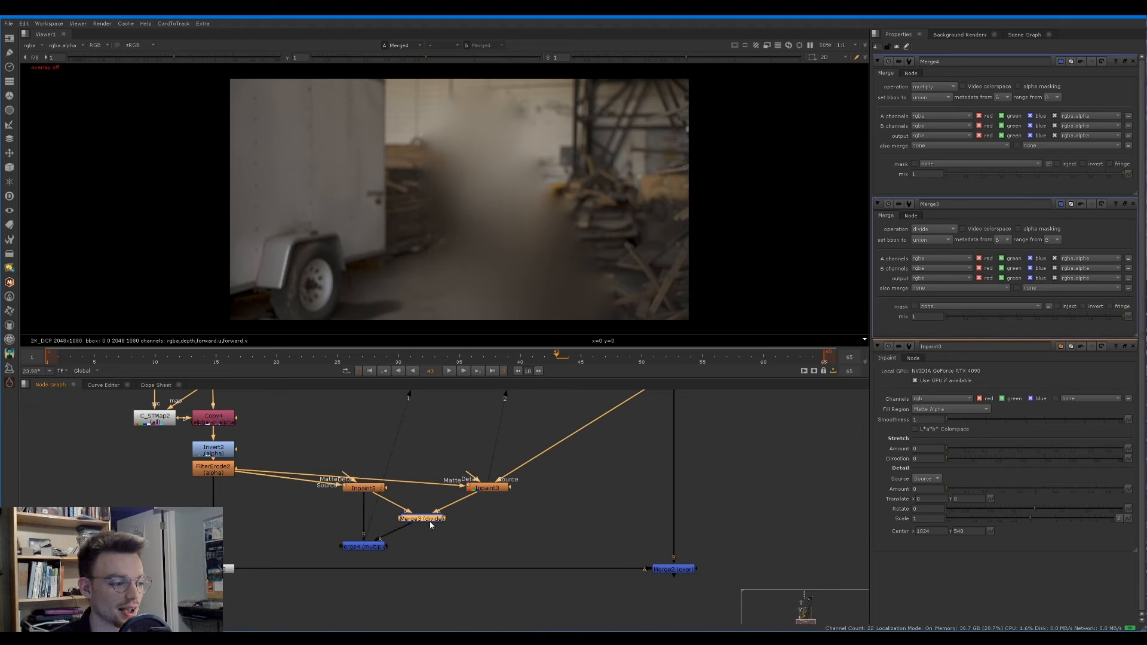
# Step: Insert a Blur between the divide and multiply Merges and inspect the divided image around the trailer wheel
pyautogui.moveTo(429, 520); pyautogui.dragTo(435, 514)
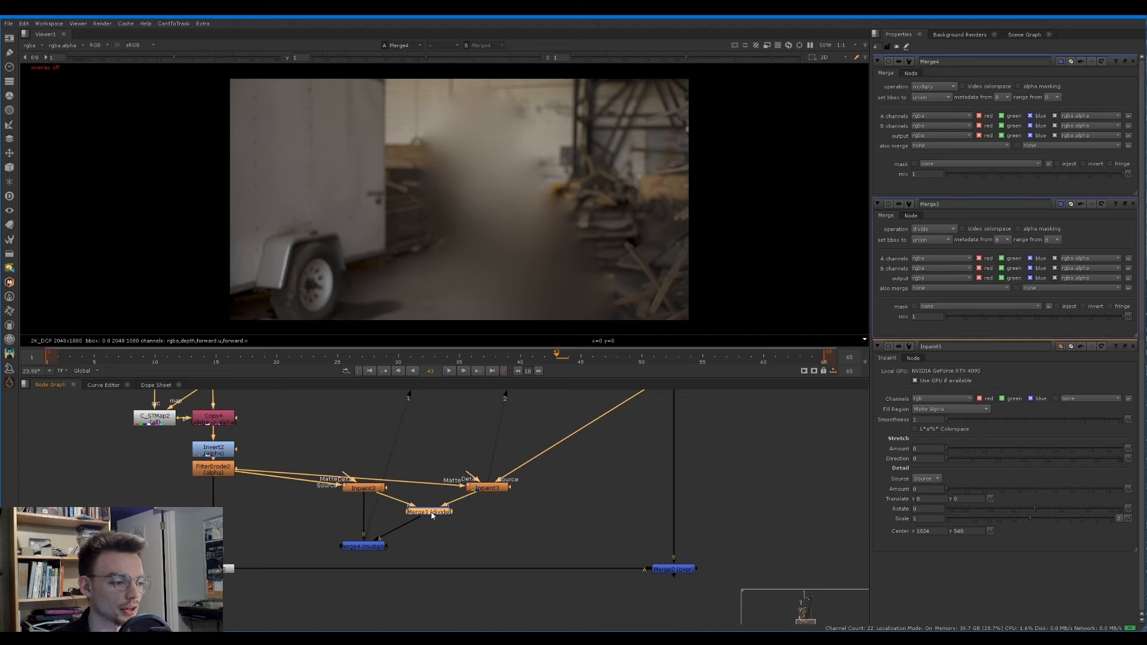
pyautogui.press('b')
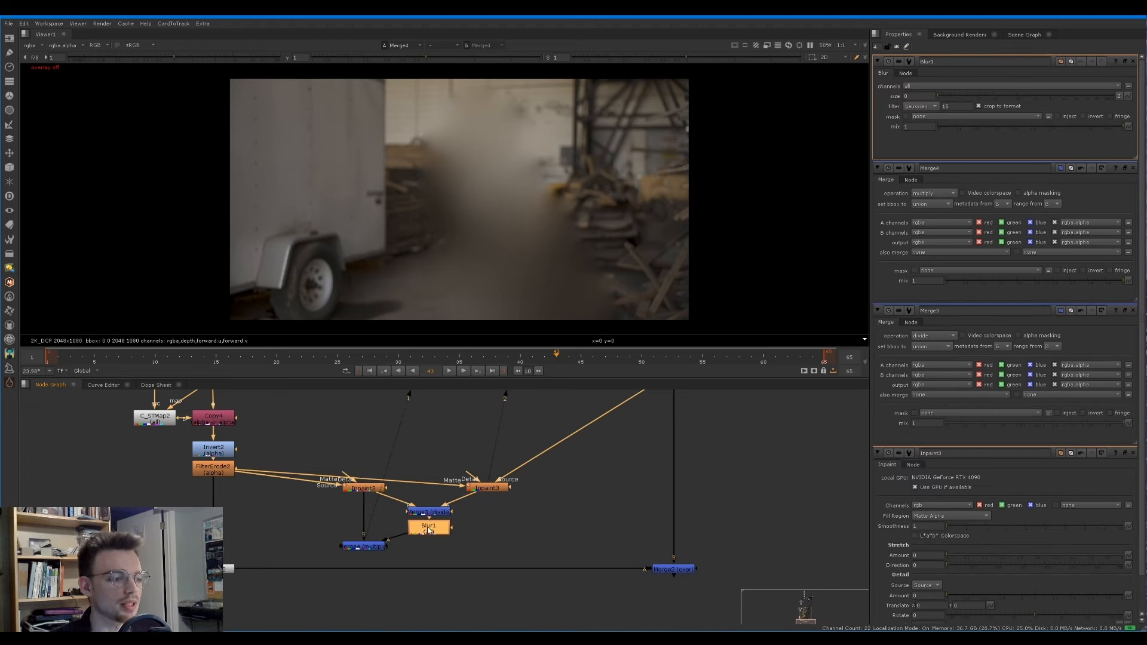
pyautogui.press('1')
pyautogui.scroll(5, 270, 253)
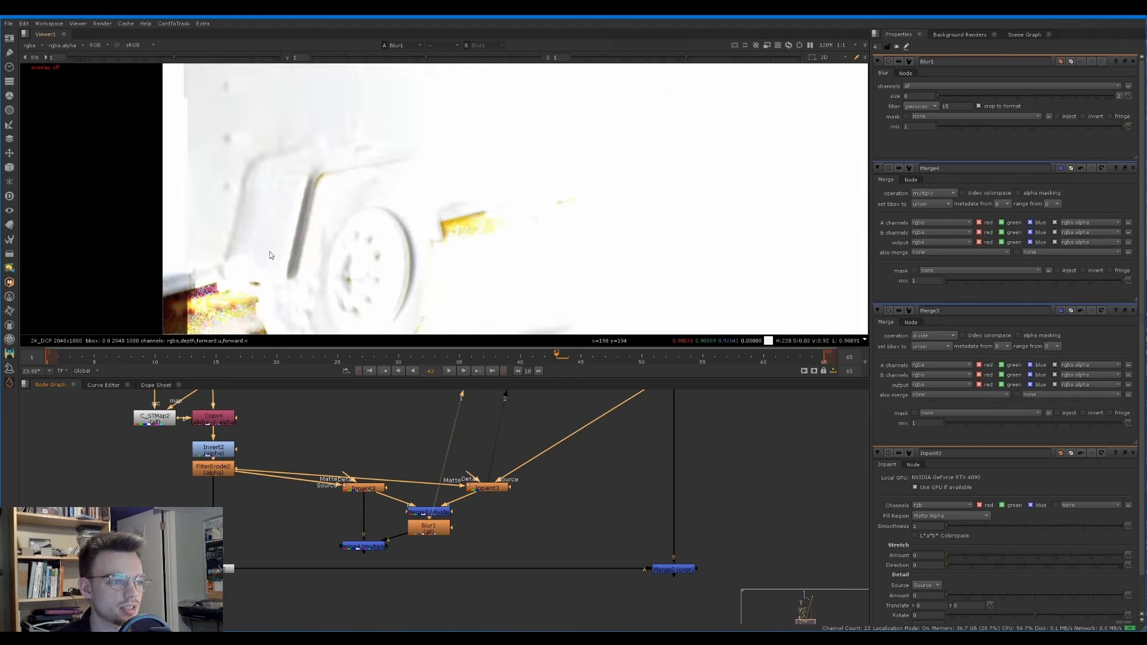
pyautogui.scroll(3, 270, 252)
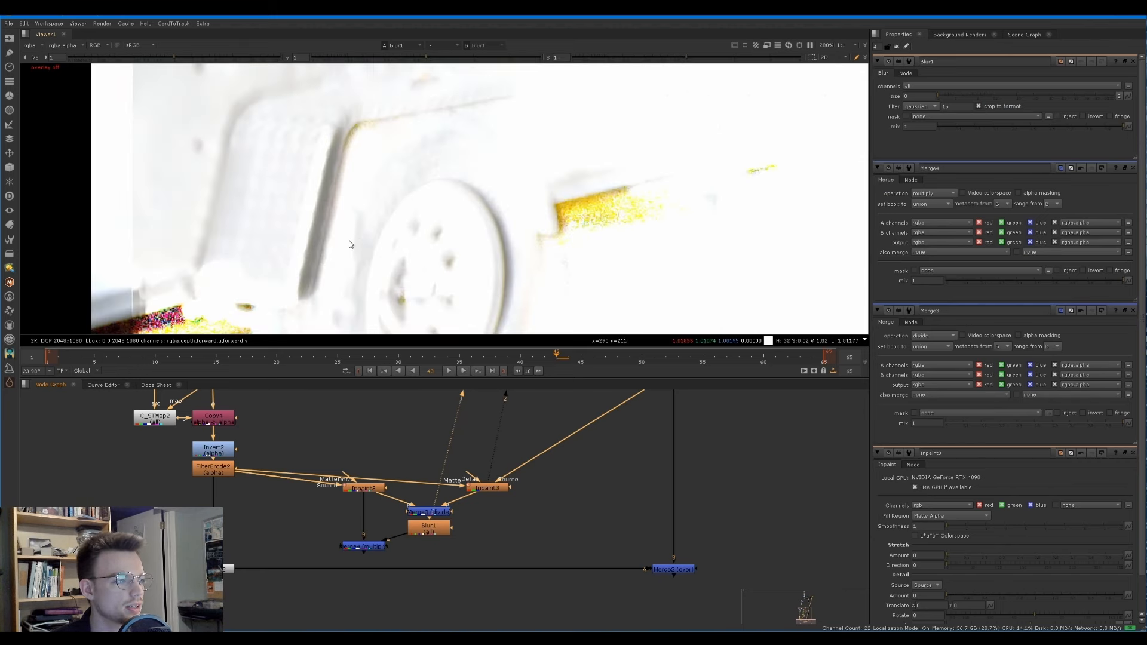
# Step: Compare the multiply Merge with the inpainted plate at the trailer wheel, and raise the Blur size to about 48.5
pyautogui.click(361, 545)
pyautogui.press('1')
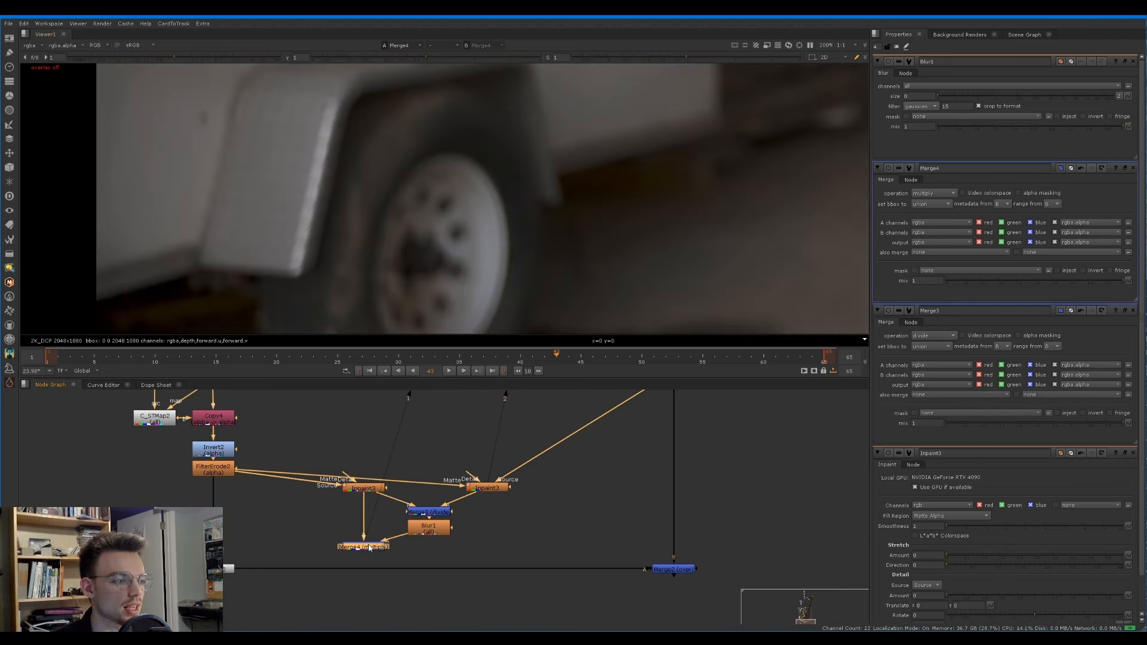
pyautogui.click(480, 496)
pyautogui.press('2')
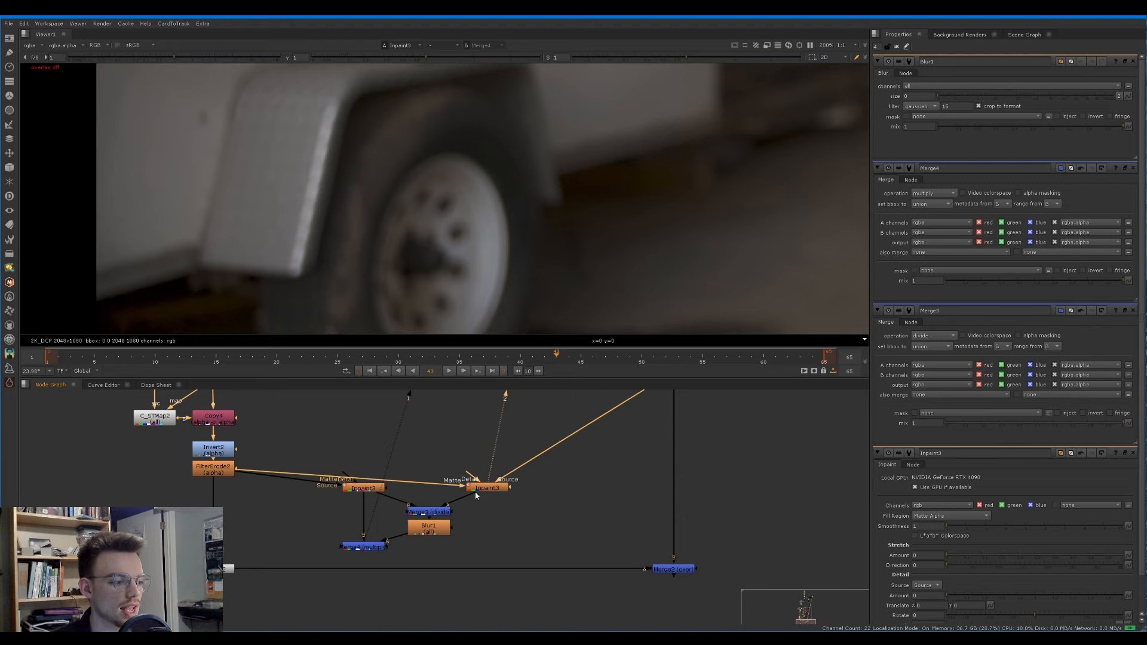
pyautogui.click(362, 545)
pyautogui.press('1')
pyautogui.click(425, 529)
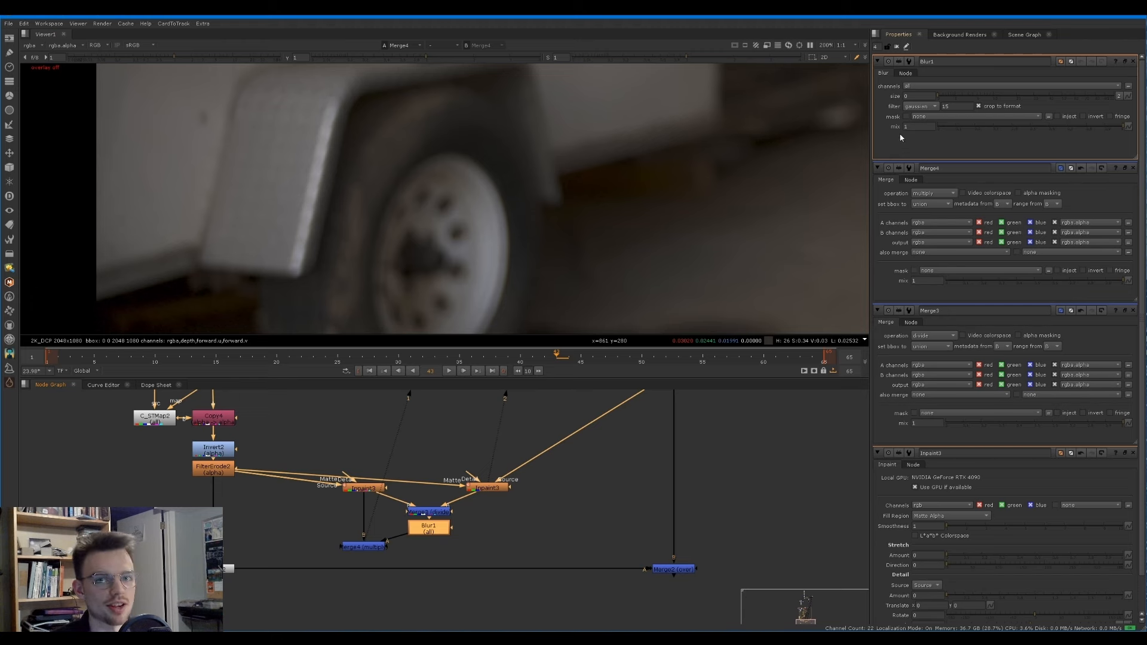
pyautogui.moveTo(944, 97); pyautogui.dragTo(1052, 94)
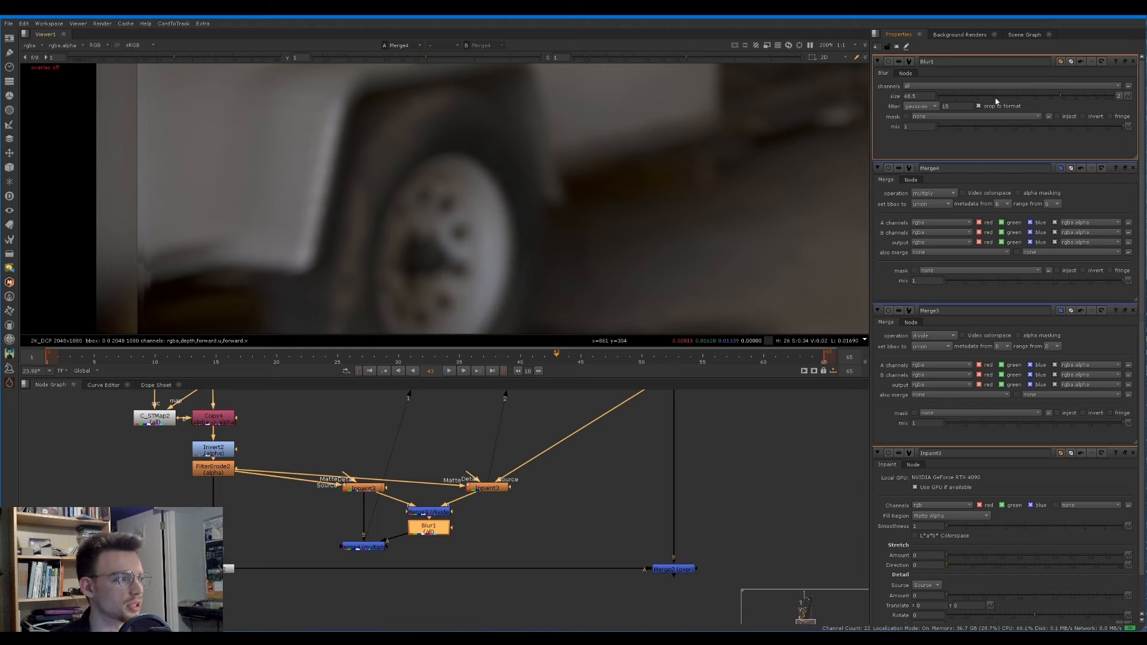
# Step: Compare the patch Inpaint with the multiply Merge at the trailer wheel, and view the multiply result across the full frame
pyautogui.click(366, 490)
pyautogui.press('1')
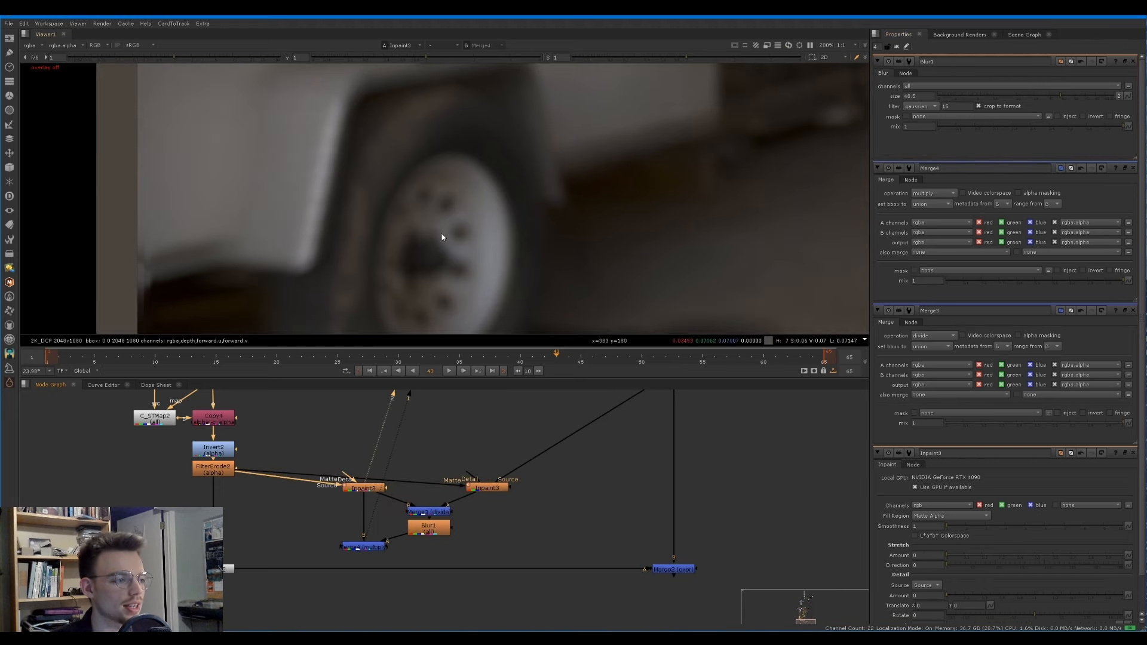
pyautogui.doubleClick(374, 546)
pyautogui.press('1')
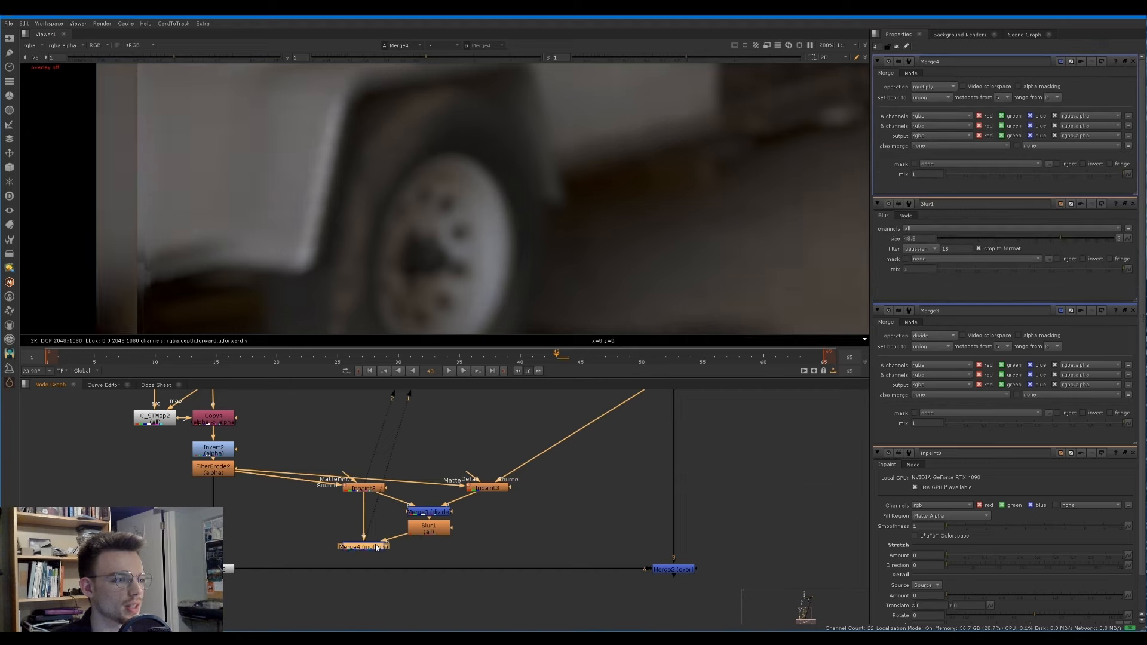
pyautogui.scroll(-5, 532, 257)
pyautogui.moveTo(570, 242); pyautogui.dragTo(462, 262, button='middle')
pyautogui.scroll(-1, 462, 260)
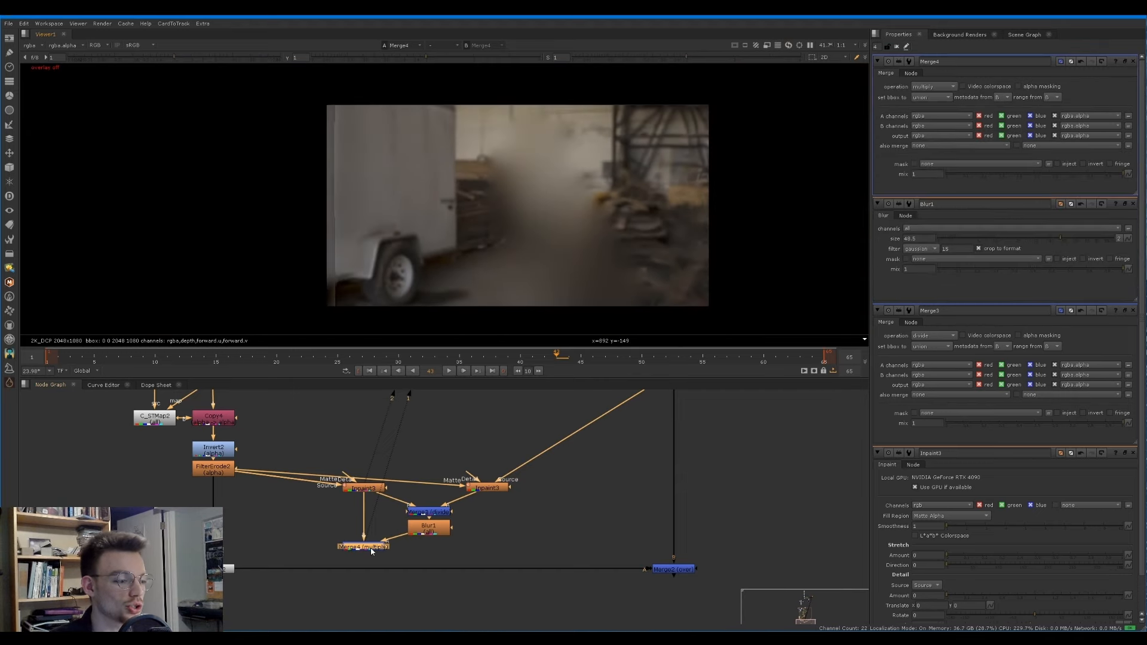
# Step: Toggle the multiply Merge off and on several times to compare the patch with and without lighting correction
pyautogui.press('d')
pyautogui.press('d')
pyautogui.press('d')
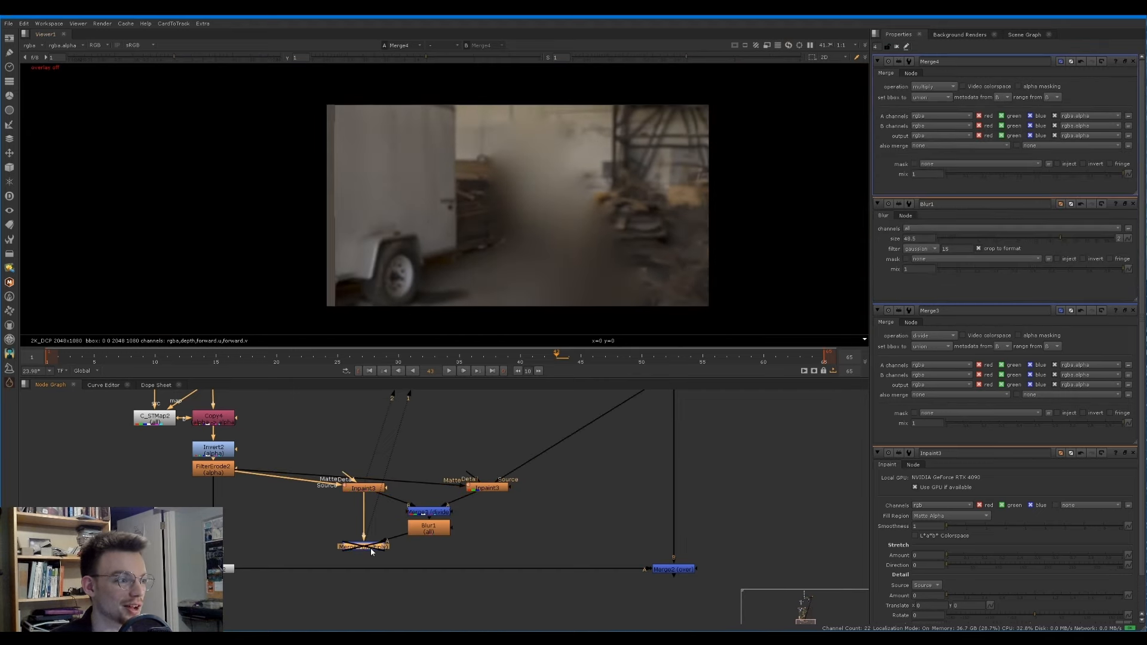
pyautogui.press('d')
pyautogui.press('d')
pyautogui.press('d')
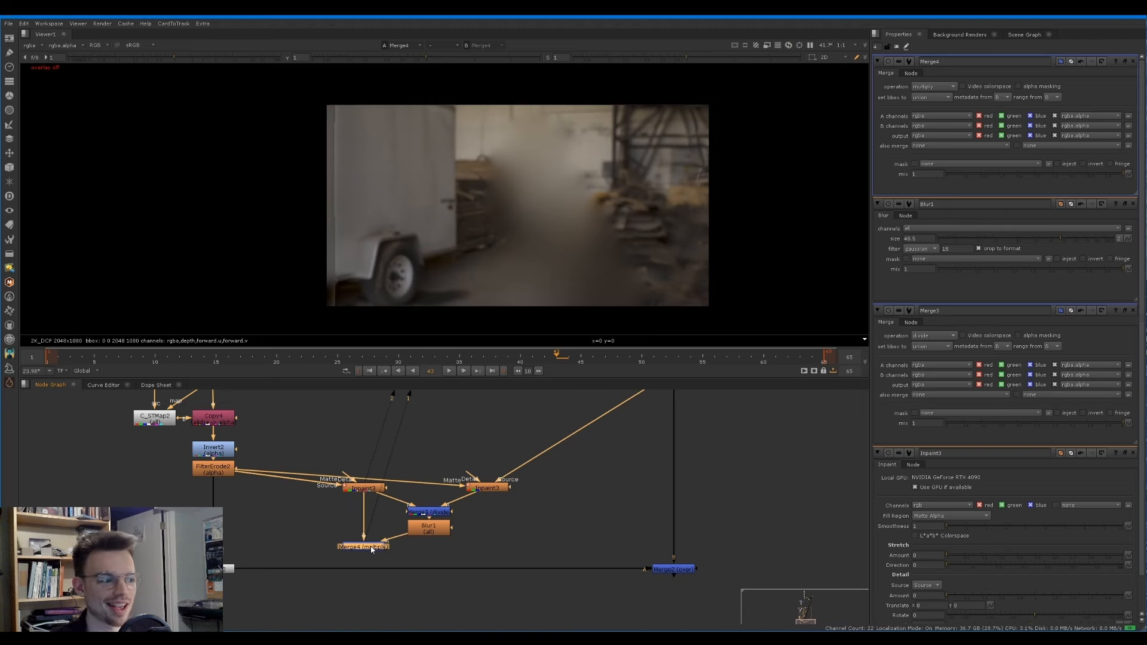
# Step: Compare the full-frame multiply result with the inpainted original plate
pyautogui.click(429, 512)
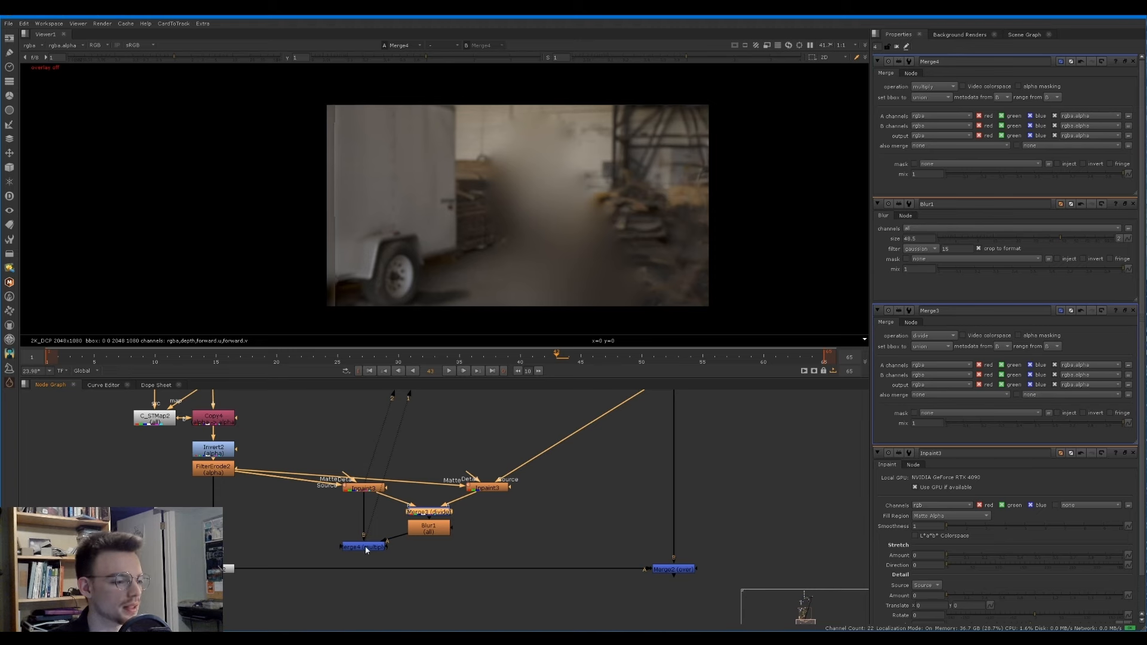
pyautogui.click(479, 488)
pyautogui.press('2')
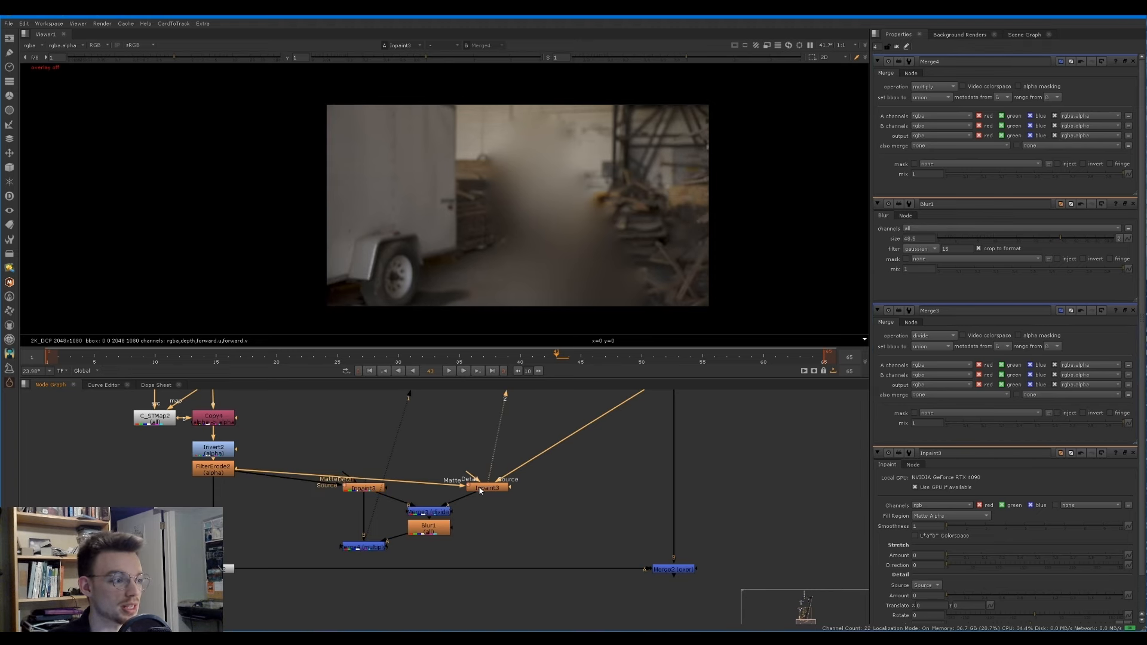
pyautogui.press('1')
pyautogui.press('2')
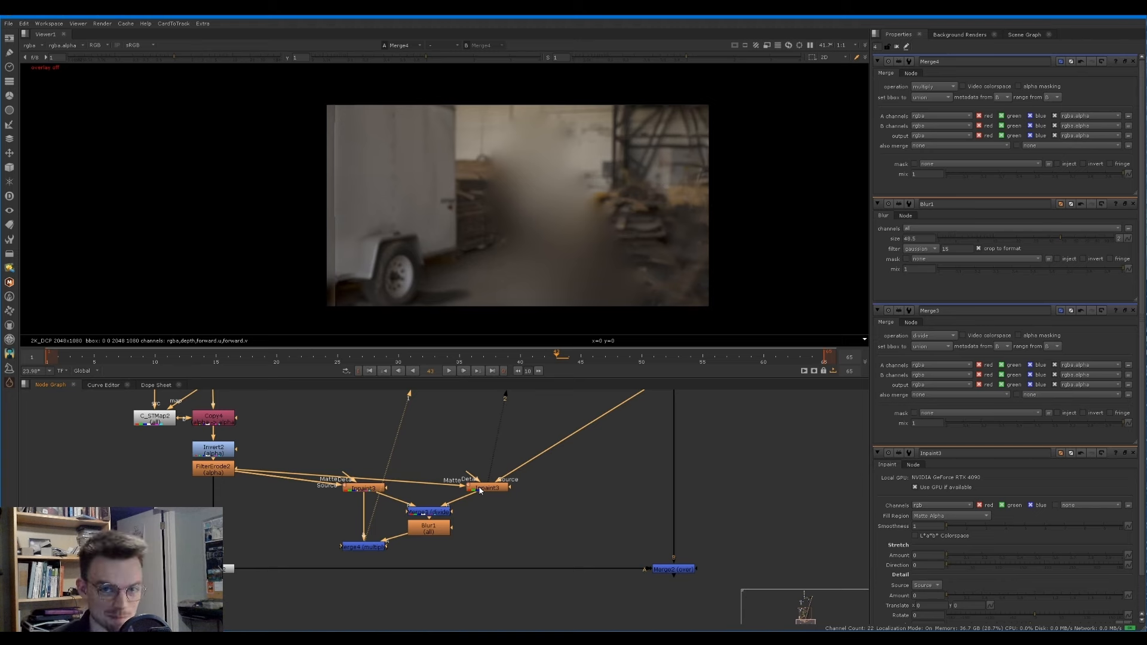
# Step: Move the multiply Merge into the main clean-plate branch, between FilterErode2 and the Premult, keeping the Blur connected to it
pyautogui.moveTo(380, 548); pyautogui.dragTo(418, 528)
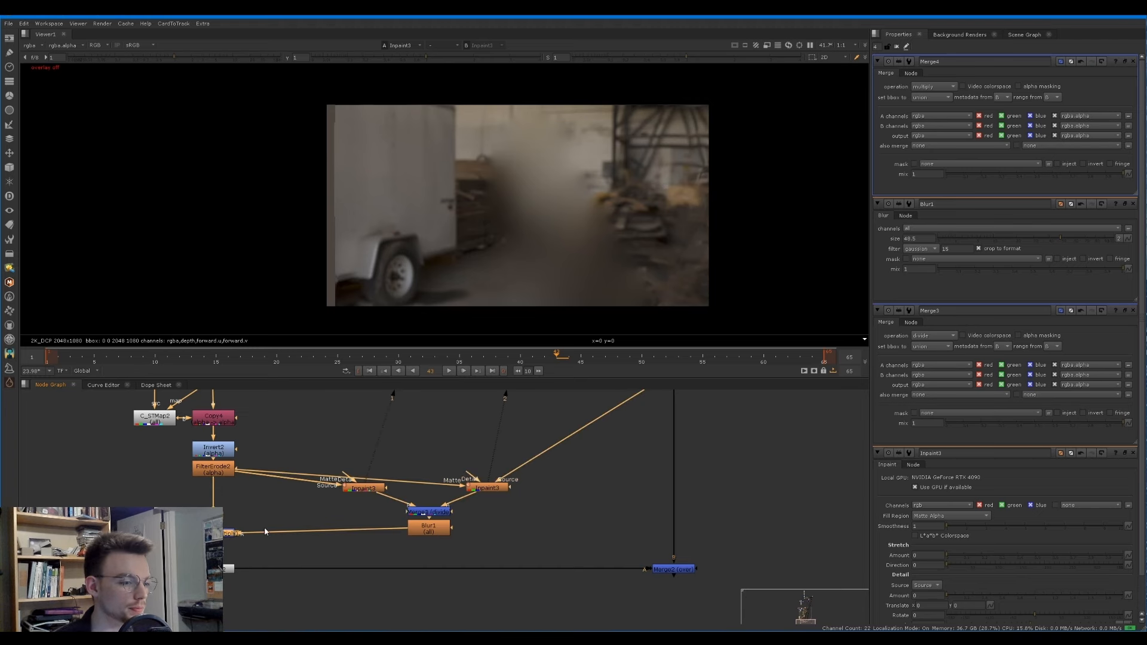
pyautogui.moveTo(216, 544); pyautogui.dragTo(309, 600)
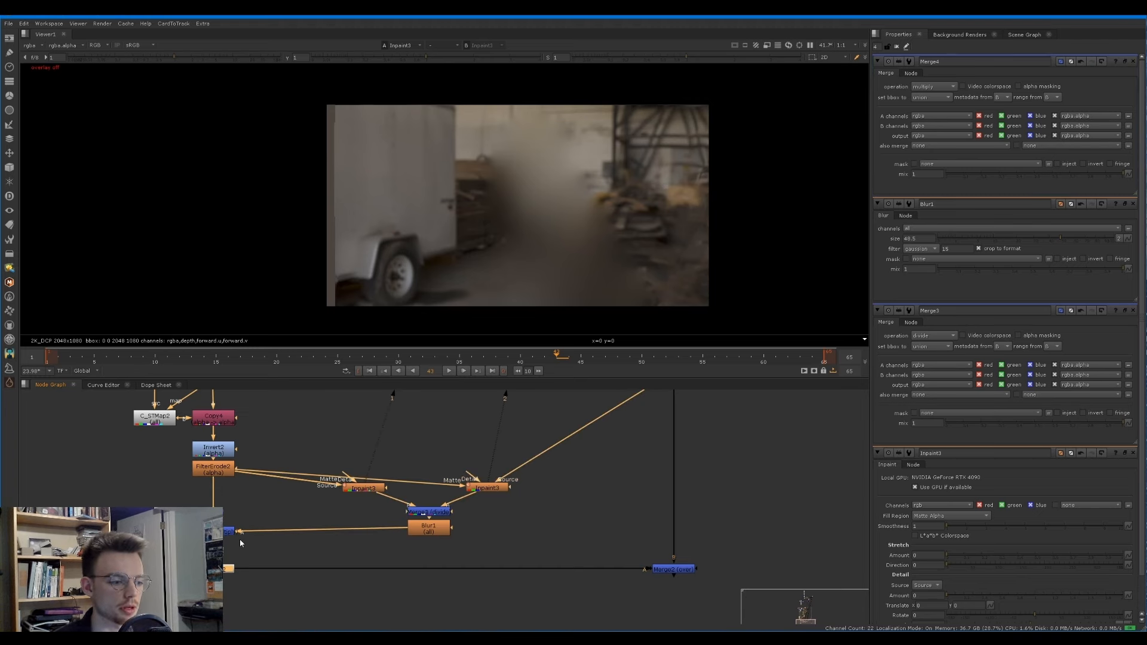
pyautogui.click(566, 553)
pyautogui.click(220, 528)
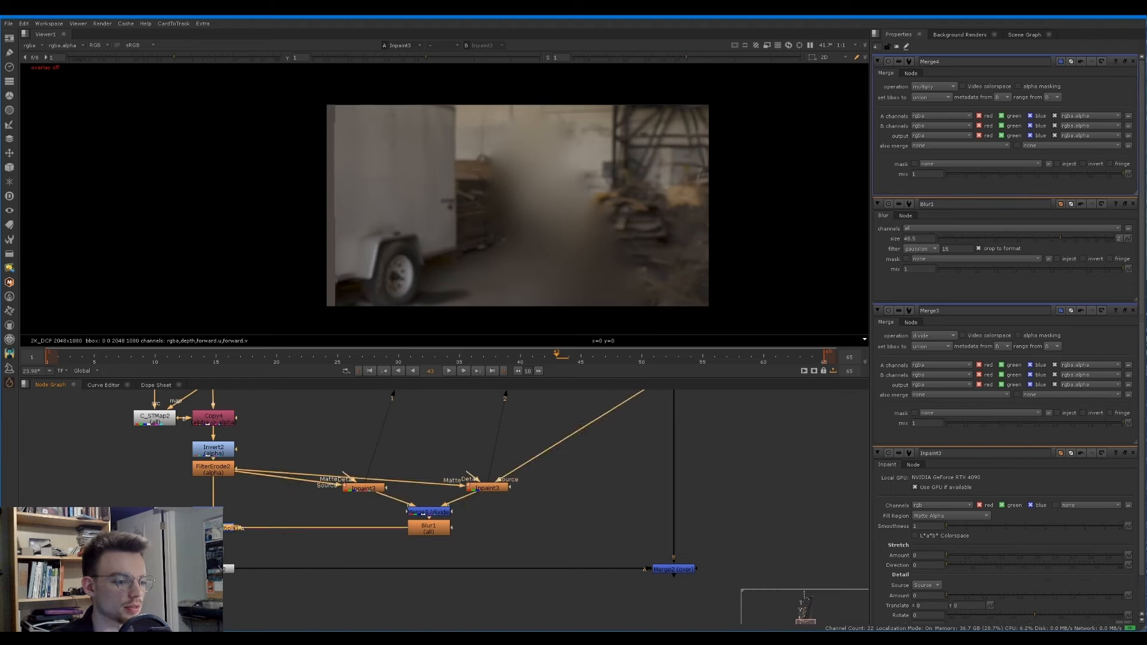
# Step: Disable the multiply Merge and view the final over Merge
pyautogui.press('d')
pyautogui.click(676, 570)
pyautogui.press('1')
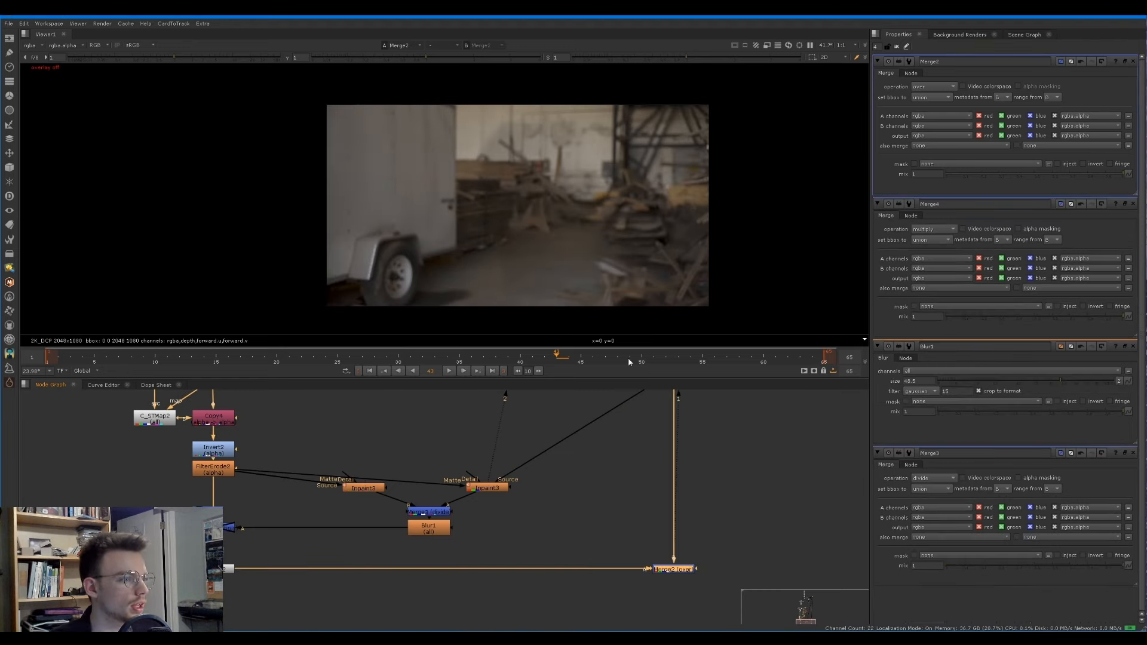
pyautogui.scroll(1, 536, 200)
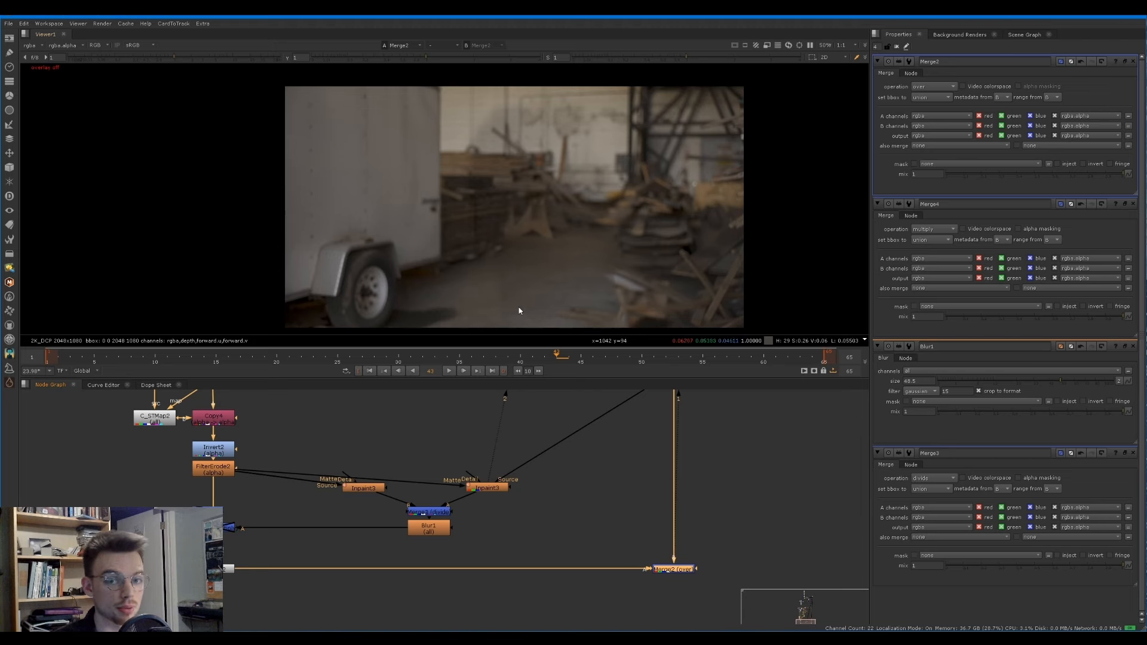
# Step: Re-enable the multiply Merge and exclude the alpha channel from its output
pyautogui.click(226, 532)
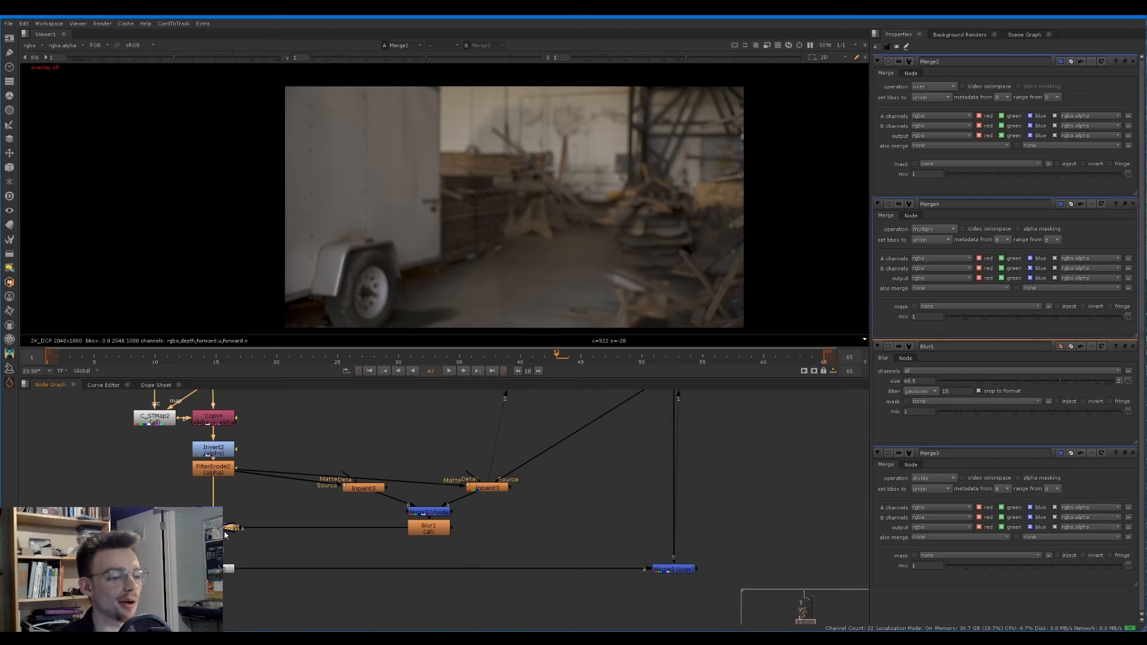
pyautogui.press('d')
pyautogui.doubleClick(225, 534)
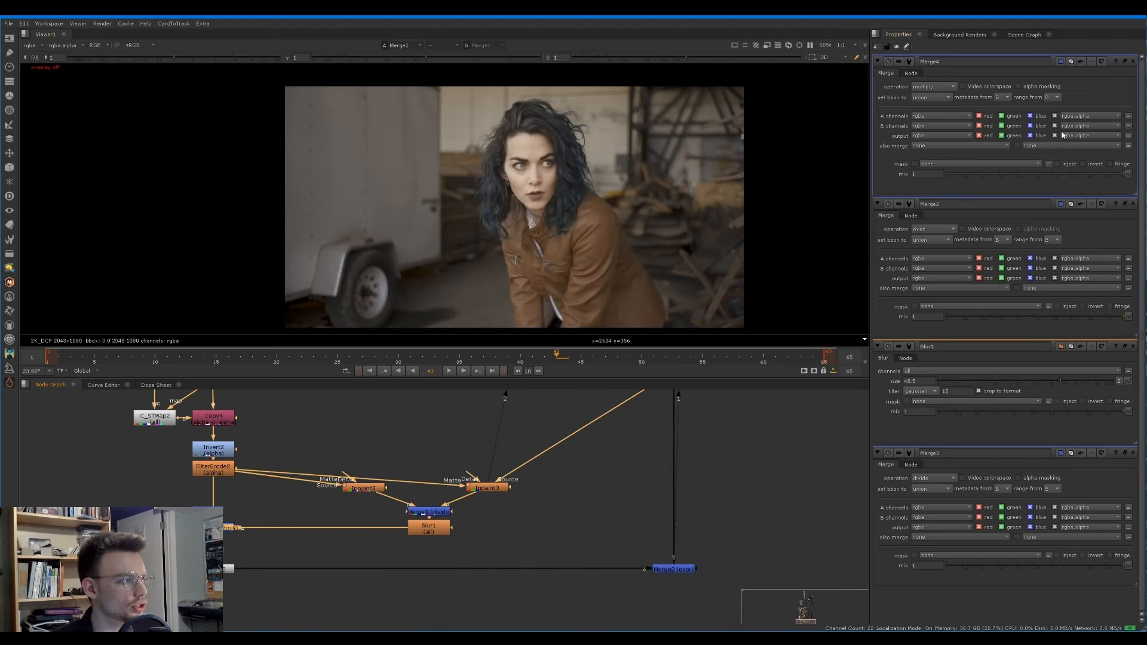
pyautogui.click(1056, 136)
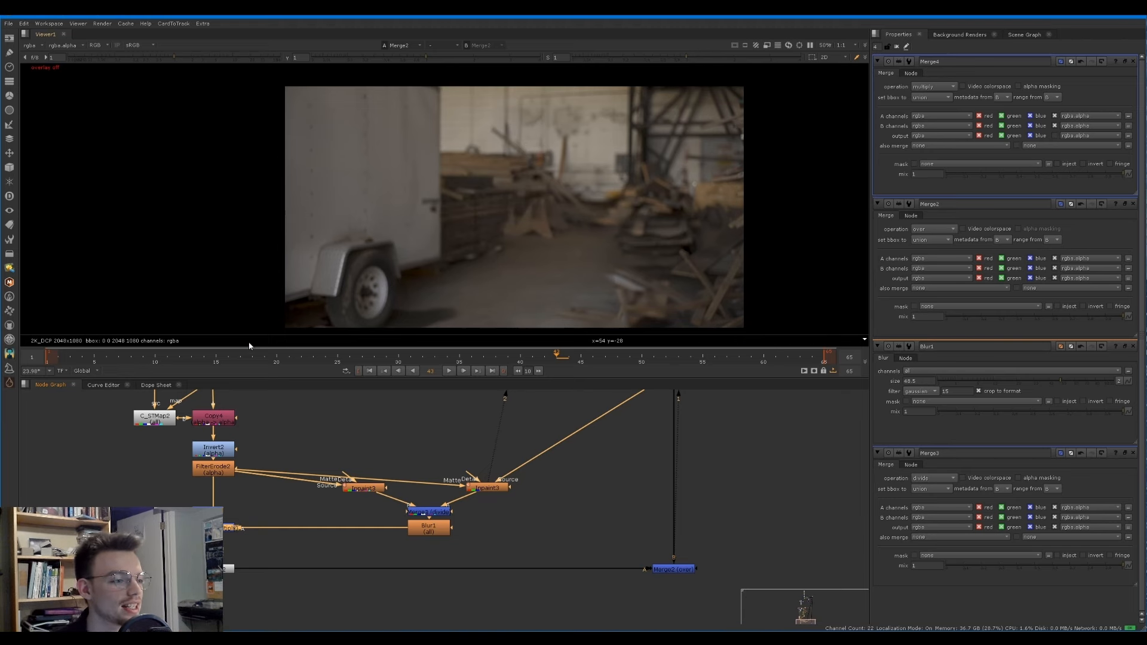
# Step: Enable L*a*b* Colorspace on both Inpaints and play back the final merged shot
pyautogui.click(240, 356)
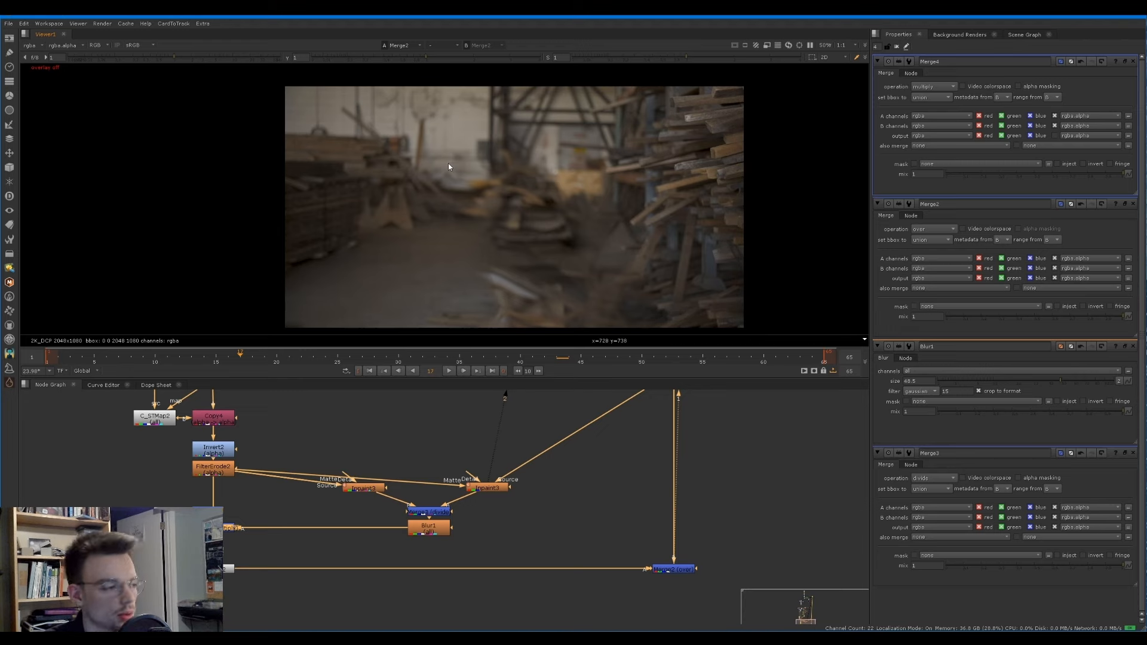
pyautogui.press('l')
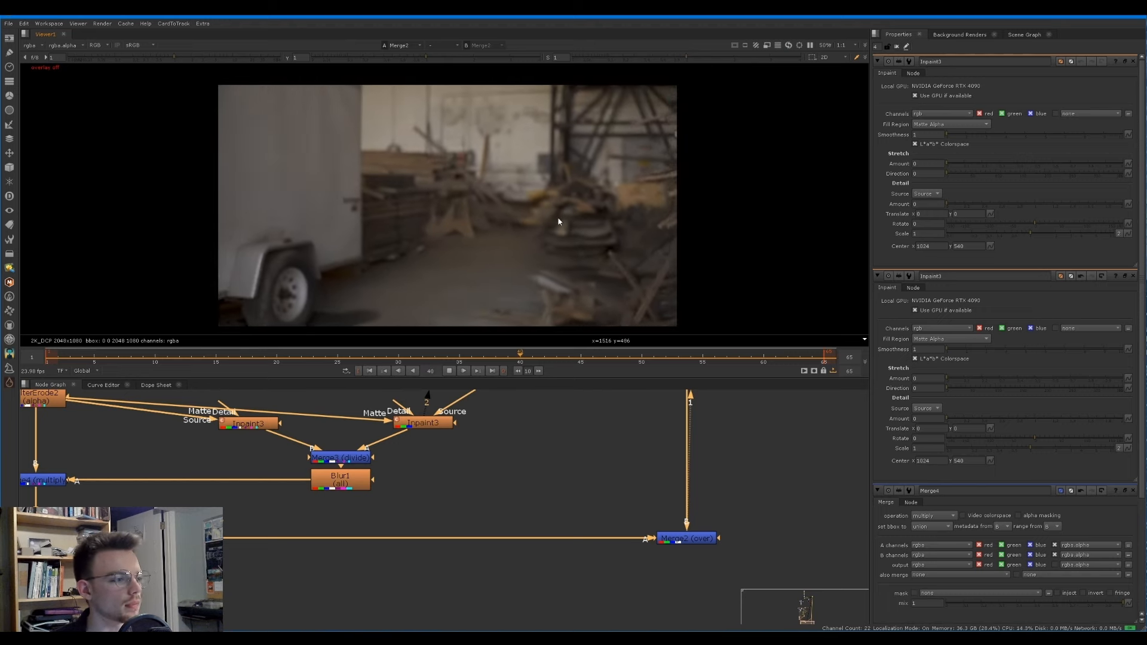
pyautogui.click(449, 371)
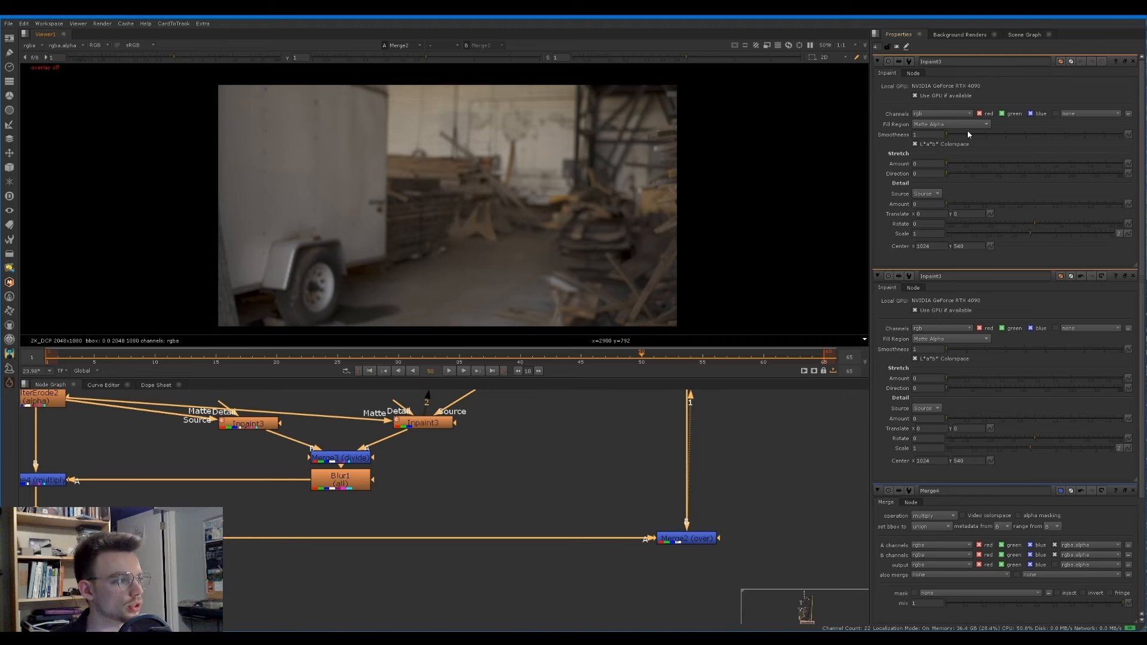
# Step: Raise the Smoothness of both Inpaints to 10 and play back the merged shot again
pyautogui.click(1065, 135)
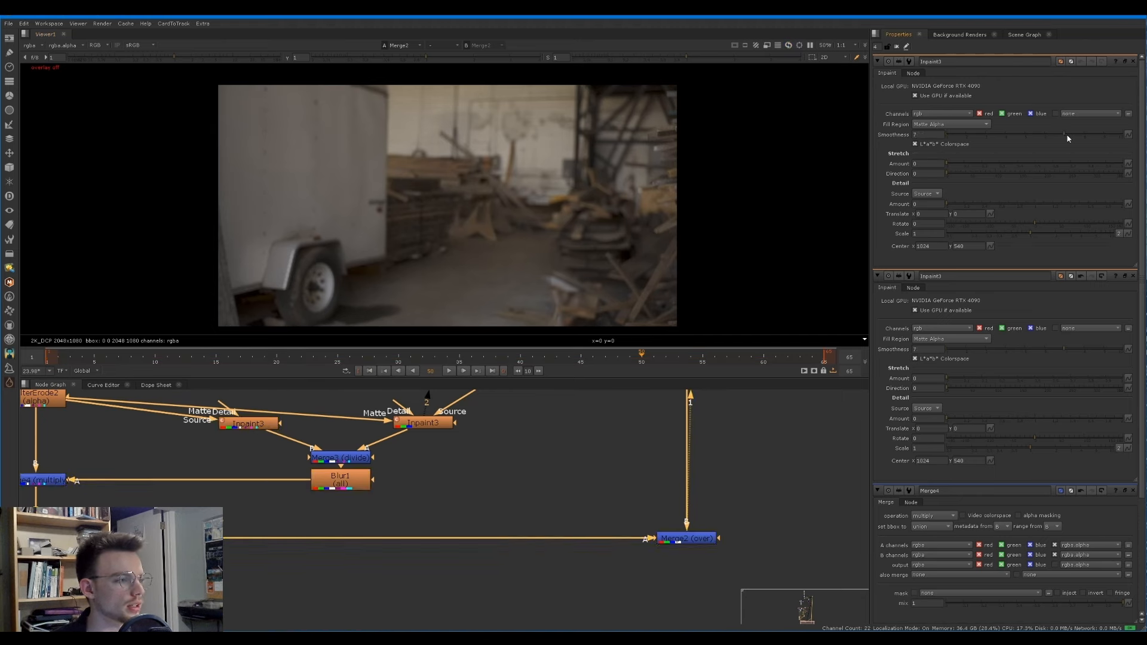
pyautogui.press('l')
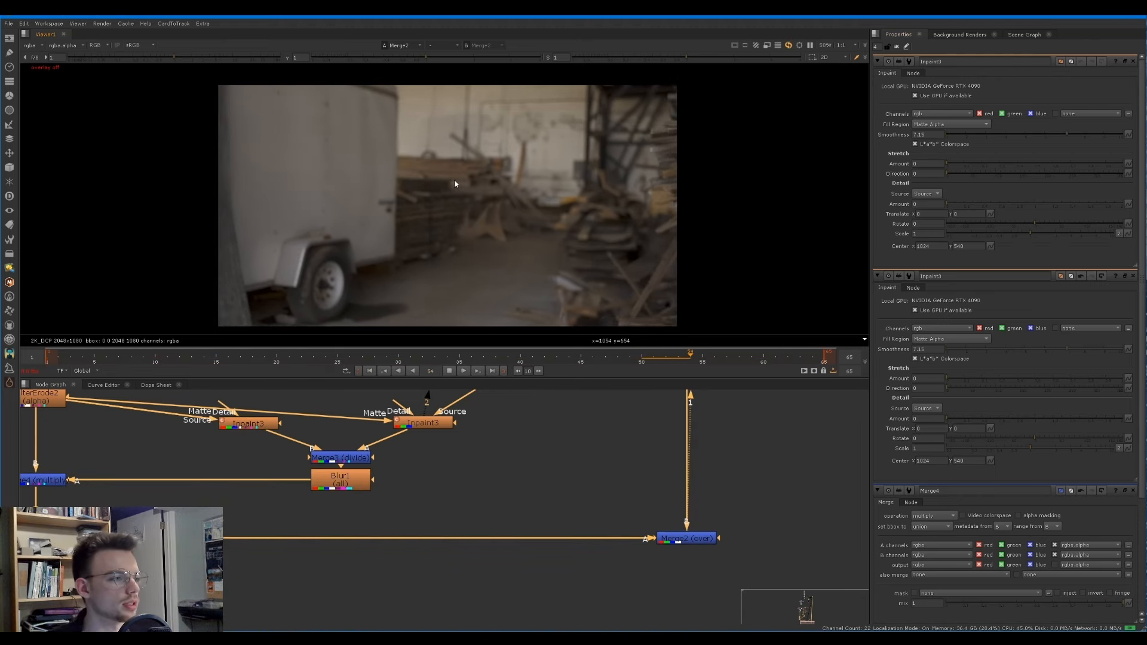
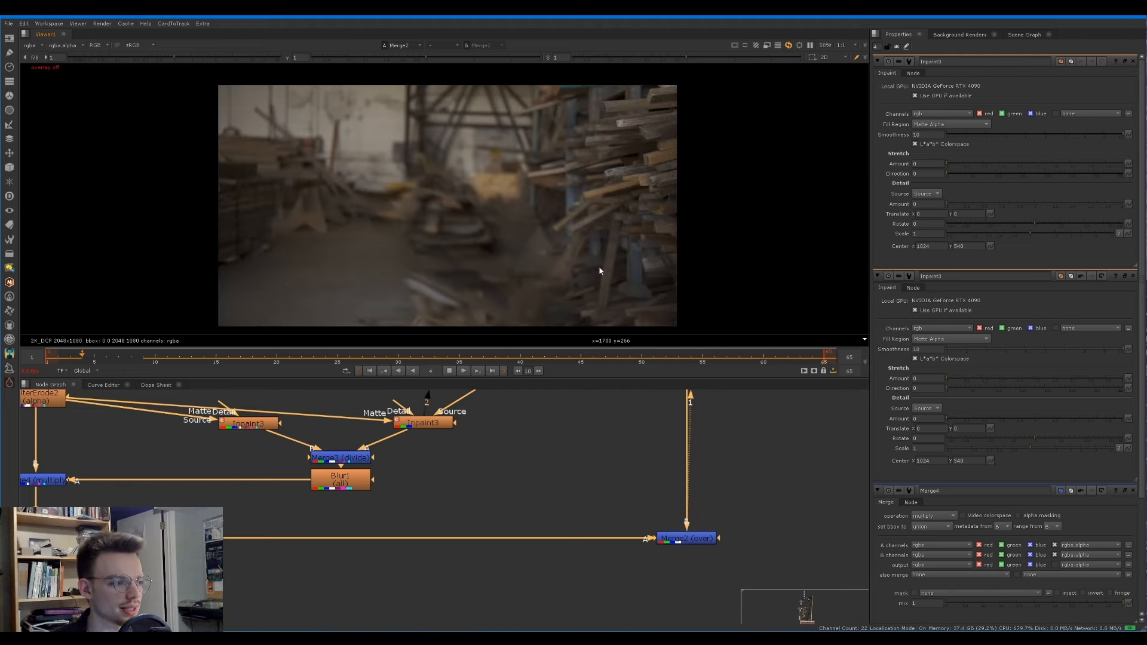
pyautogui.press('k')
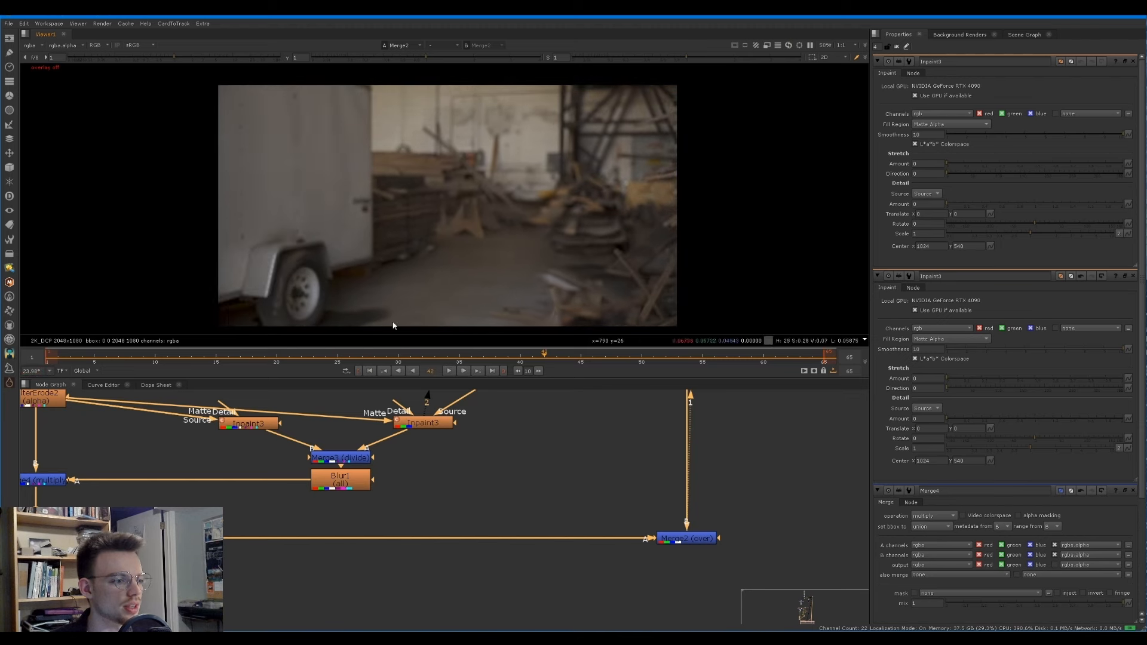
# Step: Compare the plate Inpaint with the patch Inpaint at frame 33, around the edge of the wood pile
pyautogui.click(432, 357)
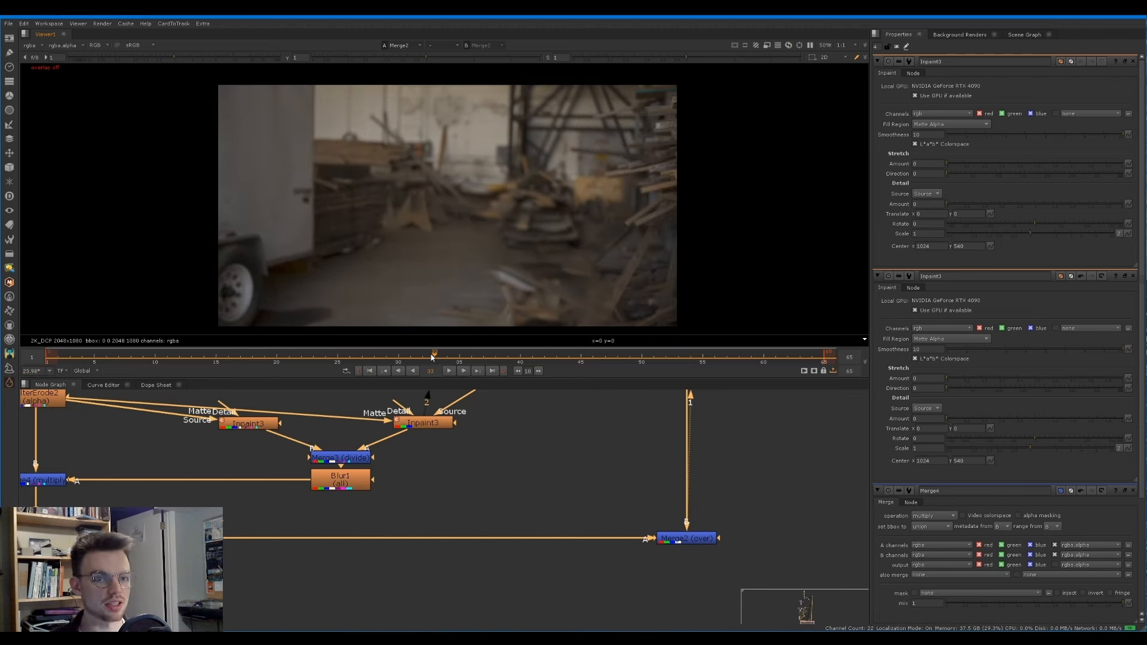
pyautogui.click(422, 423)
pyautogui.press('2')
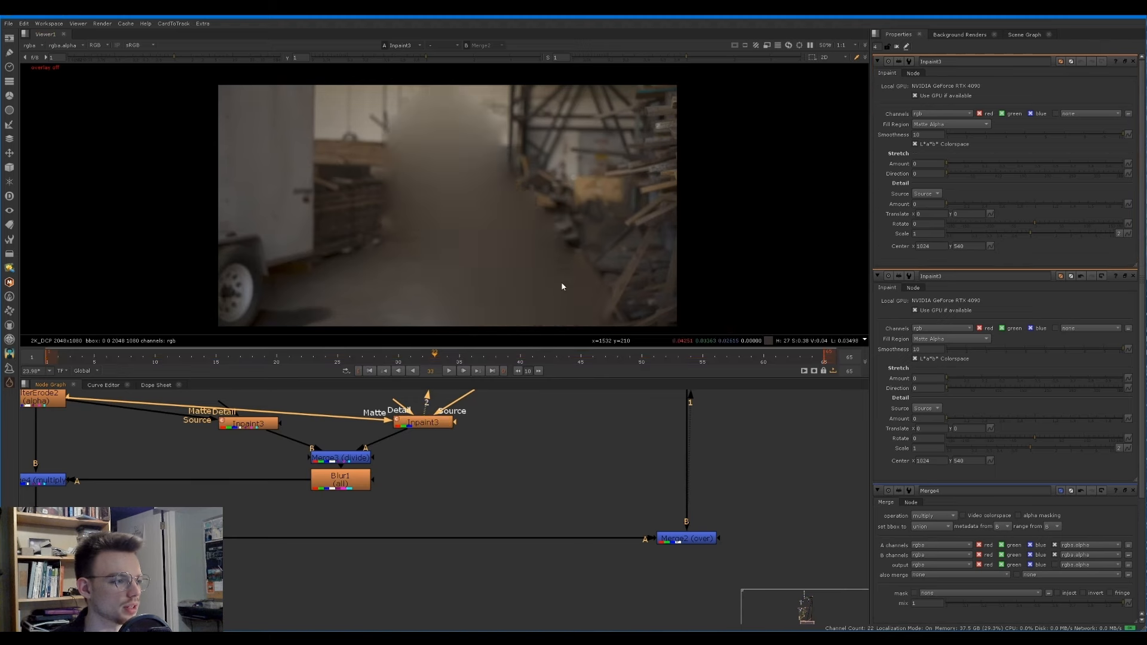
pyautogui.scroll(2, 570, 266)
pyautogui.scroll(2, 578, 252)
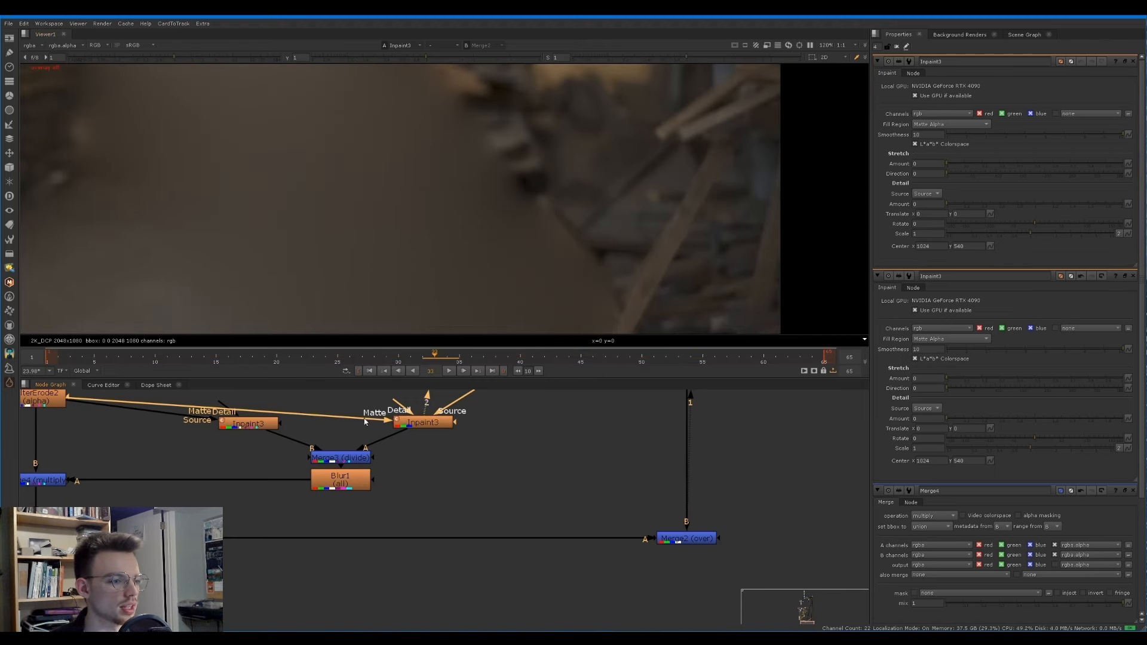
pyautogui.click(248, 424)
pyautogui.press('1')
pyautogui.press('2')
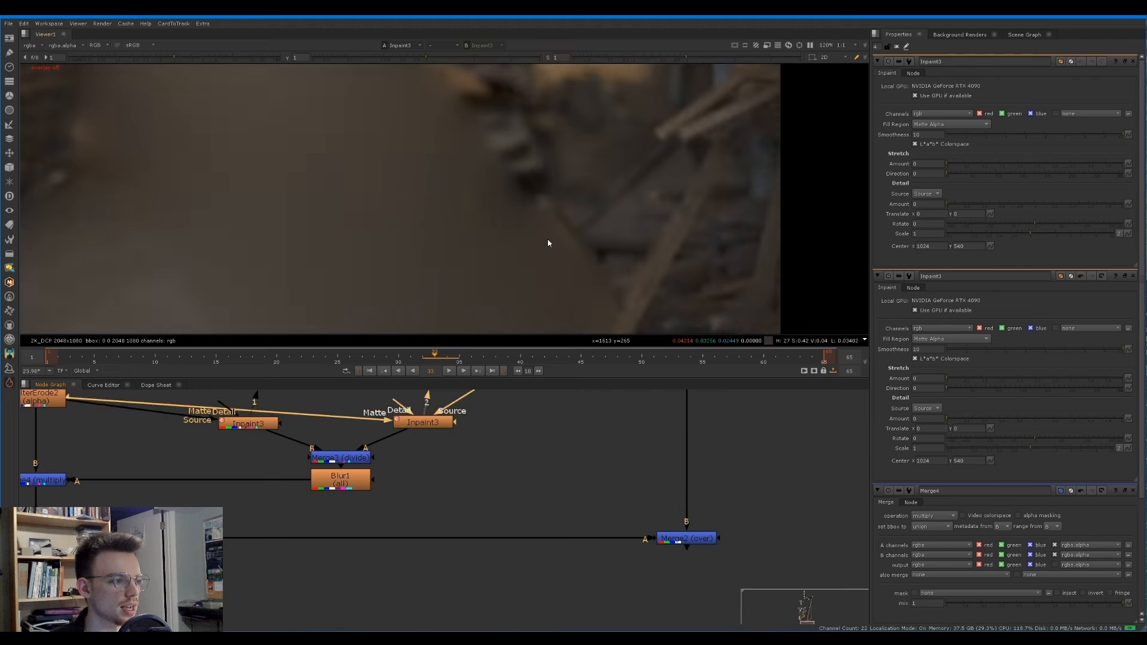
pyautogui.press('1')
pyautogui.press('2')
pyautogui.press('1')
pyautogui.press('2')
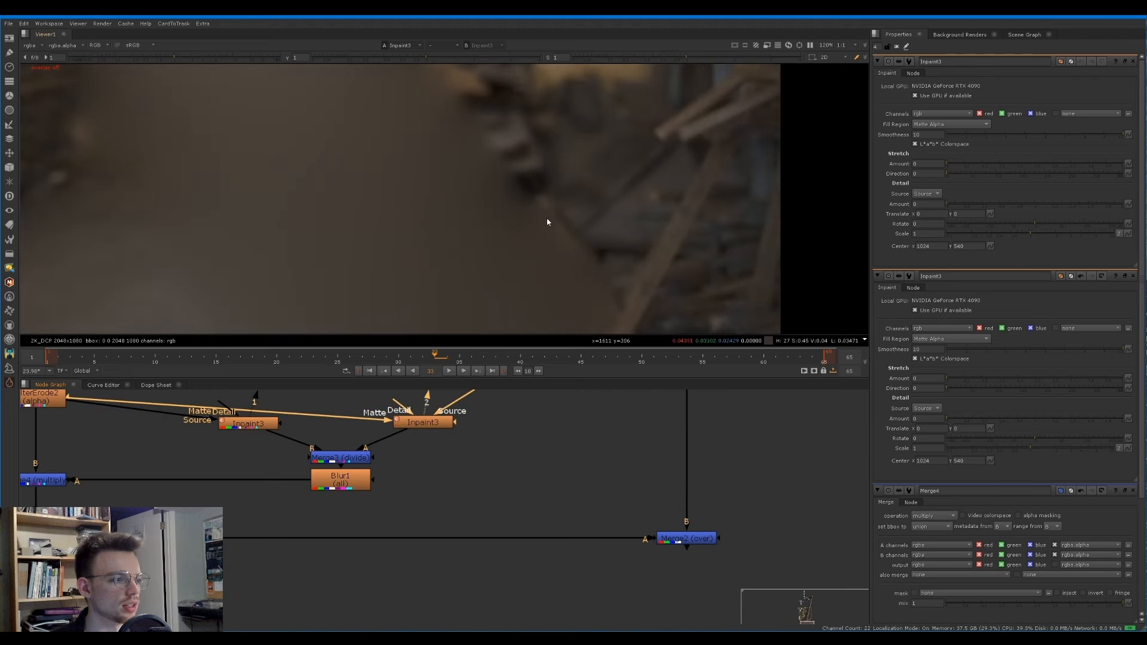
pyautogui.press('1')
pyautogui.press('2')
# Step: Compare the two Inpaints at frame 32 for flicker and return to frame 33
pyautogui.moveTo(435, 359)
pyautogui.mouseDown()
pyautogui.moveTo(447, 358)
pyautogui.moveTo(423, 359)
pyautogui.mouseUp()
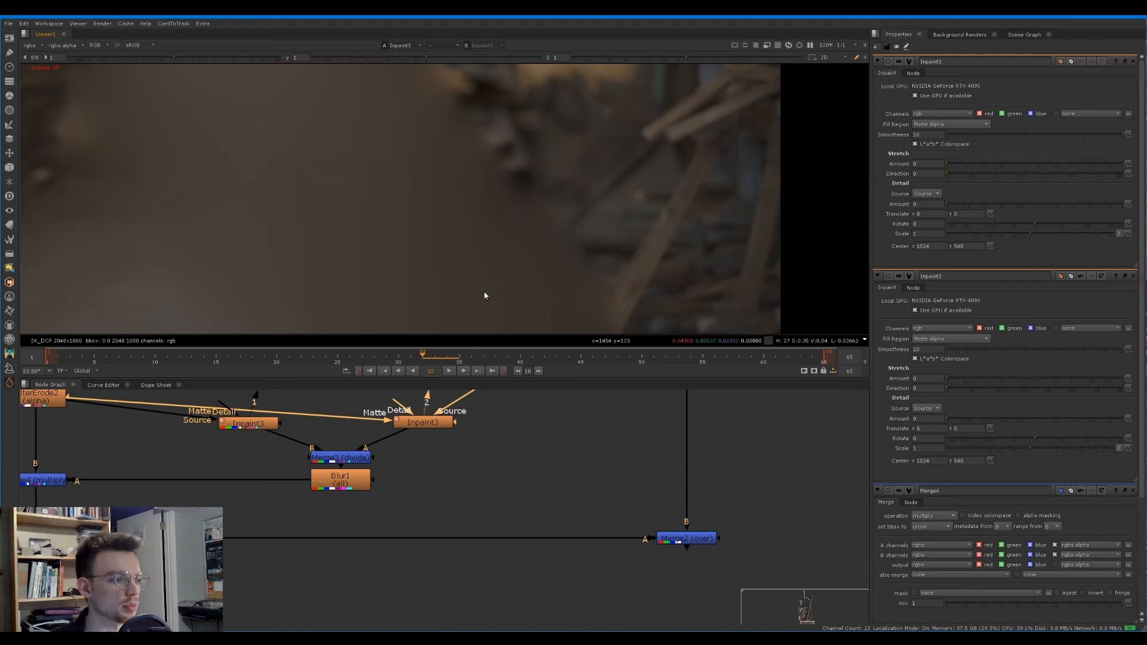
pyautogui.press('1')
pyautogui.press('2')
pyautogui.press('1')
pyautogui.press('2')
pyautogui.moveTo(426, 358); pyautogui.dragTo(433, 358)
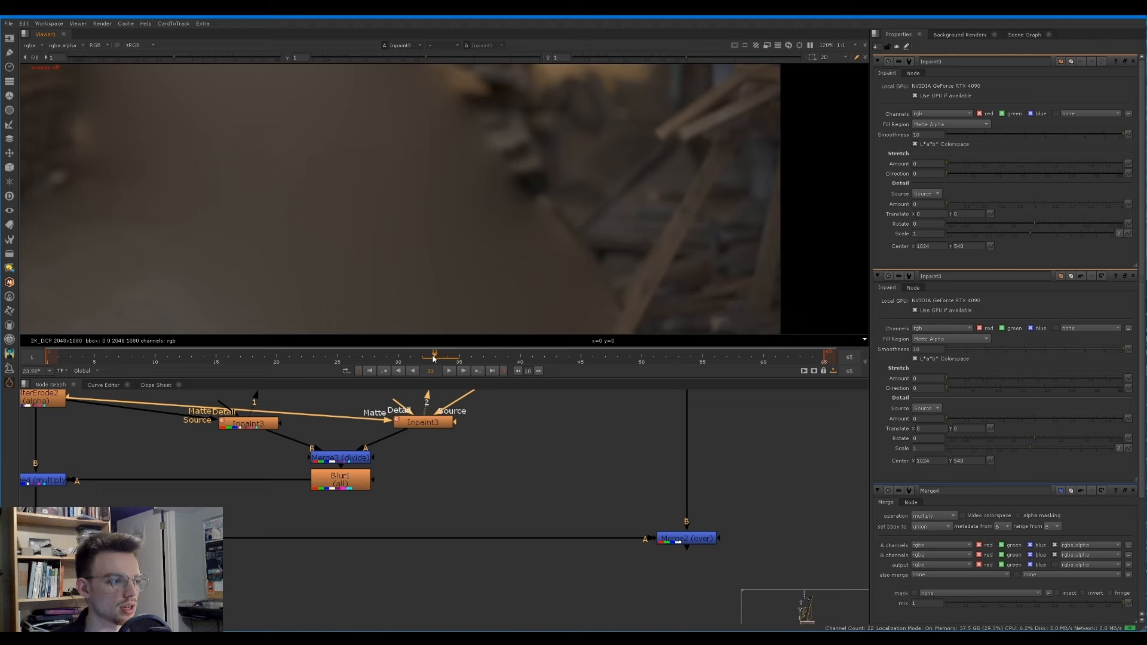
# Step: Shift the multiply Merge, the Premult and the final over Merge down in the node graph to make room
pyautogui.scroll(-2, 500, 269)
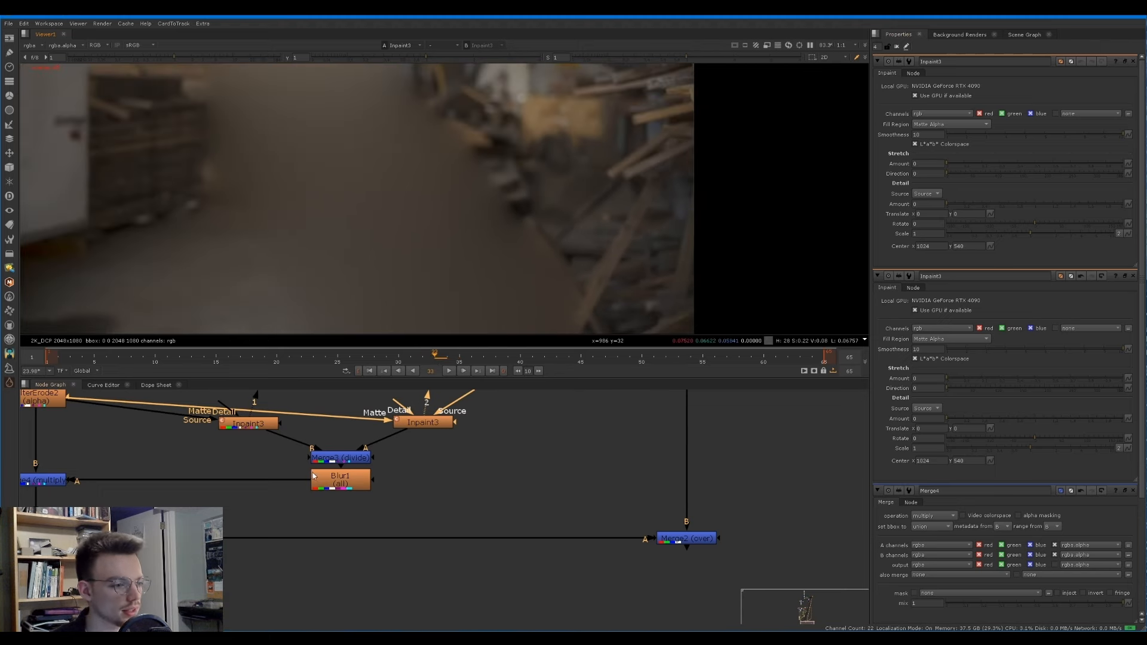
pyautogui.moveTo(267, 503); pyautogui.dragTo(395, 481, button='middle')
pyautogui.scroll(-2, 394, 481)
pyautogui.keyDown('ctrl'); pyautogui.click(234, 505); pyautogui.keyUp('ctrl')
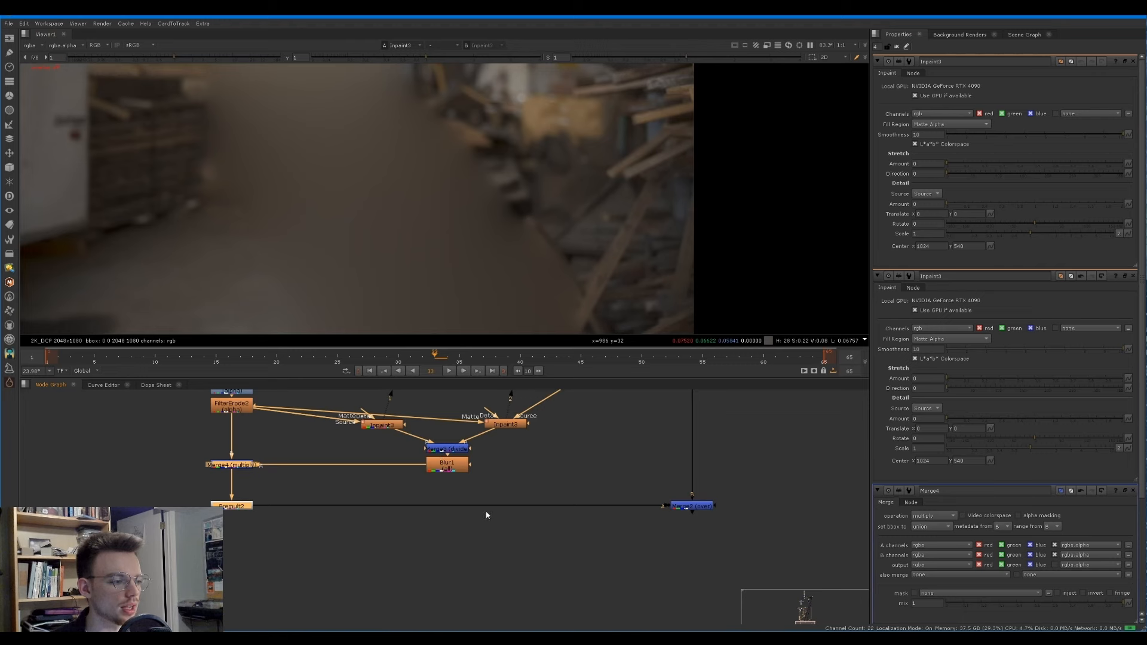
pyautogui.moveTo(526, 554); pyautogui.dragTo(165, 460)
pyautogui.moveTo(721, 540); pyautogui.dragTo(215, 489)
# Step: Insert a TimeEcho between the Blur and the multiply Merge
pyautogui.click(439, 469)
pyautogui.click(437, 478)
pyautogui.click(435, 469)
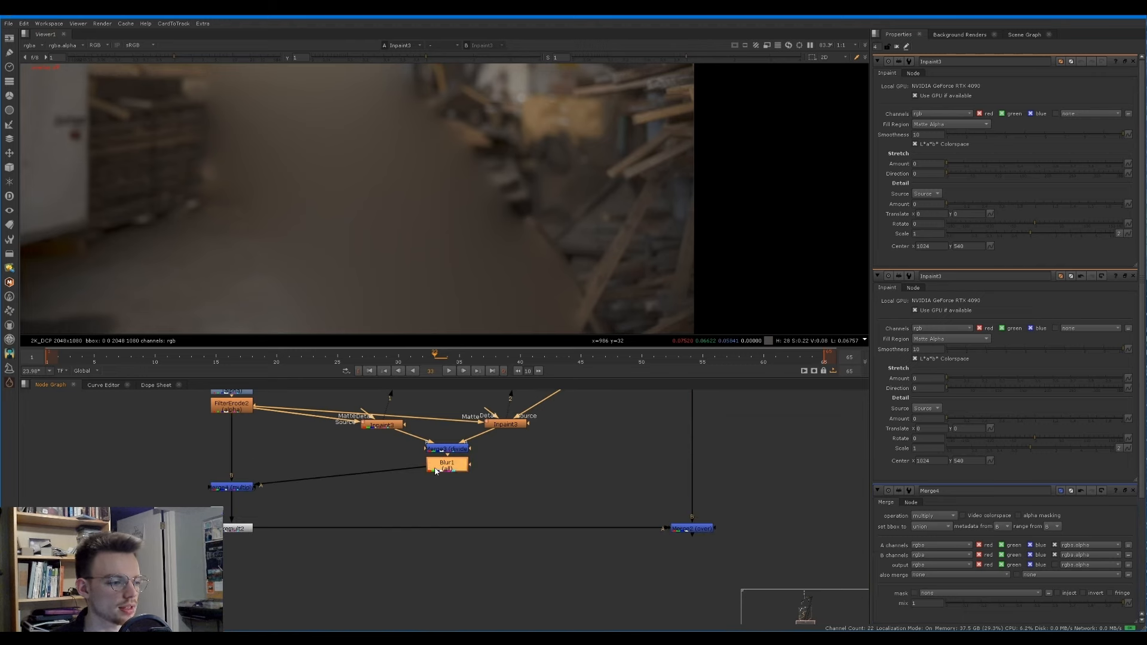
pyautogui.press('Tab')
pyautogui.write('time')
pyautogui.press('Down')
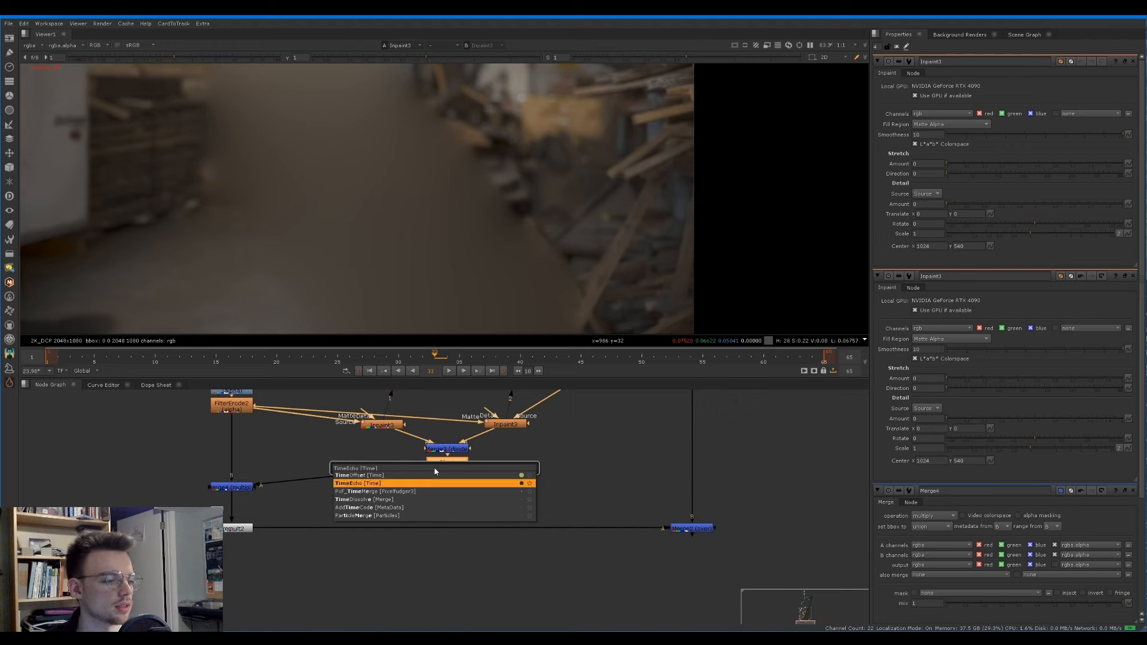
pyautogui.press('Return')
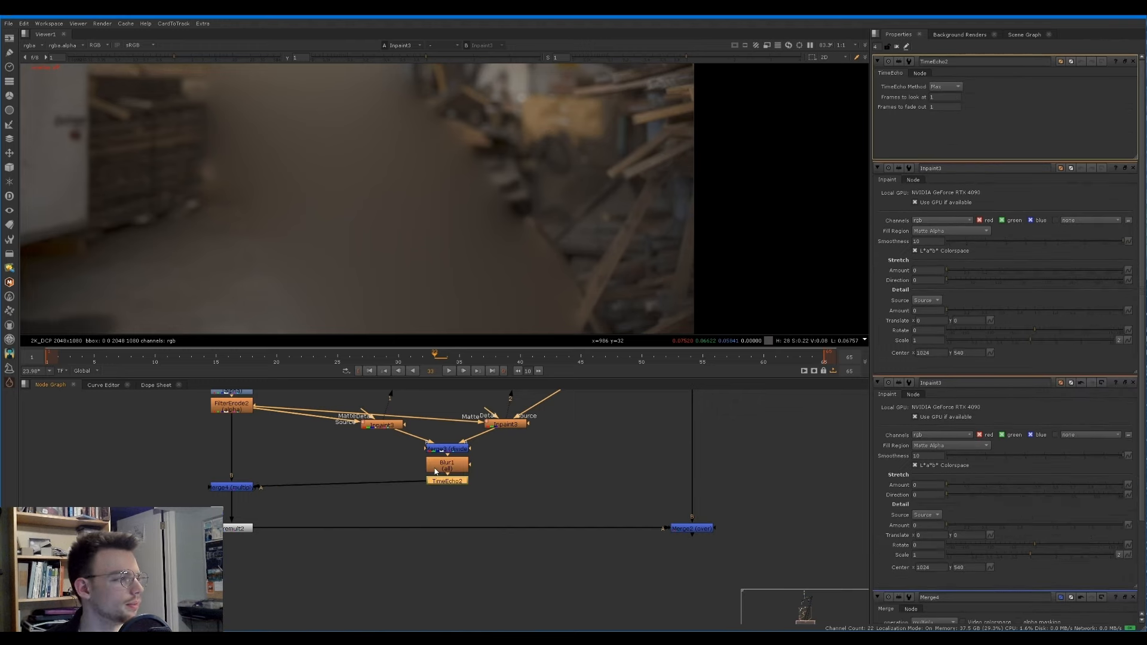
# Step: Set the new TimeEcho to average with 3 frames to look at, and view the final over Merge
pyautogui.click(935, 98)
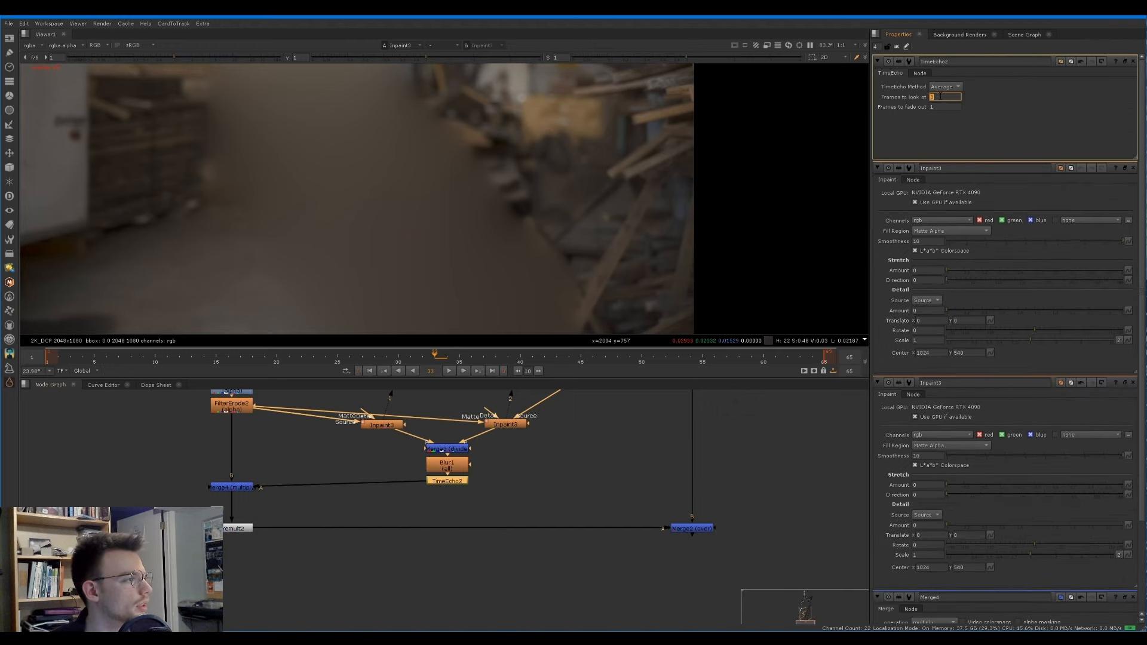
pyautogui.write('3')
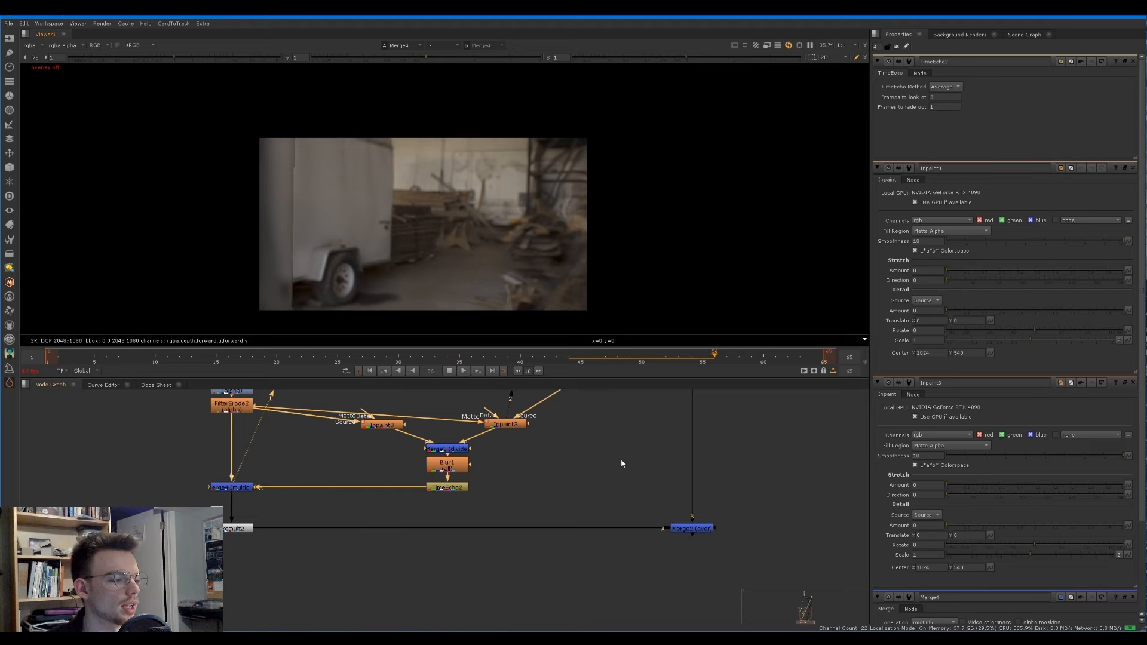
pyautogui.click(692, 529)
pyautogui.press('1')
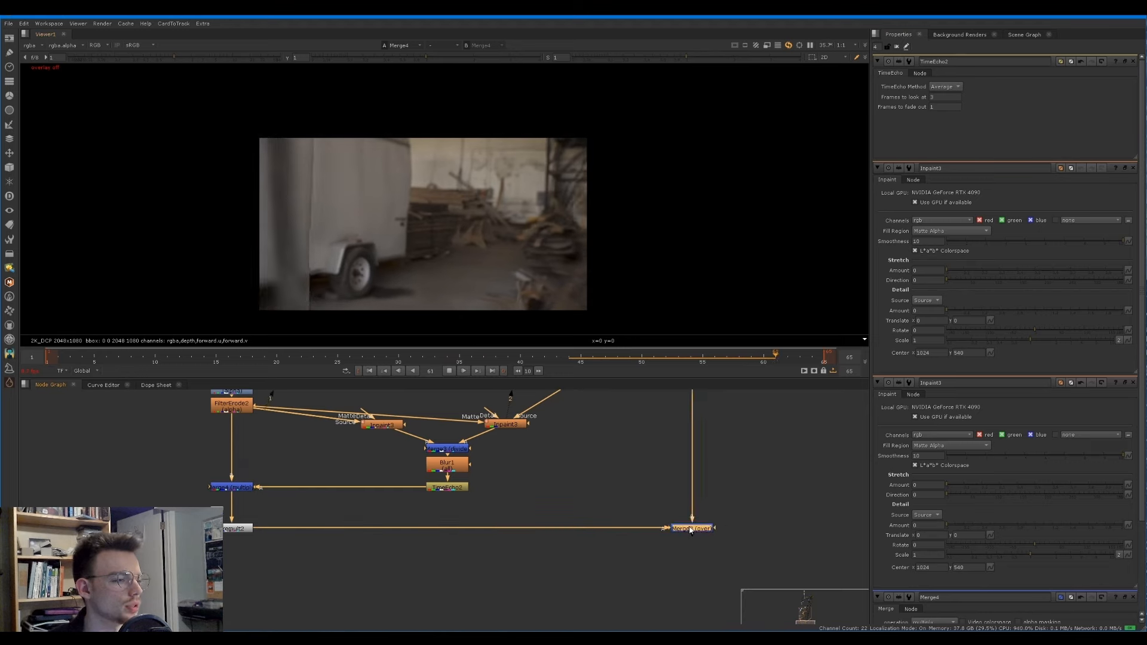
pyautogui.click(634, 473)
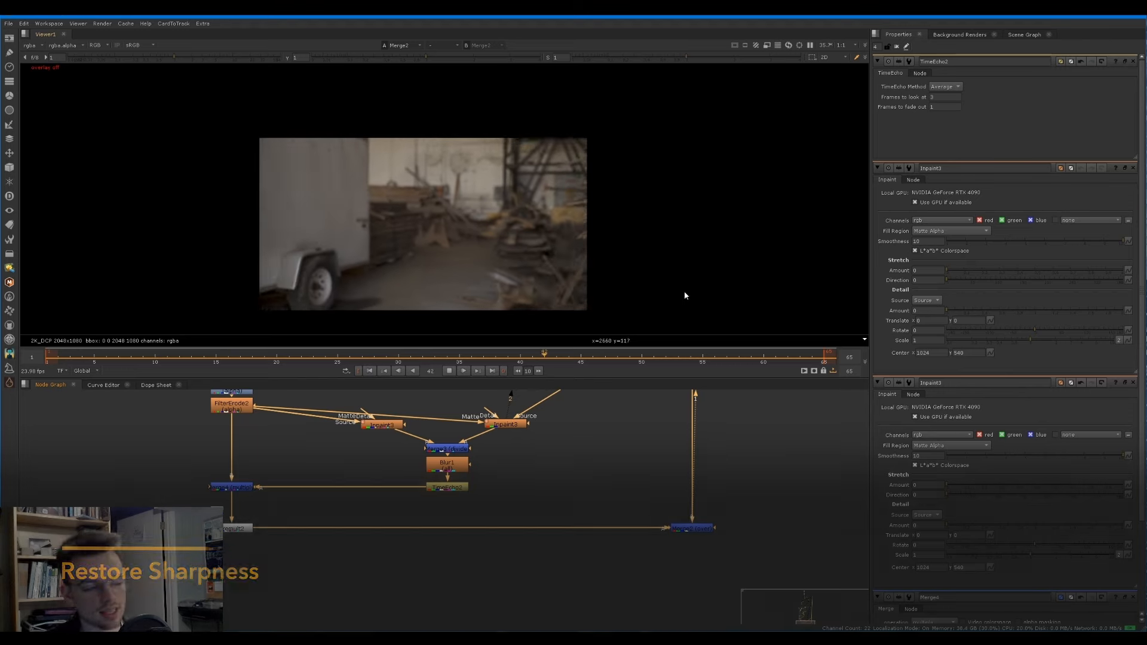
# Step: Play back the final over Merge close up to check the patch's lighting and softness
pyautogui.press('k')
pyautogui.scroll(3, 483, 257)
pyautogui.press('l')
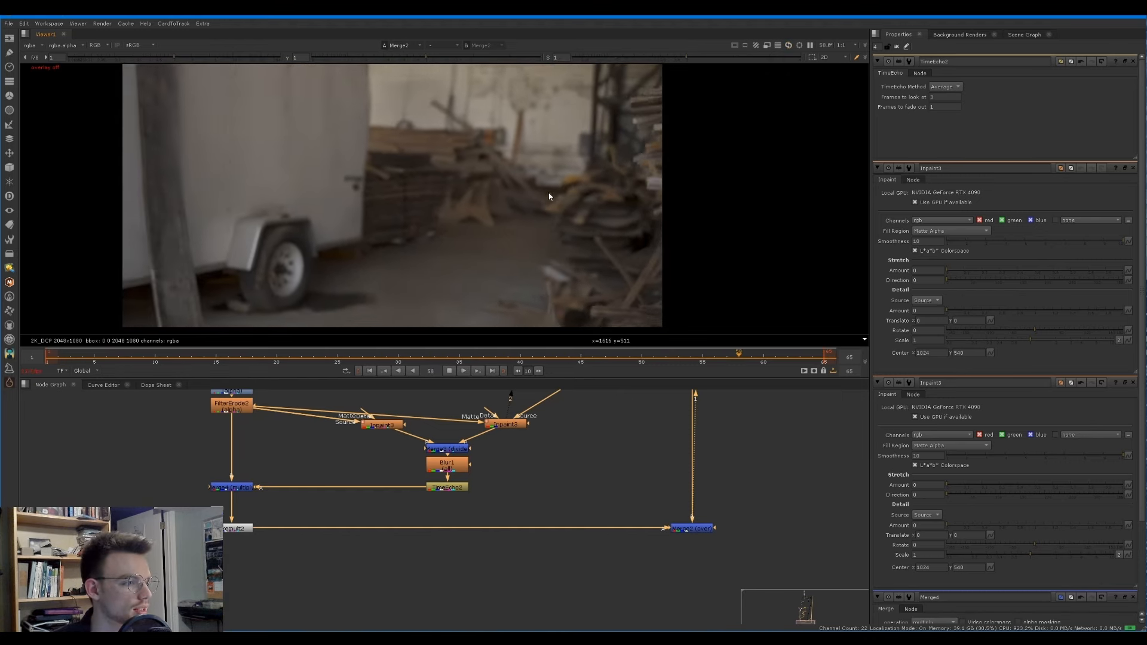
pyautogui.press('k')
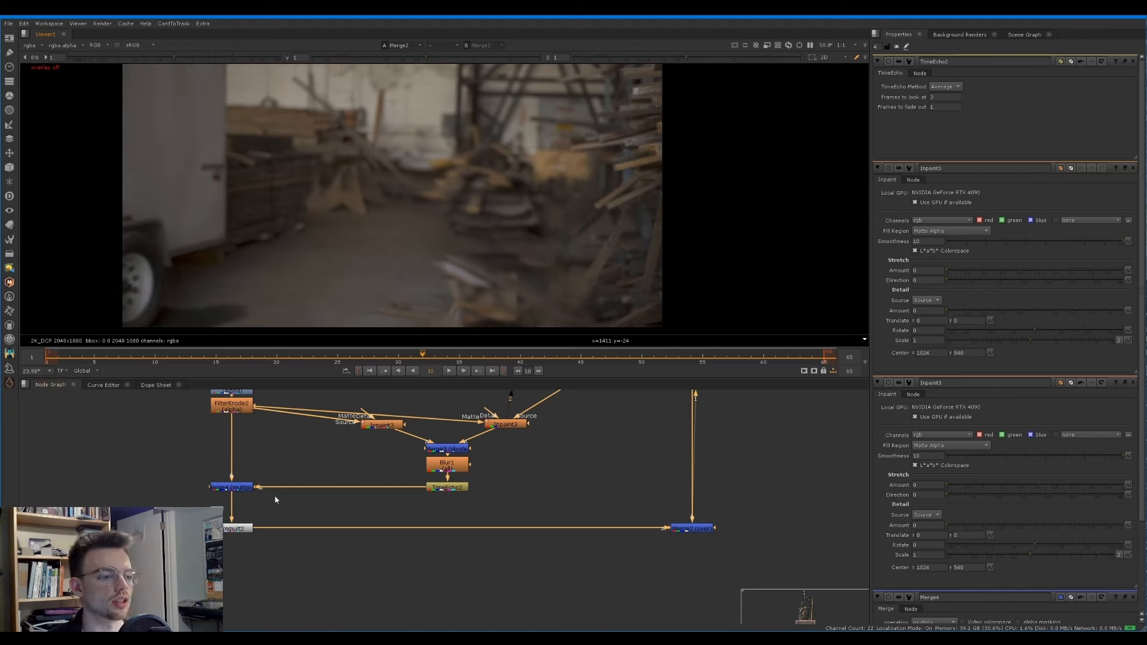
pyautogui.scroll(-5, 353, 528)
pyautogui.moveTo(274, 495); pyautogui.dragTo(337, 524, button='middle')
pyautogui.moveTo(577, 553); pyautogui.dragTo(190, 460)
pyautogui.moveTo(197, 469); pyautogui.dragTo(298, 514, button='middle')
pyautogui.moveTo(600, 585); pyautogui.dragTo(229, 392)
pyautogui.scroll(5, 274, 457)
pyautogui.moveTo(274, 457); pyautogui.dragTo(273, 493)
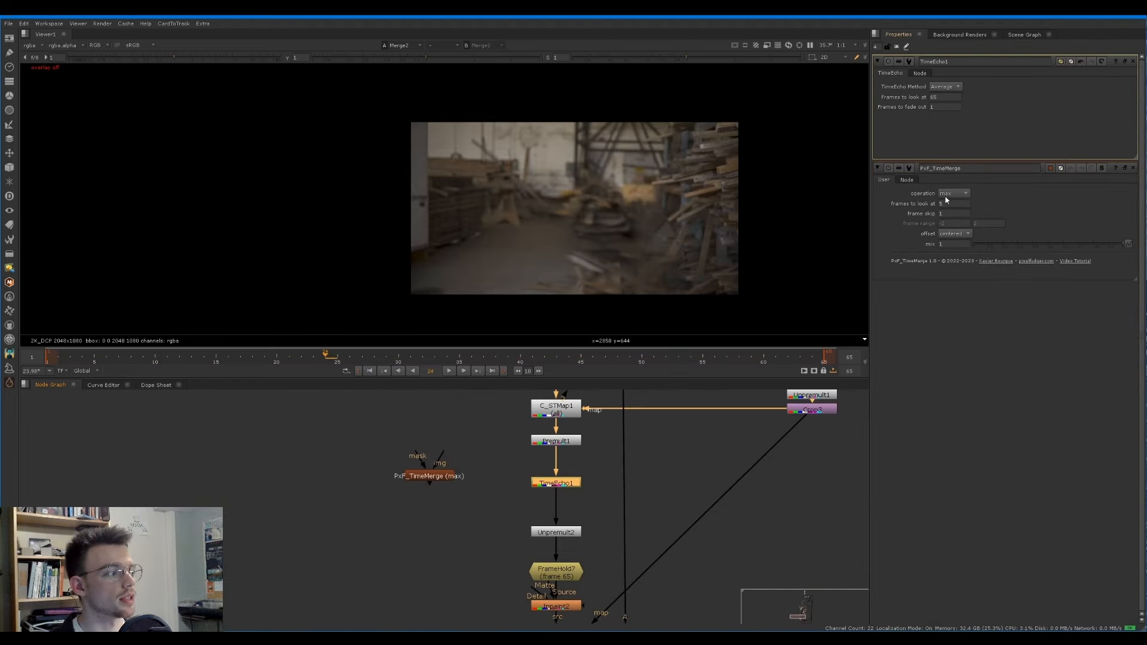
# Step: Compare the operation choices of PxF_TimeMerge with the method set on the 65-frame TimeEcho
pyautogui.click(951, 194)
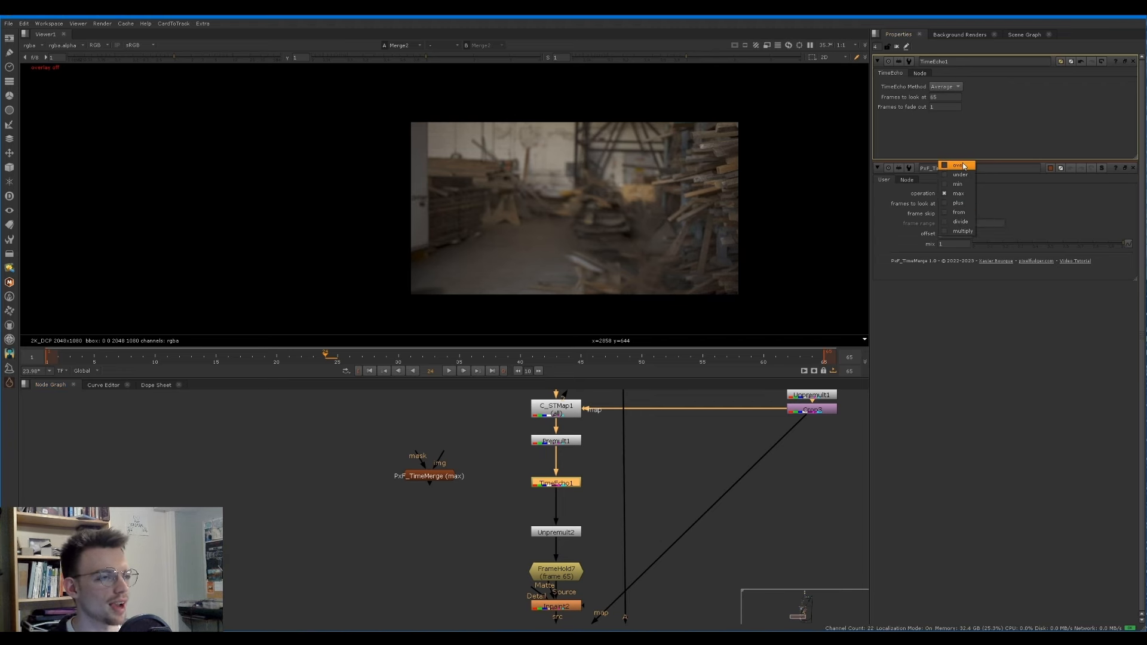
pyautogui.click(951, 88)
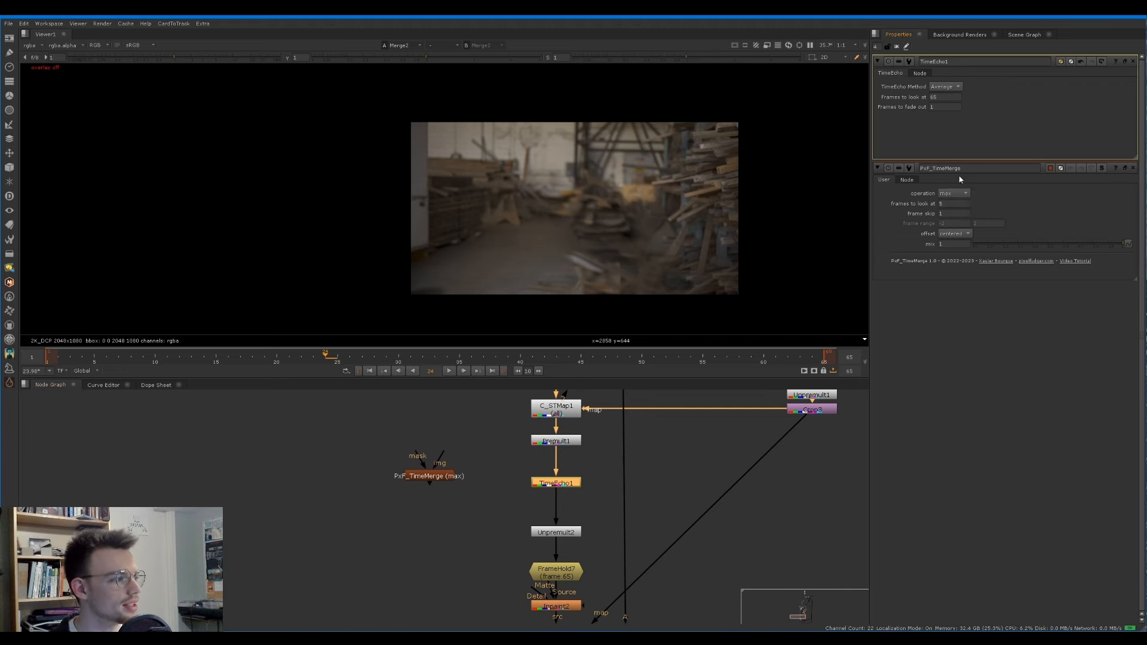
pyautogui.click(952, 193)
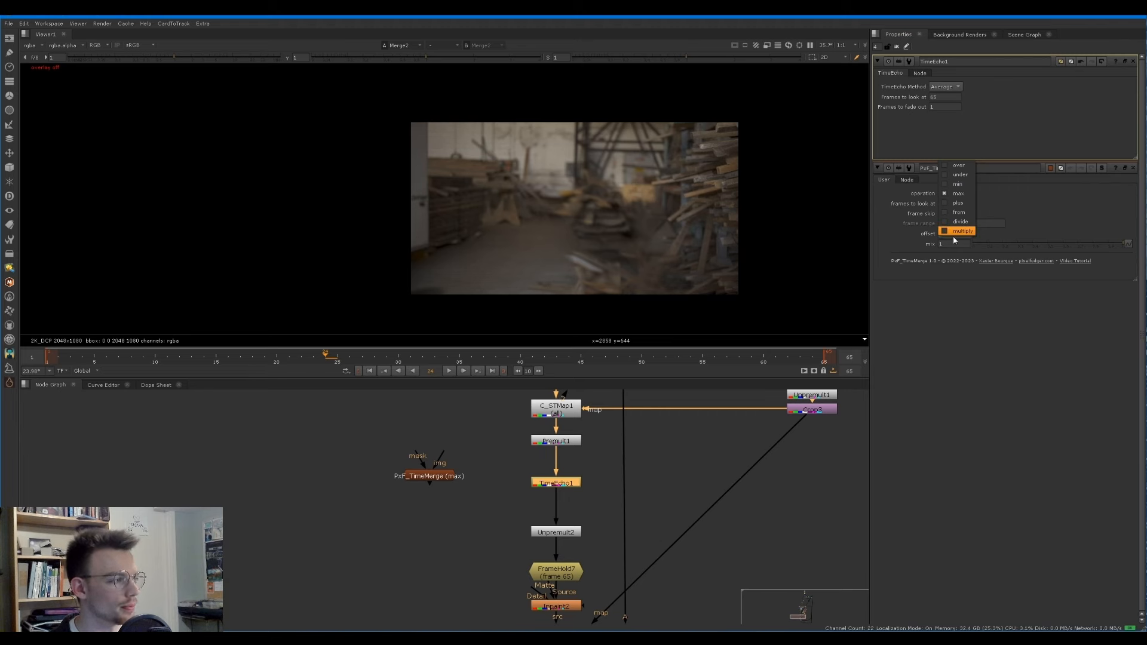
pyautogui.click(1038, 211)
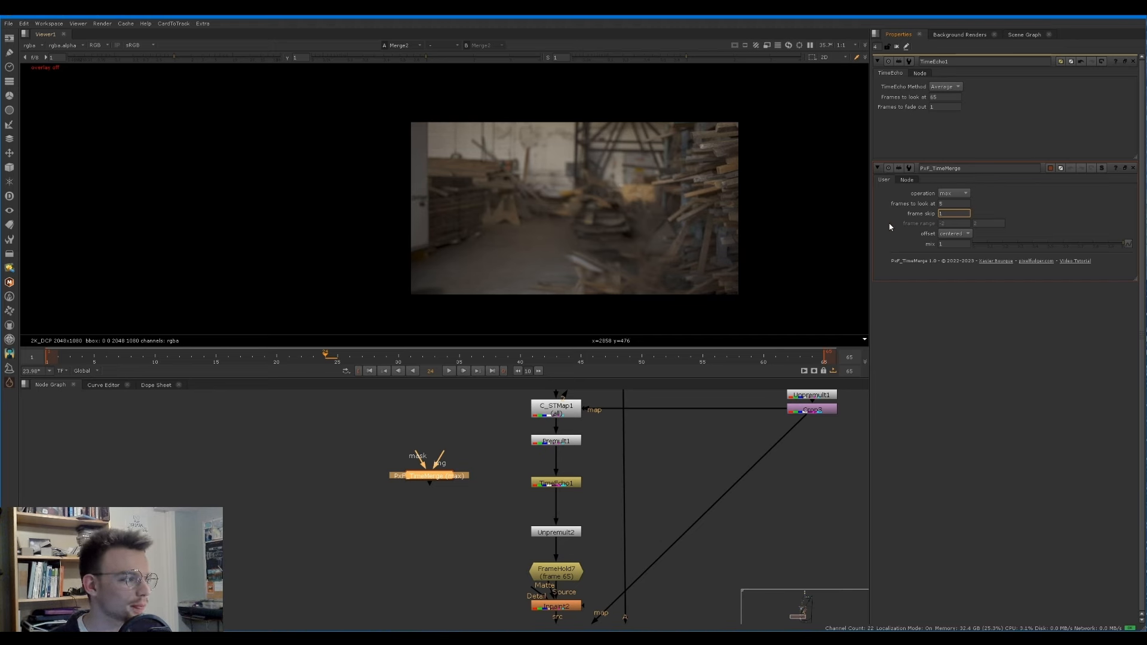
# Step: View the output of the Premult above the 65-frame TimeEcho at frame 65
pyautogui.click(555, 441)
pyautogui.press('1')
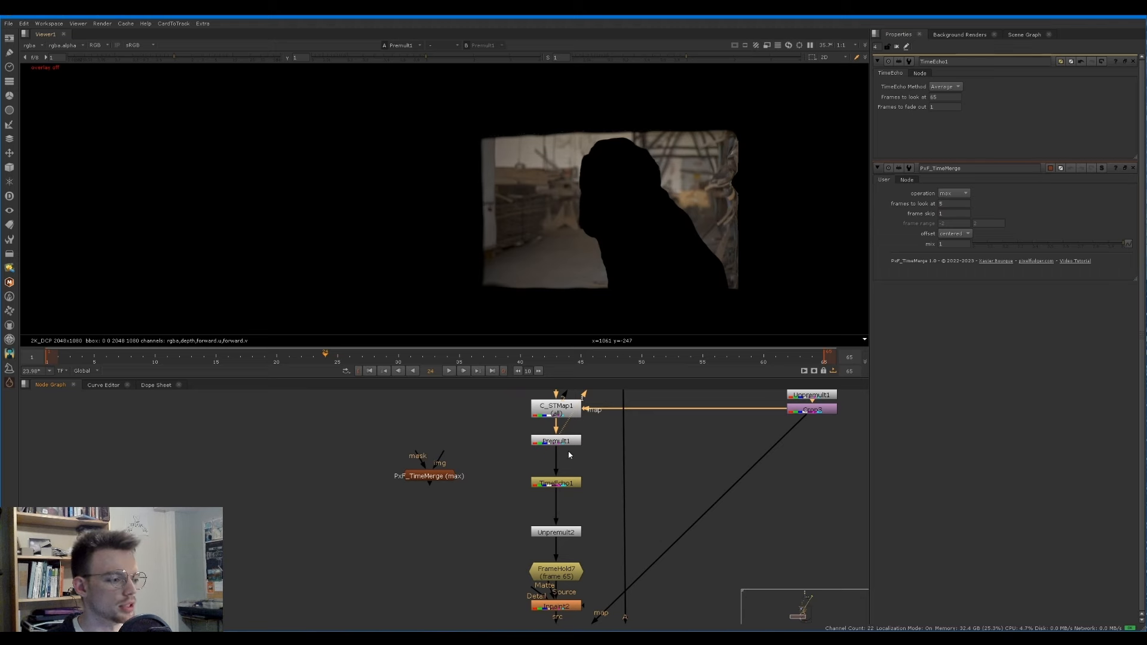
pyautogui.click(827, 359)
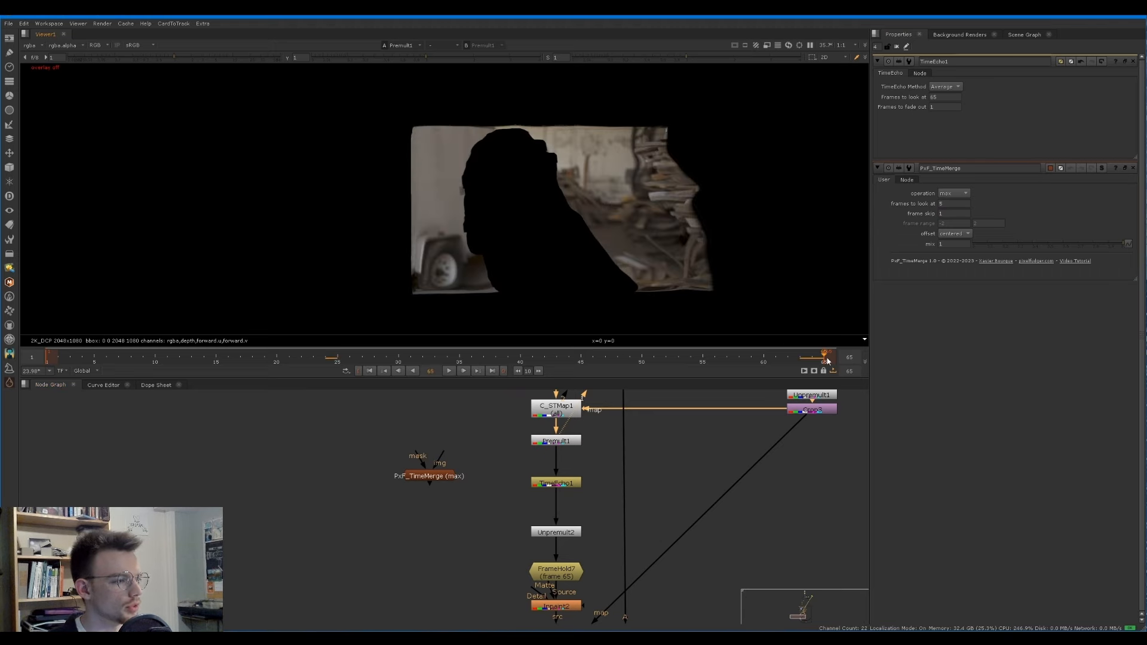
# Step: Set the PxF_TimeMerge's offset to start and its operation to over
pyautogui.click(955, 234)
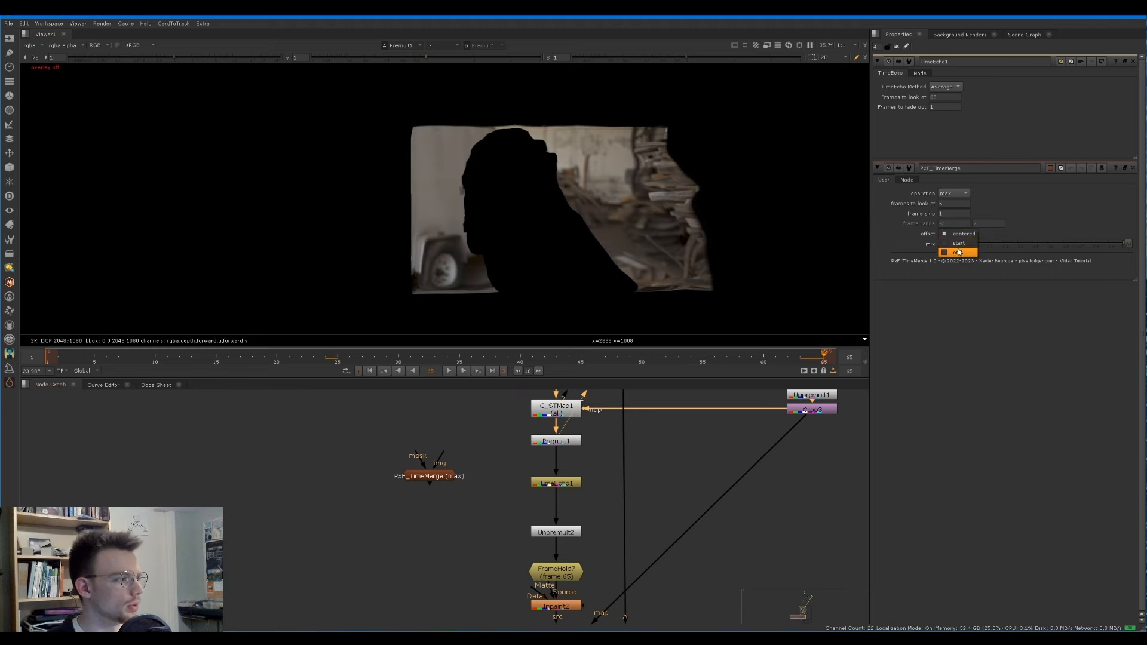
pyautogui.click(953, 234)
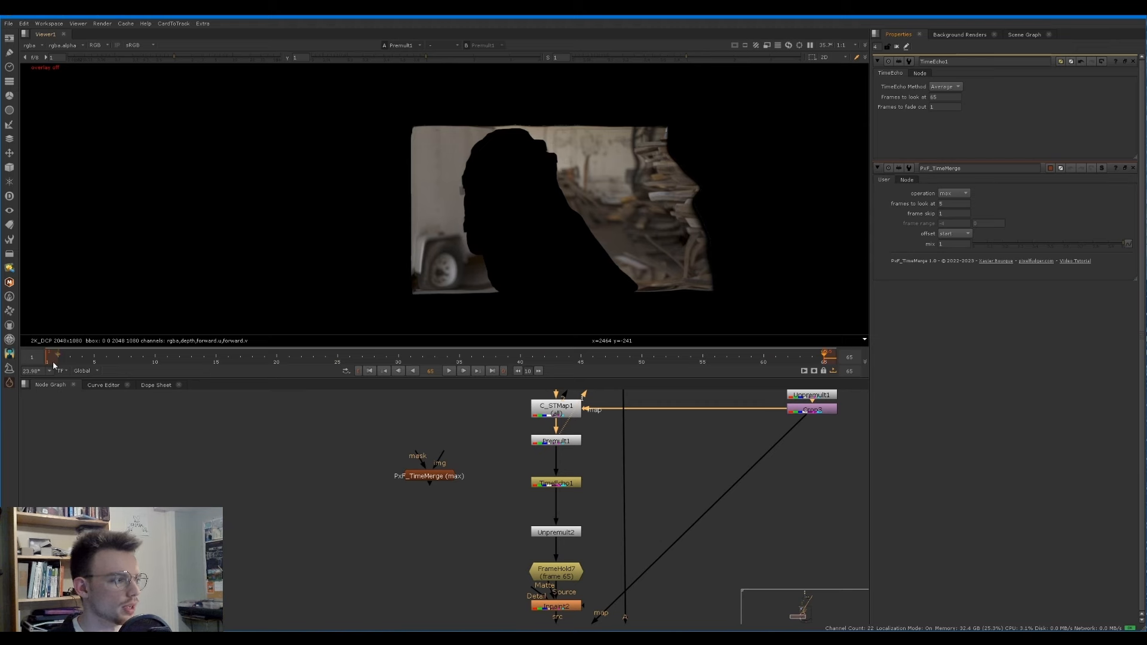
pyautogui.click(956, 197)
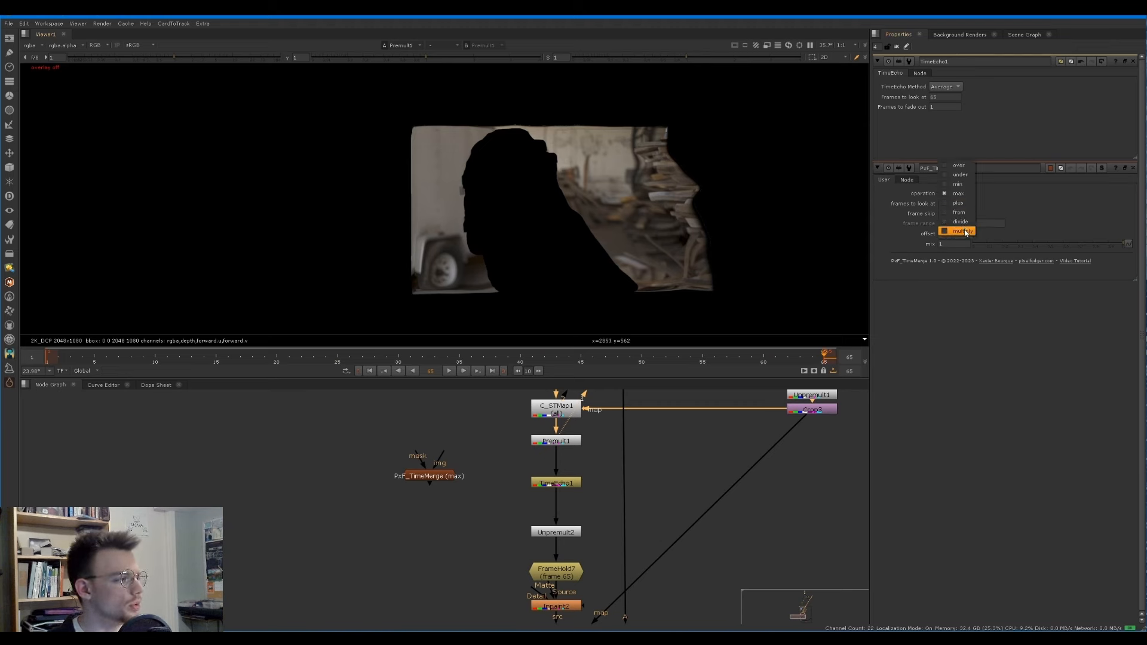
pyautogui.click(960, 165)
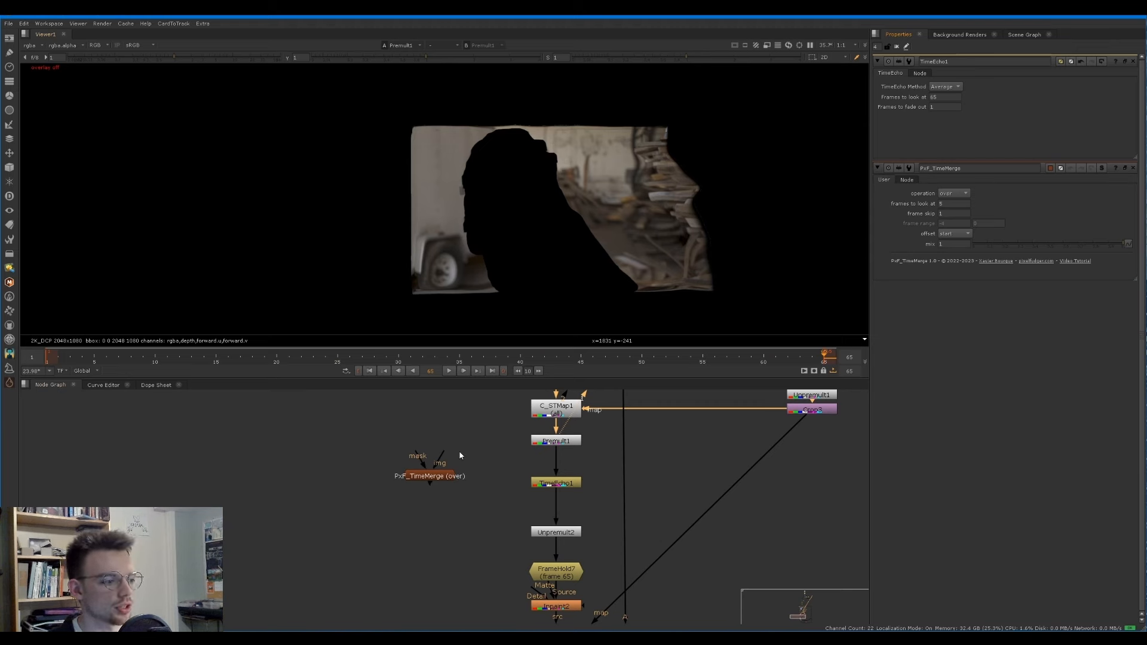
# Step: Connect the PxF_TimeMerge's image input to the Premult below the STMap and view its result
pyautogui.moveTo(449, 454); pyautogui.dragTo(541, 442)
pyautogui.click(444, 478)
pyautogui.press('1')
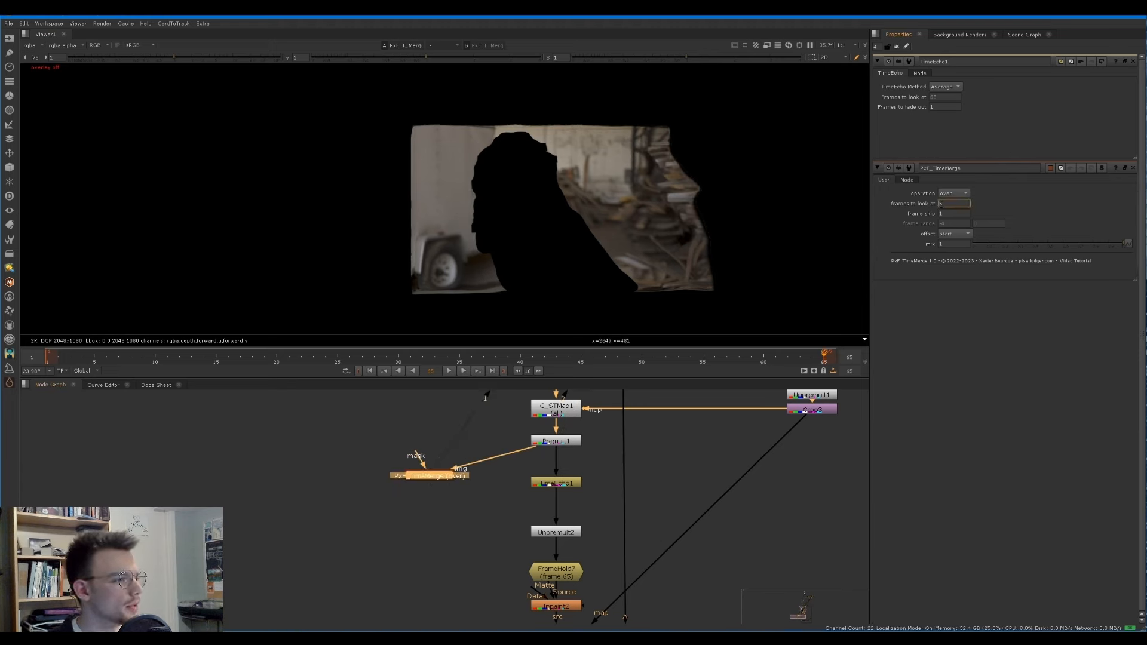
# Step: Increase the PxF_TimeMerge's frames to look at and set its frame skip to 2
pyautogui.press('Up')
pyautogui.press('Up')
pyautogui.press('Up')
pyautogui.press('Up')
pyautogui.press('Down')
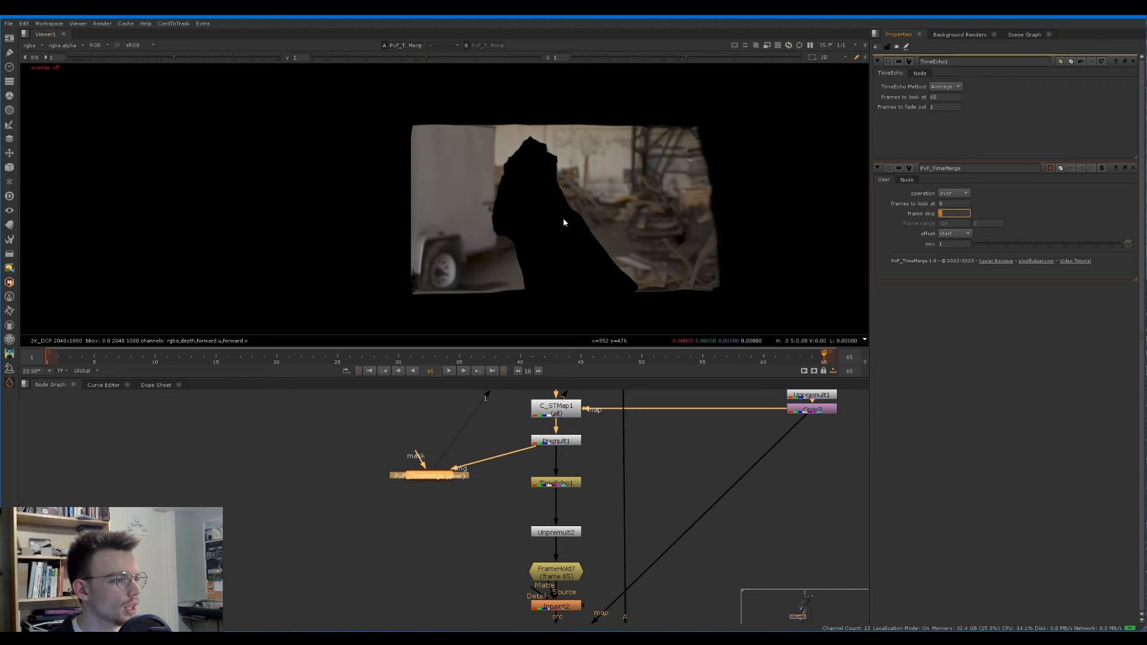
pyautogui.press('Up')
pyautogui.scroll(1, 622, 215)
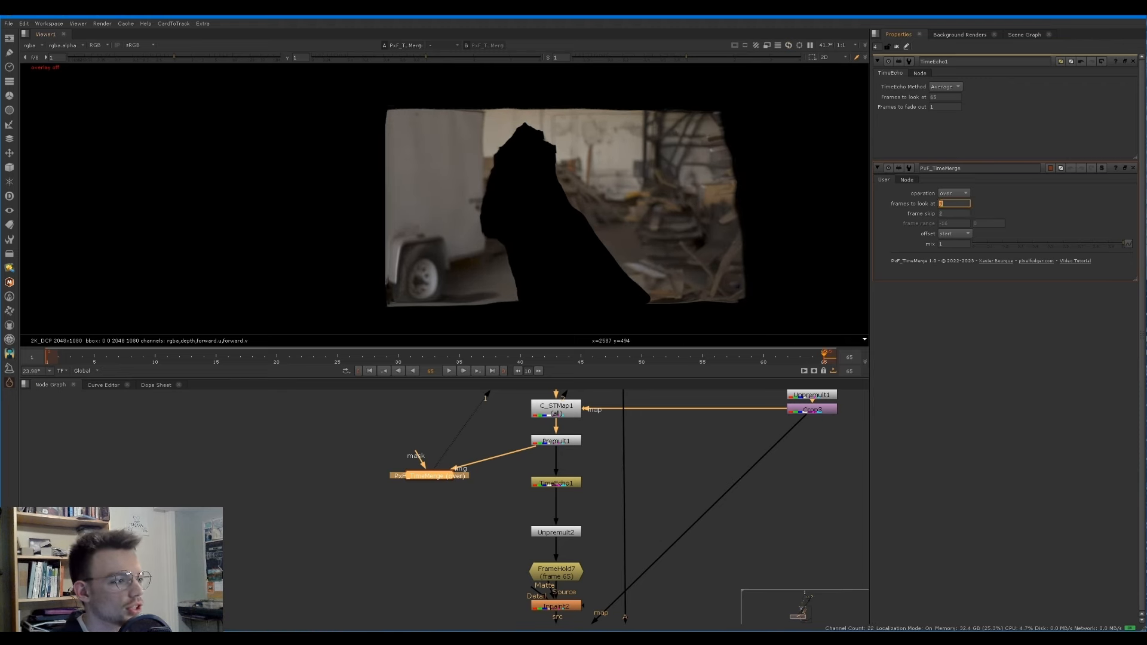
# Step: Raise the PxF_TimeMerge's frames to look at in stages to 32 to fill in the woman's silhouette
pyautogui.write('10')
pyautogui.press('Up')
pyautogui.press('Up')
pyautogui.press('Up')
pyautogui.press('Up')
pyautogui.press('Up')
pyautogui.press('Up')
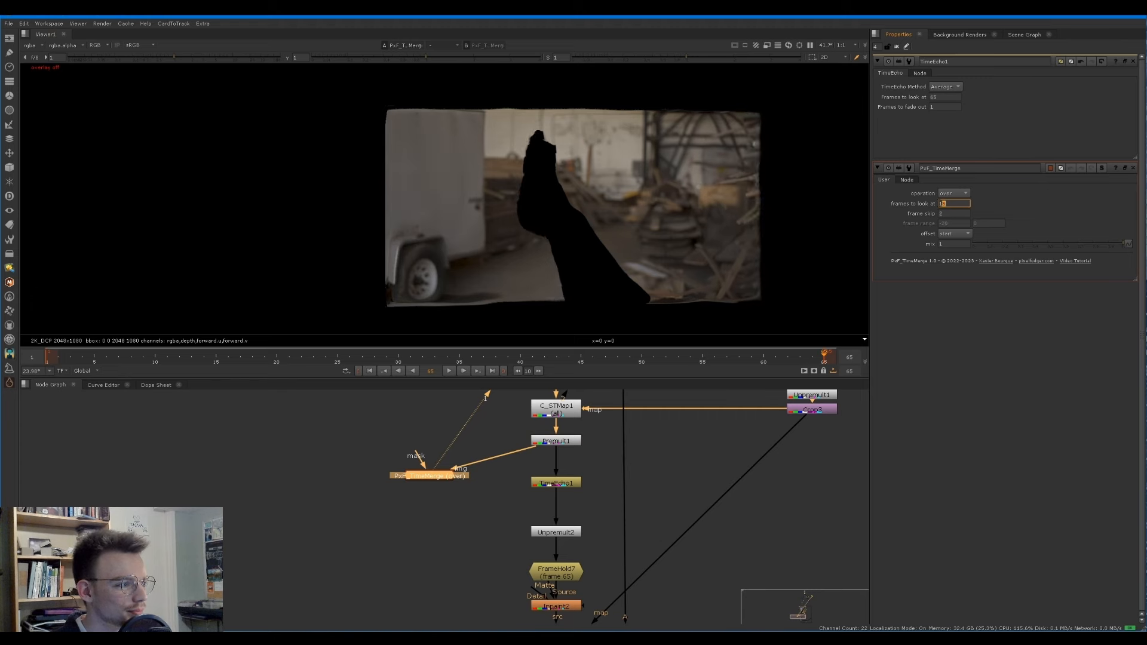
pyautogui.press('Up')
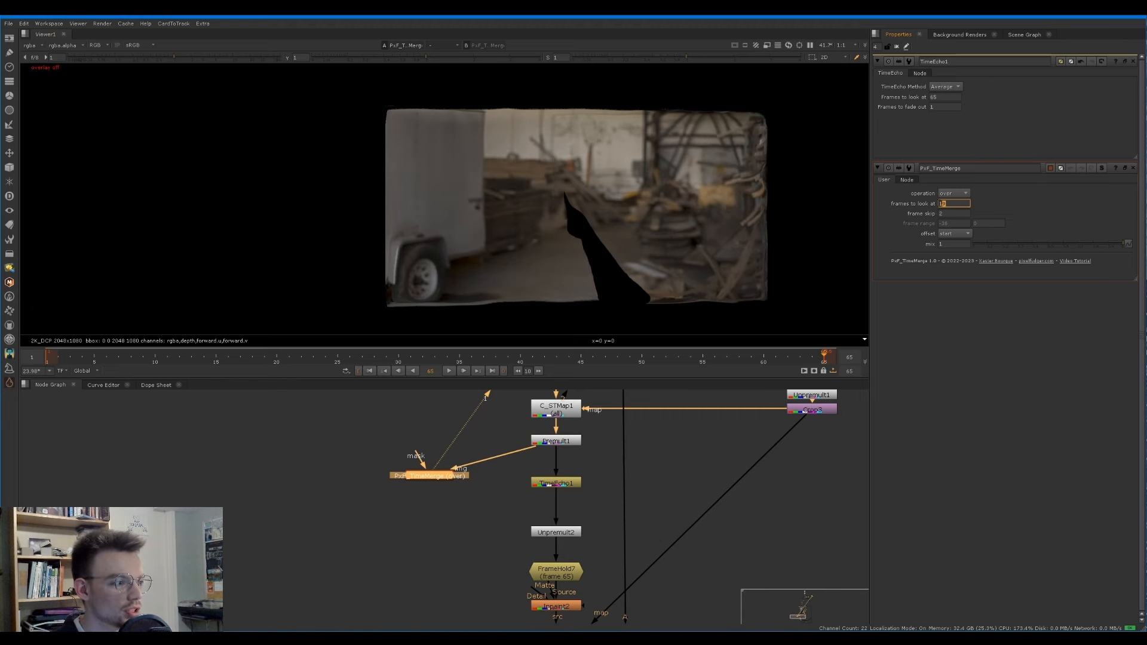
pyautogui.press('Up')
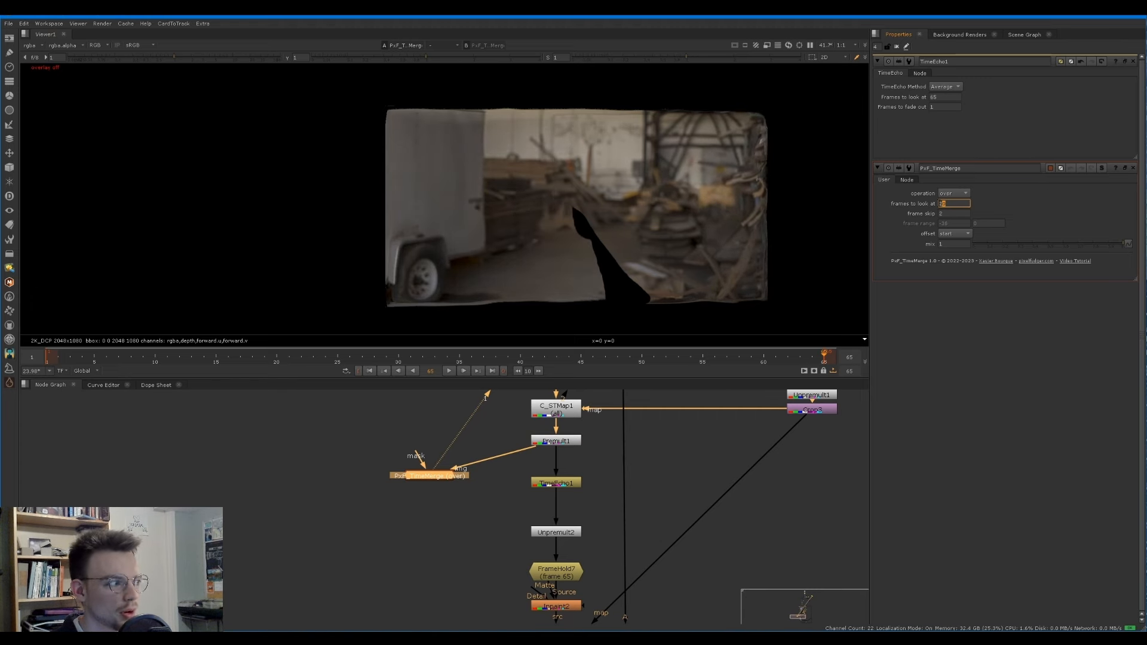
pyautogui.press('Up')
pyautogui.press('Up')
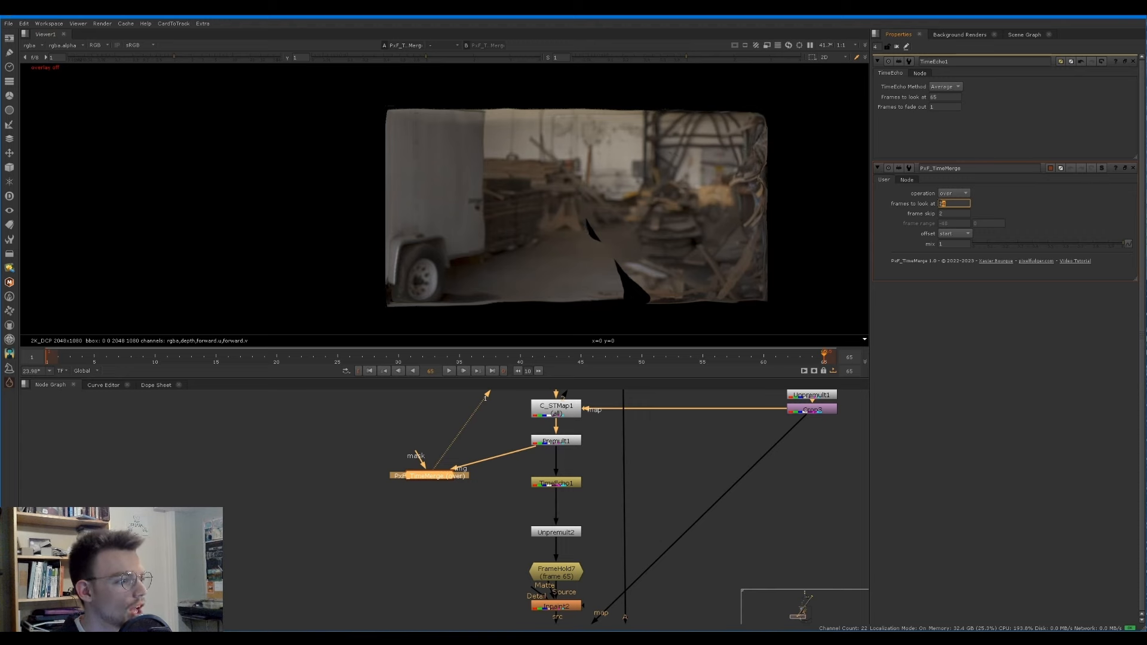
pyautogui.press('Down')
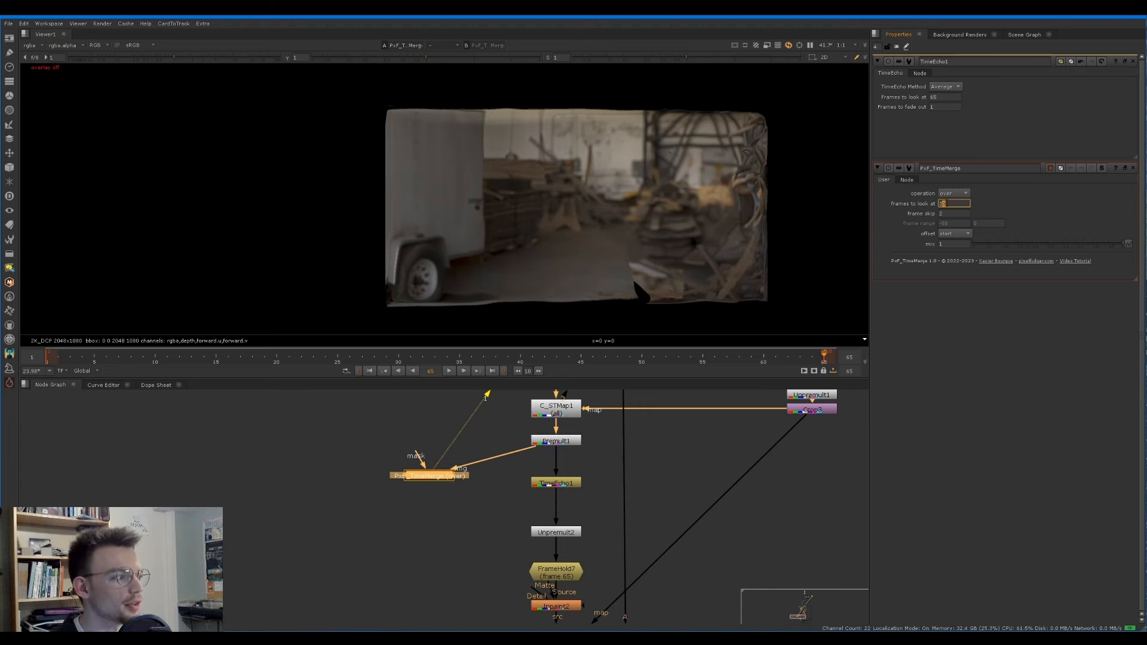
pyautogui.press('Up')
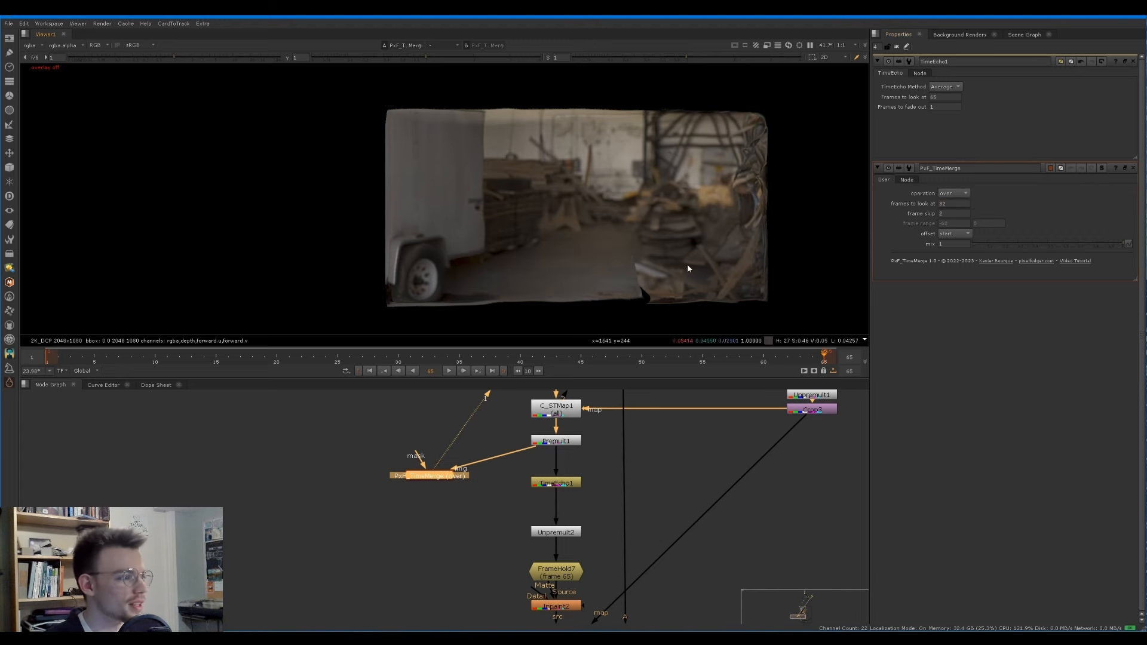
# Step: Compare the Unpremult after the TimeEcho with the PxF_TimeMerge at frame 65 for sharpness around the wood piles
pyautogui.click(546, 504)
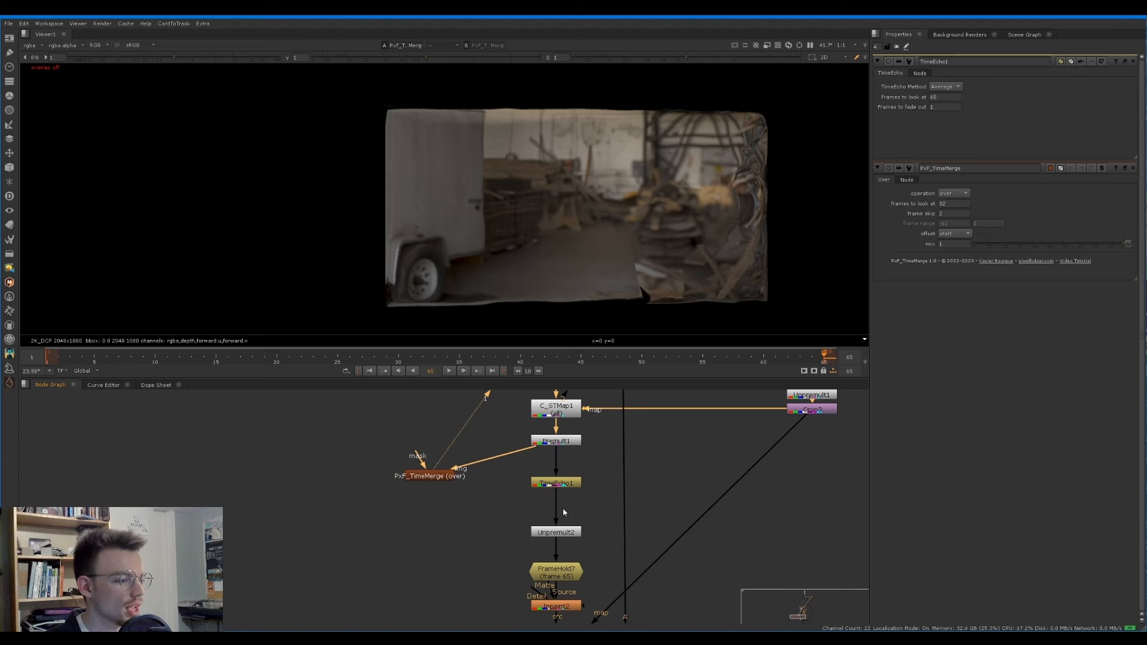
pyautogui.click(570, 487)
pyautogui.click(572, 529)
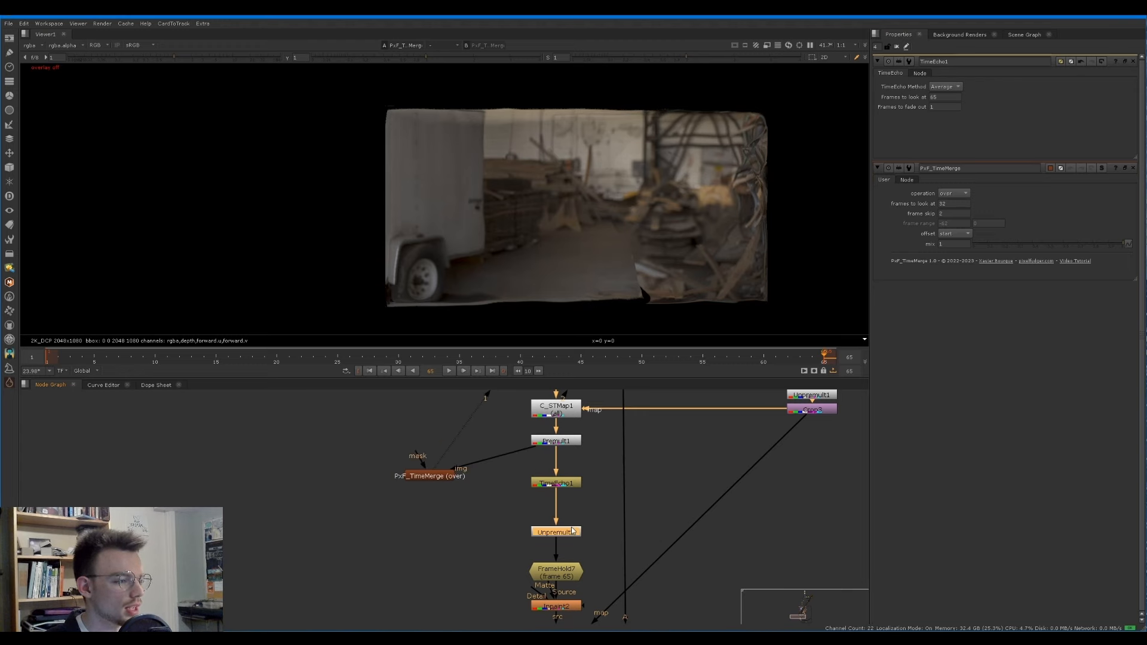
pyautogui.press('2')
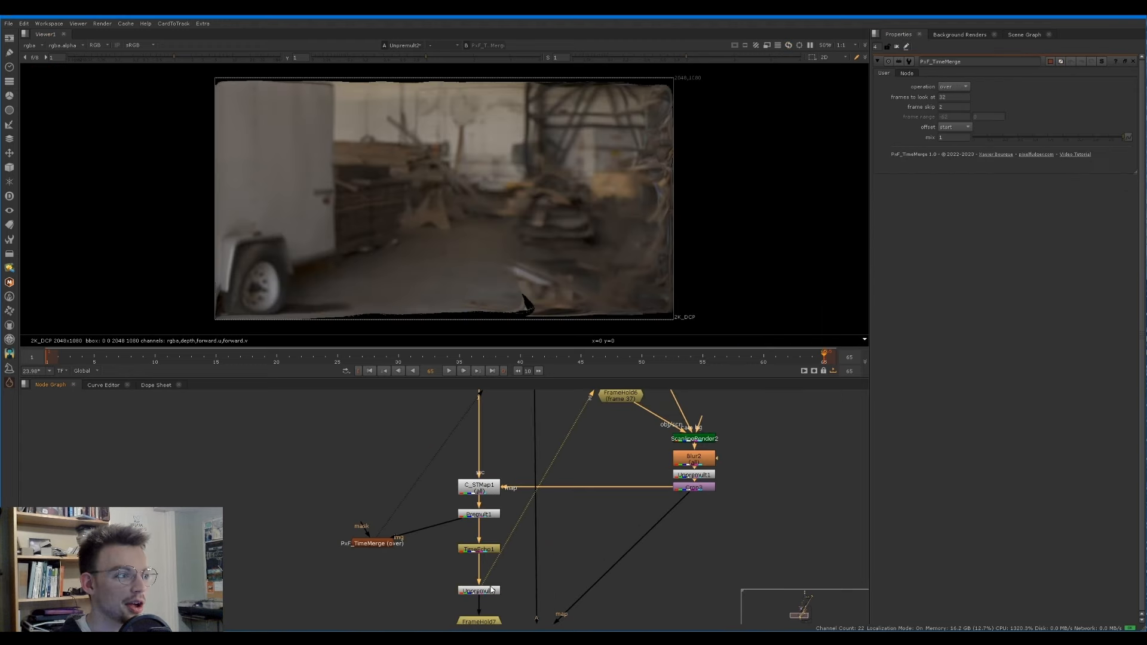
pyautogui.press('1')
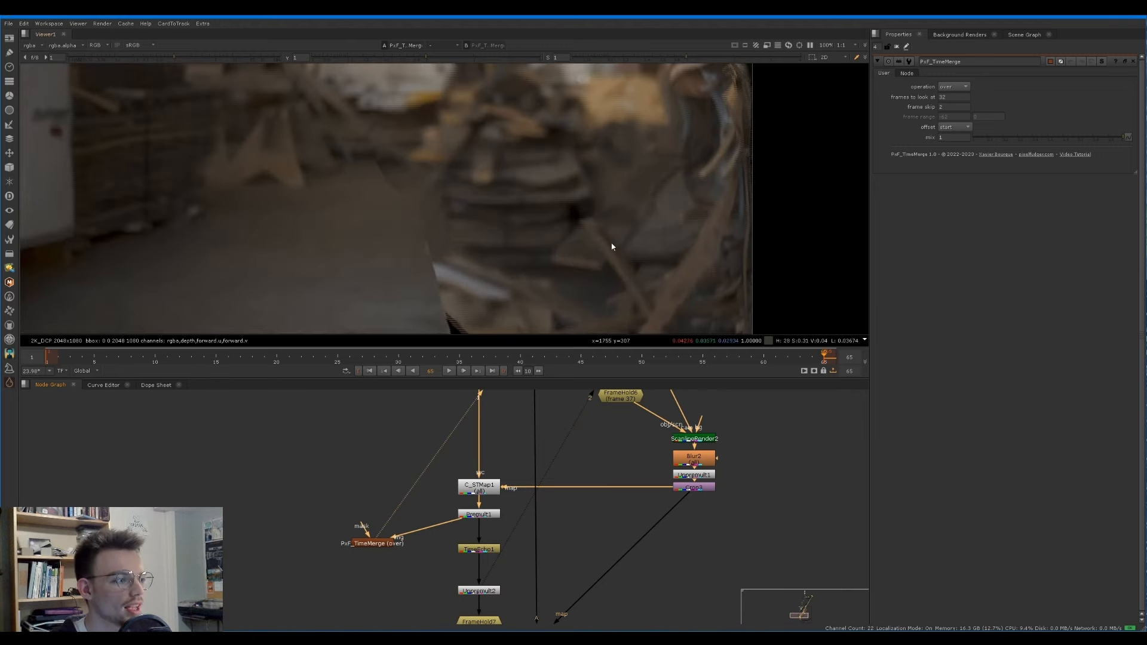
pyautogui.scroll(-2, 628, 190)
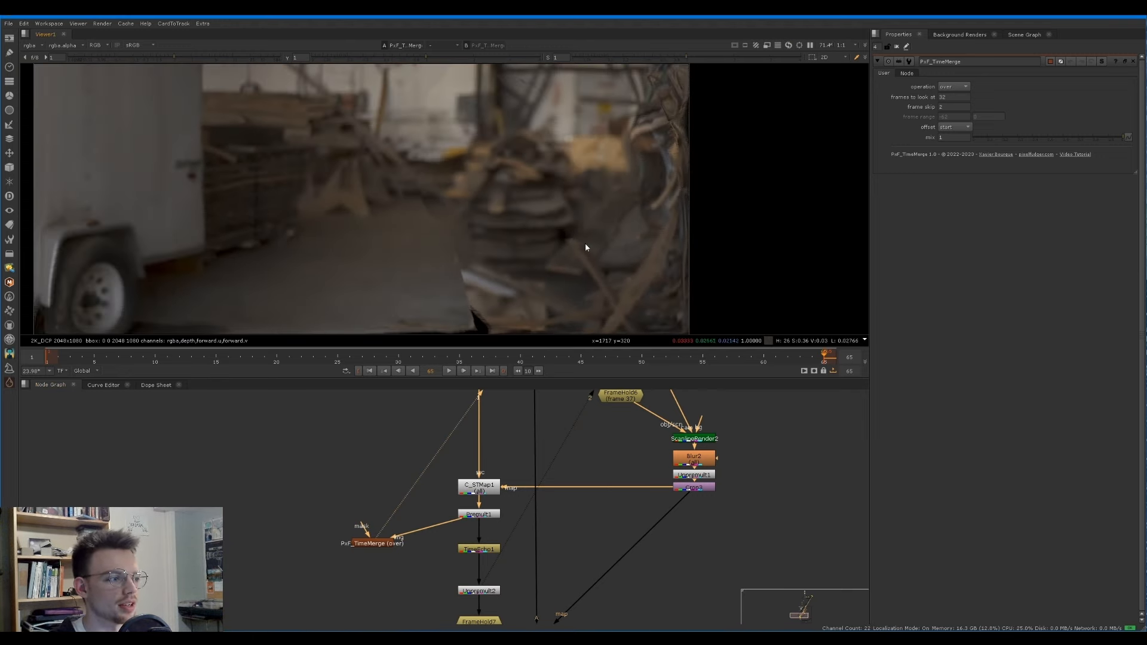
pyautogui.press('1')
pyautogui.scroll(-1, 585, 248)
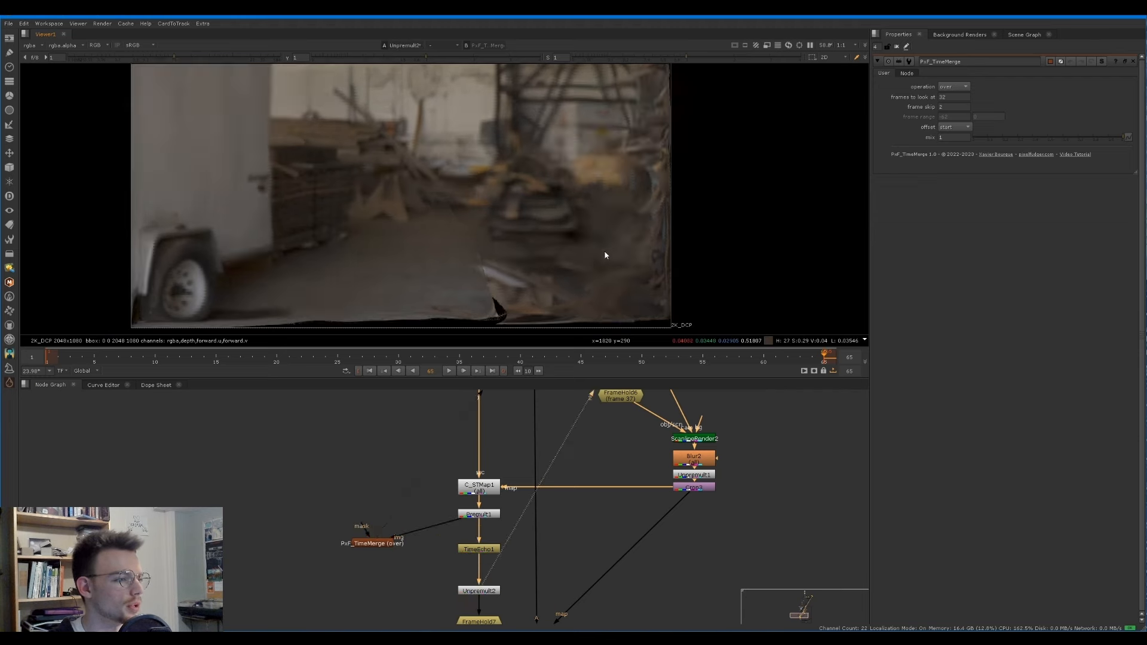
pyautogui.scroll(-1, 594, 256)
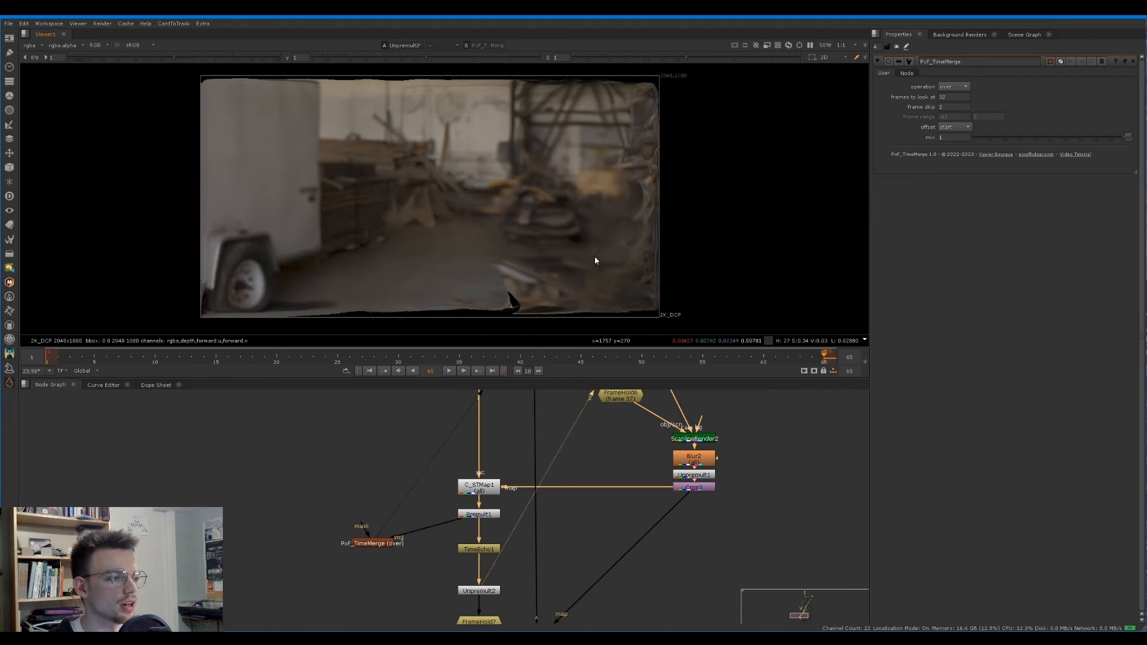
pyautogui.press('1')
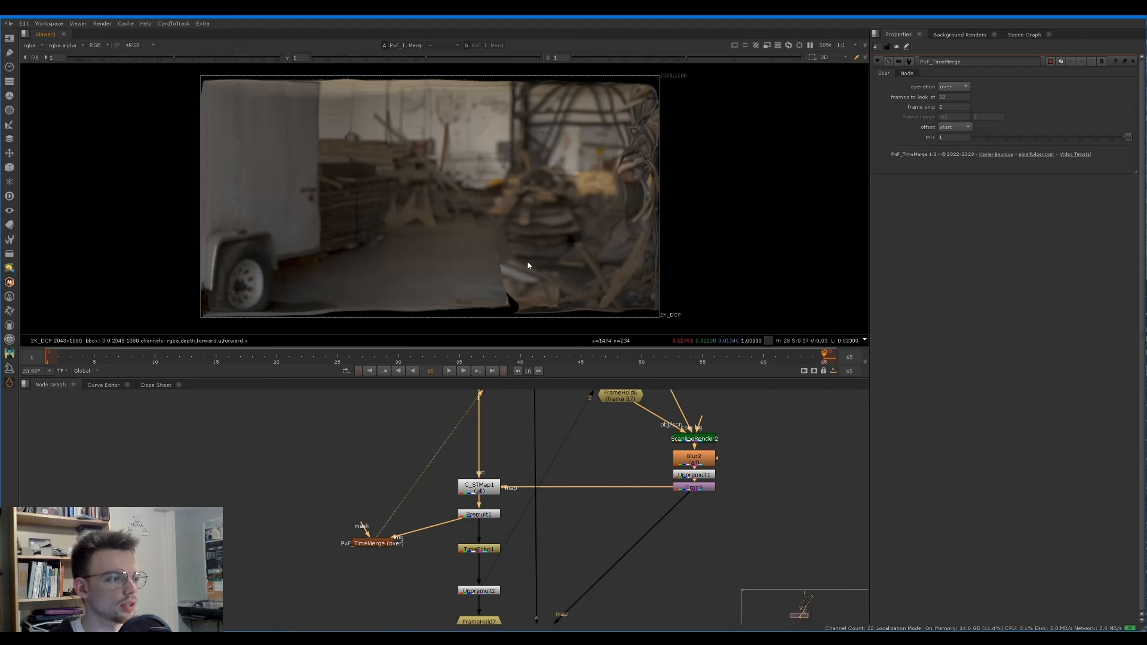
pyautogui.moveTo(473, 195); pyautogui.dragTo(532, 283)
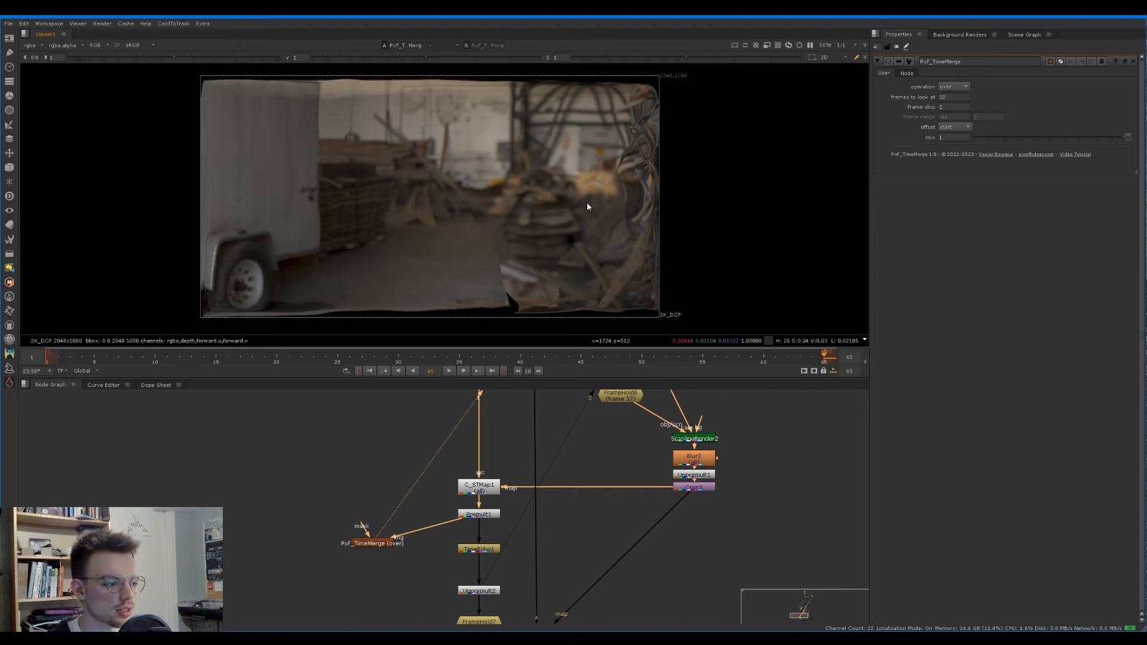
# Step: Move the PxF_TimeMerge further away from the Premult and add a FilterErode node beside the STMap
pyautogui.moveTo(306, 471); pyautogui.dragTo(381, 452, button='middle')
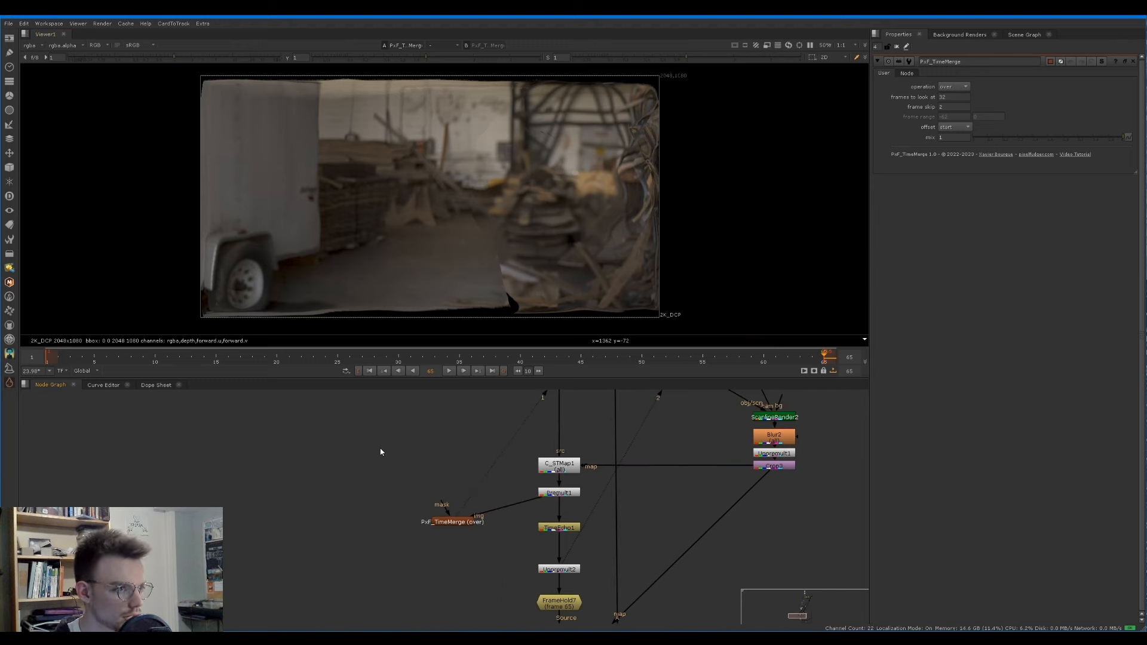
pyautogui.moveTo(462, 524); pyautogui.dragTo(369, 530)
pyautogui.press('Tab')
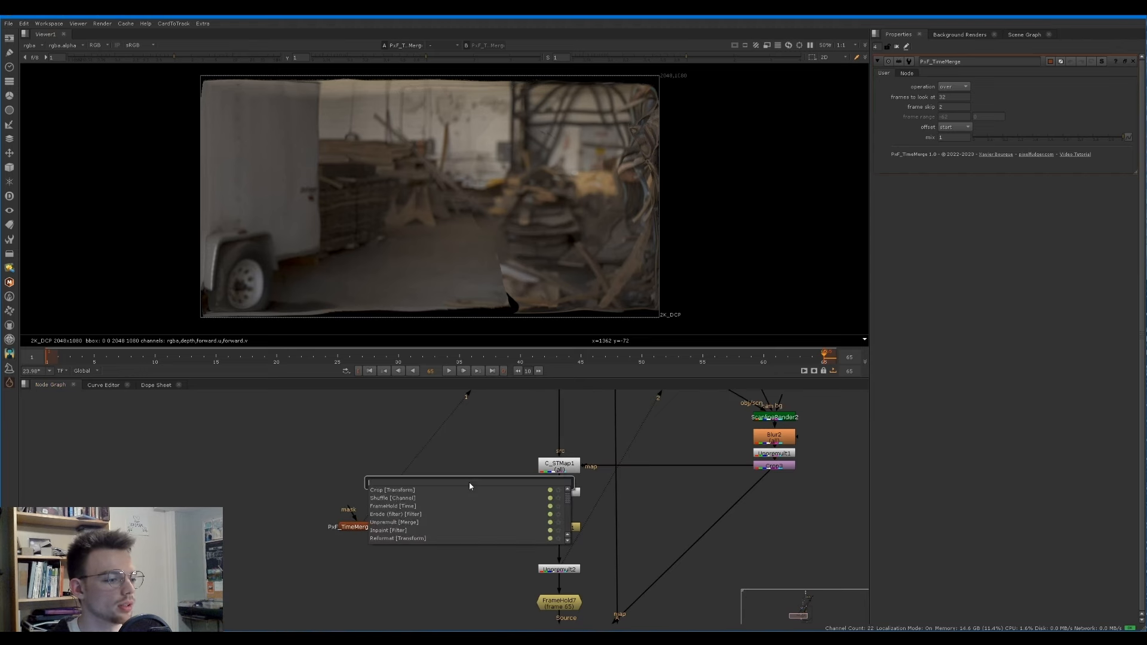
pyautogui.write('er')
pyautogui.click(410, 490)
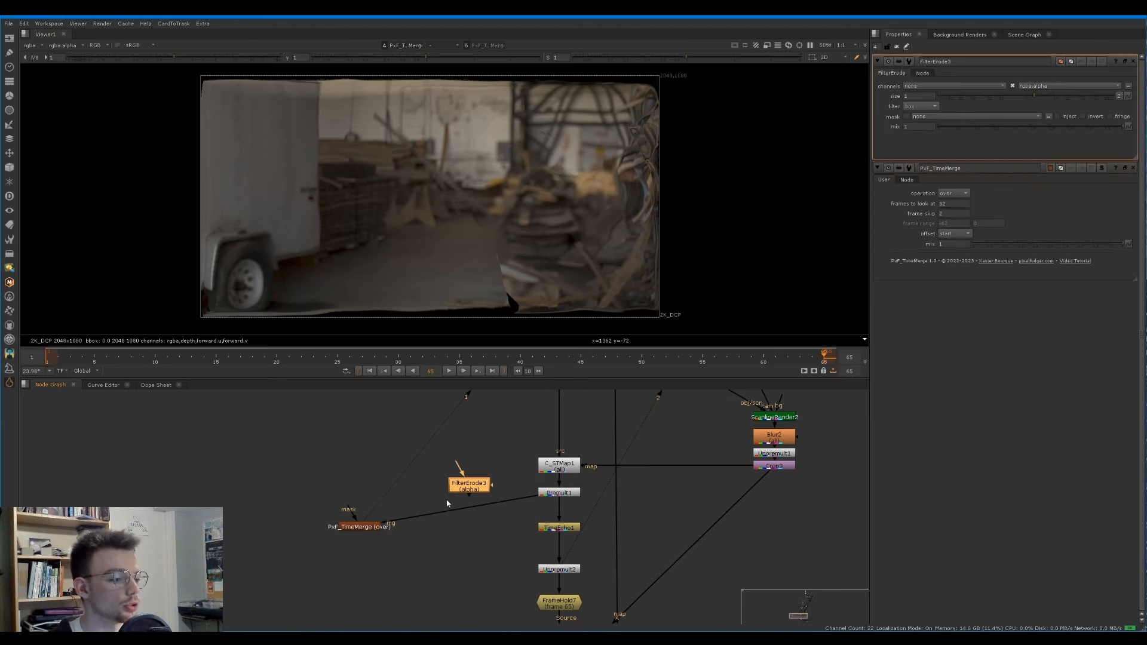
# Step: Wire the FilterErode from the STMap into a new Premult copy feeding the PxF_TimeMerge, eroding alpha with a gaussian filter
pyautogui.moveTo(470, 480); pyautogui.dragTo(415, 508)
pyautogui.click(405, 509)
pyautogui.hotkey('ctrl', 'v')
pyautogui.moveTo(517, 492); pyautogui.dragTo(552, 469)
pyautogui.moveTo(444, 491); pyautogui.dragTo(447, 474)
pyautogui.moveTo(422, 506); pyautogui.dragTo(453, 496)
pyautogui.click(444, 474)
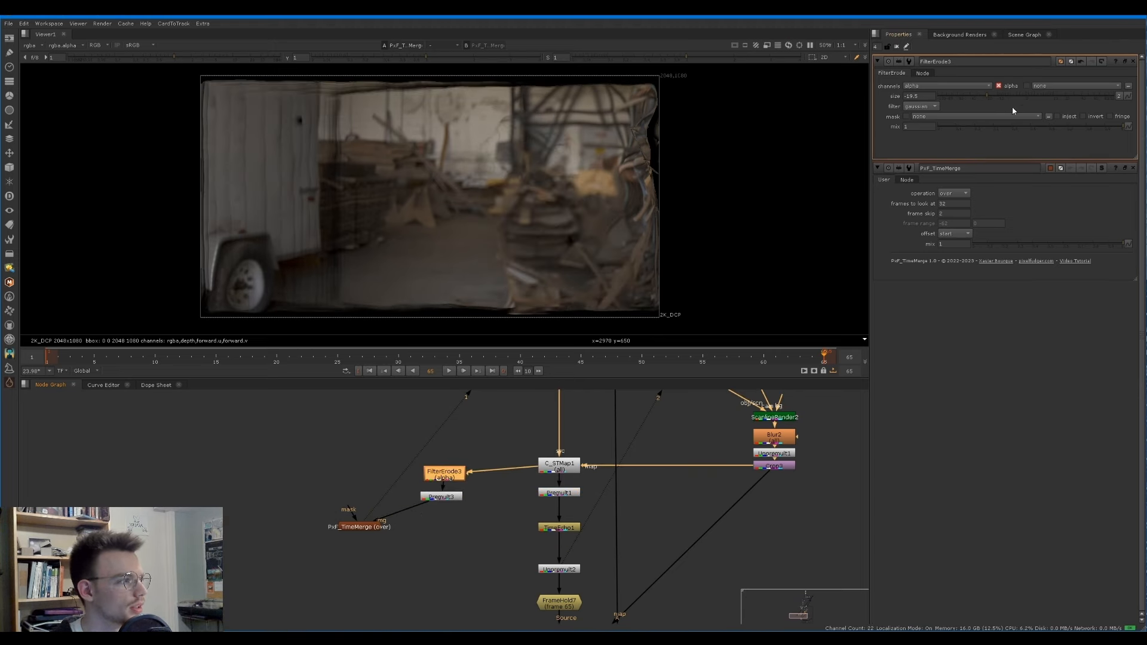
# Step: Set the FilterErode's size to 51 to pull in the alpha edges of the merged plate
pyautogui.moveTo(1012, 98); pyautogui.dragTo(1084, 96)
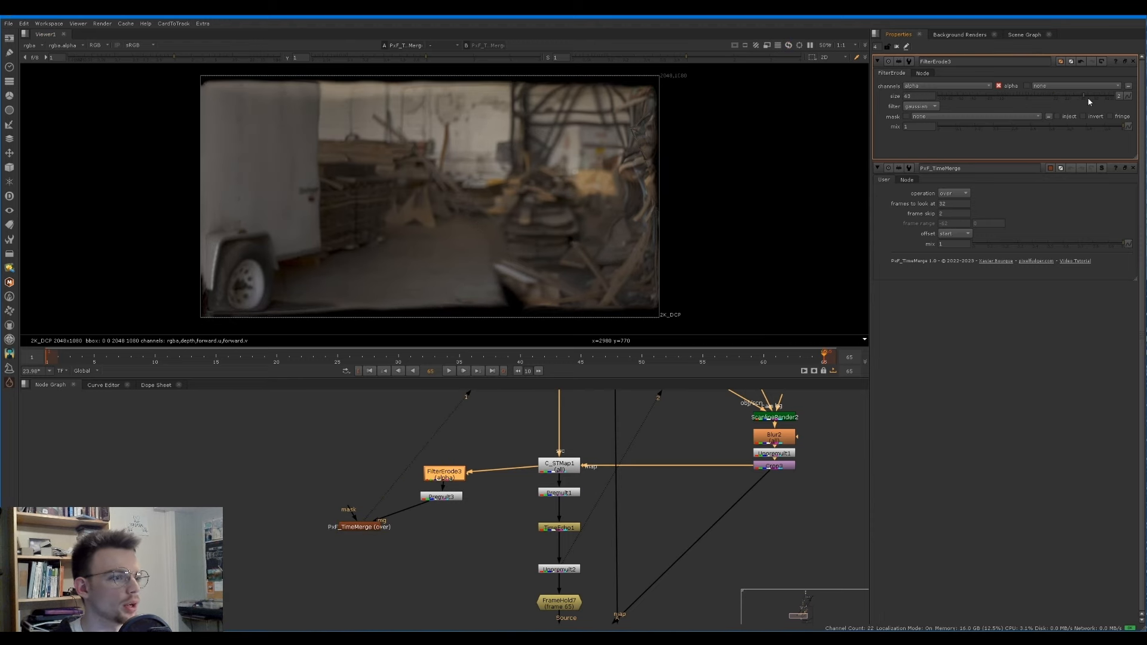
pyautogui.moveTo(1087, 98); pyautogui.dragTo(1090, 98)
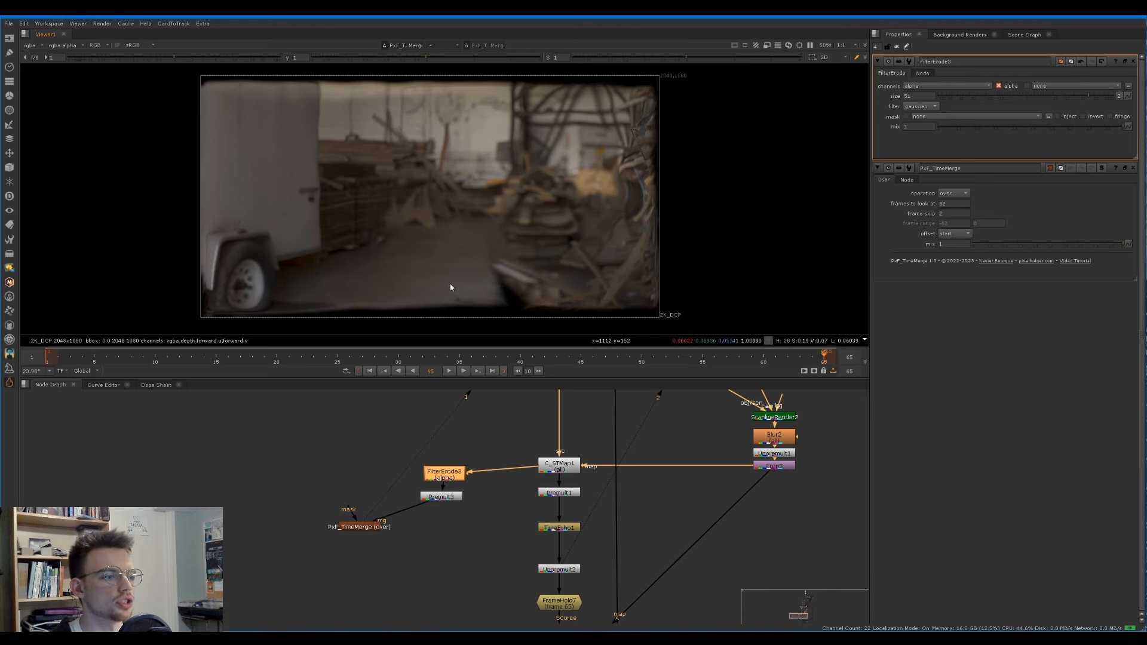
pyautogui.click(473, 448)
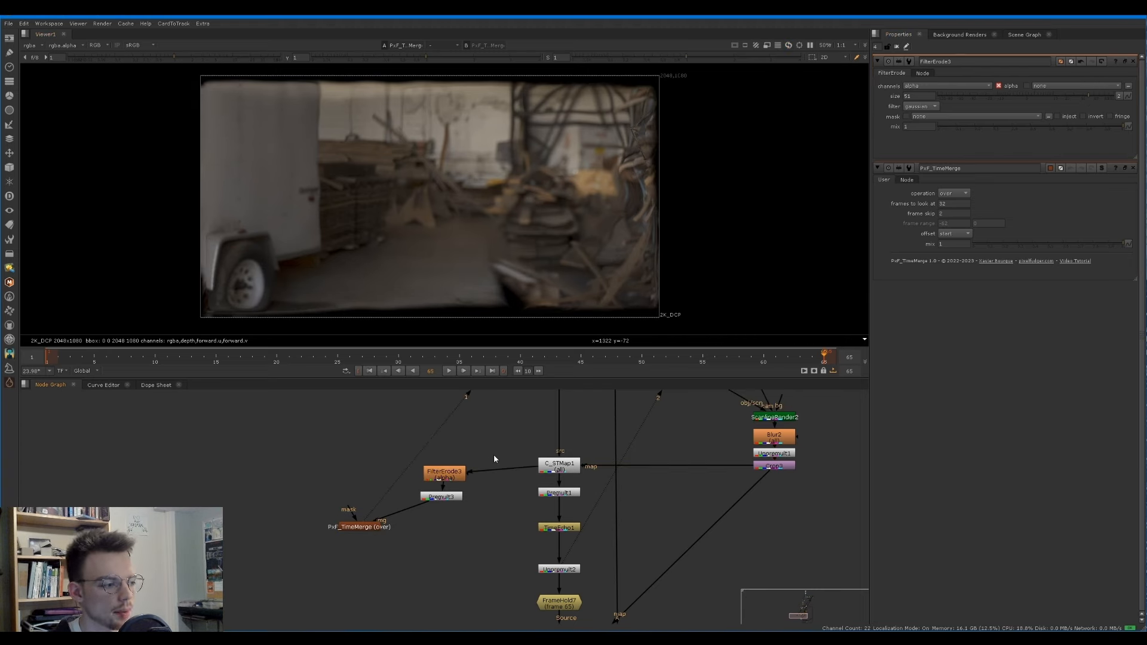
pyautogui.click(442, 474)
# Step: View the STMap's result and scrub through the shot to examine the lighting changes between frames
pyautogui.moveTo(459, 439); pyautogui.dragTo(453, 443, button='middle')
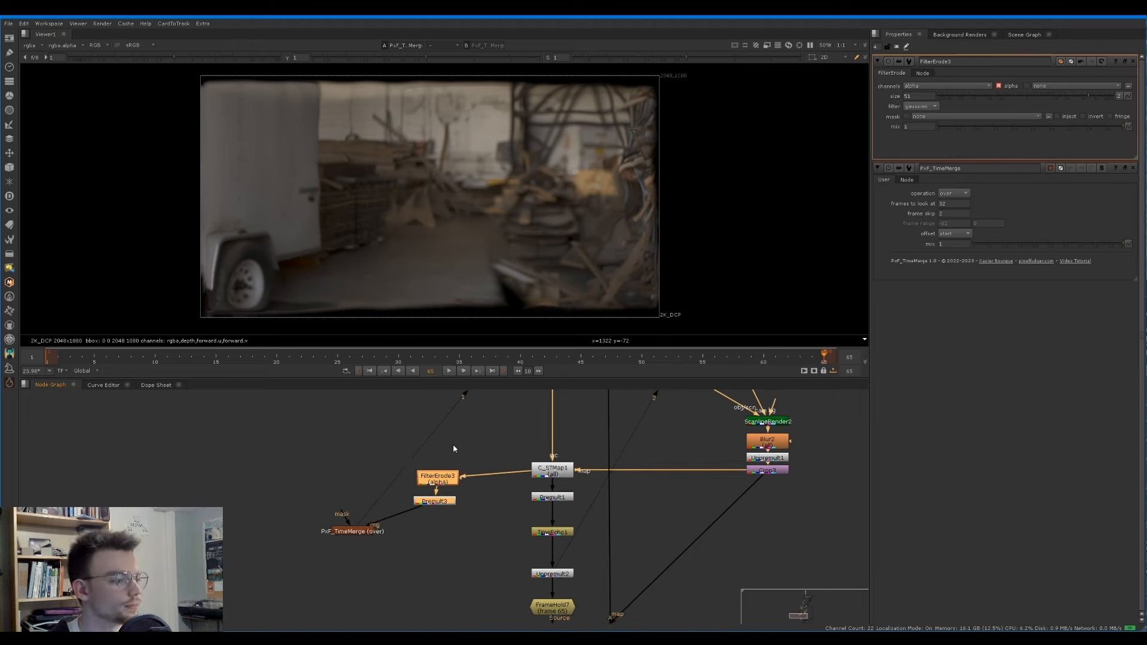
pyautogui.scroll(-3, 453, 448)
pyautogui.moveTo(494, 410); pyautogui.dragTo(493, 435, button='middle')
pyautogui.scroll(2, 485, 537)
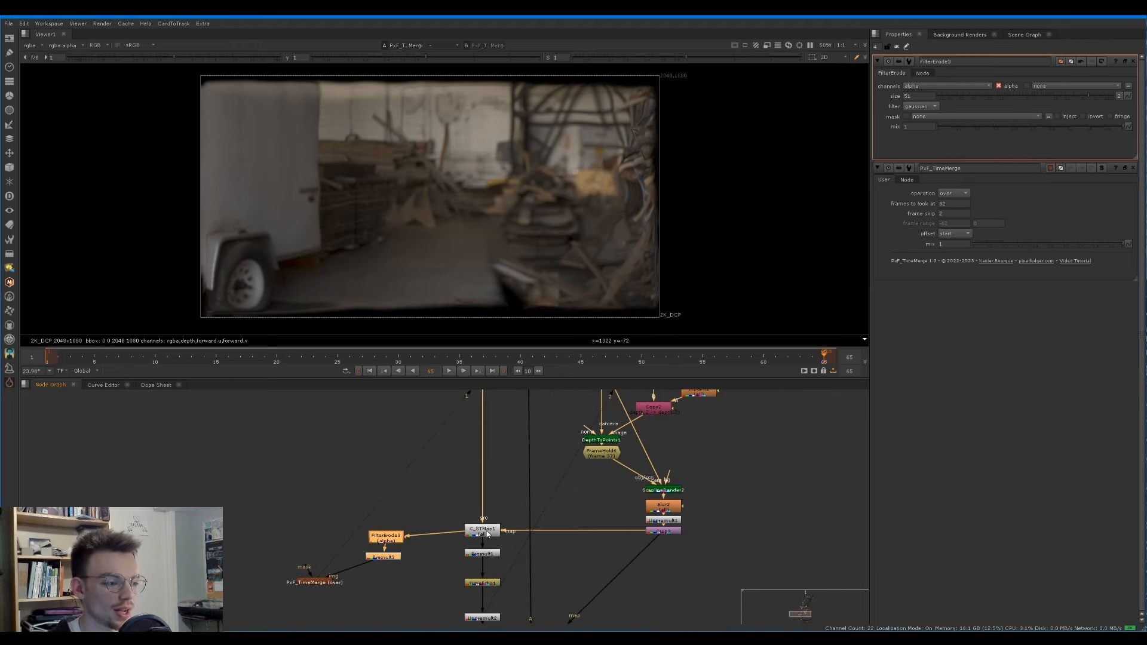
pyautogui.press('1')
pyautogui.moveTo(119, 364); pyautogui.dragTo(499, 326)
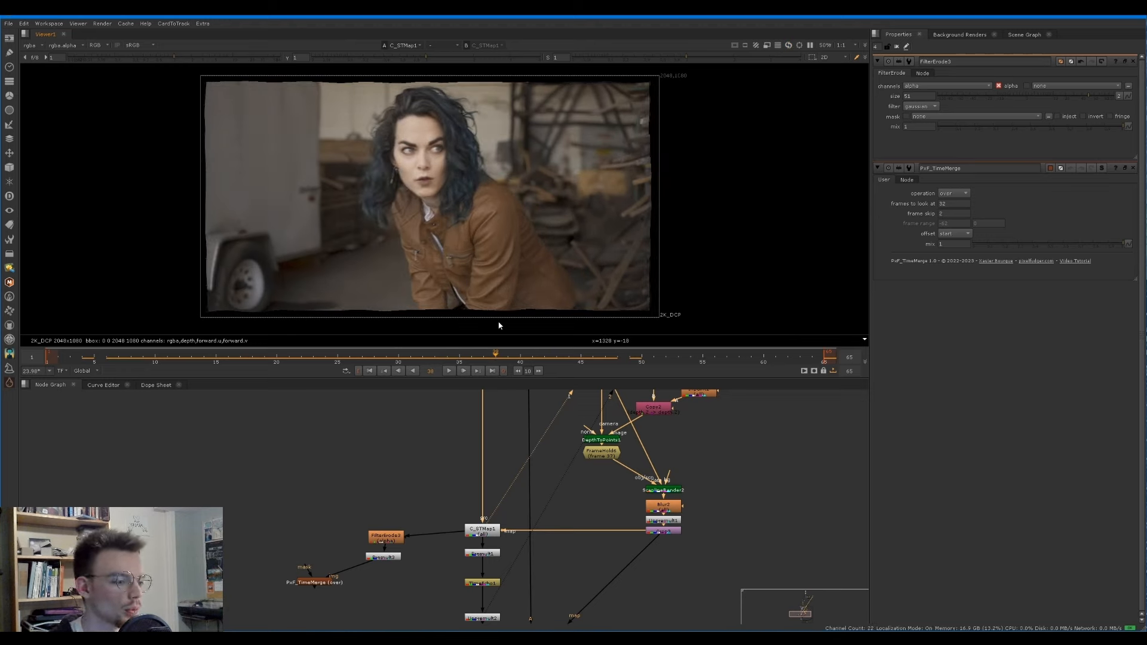
pyautogui.moveTo(488, 354); pyautogui.dragTo(240, 341)
pyautogui.moveTo(328, 446); pyautogui.dragTo(337, 404, button='middle')
pyautogui.scroll(1, 337, 404)
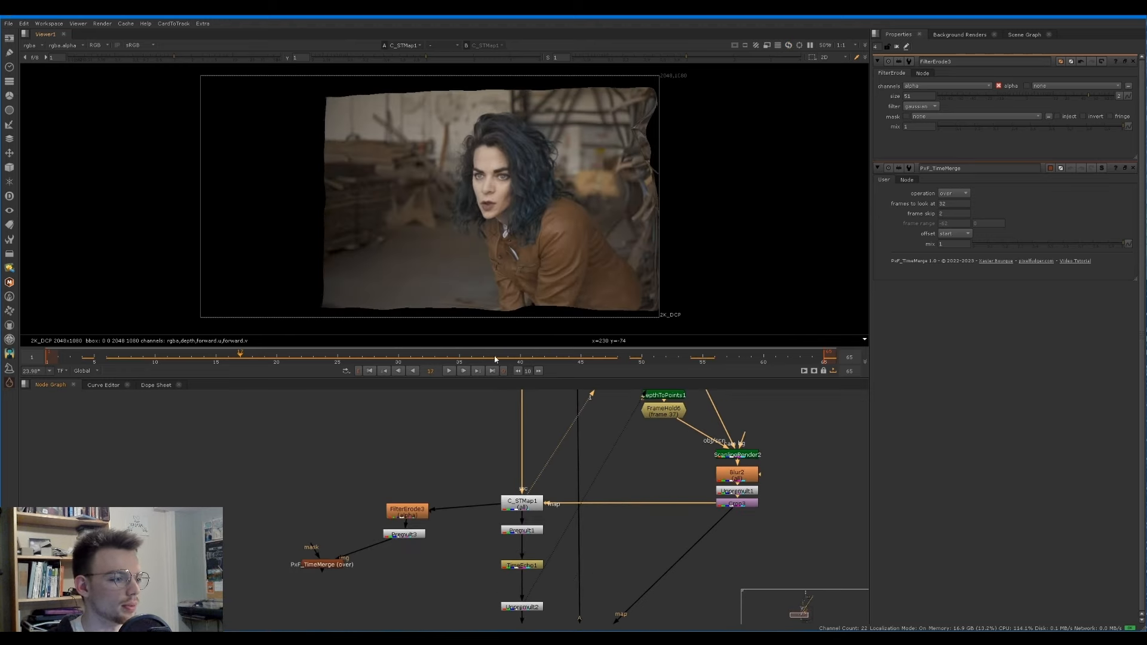
pyautogui.moveTo(530, 350); pyautogui.dragTo(545, 353)
# Step: Duplicate the two Inpaint nodes and their divide Merge from the lower lighting-match setup, placing the copies beside the PxF_TimeMerge
pyautogui.scroll(-4, 574, 479)
pyautogui.moveTo(619, 556); pyautogui.dragTo(395, 435, button='middle')
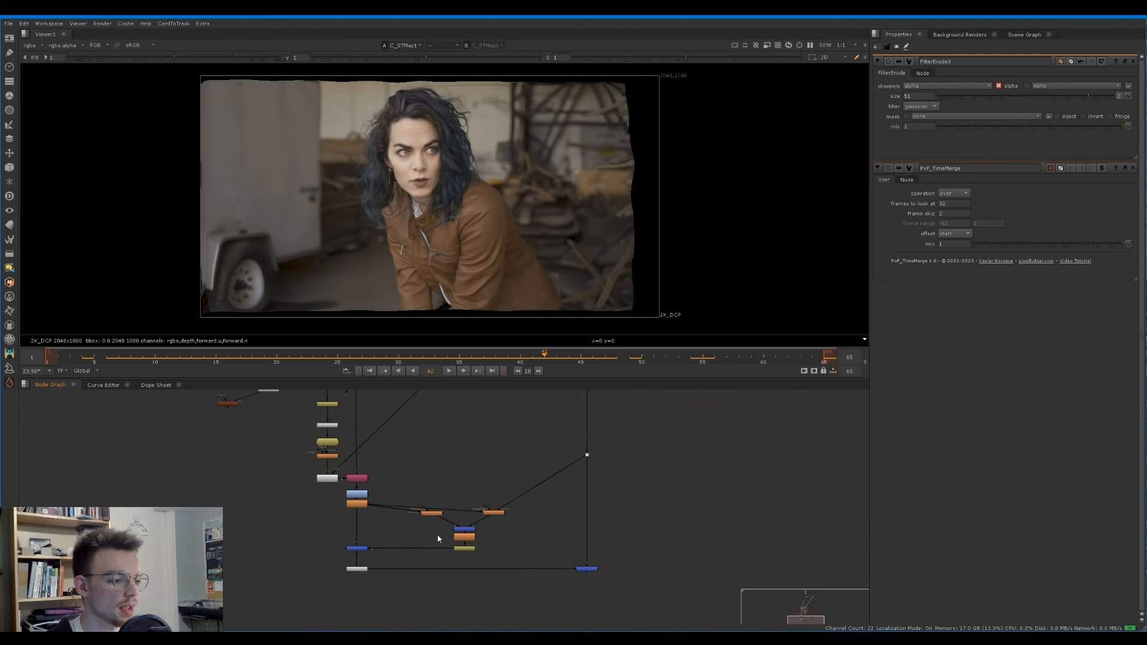
pyautogui.scroll(3, 438, 538)
pyautogui.moveTo(415, 475); pyautogui.dragTo(445, 548, button='middle')
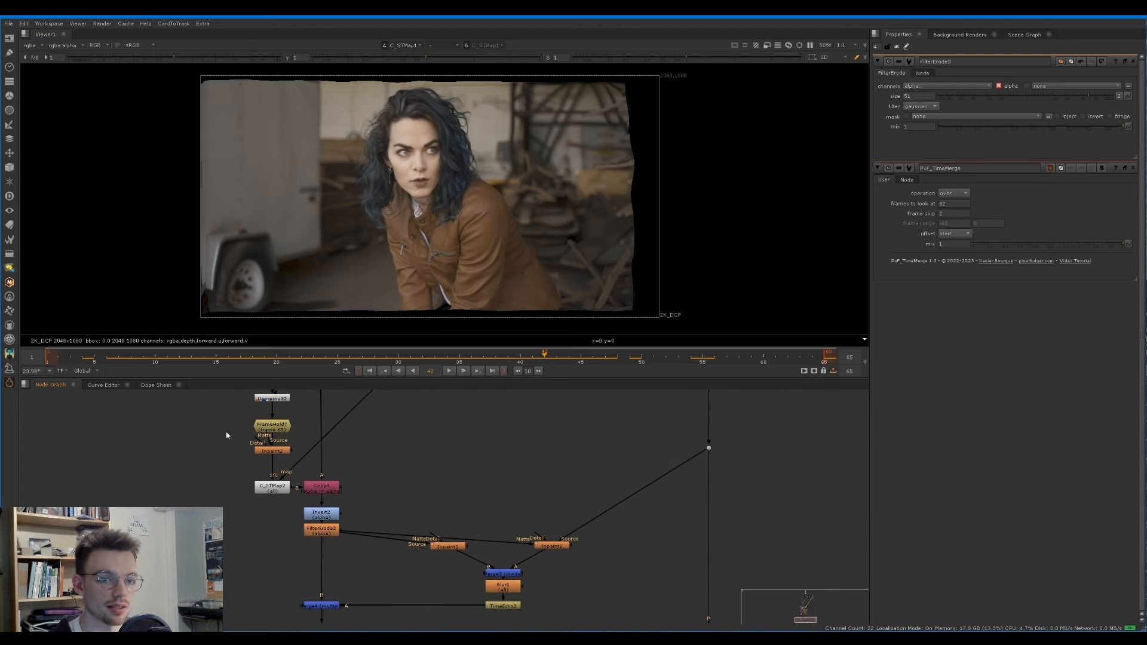
pyautogui.scroll(-1, 226, 436)
pyautogui.moveTo(177, 395); pyautogui.dragTo(327, 490, button='middle')
pyautogui.moveTo(528, 586); pyautogui.dragTo(442, 499, button='middle')
pyautogui.moveTo(425, 498); pyautogui.dragTo(607, 570)
pyautogui.moveTo(384, 508); pyautogui.dragTo(431, 524, button='middle')
pyautogui.scroll(-1, 279, 480)
pyautogui.moveTo(280, 480); pyautogui.dragTo(438, 553, button='middle')
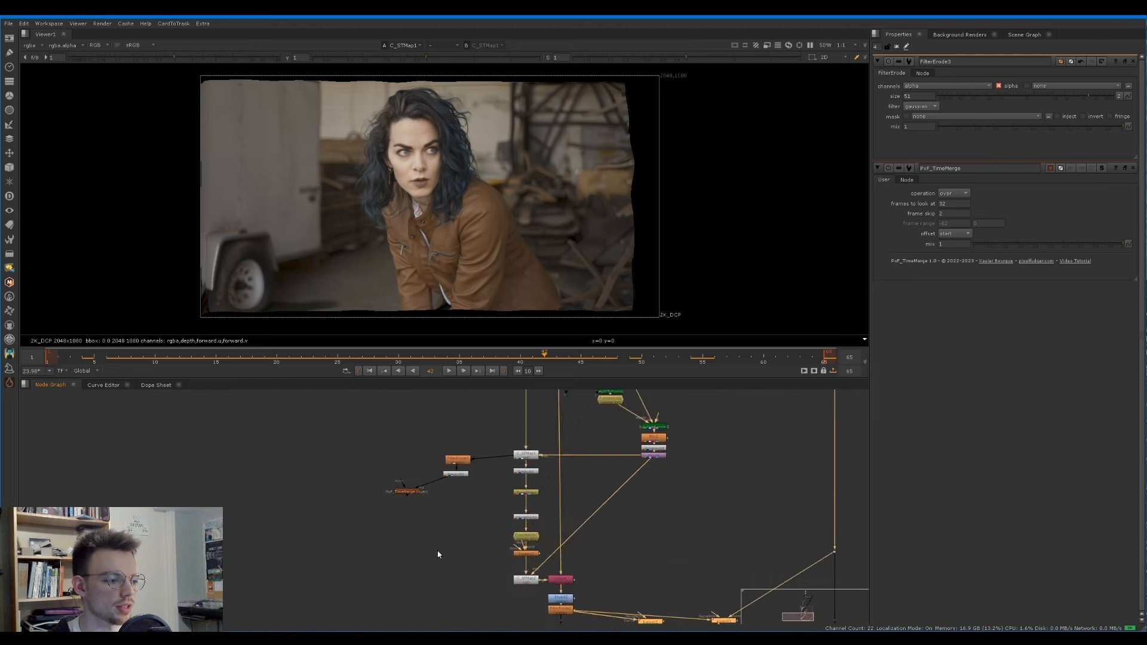
pyautogui.click(358, 474)
pyautogui.hotkey('ctrl', 'v')
pyautogui.scroll(3, 320, 471)
# Step: Inspect the first copied Inpaint's properties, delete the second one and replace it with a clone of the first
pyautogui.click(278, 477)
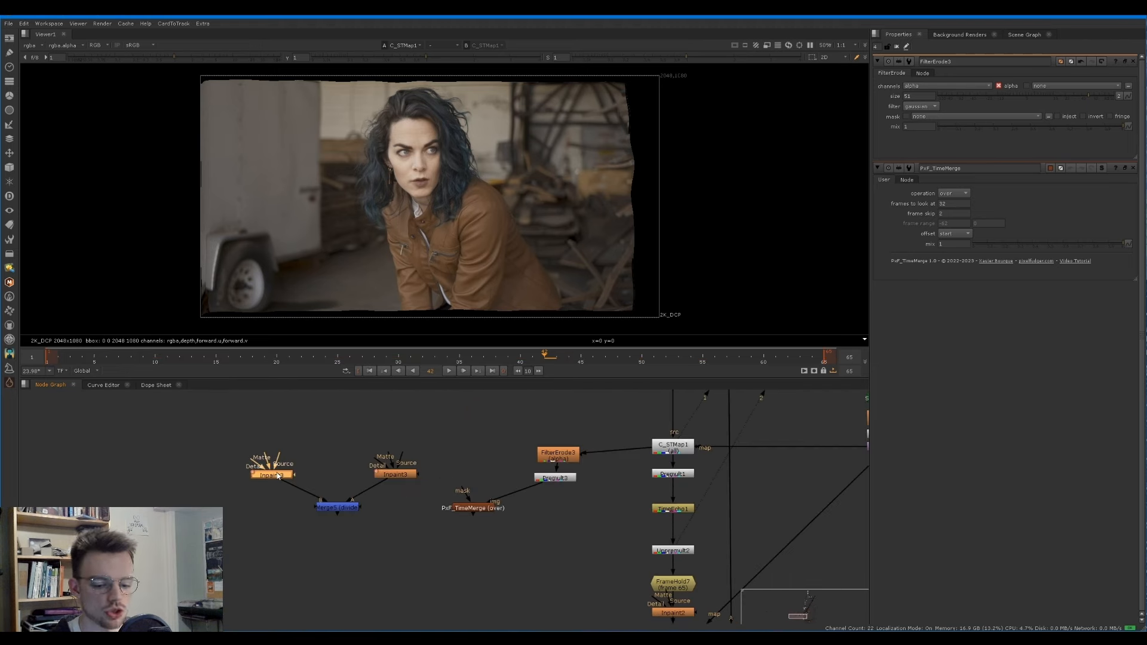
pyautogui.doubleClick(278, 476)
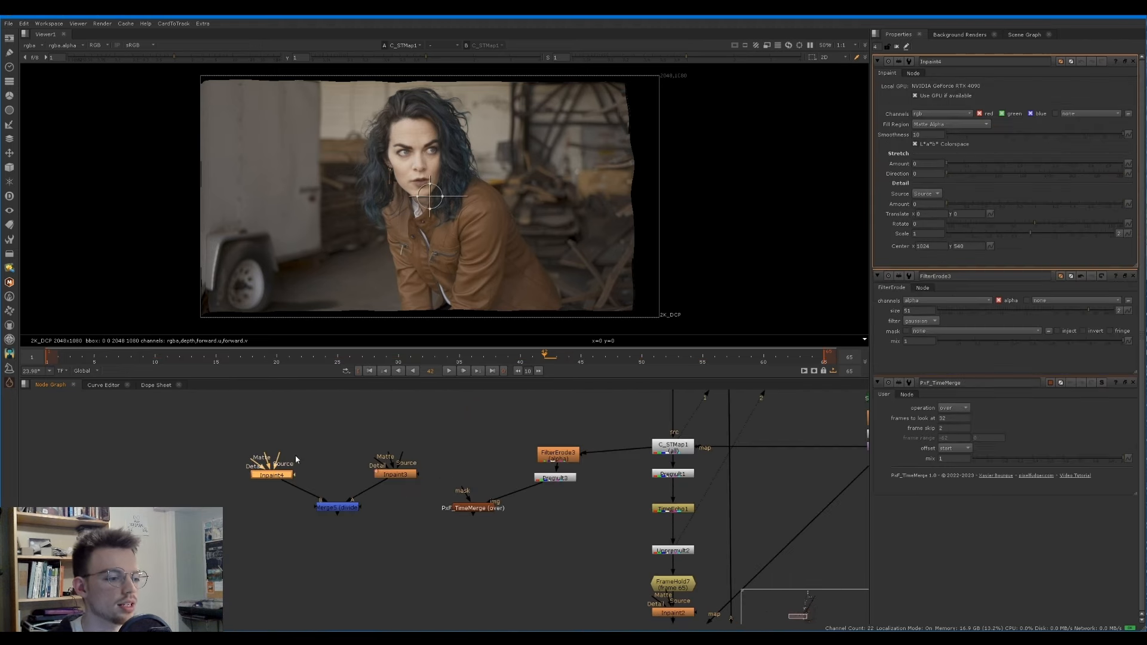
pyautogui.click(329, 474)
pyautogui.scroll(-3, 353, 478)
pyautogui.moveTo(583, 584); pyautogui.dragTo(548, 538, button='middle')
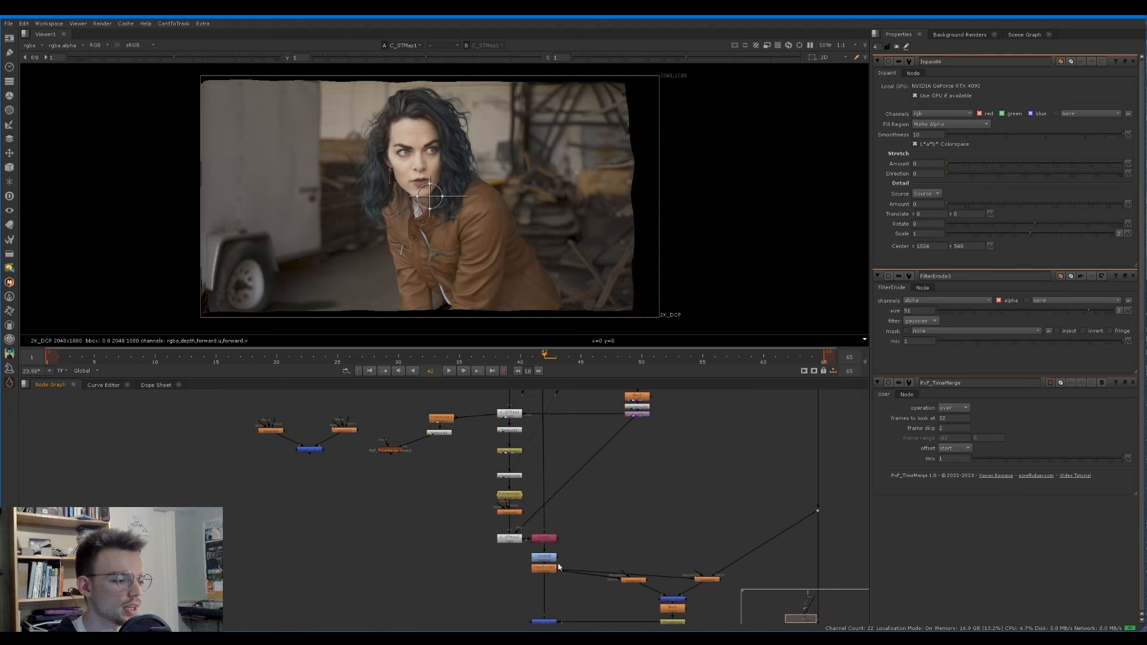
pyautogui.moveTo(333, 443); pyautogui.dragTo(397, 496, button='middle')
pyautogui.scroll(3, 397, 496)
pyautogui.click(416, 476)
pyautogui.press('Delete')
pyautogui.click(282, 476)
pyautogui.hotkey('alt', 'c')
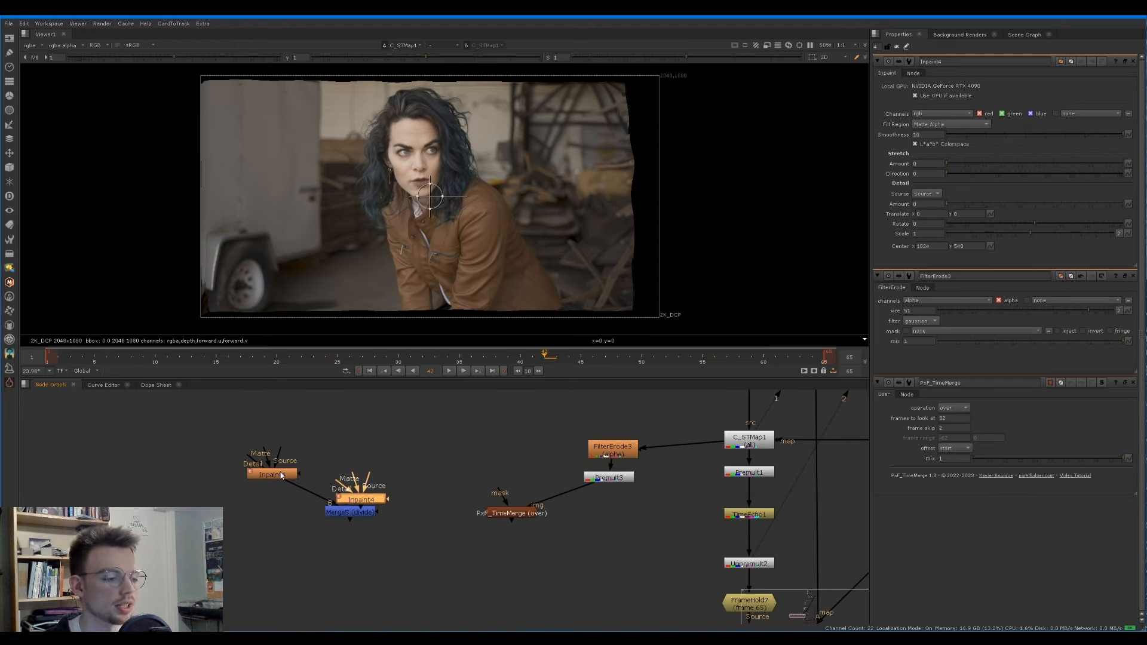
# Step: Arrange both Inpaint clones above the divide Merge, with the new clone feeding its A input
pyautogui.moveTo(381, 499); pyautogui.dragTo(408, 465)
pyautogui.moveTo(281, 475); pyautogui.dragTo(310, 469)
pyautogui.moveTo(584, 483); pyautogui.dragTo(567, 494, button='middle')
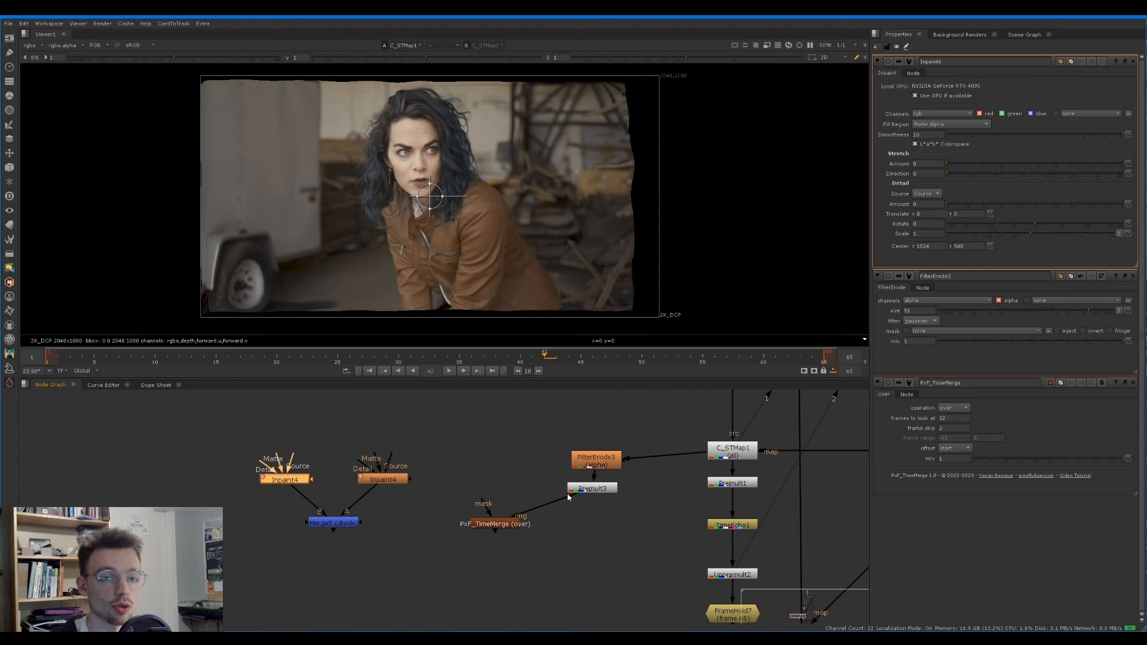
pyautogui.click(345, 442)
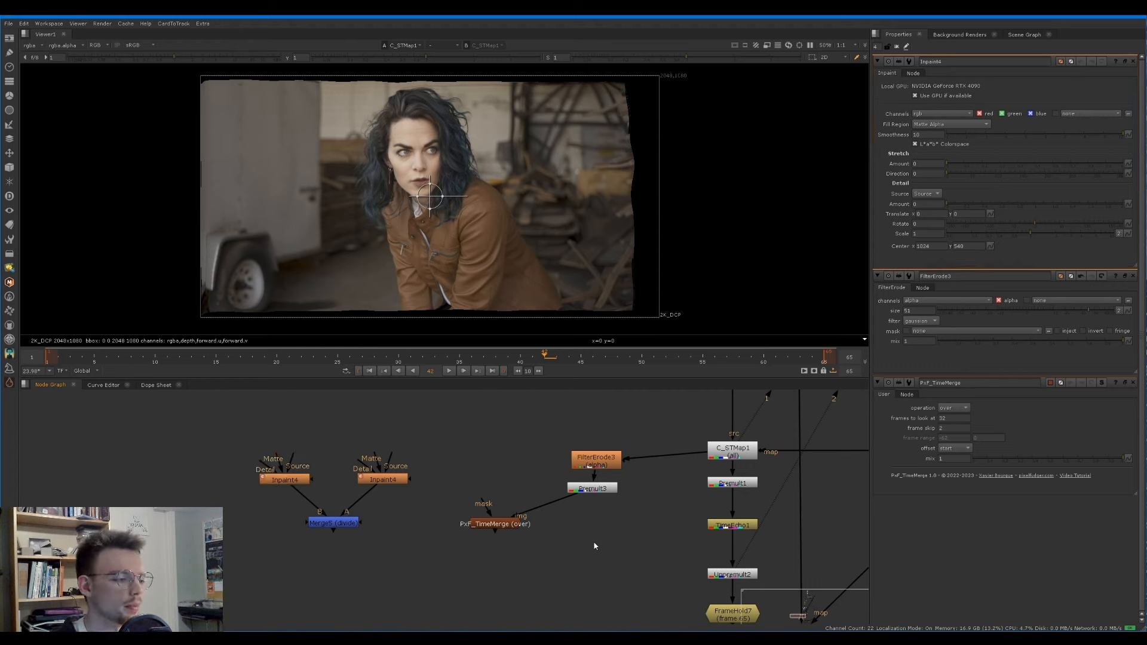
# Step: Line up the FilterErode with the STMap and place the PxF_TimeMerge directly below its Premult
pyautogui.moveTo(608, 533); pyautogui.dragTo(610, 534)
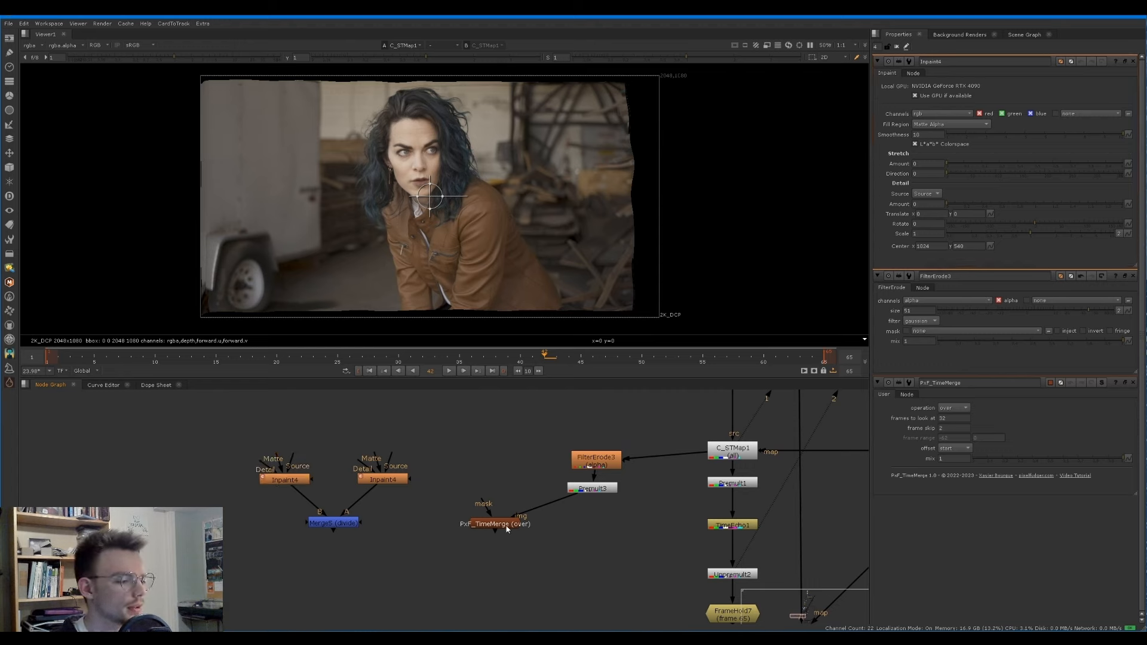
pyautogui.moveTo(506, 529); pyautogui.dragTo(599, 545)
pyautogui.moveTo(425, 530); pyautogui.dragTo(341, 517, button='middle')
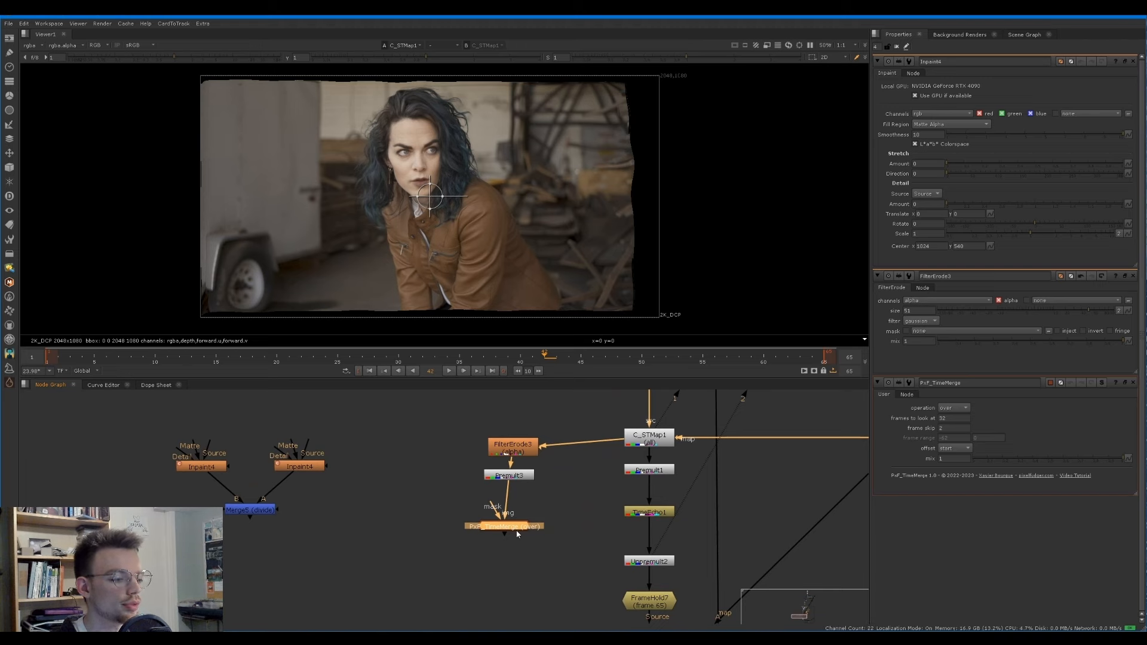
pyautogui.moveTo(518, 534); pyautogui.dragTo(525, 534)
pyautogui.moveTo(511, 448); pyautogui.dragTo(513, 439)
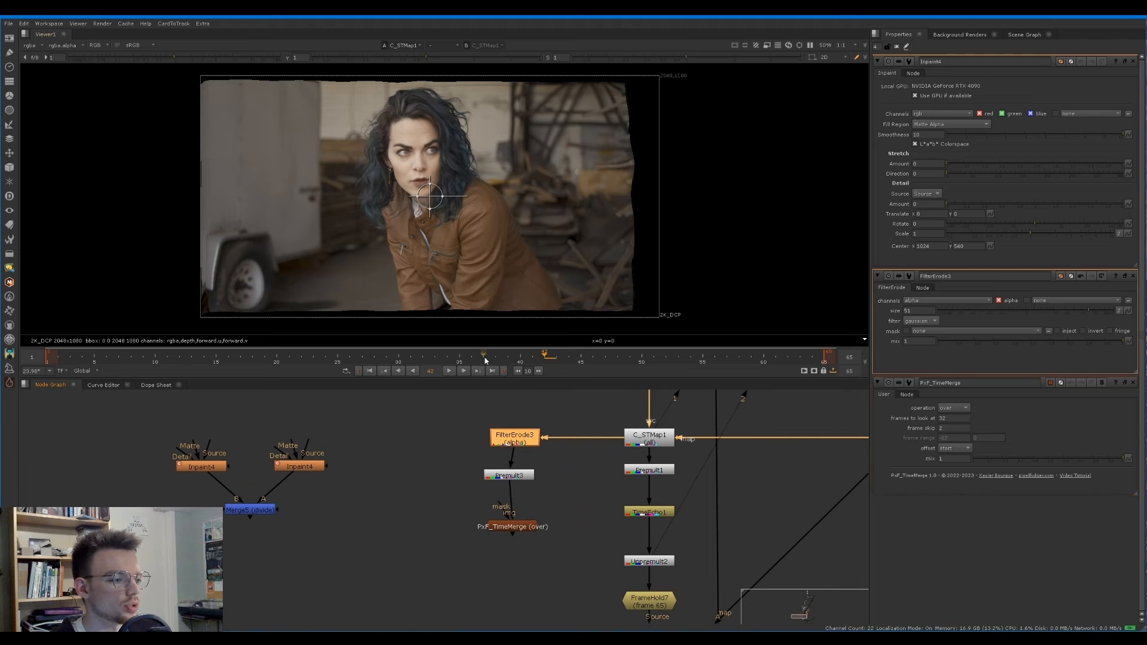
# Step: Scrub the shot for a reference frame and add a FrameHold at frame 35
pyautogui.click(456, 357)
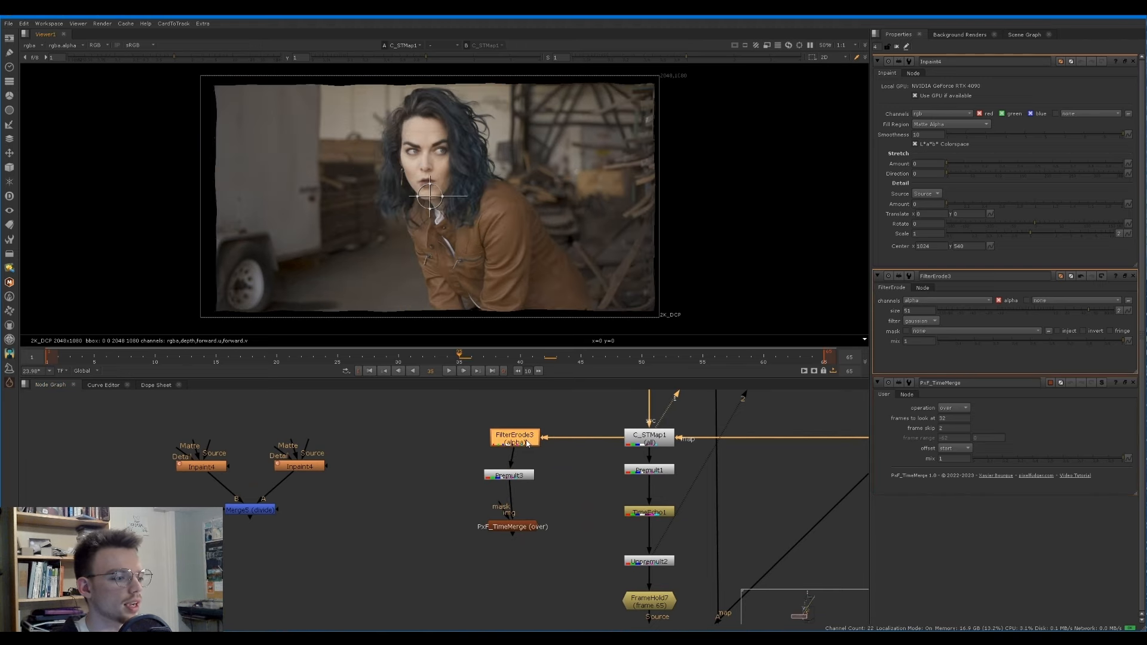
pyautogui.moveTo(319, 355); pyautogui.dragTo(459, 356)
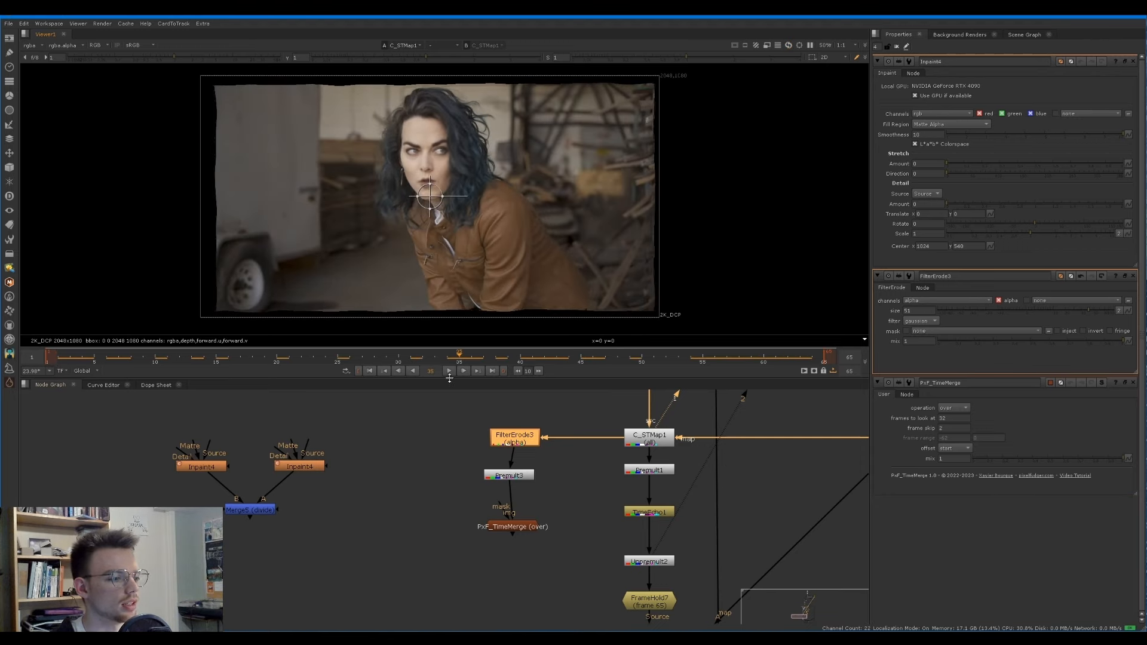
pyautogui.click(426, 462)
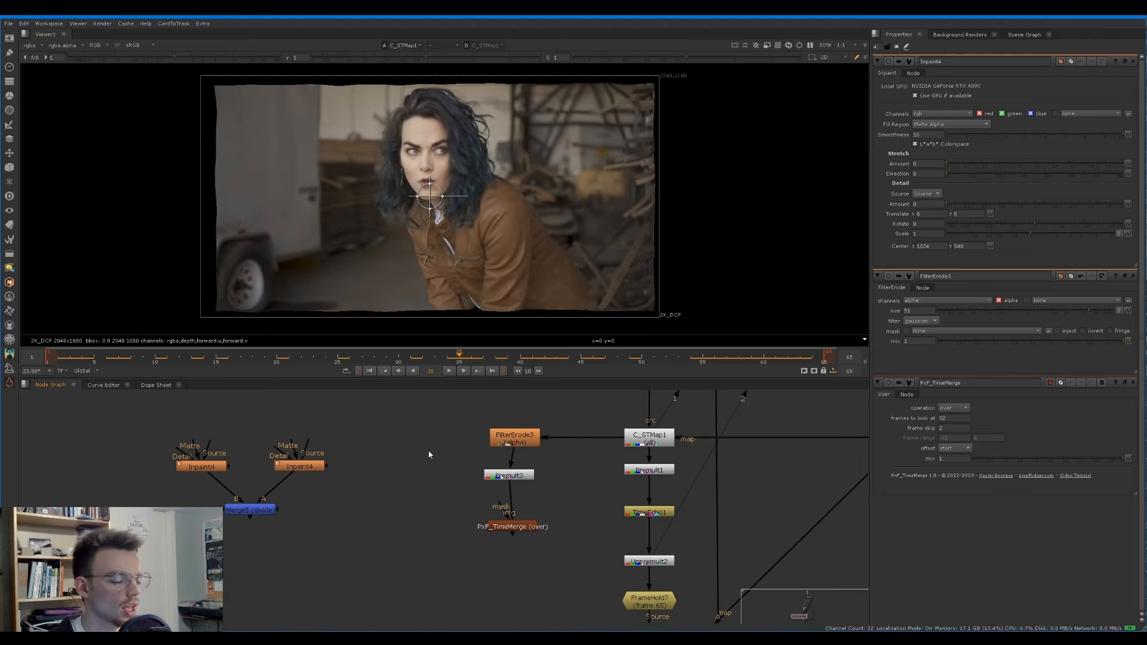
pyautogui.press('Tab')
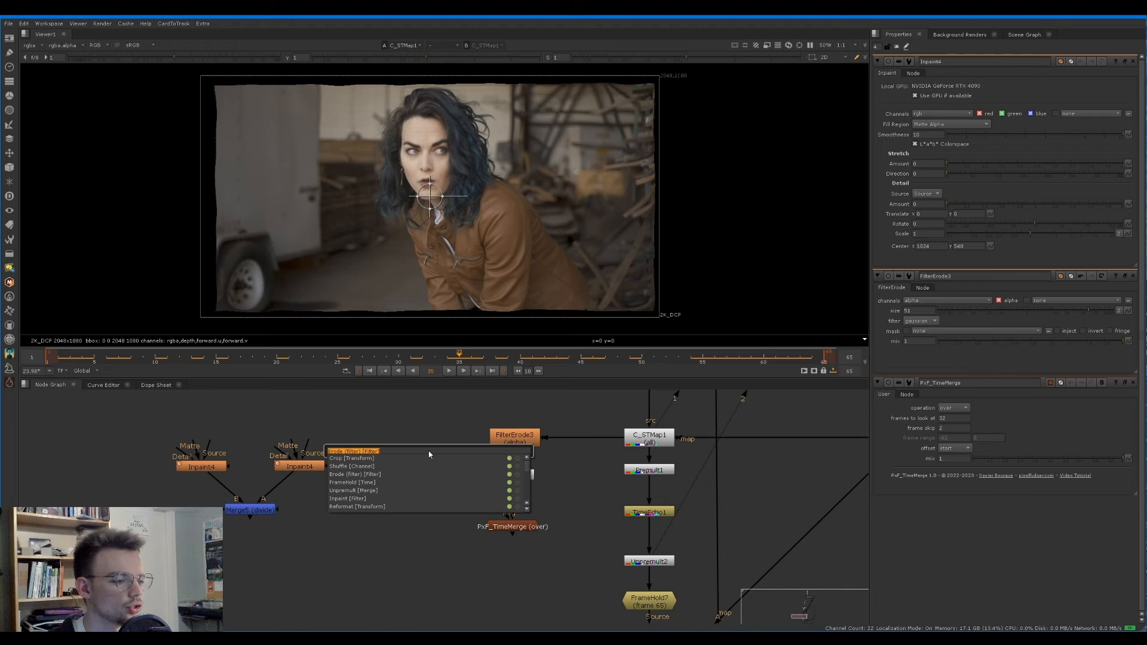
pyautogui.write('frame')
pyautogui.press('Return')
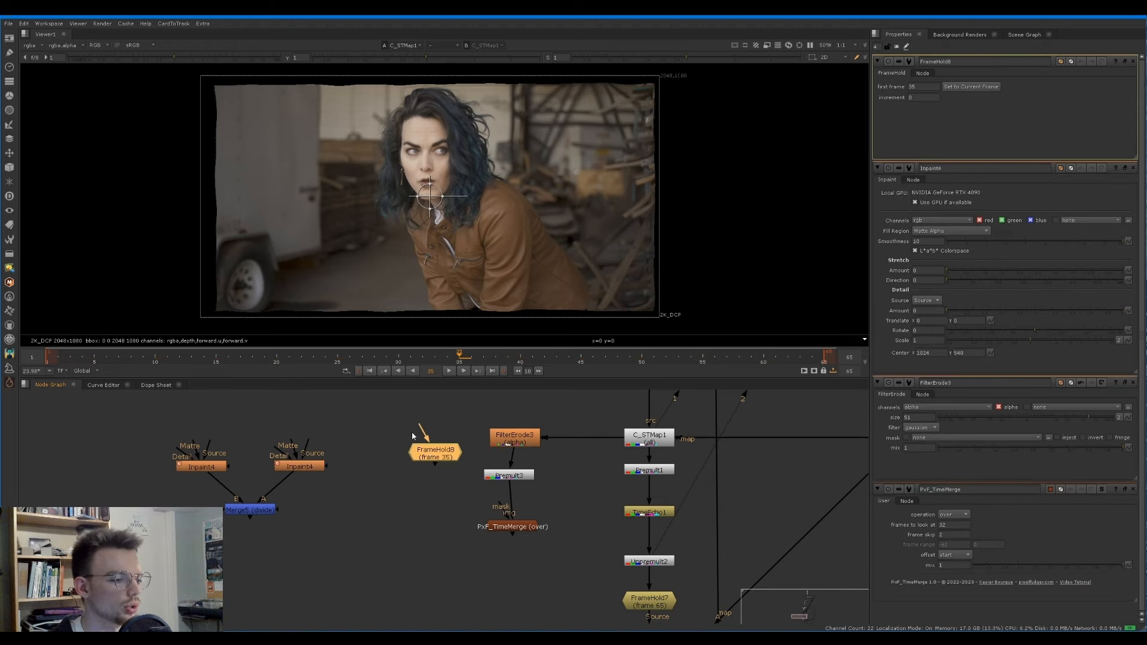
# Step: Connect the new FrameHold's input to the FilterErode and align it in the same row
pyautogui.moveTo(494, 450); pyautogui.dragTo(417, 478)
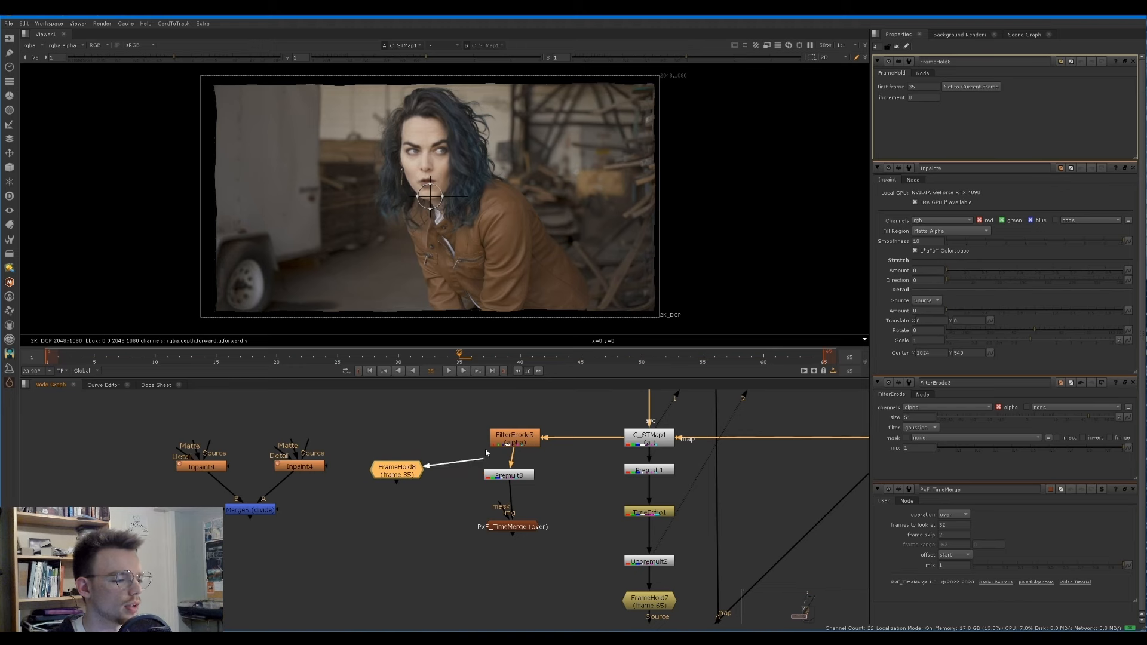
pyautogui.moveTo(486, 452); pyautogui.dragTo(511, 476)
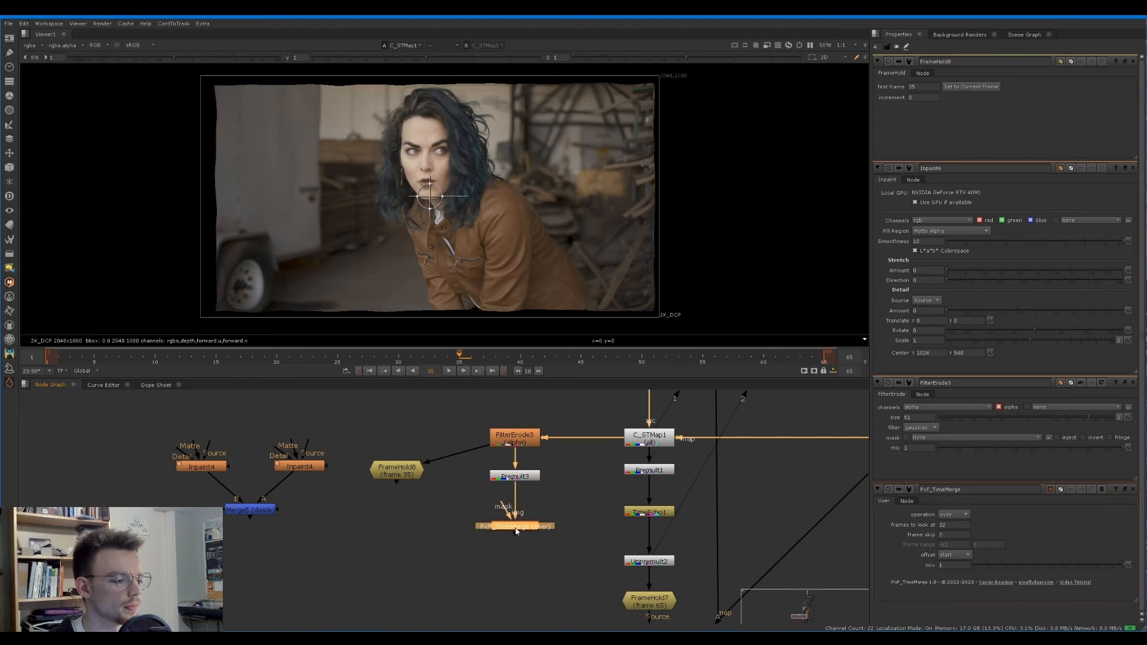
pyautogui.moveTo(404, 479); pyautogui.dragTo(387, 444)
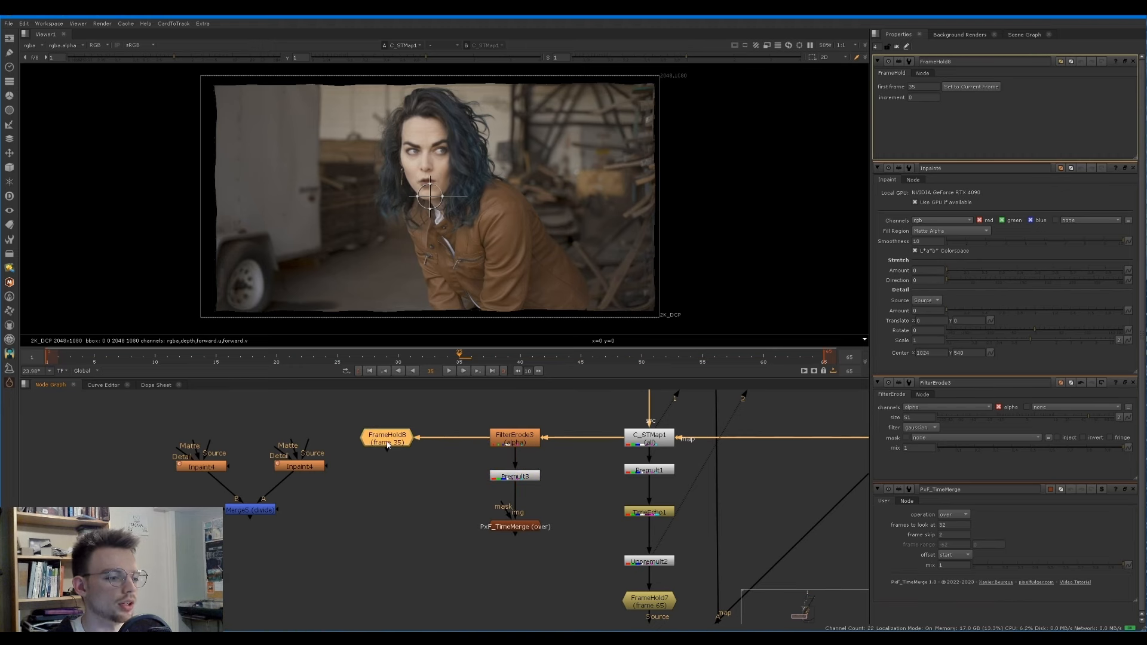
# Step: Add an Invert fed by the frame 35 FrameHold and place it above the Inpaint feeding the Merge's A input
pyautogui.click(304, 436)
pyautogui.press('Tab')
pyautogui.write('invert')
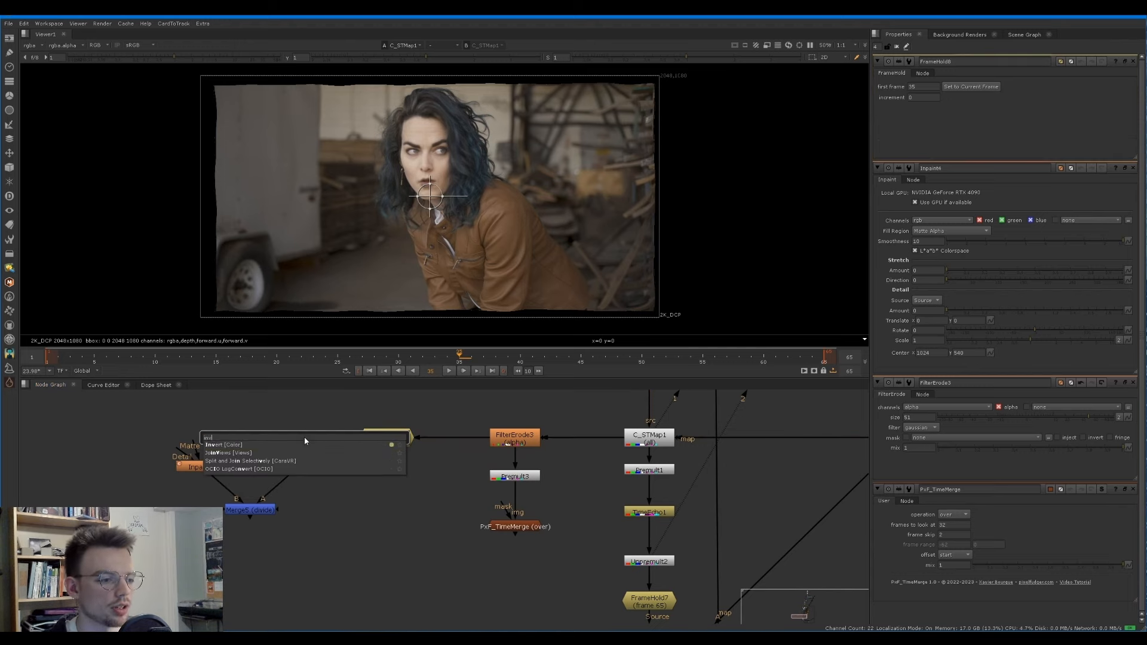
pyautogui.press('Return')
pyautogui.moveTo(305, 441); pyautogui.dragTo(401, 439)
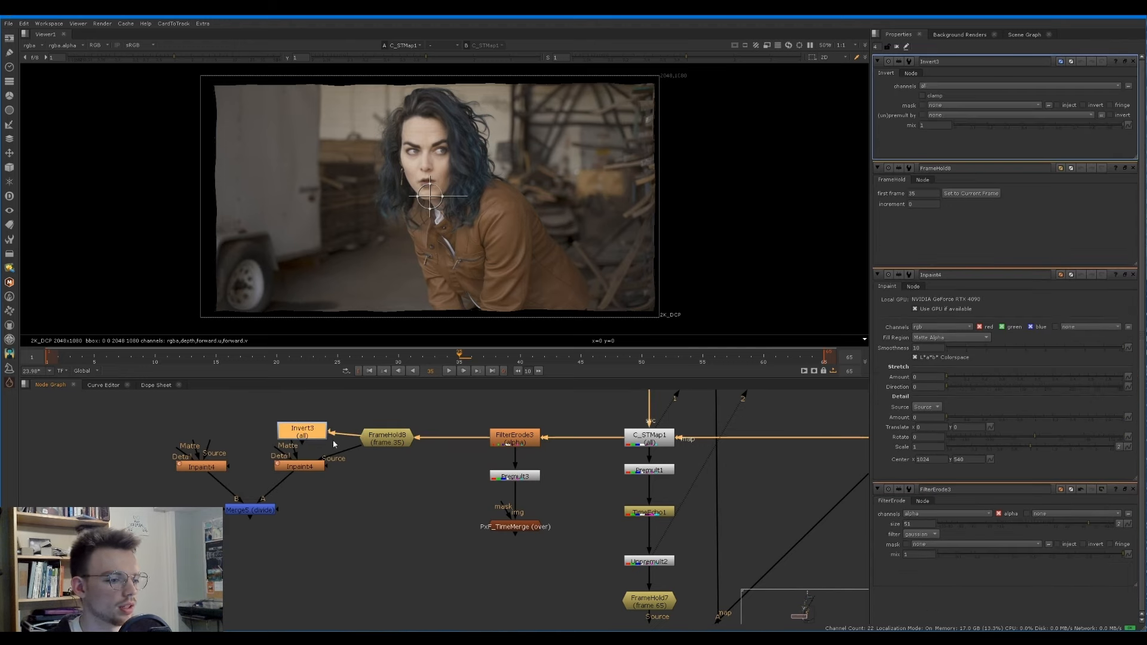
pyautogui.moveTo(298, 435); pyautogui.dragTo(295, 441)
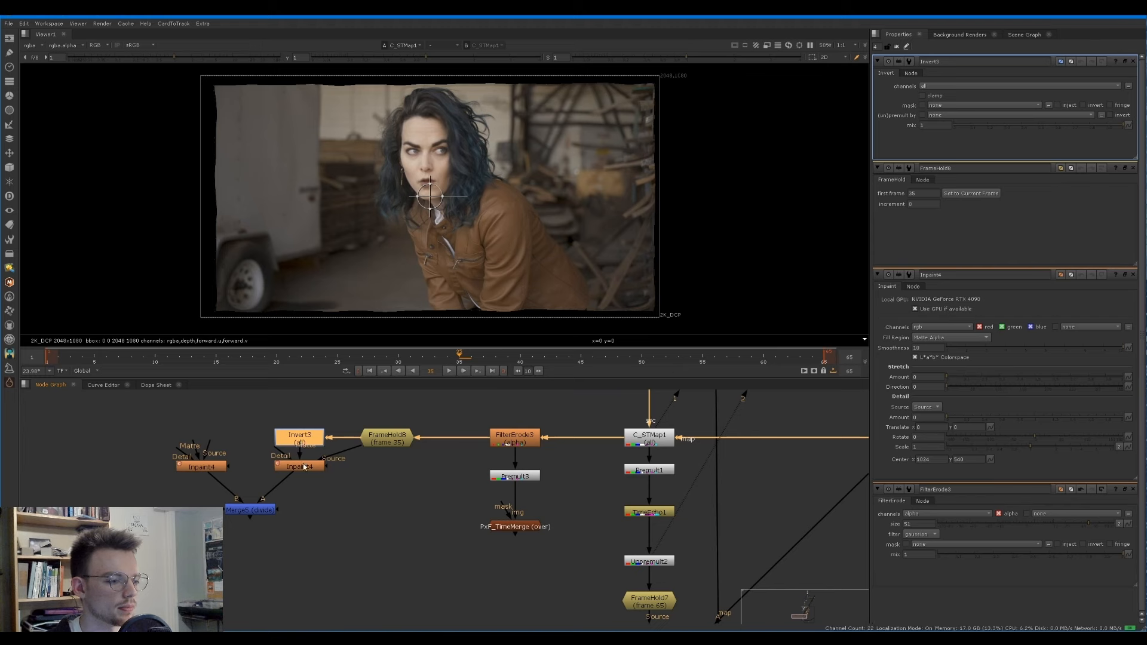
# Step: View the result of the Inpaint fed by the frame 35 FrameHold
pyautogui.click(304, 467)
pyautogui.press('1')
pyautogui.click(184, 411)
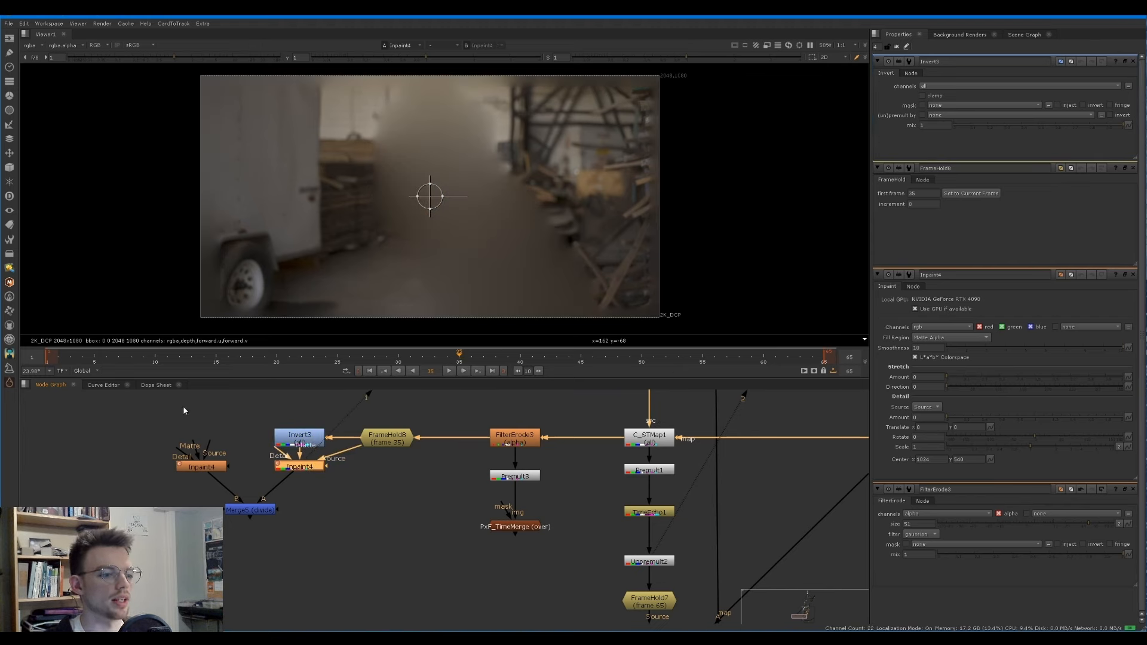
# Step: Connect the divide Merge's B-side Inpaint with its Matte from the Invert and its Source from the FilterErode, and check it across frames
pyautogui.moveTo(269, 443); pyautogui.dragTo(407, 444)
pyautogui.moveTo(199, 448); pyautogui.dragTo(276, 446)
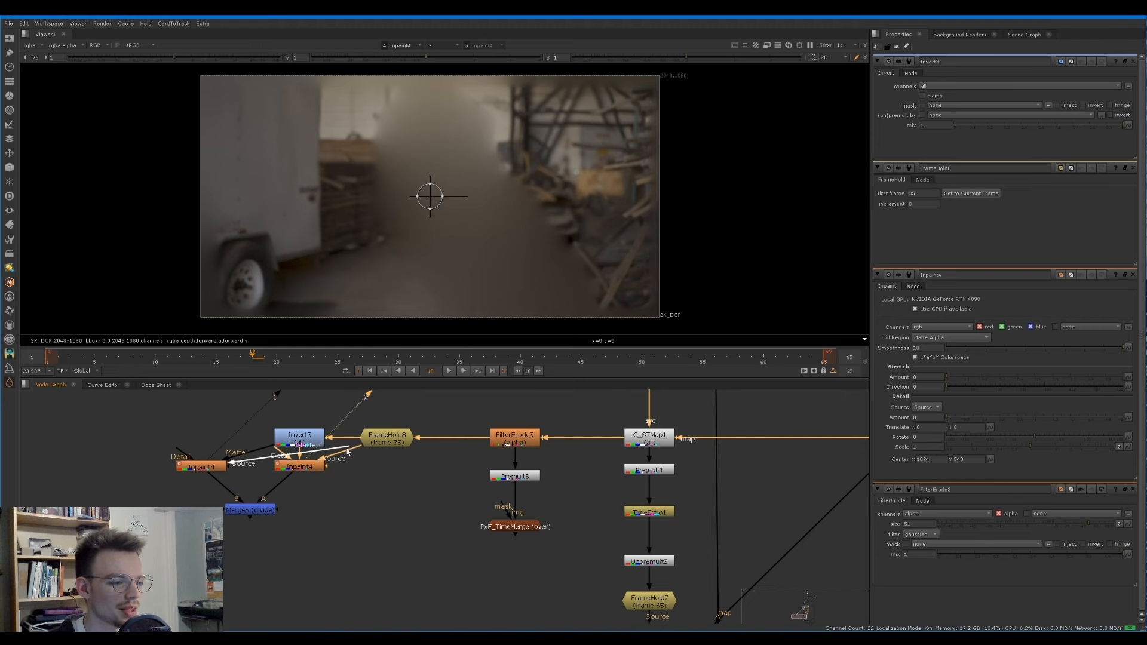
pyautogui.moveTo(353, 447); pyautogui.dragTo(655, 443)
pyautogui.moveTo(579, 443); pyautogui.dragTo(526, 443)
pyautogui.click(195, 469)
pyautogui.moveTo(257, 357); pyautogui.dragTo(631, 359)
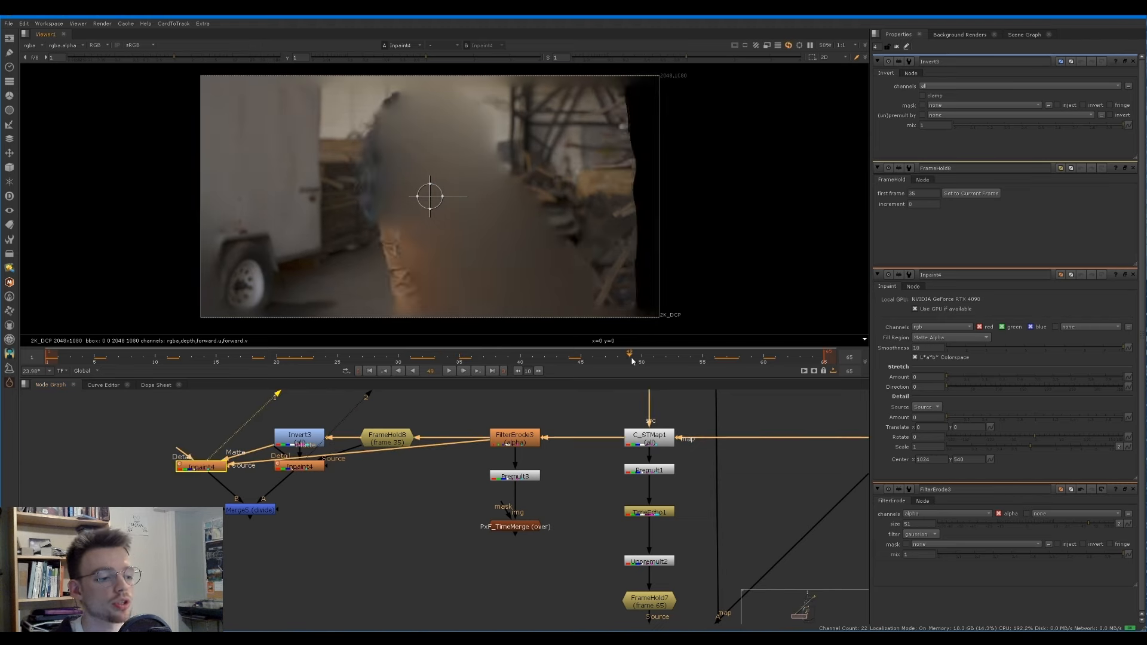
# Step: Compare the moving Inpaint's result with the frame-held Inpaint's result at the same frame
pyautogui.click(201, 468)
pyautogui.click(301, 470)
pyautogui.press('2')
pyautogui.press('1')
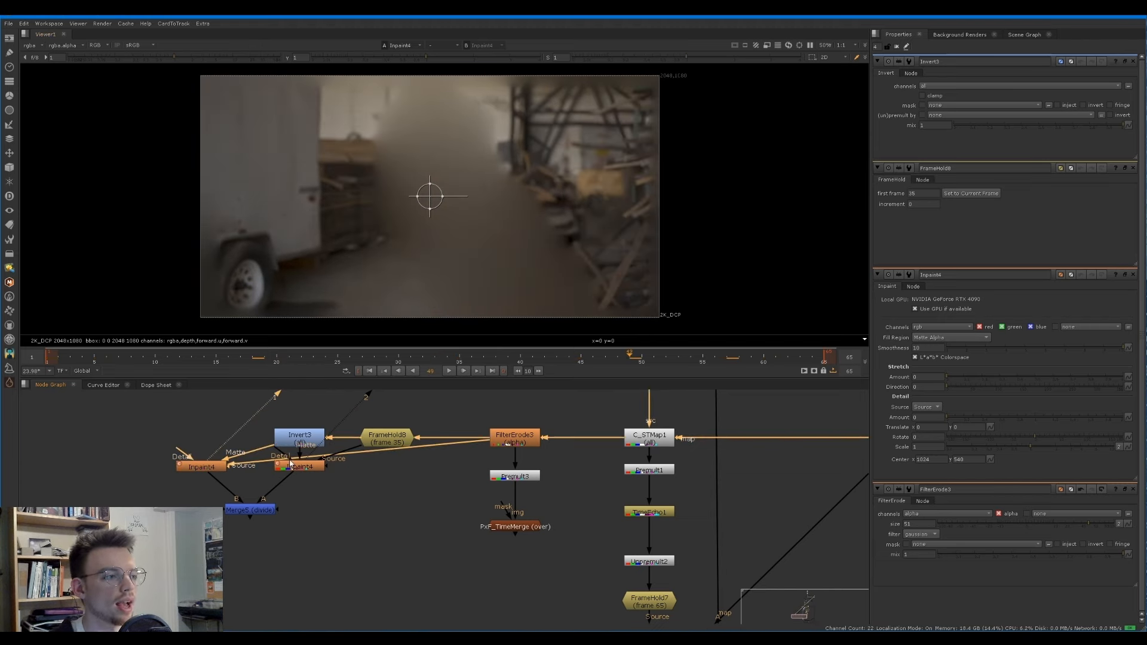
pyautogui.press('2')
pyautogui.press('1')
pyautogui.press('2')
pyautogui.press('1')
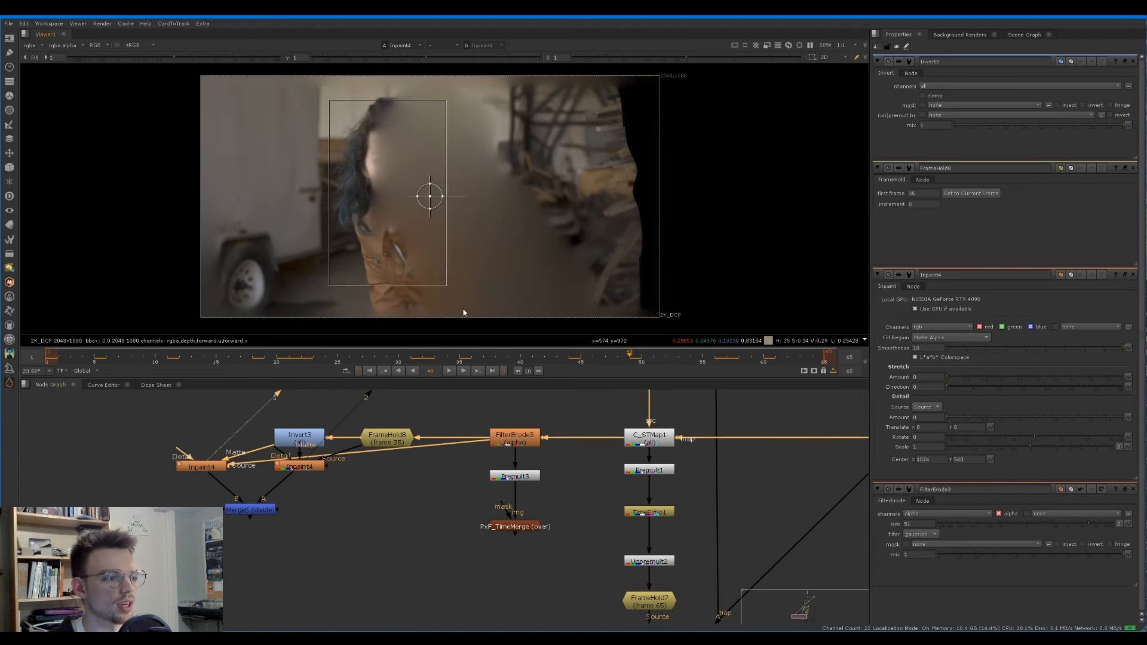
pyautogui.press('2')
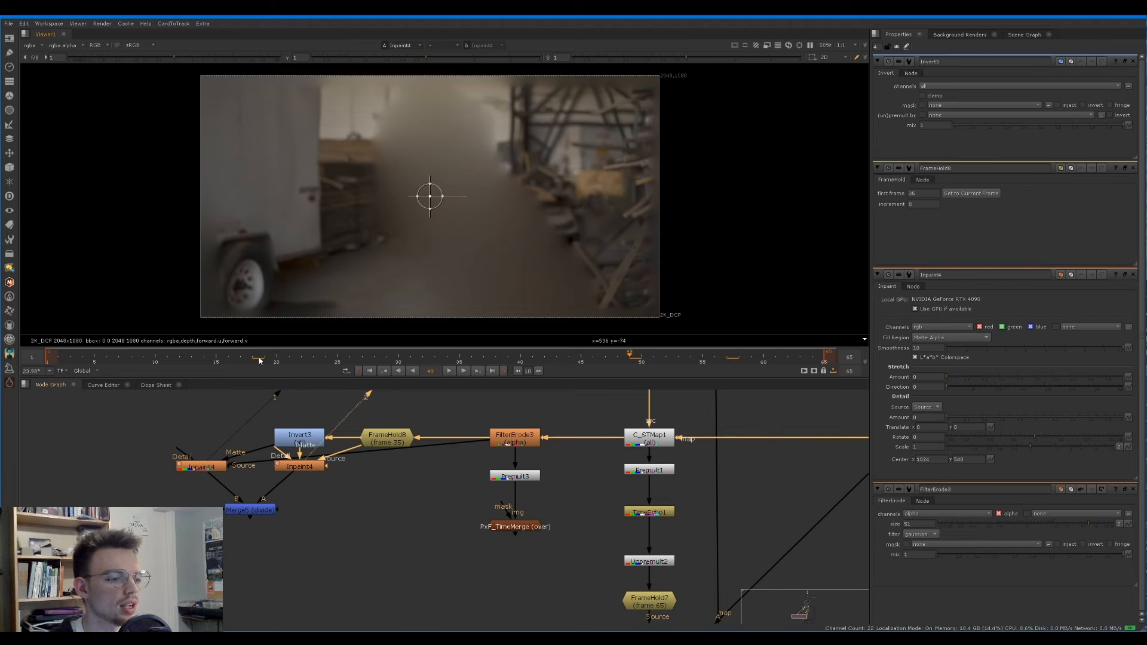
pyautogui.press('1')
# Step: Lower the Inpaints and divide Merge, and add a Merge above the B-side Inpaint fed by the Invert and FilterErode
pyautogui.moveTo(335, 526); pyautogui.dragTo(201, 514)
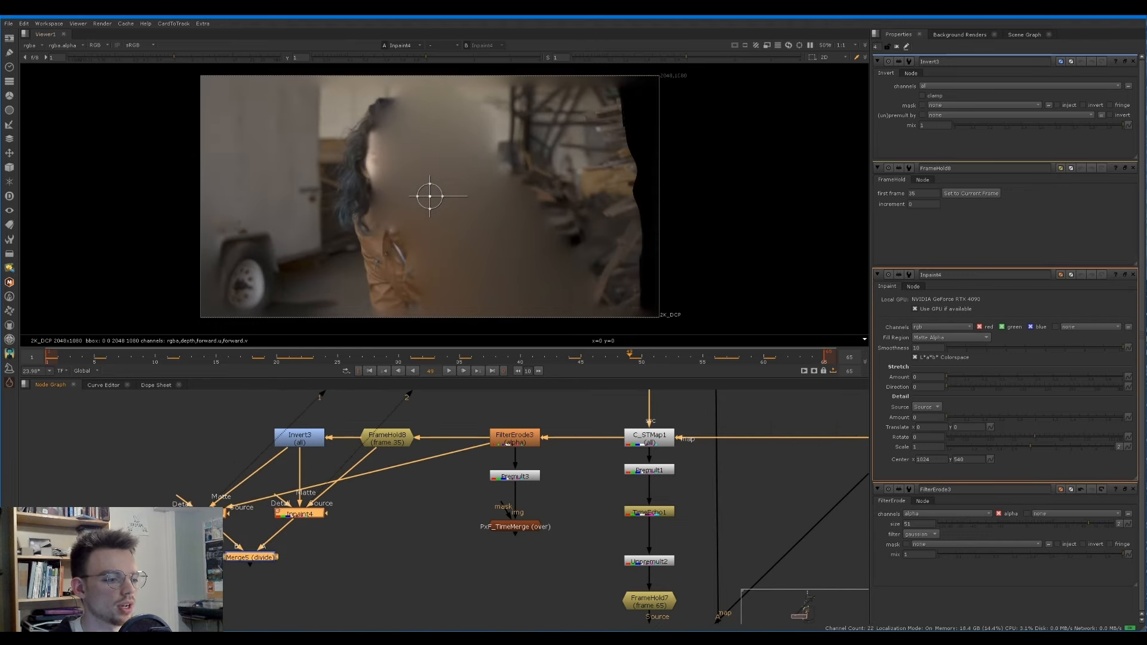
pyautogui.click(221, 459)
pyautogui.press('m')
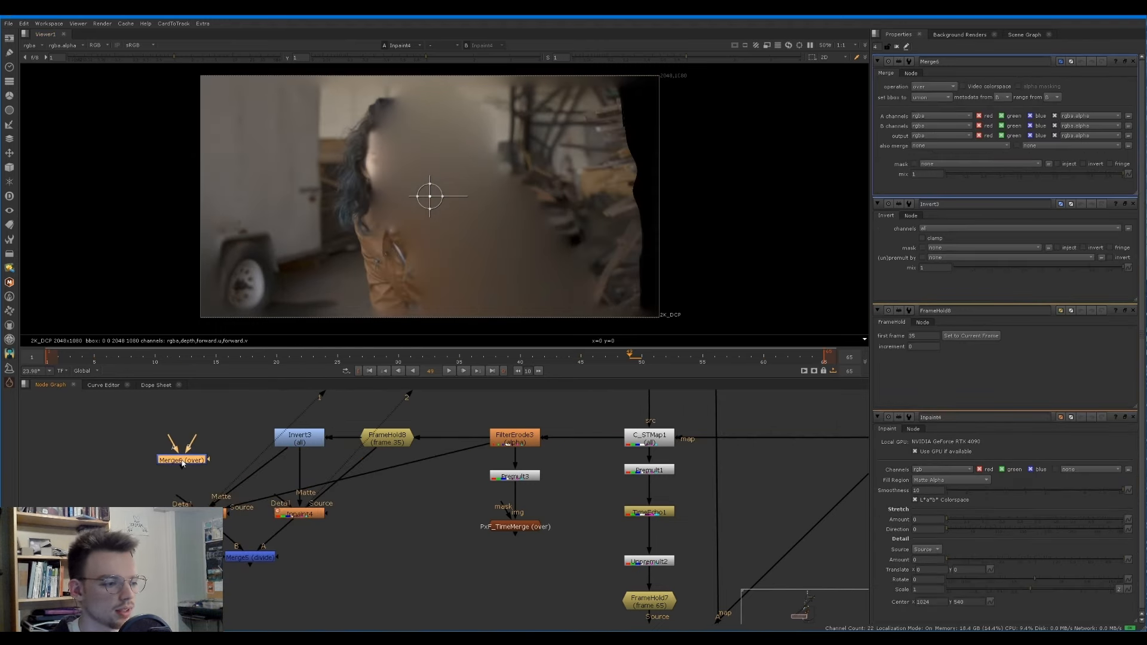
pyautogui.click(382, 444)
pyautogui.press('1')
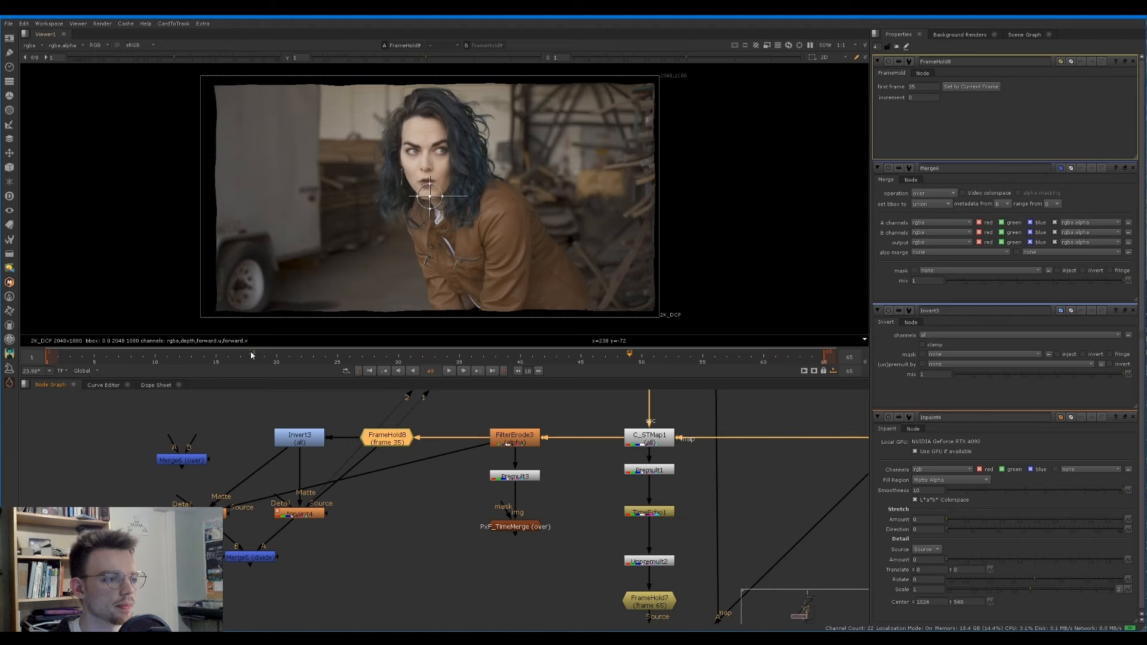
pyautogui.moveTo(187, 461)
pyautogui.mouseDown()
pyautogui.moveTo(266, 463)
pyautogui.moveTo(197, 462)
pyautogui.moveTo(207, 463)
pyautogui.mouseUp()
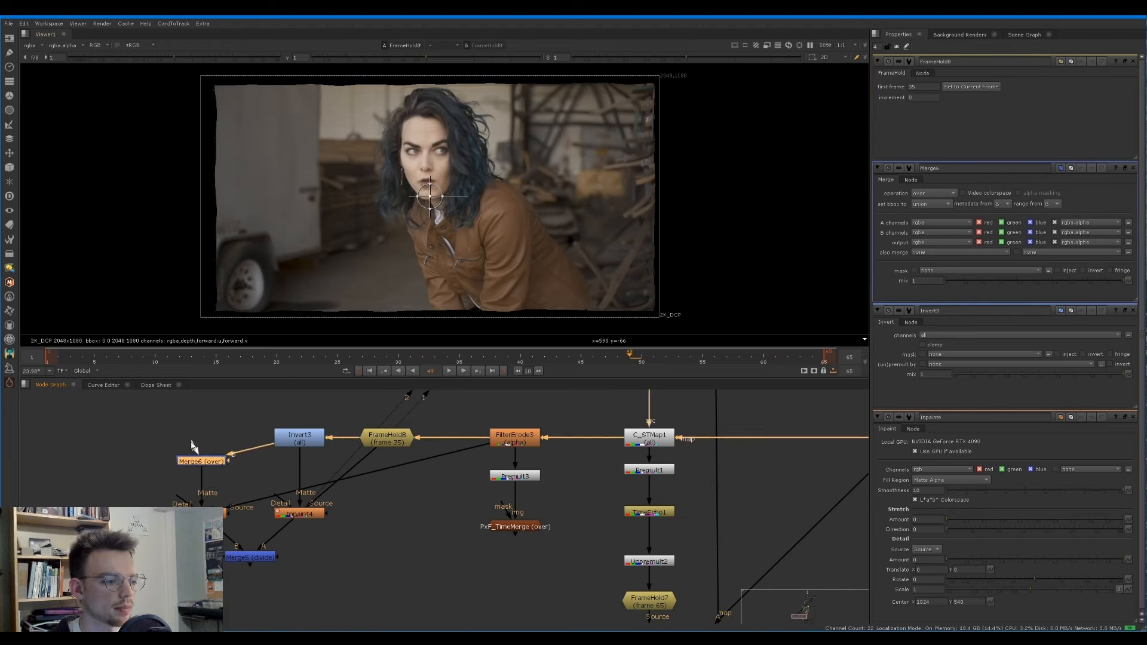
pyautogui.moveTo(457, 471); pyautogui.dragTo(512, 438)
pyautogui.press('1')
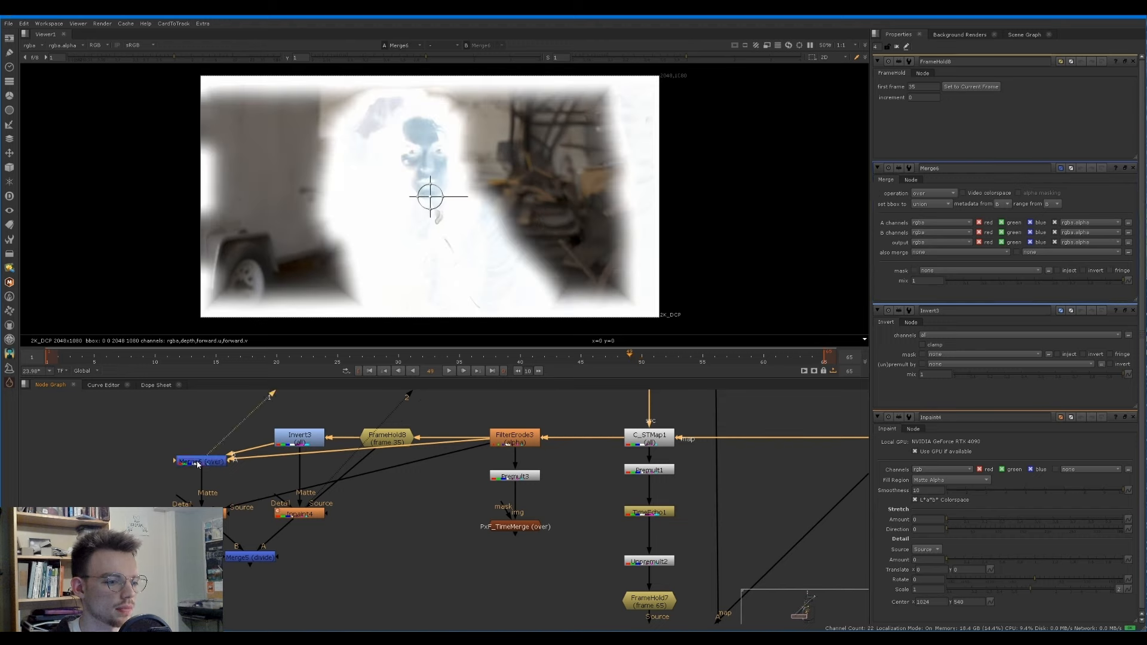
# Step: Set the new Merge's operation to over, limit its output to the alpha channel, and view its alpha
pyautogui.click(941, 86)
pyautogui.click(945, 92)
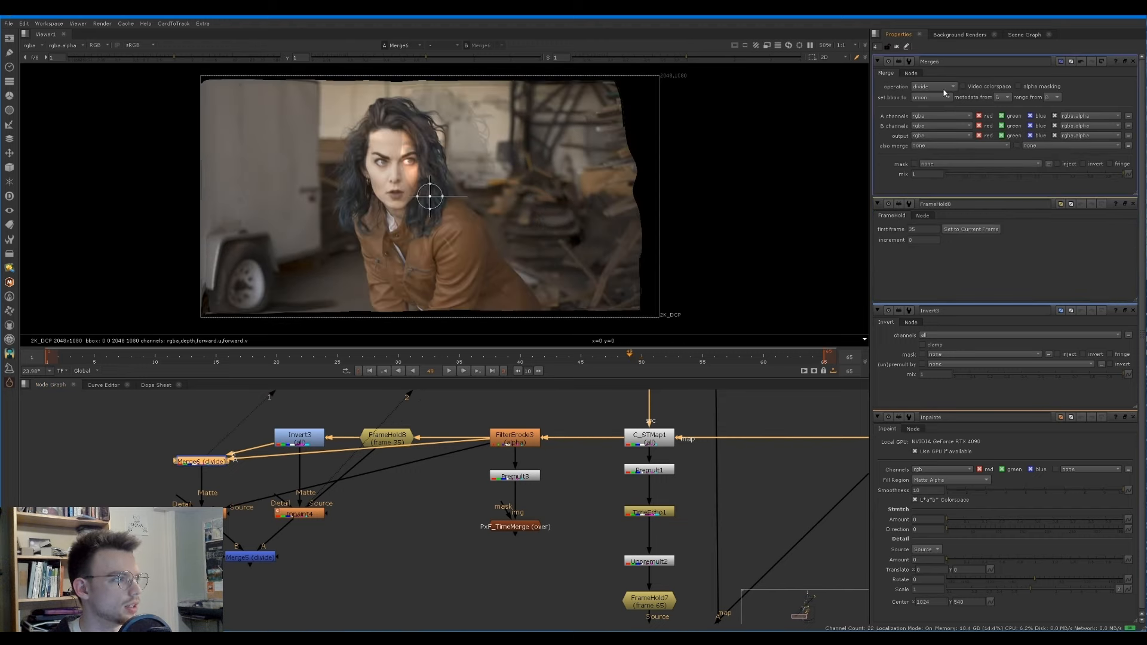
pyautogui.click(935, 87)
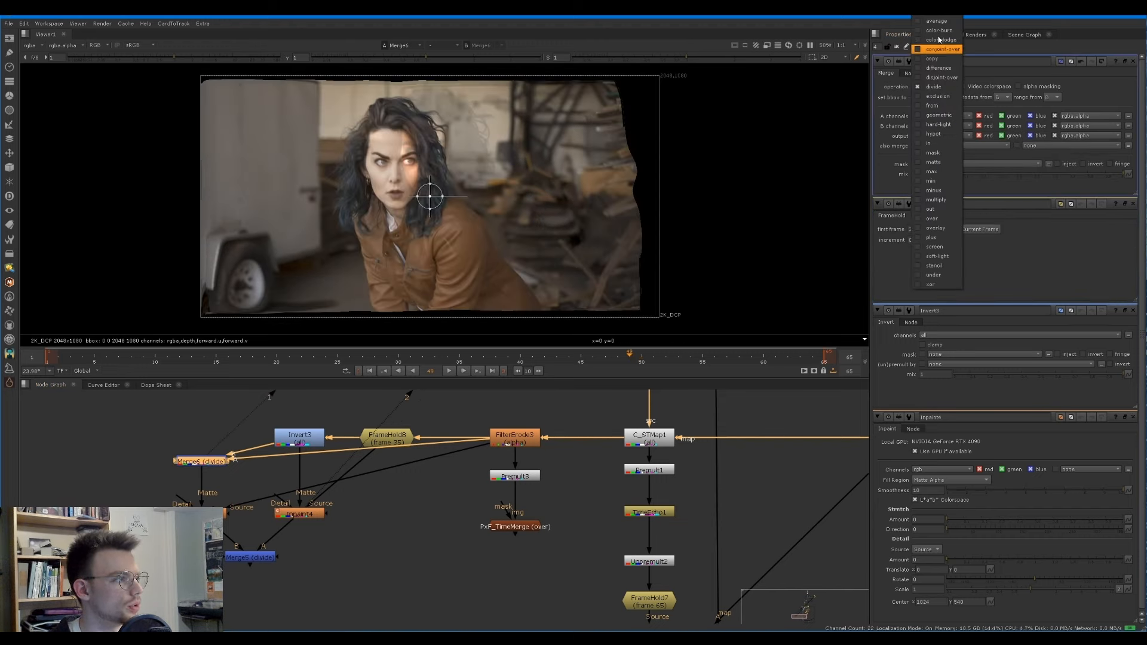
pyautogui.click(933, 218)
pyautogui.click(979, 135)
pyautogui.click(1002, 136)
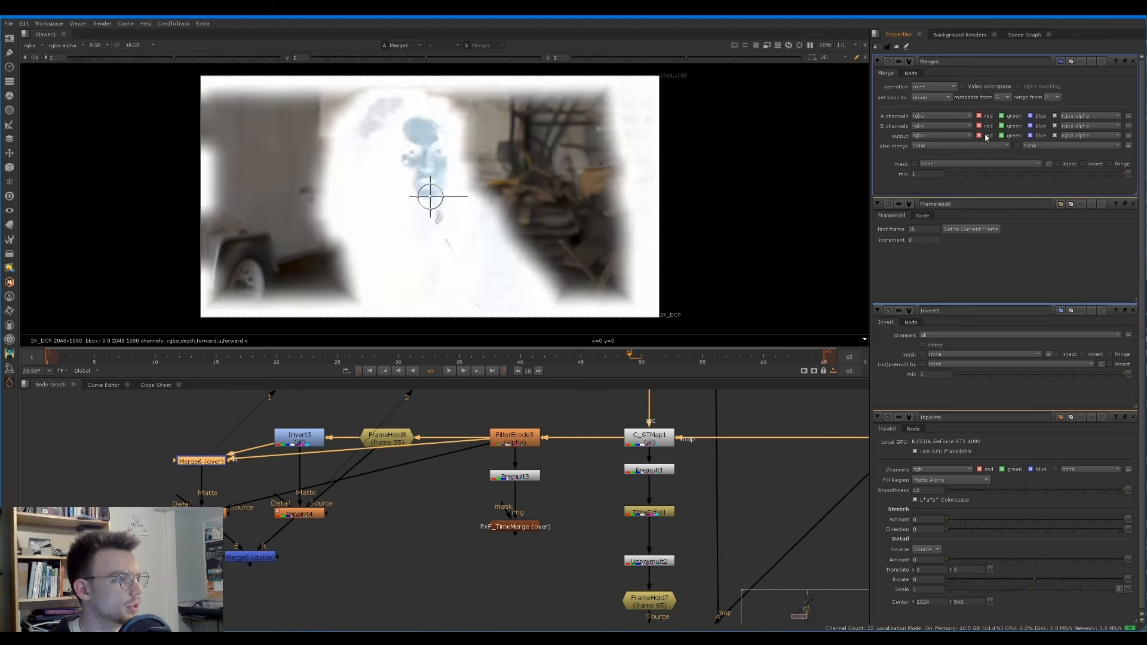
pyautogui.click(1030, 137)
pyautogui.press('a')
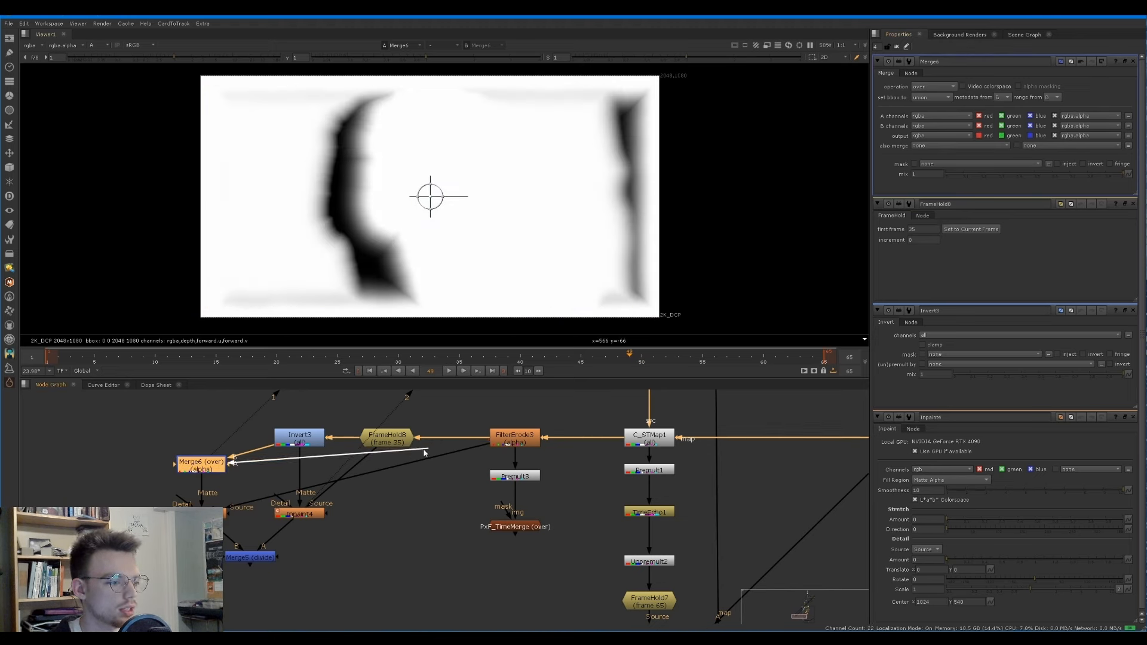
# Step: Place the Invert before the frame 35 FrameHold, feed both into the alpha Merge, and check the combined matte across frames
pyautogui.moveTo(288, 444)
pyautogui.mouseDown()
pyautogui.moveTo(450, 435)
pyautogui.moveTo(299, 440)
pyautogui.mouseUp()
pyautogui.moveTo(476, 442); pyautogui.dragTo(457, 437)
pyautogui.moveTo(452, 438); pyautogui.dragTo(444, 438)
pyautogui.moveTo(311, 437); pyautogui.dragTo(308, 437)
pyautogui.click(197, 465)
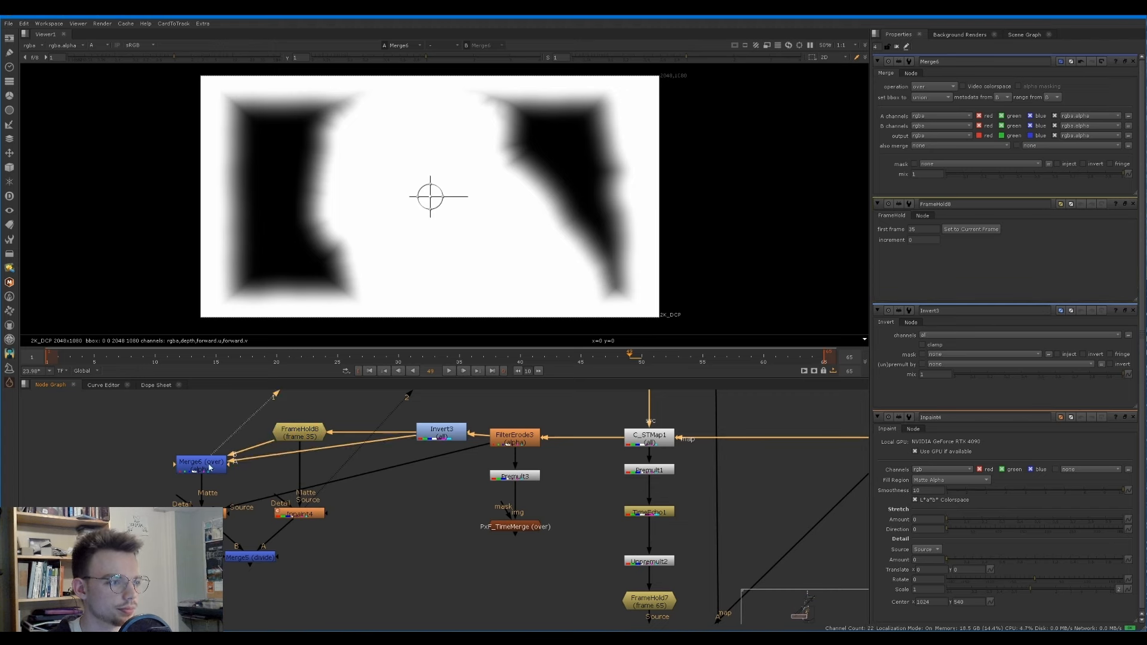
pyautogui.press('d')
pyautogui.press('d')
pyautogui.moveTo(192, 361); pyautogui.dragTo(413, 338)
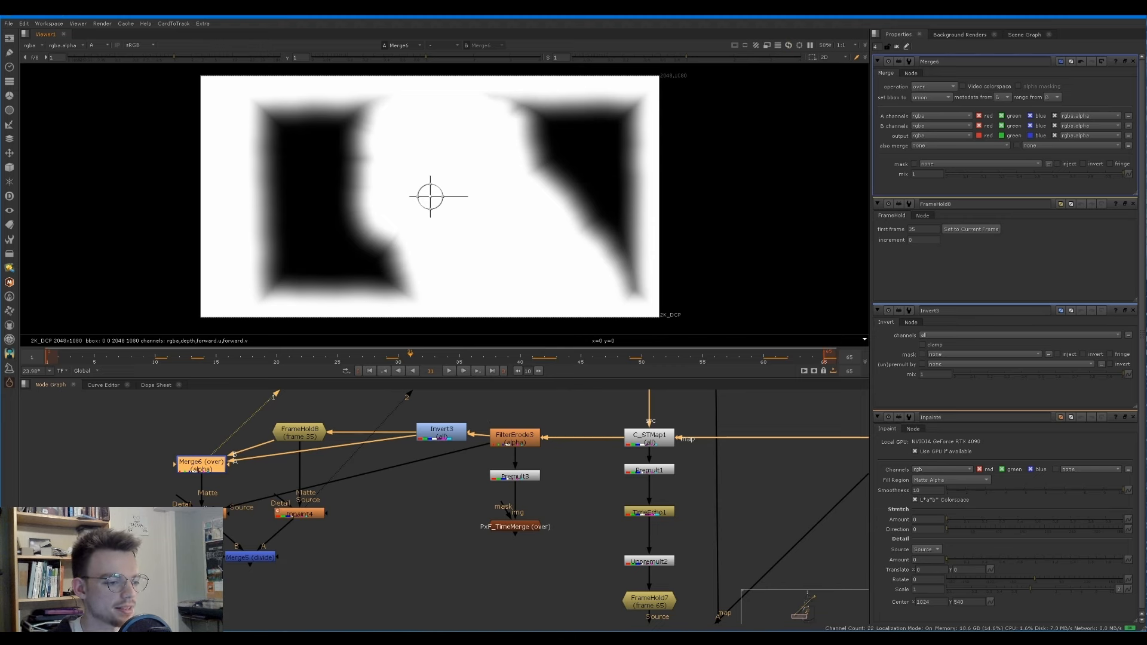
# Step: Check the B-side Inpaint and divide Merge results, and restrict the Invert to the alpha channel
pyautogui.click(201, 514)
pyautogui.press('1')
pyautogui.click(250, 557)
pyautogui.press('1')
pyautogui.click(325, 461)
pyautogui.press('a')
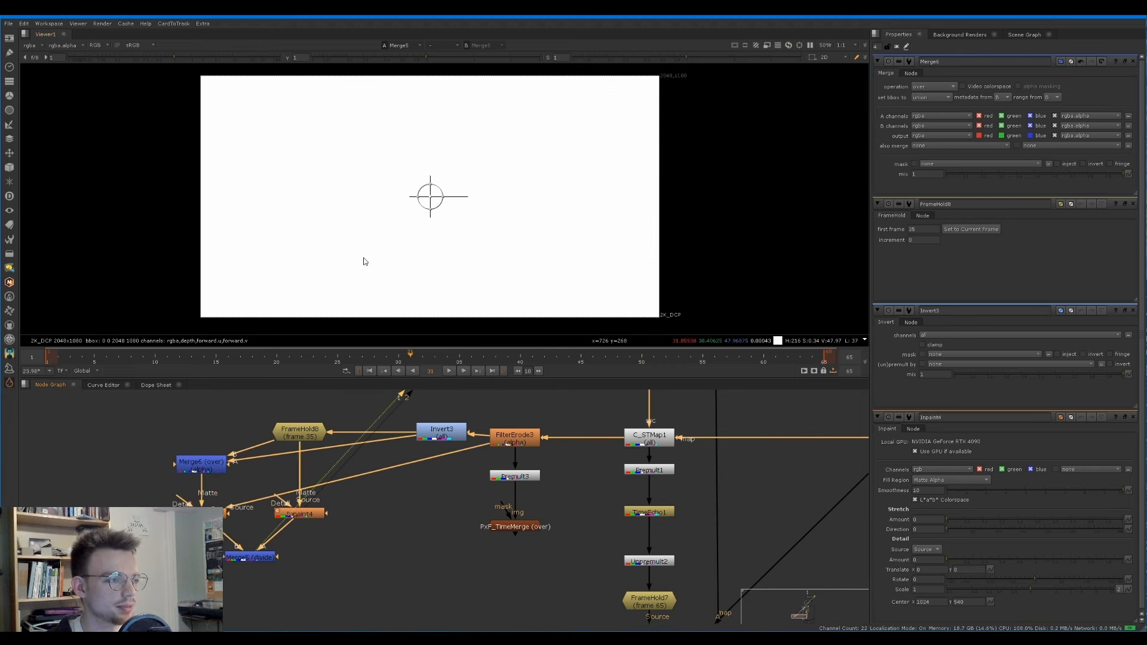
pyautogui.press('a')
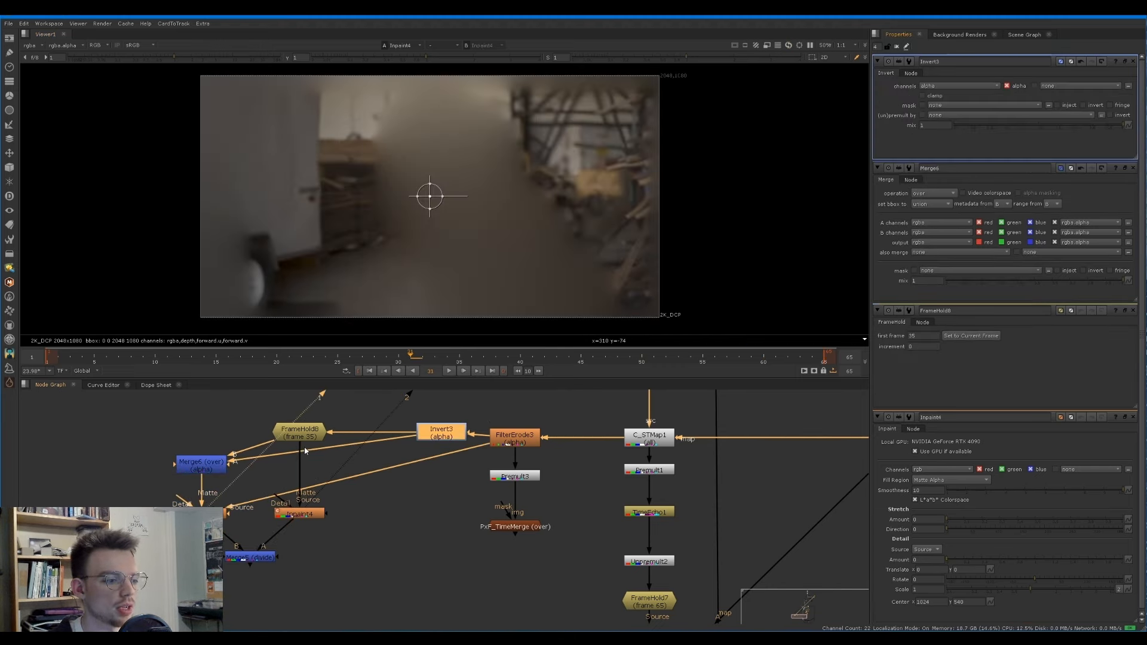
# Step: Connect the frame-held Inpaint's Matte to the combined alpha Merge and compare both Inpaints at frames 26 and 11
pyautogui.moveTo(301, 453)
pyautogui.mouseDown()
pyautogui.moveTo(278, 453)
pyautogui.moveTo(309, 438)
pyautogui.moveTo(299, 436)
pyautogui.mouseUp()
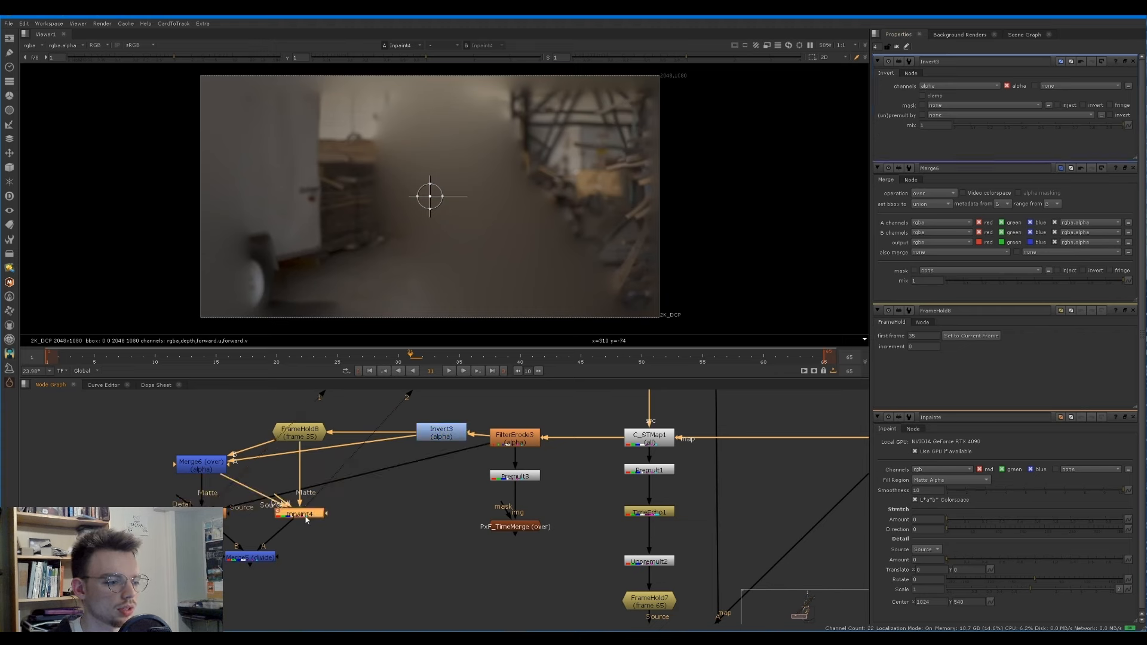
pyautogui.click(209, 514)
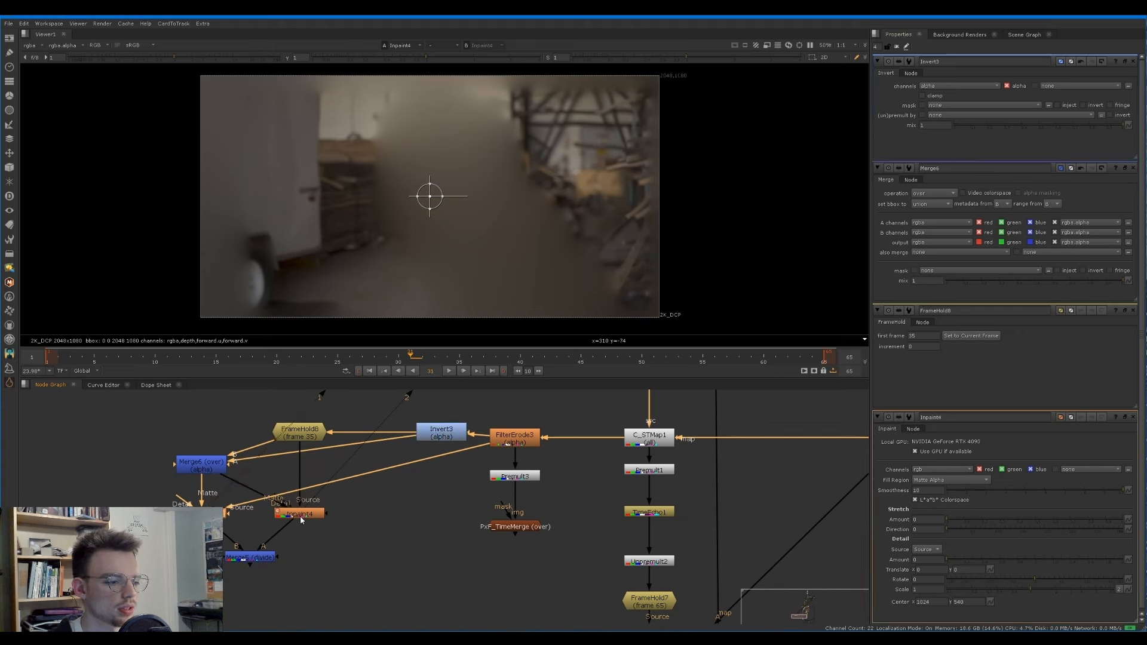
pyautogui.press('2')
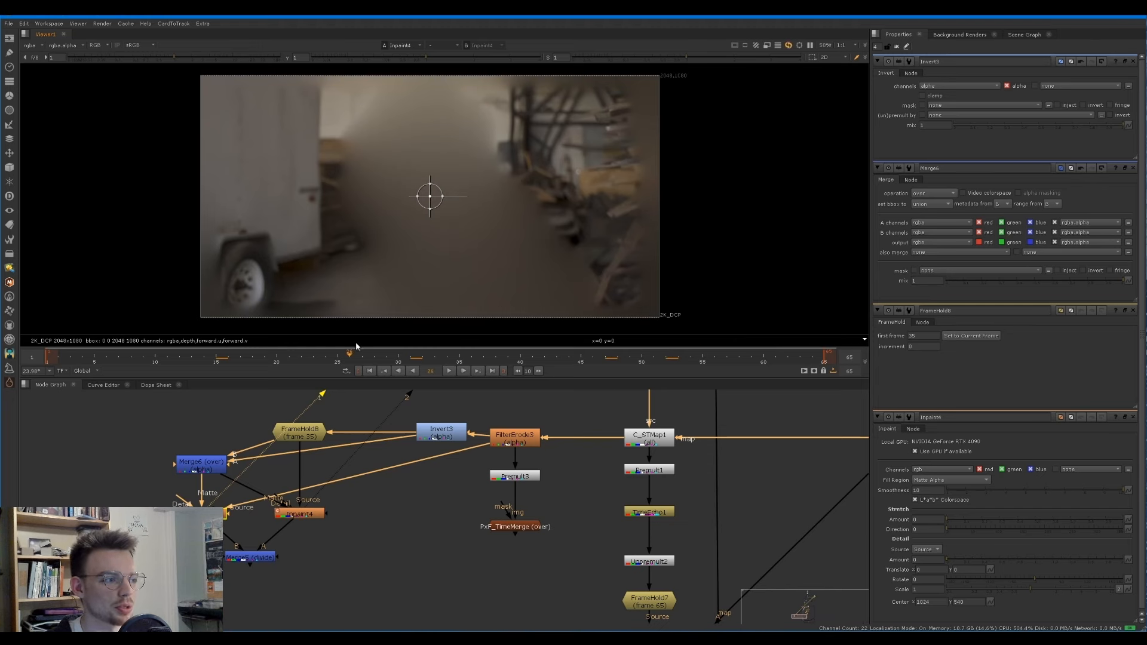
pyautogui.click(349, 357)
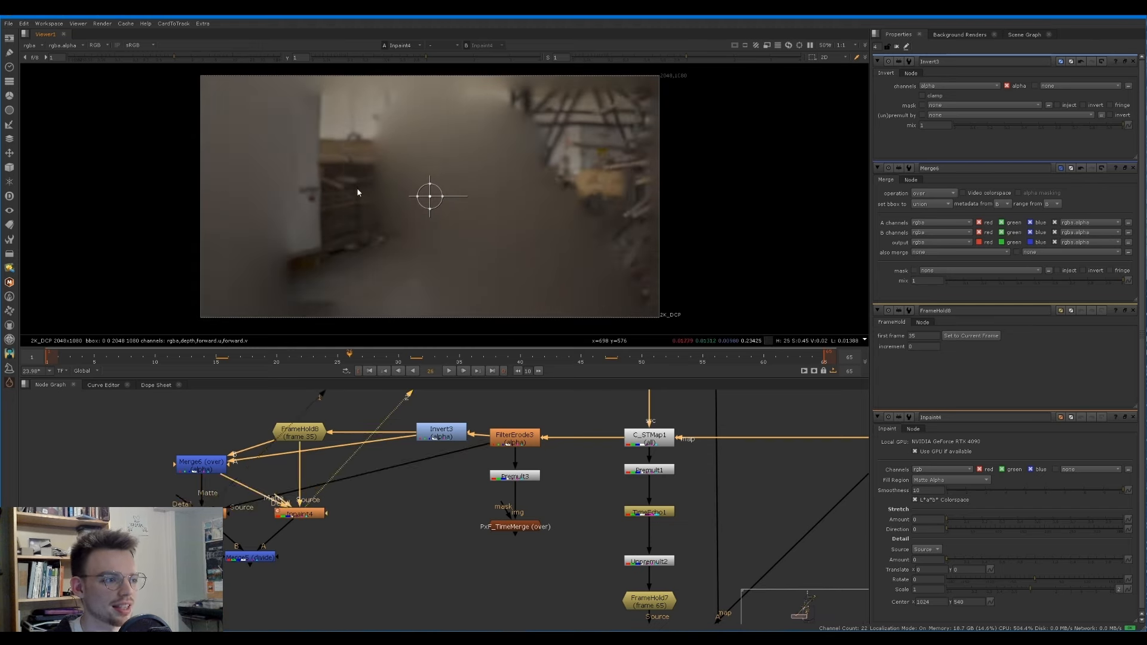
pyautogui.click(167, 357)
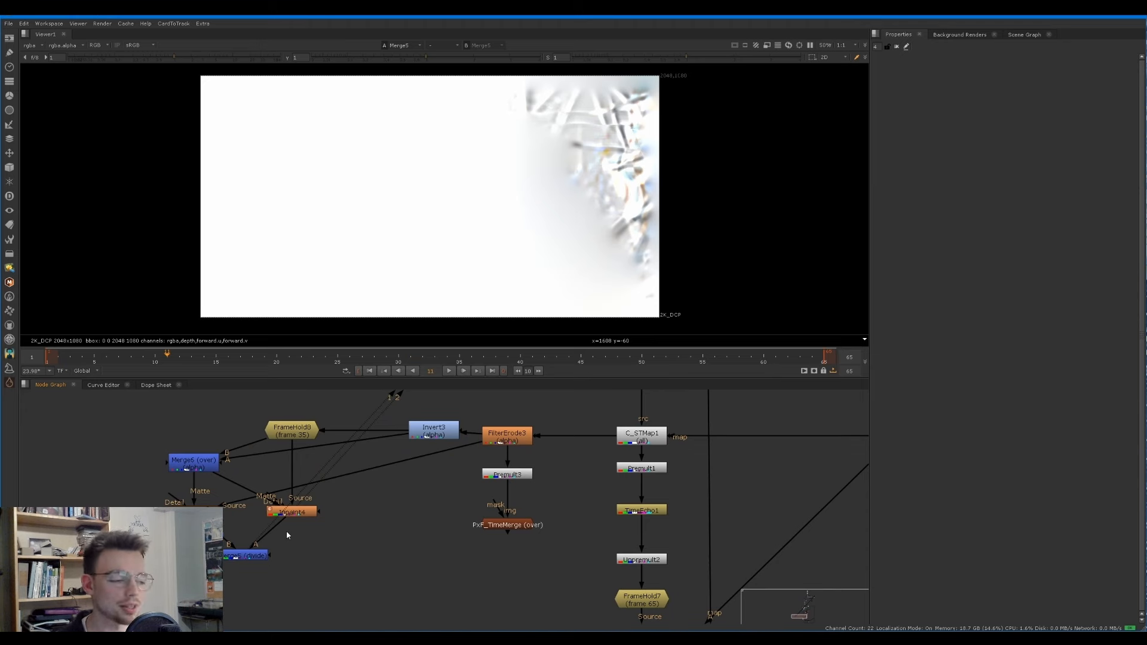
# Step: Insert a multiply Merge between the Premult and PxF_TimeMerge, with the divide Merge feeding its A input, and view the result
pyautogui.moveTo(183, 73); pyautogui.dragTo(702, 315)
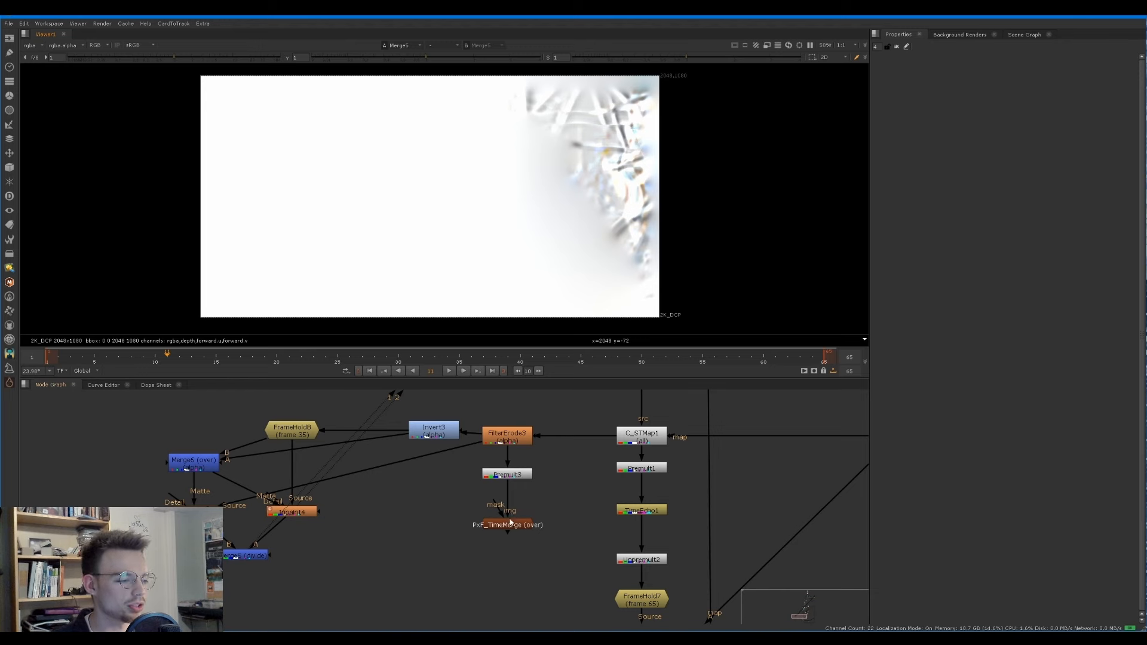
pyautogui.moveTo(511, 524); pyautogui.dragTo(514, 565)
pyautogui.click(524, 530)
pyautogui.press('m')
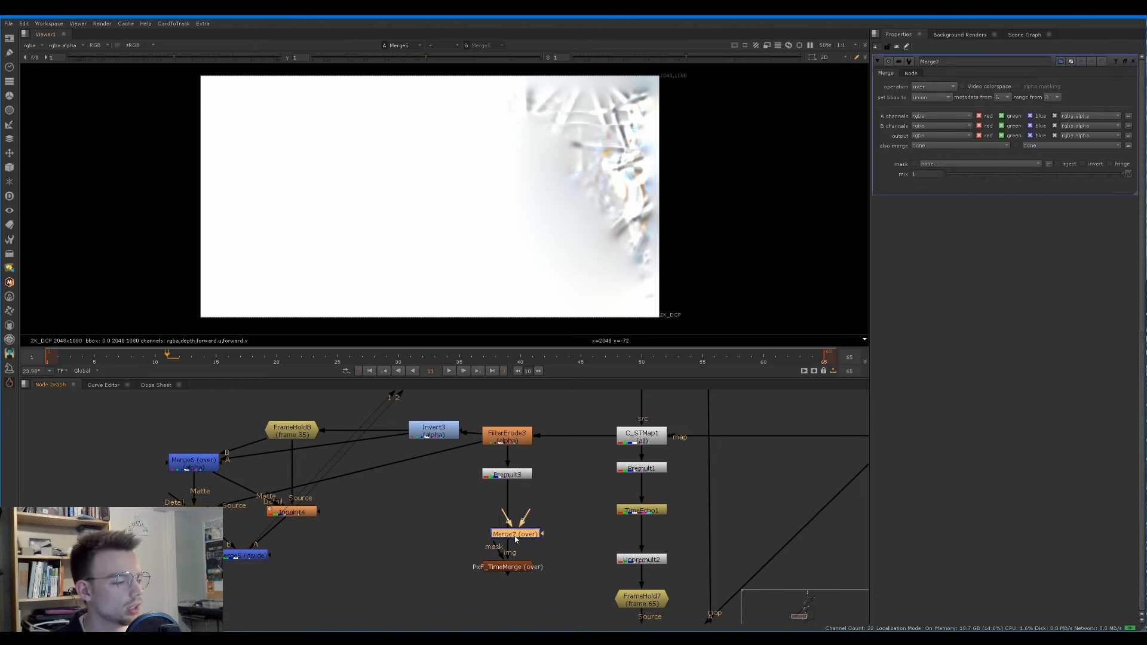
pyautogui.click(515, 540)
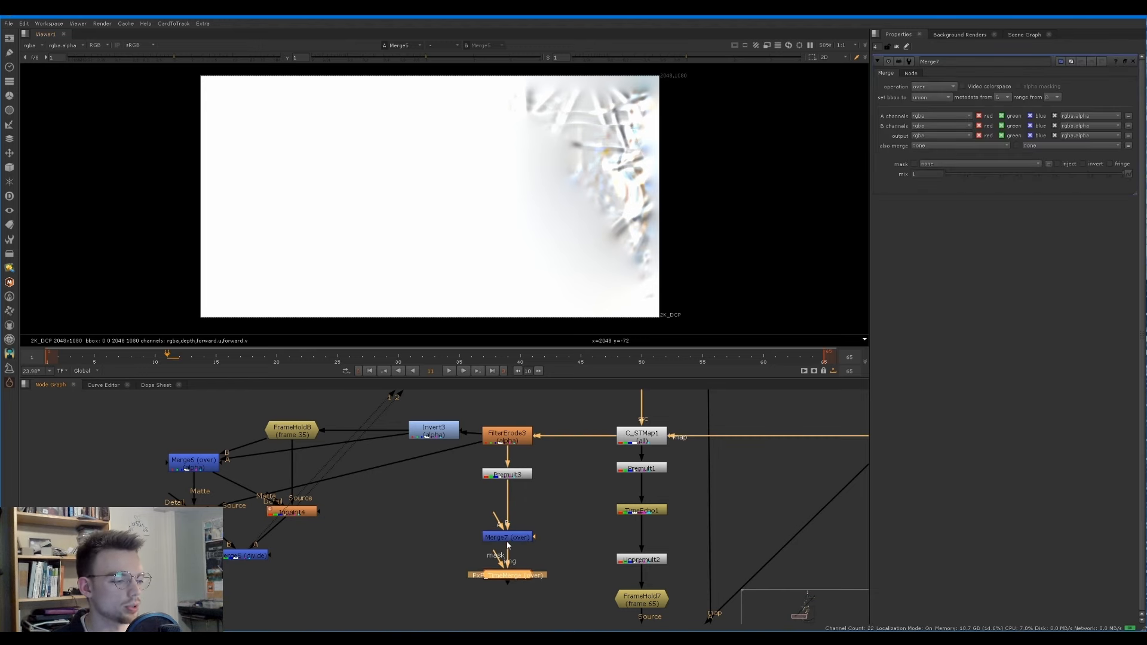
pyautogui.moveTo(507, 537); pyautogui.dragTo(508, 539)
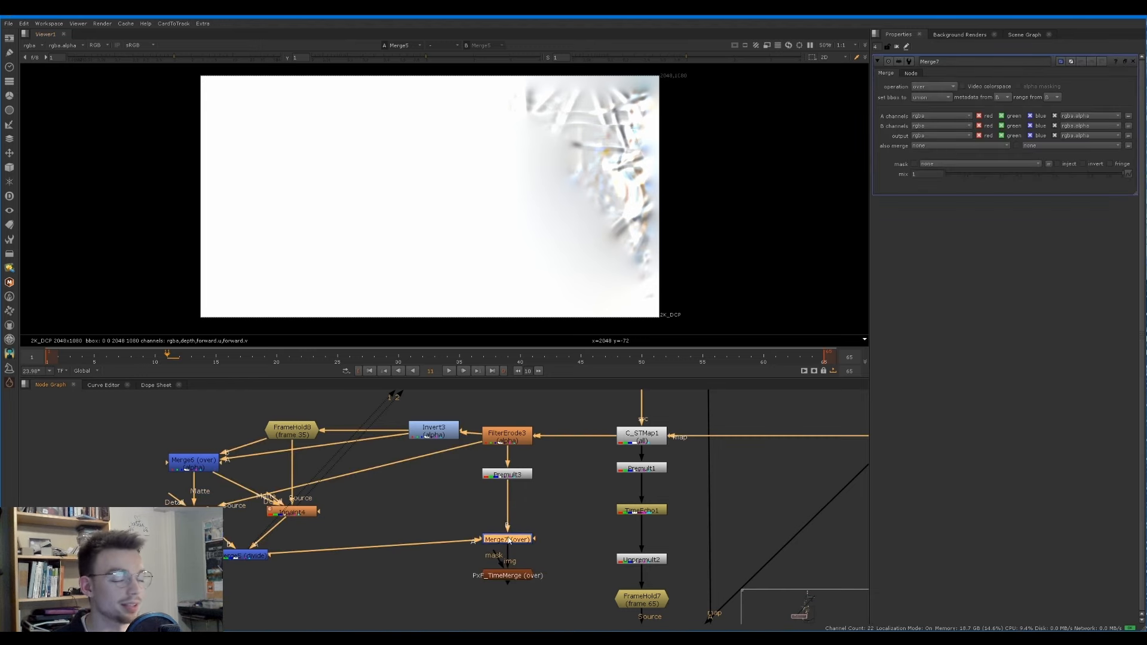
pyautogui.click(936, 88)
pyautogui.click(936, 201)
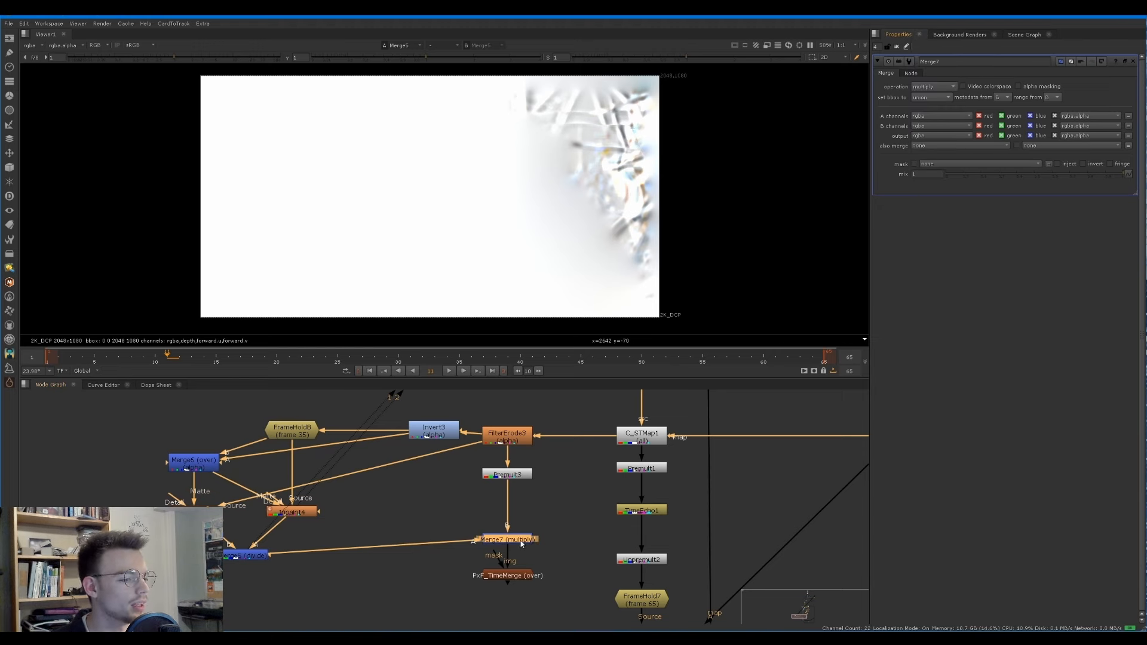
pyautogui.press('1')
# Step: Add a Blur of size 79 after the divide Merge and align the multiply Merge with it
pyautogui.click(258, 555)
pyautogui.press('b')
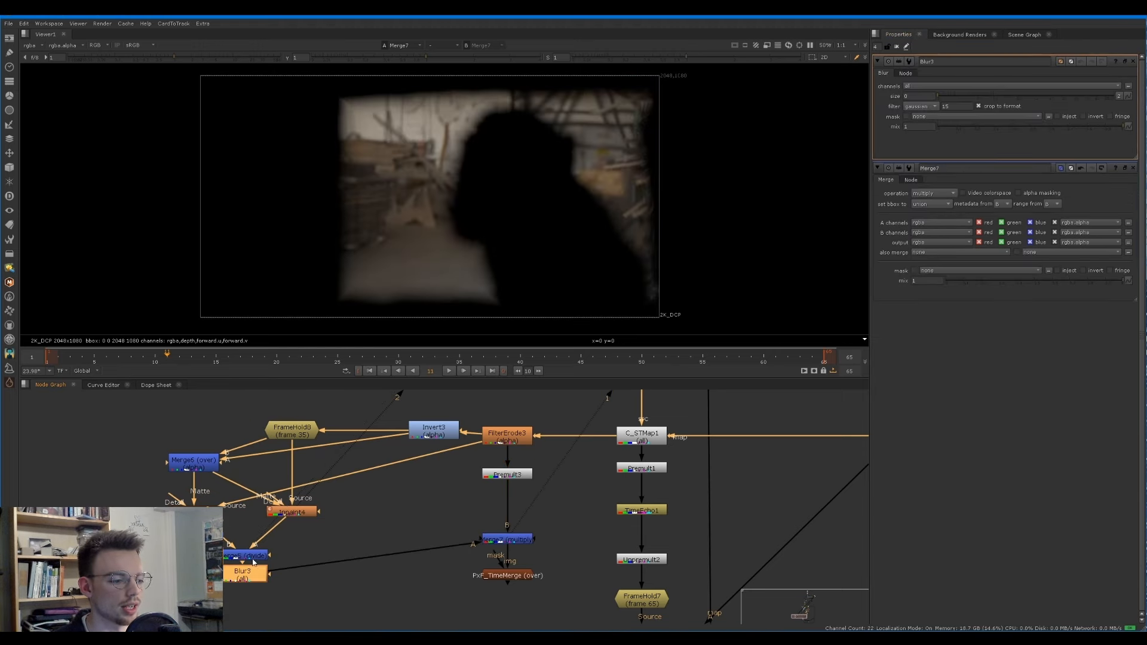
pyautogui.moveTo(937, 96); pyautogui.dragTo(1080, 101)
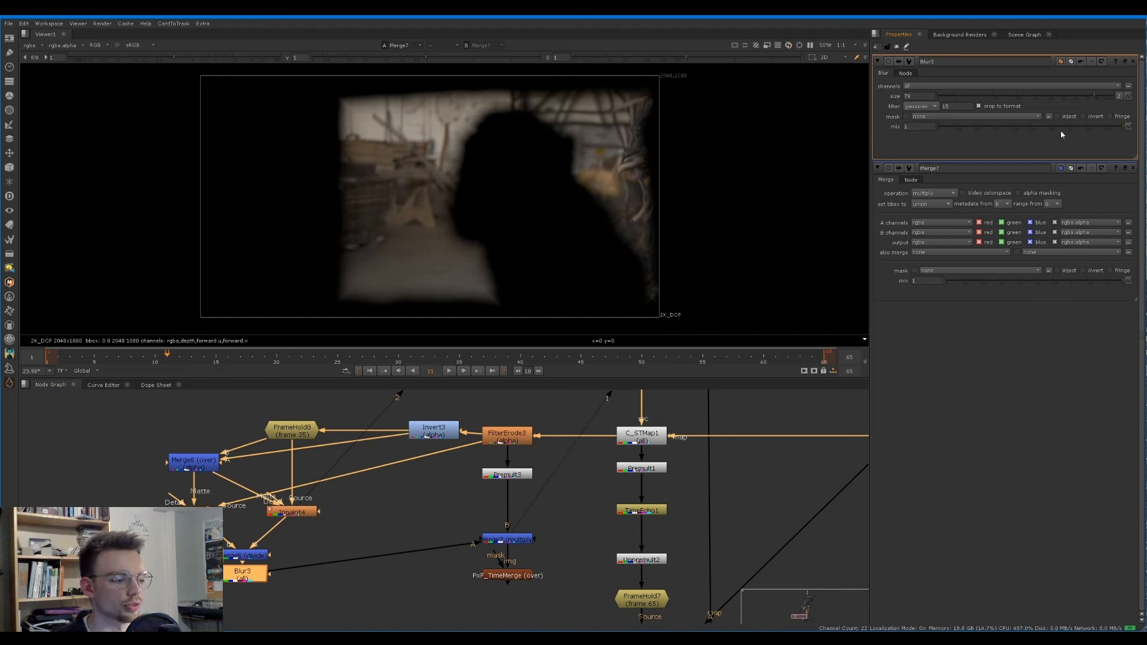
pyautogui.moveTo(540, 563); pyautogui.dragTo(525, 499, button='middle')
pyautogui.moveTo(492, 476); pyautogui.dragTo(490, 500)
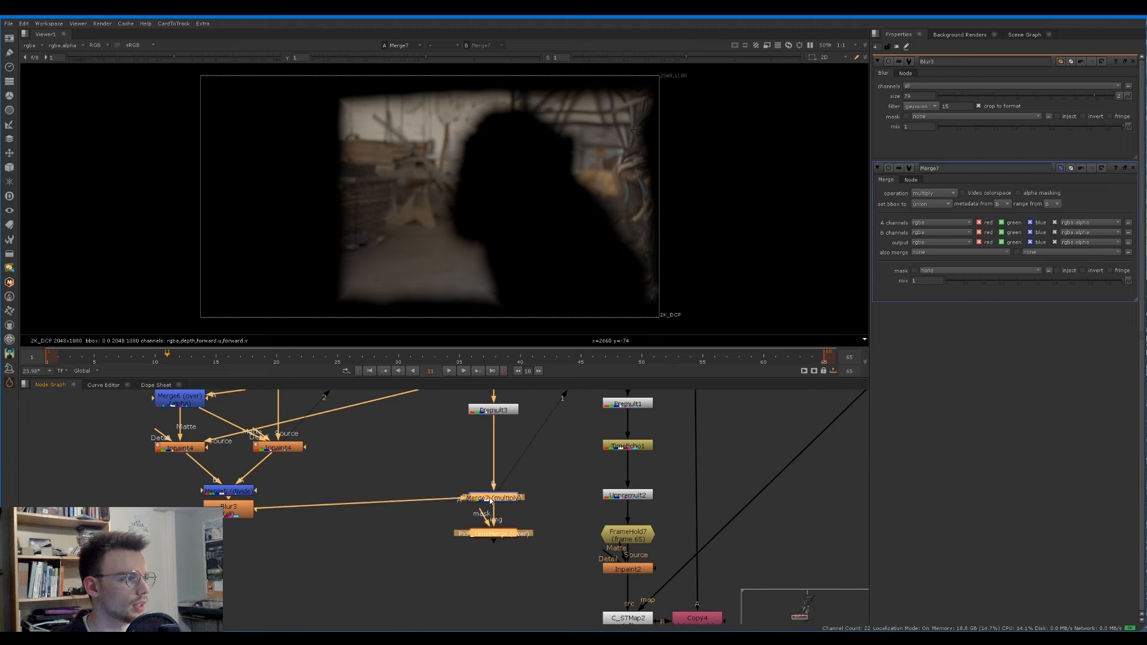
# Step: View the PxF_TimeMerge result through to the last frame and open the settings of the PxF_TimeMerge and multiply Merge
pyautogui.click(493, 533)
pyautogui.press('1')
pyautogui.doubleClick(494, 534)
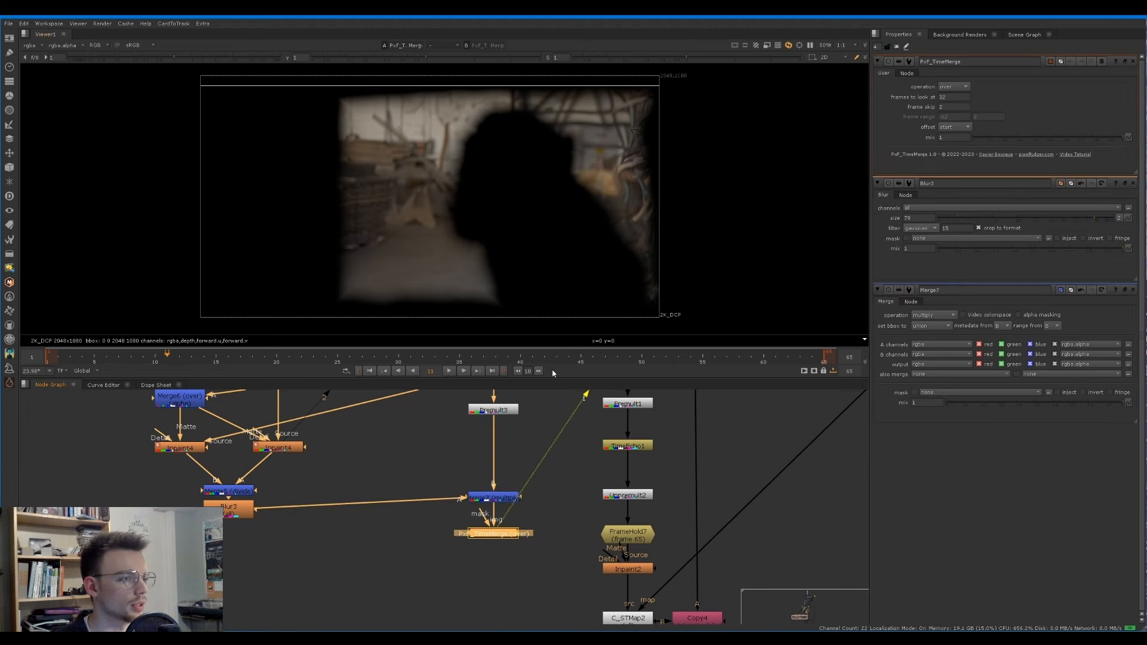
pyautogui.click(563, 400)
pyautogui.doubleClick(498, 499)
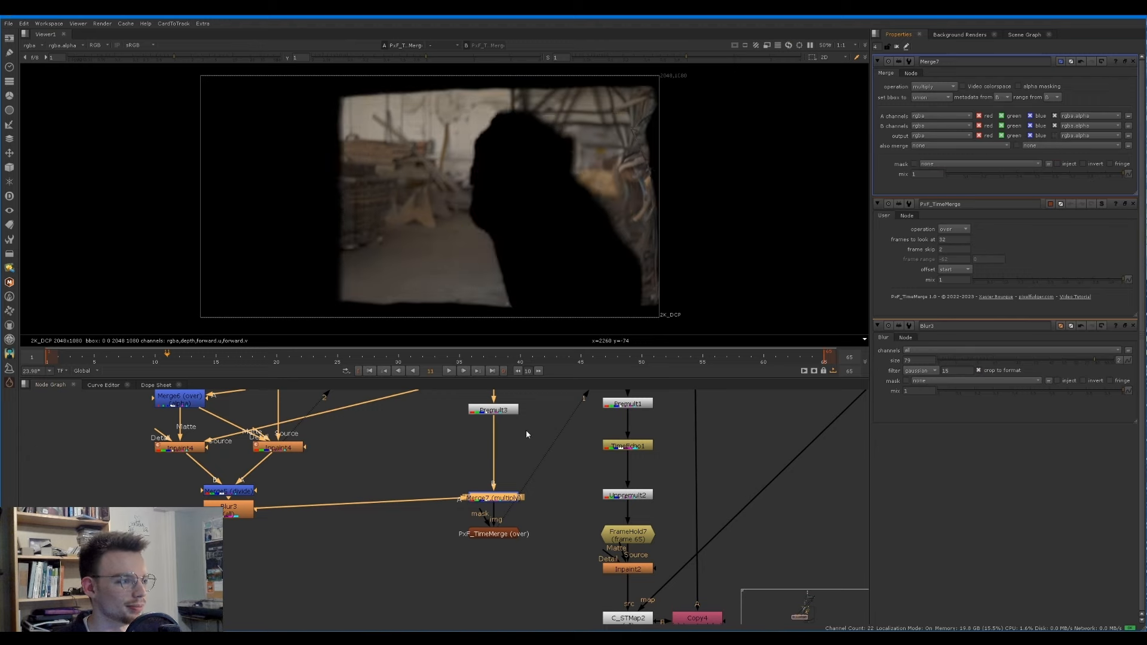
pyautogui.press('End')
pyautogui.moveTo(399, 469); pyautogui.dragTo(382, 504, button='middle')
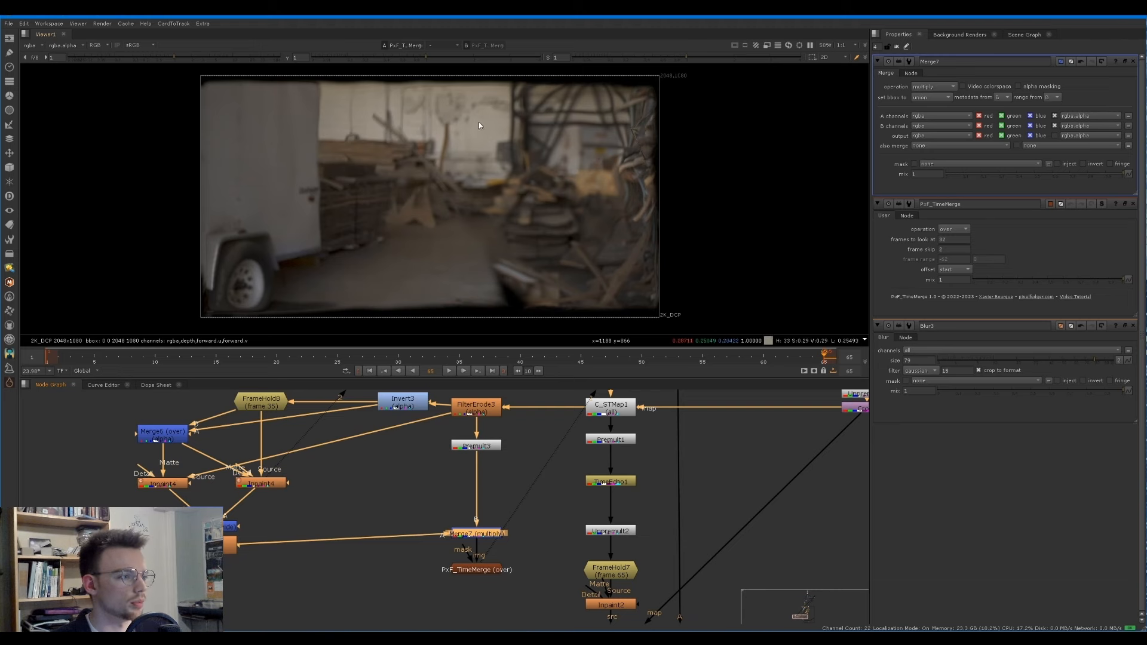
pyautogui.moveTo(477, 575); pyautogui.dragTo(475, 526, button='middle')
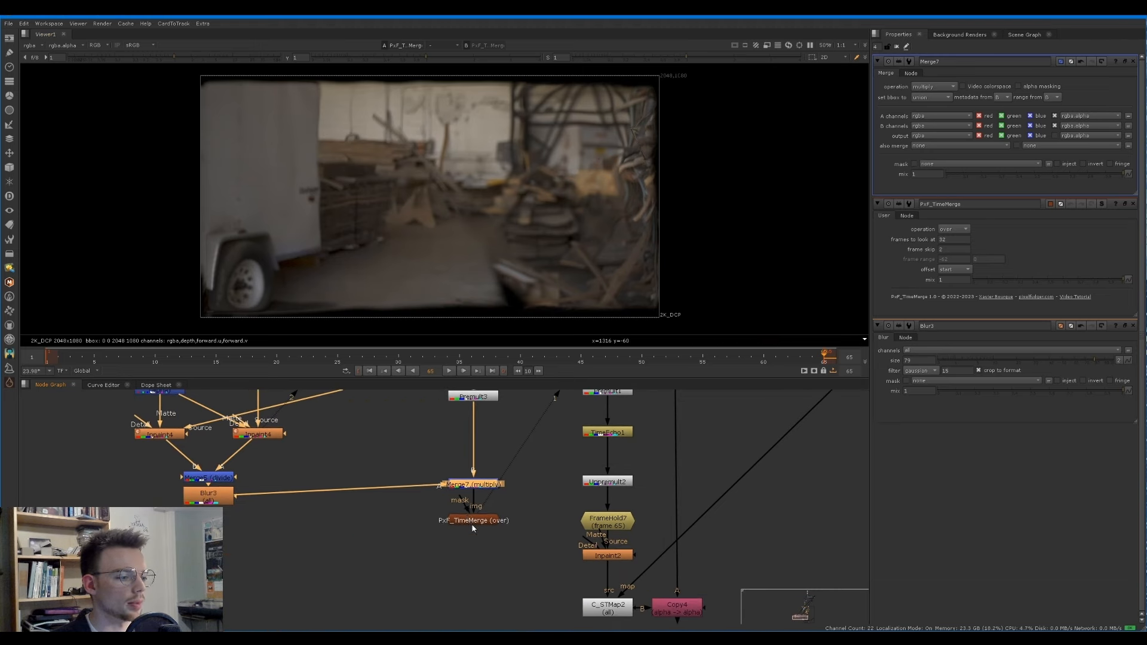
# Step: Add an Unpremult after the PxF_TimeMerge and inspect the dark gap at the lower edge of its result
pyautogui.click(475, 525)
pyautogui.press('Tab')
pyautogui.write('unpre')
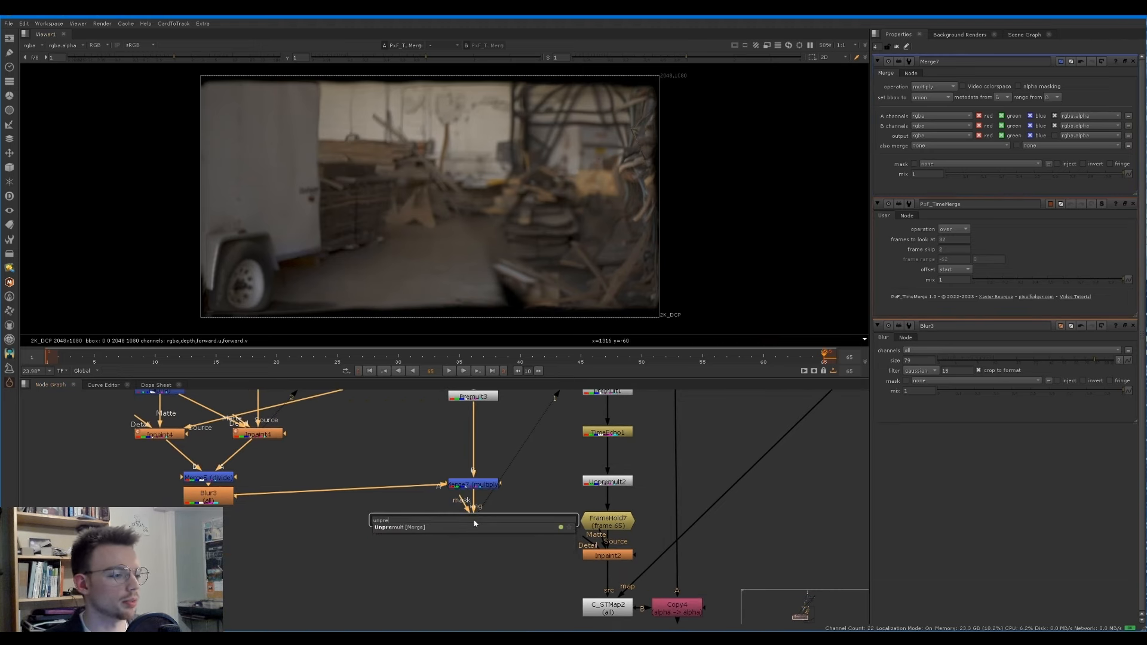
pyautogui.press('Return')
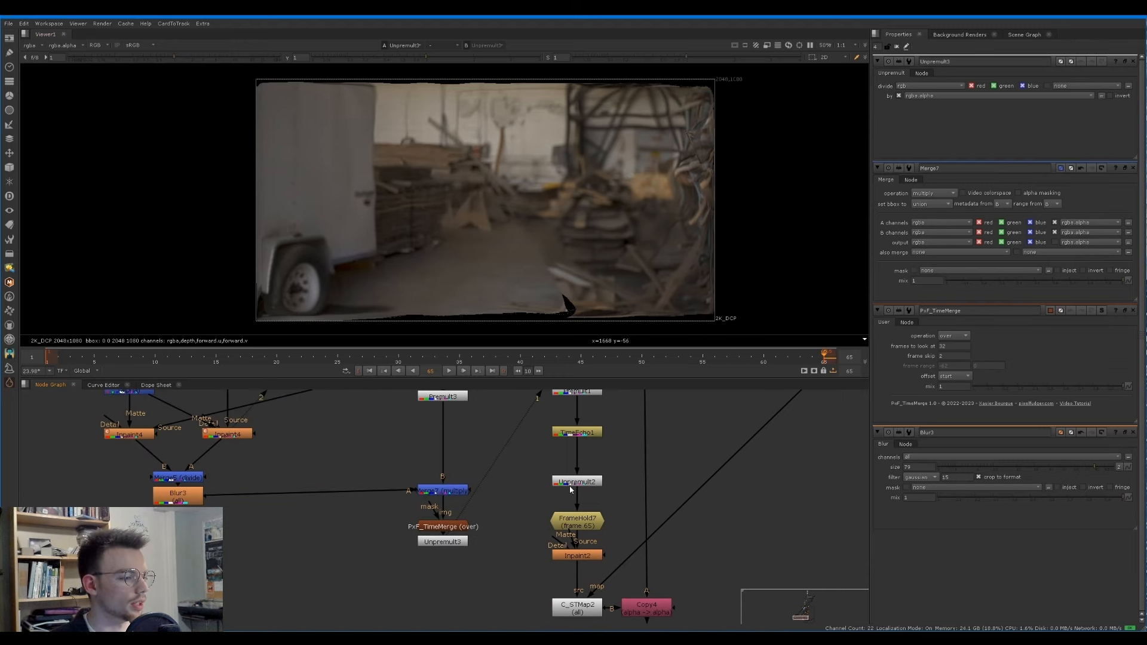
pyautogui.moveTo(528, 511); pyautogui.dragTo(491, 554, button='middle')
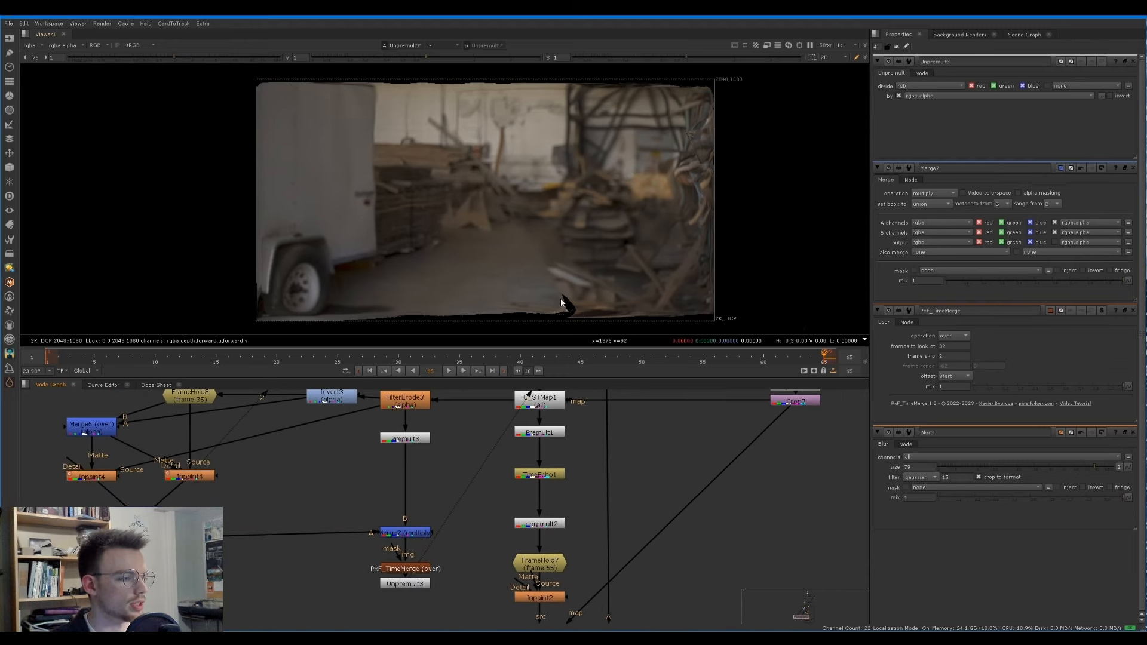
pyautogui.scroll(3, 564, 302)
pyautogui.scroll(-4, 538, 275)
pyautogui.scroll(1, 544, 284)
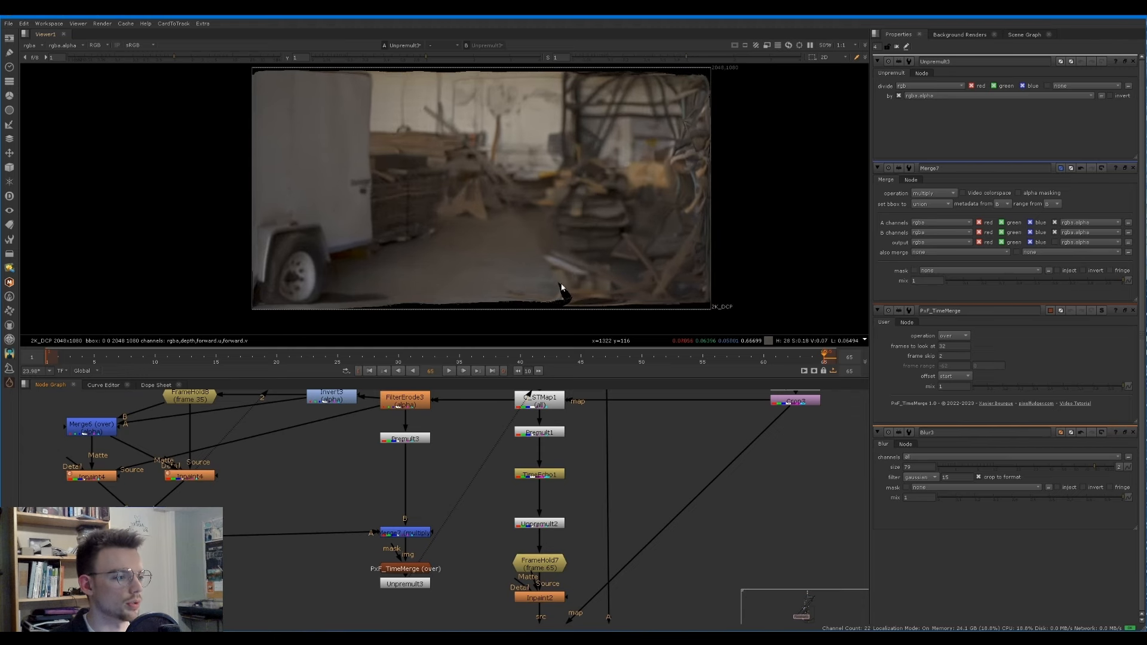
# Step: Feed the frame 65 FrameHold from the new Unpremult below the PxF_TimeMerge and view the Inpaint after it
pyautogui.moveTo(541, 543); pyautogui.dragTo(529, 493, button='middle')
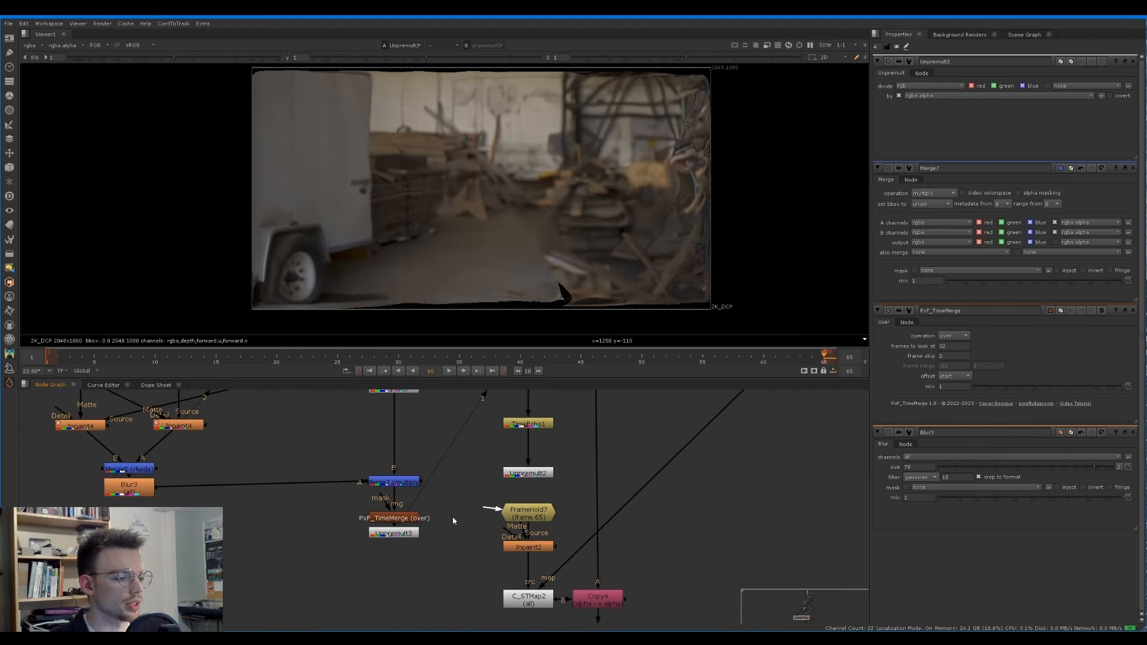
pyautogui.moveTo(529, 515); pyautogui.dragTo(580, 494)
pyautogui.moveTo(528, 549); pyautogui.dragTo(528, 559)
pyautogui.click(528, 560)
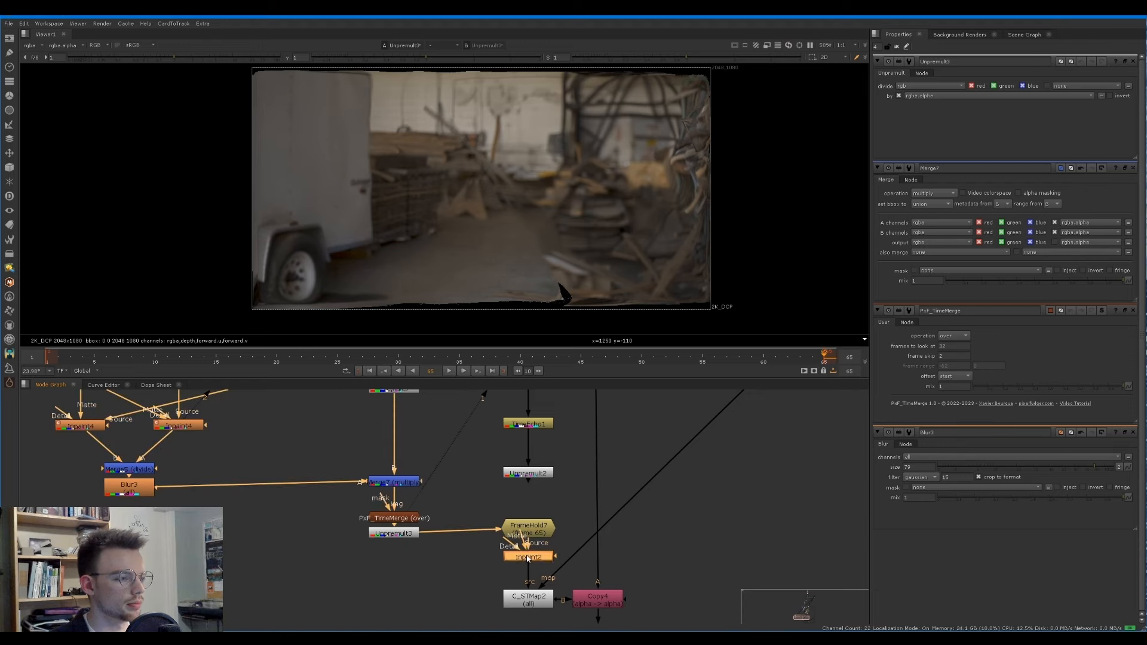
pyautogui.press('1')
# Step: Play back the C_STMap2 output, stop around frame 21, and view the final Merge at that frame
pyautogui.click(523, 597)
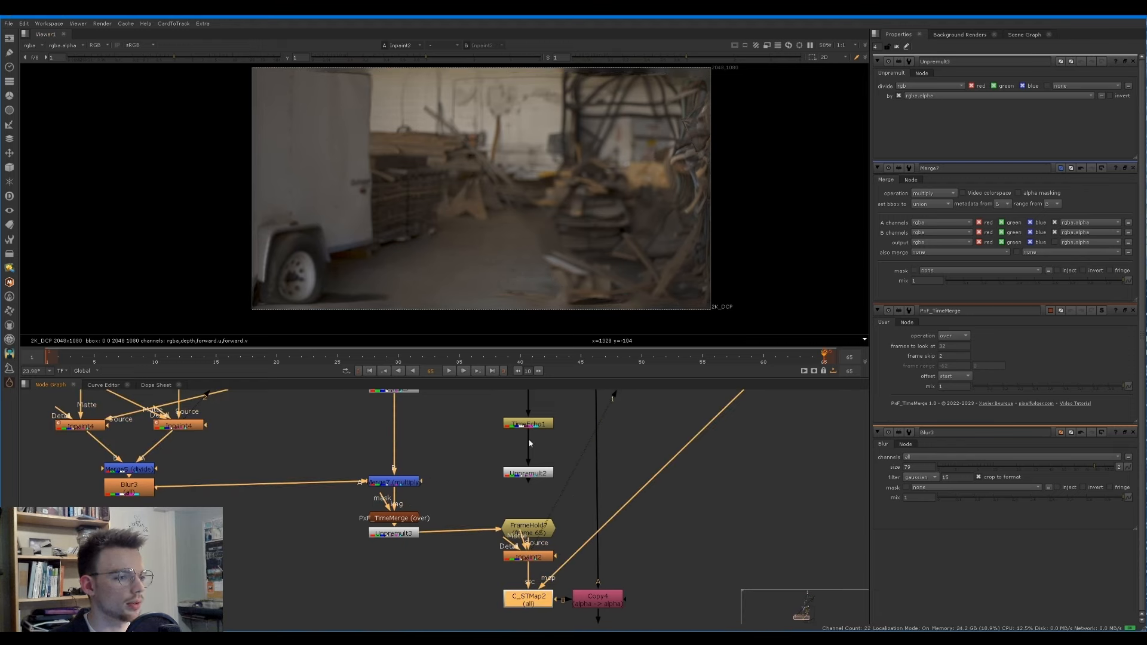
pyautogui.press('1')
pyautogui.press('l')
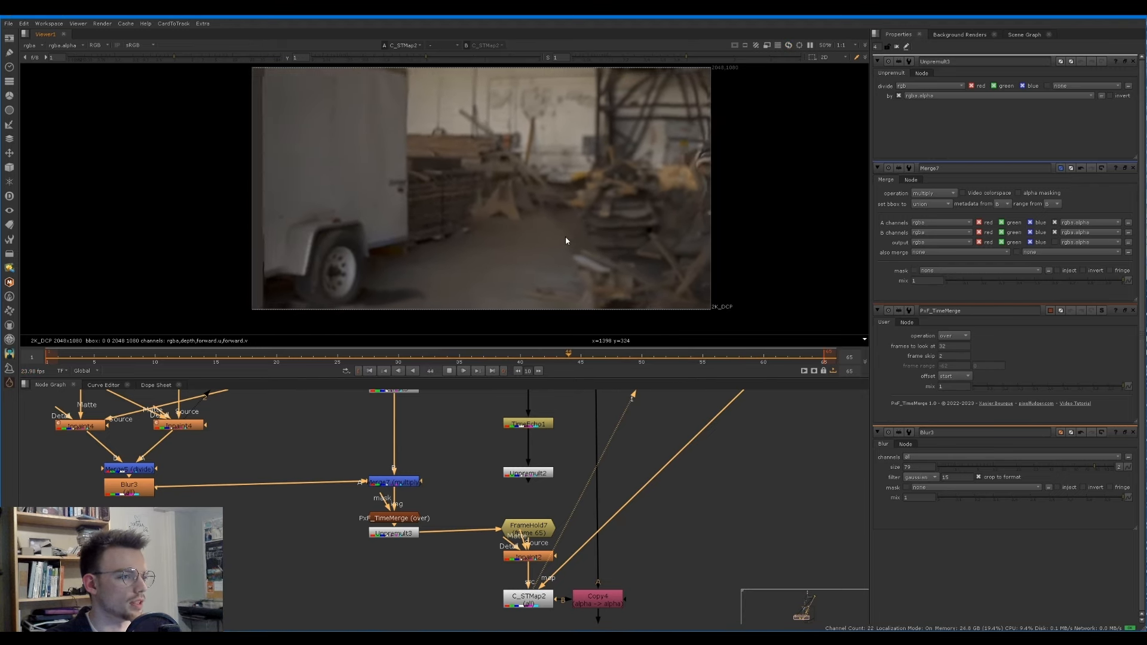
pyautogui.press('k')
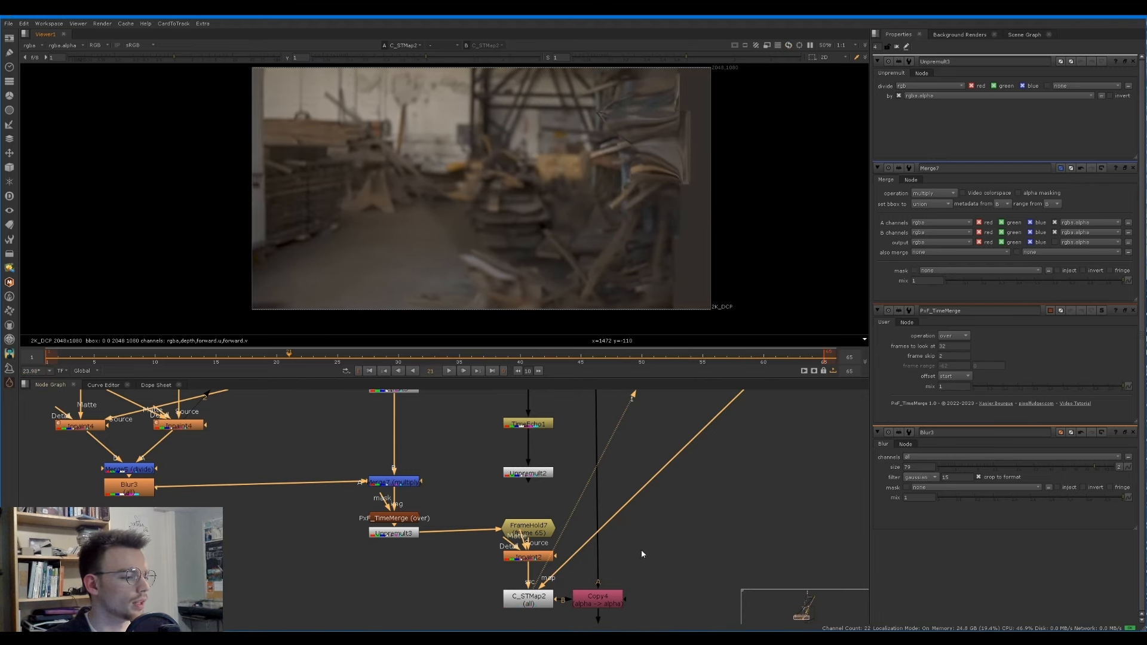
pyautogui.scroll(-3, 642, 554)
pyautogui.moveTo(665, 618); pyautogui.dragTo(461, 506, button='middle')
pyautogui.click(640, 502)
pyautogui.press('1')
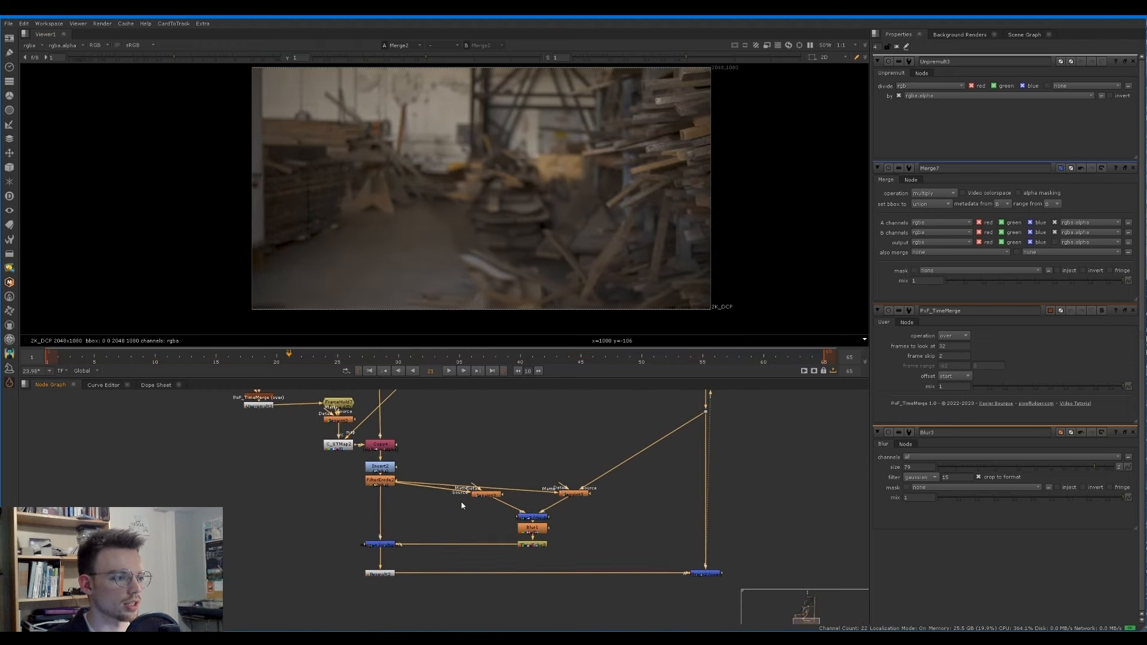
# Step: View the multiply Merge and the frame 65 FrameHold, comparing the held frame with FilterErode3 disabled and enabled
pyautogui.moveTo(381, 418); pyautogui.dragTo(512, 512, button='middle')
pyautogui.moveTo(430, 441); pyautogui.dragTo(515, 496, button='middle')
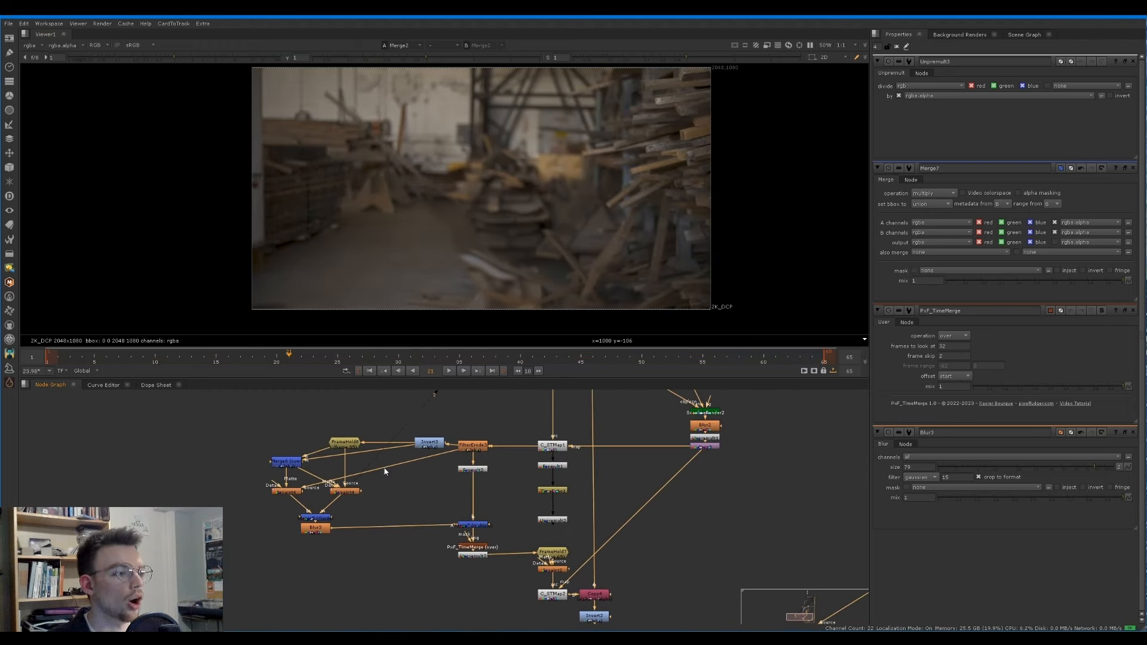
pyautogui.scroll(2, 415, 233)
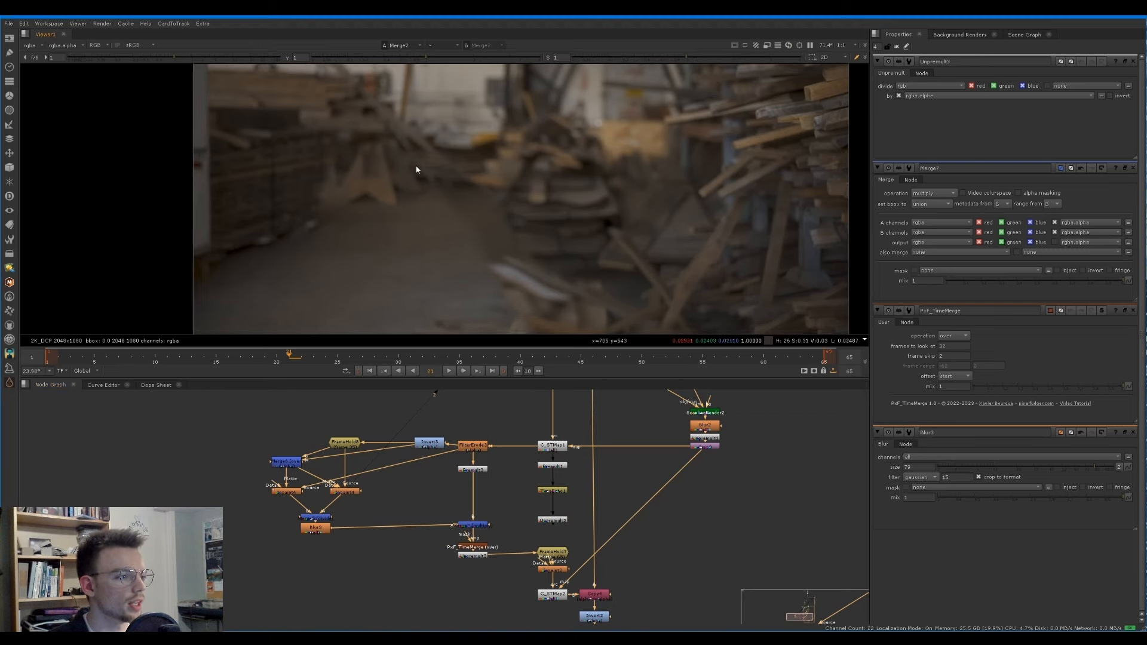
pyautogui.click(474, 448)
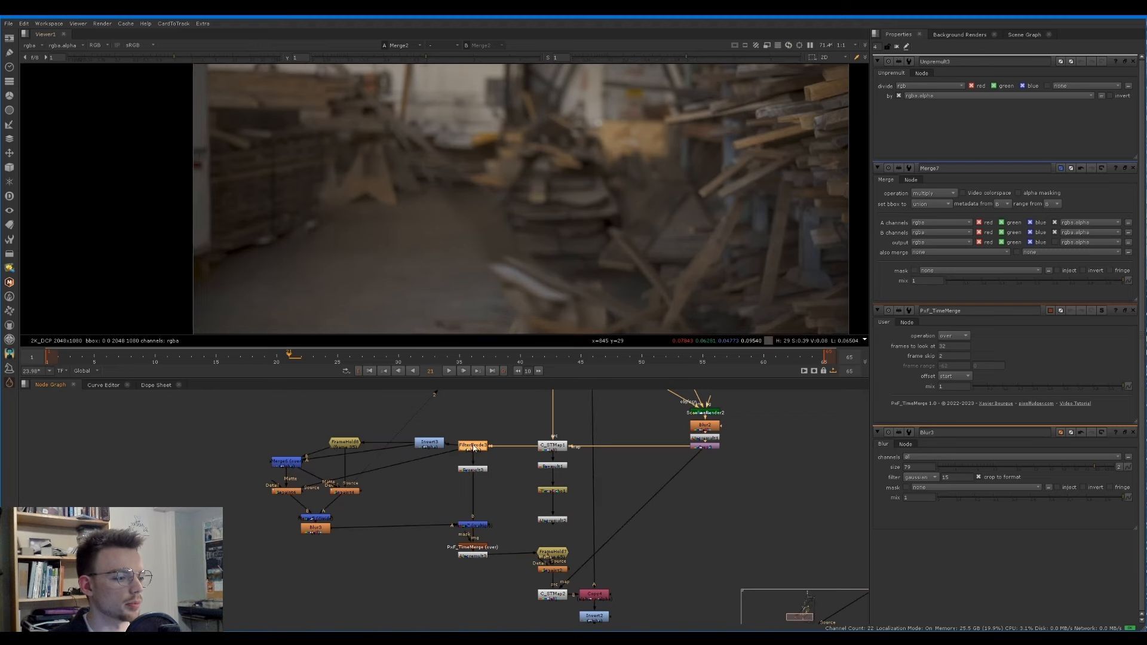
pyautogui.click(475, 526)
pyautogui.press('1')
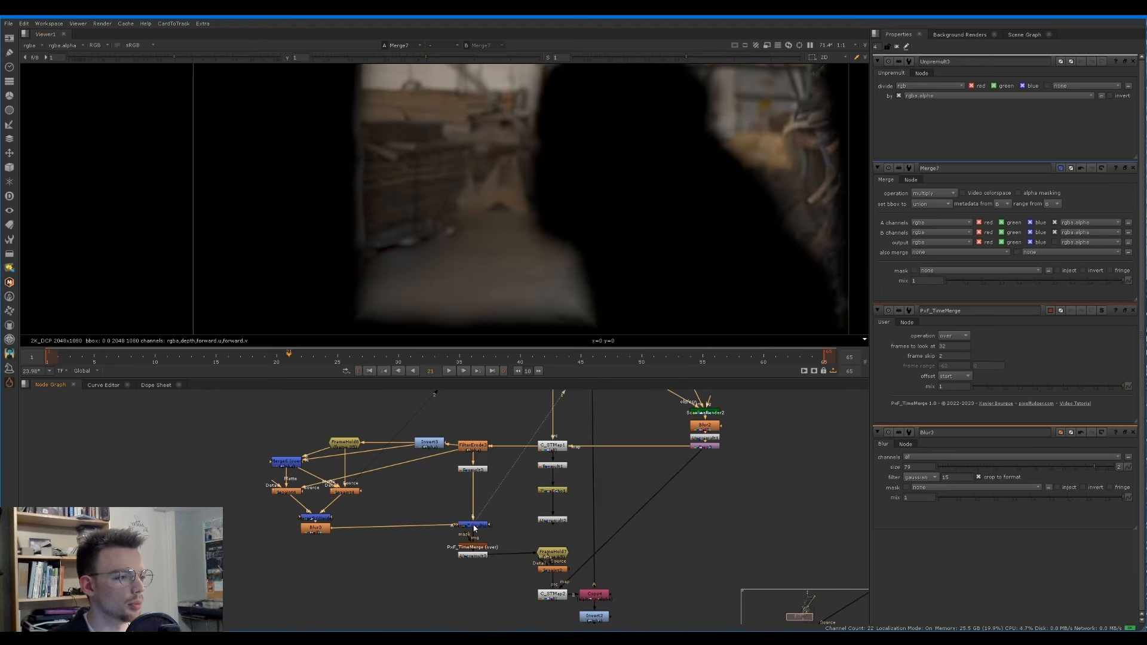
pyautogui.click(553, 562)
pyautogui.press('1')
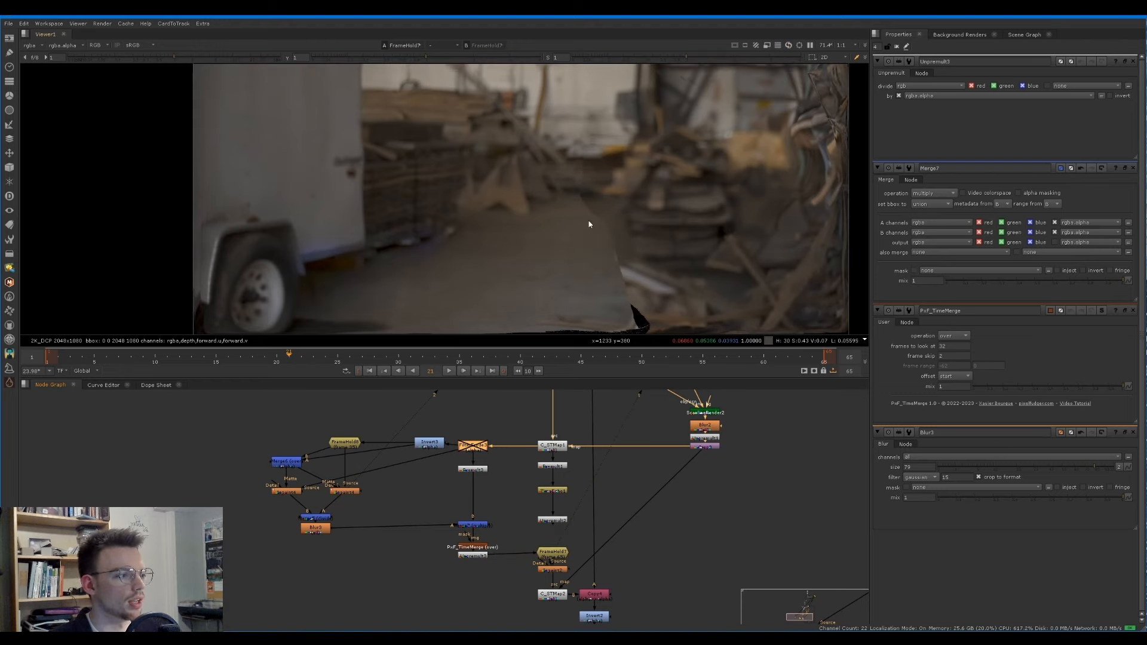
pyautogui.press('d')
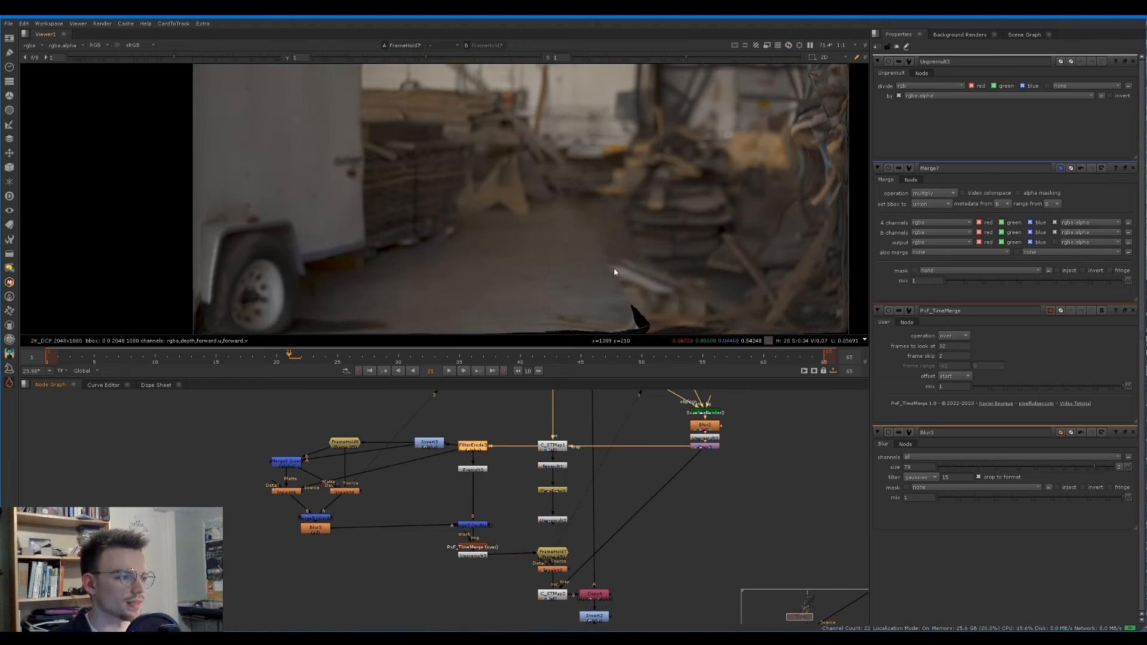
# Step: Set the frame-held Inpaint's smoothness to 1, examine the ground beneath the trailer, and close all node settings
pyautogui.click(371, 499)
pyautogui.doubleClick(355, 493)
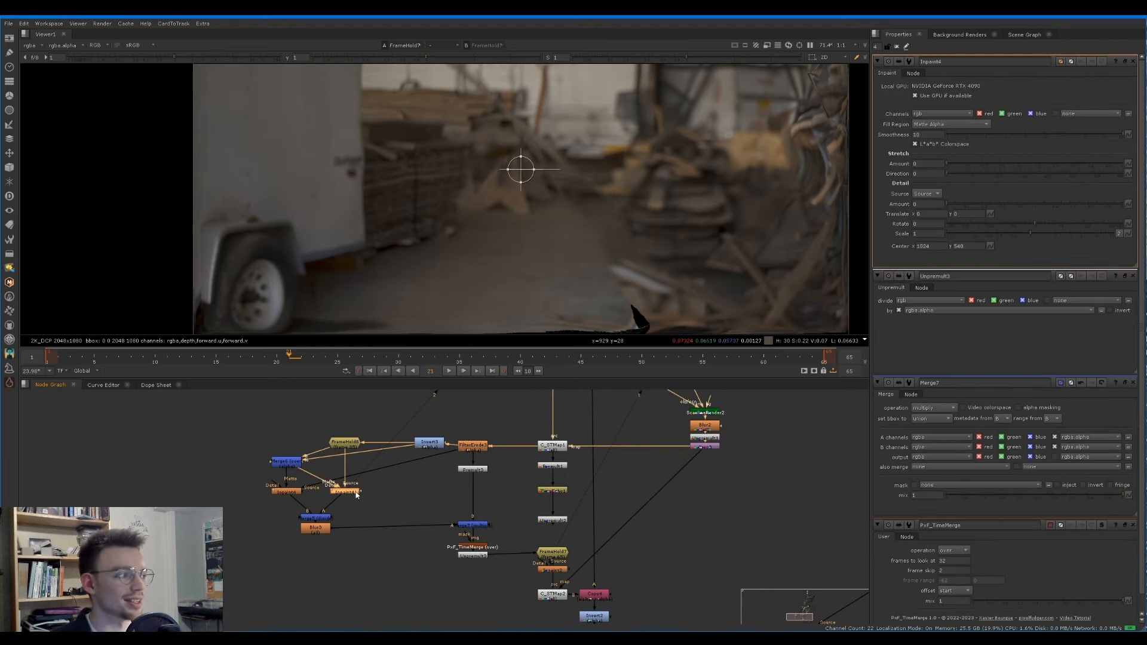
pyautogui.click(983, 135)
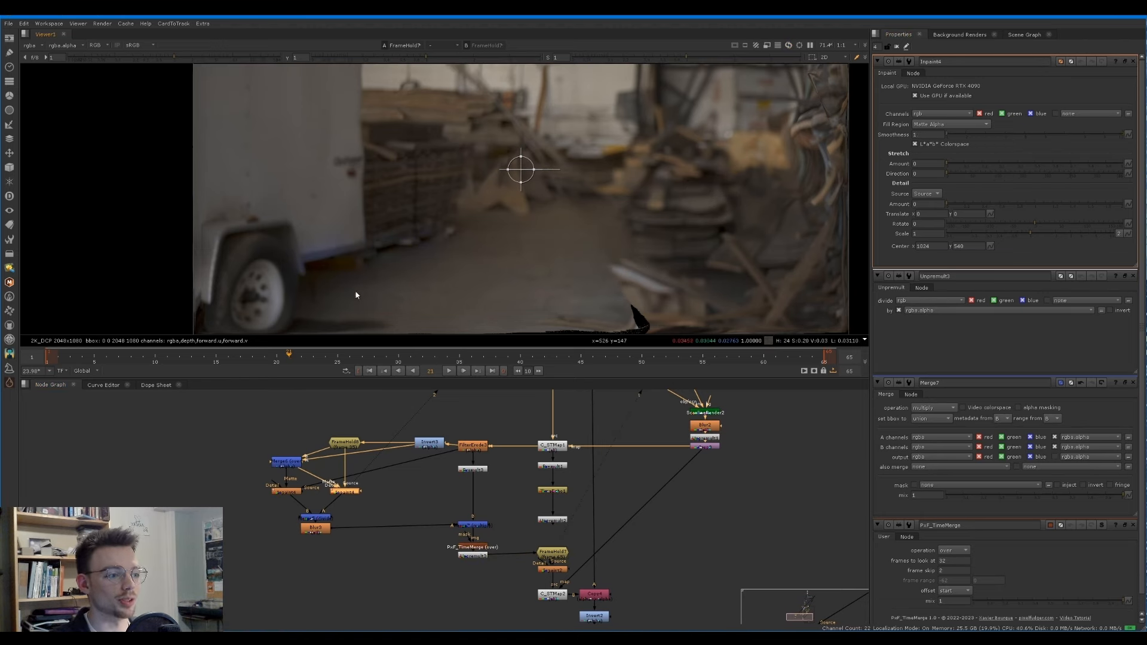
pyautogui.scroll(3, 307, 275)
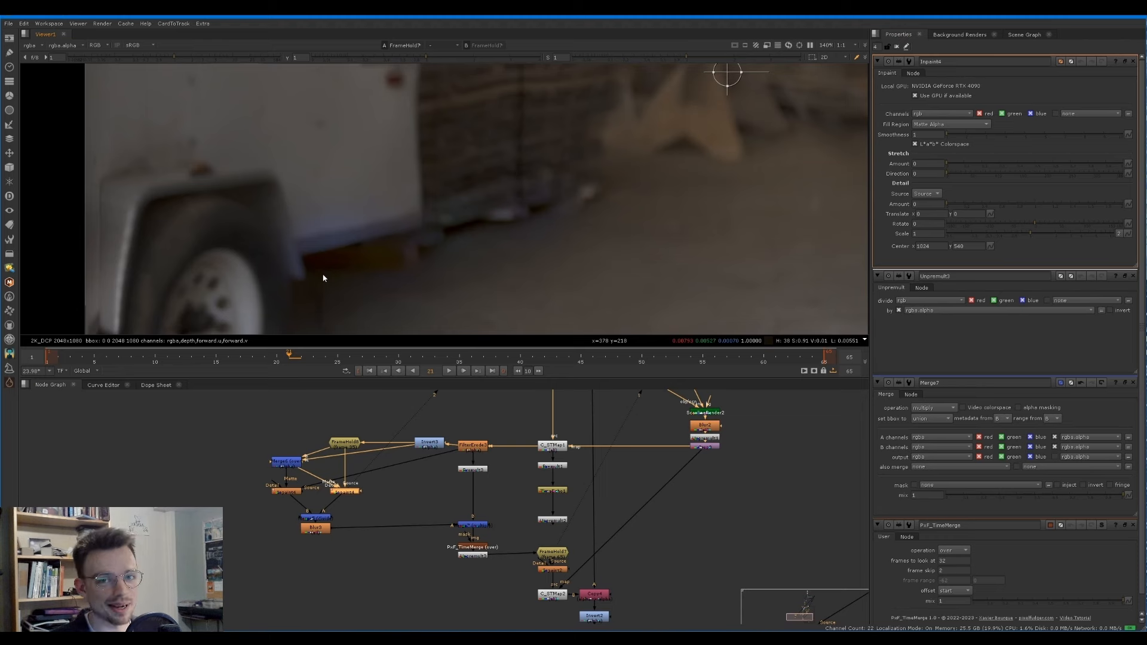
pyautogui.moveTo(409, 276); pyautogui.dragTo(371, 259, button='middle')
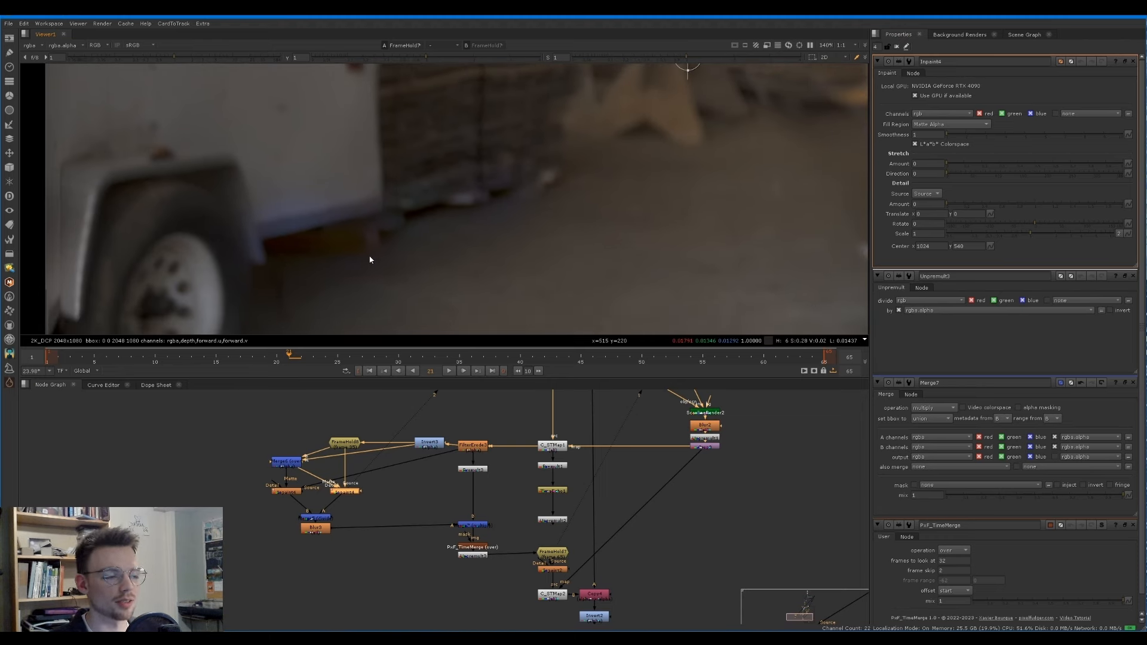
pyautogui.keyDown('ctrl'); pyautogui.keyDown('shift'); pyautogui.moveTo(339, 244); pyautogui.dragTo(405, 281); pyautogui.keyUp('shift'); pyautogui.keyUp('ctrl')
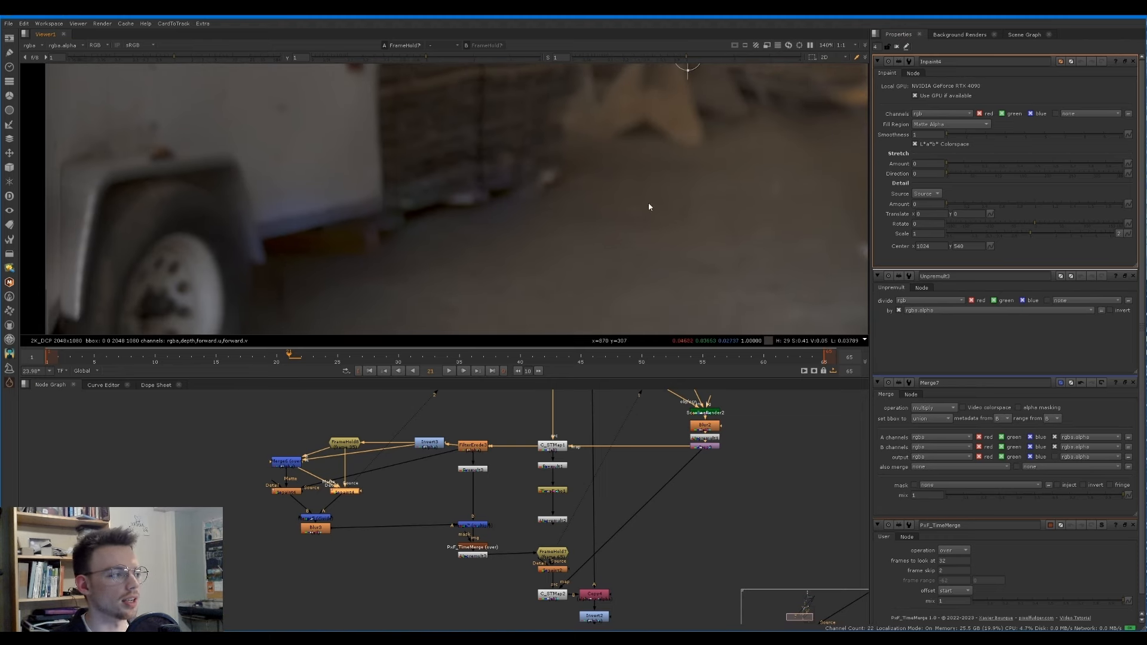
pyautogui.keyDown('ctrl'); pyautogui.click(1133, 62); pyautogui.keyUp('ctrl')
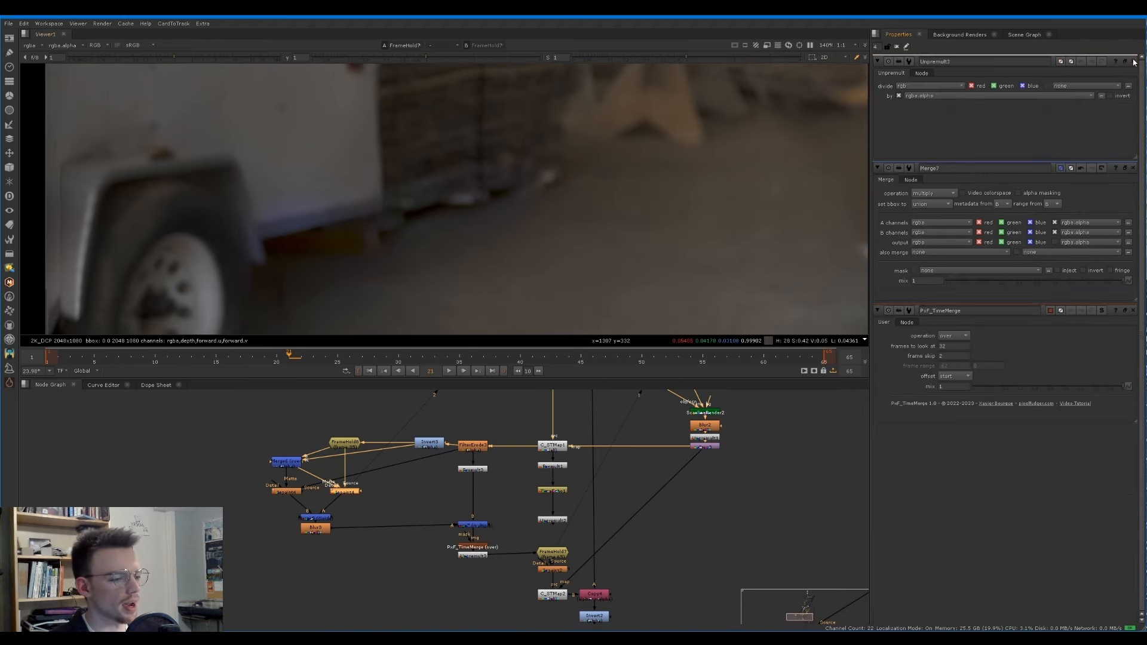
# Step: View the divide Merge with the viewer gain lowered to about 0.29 and examine the bright coloured edges
pyautogui.click(296, 491)
pyautogui.press('1')
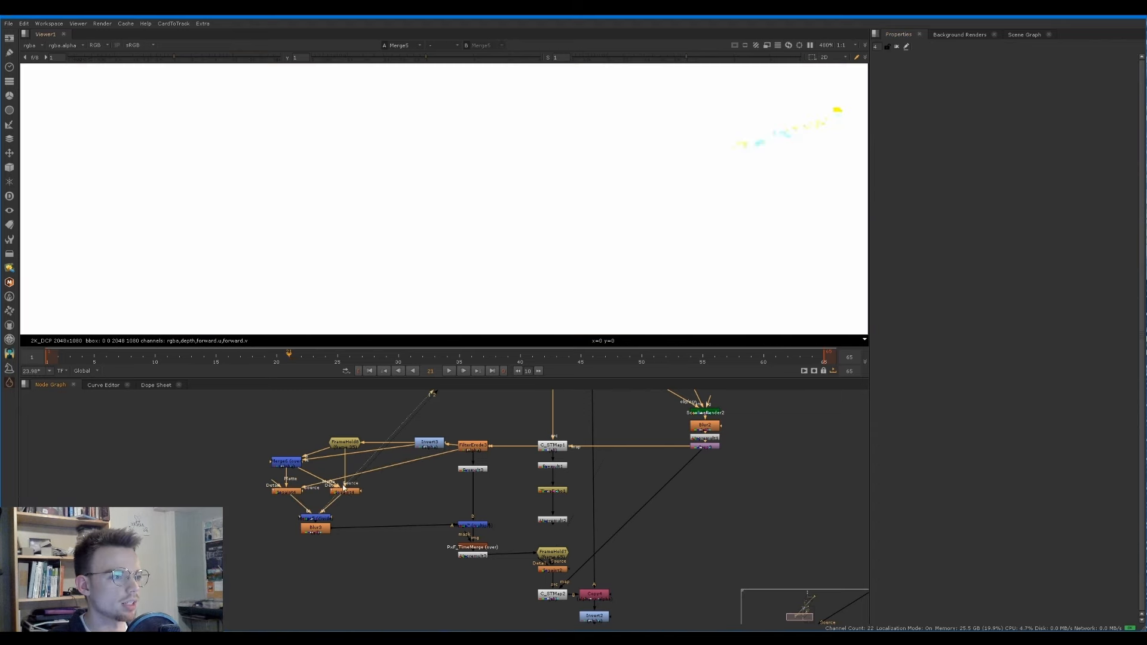
pyautogui.scroll(-4, 413, 217)
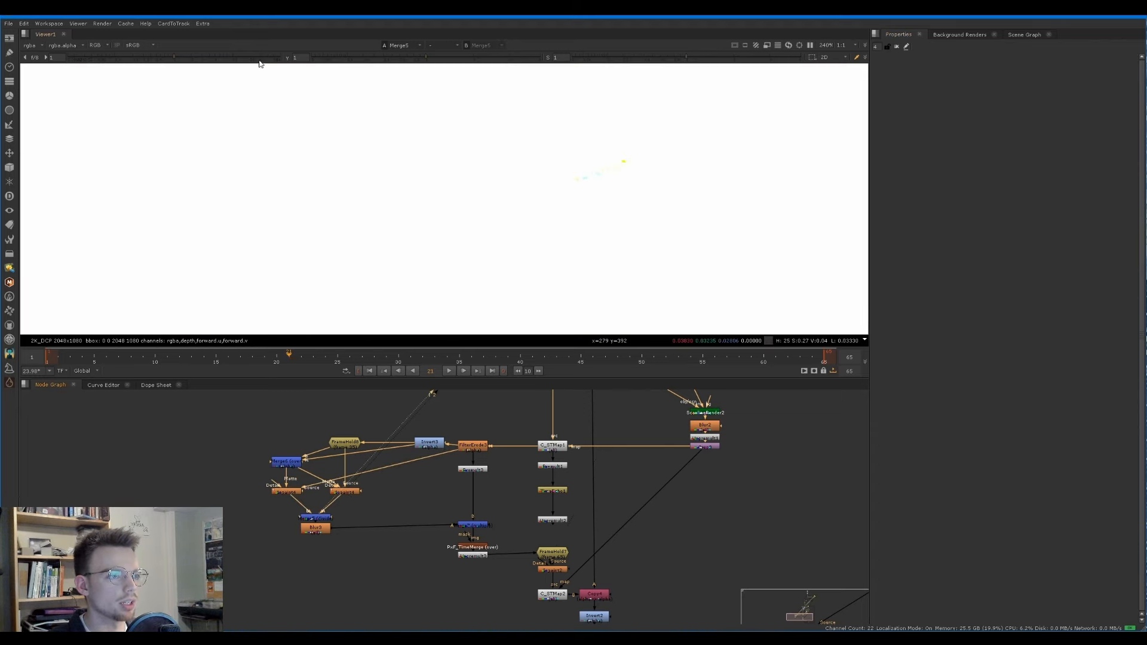
pyautogui.moveTo(172, 60); pyautogui.dragTo(141, 62)
pyautogui.scroll(-3, 540, 196)
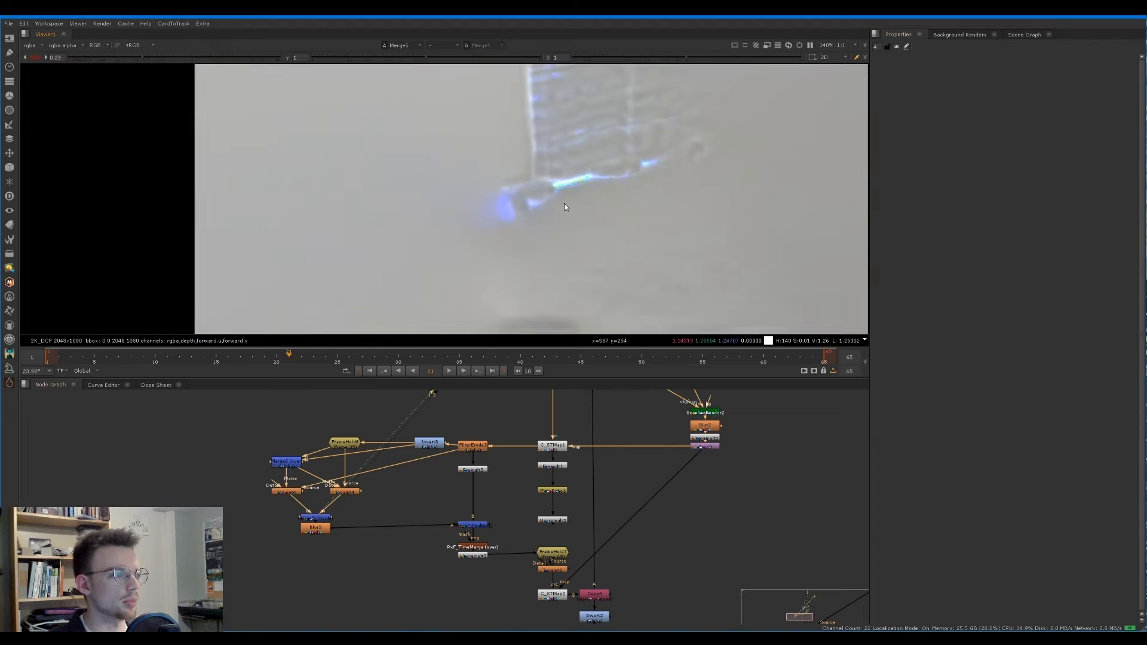
pyautogui.moveTo(565, 203); pyautogui.dragTo(493, 226, button='middle')
pyautogui.scroll(-2, 508, 195)
pyautogui.moveTo(526, 179); pyautogui.dragTo(437, 208, button='middle')
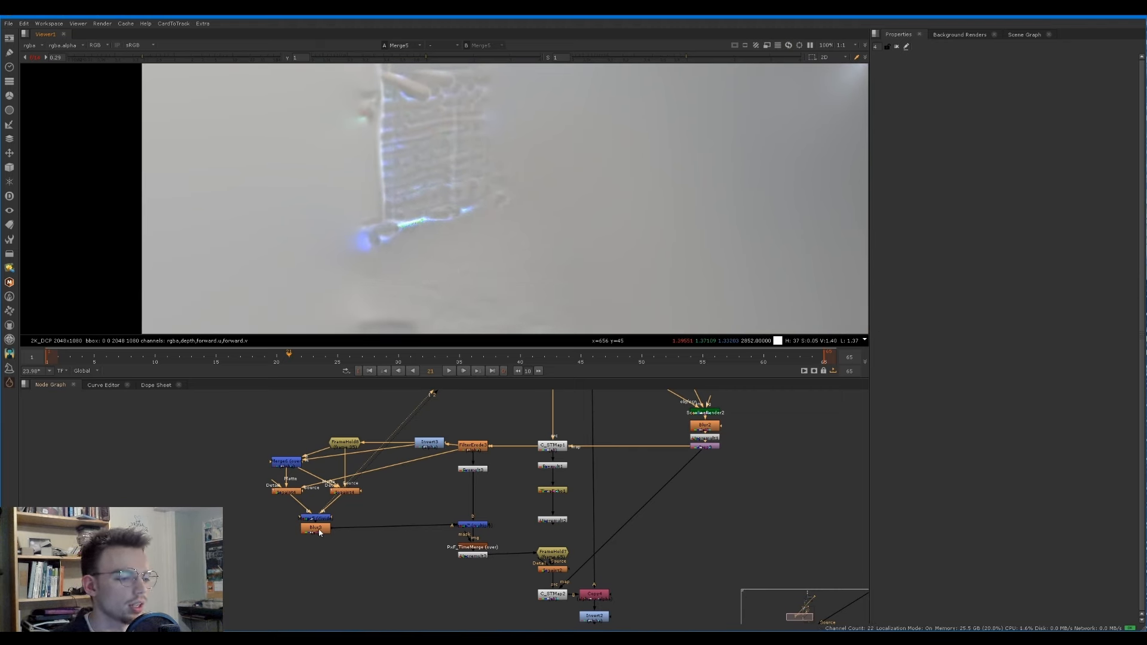
# Step: Add a Grade with lift 0.01 below one Inpaint and place its clone below the other, before the divide Merge
pyautogui.scroll(3, 266, 500)
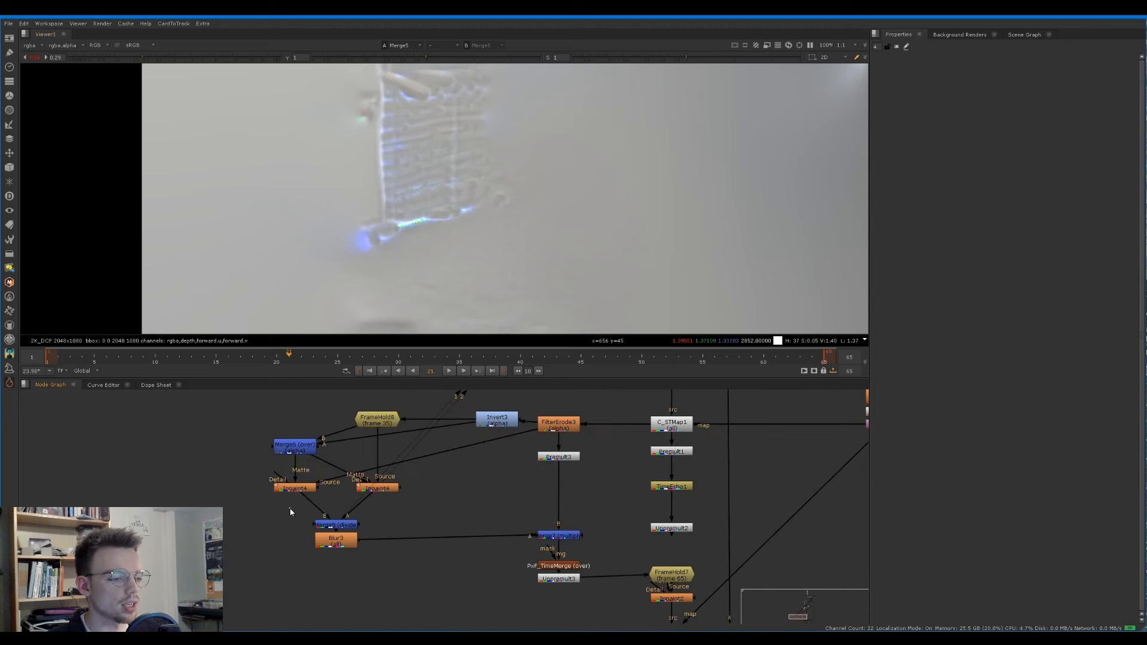
pyautogui.press('g')
pyautogui.moveTo(312, 503)
pyautogui.mouseDown()
pyautogui.moveTo(289, 507)
pyautogui.moveTo(300, 508)
pyautogui.mouseUp()
pyautogui.hotkey('alt', 'k')
pyautogui.moveTo(380, 527); pyautogui.dragTo(386, 510)
pyautogui.doubleClick(386, 508)
pyautogui.click(941, 115)
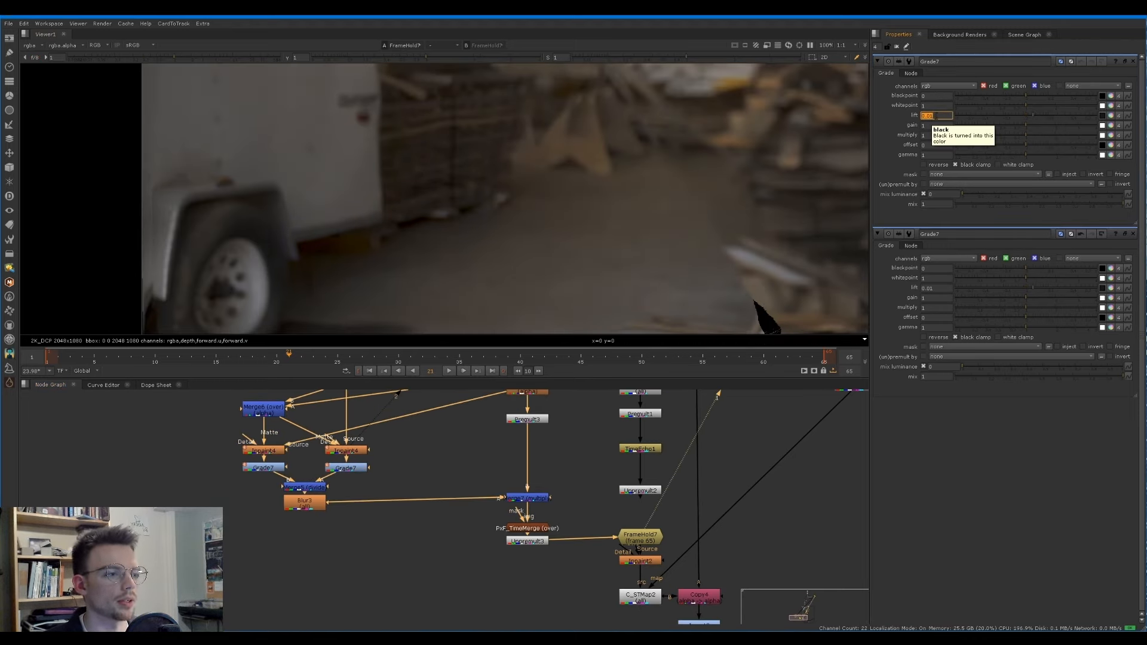
# Step: Copy both Grades into the lower lighting-match setup, one after each Inpaint feeding its divide Merge
pyautogui.scroll(-4, 588, 171)
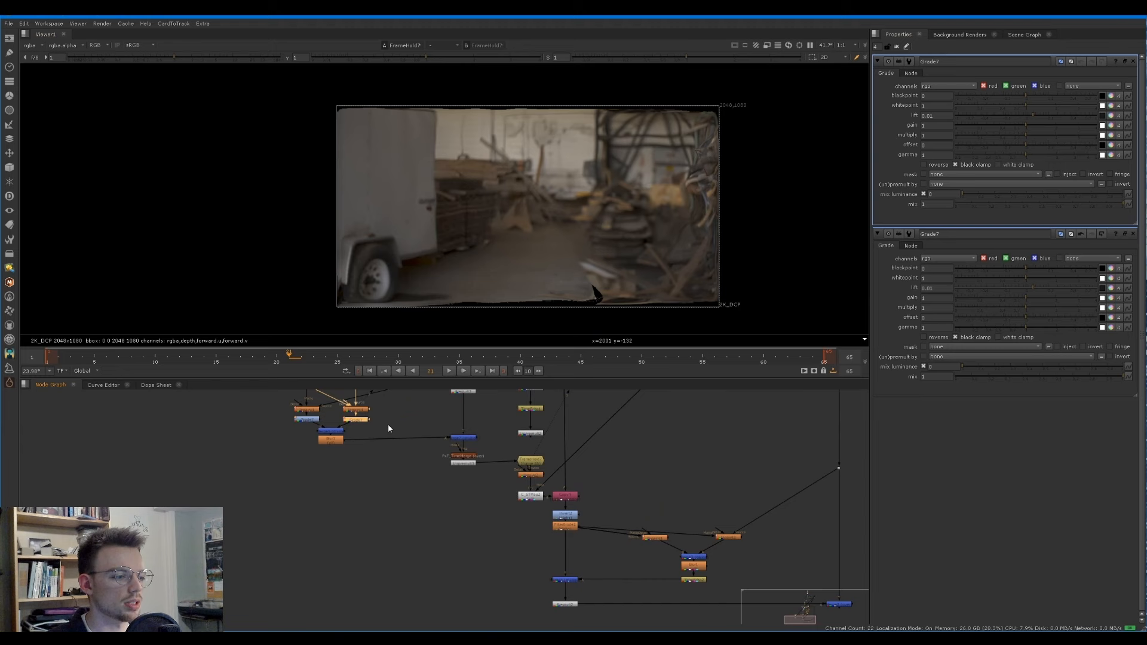
pyautogui.moveTo(388, 424); pyautogui.dragTo(284, 411)
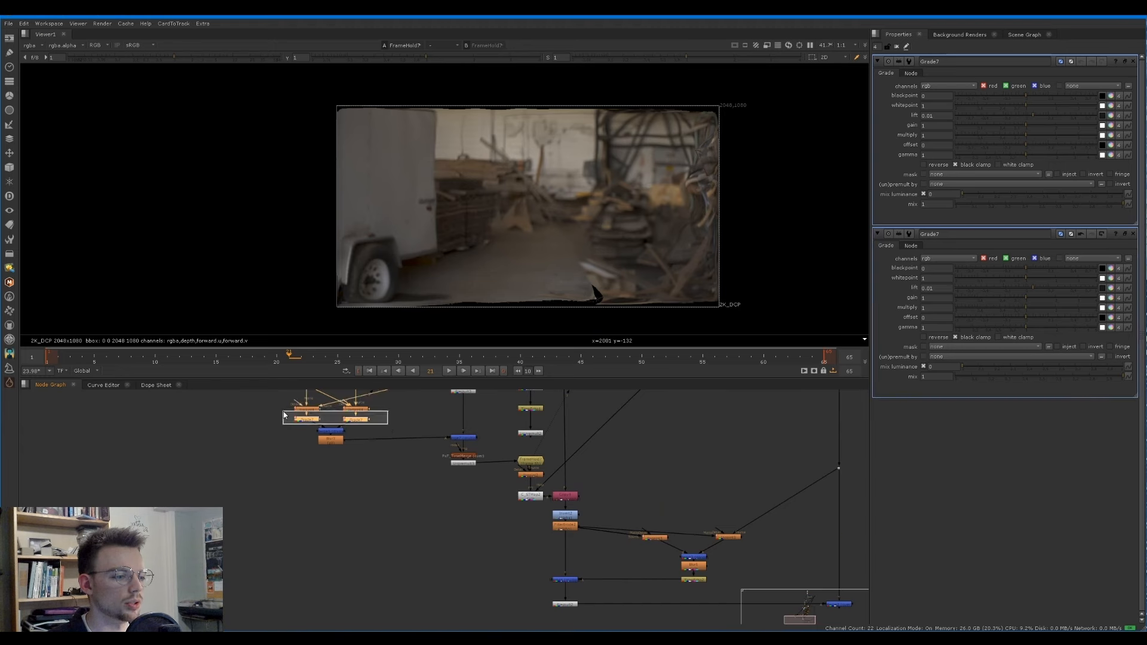
pyautogui.hotkey('ctrl', 'c')
pyautogui.hotkey('ctrl', 'v')
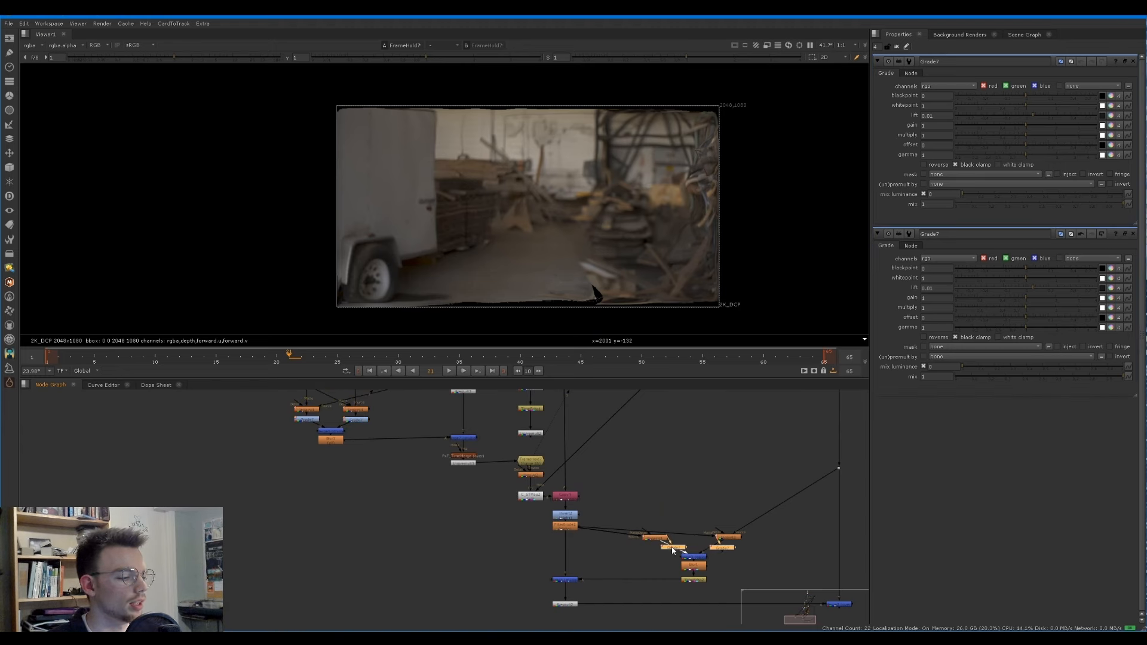
pyautogui.moveTo(673, 550); pyautogui.dragTo(720, 550)
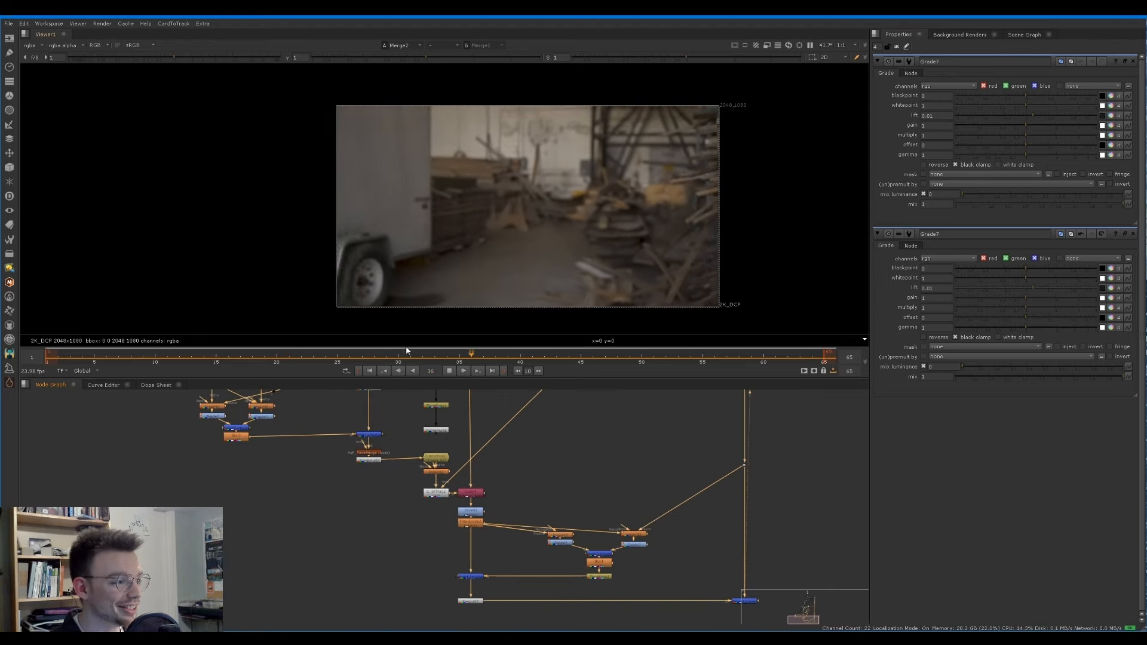
# Step: Review the final Merge's playback and reconnect the frame 65 FrameHold to the Unpremult below the PxF_TimeMerge
pyautogui.moveTo(370, 396); pyautogui.dragTo(458, 472, button='middle')
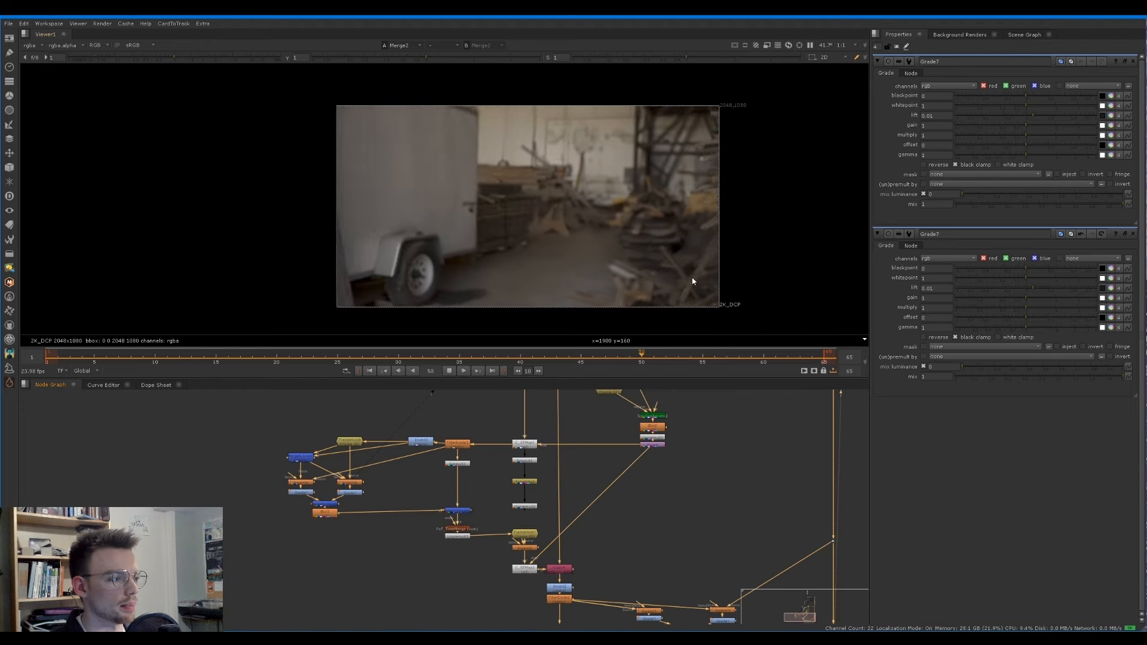
pyautogui.moveTo(430, 459); pyautogui.dragTo(442, 478, button='middle')
pyautogui.scroll(2, 510, 488)
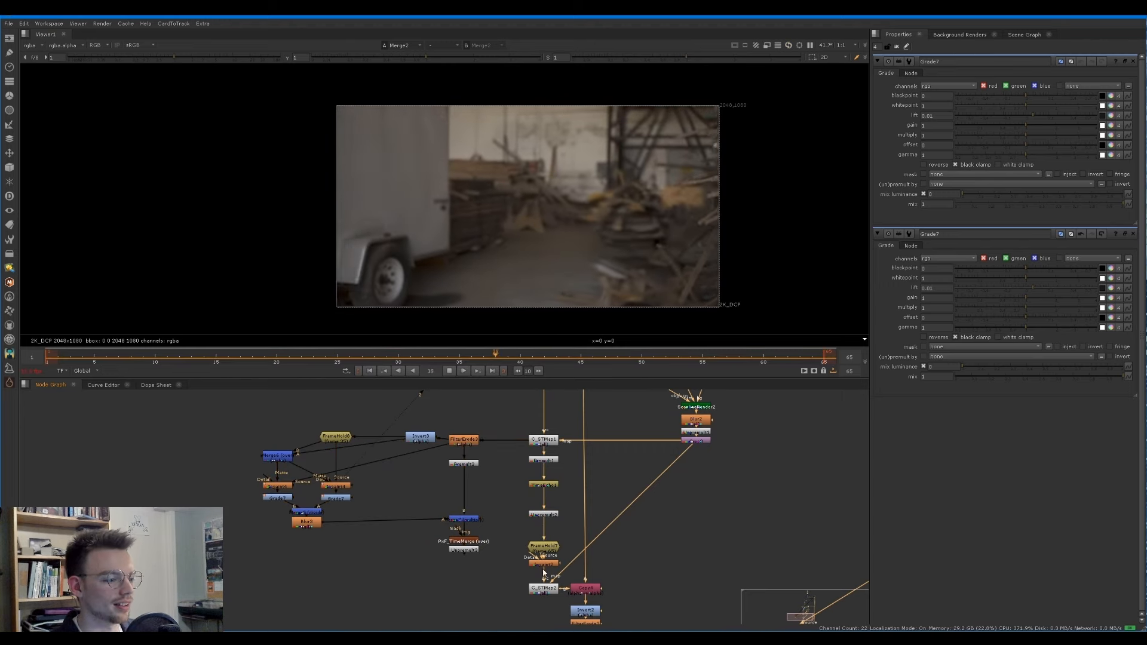
pyautogui.moveTo(528, 538); pyautogui.dragTo(474, 551)
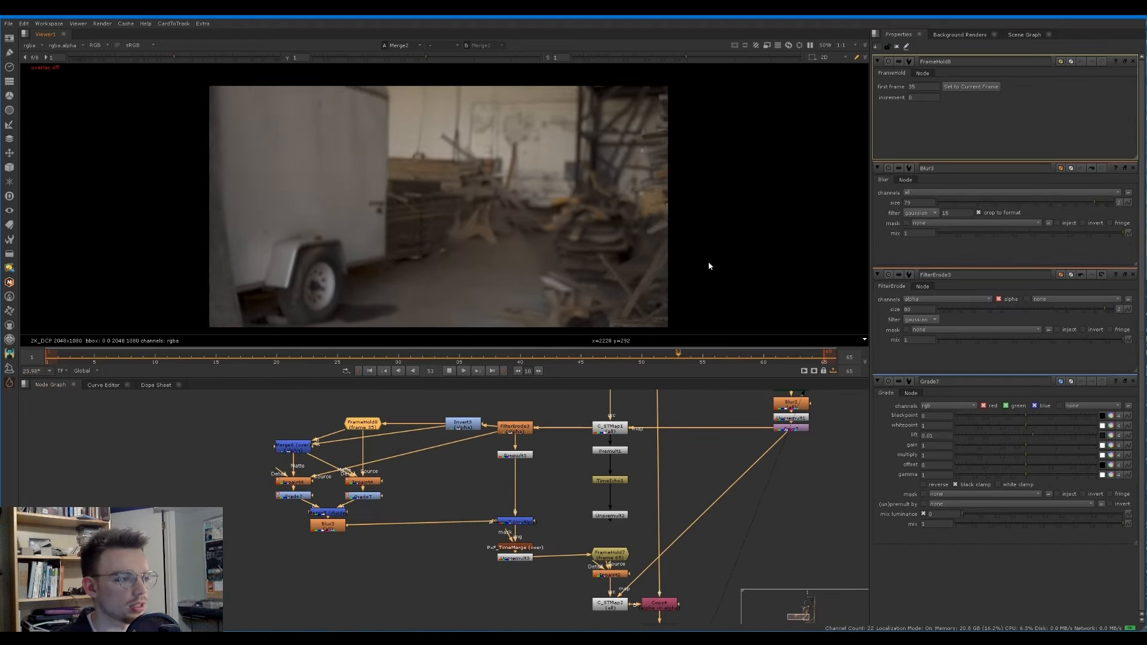
# Step: Set the first frame to 15 on the FrameHold feeding the upper lighting-match Inpaint setup
pyautogui.moveTo(275, 356)
pyautogui.mouseDown()
pyautogui.moveTo(224, 359)
pyautogui.moveTo(277, 353)
pyautogui.mouseUp()
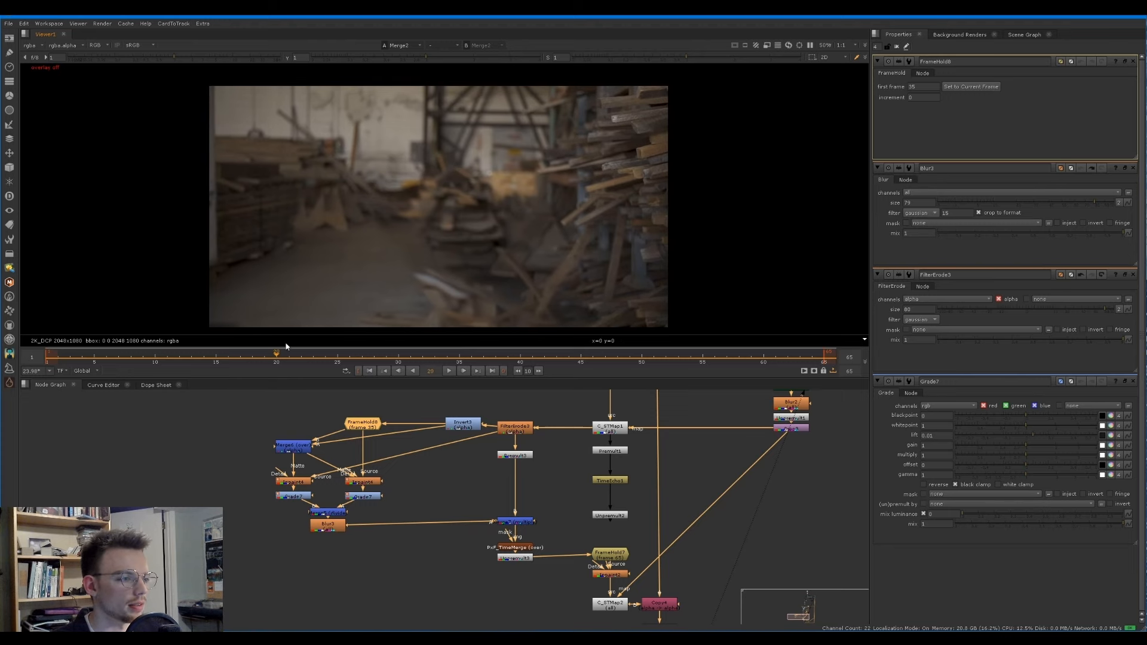
pyautogui.doubleClick(363, 481)
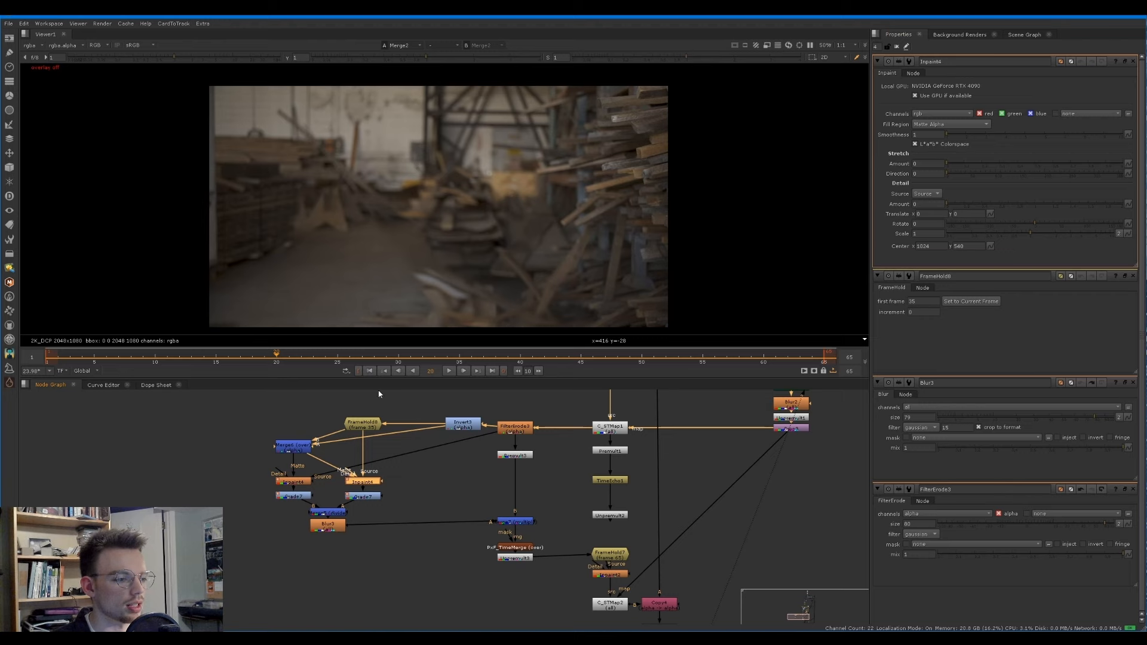
pyautogui.doubleClick(355, 430)
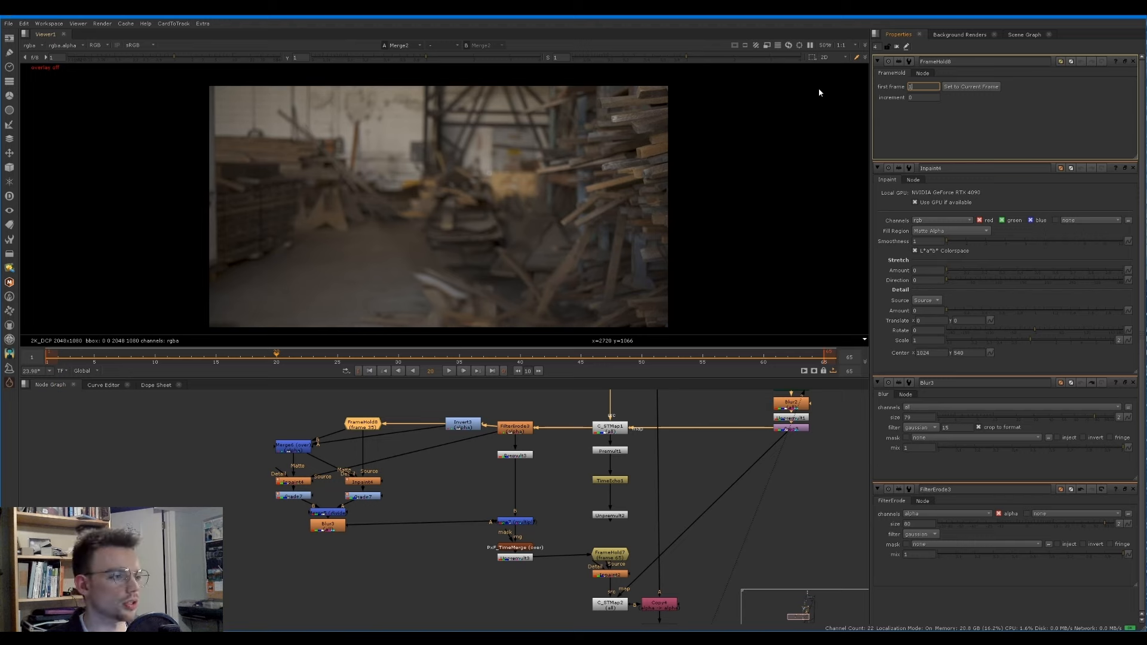
pyautogui.press('Return')
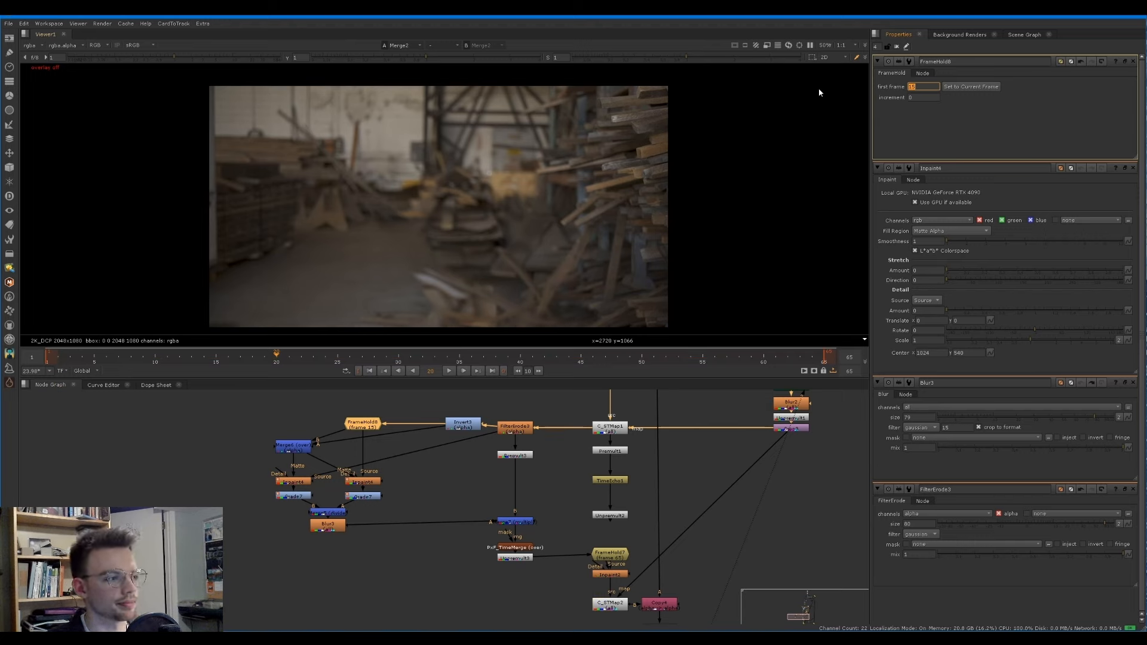
# Step: Play back the final Merge and check the trailer area on the last frame
pyautogui.press('l')
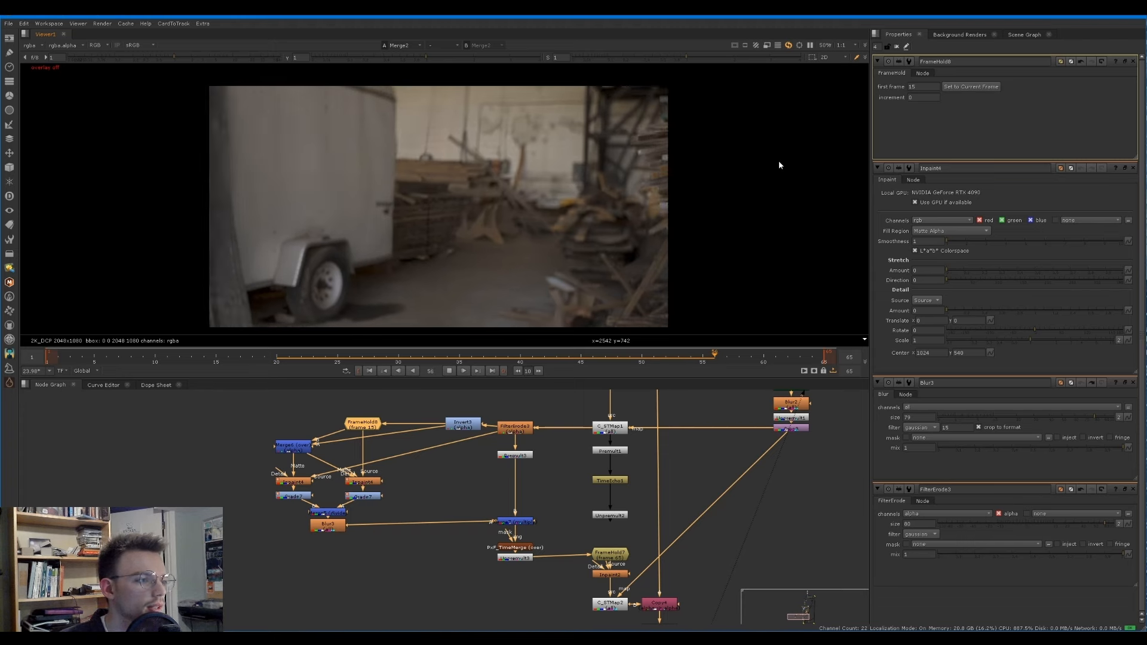
pyautogui.press('k')
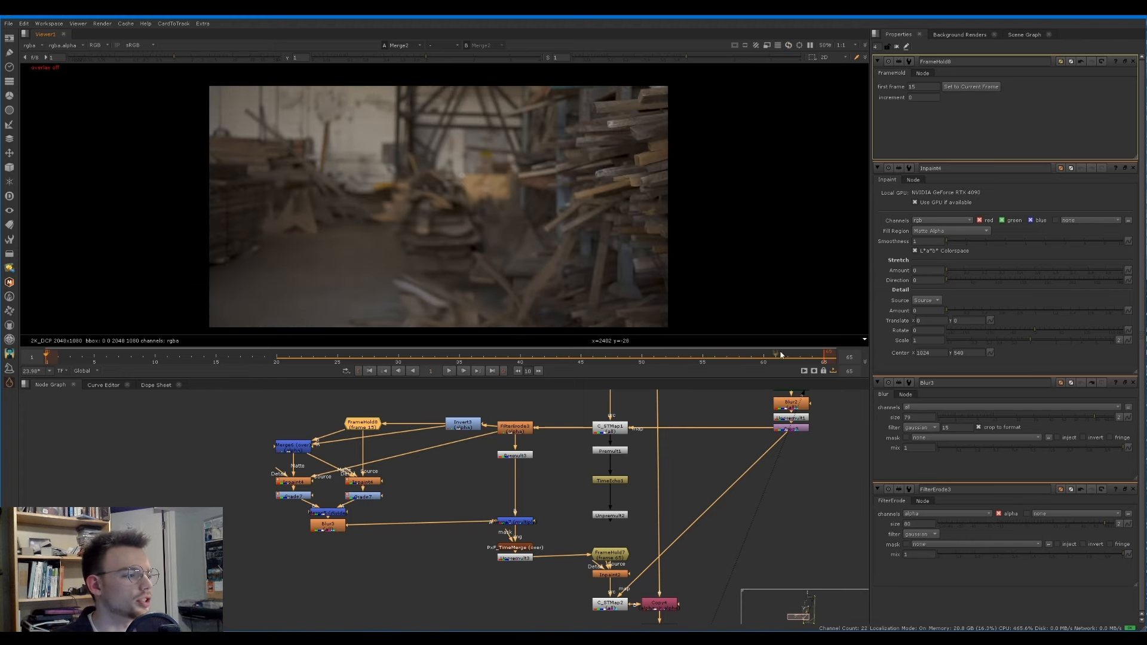
pyautogui.click(824, 362)
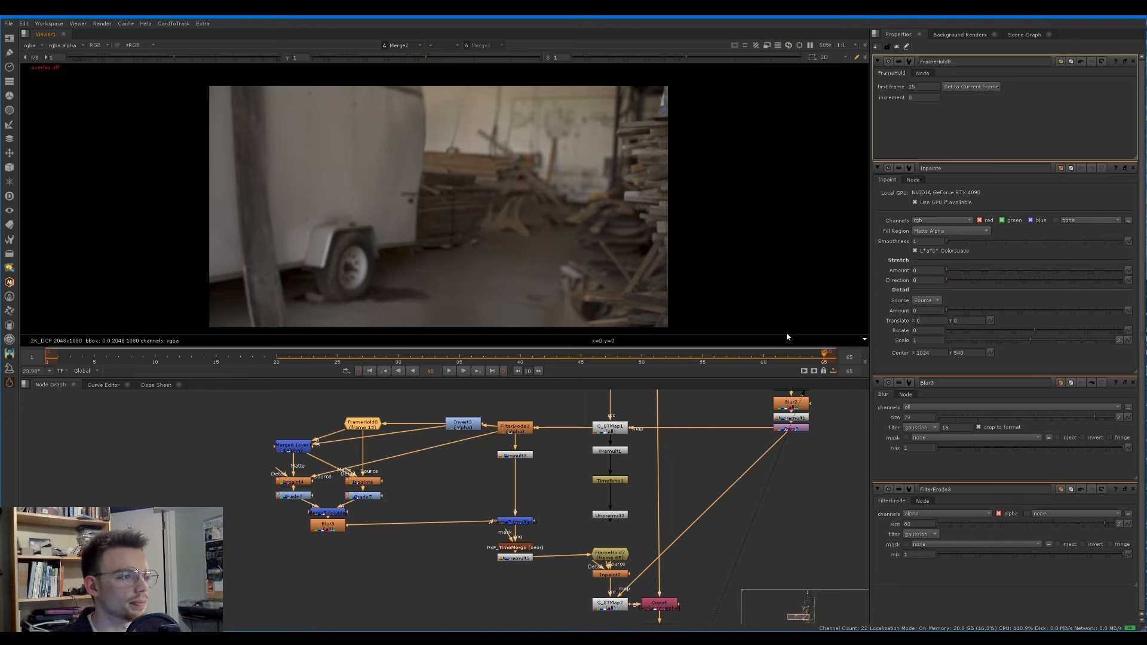
pyautogui.keyDown('ctrl'); pyautogui.keyDown('shift'); pyautogui.moveTo(489, 283); pyautogui.dragTo(365, 63); pyautogui.keyUp('shift'); pyautogui.keyUp('ctrl')
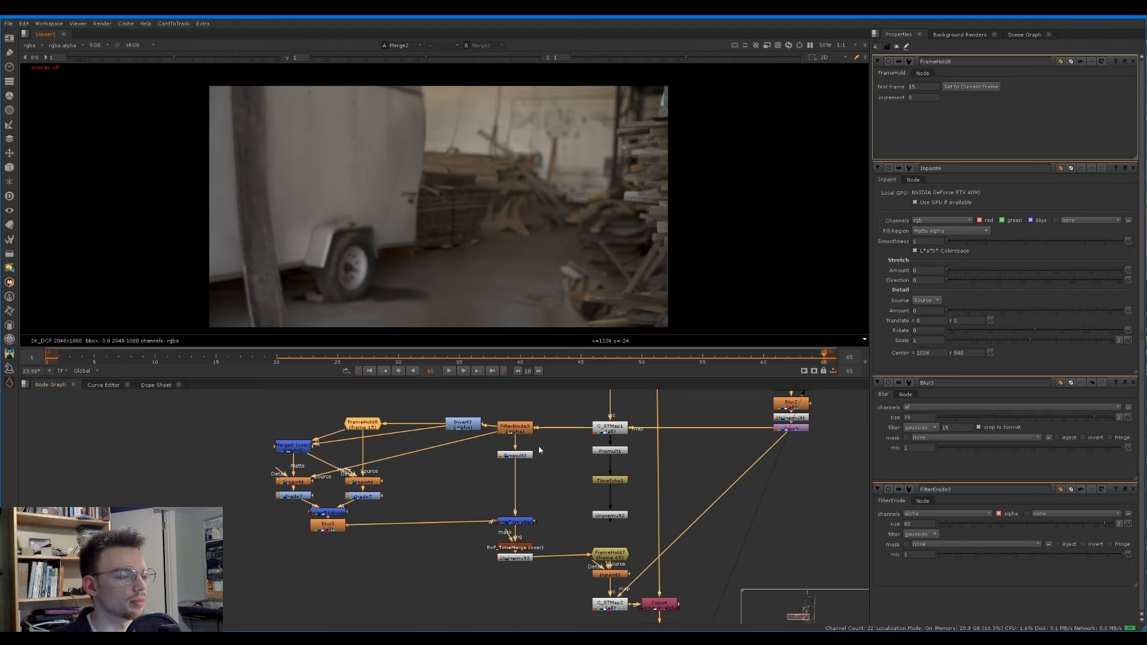
# Step: View the ScanlineRender of the tracked point cloud and examine its point coverage over the trailer's side
pyautogui.moveTo(609, 509); pyautogui.dragTo(557, 531, button='middle')
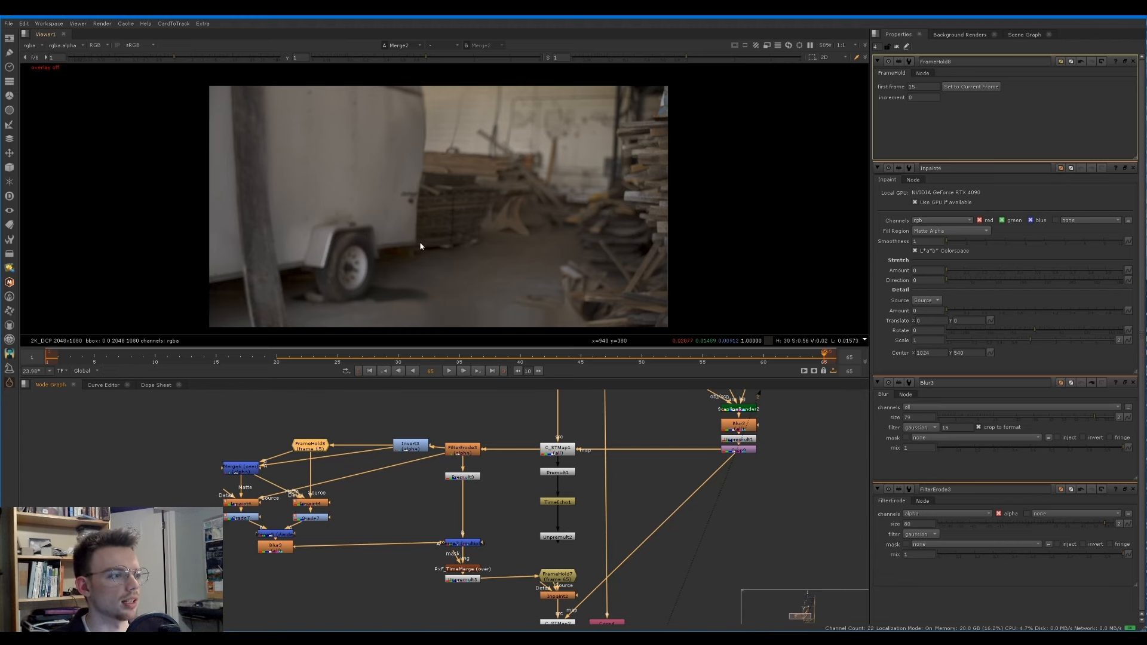
pyautogui.moveTo(604, 445); pyautogui.dragTo(524, 517, button='middle')
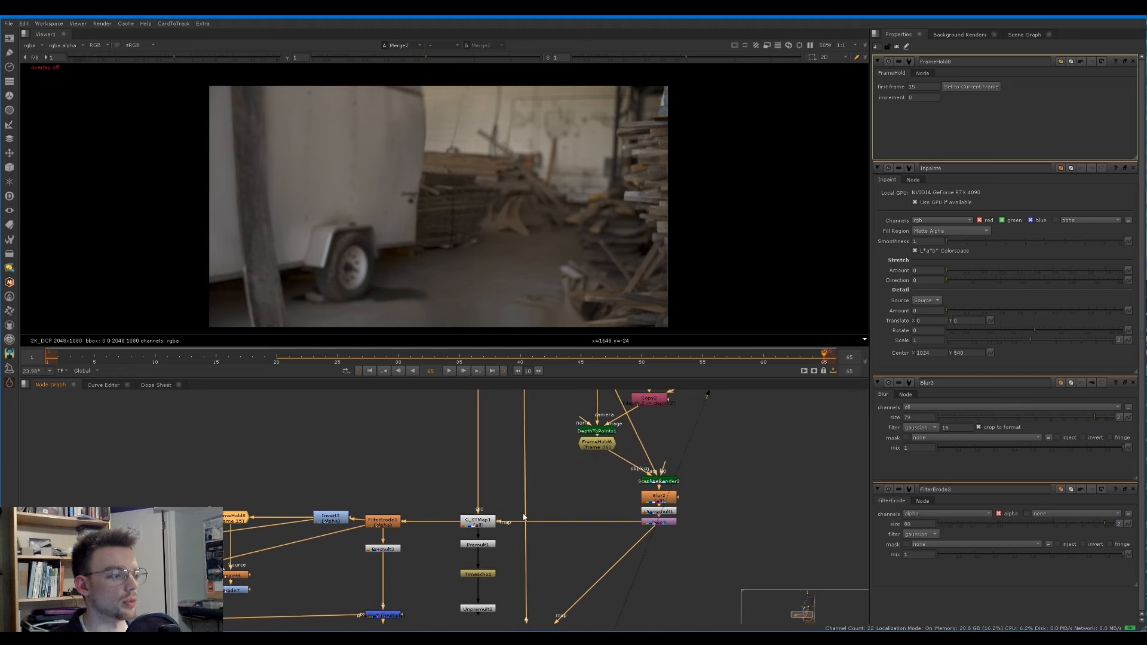
pyautogui.moveTo(580, 456); pyautogui.dragTo(506, 575, button='middle')
pyautogui.scroll(-2, 506, 575)
pyautogui.scroll(3, 600, 483)
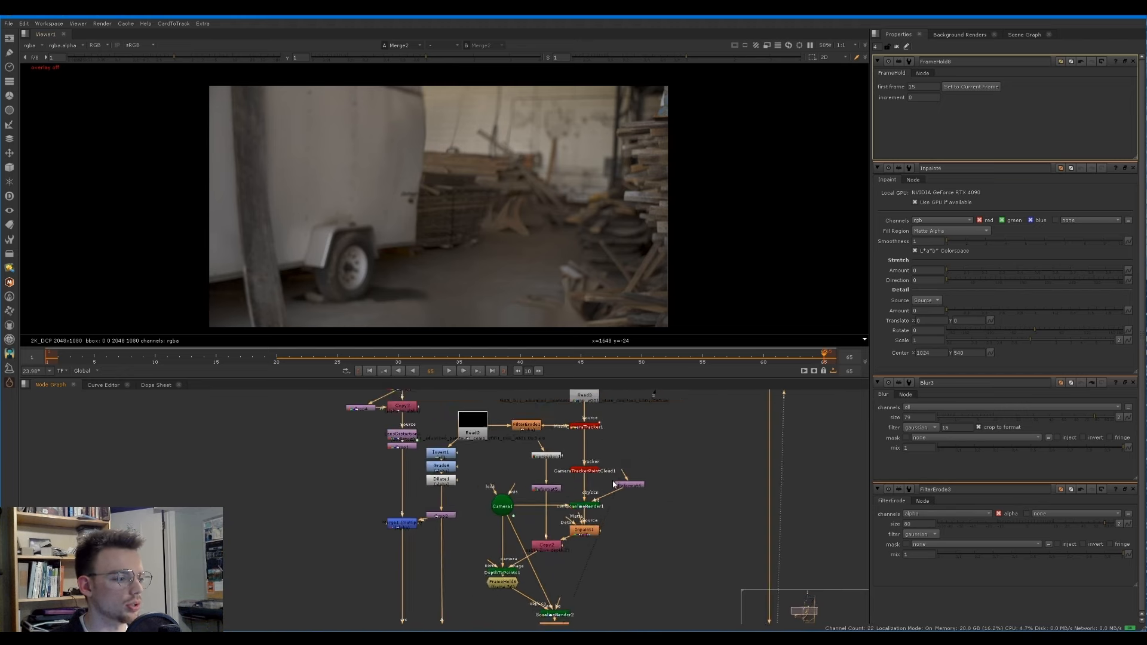
pyautogui.moveTo(564, 480); pyautogui.dragTo(551, 503, button='middle')
pyautogui.moveTo(552, 492); pyautogui.dragTo(552, 480)
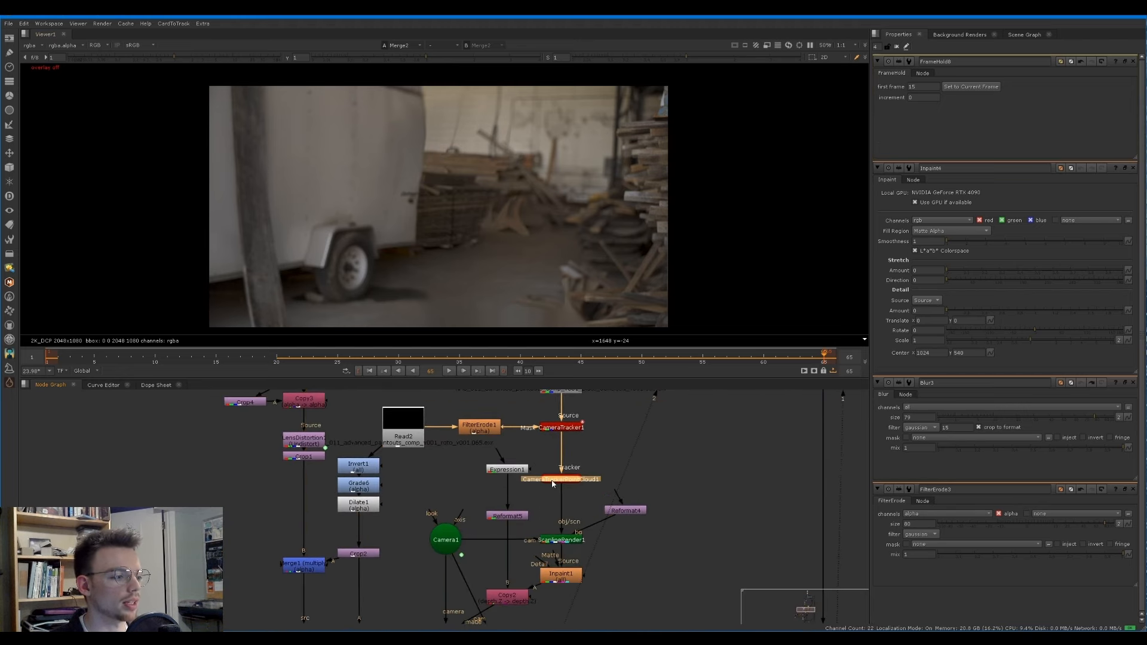
pyautogui.click(551, 542)
pyautogui.press('1')
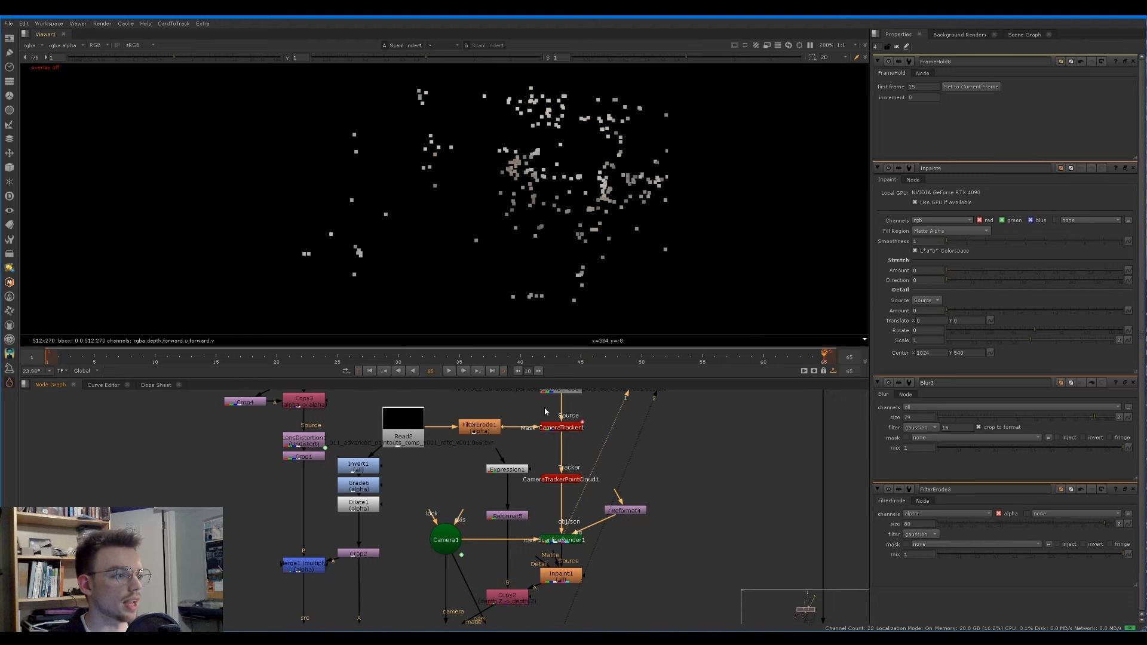
pyautogui.moveTo(462, 274); pyautogui.dragTo(276, 64)
pyautogui.moveTo(572, 440); pyautogui.dragTo(525, 506, button='middle')
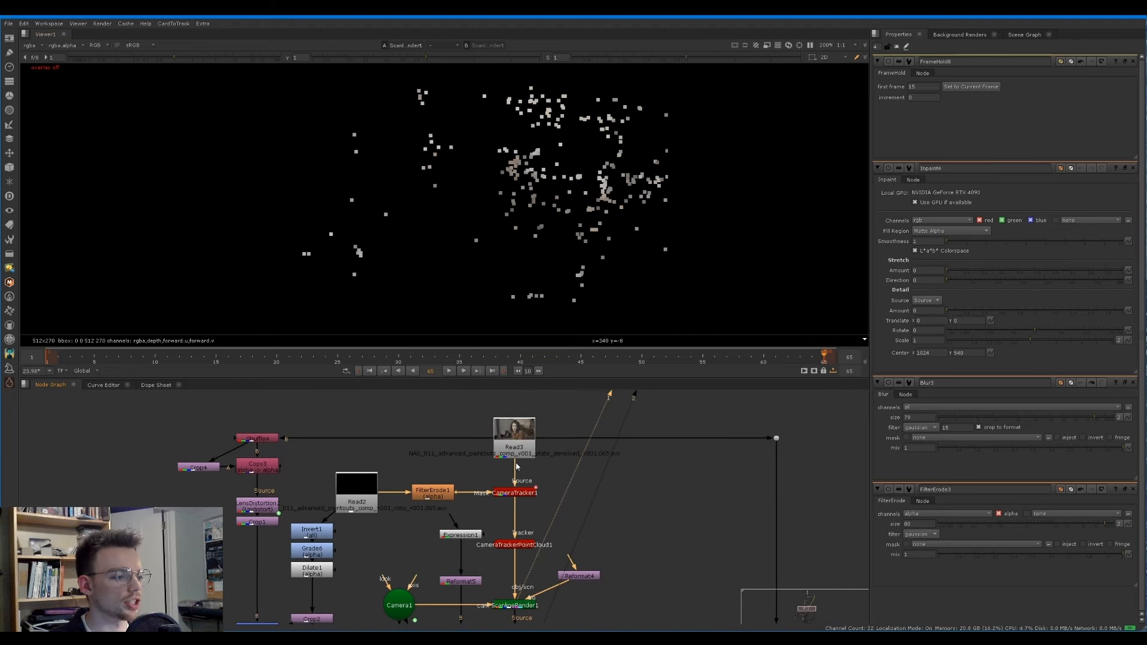
# Step: View the Read3 plate and check the ModelBuilder card's fit on the trailer's side at different frames
pyautogui.click(529, 494)
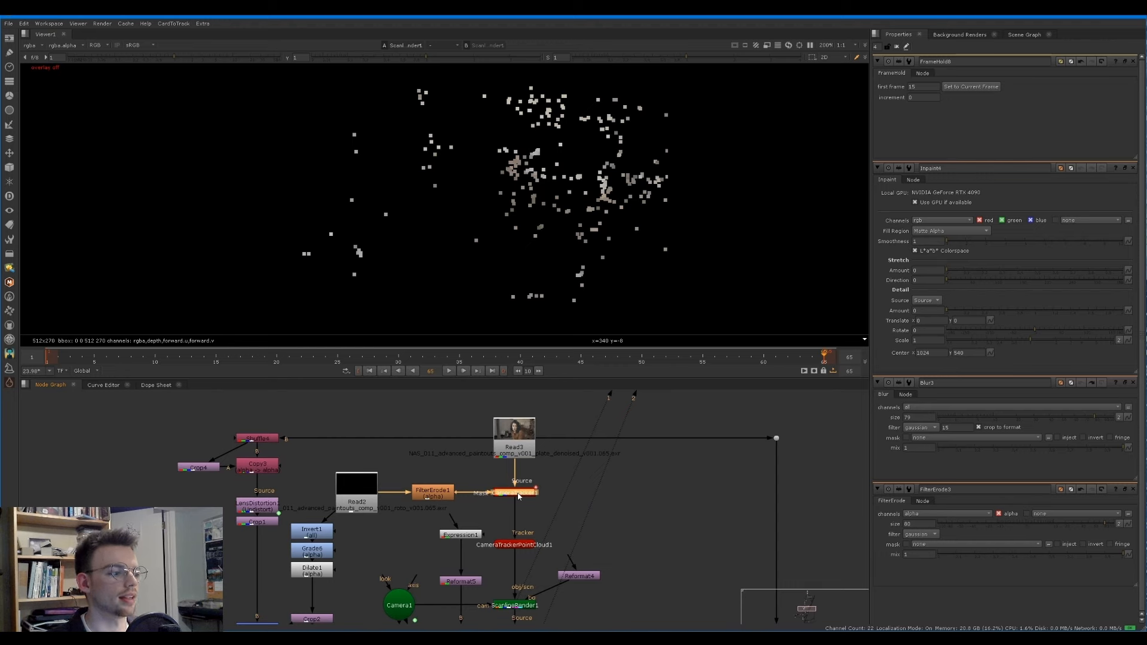
pyautogui.click(514, 448)
pyautogui.press('1')
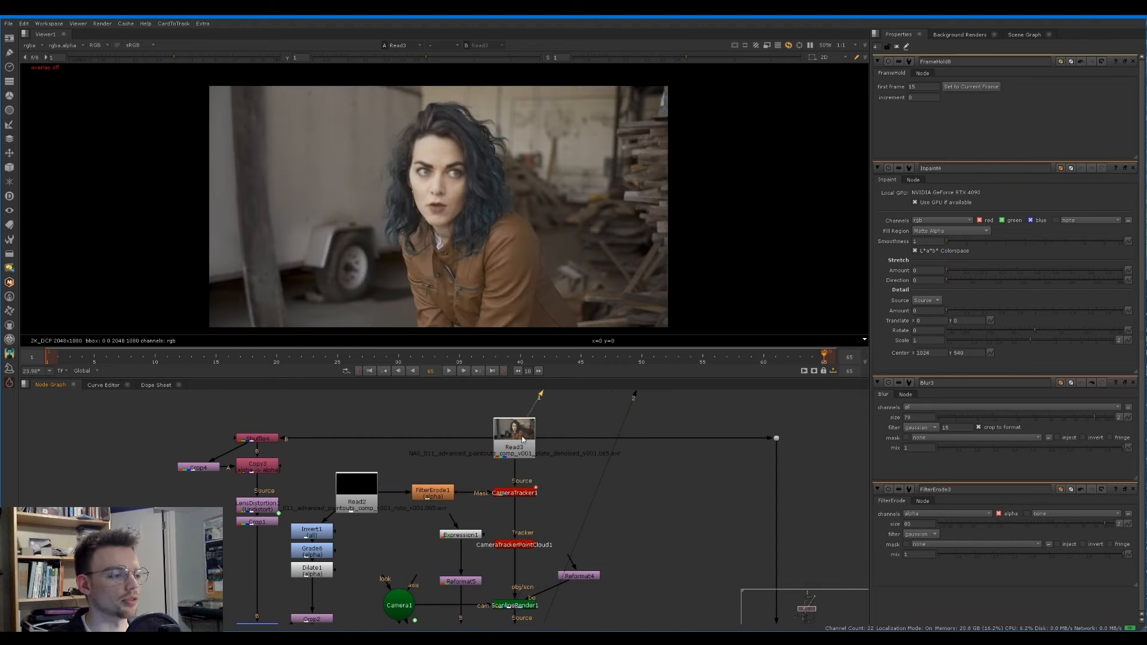
pyautogui.moveTo(568, 366)
pyautogui.mouseDown()
pyautogui.moveTo(471, 366)
pyautogui.moveTo(548, 360)
pyautogui.mouseUp()
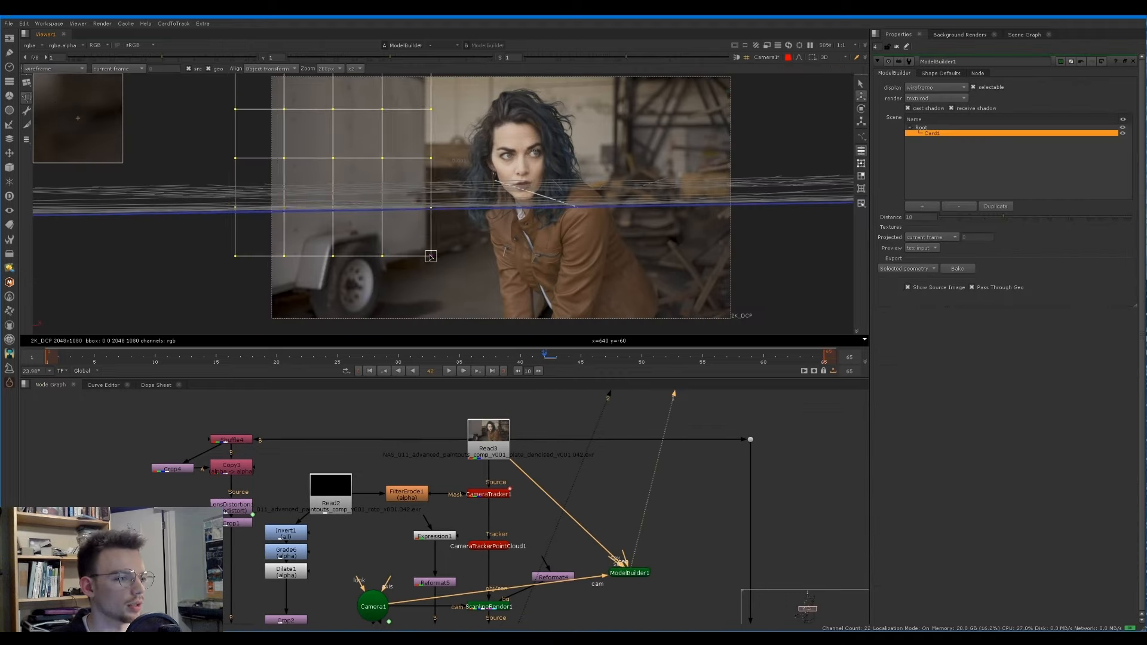
pyautogui.moveTo(596, 361); pyautogui.dragTo(672, 361)
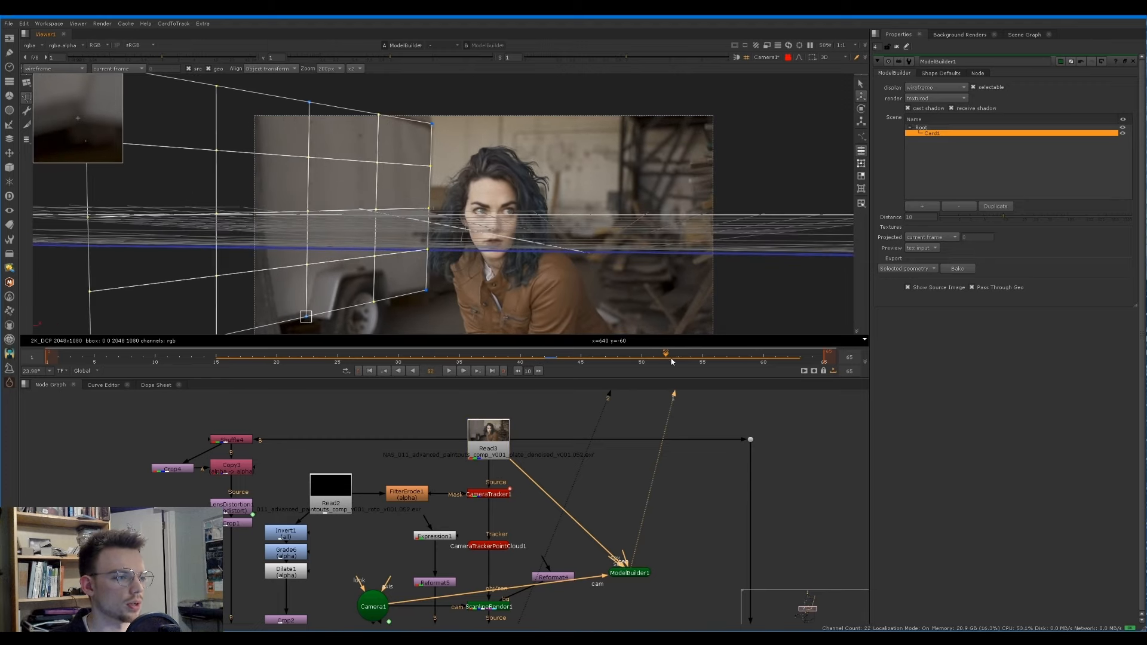
# Step: Bake the ModelBuilder card as selected geometry and arrange the ModelBuilder by Camera1 and the baked geometry beside the point cloud
pyautogui.moveTo(603, 496); pyautogui.dragTo(597, 460, button='middle')
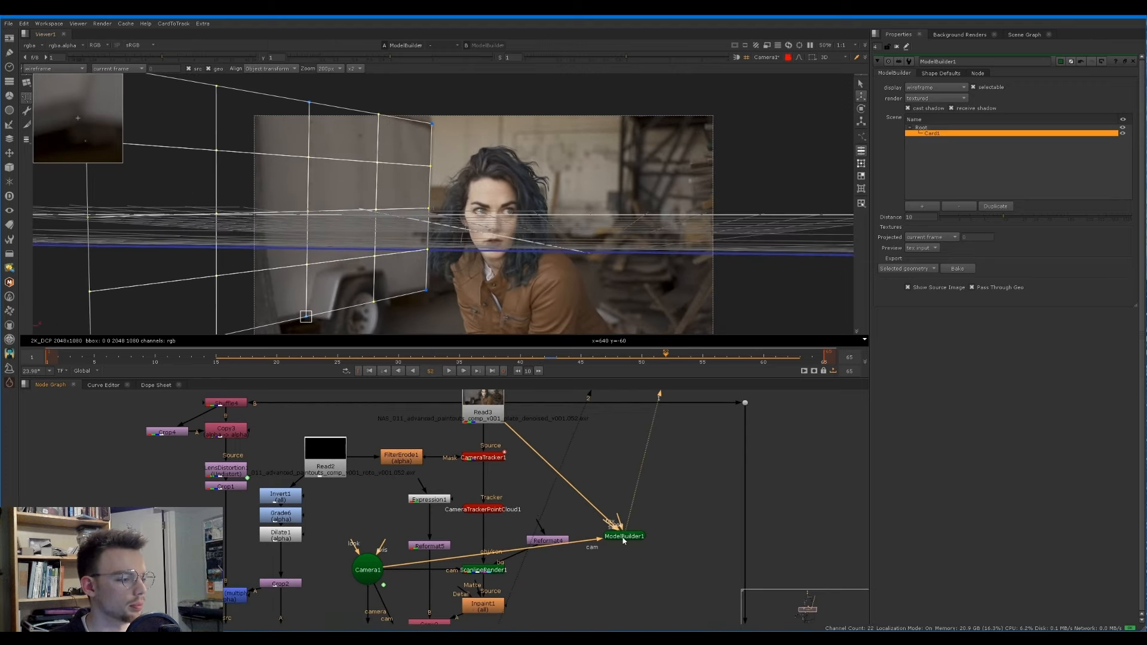
pyautogui.click(624, 537)
pyautogui.click(945, 271)
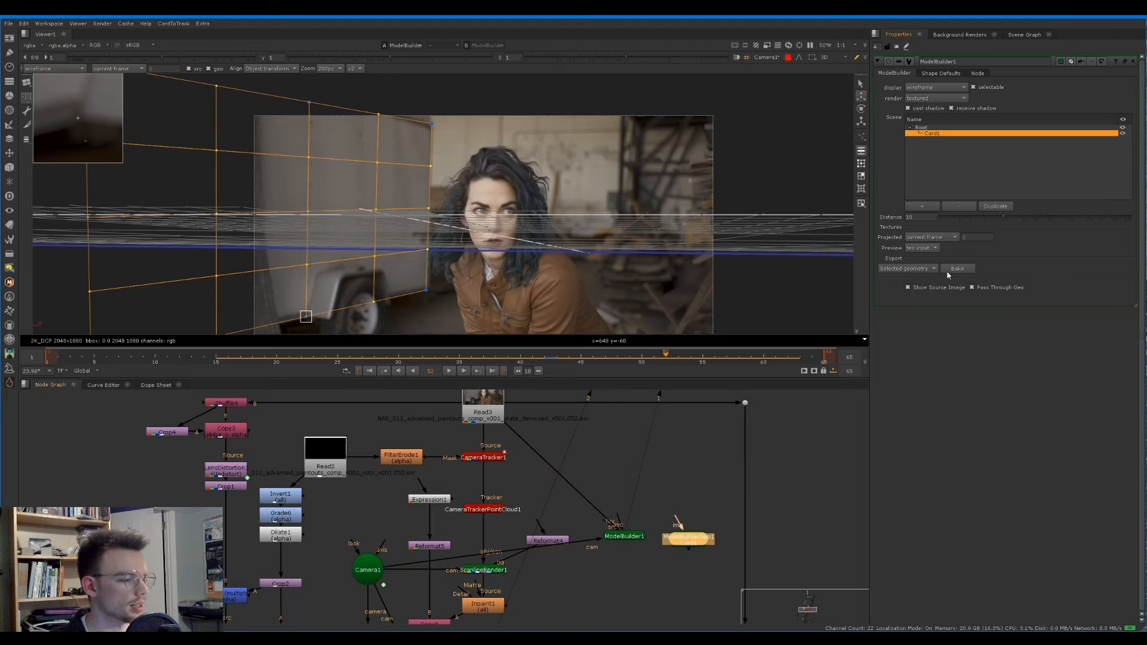
pyautogui.moveTo(613, 587)
pyautogui.mouseDown()
pyautogui.moveTo(593, 578)
pyautogui.moveTo(626, 568)
pyautogui.mouseUp()
pyautogui.scroll(1, 626, 568)
pyautogui.moveTo(626, 567); pyautogui.dragTo(615, 520, button='middle')
pyautogui.moveTo(612, 522); pyautogui.dragTo(489, 436)
# Step: Insert a classic 3D Scene between CameraTrackerPointCloud1 and ScanlineRender1 and connect the baked card geometry to it
pyautogui.press('Tab')
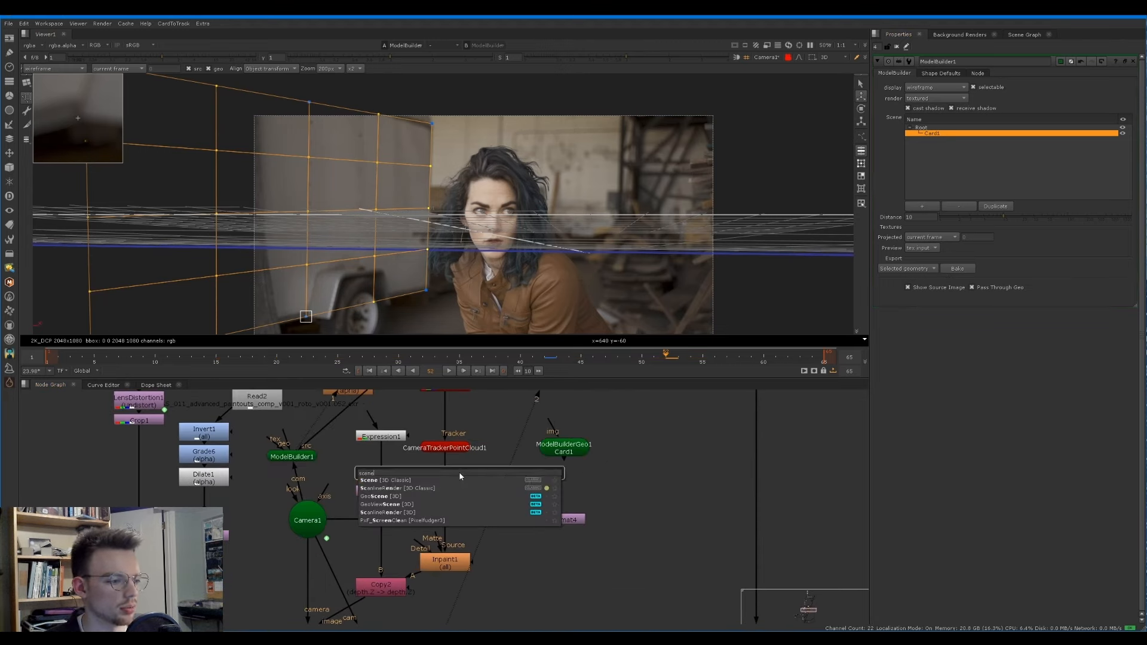
pyautogui.write('scene')
pyautogui.press('Return')
pyautogui.moveTo(459, 477); pyautogui.dragTo(433, 485)
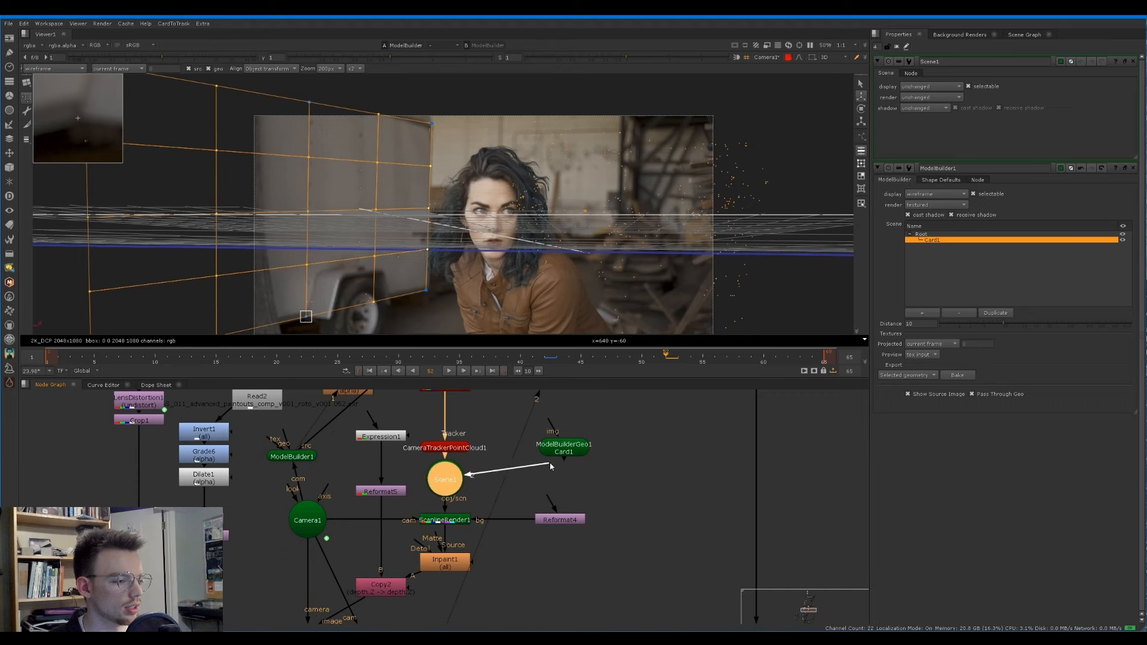
pyautogui.moveTo(550, 466); pyautogui.dragTo(555, 455)
# Step: View ScanlineRender1 in 2D, inspect the card in its depth channel, and return the viewer to rgba
pyautogui.click(451, 525)
pyautogui.press('1')
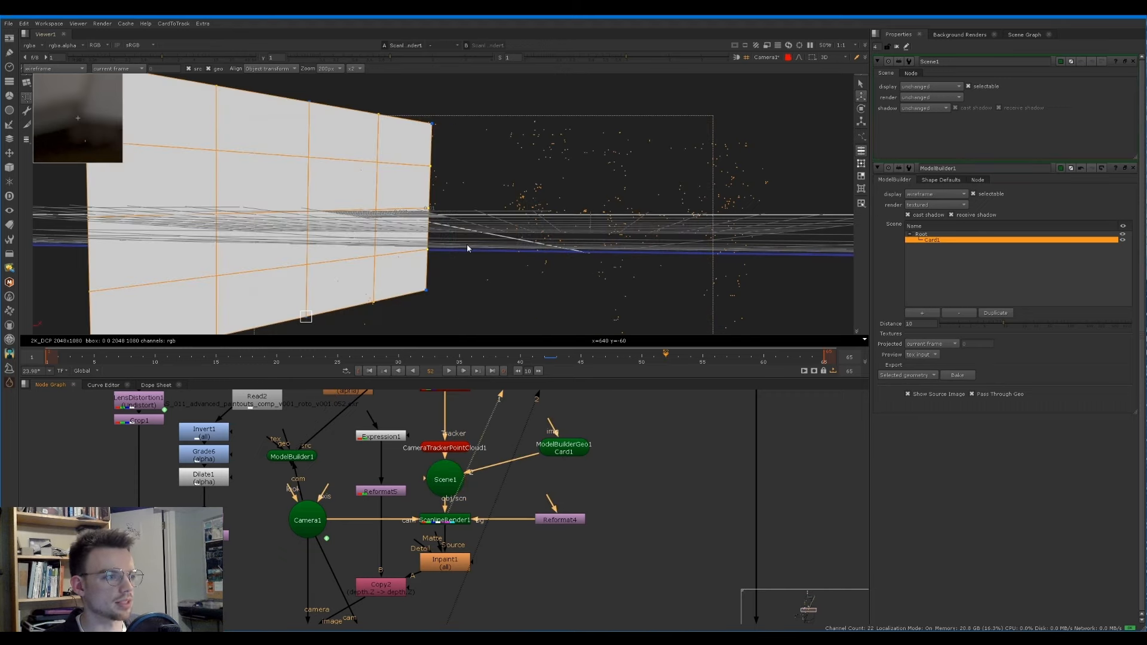
pyautogui.press('Tab')
pyautogui.moveTo(460, 238); pyautogui.dragTo(447, 211, button='middle')
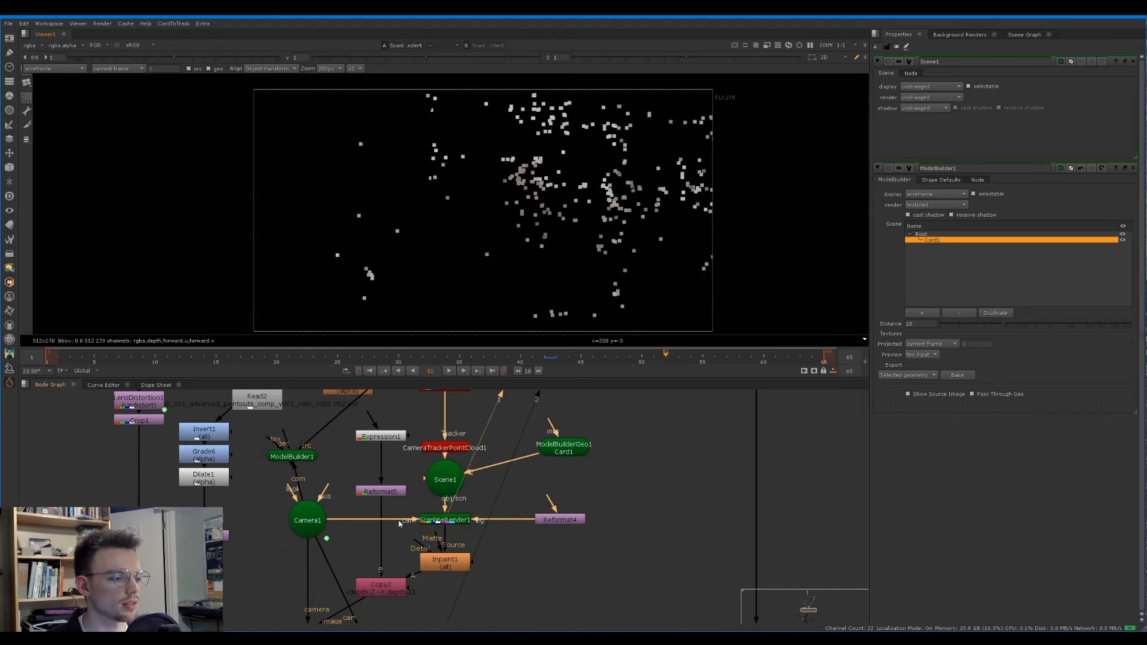
pyautogui.press('pagedown')
pyautogui.click(30, 46)
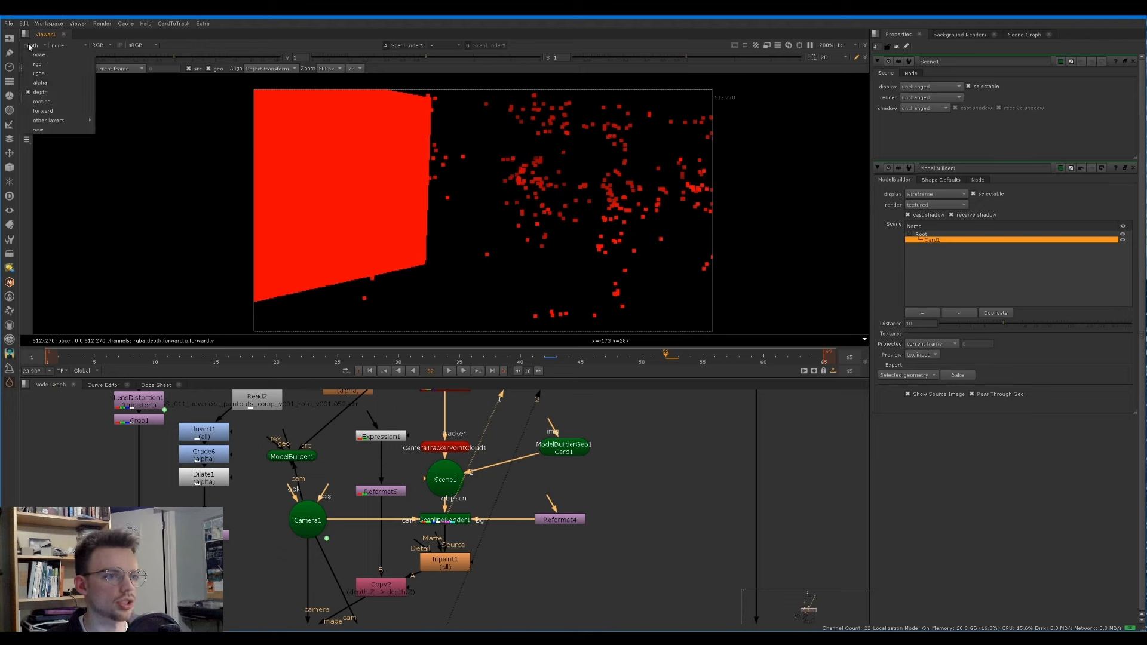
pyautogui.click(40, 73)
# Step: Play back C_STMap2, view the final Merge, and check the trailer area near the end of the shot
pyautogui.moveTo(397, 554); pyautogui.dragTo(488, 328, button='middle')
pyautogui.moveTo(535, 533); pyautogui.dragTo(399, 458, button='middle')
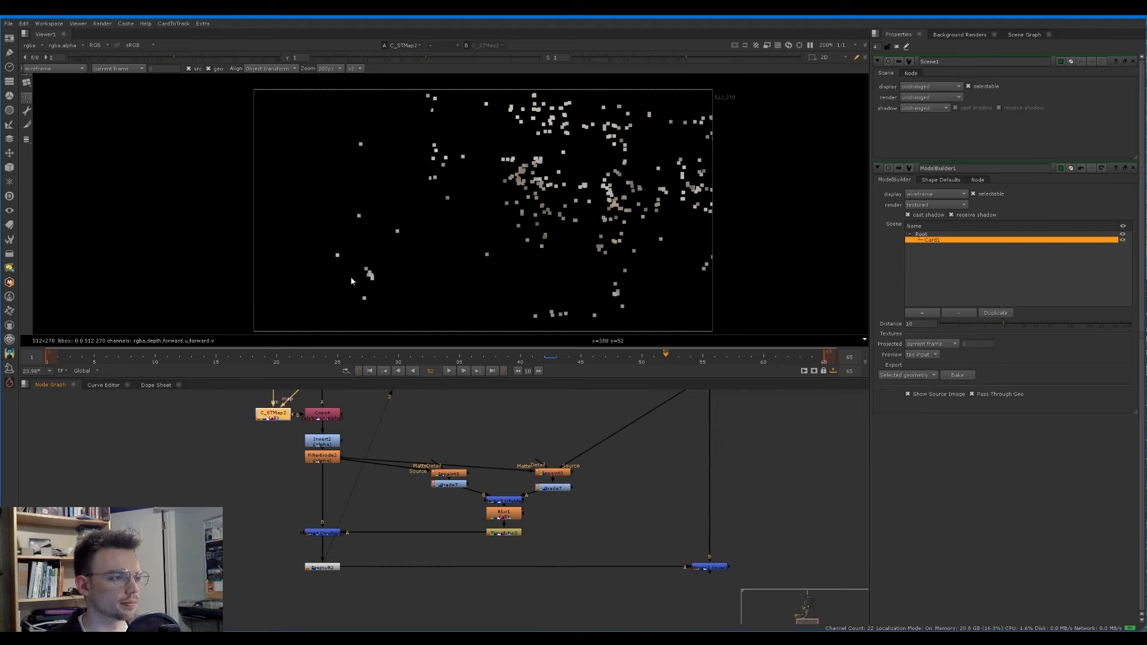
pyautogui.press('l')
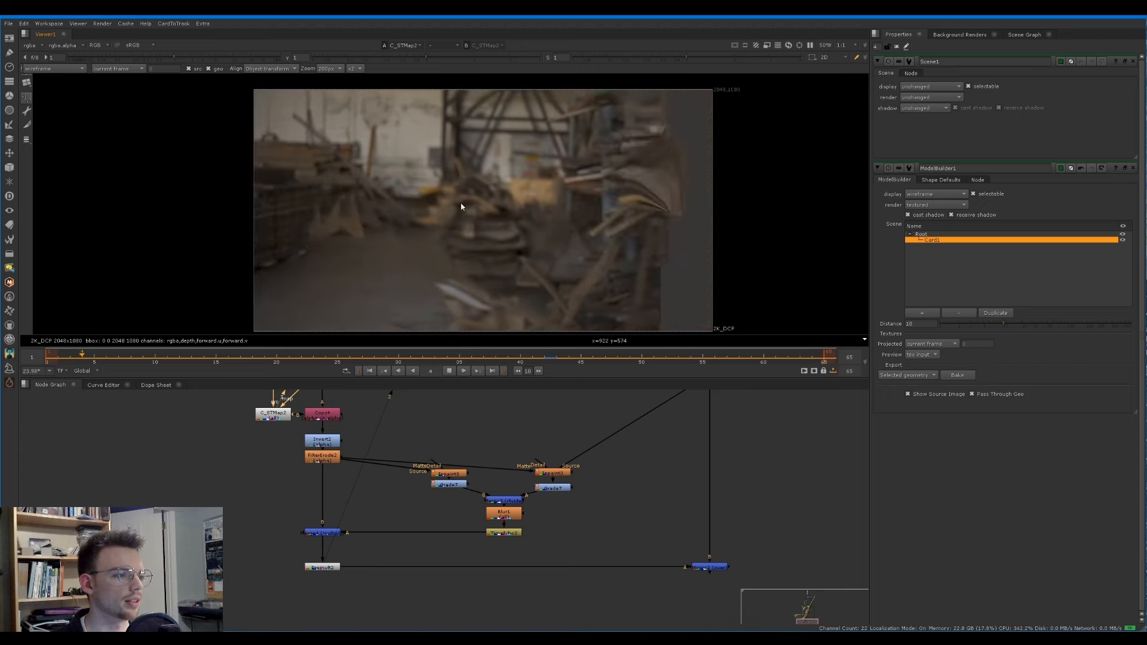
pyautogui.click(710, 564)
pyautogui.press('1')
pyautogui.click(750, 541)
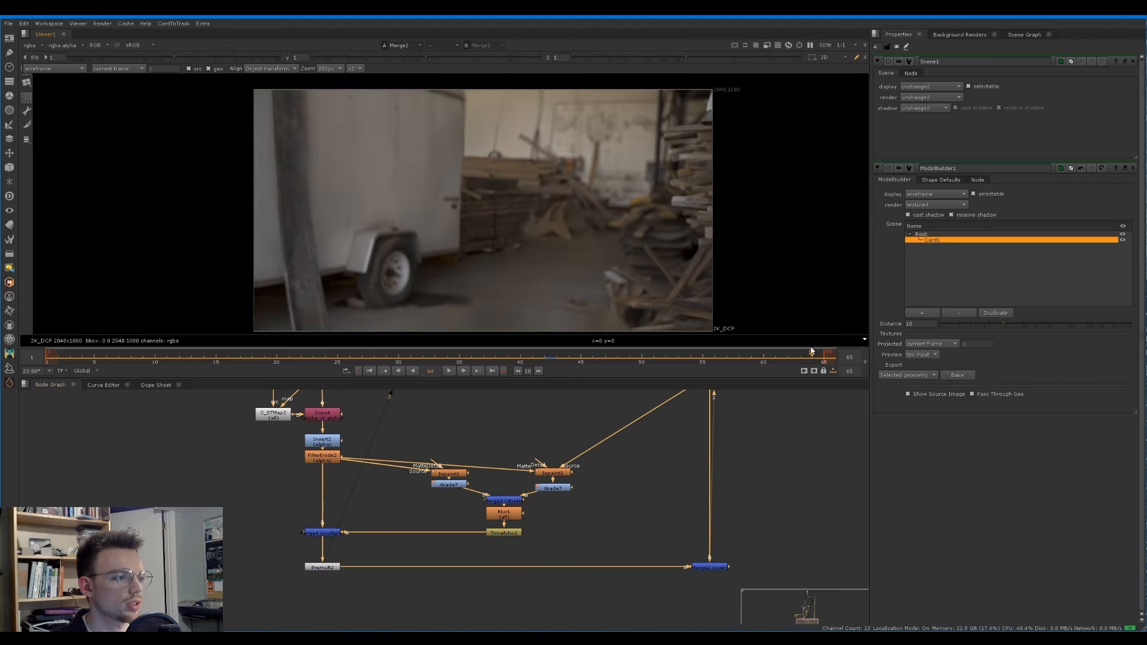
pyautogui.moveTo(813, 357); pyautogui.dragTo(800, 357)
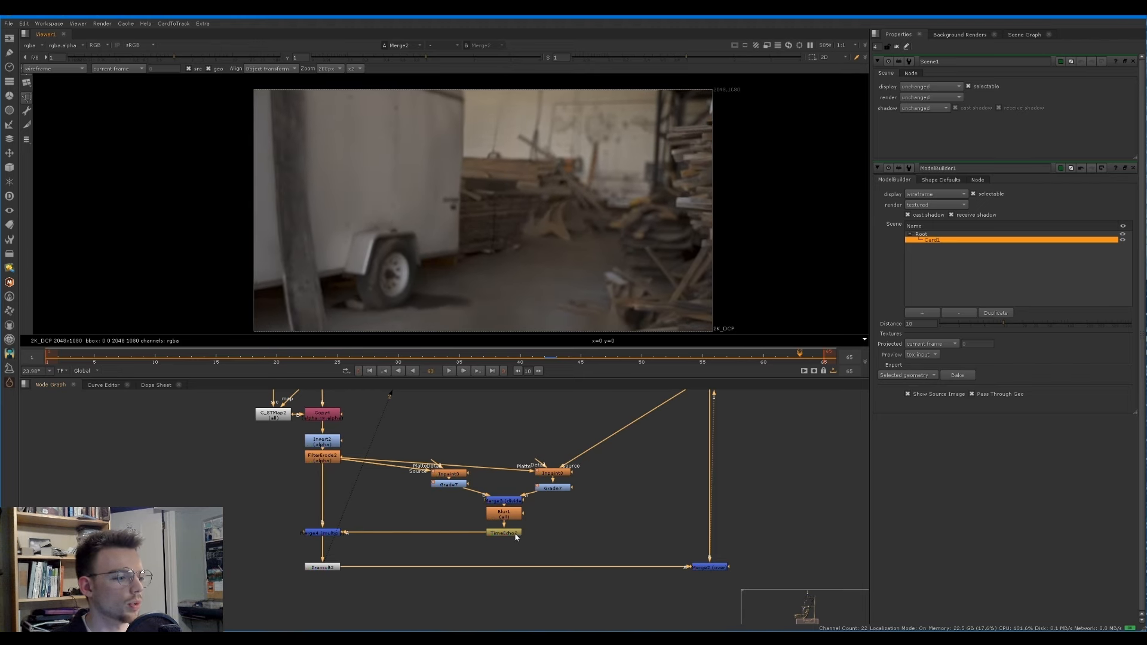
# Step: Open the cloned Grade in the patch lighting-match setup and edit its lift
pyautogui.doubleClick(456, 486)
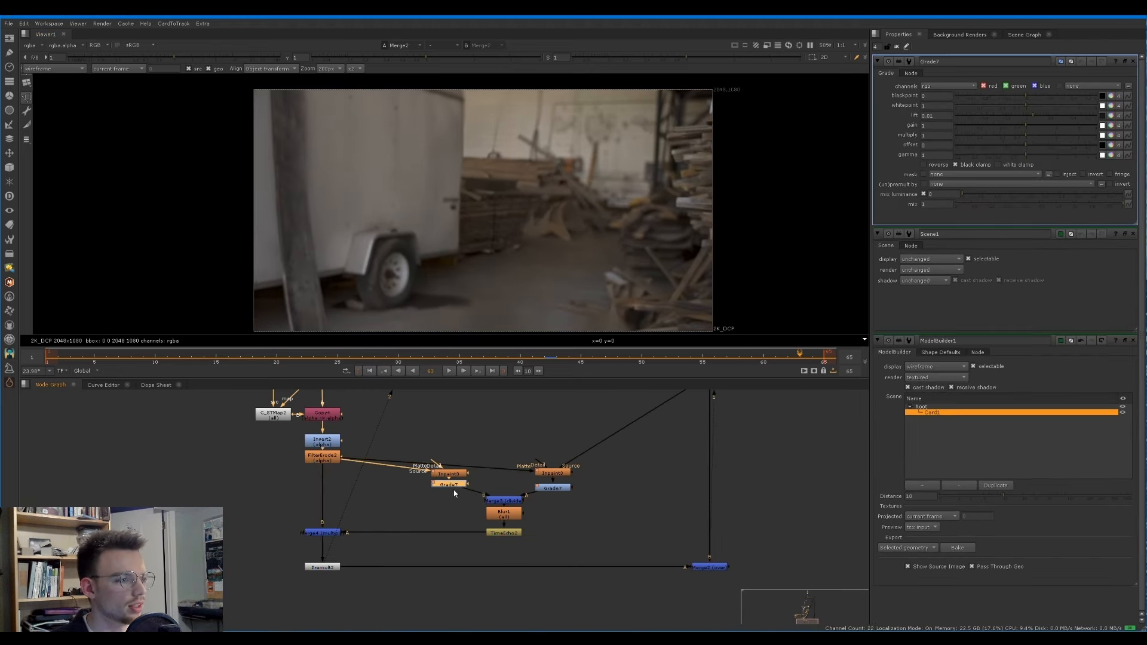
pyautogui.press('d')
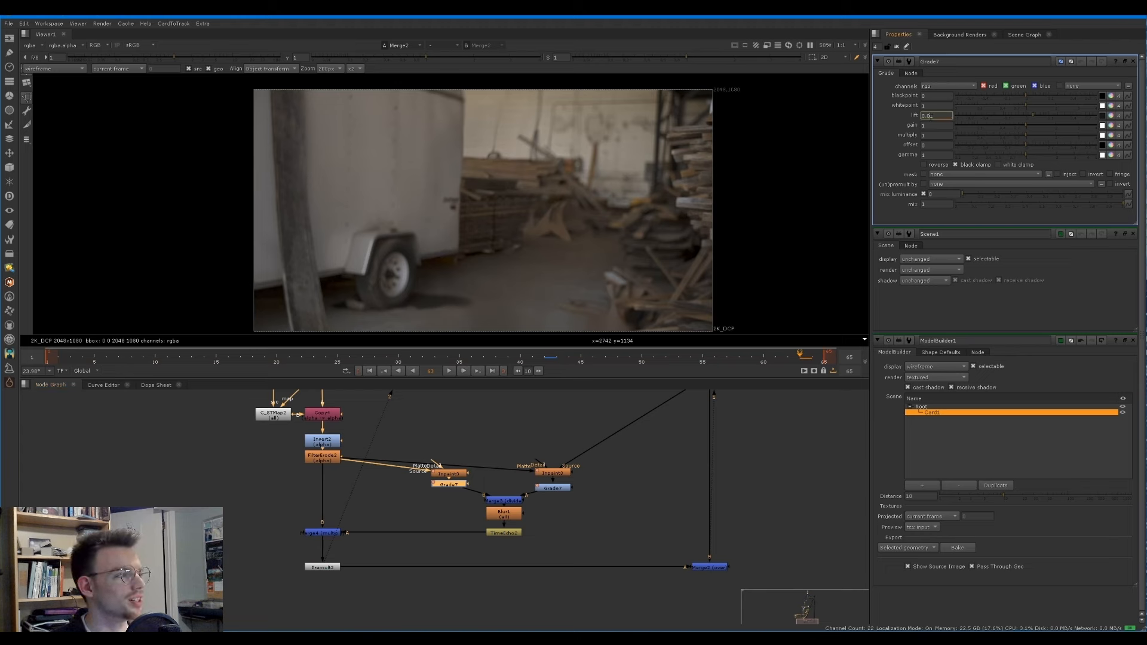
pyautogui.hotkey('ctrl', 'a')
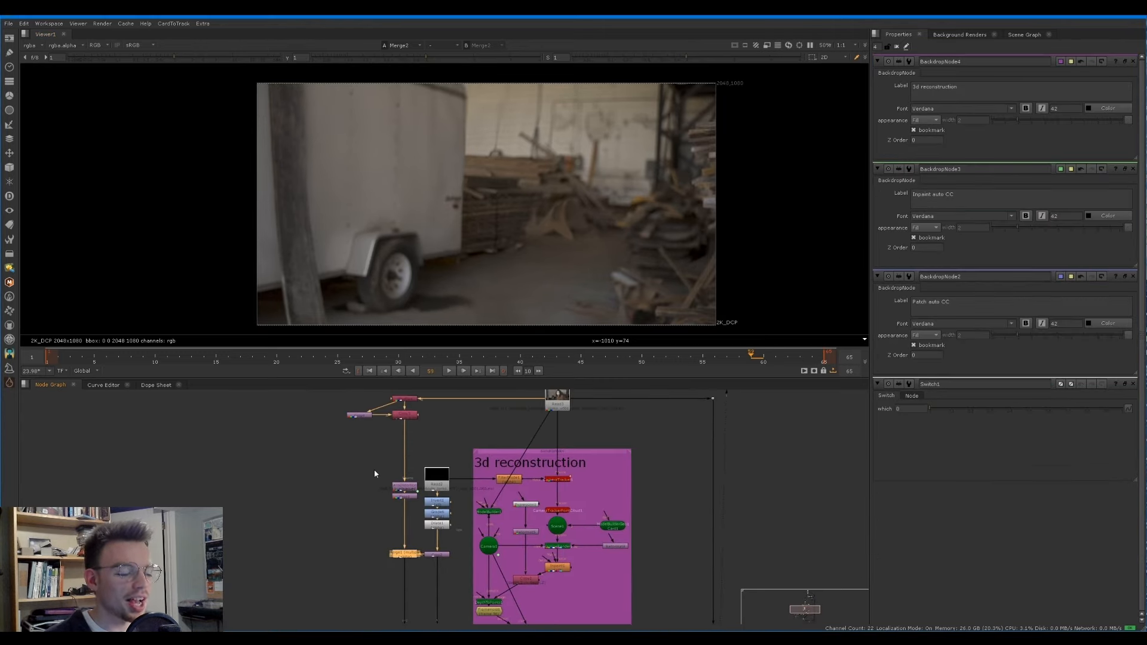
# Step: Review the node tree from LensDistortion1 past the 3d reconstruction backdrop down to the Patch auto CC backdrop
pyautogui.scroll(3, 370, 487)
pyautogui.click(435, 505)
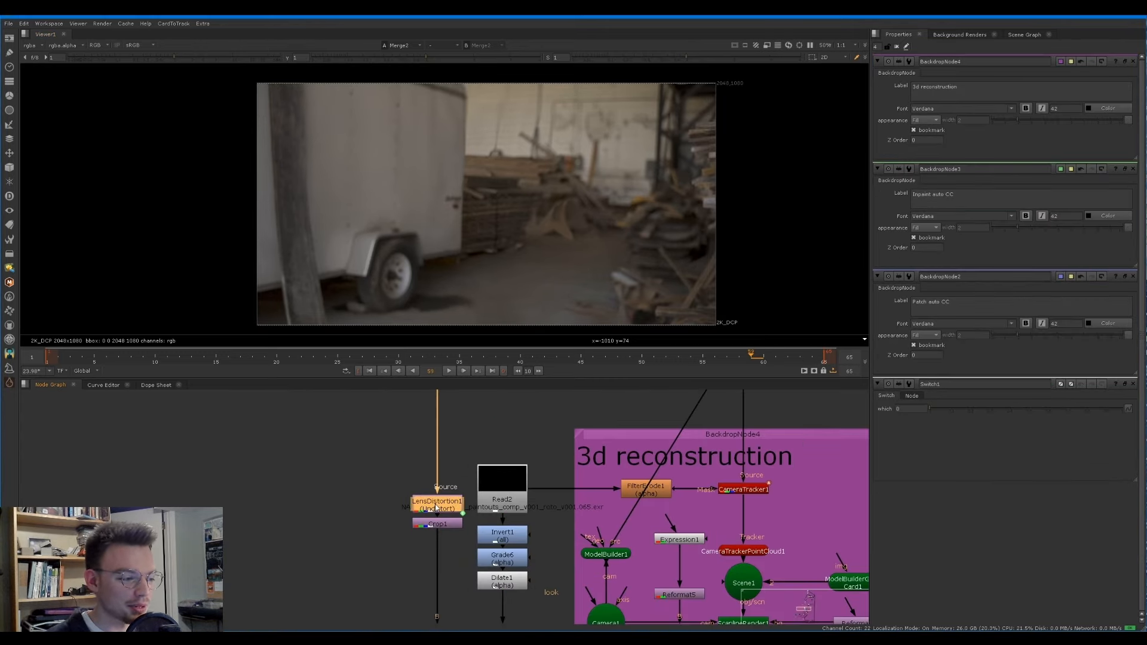
pyautogui.moveTo(471, 506); pyautogui.dragTo(474, 439, button='middle')
pyautogui.scroll(-5, 478, 466)
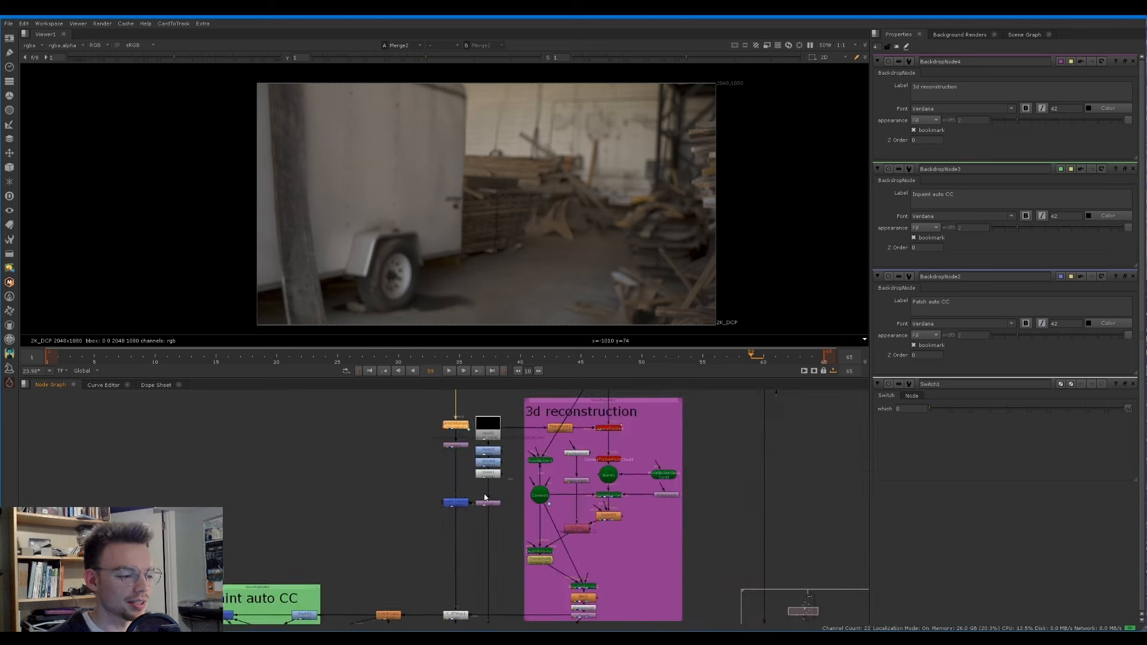
pyautogui.moveTo(487, 577); pyautogui.dragTo(465, 496, button='middle')
pyautogui.scroll(4, 458, 488)
pyautogui.moveTo(541, 584); pyautogui.dragTo(485, 485, button='middle')
pyautogui.moveTo(606, 510); pyautogui.dragTo(616, 557, button='middle')
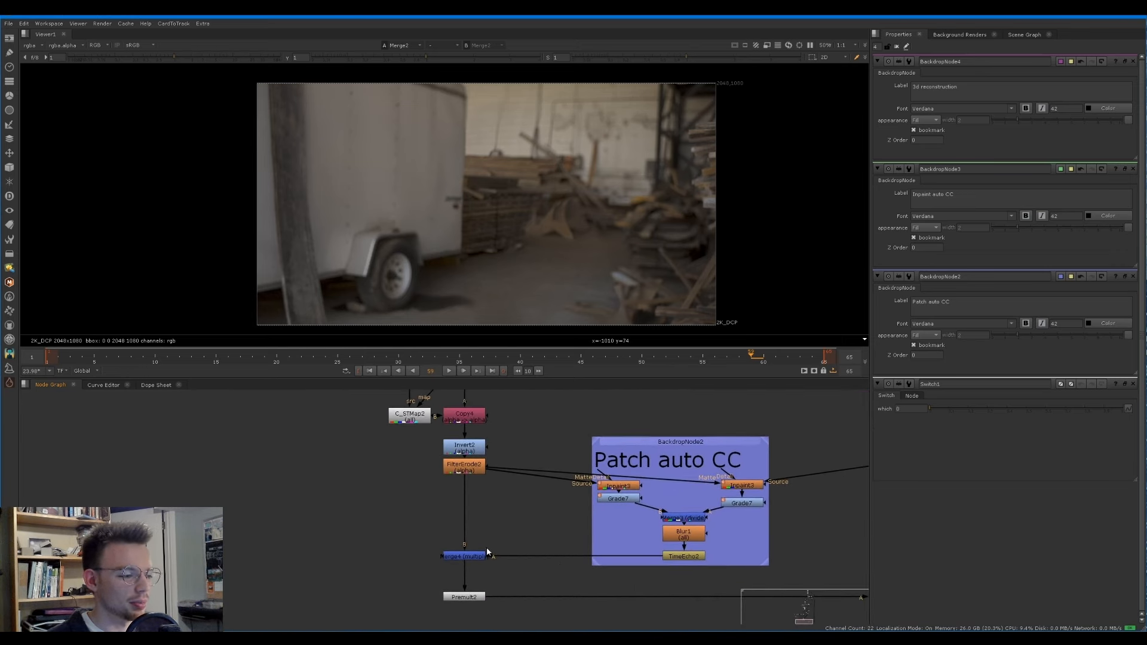
# Step: Review the overall node tree, from the Patch auto CC backdrop out to the full script and up to the Roto backdrop
pyautogui.moveTo(490, 574); pyautogui.dragTo(496, 541, button='middle')
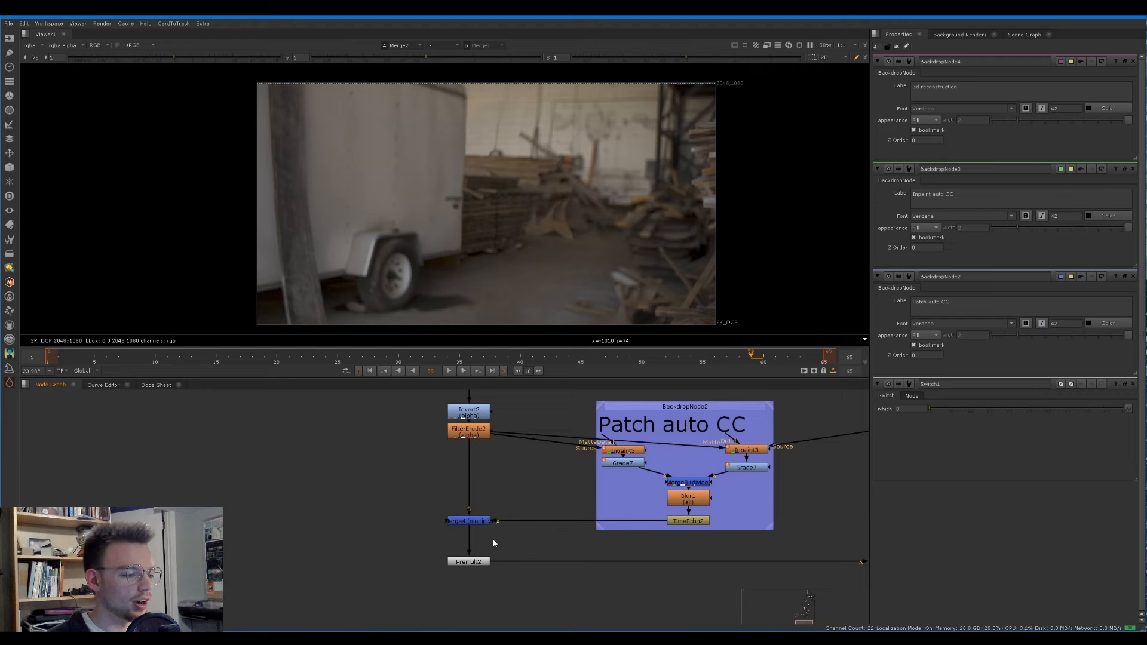
pyautogui.doubleClick(472, 541)
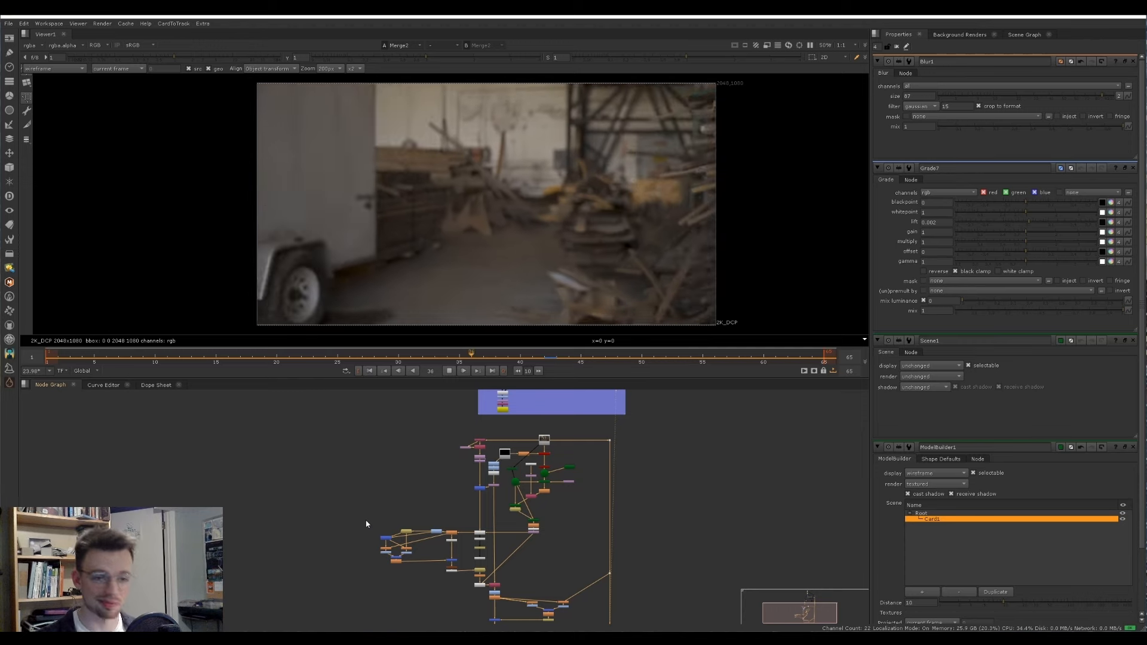
pyautogui.scroll(-2, 371, 524)
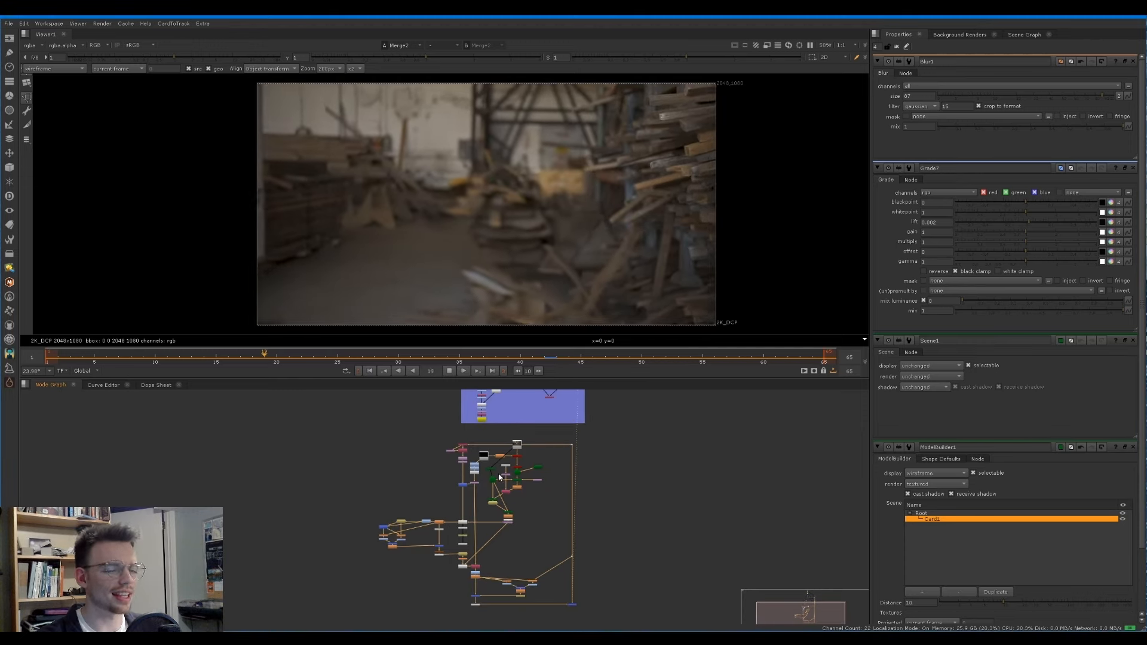
pyautogui.scroll(-3, 506, 536)
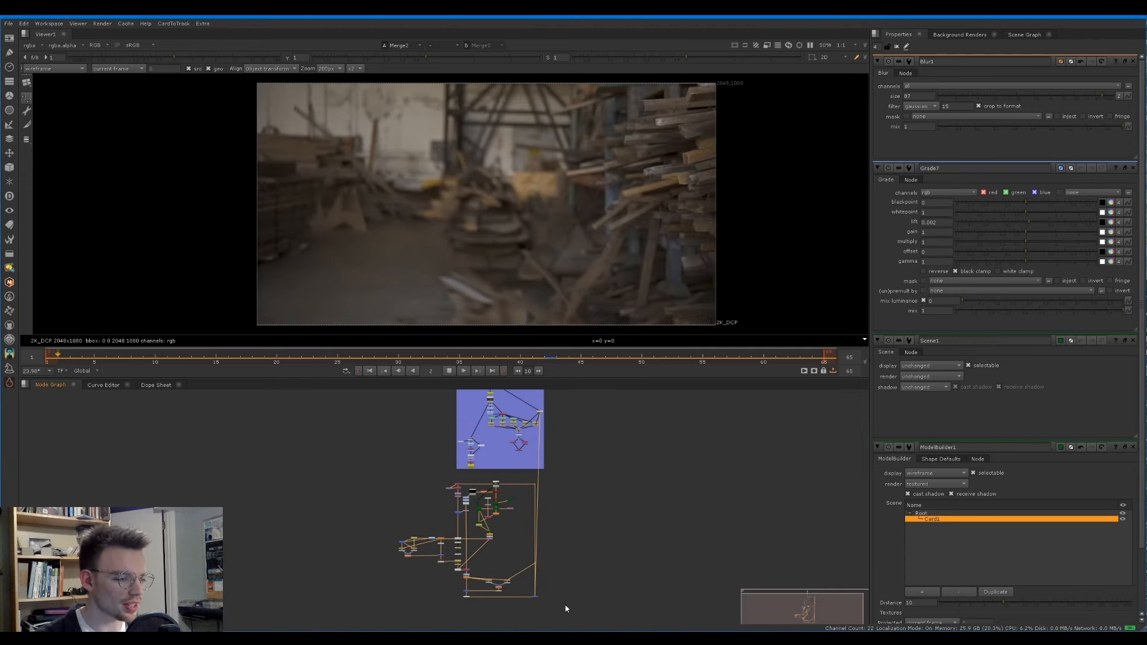
pyautogui.moveTo(565, 604); pyautogui.dragTo(388, 469)
pyautogui.moveTo(564, 465); pyautogui.dragTo(560, 481, button='middle')
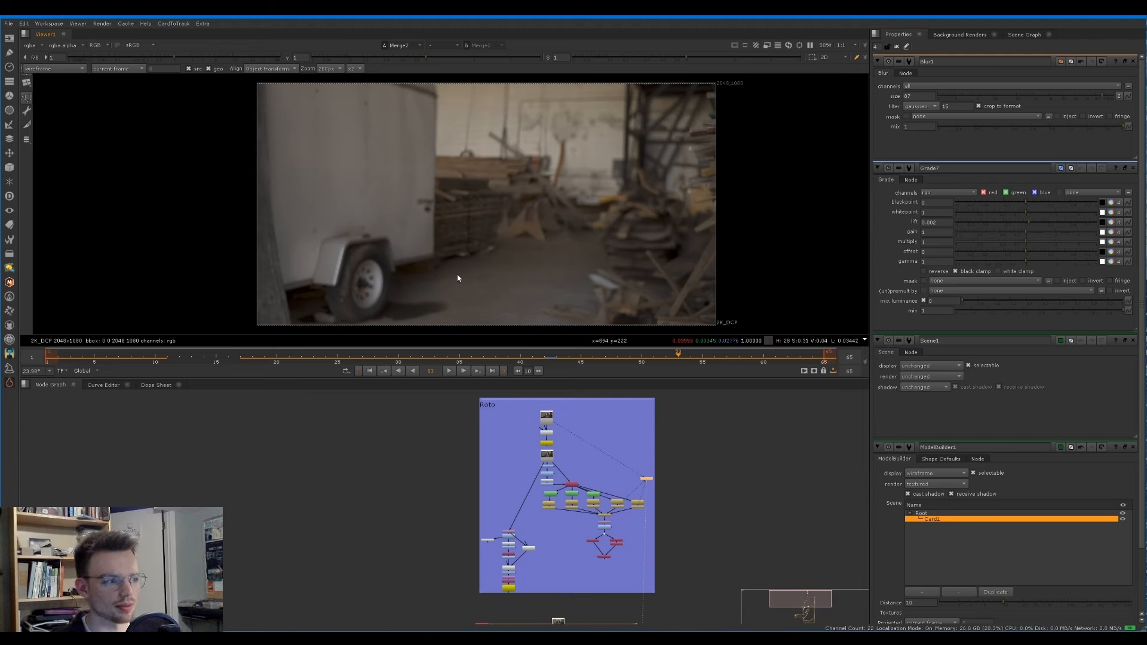
# Step: Play back the original plate from the Read node, compare it with the clean Merge2 result during playback, and stop on the Merge
pyautogui.moveTo(457, 273); pyautogui.dragTo(208, 43)
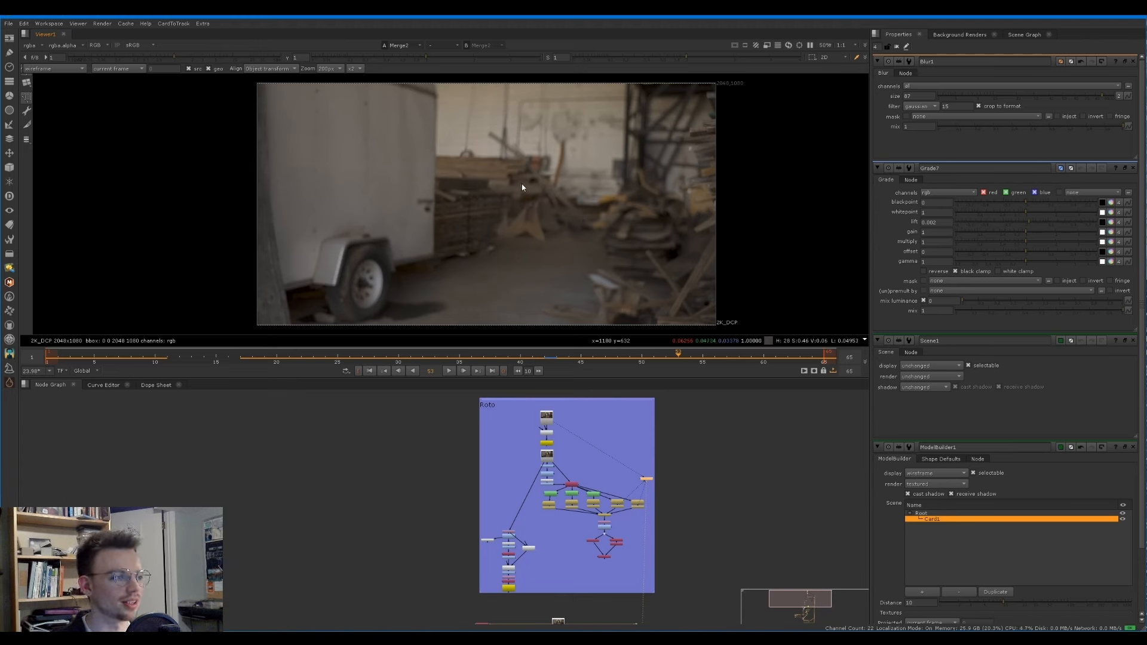
pyautogui.press('2')
pyautogui.press('l')
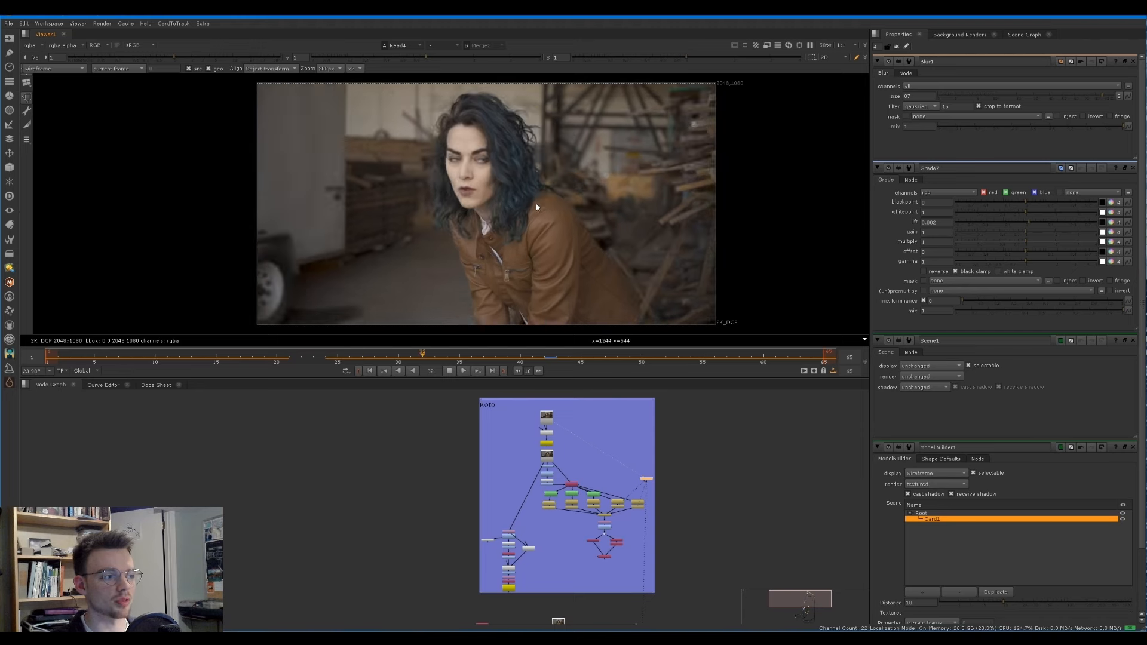
pyautogui.press('1')
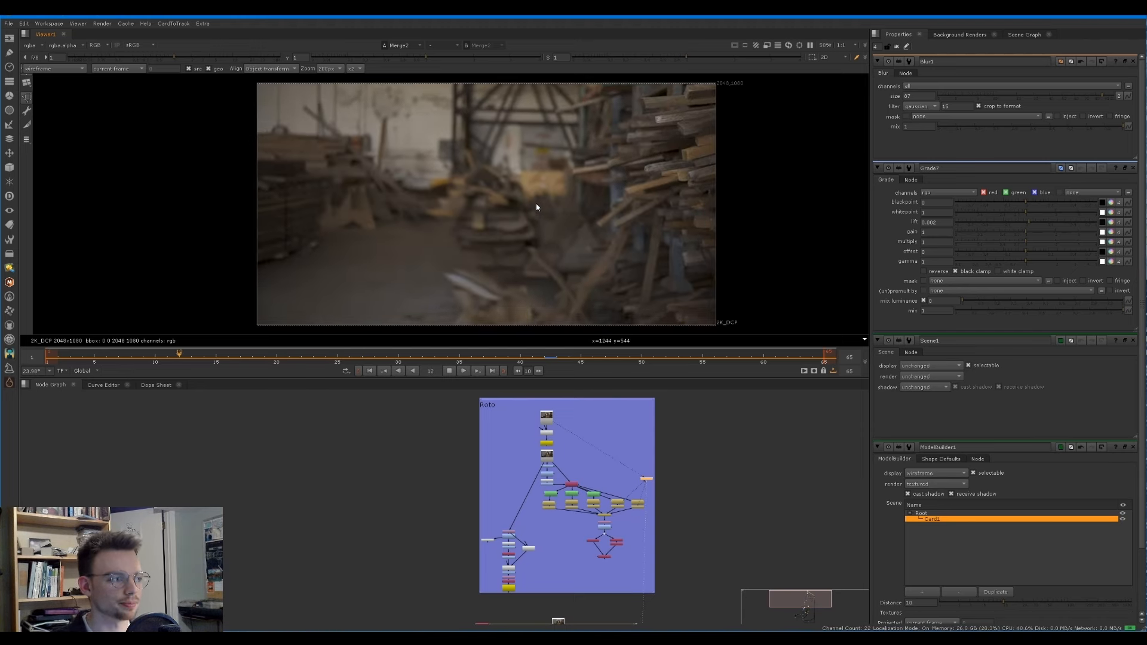
pyautogui.press('k')
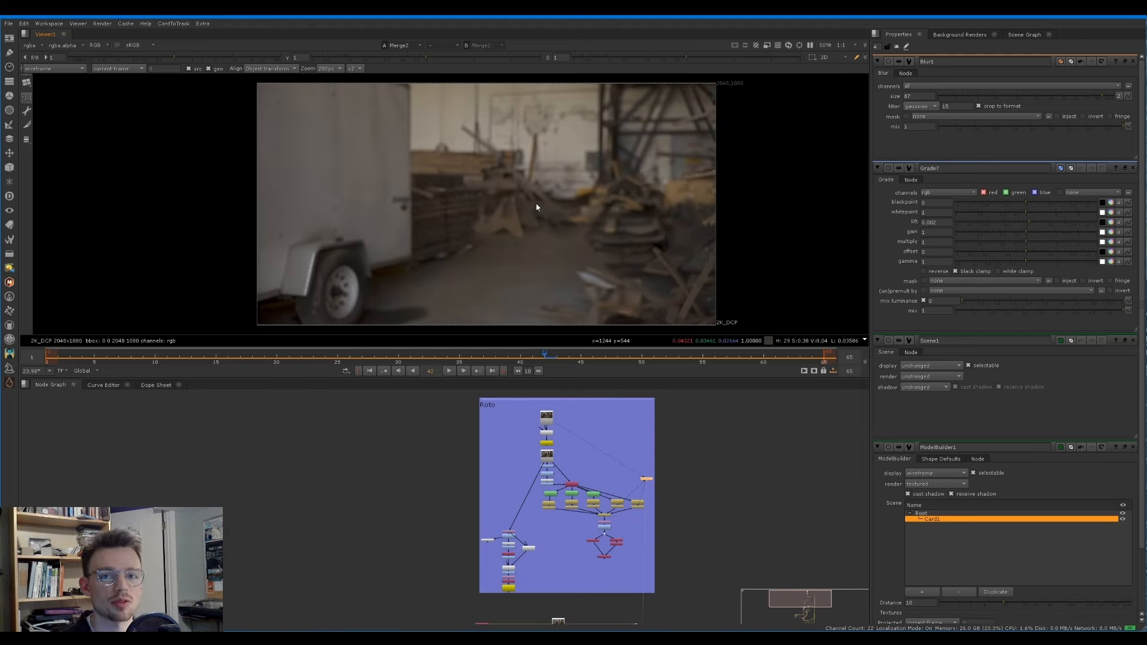